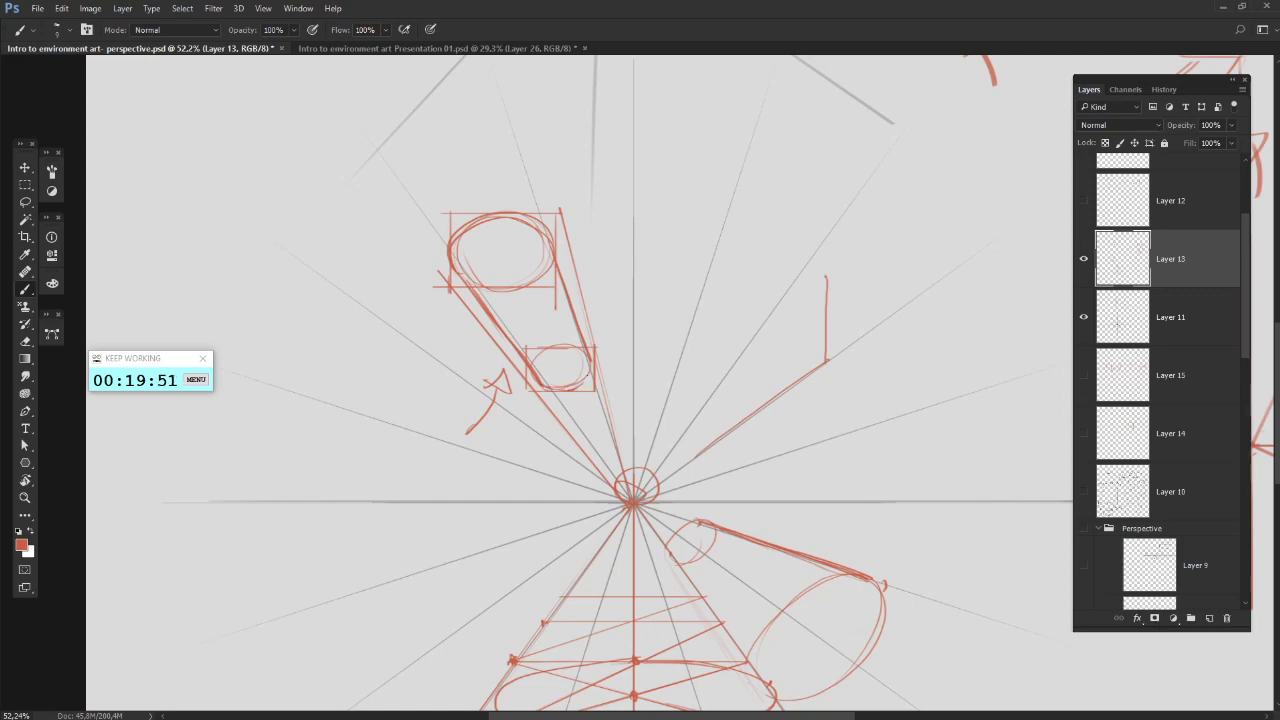
pyautogui.moveTo(654, 378); pyautogui.dragTo(659, 392)
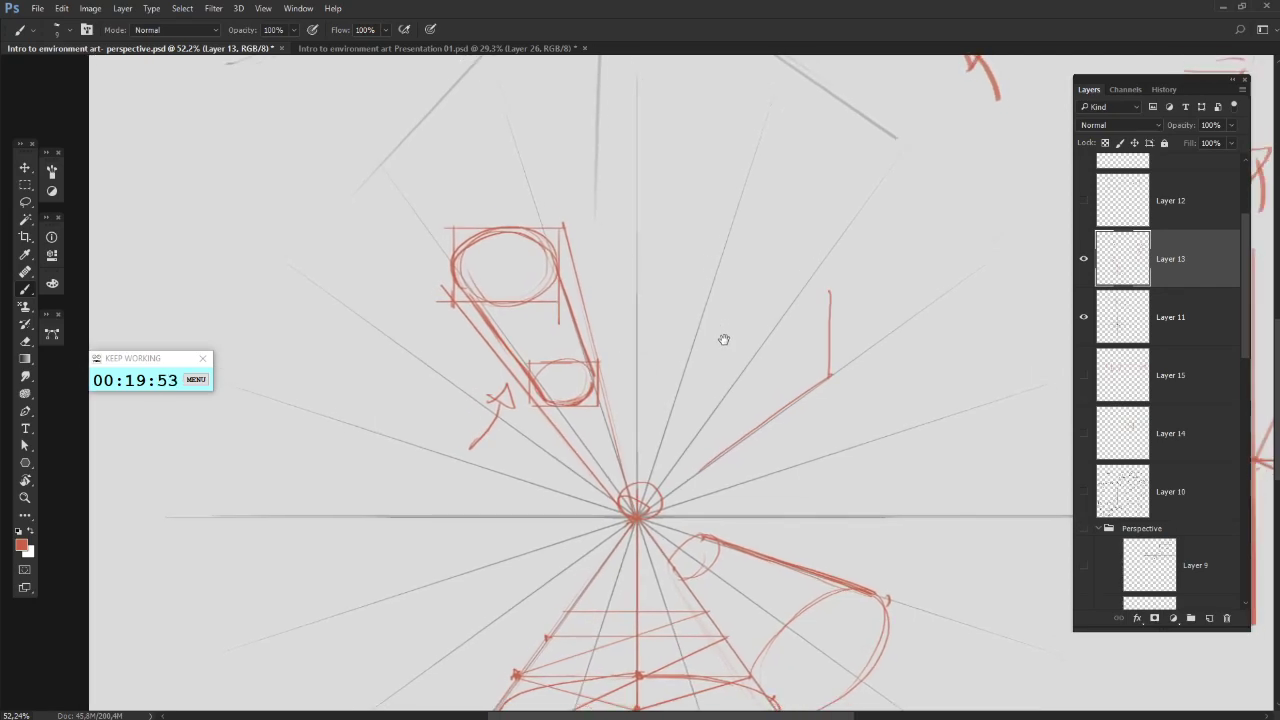
pyautogui.moveTo(713, 278)
pyautogui.mouseDown()
pyautogui.moveTo(691, 187)
pyautogui.moveTo(635, 278)
pyautogui.mouseUp()
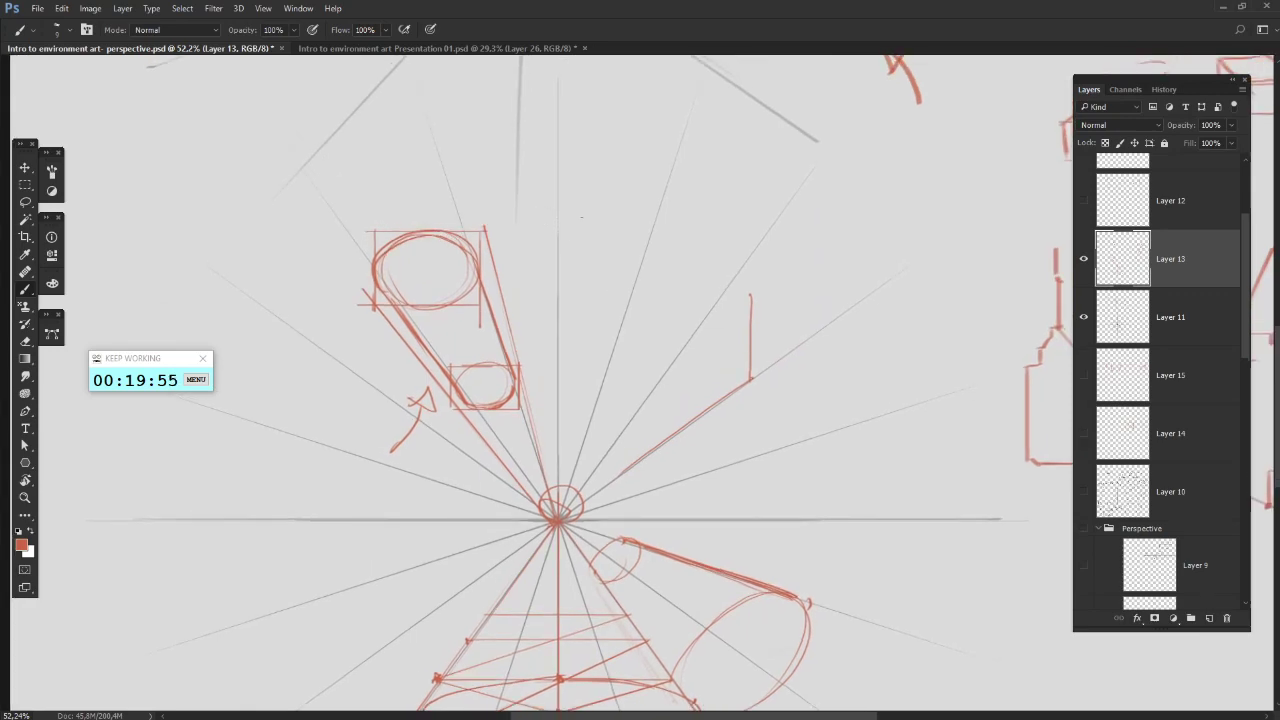
pyautogui.moveTo(595, 183)
pyautogui.mouseDown()
pyautogui.moveTo(545, 257)
pyautogui.moveTo(557, 263)
pyautogui.mouseUp()
pyautogui.hotkey('ctrl', 'alt', 'z')
pyautogui.hotkey('ctrl', 'alt', 'z')
# - Draw a red arrow pointing at the lower right corner of the perspective floor plane
pyautogui.moveTo(784, 446); pyautogui.dragTo(609, 360)
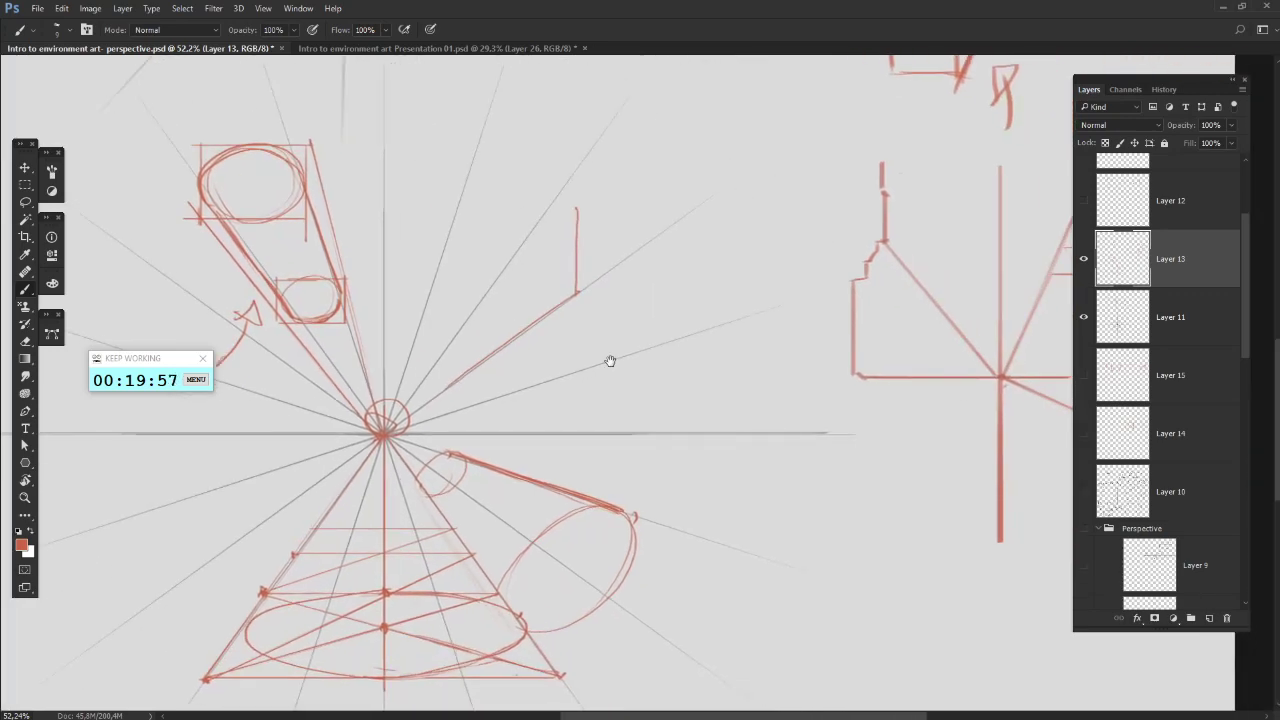
pyautogui.moveTo(880, 482)
pyautogui.mouseDown()
pyautogui.moveTo(840, 233)
pyautogui.moveTo(800, 354)
pyautogui.mouseUp()
pyautogui.moveTo(557, 500); pyautogui.dragTo(715, 458)
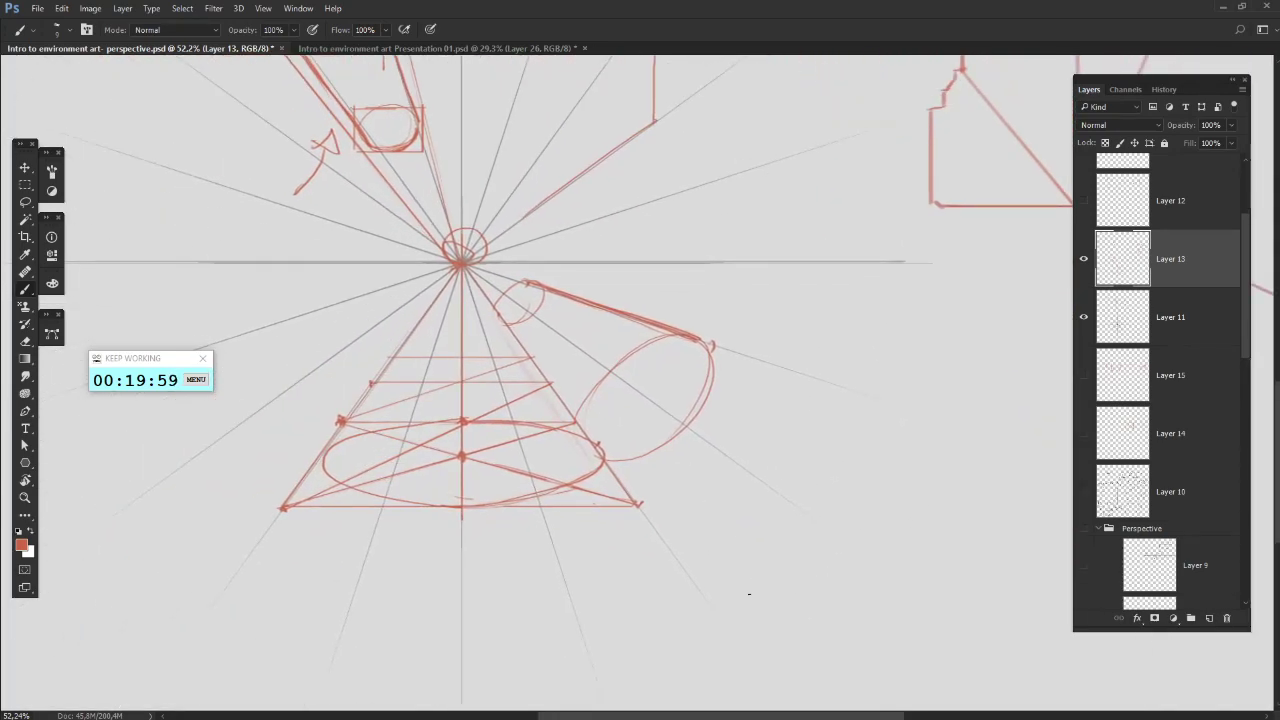
pyautogui.moveTo(748, 597)
pyautogui.mouseDown()
pyautogui.moveTo(640, 549)
pyautogui.moveTo(630, 582)
pyautogui.mouseUp()
pyautogui.moveTo(628, 530)
pyautogui.mouseDown()
pyautogui.moveTo(672, 539)
pyautogui.moveTo(636, 562)
pyautogui.mouseUp()
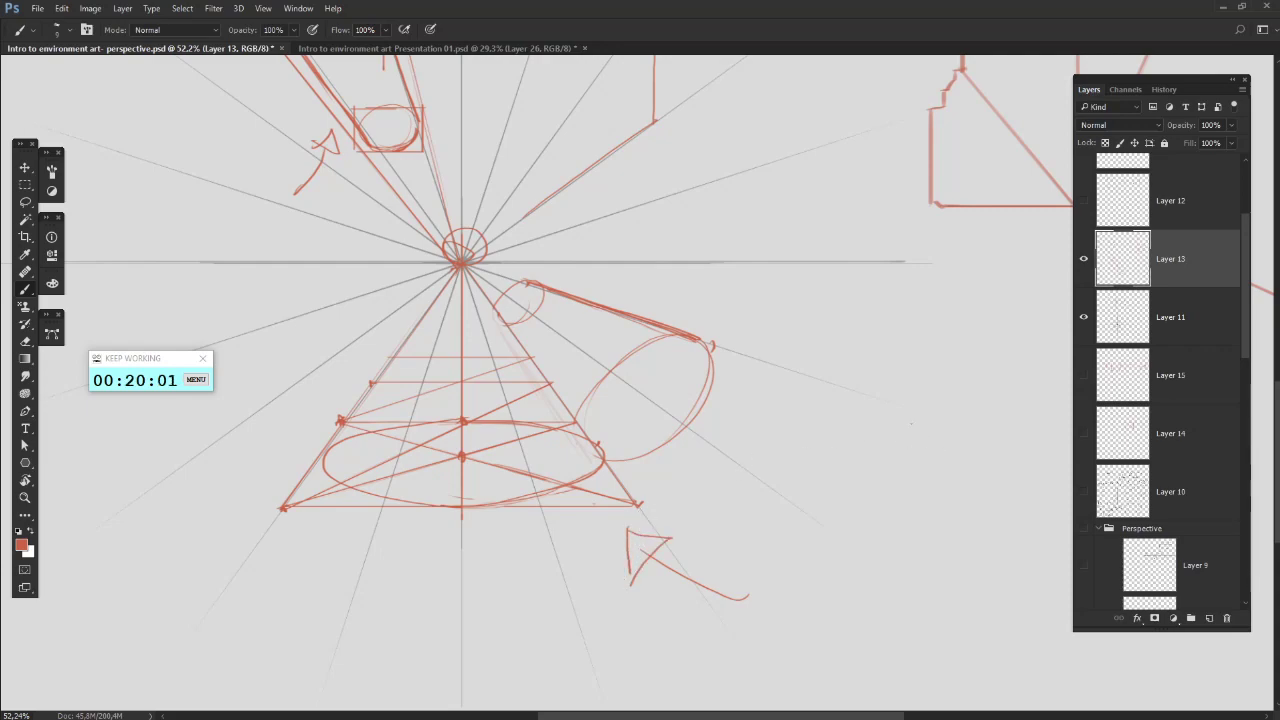
# - Hide Layer 13 and Layer 11 so their sketches leave the canvas
pyautogui.scroll(10, 800, 440)
pyautogui.click(1080, 280)
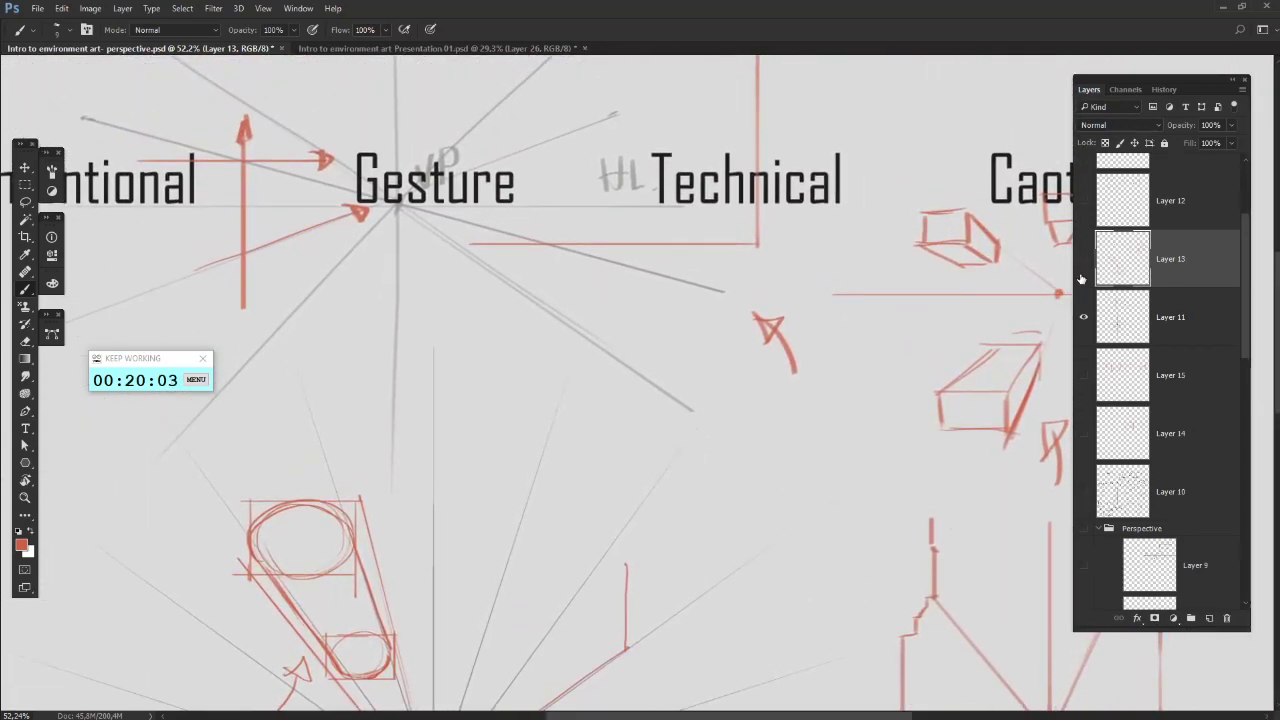
pyautogui.moveTo(1080, 280); pyautogui.dragTo(1087, 531)
pyautogui.moveTo(848, 394); pyautogui.dragTo(925, 545)
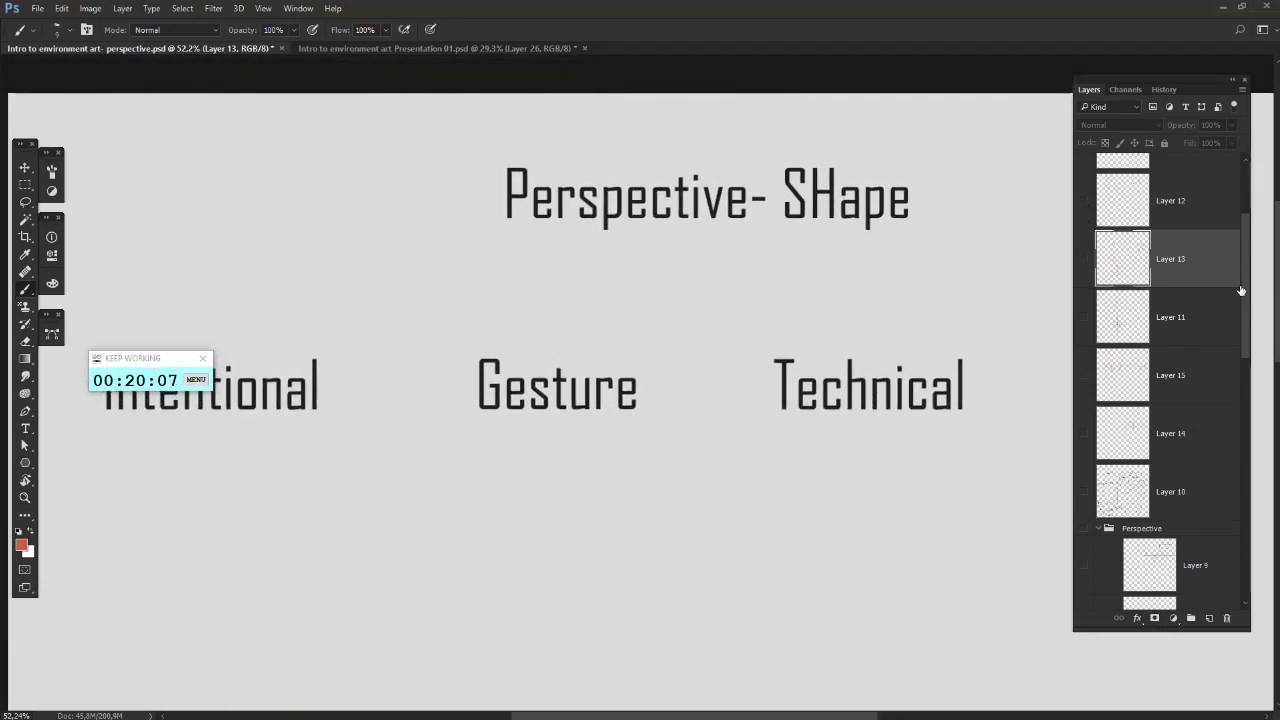
# - Hide the AProach group that holds the Intentional, Gesture and Technical headings
pyautogui.moveTo(1242, 291); pyautogui.dragTo(1242, 327)
pyautogui.click(1084, 266)
pyautogui.moveTo(982, 419)
pyautogui.mouseDown()
pyautogui.moveTo(963, 329)
pyautogui.moveTo(981, 292)
pyautogui.mouseUp()
pyautogui.scroll(-5, 1230, 448)
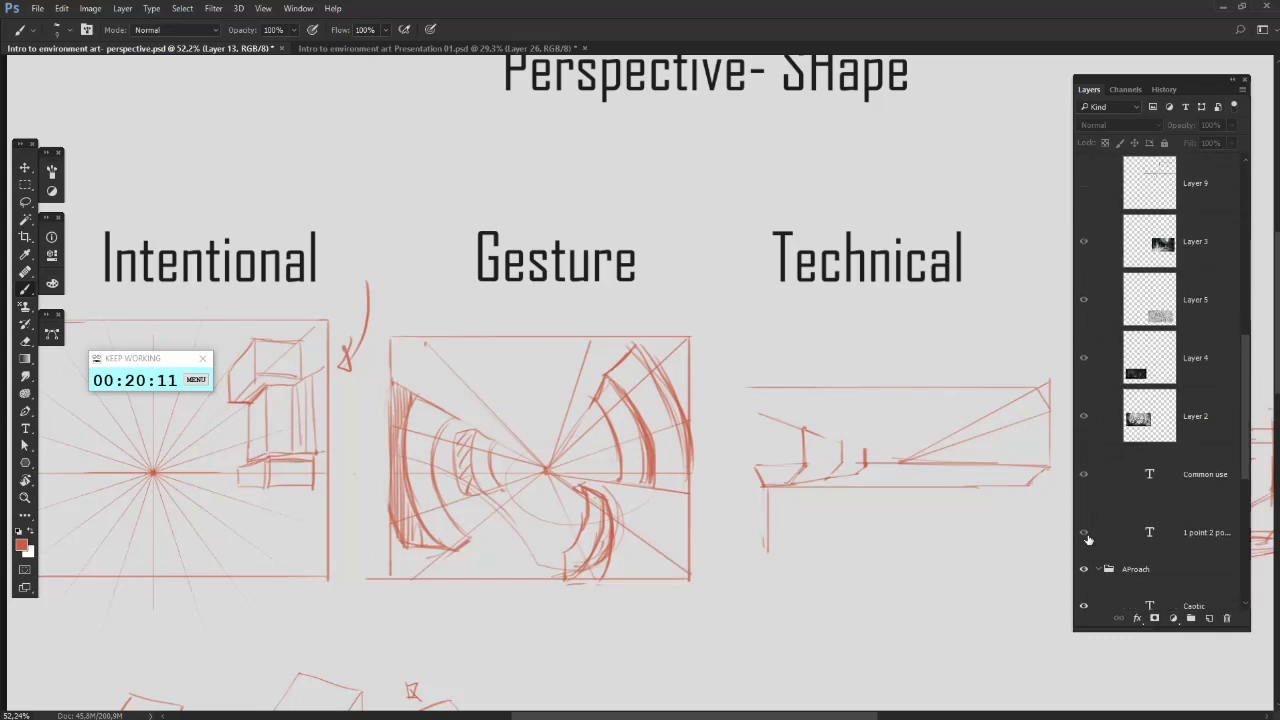
pyautogui.click(1083, 569)
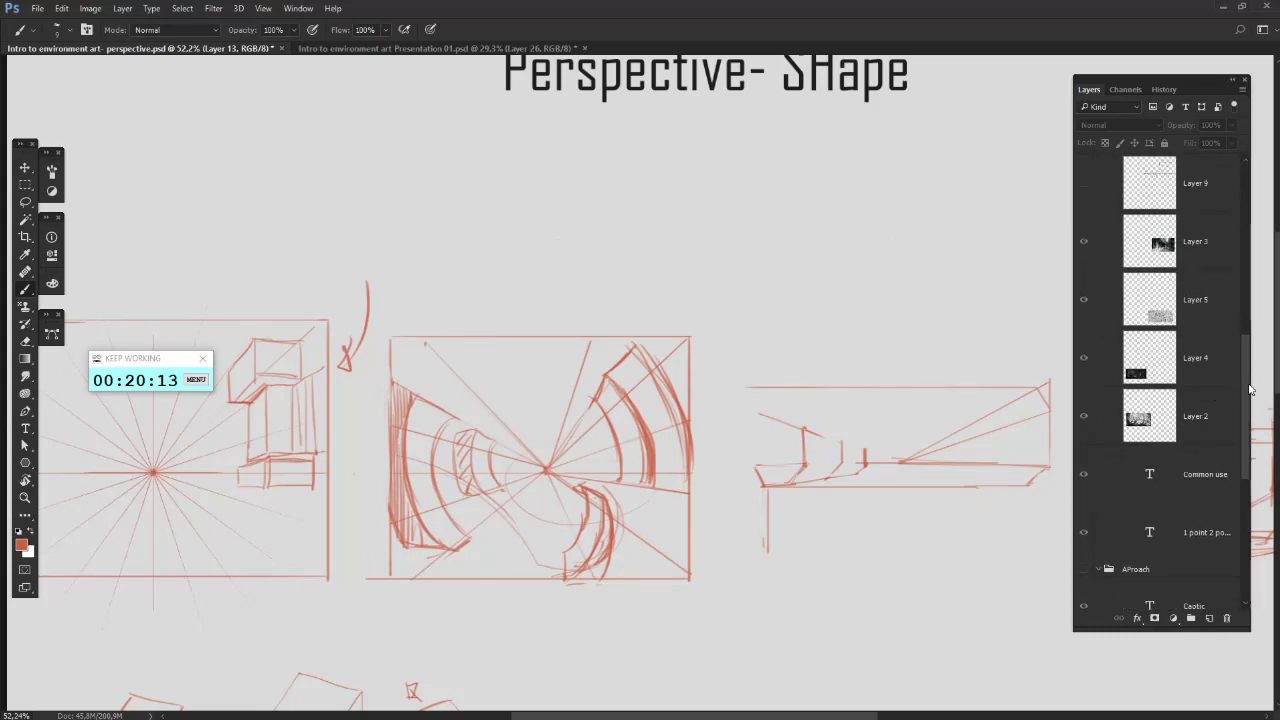
# - Hide Layer 15 and Layer 11, and make Layer 10 visible and active
pyautogui.scroll(6, 1240, 300)
pyautogui.click(1083, 361)
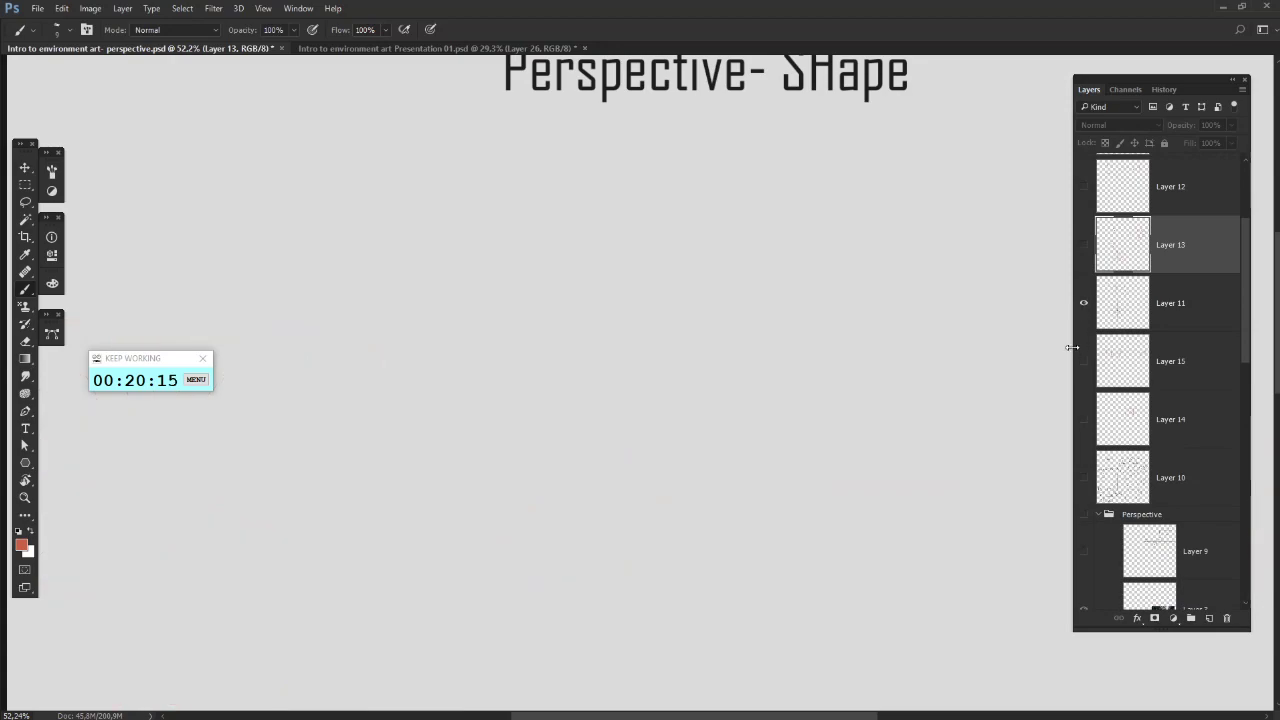
pyautogui.scroll(-3, 977, 423)
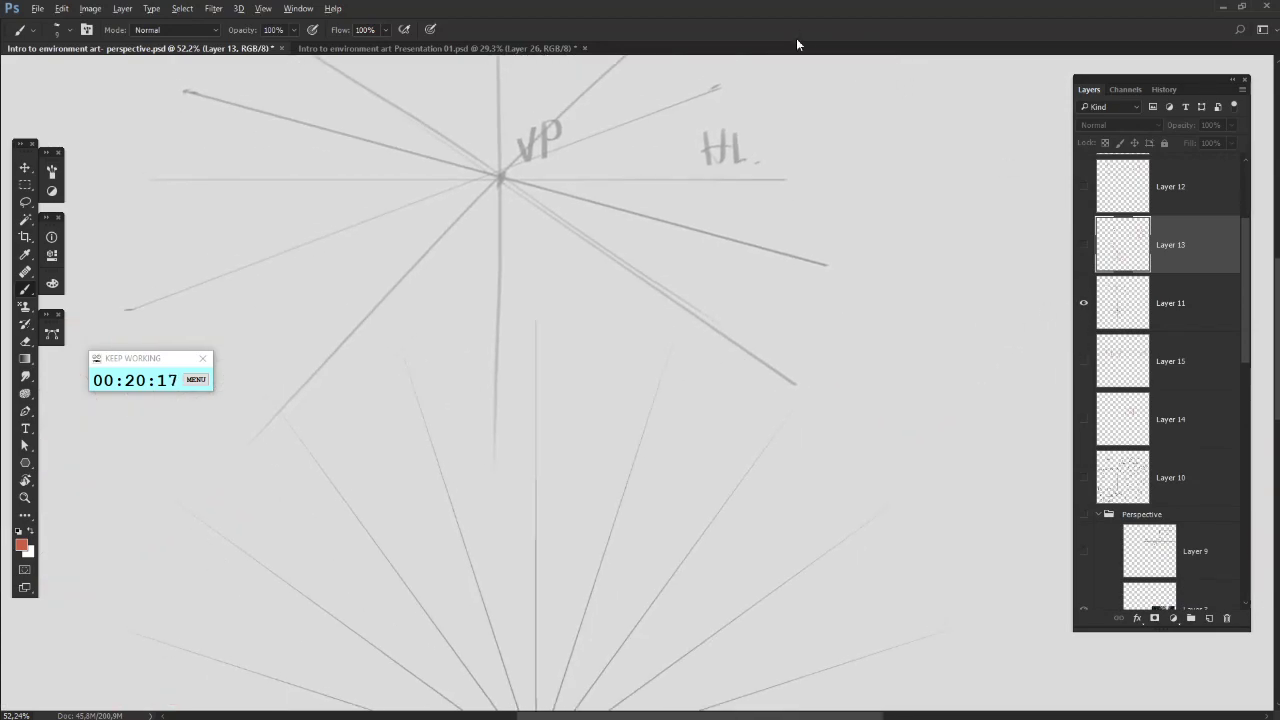
pyautogui.scroll(-3, 870, 200)
pyautogui.click(1081, 476)
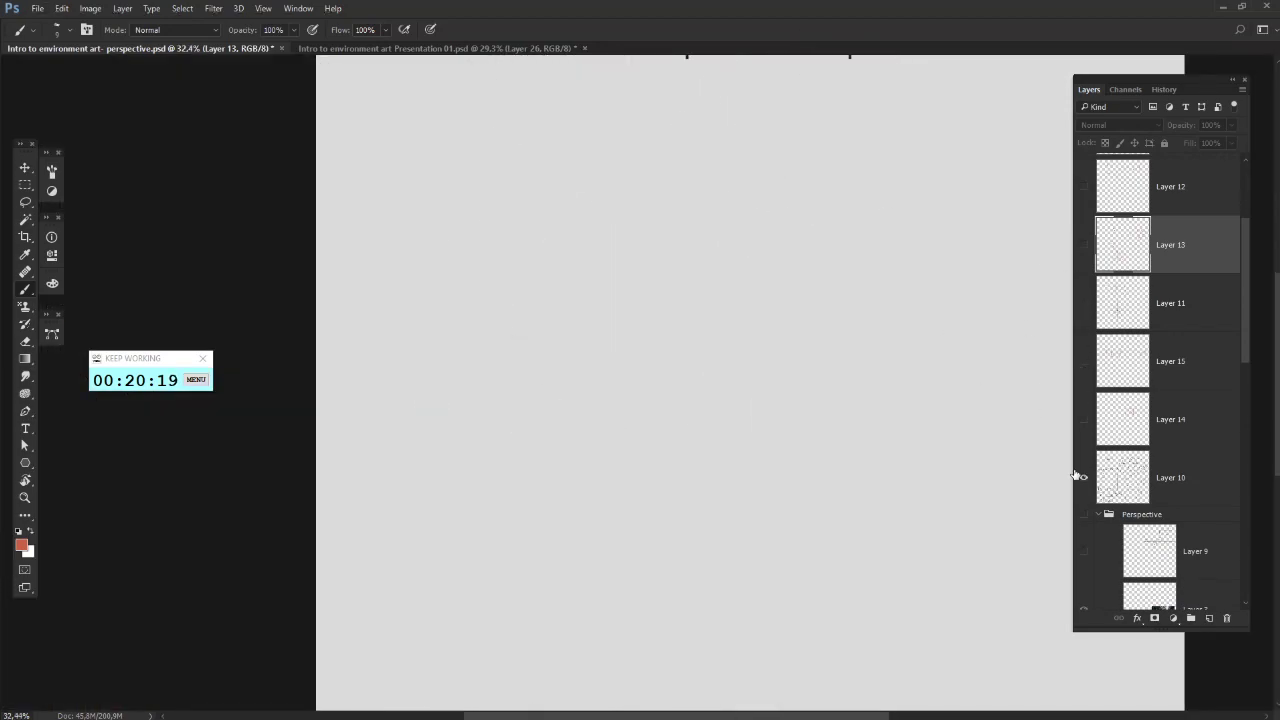
pyautogui.click(1149, 497)
# - Select the basic shape sketches, their labels and the 3D forms on Layer 10 with combined rectangular marquees
pyautogui.hscroll(2, 816, 375)
pyautogui.scroll(2, 815, 376)
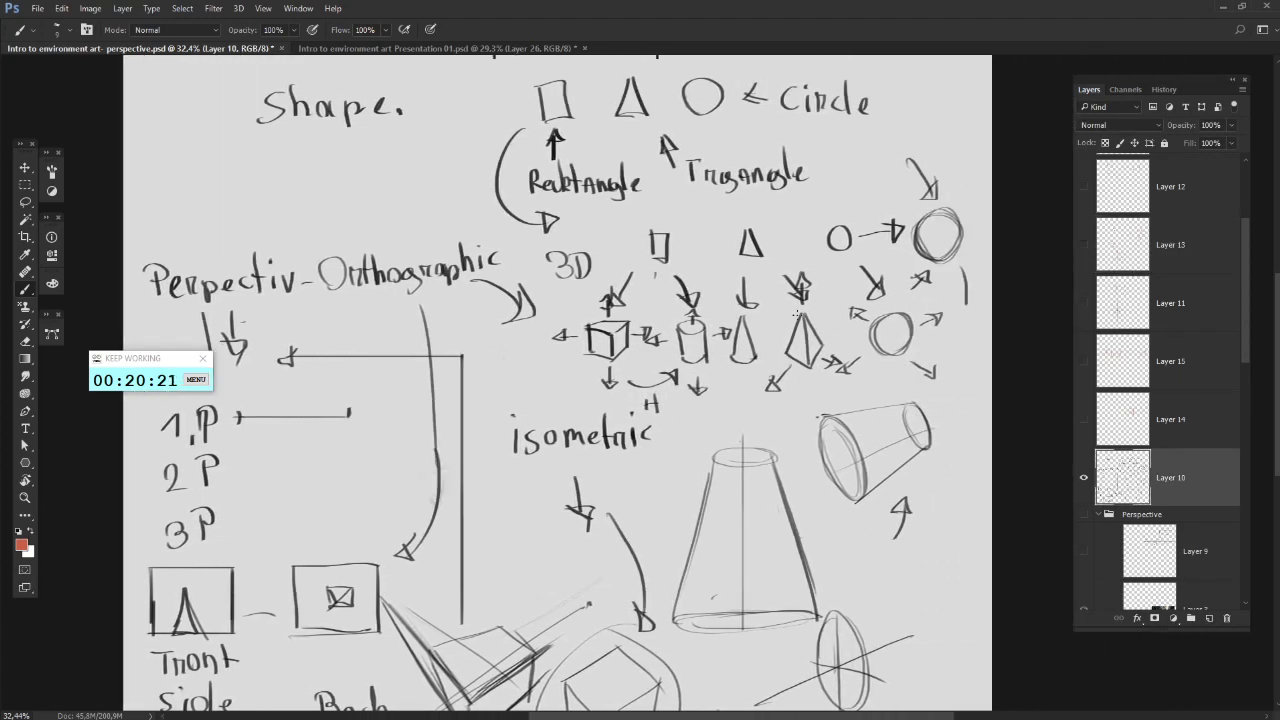
pyautogui.click(25, 184)
pyautogui.scroll(3, 452, 126)
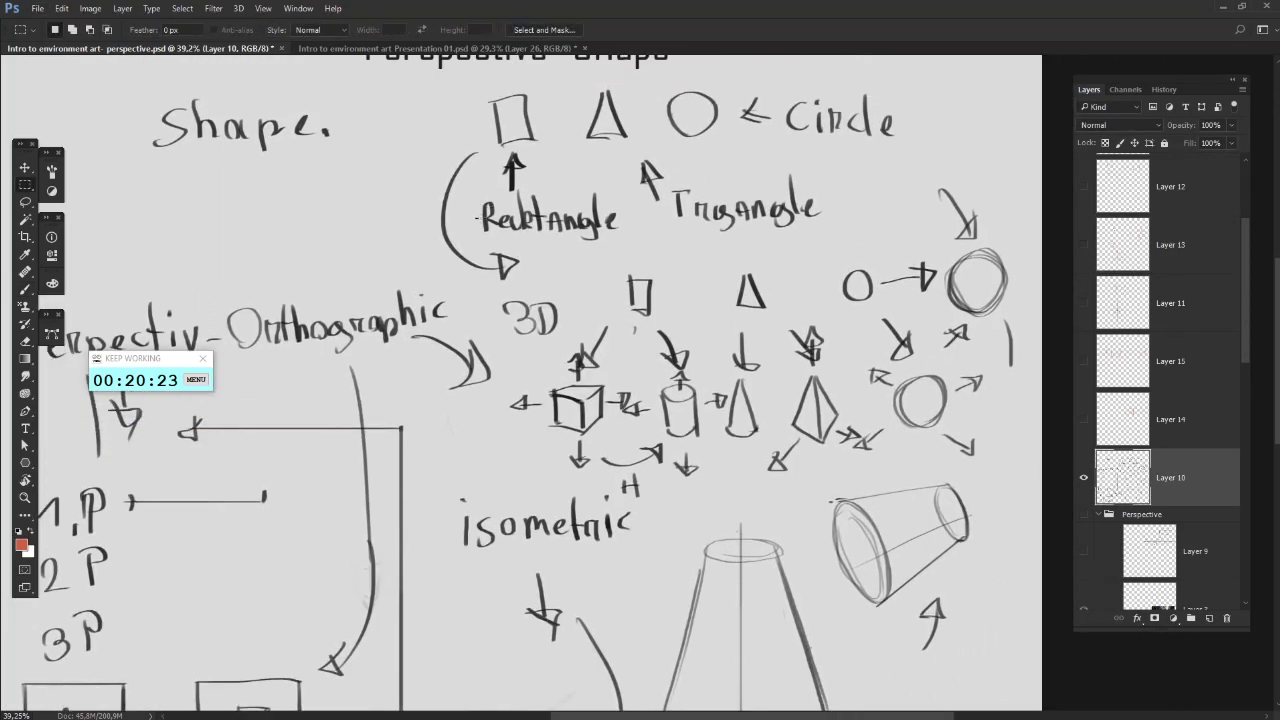
pyautogui.moveTo(403, 103); pyautogui.dragTo(906, 264)
pyautogui.moveTo(412, 223); pyautogui.dragTo(537, 307)
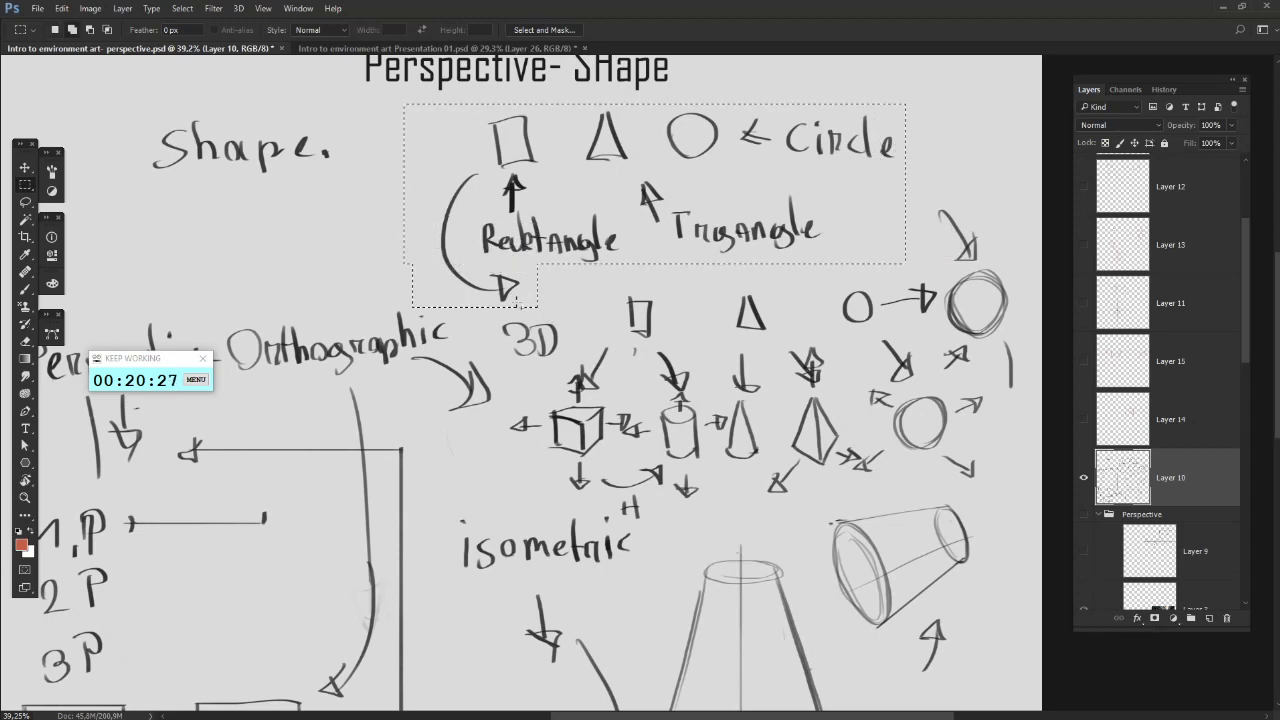
pyautogui.moveTo(569, 259)
pyautogui.mouseDown()
pyautogui.moveTo(849, 426)
pyautogui.moveTo(1014, 497)
pyautogui.mouseUp()
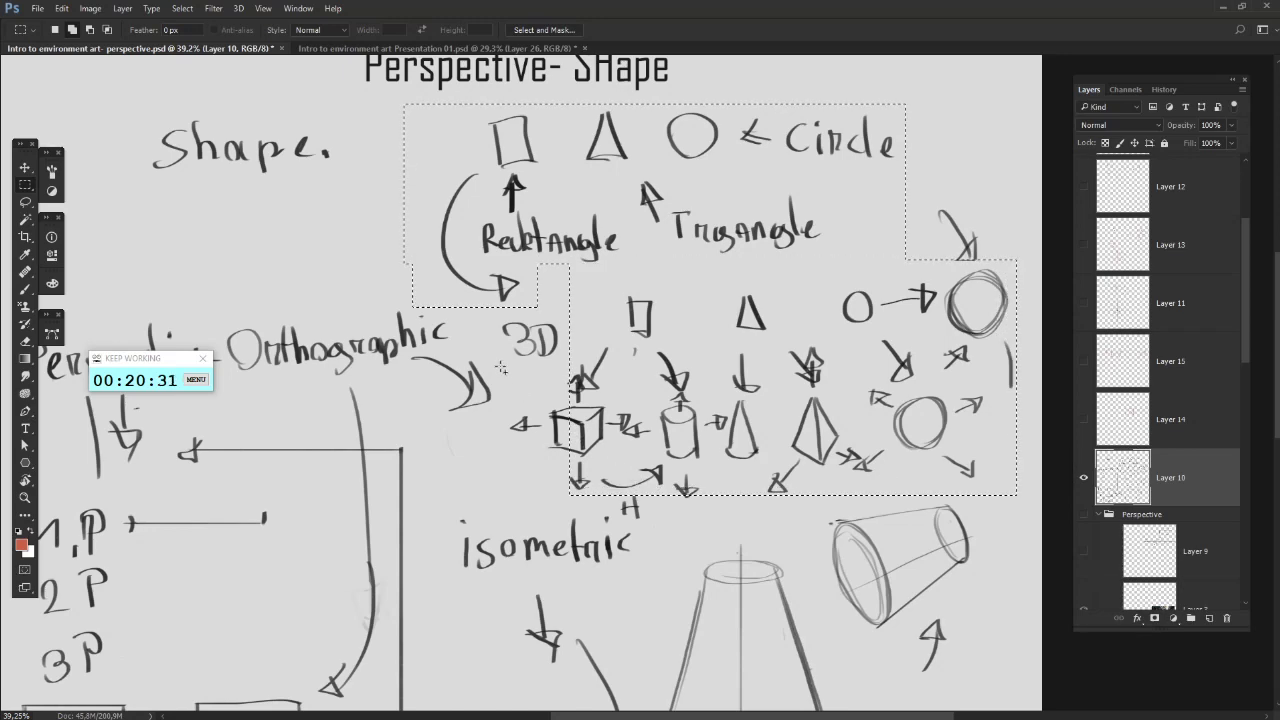
pyautogui.moveTo(499, 364); pyautogui.dragTo(637, 483)
pyautogui.moveTo(534, 446)
pyautogui.mouseDown()
pyautogui.moveTo(663, 516)
pyautogui.moveTo(610, 500)
pyautogui.moveTo(660, 493)
pyautogui.mouseUp()
pyautogui.moveTo(607, 383); pyautogui.dragTo(488, 240)
pyautogui.moveTo(681, 167); pyautogui.dragTo(866, 263)
pyautogui.moveTo(921, 301); pyautogui.dragTo(1034, 396)
# - Cut the selected shape sketches out to a new layer and hide Layer 10
pyautogui.hotkey('ctrl', 'shift', 'j')
pyautogui.click(1083, 478)
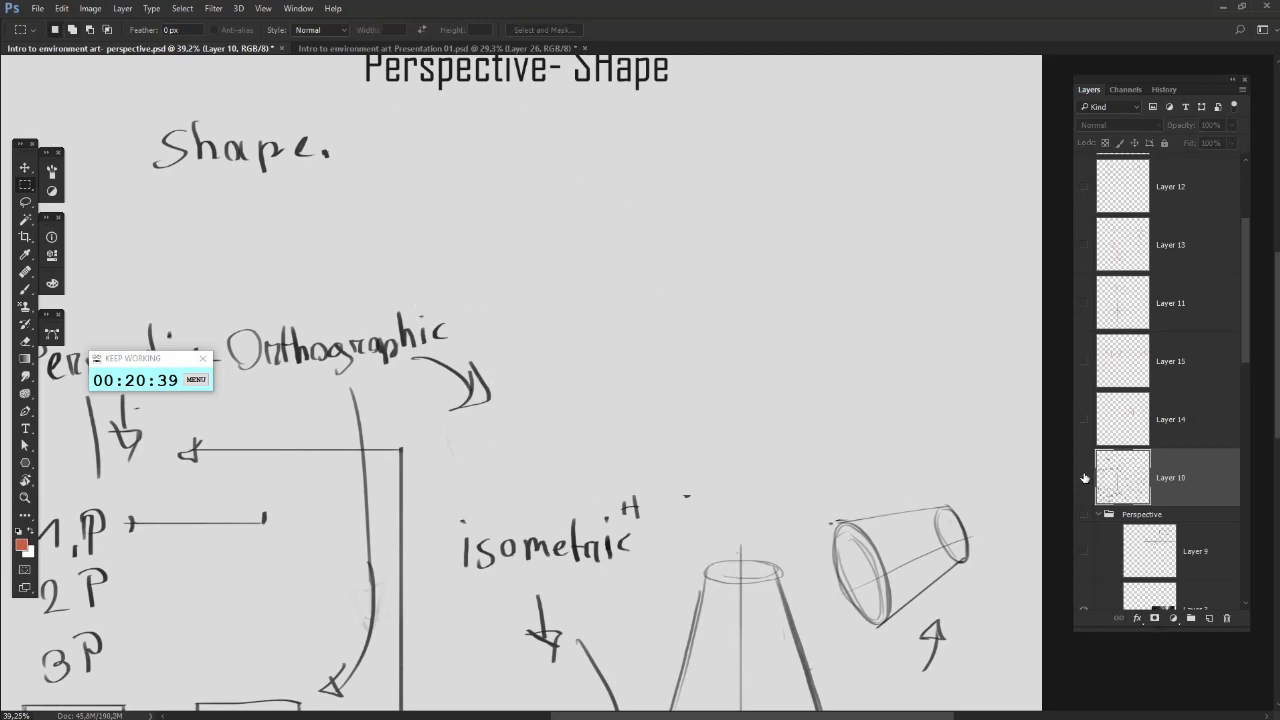
pyautogui.hotkey('ctrl', 'shift', 'alt', 'n')
pyautogui.hotkey('ctrl', 'v')
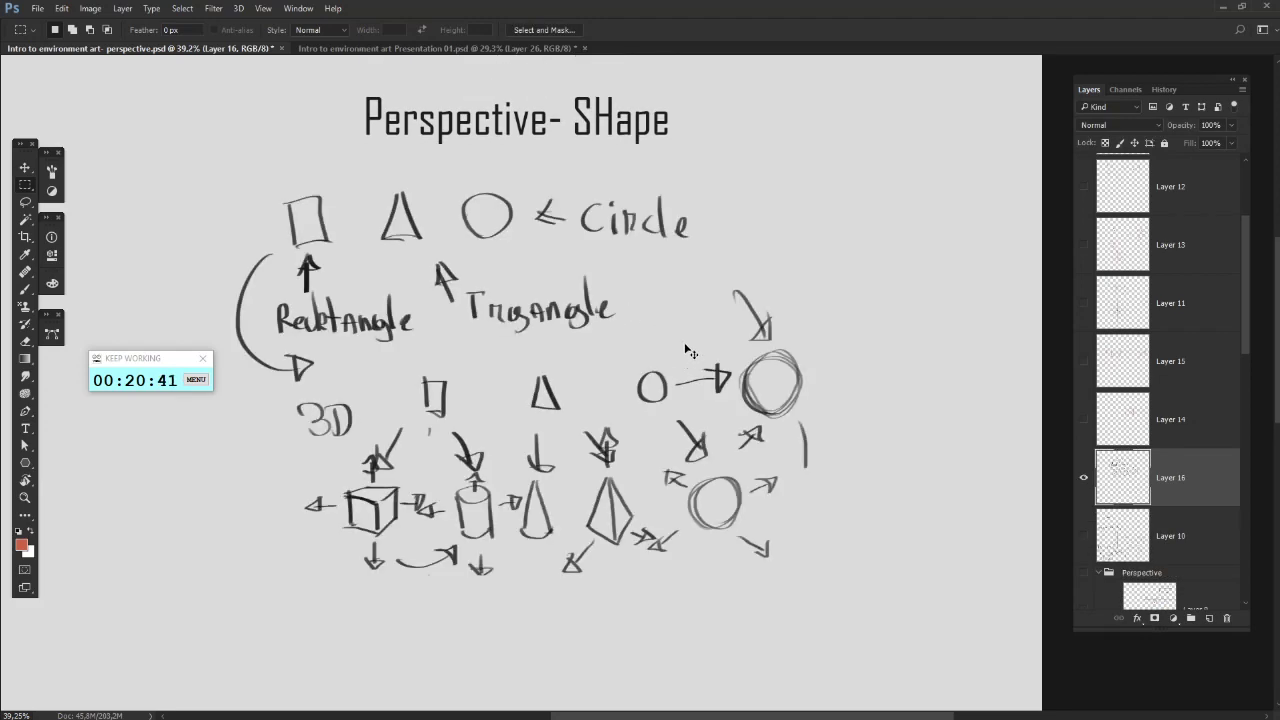
pyautogui.moveTo(756, 396); pyautogui.dragTo(783, 396)
# - Set up the Brush tool with the default black foreground colour and a size of 10 px
pyautogui.scroll(5, 471, 310)
pyautogui.hscroll(-10, 470, 310)
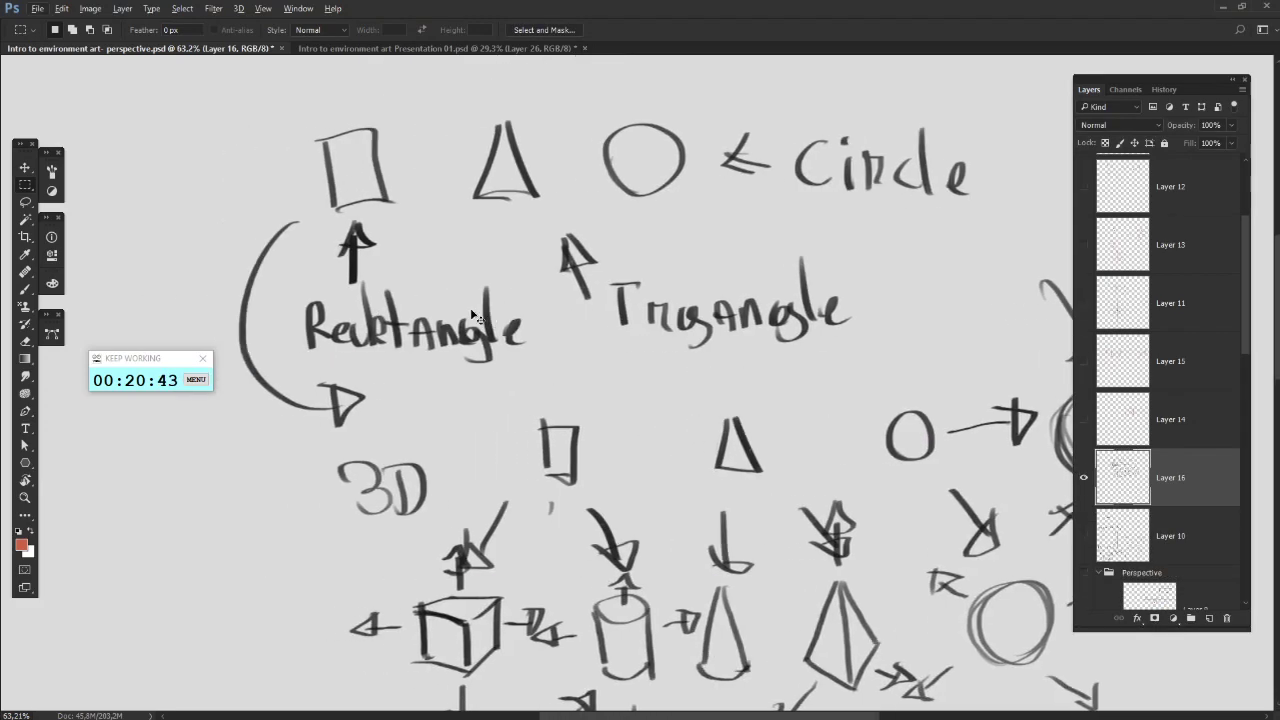
pyautogui.scroll(2, 470, 310)
pyautogui.hscroll(-5, 470, 310)
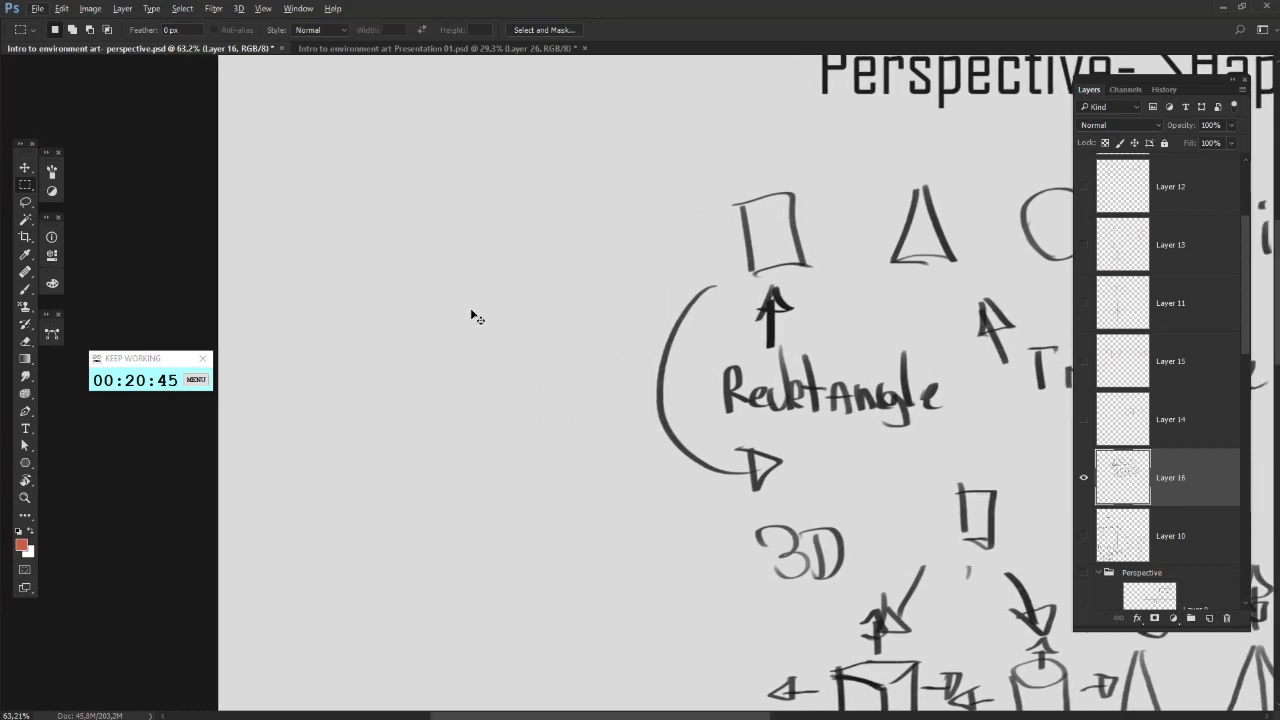
pyautogui.press('b')
pyautogui.scroll(3, 300, 320)
pyautogui.hscroll(-3, 300, 320)
pyautogui.press('d')
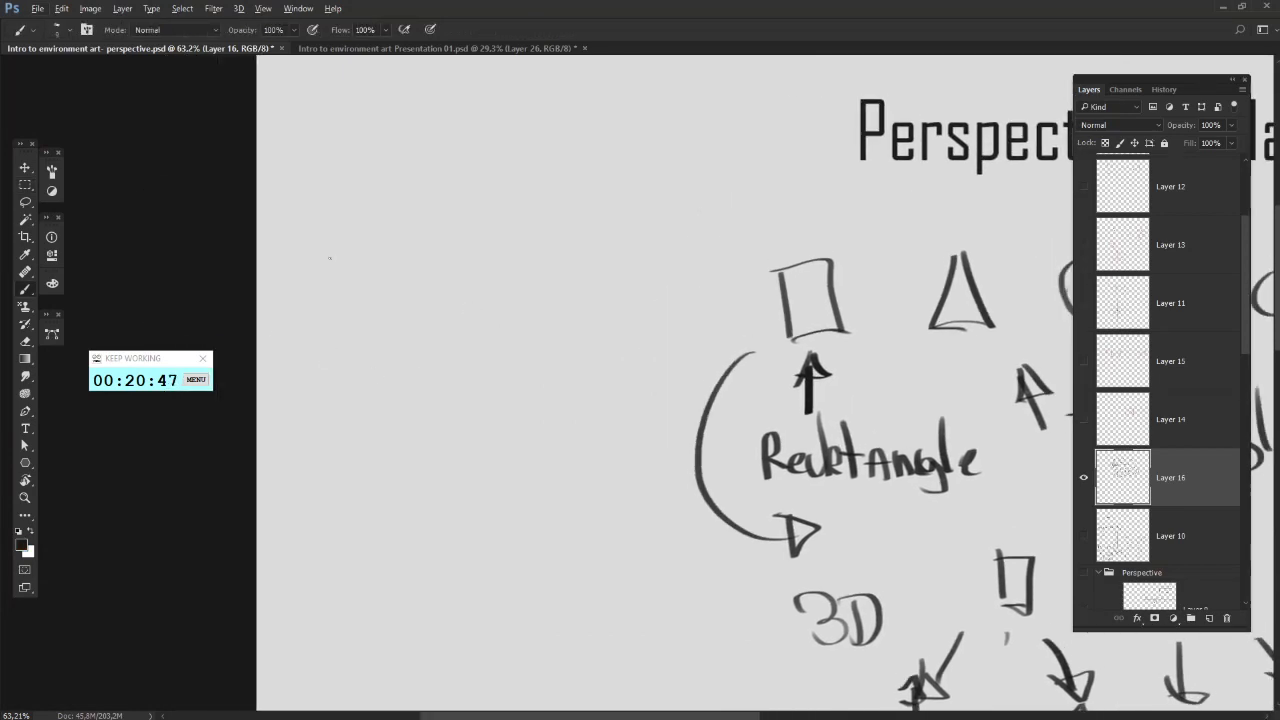
pyautogui.moveTo(322, 273); pyautogui.dragTo(394, 265)
pyautogui.hotkey('ctrl', 'z')
pyautogui.rightClick(404, 279)
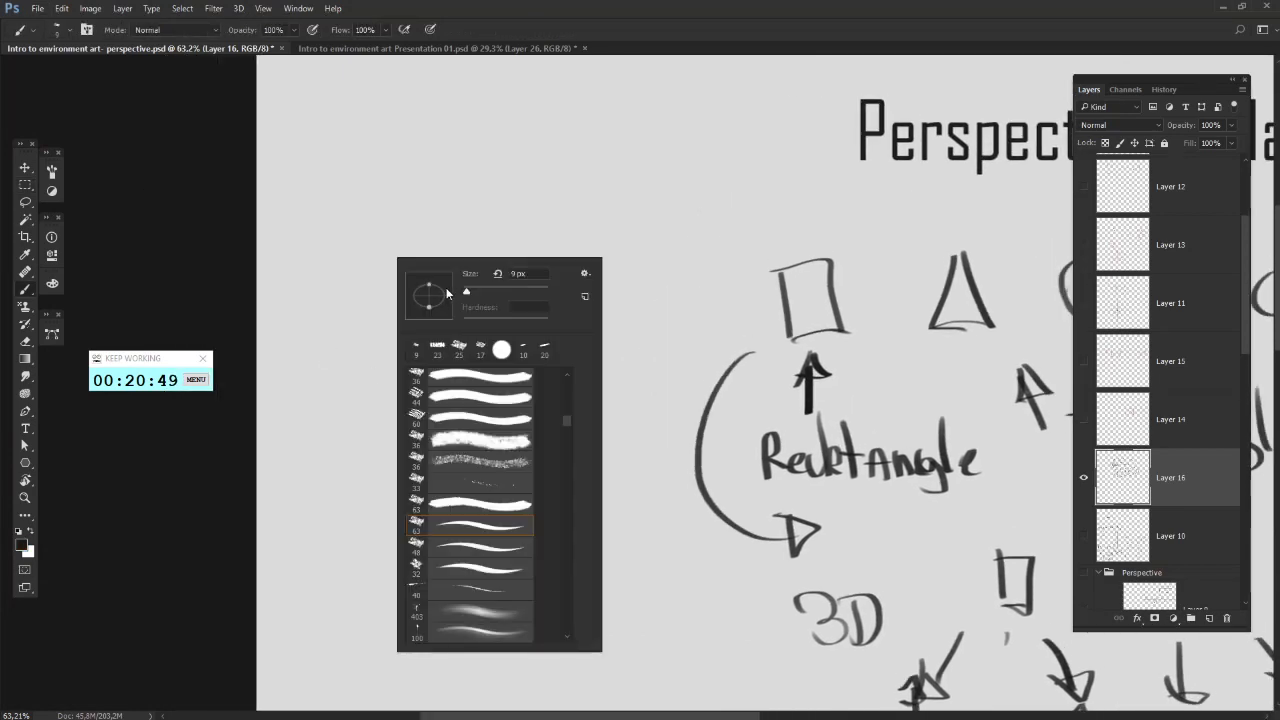
pyautogui.click(286, 270)
# - Handwrite a dash and the heading "Shape" in the empty area left of the rectangle sketch
pyautogui.moveTo(286, 271); pyautogui.dragTo(356, 281)
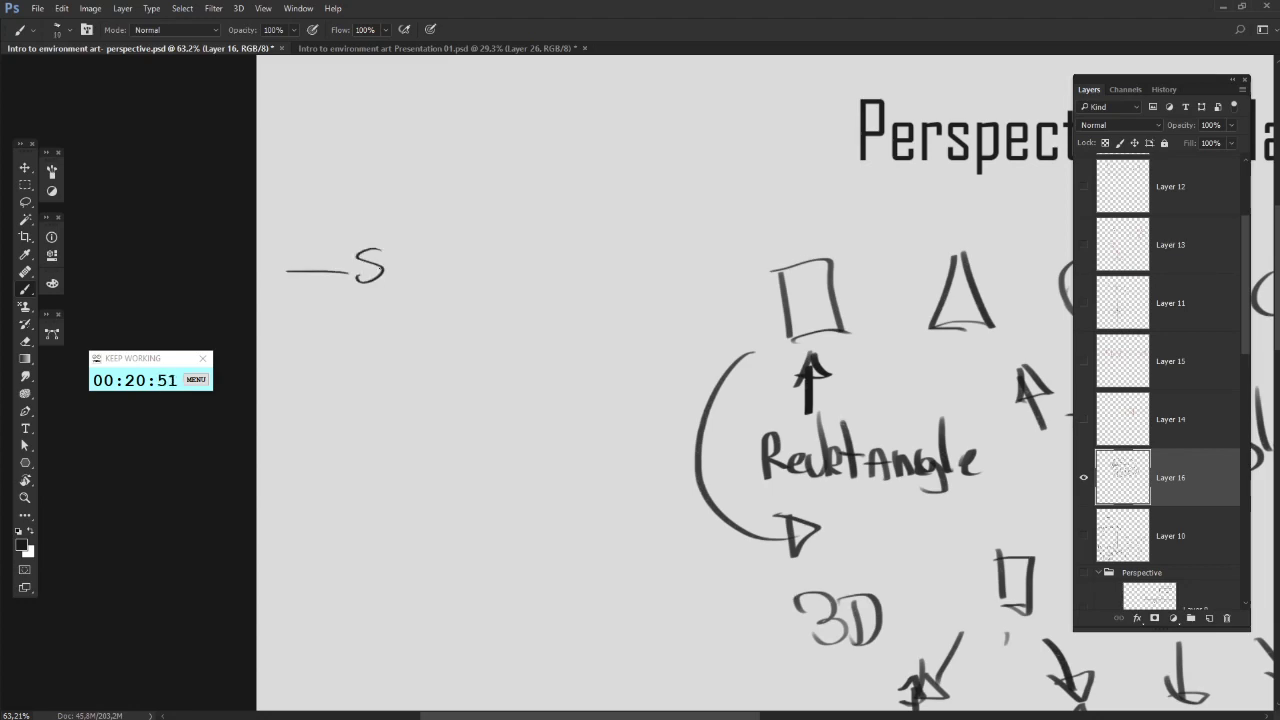
pyautogui.moveTo(390, 241)
pyautogui.mouseDown()
pyautogui.moveTo(357, 281)
pyautogui.moveTo(407, 283)
pyautogui.mouseUp()
pyautogui.moveTo(420, 261)
pyautogui.mouseDown()
pyautogui.moveTo(440, 296)
pyautogui.moveTo(449, 259)
pyautogui.moveTo(490, 272)
pyautogui.mouseUp()
pyautogui.hotkey('ctrl', 'z')
pyautogui.moveTo(513, 272); pyautogui.dragTo(450, 283)
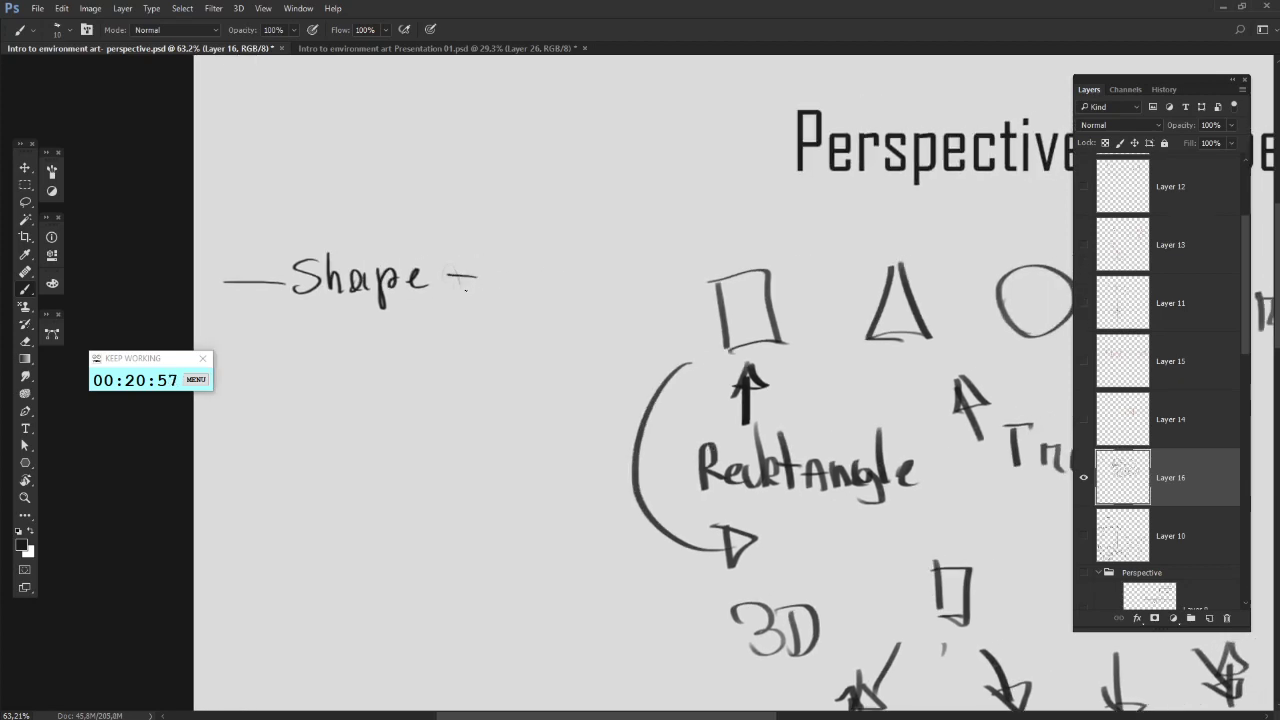
pyautogui.hotkey('ctrl', 'z')
pyautogui.moveTo(369, 209); pyautogui.dragTo(439, 171)
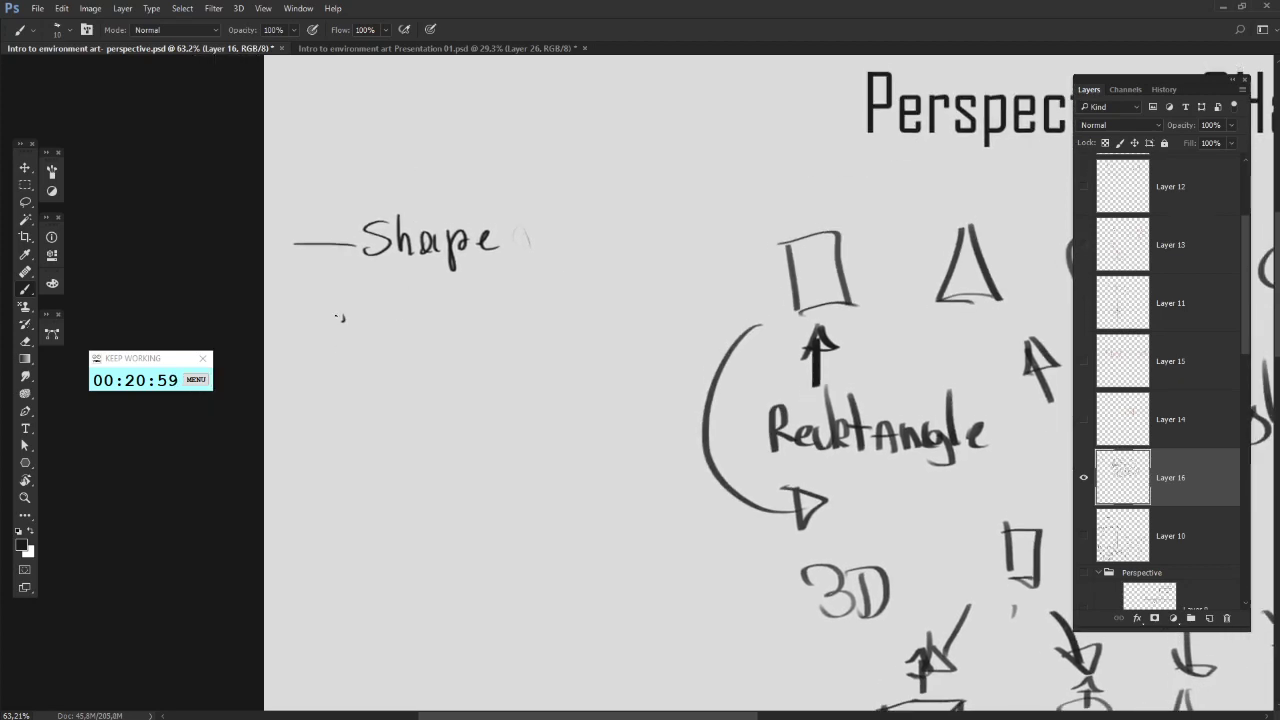
# - Handwrite two bulleted notes, "3D" and "Shape.", below the Shape heading
pyautogui.moveTo(364, 294)
pyautogui.mouseDown()
pyautogui.moveTo(378, 314)
pyautogui.moveTo(366, 334)
pyautogui.mouseUp()
pyautogui.moveTo(394, 292); pyautogui.dragTo(394, 336)
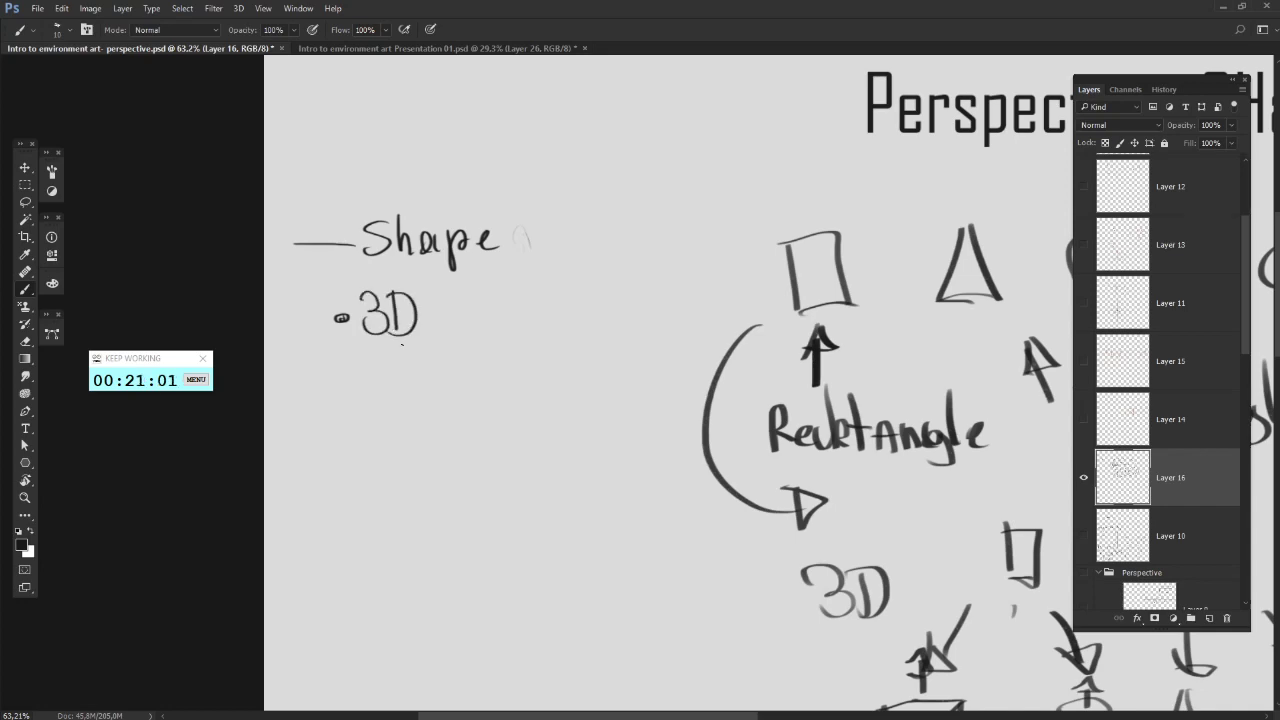
pyautogui.moveTo(344, 380)
pyautogui.mouseDown()
pyautogui.moveTo(369, 329)
pyautogui.moveTo(359, 353)
pyautogui.moveTo(485, 344)
pyautogui.mouseUp()
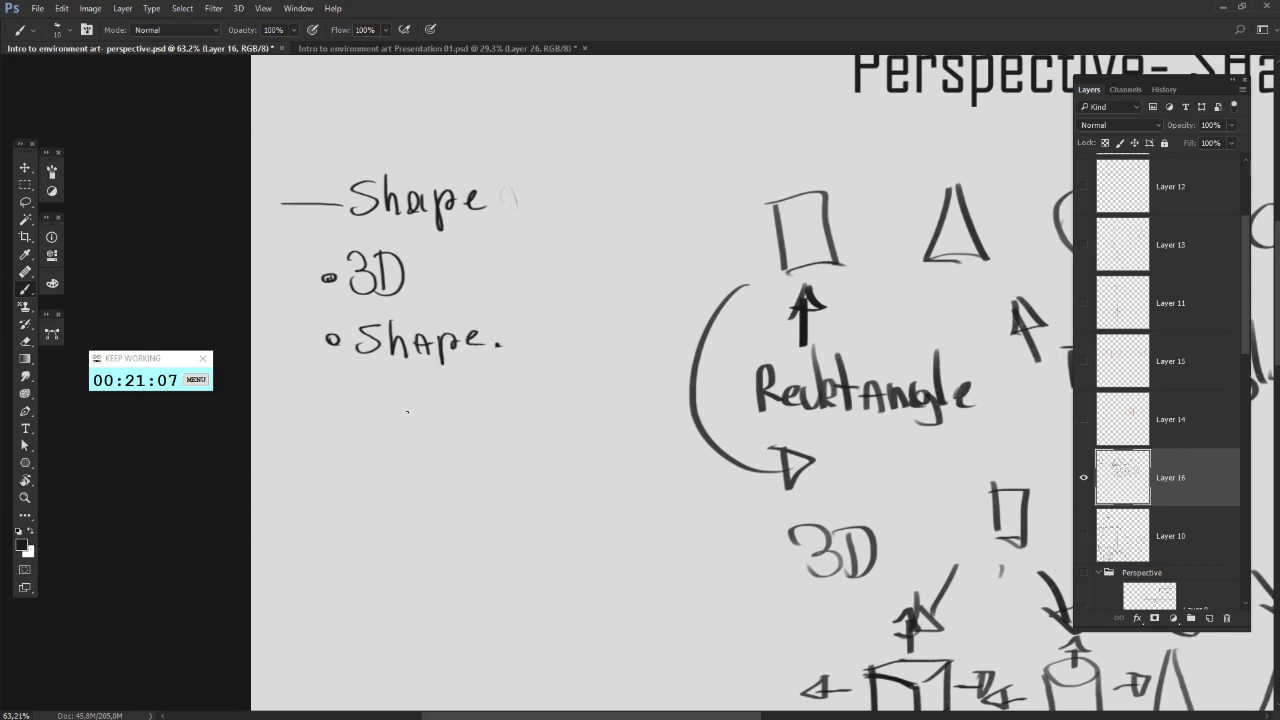
# - Handwrite "Hirachi" after the second bulleted note, completing it as "Shape.Hirachi"
pyautogui.moveTo(385, 308); pyautogui.dragTo(340, 342)
pyautogui.hotkey('ctrl', 'z')
pyautogui.moveTo(505, 346)
pyautogui.mouseDown()
pyautogui.moveTo(506, 324)
pyautogui.moveTo(515, 350)
pyautogui.mouseUp()
pyautogui.moveTo(503, 338)
pyautogui.mouseDown()
pyautogui.moveTo(544, 331)
pyautogui.moveTo(590, 349)
pyautogui.mouseUp()
pyautogui.click(528, 321)
pyautogui.moveTo(597, 294); pyautogui.dragTo(599, 348)
pyautogui.click(621, 304)
pyautogui.moveTo(626, 423)
pyautogui.mouseDown()
pyautogui.moveTo(607, 420)
pyautogui.moveTo(620, 415)
pyautogui.mouseUp()
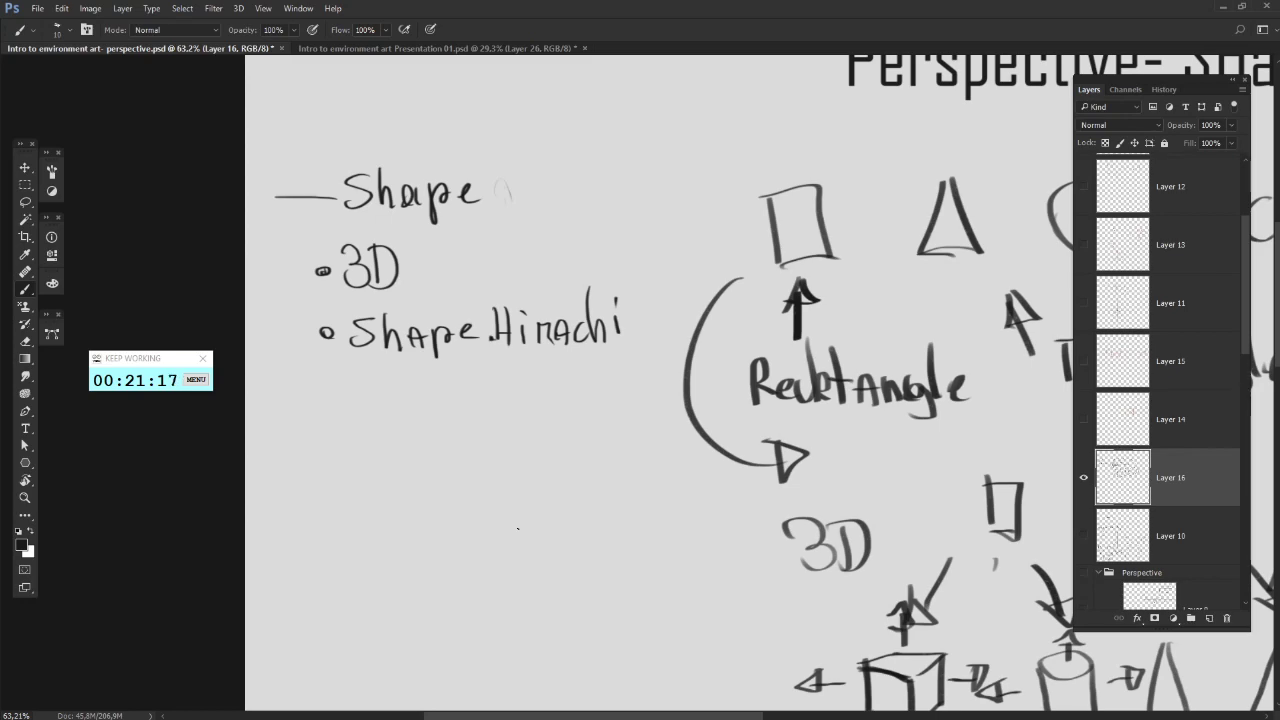
# - Draw a third bullet dot below the "Shape.Hirachi" note
pyautogui.moveTo(475, 397); pyautogui.dragTo(478, 412)
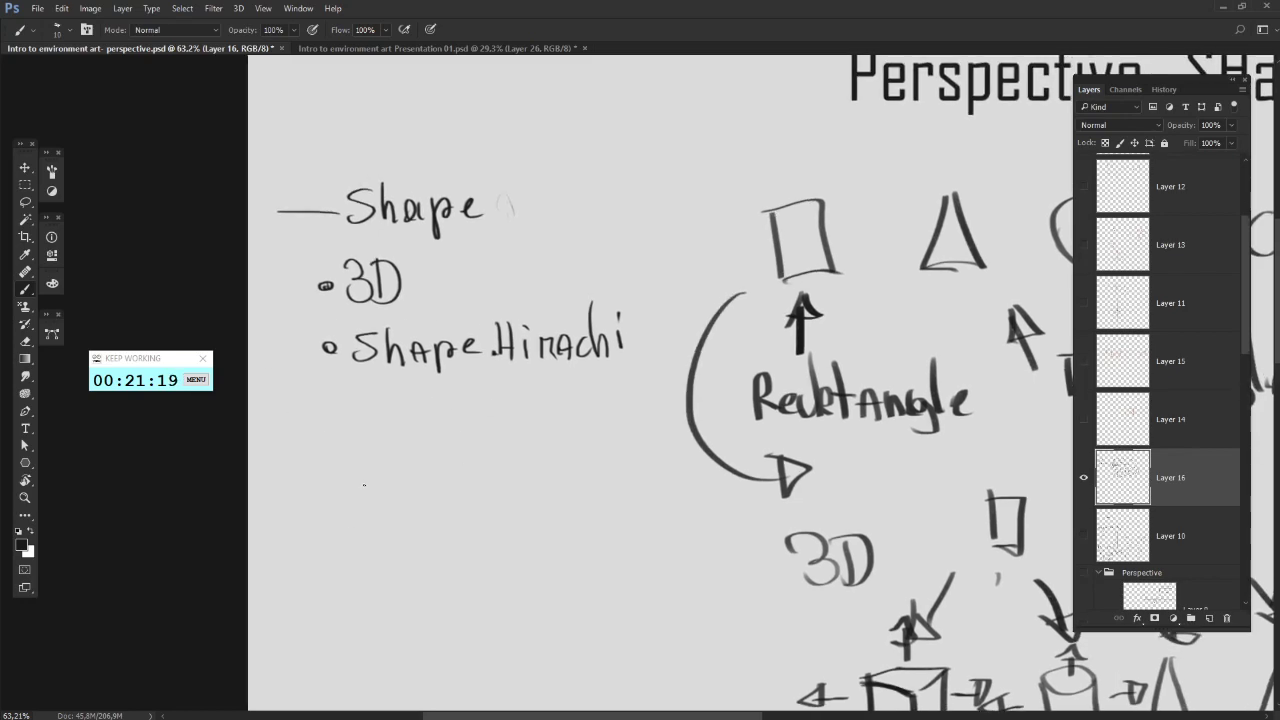
pyautogui.moveTo(661, 376); pyautogui.dragTo(660, 314)
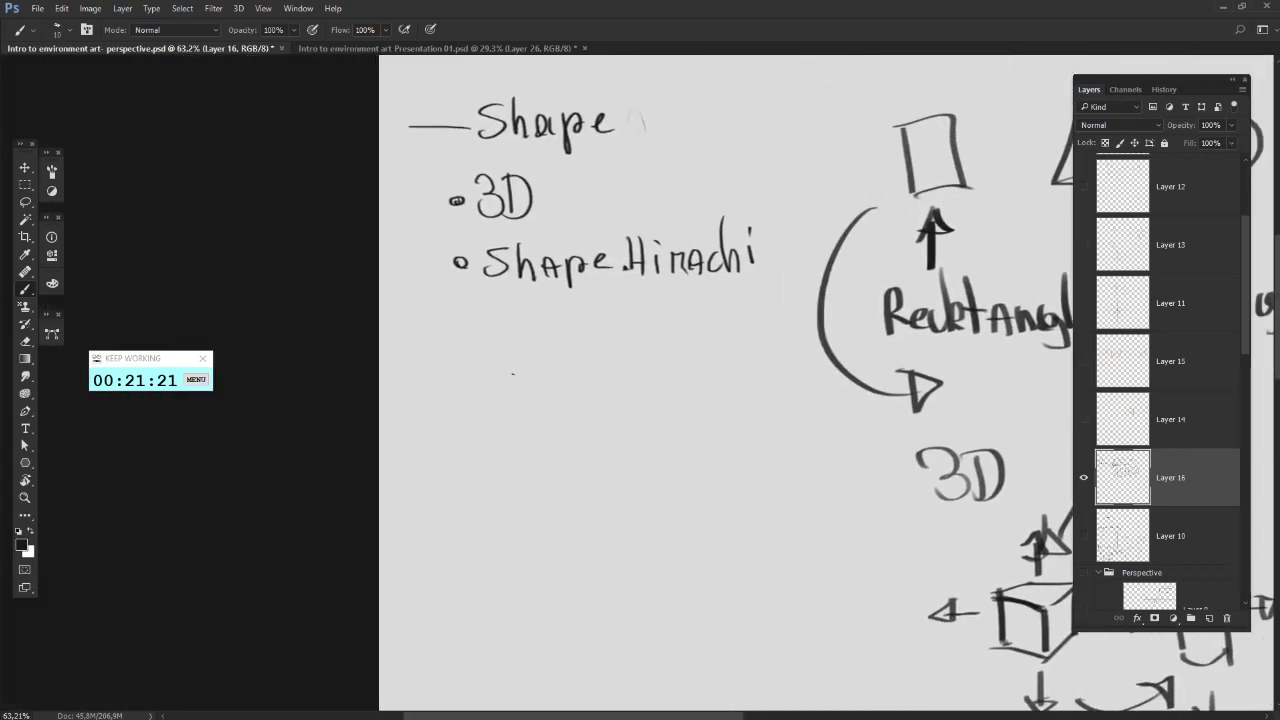
pyautogui.moveTo(528, 338)
pyautogui.mouseDown()
pyautogui.moveTo(495, 353)
pyautogui.moveTo(432, 338)
pyautogui.mouseUp()
pyautogui.moveTo(524, 414); pyautogui.dragTo(443, 443)
pyautogui.moveTo(382, 326); pyautogui.dragTo(512, 411)
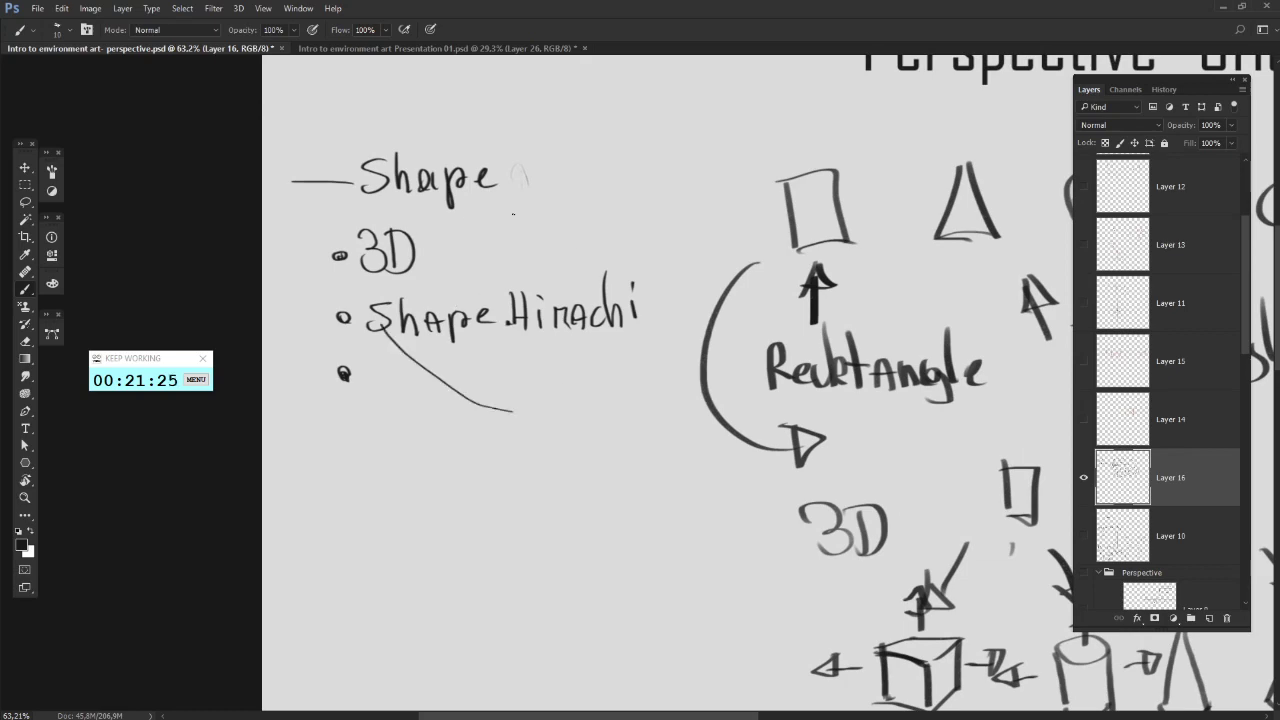
pyautogui.moveTo(513, 214)
pyautogui.mouseDown()
pyautogui.moveTo(418, 354)
pyautogui.moveTo(560, 319)
pyautogui.moveTo(550, 370)
pyautogui.mouseUp()
pyautogui.hotkey('ctrl', 'z')
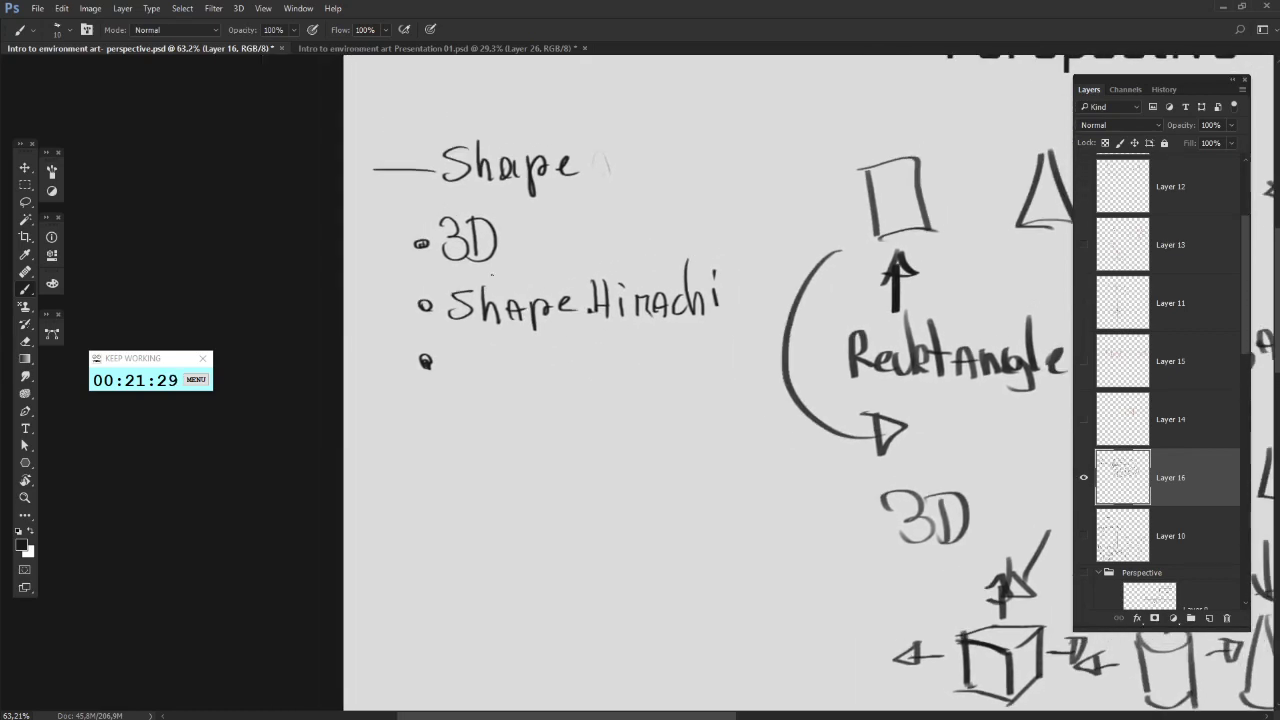
# - Handwrite "Volume." beside the third bullet
pyautogui.moveTo(765, 337)
pyautogui.mouseDown()
pyautogui.moveTo(478, 220)
pyautogui.moveTo(674, 271)
pyautogui.mouseUp()
pyautogui.moveTo(360, 283)
pyautogui.mouseDown()
pyautogui.moveTo(382, 280)
pyautogui.moveTo(408, 310)
pyautogui.mouseUp()
pyautogui.moveTo(431, 283)
pyautogui.mouseDown()
pyautogui.moveTo(425, 310)
pyautogui.moveTo(455, 306)
pyautogui.mouseUp()
pyautogui.moveTo(460, 306)
pyautogui.mouseDown()
pyautogui.moveTo(492, 290)
pyautogui.moveTo(505, 306)
pyautogui.mouseUp()
pyautogui.click(511, 303)
pyautogui.moveTo(548, 370)
pyautogui.mouseDown()
pyautogui.moveTo(495, 318)
pyautogui.moveTo(524, 322)
pyautogui.mouseUp()
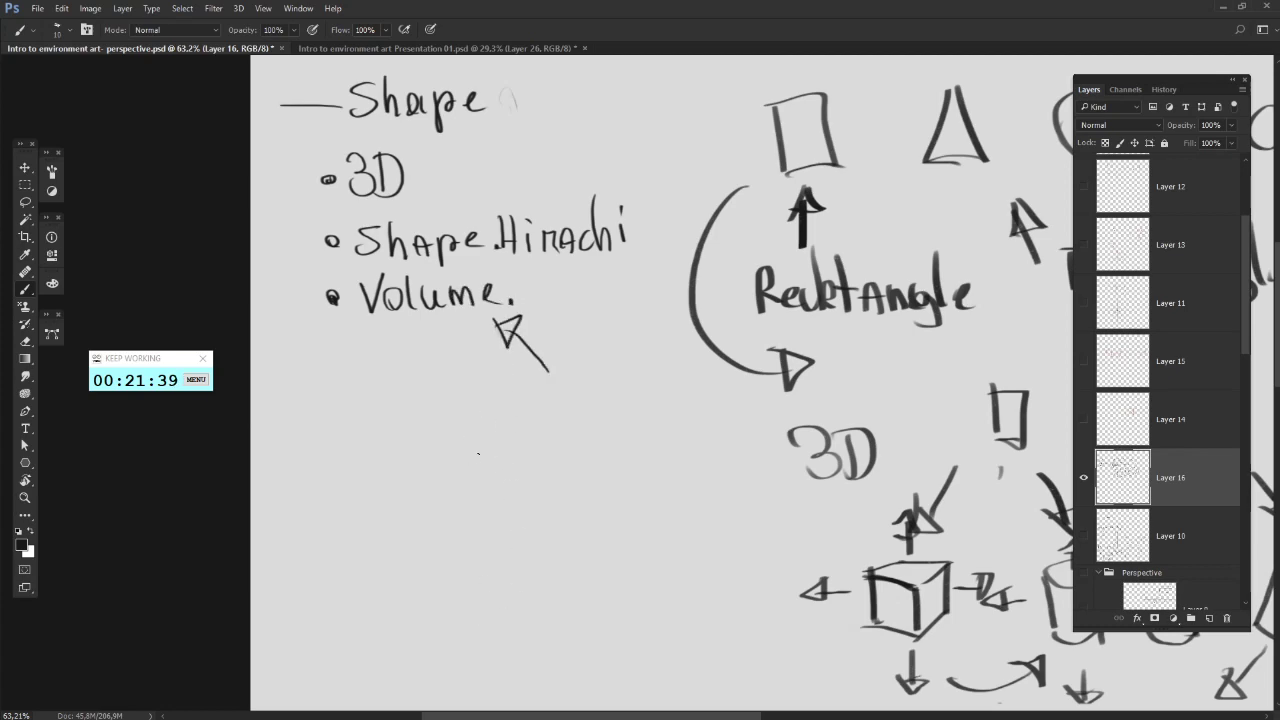
pyautogui.hotkey('ctrl', 'alt', 'z')
pyautogui.hotkey('ctrl', 'alt', 'z')
# - Hide Layer 16 and show Layer 10 with its orthographic and isometric notes
pyautogui.click(1083, 477)
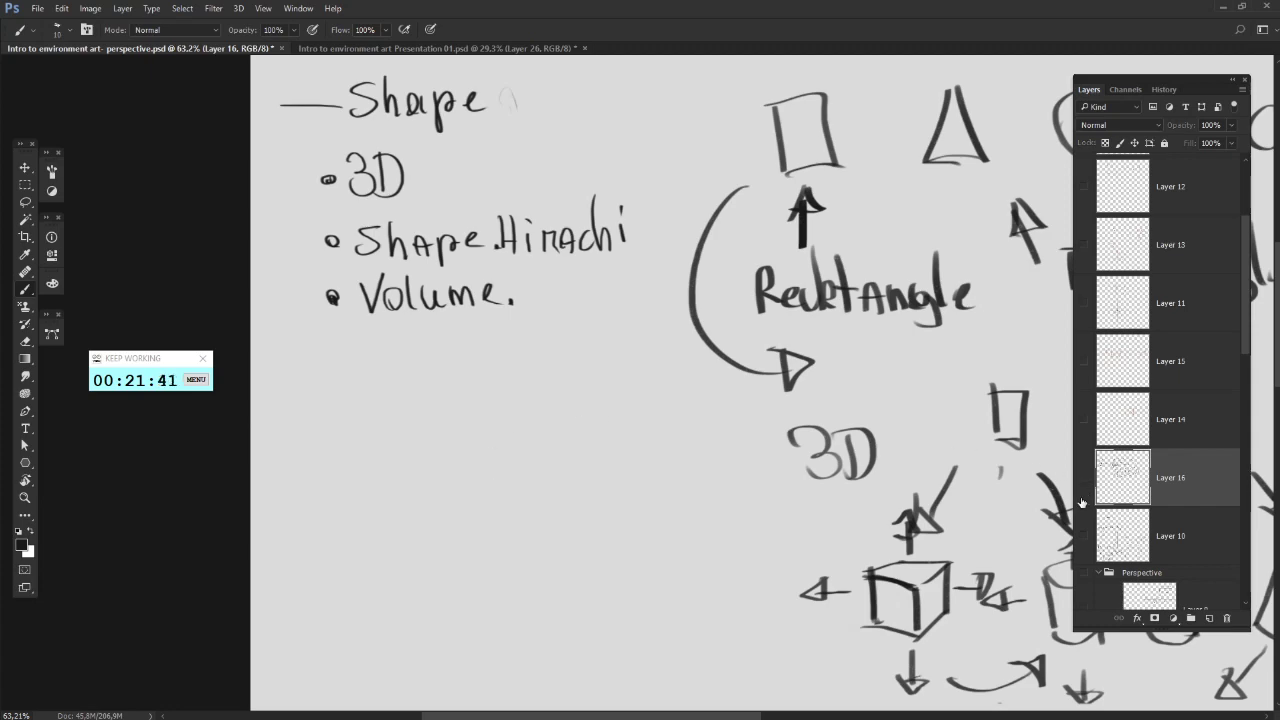
pyautogui.click(1083, 535)
pyautogui.moveTo(906, 435); pyautogui.dragTo(580, 200)
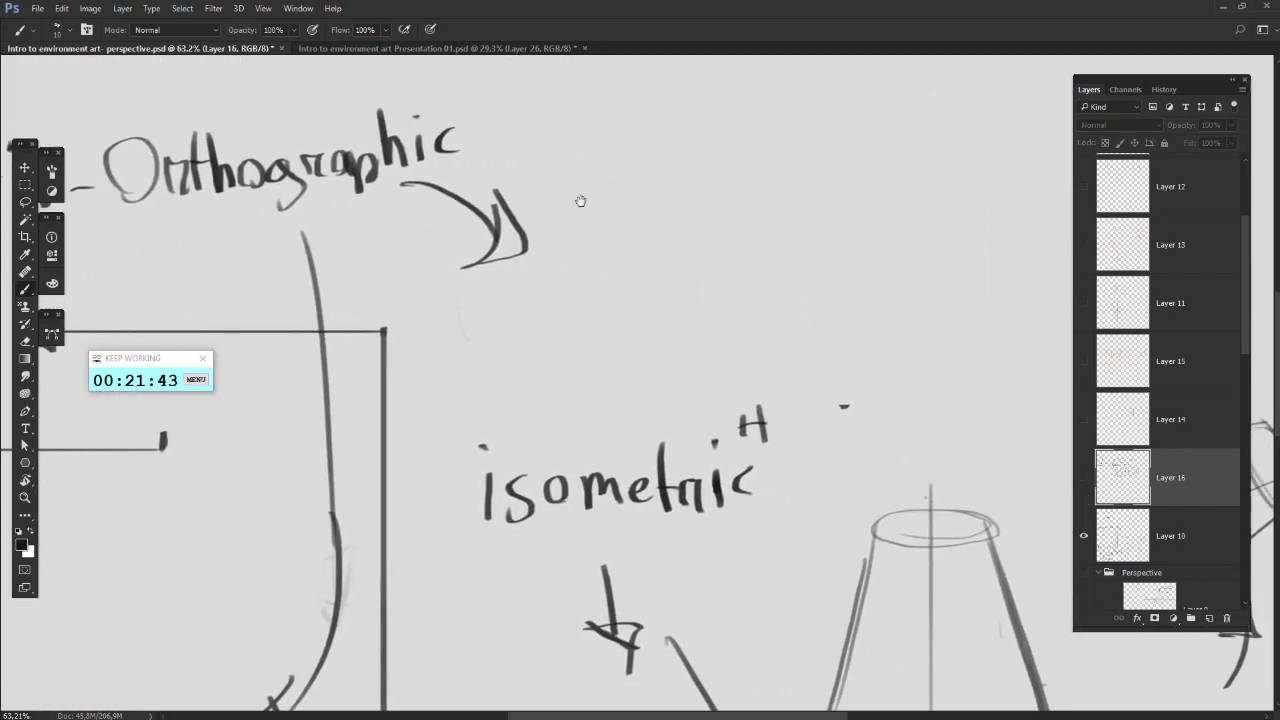
# - On Layer 10, redraw the base ellipse of the large upright truncated cone with darker brush strokes
pyautogui.scroll(-4, 626, 182)
pyautogui.scroll(4, 834, 530)
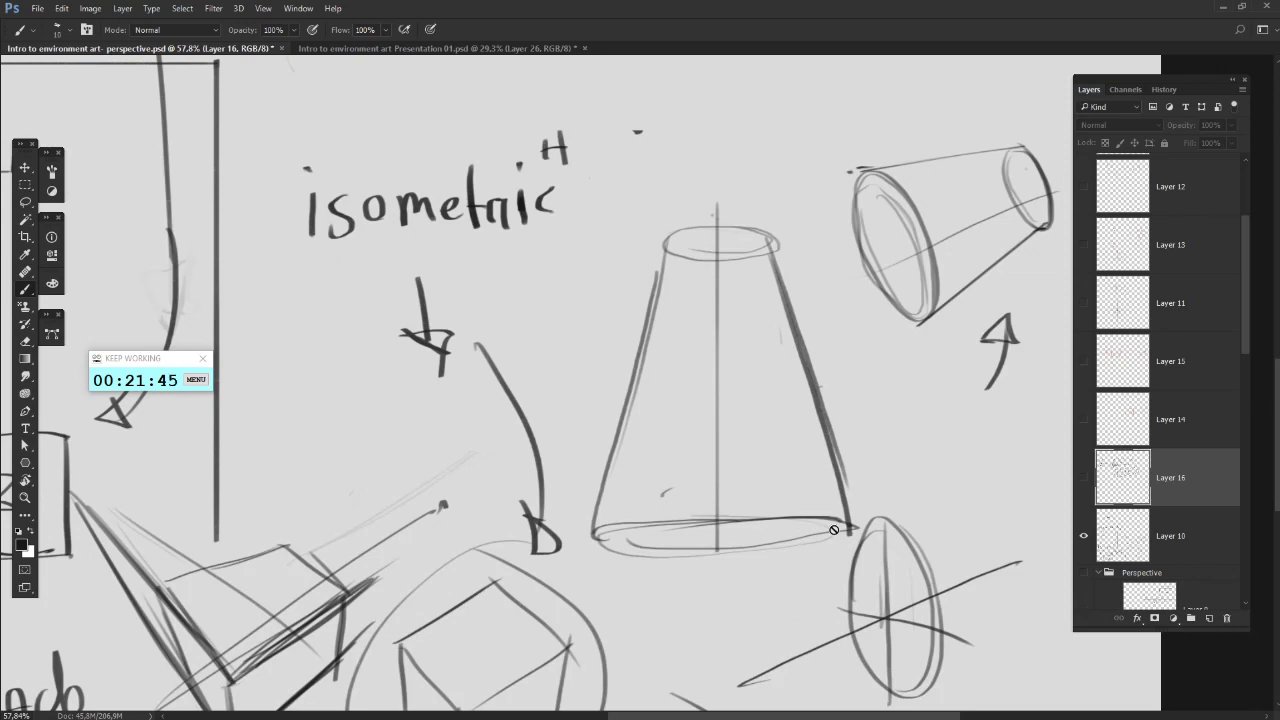
pyautogui.click(1153, 540)
pyautogui.moveTo(588, 532); pyautogui.dragTo(832, 521)
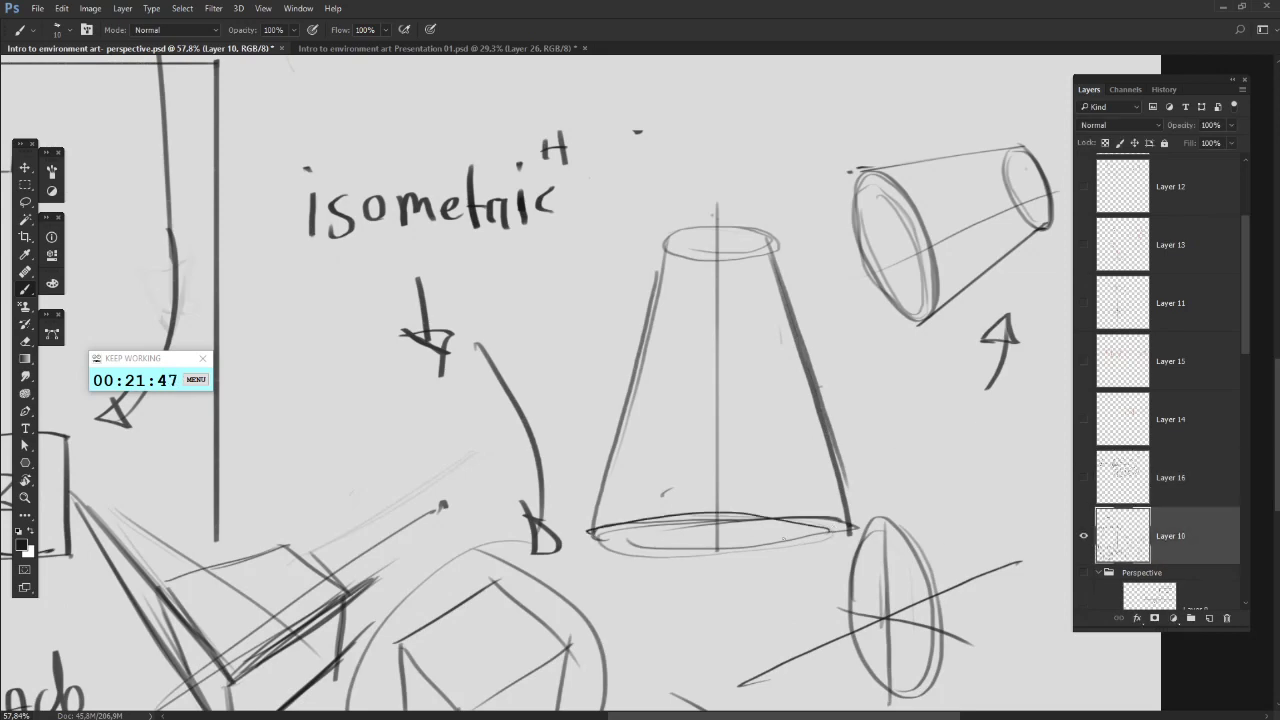
pyautogui.moveTo(744, 519)
pyautogui.mouseDown()
pyautogui.moveTo(844, 530)
pyautogui.moveTo(625, 556)
pyautogui.moveTo(755, 534)
pyautogui.mouseUp()
pyautogui.moveTo(642, 433); pyautogui.dragTo(644, 463)
pyautogui.moveTo(592, 567); pyautogui.dragTo(722, 593)
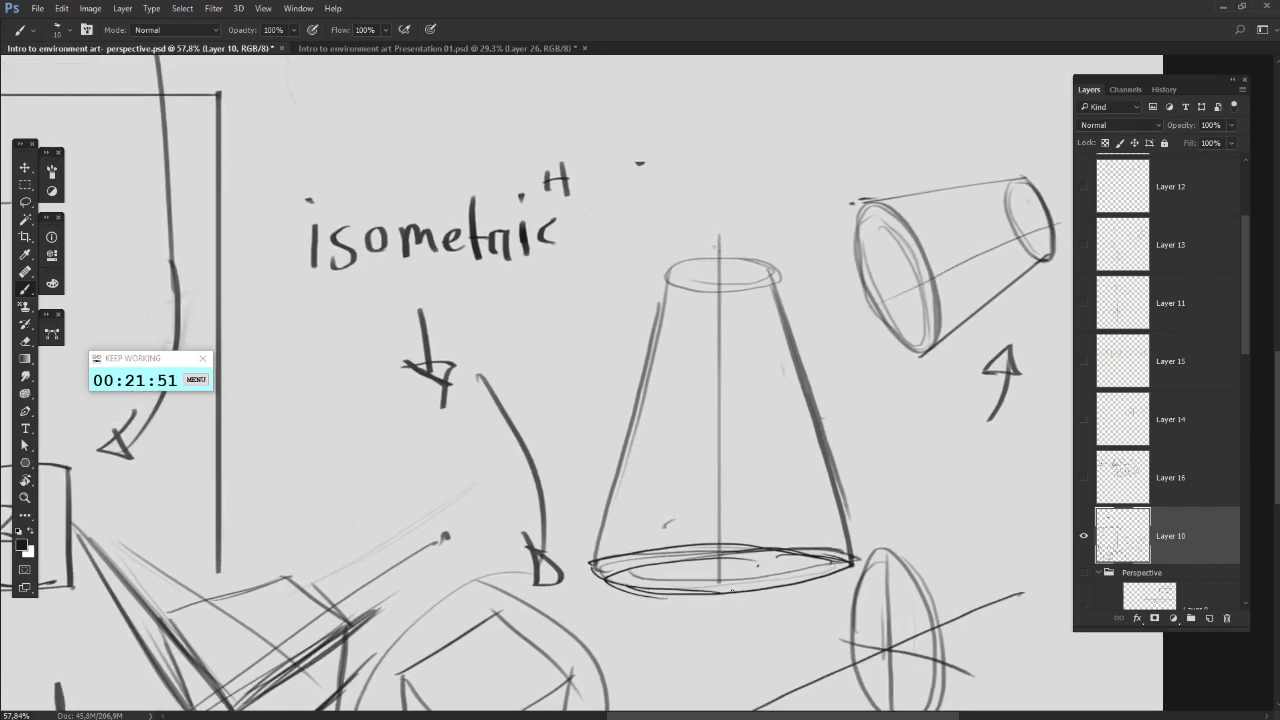
pyautogui.moveTo(630, 588); pyautogui.dragTo(750, 584)
# - Draw three elliptical cross-contours around the upright cone's body at different heights between its base and top
pyautogui.moveTo(620, 463); pyautogui.dragTo(830, 462)
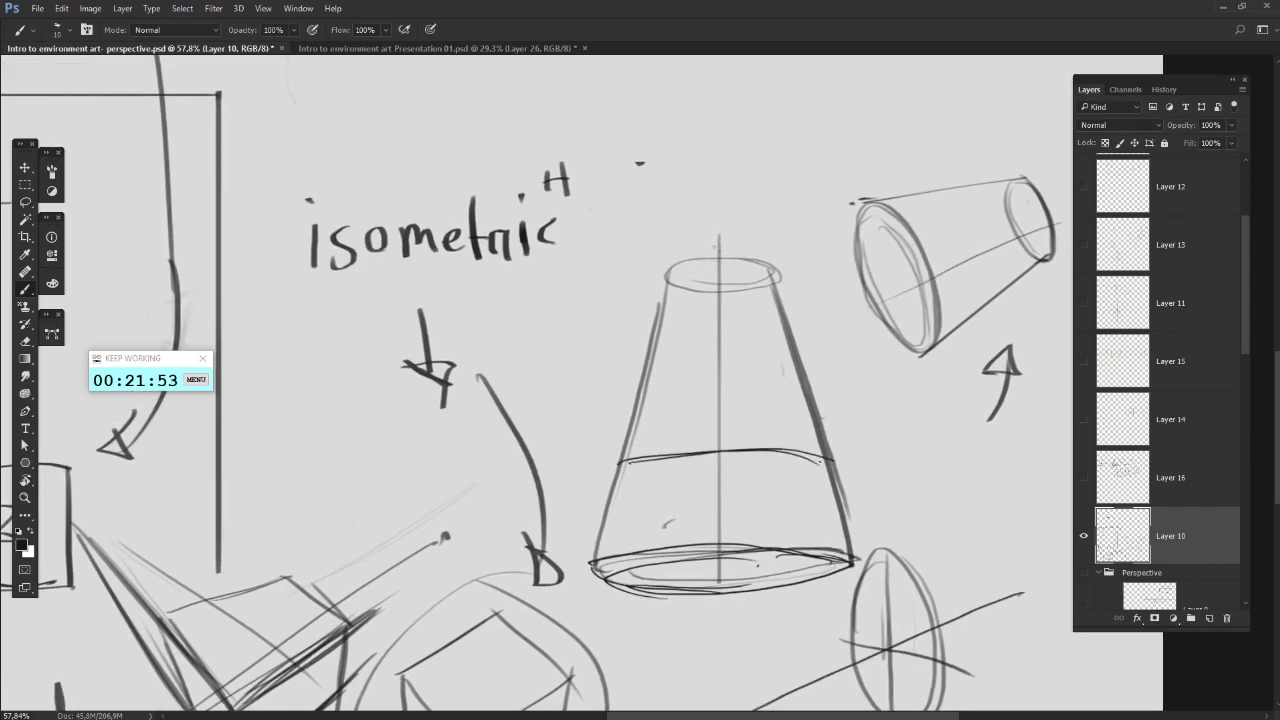
pyautogui.moveTo(632, 458); pyautogui.dragTo(700, 472)
pyautogui.moveTo(818, 470)
pyautogui.mouseDown()
pyautogui.moveTo(610, 476)
pyautogui.moveTo(782, 488)
pyautogui.moveTo(622, 470)
pyautogui.mouseUp()
pyautogui.moveTo(636, 380)
pyautogui.mouseDown()
pyautogui.moveTo(800, 390)
pyautogui.moveTo(806, 402)
pyautogui.mouseUp()
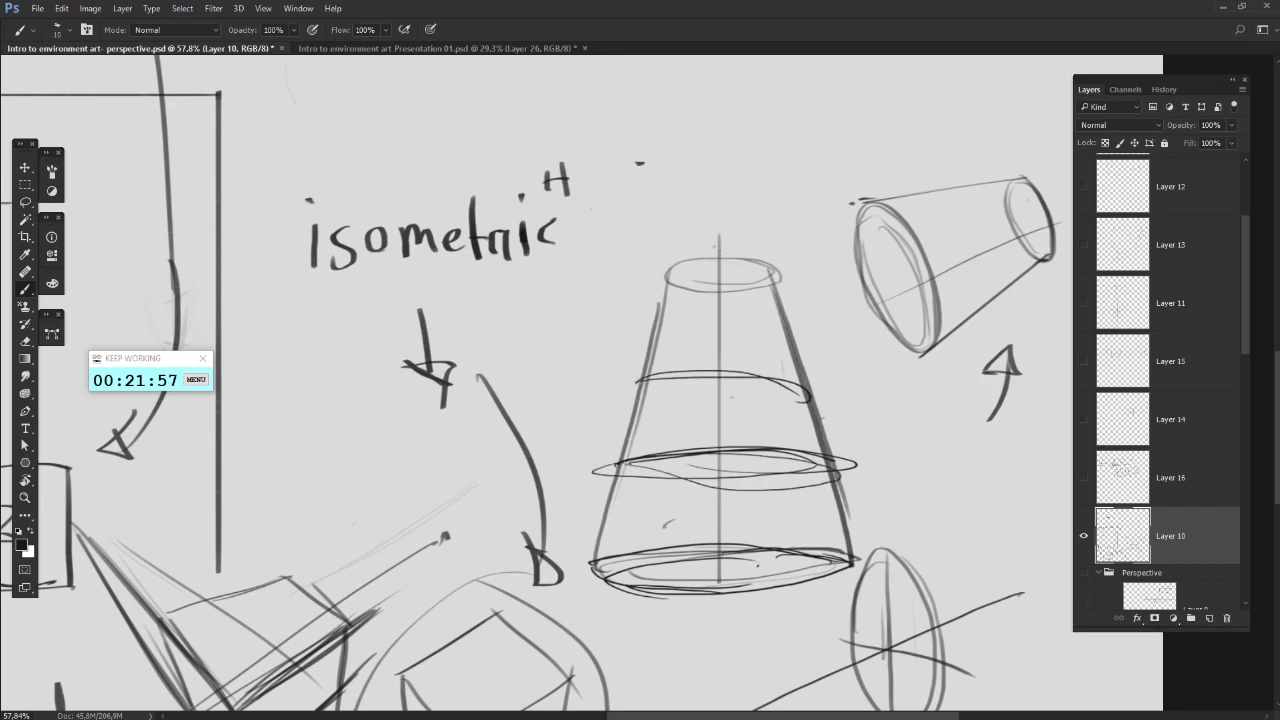
pyautogui.moveTo(658, 326); pyautogui.dragTo(800, 348)
pyautogui.moveTo(736, 316); pyautogui.dragTo(656, 322)
# - Draw lengthwise contour lines down the upright cone from the top ellipse, continuing several across the base ellipse
pyautogui.moveTo(680, 270); pyautogui.dragTo(624, 590)
pyautogui.moveTo(754, 266)
pyautogui.mouseDown()
pyautogui.moveTo(772, 544)
pyautogui.moveTo(792, 570)
pyautogui.moveTo(760, 584)
pyautogui.mouseUp()
pyautogui.moveTo(626, 558); pyautogui.dragTo(669, 597)
pyautogui.moveTo(716, 262); pyautogui.dragTo(680, 534)
pyautogui.moveTo(704, 286)
pyautogui.mouseDown()
pyautogui.moveTo(674, 550)
pyautogui.moveTo(690, 598)
pyautogui.mouseUp()
pyautogui.moveTo(684, 548); pyautogui.dragTo(704, 596)
pyautogui.moveTo(737, 262); pyautogui.dragTo(737, 486)
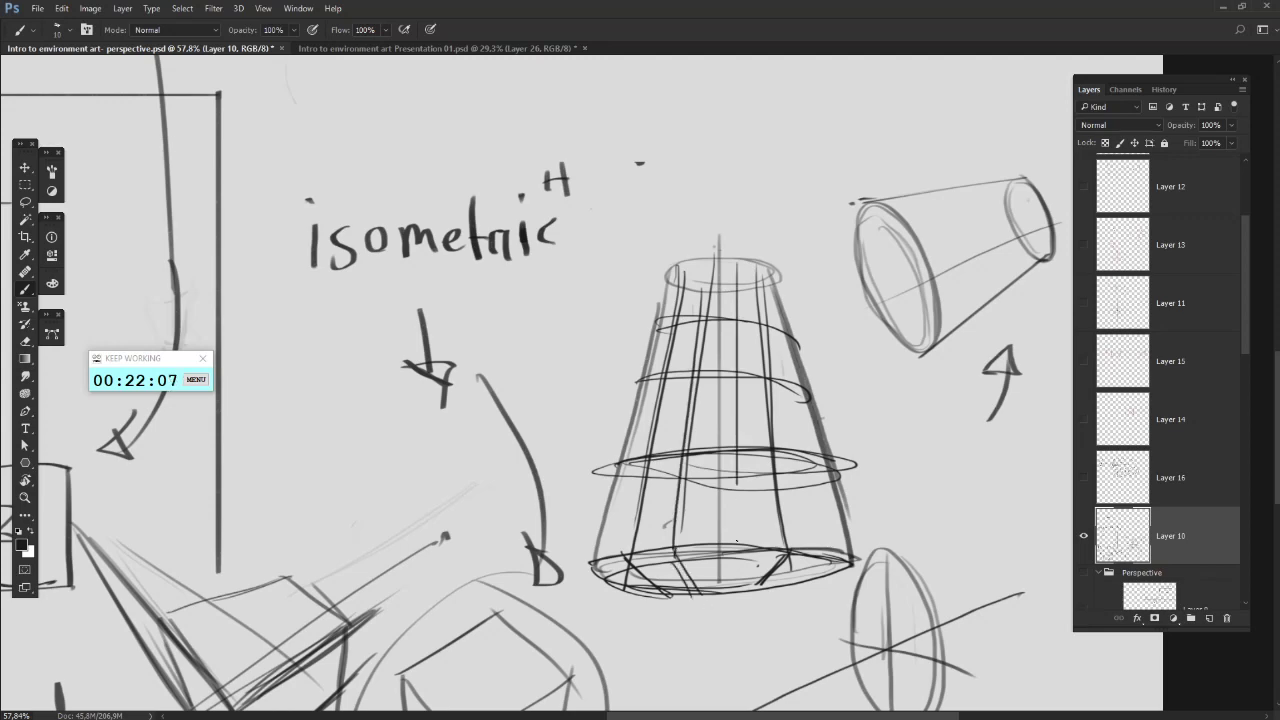
pyautogui.moveTo(736, 410); pyautogui.dragTo(737, 556)
pyautogui.moveTo(740, 546); pyautogui.dragTo(718, 580)
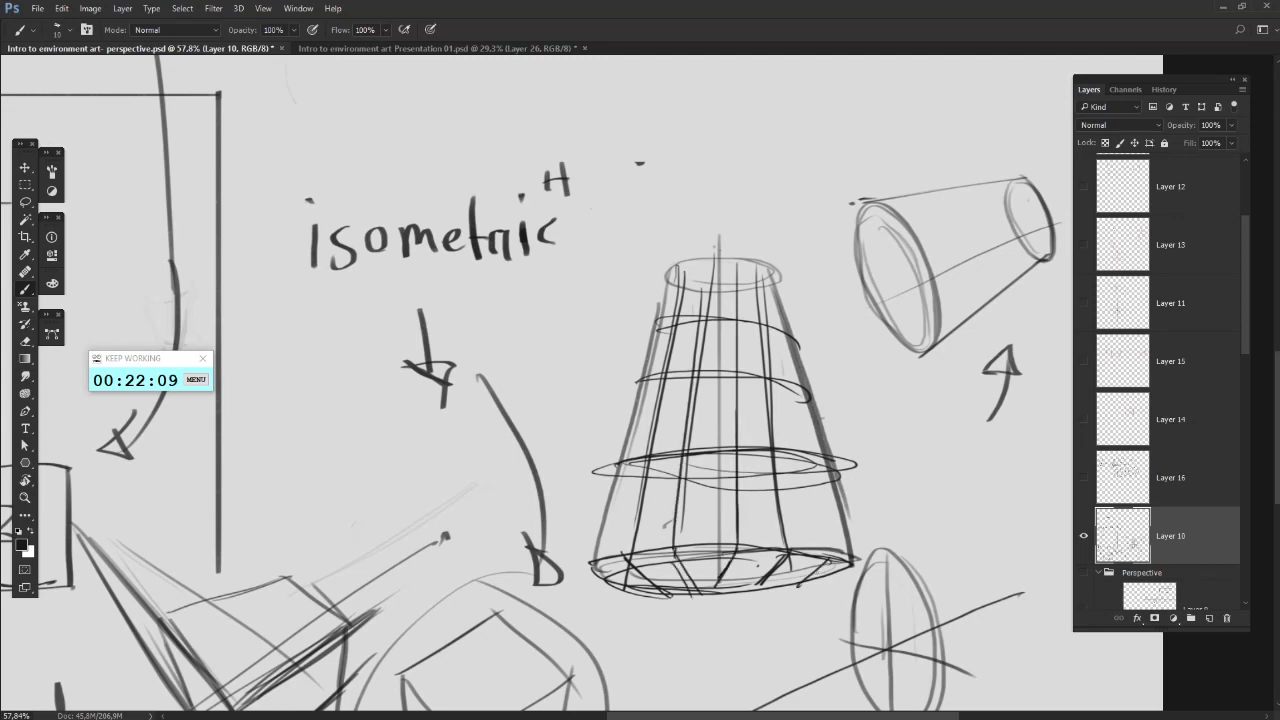
pyautogui.moveTo(770, 276); pyautogui.dragTo(815, 526)
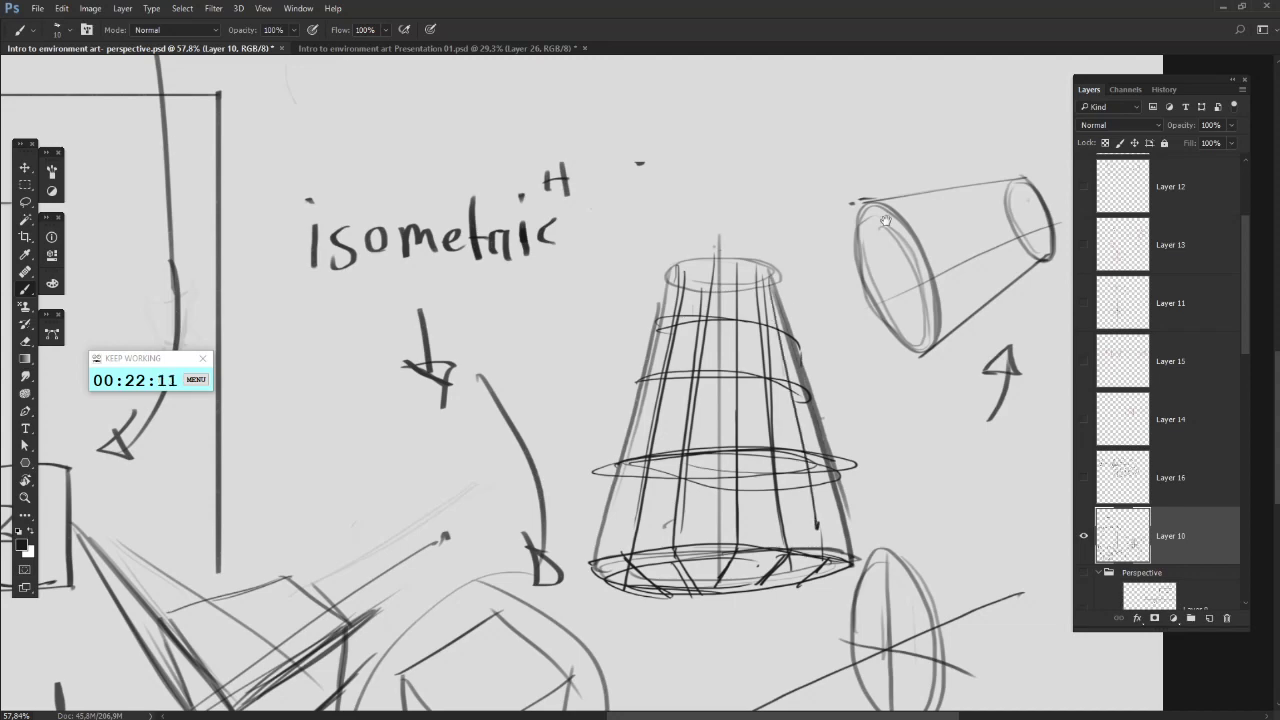
# - Draw two cross-contour ellipses and two lengthwise lines on the tilted cone, marking crossings with dots
pyautogui.moveTo(885, 220)
pyautogui.mouseDown()
pyautogui.moveTo(683, 247)
pyautogui.moveTo(766, 296)
pyautogui.mouseUp()
pyautogui.moveTo(724, 222)
pyautogui.mouseDown()
pyautogui.moveTo(768, 344)
pyautogui.moveTo(742, 232)
pyautogui.moveTo(712, 320)
pyautogui.moveTo(764, 352)
pyautogui.mouseUp()
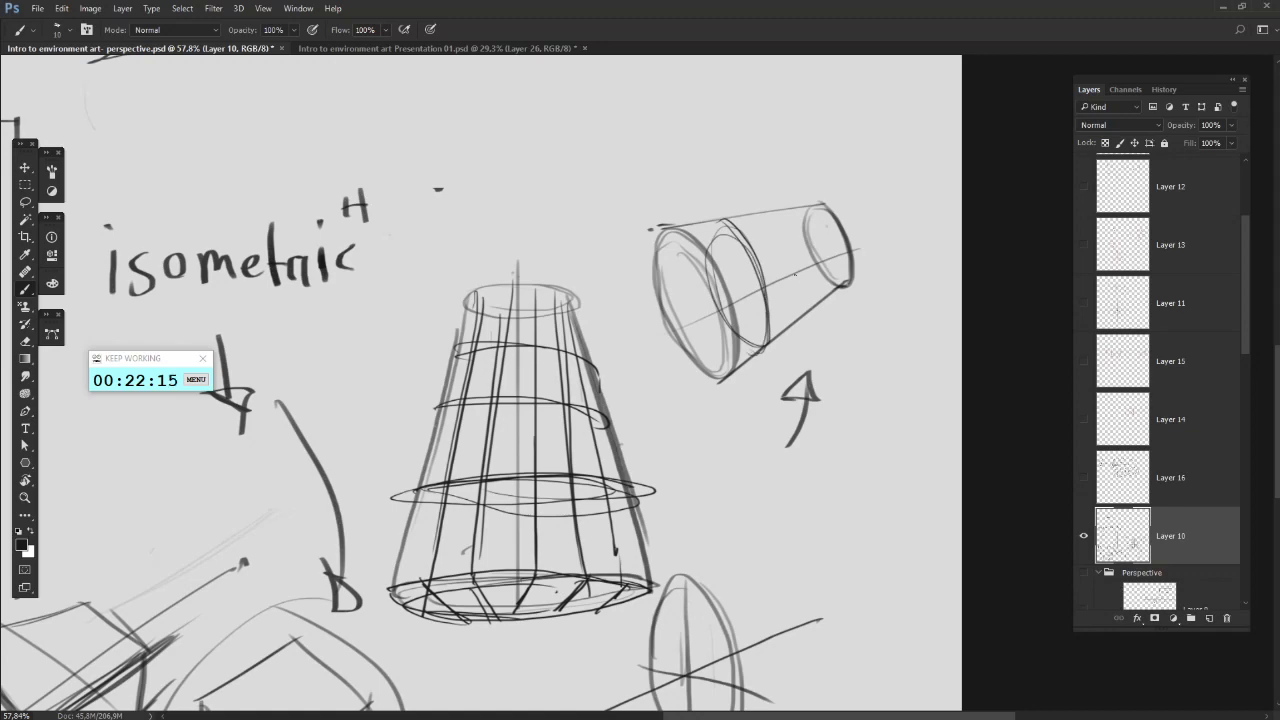
pyautogui.moveTo(776, 217)
pyautogui.mouseDown()
pyautogui.moveTo(811, 287)
pyautogui.moveTo(790, 221)
pyautogui.moveTo(781, 297)
pyautogui.moveTo(840, 268)
pyautogui.moveTo(730, 336)
pyautogui.mouseUp()
pyautogui.moveTo(830, 270); pyautogui.dragTo(740, 322)
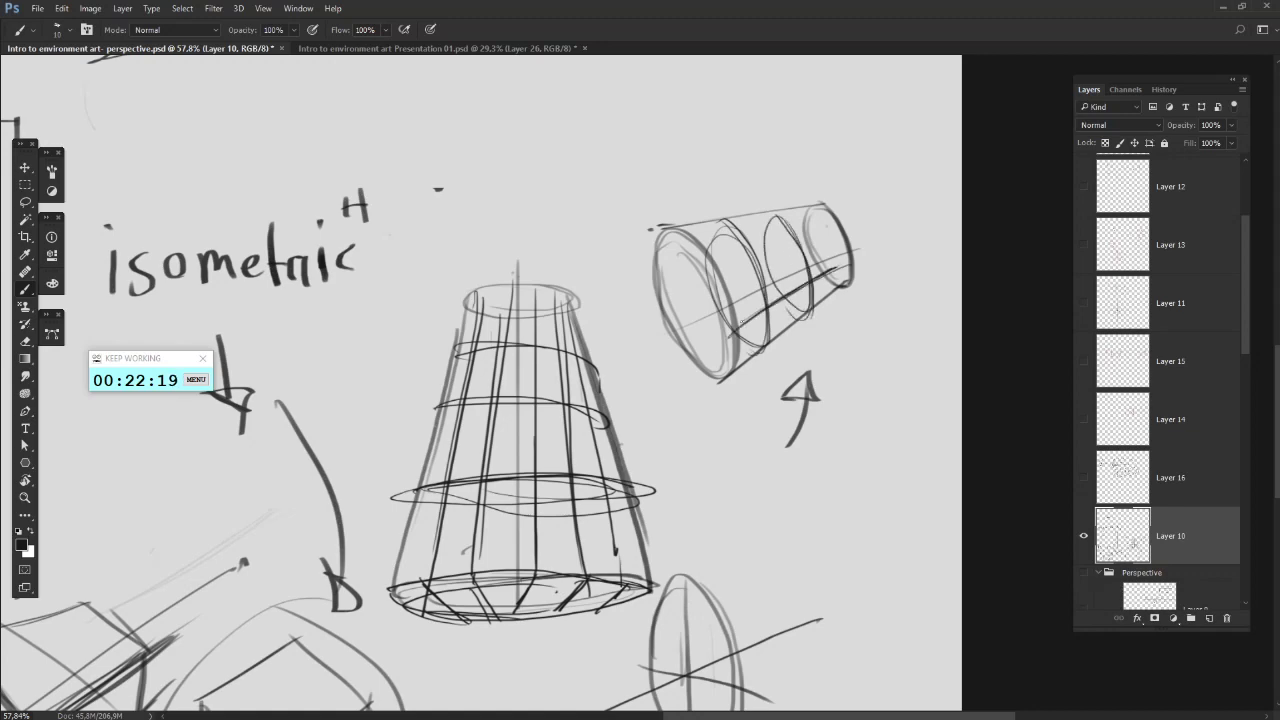
pyautogui.moveTo(687, 249); pyautogui.dragTo(818, 209)
pyautogui.hotkey('ctrl', 'z')
pyautogui.moveTo(688, 250); pyautogui.dragTo(856, 212)
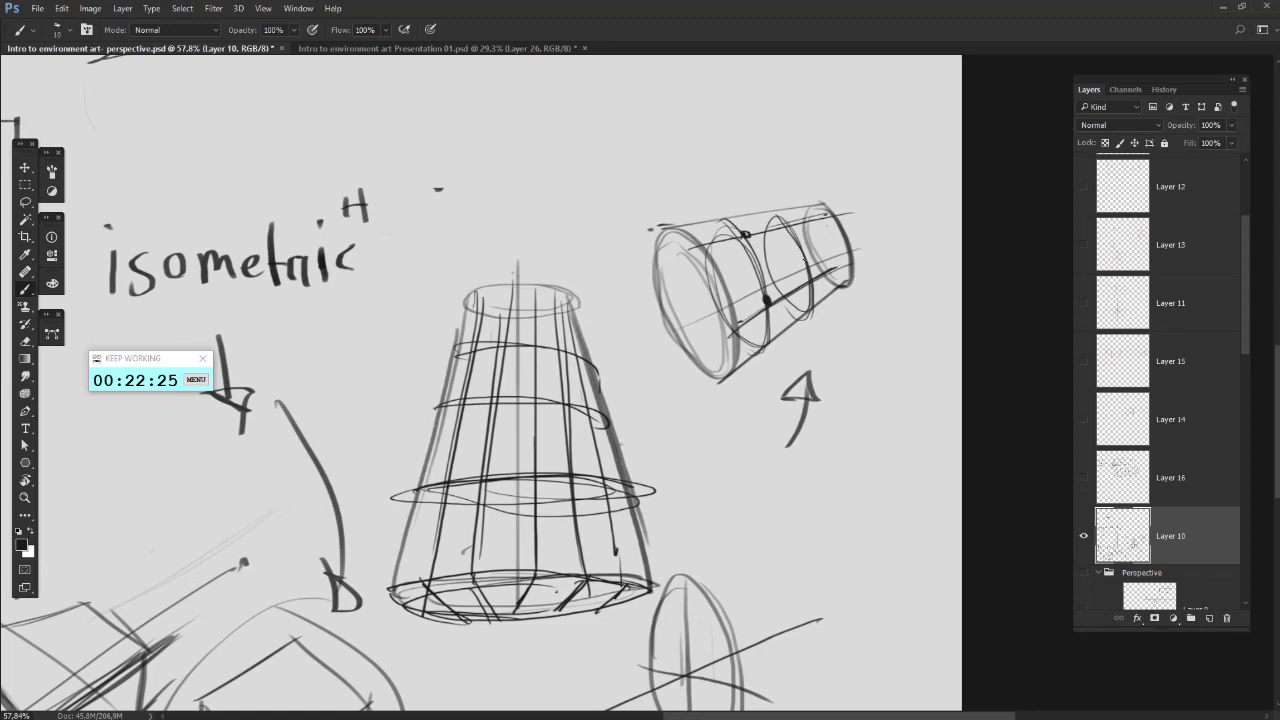
# - Add a darker cross-contour near the tilted cone's wide end and another lengthwise line through its middle, dotting the crossings
pyautogui.moveTo(795, 171); pyautogui.dragTo(812, 260)
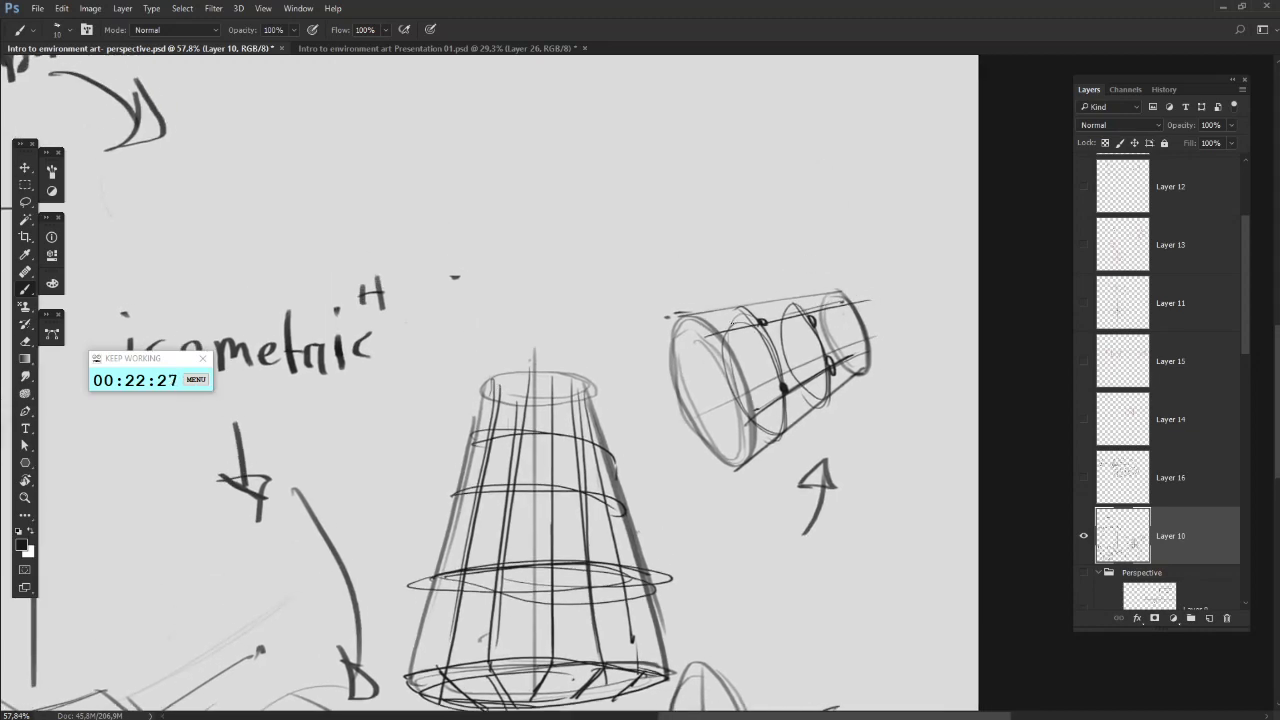
pyautogui.moveTo(720, 312); pyautogui.dragTo(776, 440)
pyautogui.moveTo(716, 311)
pyautogui.mouseDown()
pyautogui.moveTo(763, 389)
pyautogui.moveTo(763, 454)
pyautogui.mouseUp()
pyautogui.moveTo(736, 372); pyautogui.dragTo(868, 328)
pyautogui.moveTo(768, 364); pyautogui.dragTo(840, 336)
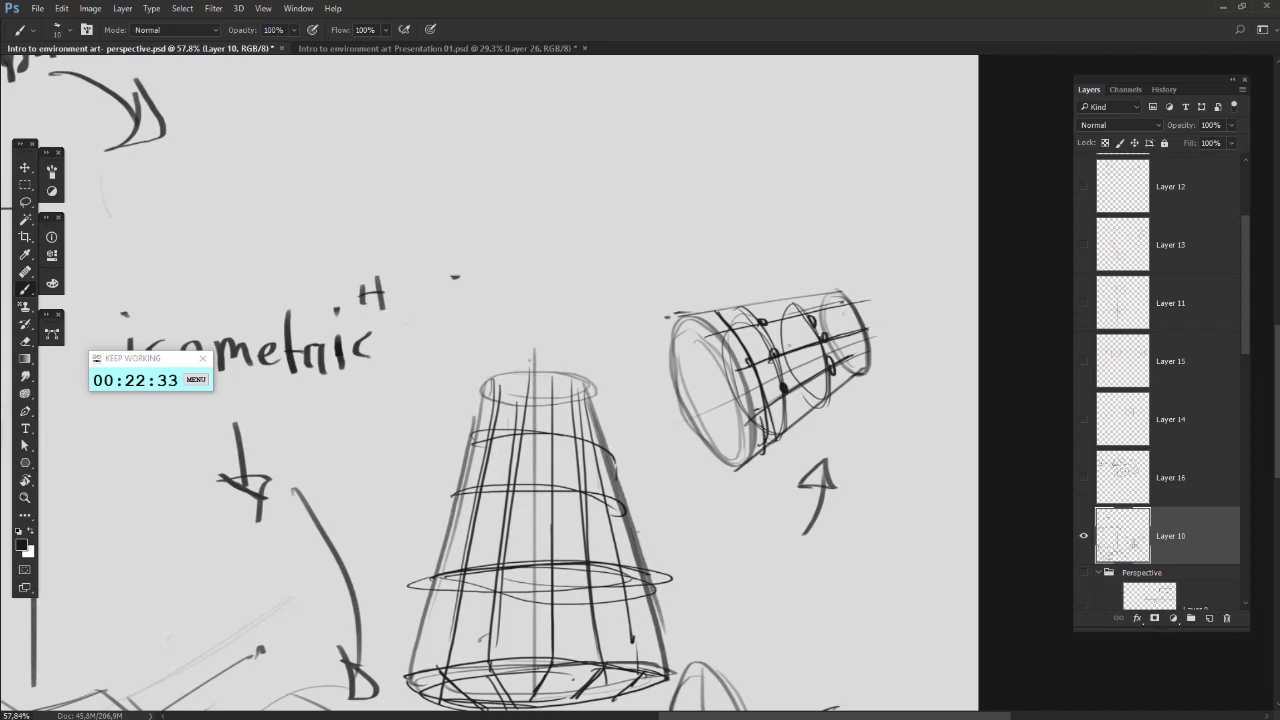
# - Sketch the top and right faces of an isometric box in the empty area above the cones
pyautogui.moveTo(712, 220); pyautogui.dragTo(738, 300)
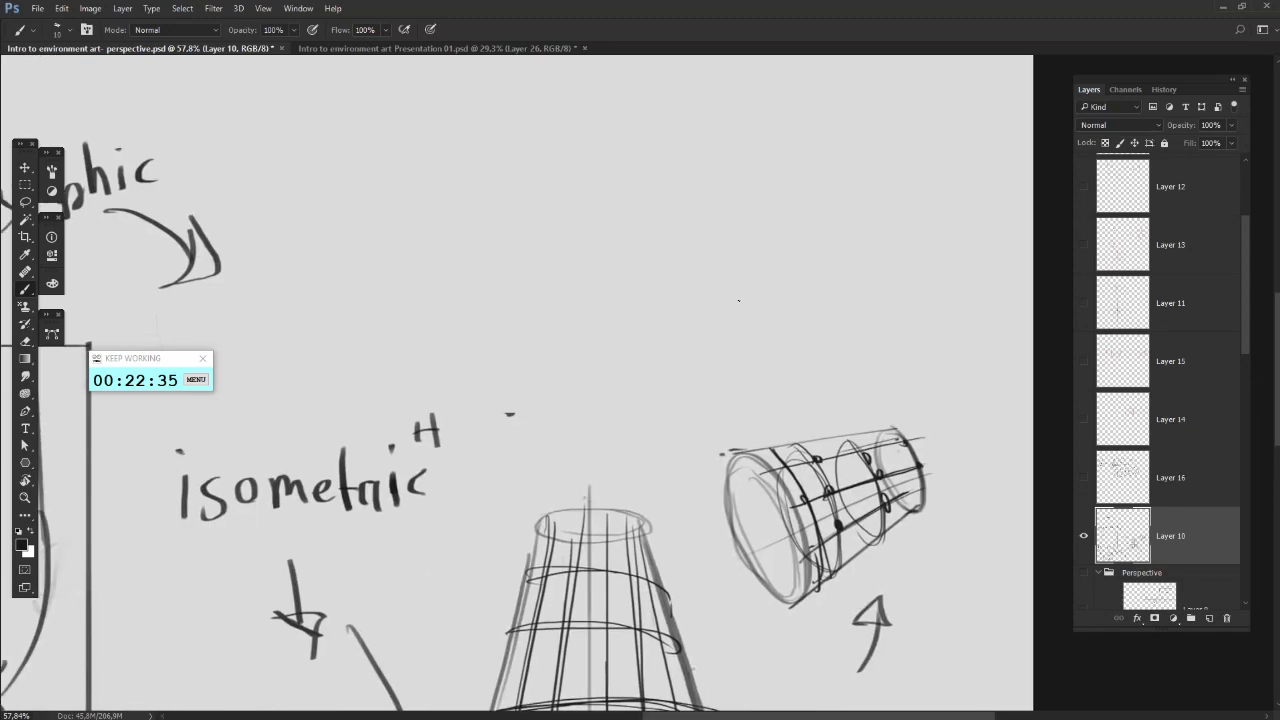
pyautogui.moveTo(492, 248)
pyautogui.mouseDown()
pyautogui.moveTo(650, 164)
pyautogui.moveTo(722, 226)
pyautogui.moveTo(616, 288)
pyautogui.mouseUp()
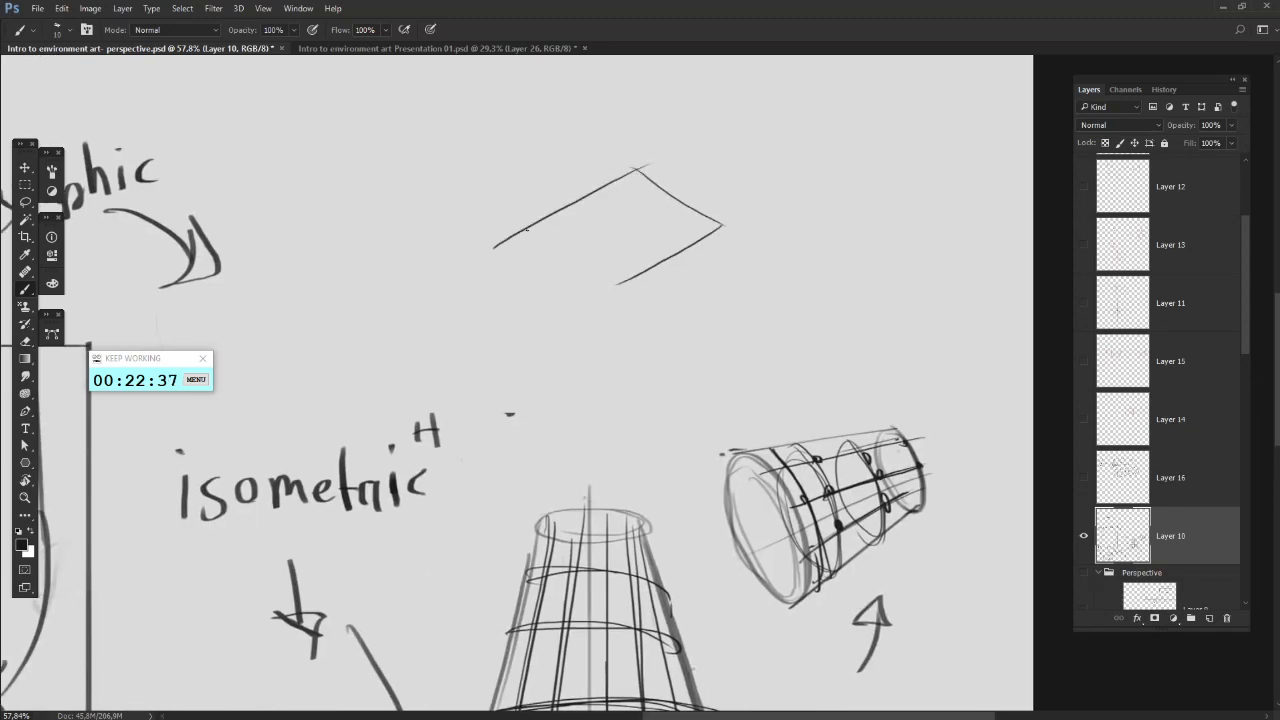
pyautogui.moveTo(530, 228)
pyautogui.mouseDown()
pyautogui.moveTo(630, 294)
pyautogui.moveTo(614, 292)
pyautogui.moveTo(618, 358)
pyautogui.mouseUp()
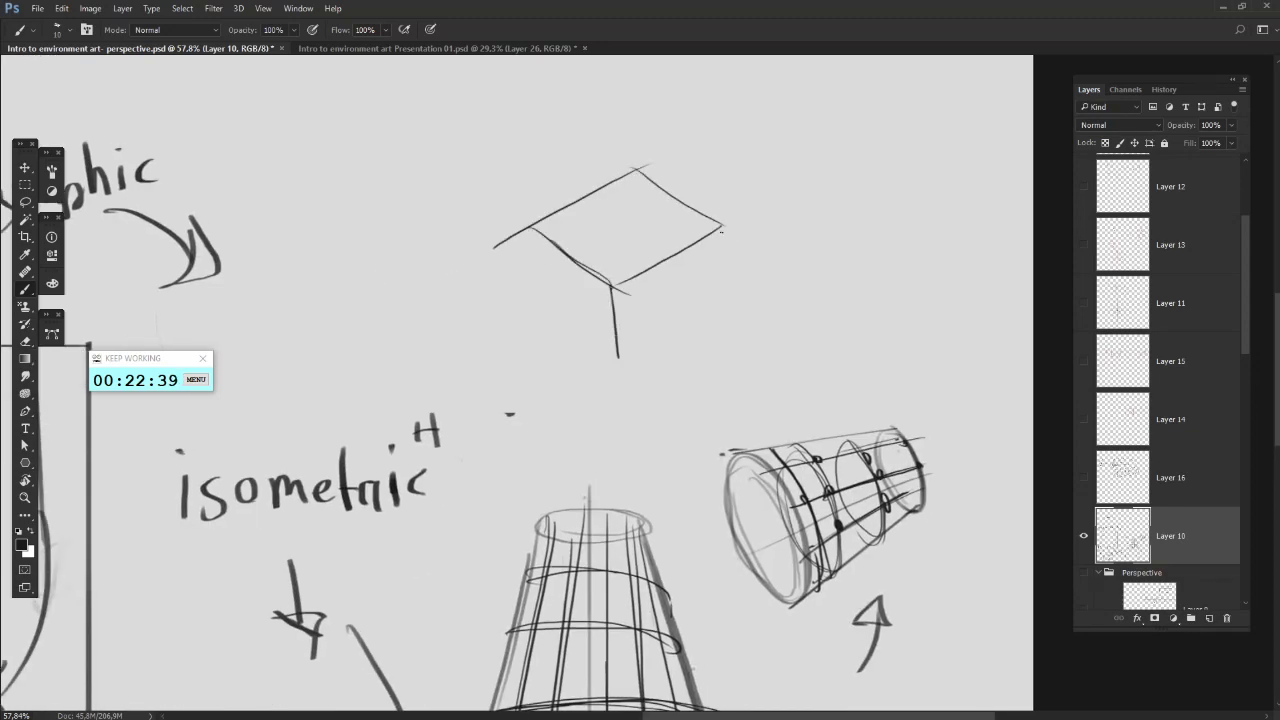
pyautogui.moveTo(722, 228)
pyautogui.mouseDown()
pyautogui.moveTo(720, 290)
pyautogui.moveTo(618, 356)
pyautogui.mouseUp()
pyautogui.moveTo(708, 302); pyautogui.dragTo(636, 348)
# - Erase the overshooting line at the box's left corner and draw the left face's outer and lower edges
pyautogui.press('e')
pyautogui.moveTo(512, 237)
pyautogui.mouseDown()
pyautogui.moveTo(498, 245)
pyautogui.moveTo(535, 228)
pyautogui.moveTo(553, 334)
pyautogui.moveTo(548, 290)
pyautogui.mouseUp()
pyautogui.press('b')
pyautogui.moveTo(538, 290); pyautogui.dragTo(626, 366)
pyautogui.moveTo(546, 298); pyautogui.dragTo(600, 342)
pyautogui.scroll(2, 580, 280)
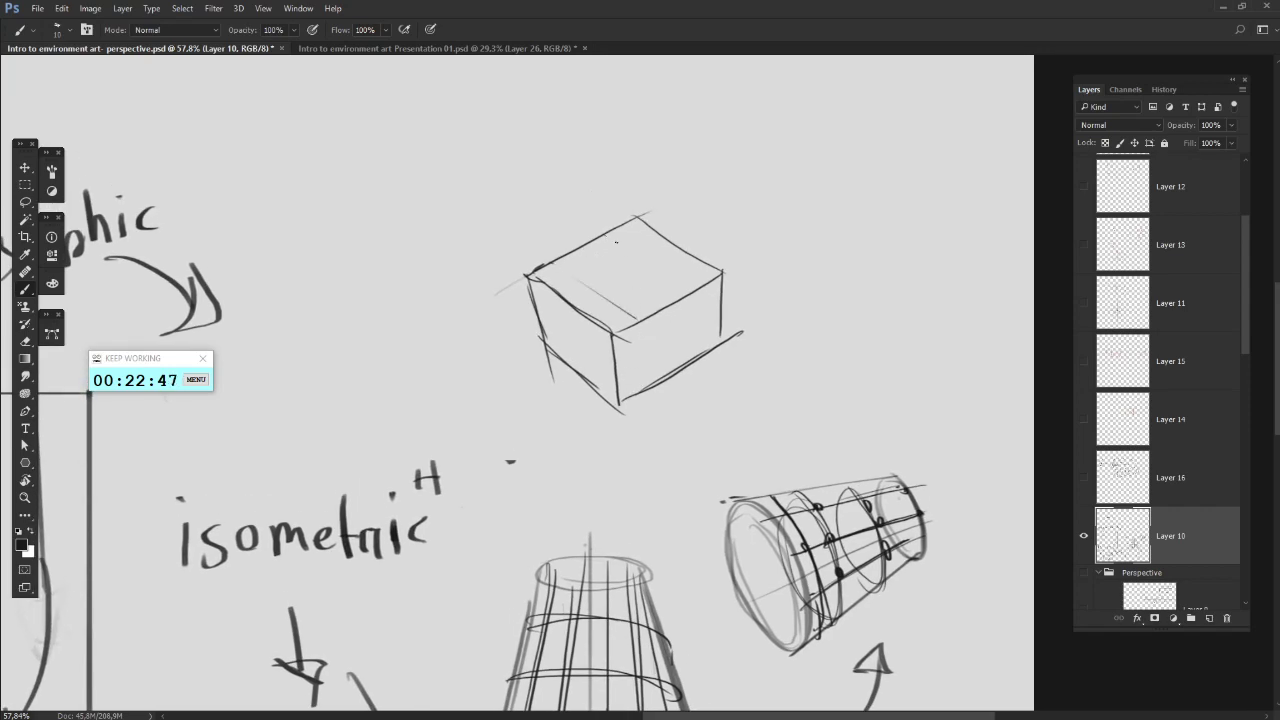
# - Divide the box's top face with three parallel lines and continue them as verticals down the right face
pyautogui.moveTo(690, 294)
pyautogui.mouseDown()
pyautogui.moveTo(636, 250)
pyautogui.moveTo(670, 309)
pyautogui.mouseUp()
pyautogui.hotkey('ctrl', 'z')
pyautogui.moveTo(622, 230); pyautogui.dragTo(698, 290)
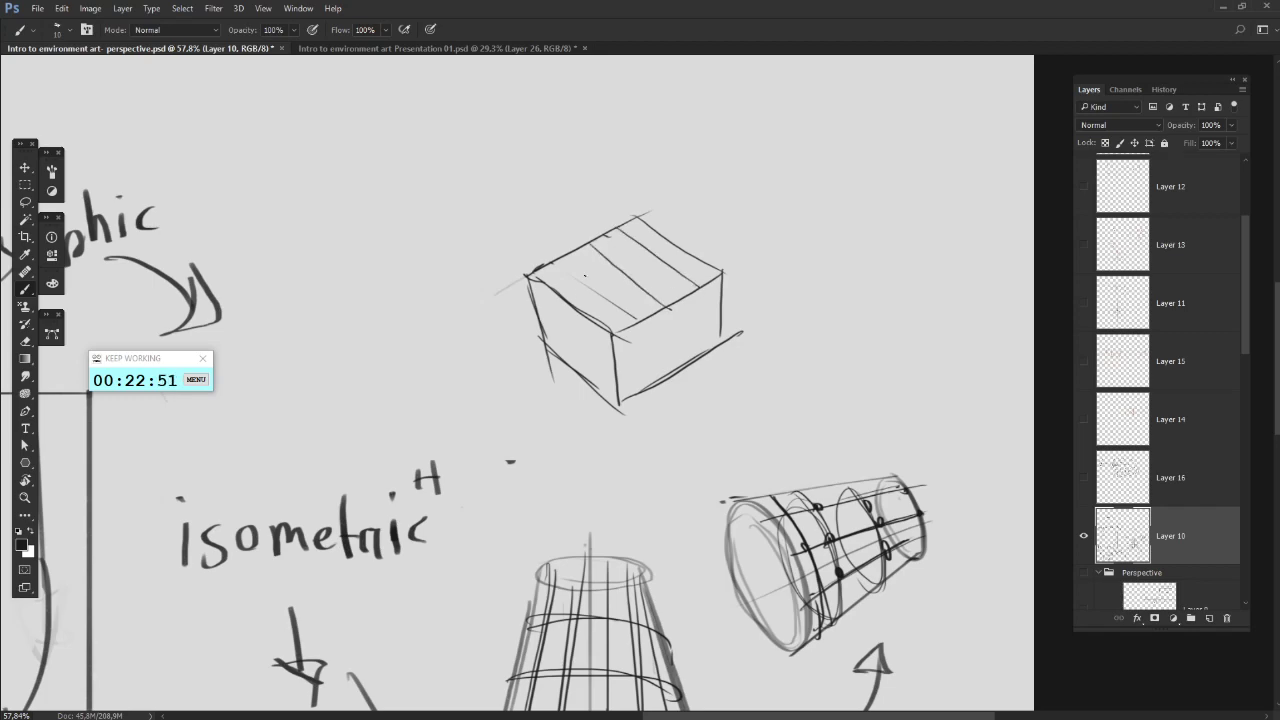
pyautogui.moveTo(556, 260)
pyautogui.mouseDown()
pyautogui.moveTo(636, 322)
pyautogui.moveTo(668, 372)
pyautogui.mouseUp()
pyautogui.moveTo(702, 320); pyautogui.dragTo(701, 355)
pyautogui.moveTo(640, 316); pyautogui.dragTo(641, 399)
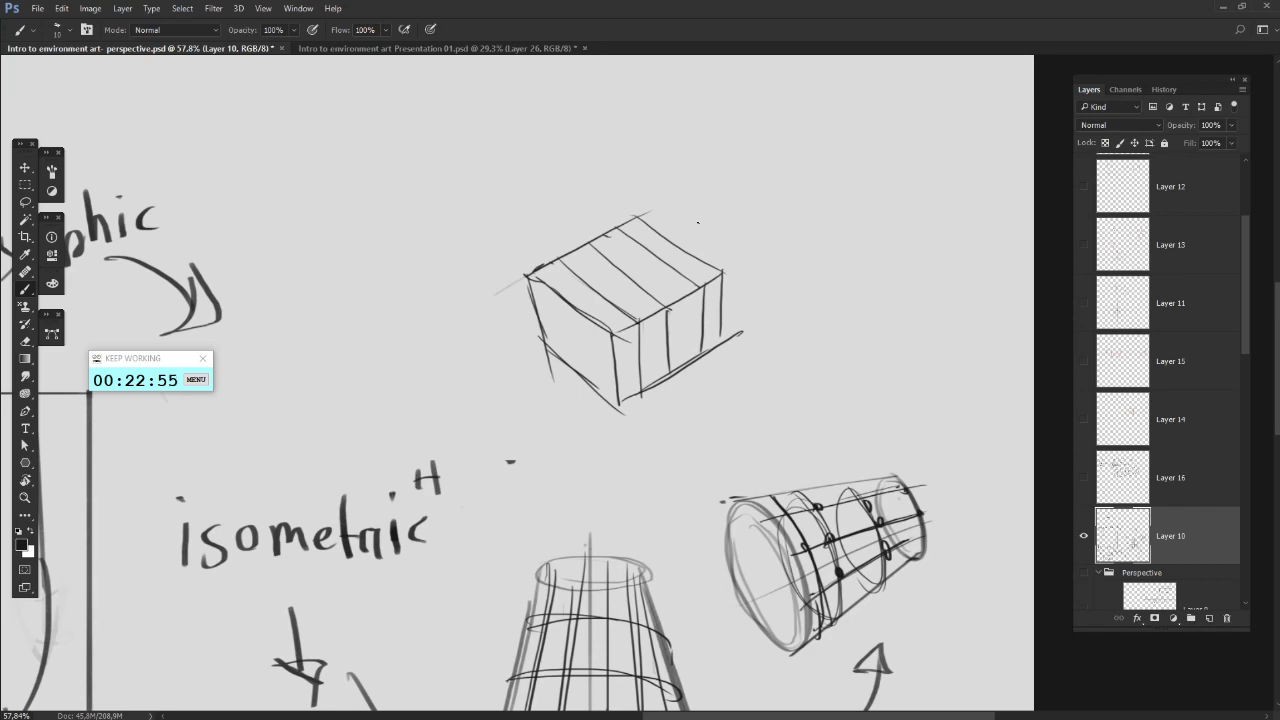
# - Draw crossing lines on the box's top face, continue them down the left face and dot the top crossings
pyautogui.moveTo(546, 292)
pyautogui.mouseDown()
pyautogui.moveTo(650, 236)
pyautogui.moveTo(668, 256)
pyautogui.mouseUp()
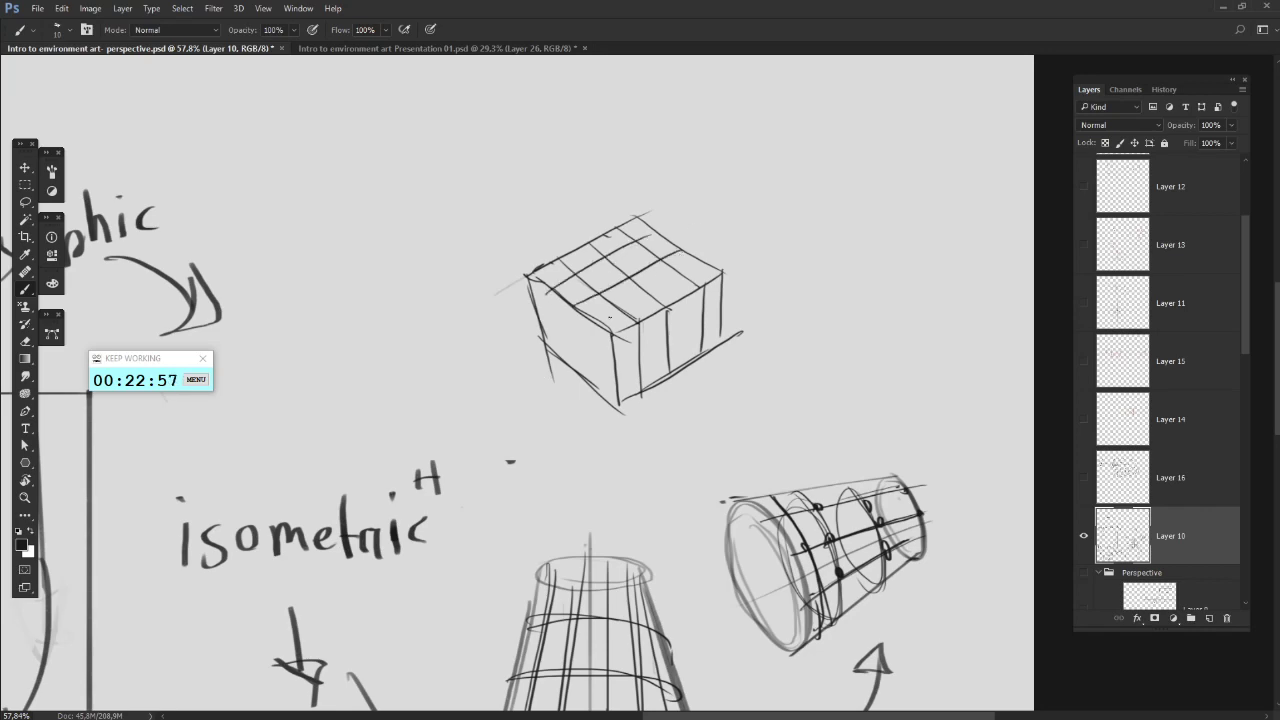
pyautogui.moveTo(596, 327); pyautogui.dragTo(693, 263)
pyautogui.moveTo(595, 330); pyautogui.dragTo(599, 396)
pyautogui.moveTo(571, 310)
pyautogui.mouseDown()
pyautogui.moveTo(579, 380)
pyautogui.moveTo(558, 362)
pyautogui.mouseUp()
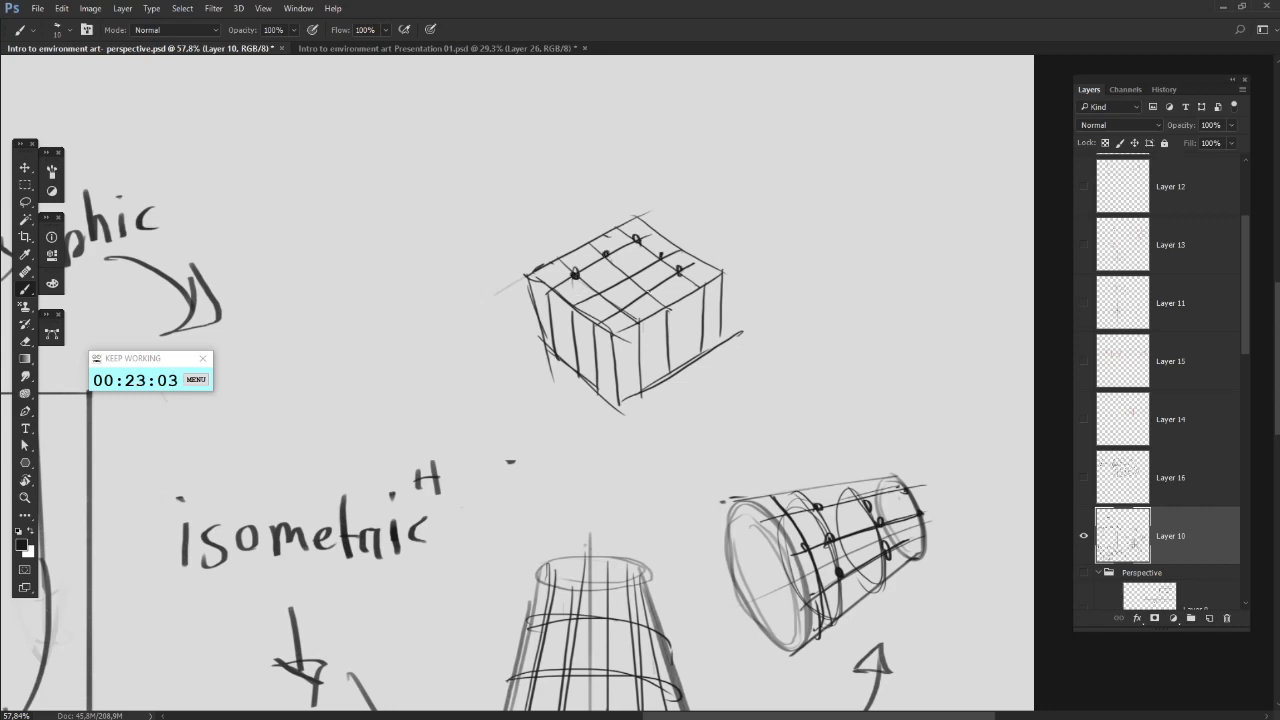
pyautogui.moveTo(632, 265); pyautogui.dragTo(628, 266)
# - Draw two receding horizontal grid lines across each side face of the box and dot their crossings
pyautogui.moveTo(620, 356); pyautogui.dragTo(720, 325)
pyautogui.moveTo(620, 330)
pyautogui.mouseDown()
pyautogui.moveTo(731, 302)
pyautogui.moveTo(705, 310)
pyautogui.mouseUp()
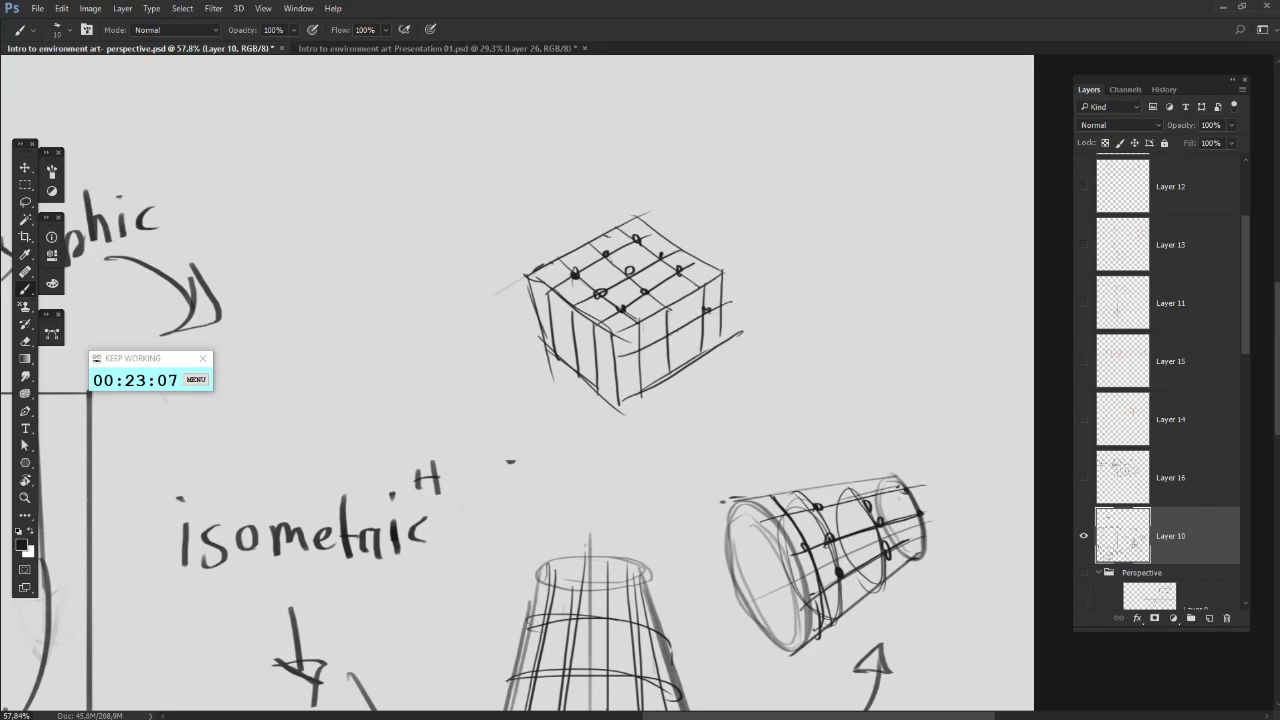
pyautogui.moveTo(636, 347)
pyautogui.mouseDown()
pyautogui.moveTo(616, 392)
pyautogui.moveTo(740, 333)
pyautogui.moveTo(727, 317)
pyautogui.moveTo(684, 362)
pyautogui.moveTo(628, 384)
pyautogui.mouseUp()
pyautogui.moveTo(544, 323); pyautogui.dragTo(622, 384)
pyautogui.moveTo(534, 304); pyautogui.dragTo(620, 358)
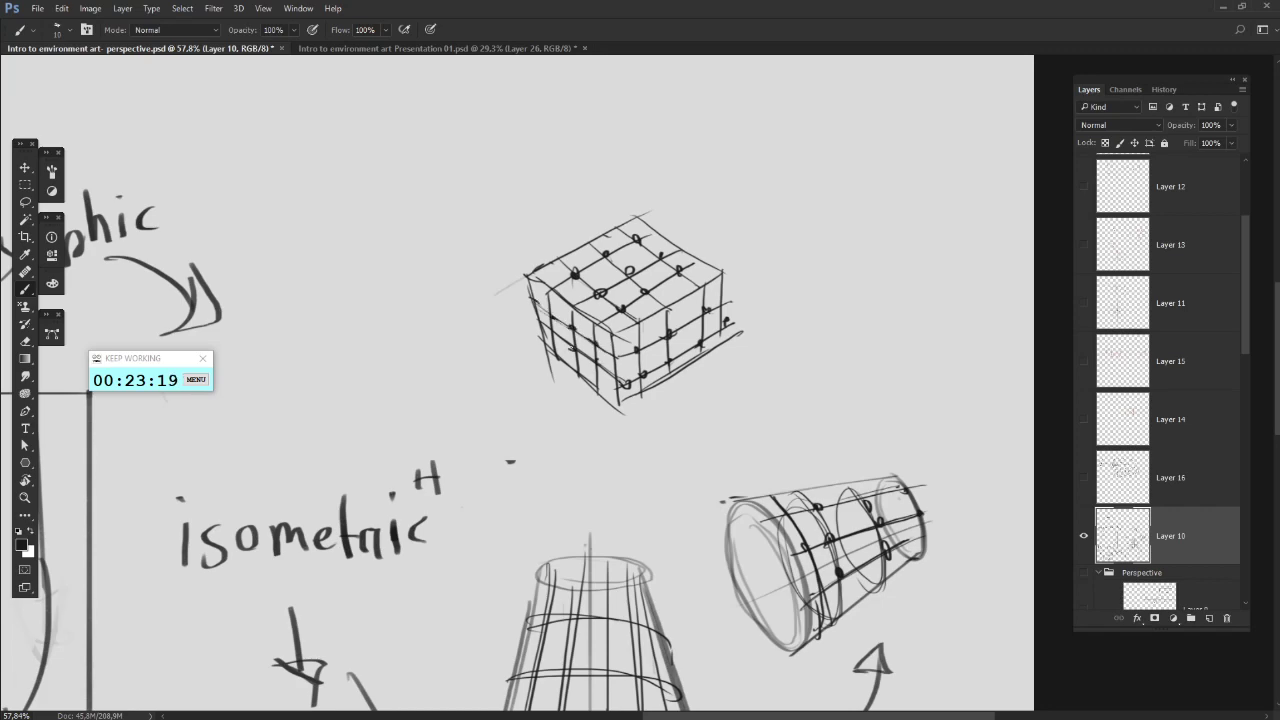
pyautogui.moveTo(546, 337); pyautogui.dragTo(556, 338)
# - Erase the box's lower right edge, extend the right vertical edge downward and redraw the bottom edge lower
pyautogui.moveTo(692, 332); pyautogui.dragTo(702, 405)
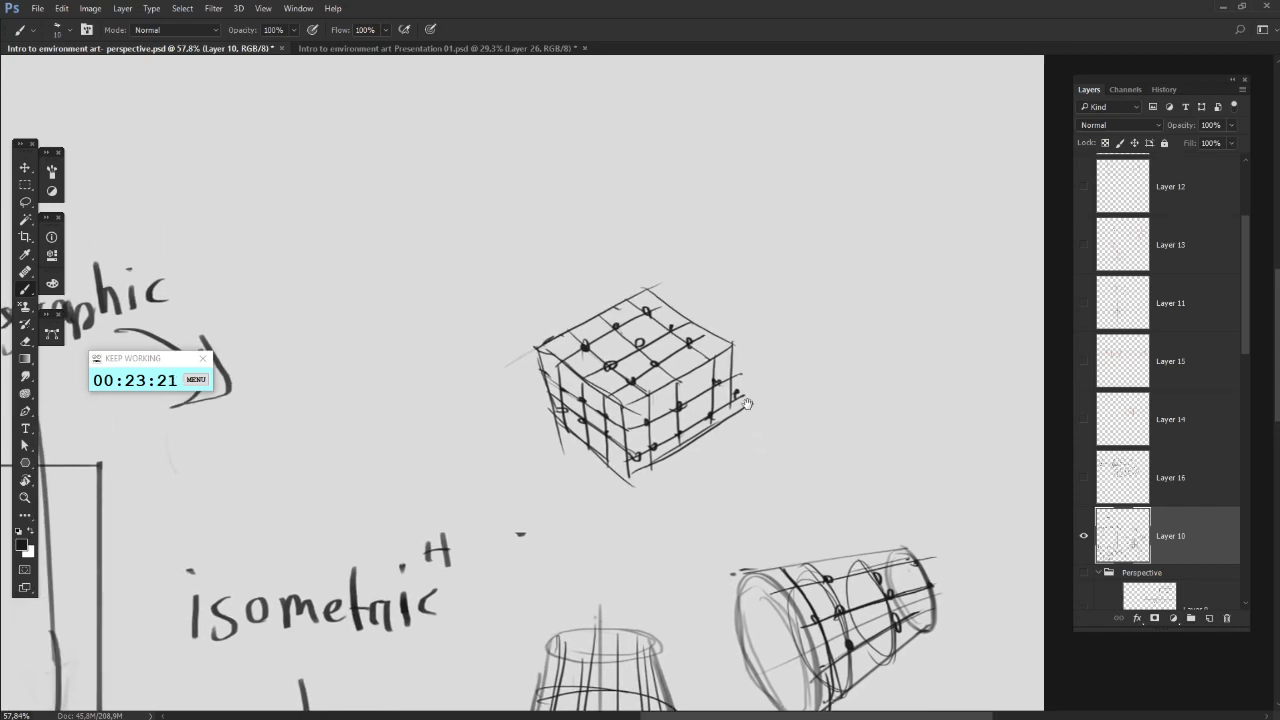
pyautogui.moveTo(804, 482)
pyautogui.mouseDown()
pyautogui.moveTo(786, 420)
pyautogui.moveTo(782, 454)
pyautogui.mouseUp()
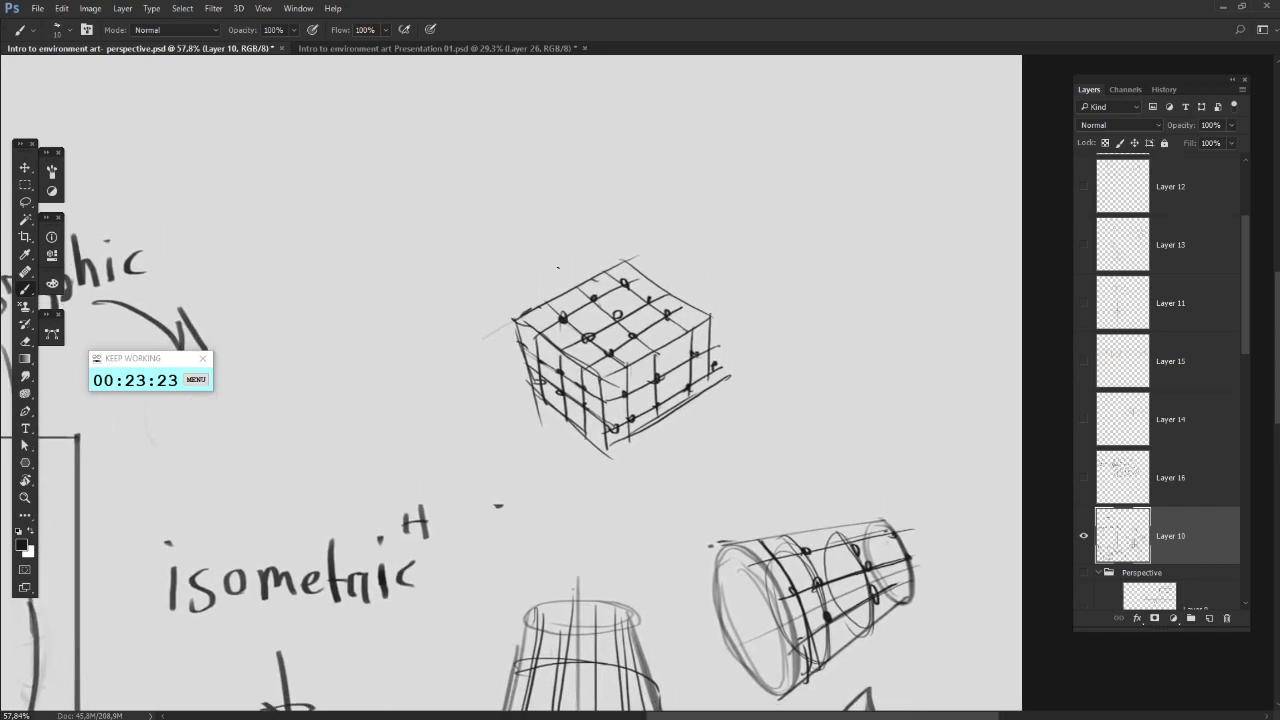
pyautogui.press('e')
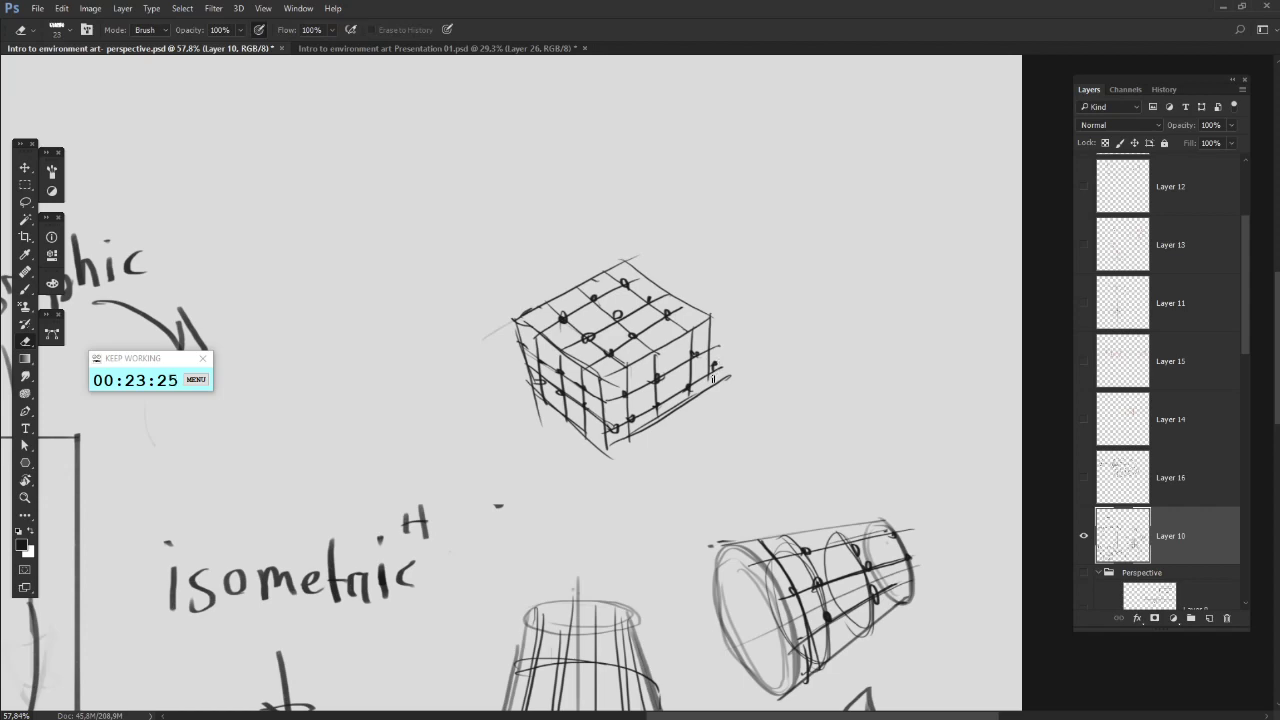
pyautogui.press('b')
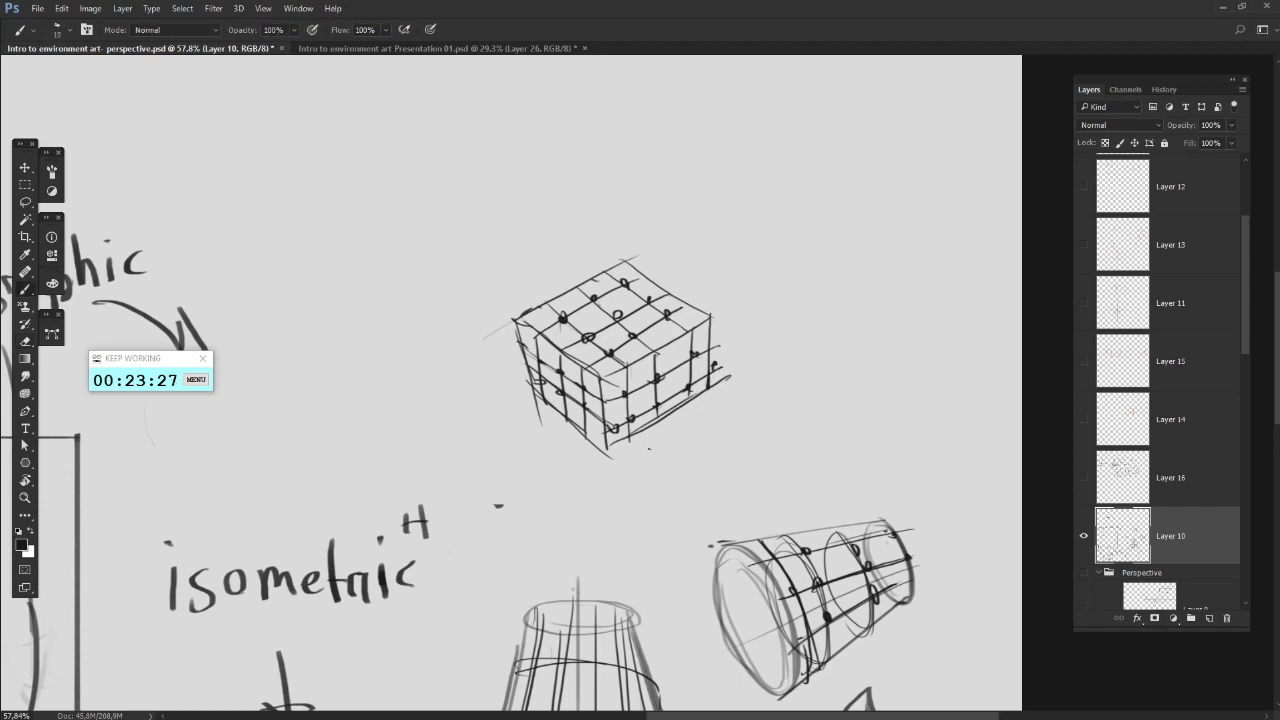
pyautogui.press('e')
pyautogui.moveTo(718, 384)
pyautogui.mouseDown()
pyautogui.moveTo(624, 441)
pyautogui.moveTo(722, 389)
pyautogui.moveTo(608, 448)
pyautogui.mouseUp()
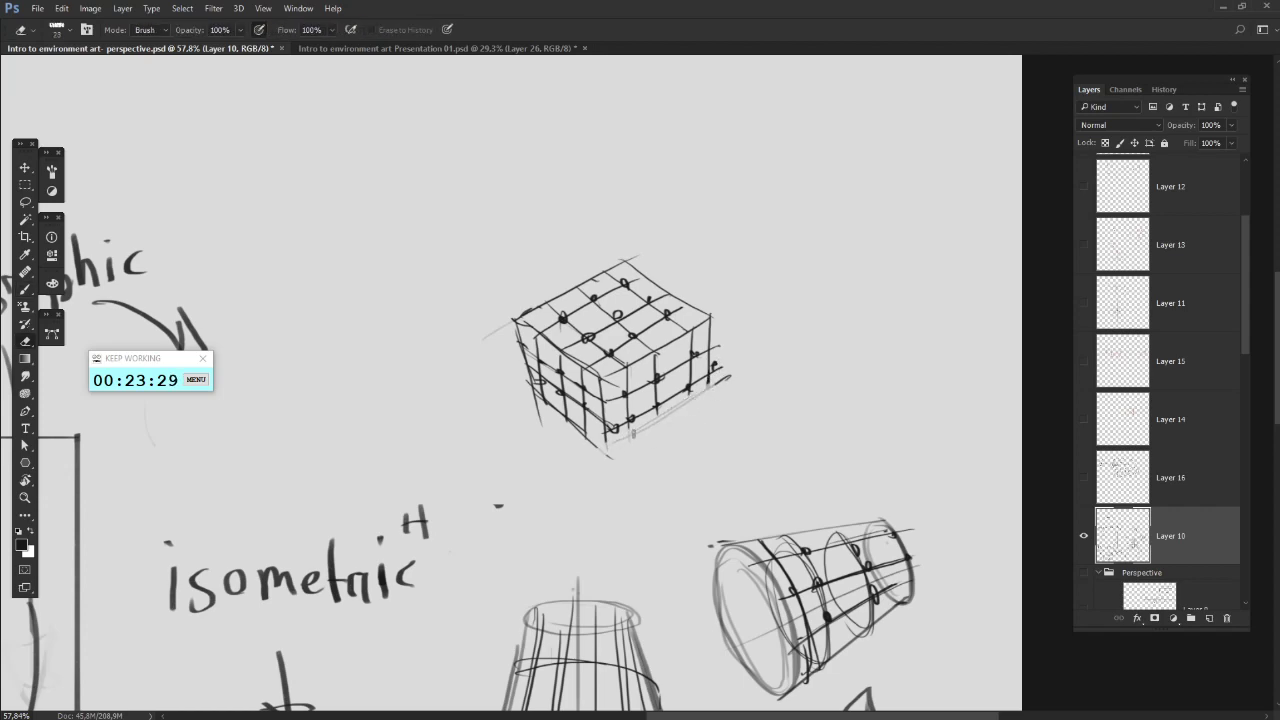
pyautogui.press('b')
pyautogui.press('b')
pyautogui.moveTo(709, 378); pyautogui.dragTo(708, 407)
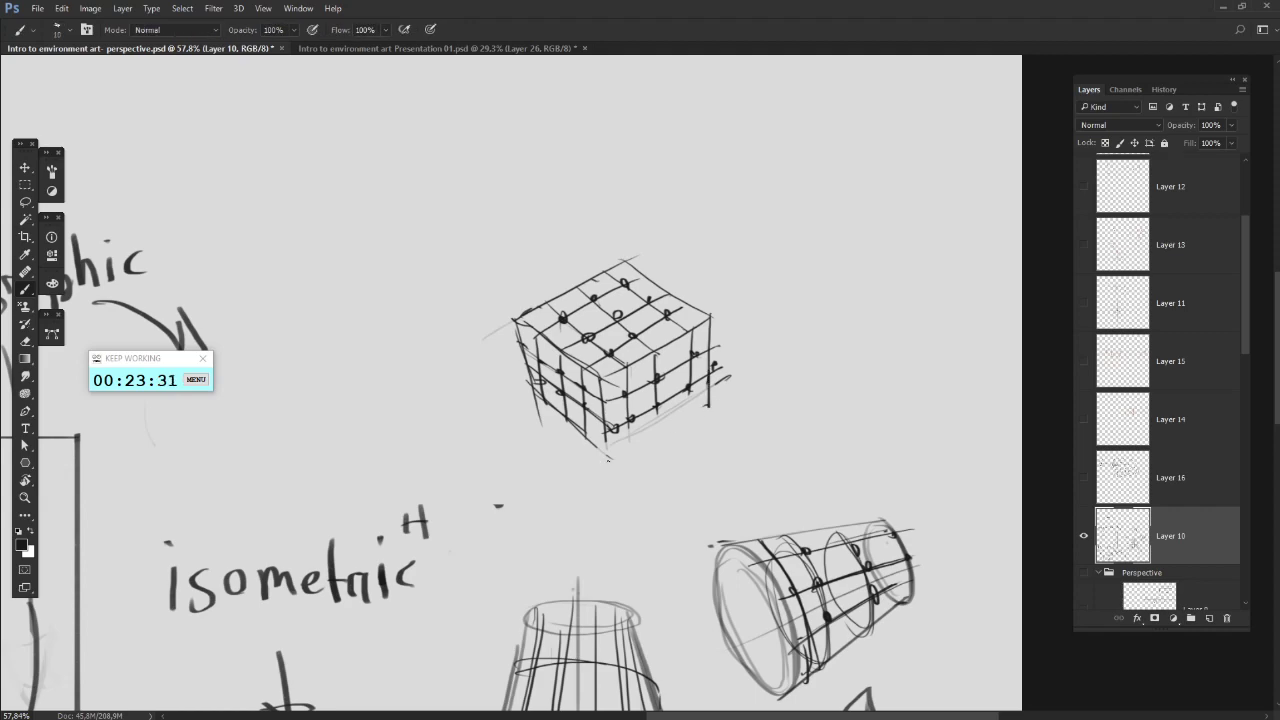
pyautogui.moveTo(605, 468); pyautogui.dragTo(679, 422)
pyautogui.moveTo(606, 469); pyautogui.dragTo(710, 406)
pyautogui.moveTo(649, 445)
pyautogui.mouseDown()
pyautogui.moveTo(606, 472)
pyautogui.moveTo(605, 430)
pyautogui.moveTo(630, 462)
pyautogui.moveTo(657, 409)
pyautogui.moveTo(691, 418)
pyautogui.mouseUp()
# - Erase the box's lower left edge and redraw it lower, meeting the new bottom corner
pyautogui.press('e')
pyautogui.moveTo(534, 394)
pyautogui.mouseDown()
pyautogui.moveTo(592, 444)
pyautogui.moveTo(584, 404)
pyautogui.mouseUp()
pyautogui.press('b')
pyautogui.moveTo(584, 452); pyautogui.dragTo(604, 472)
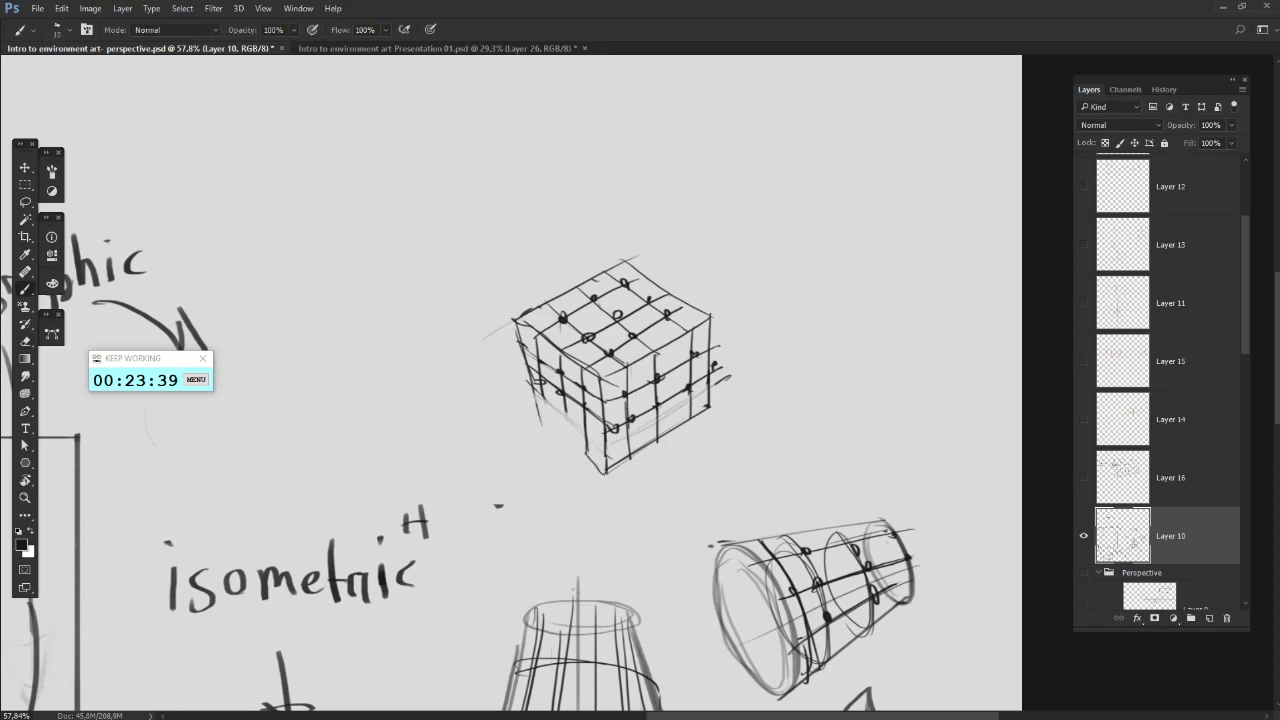
pyautogui.moveTo(532, 416); pyautogui.dragTo(604, 472)
# - Extend the left face's vertical grid lines to the new bottom edge and add a lower horizontal row with dotted crossings
pyautogui.moveTo(562, 377); pyautogui.dragTo(571, 437)
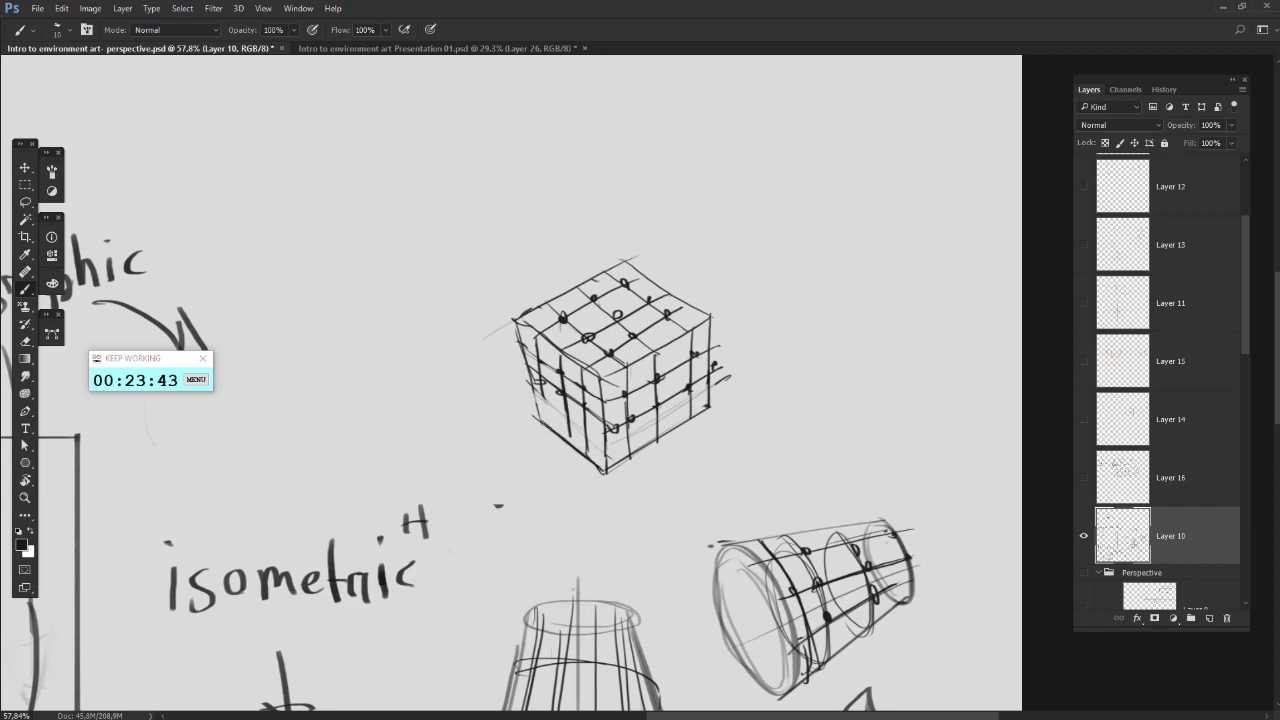
pyautogui.moveTo(541, 363); pyautogui.dragTo(551, 430)
pyautogui.moveTo(689, 427); pyautogui.dragTo(661, 419)
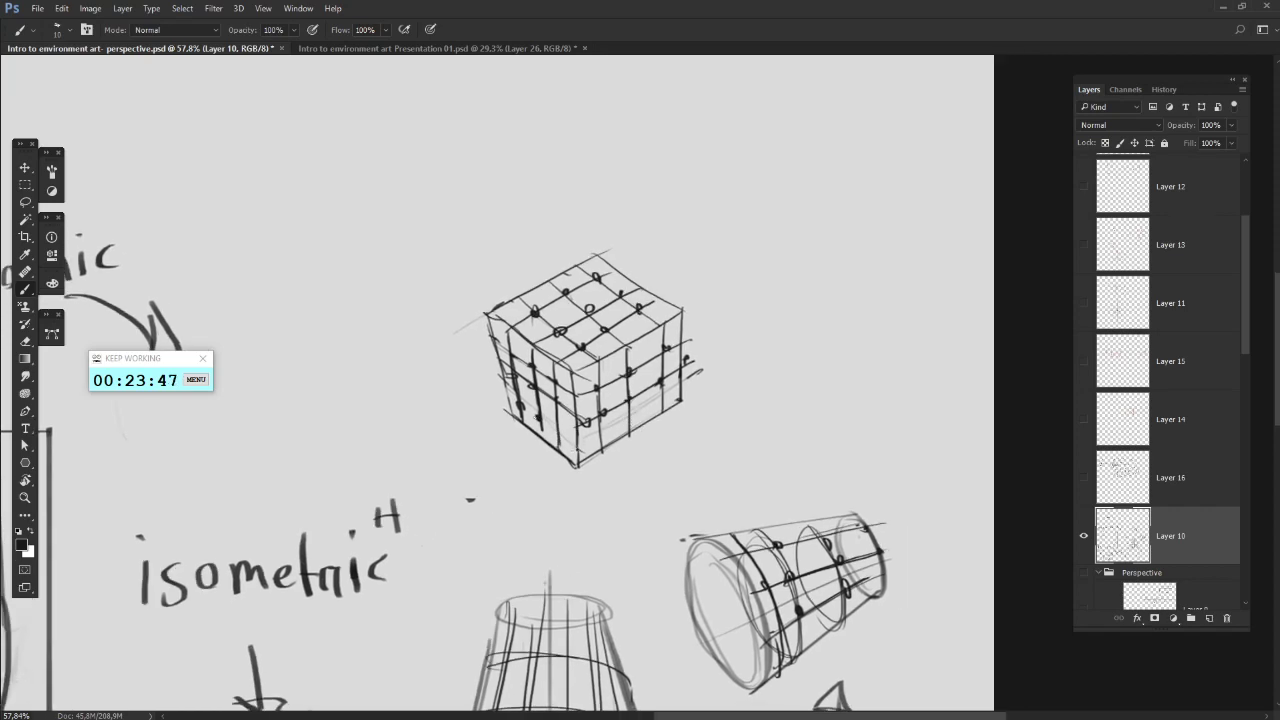
pyautogui.moveTo(561, 437); pyautogui.dragTo(561, 434)
pyautogui.moveTo(577, 447); pyautogui.dragTo(680, 388)
pyautogui.click(630, 418)
# - Redraw the cube's outer left vertical edge with darker strokes and switch to the Eraser
pyautogui.moveTo(745, 346); pyautogui.dragTo(712, 357)
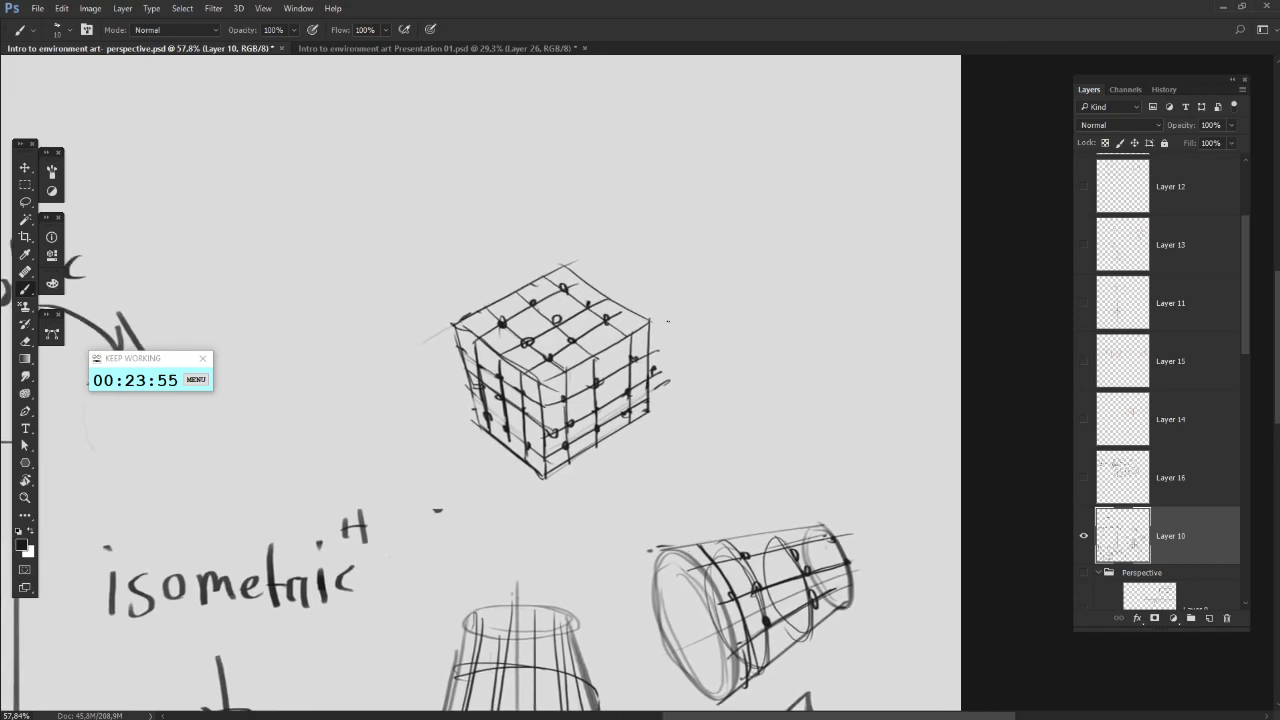
pyautogui.moveTo(455, 326); pyautogui.dragTo(475, 436)
pyautogui.moveTo(458, 333)
pyautogui.mouseDown()
pyautogui.moveTo(480, 441)
pyautogui.moveTo(470, 444)
pyautogui.mouseUp()
pyautogui.press('e')
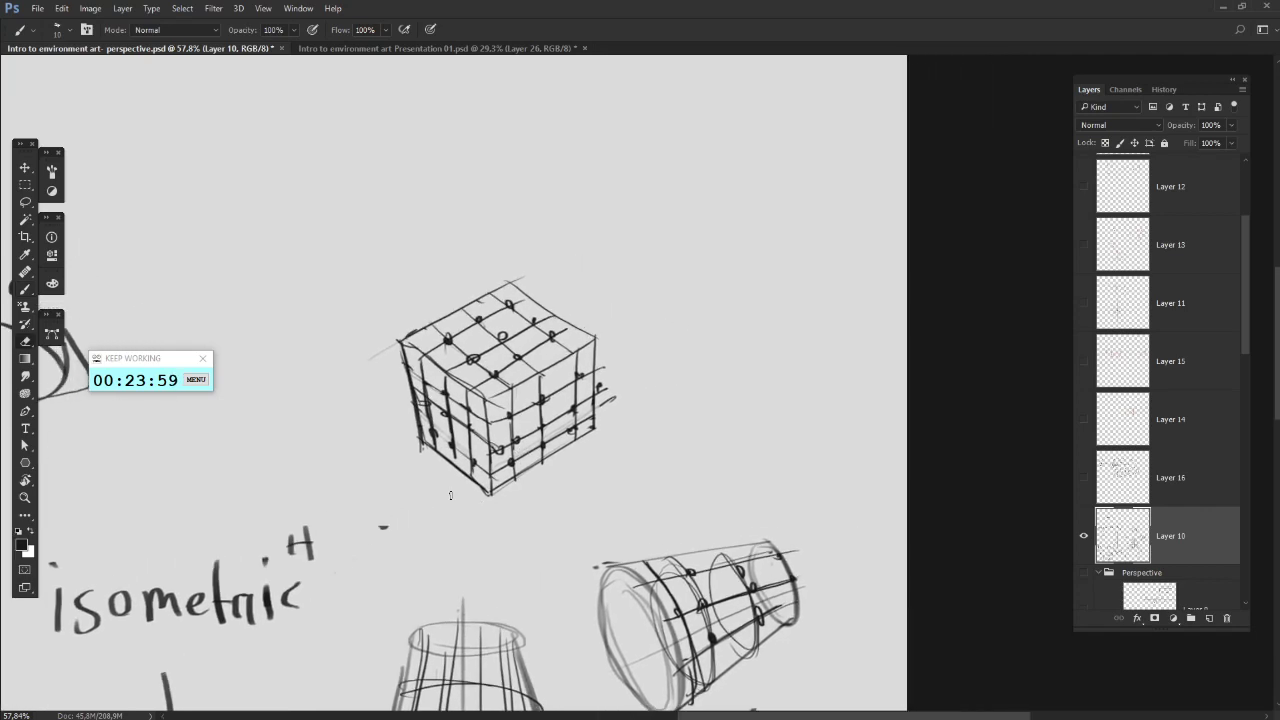
pyautogui.moveTo(560, 480); pyautogui.dragTo(694, 500)
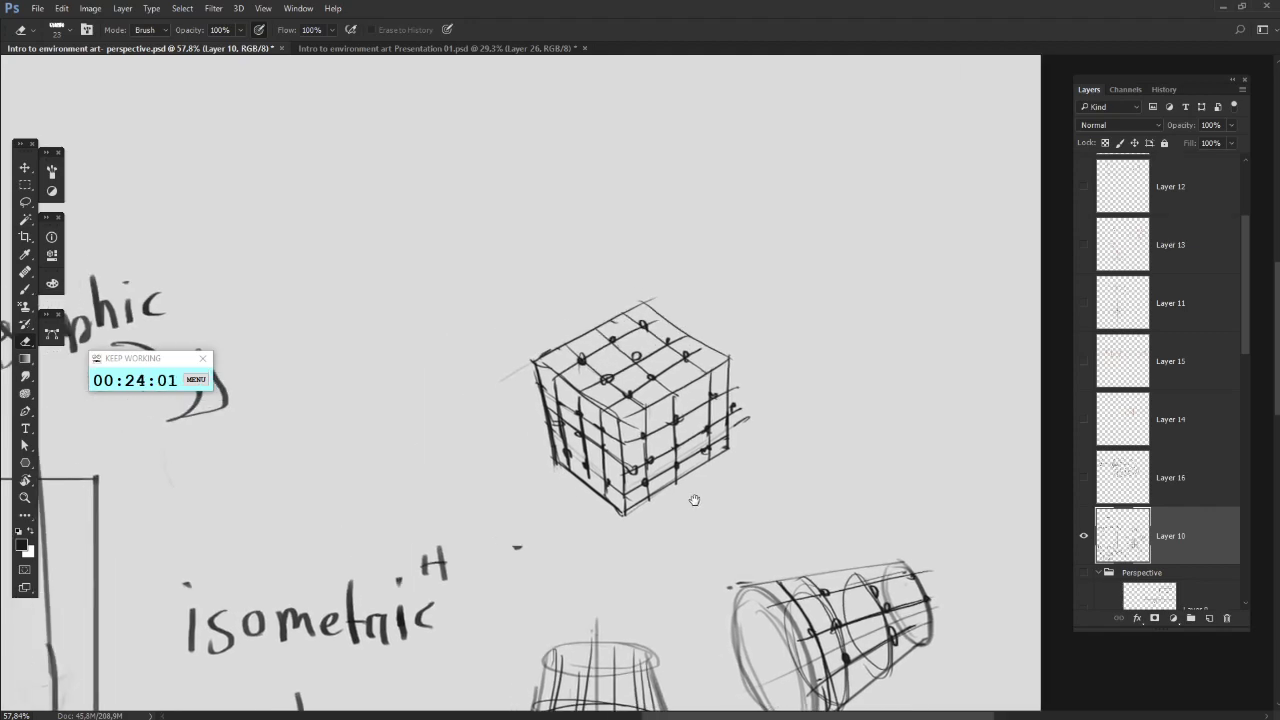
# - Erase the middle grid squares on the cube's top face and draw the front vertical edge of a raised block
pyautogui.moveTo(914, 411); pyautogui.dragTo(820, 448)
pyautogui.moveTo(517, 361); pyautogui.dragTo(618, 356)
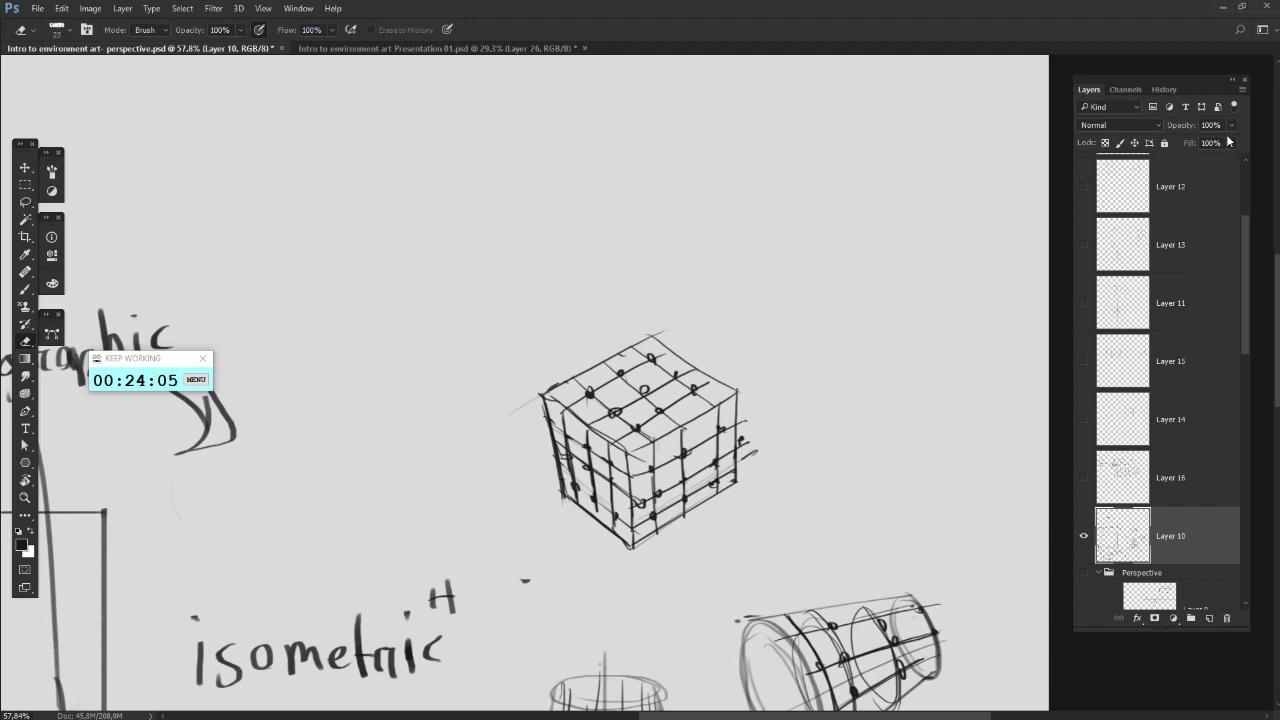
pyautogui.press('b')
pyautogui.moveTo(590, 382); pyautogui.dragTo(649, 414)
pyautogui.moveTo(626, 379); pyautogui.dragTo(672, 398)
pyautogui.moveTo(656, 366)
pyautogui.mouseDown()
pyautogui.moveTo(683, 388)
pyautogui.moveTo(689, 419)
pyautogui.moveTo(662, 318)
pyautogui.mouseUp()
pyautogui.hotkey('ctrl', 'z')
pyautogui.hotkey('ctrl', 'z')
pyautogui.hotkey('ctrl', 'z')
pyautogui.hotkey('ctrl', 'z')
pyautogui.moveTo(646, 333)
pyautogui.mouseDown()
pyautogui.moveTo(664, 307)
pyautogui.moveTo(602, 398)
pyautogui.moveTo(624, 422)
pyautogui.moveTo(600, 402)
pyautogui.moveTo(633, 424)
pyautogui.mouseUp()
pyautogui.hotkey('ctrl', 'z')
pyautogui.hotkey('ctrl', 'z')
pyautogui.press('e')
pyautogui.press('b')
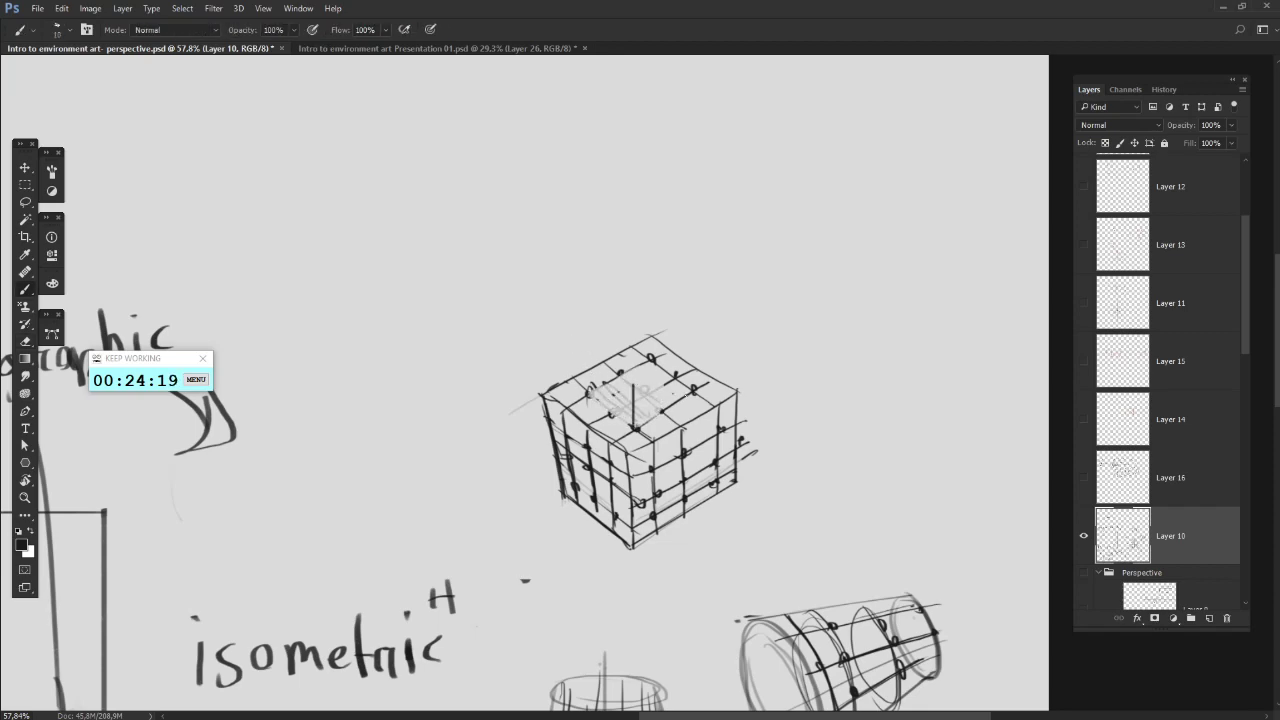
# - Draw the raised block's front-right top edge, right vertical edge and two back top edges
pyautogui.moveTo(691, 357)
pyautogui.mouseDown()
pyautogui.moveTo(692, 390)
pyautogui.moveTo(710, 357)
pyautogui.mouseUp()
pyautogui.moveTo(637, 386); pyautogui.dragTo(697, 358)
pyautogui.hotkey('ctrl', 'alt', 'z')
pyautogui.hotkey('ctrl', 'alt', 'z')
pyautogui.moveTo(633, 385); pyautogui.dragTo(694, 357)
pyautogui.moveTo(596, 350); pyautogui.dragTo(648, 326)
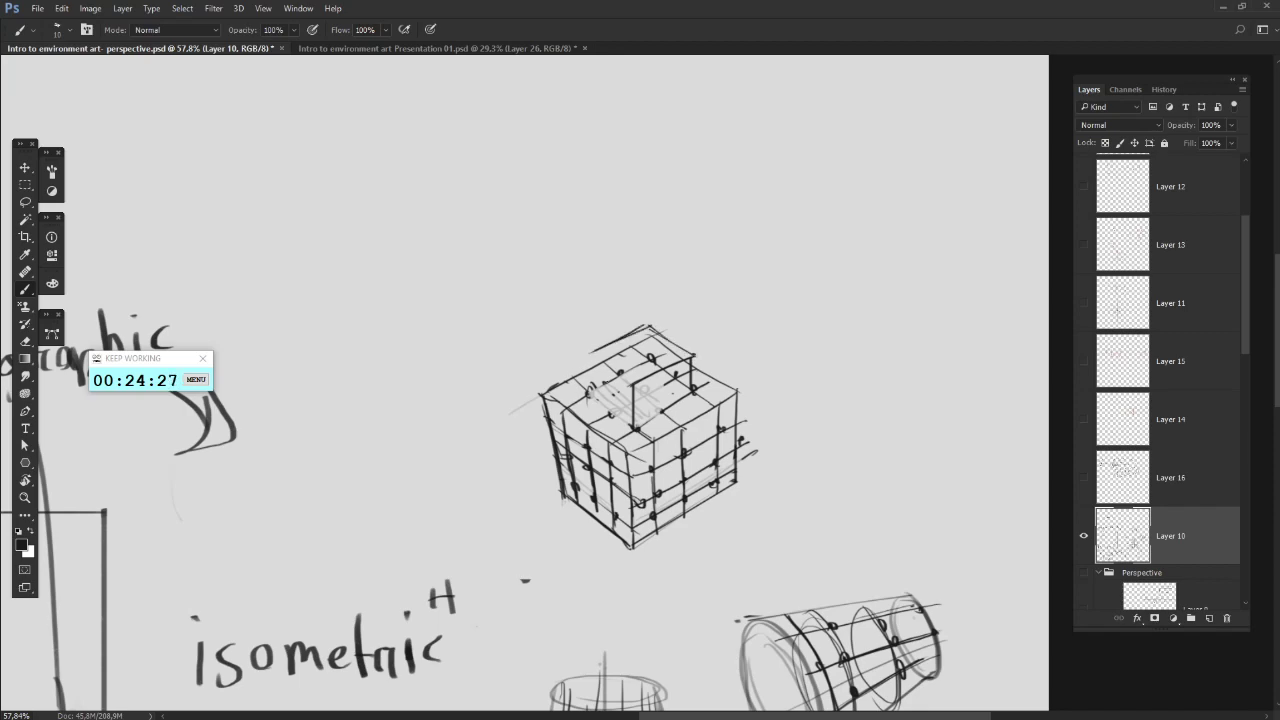
# - Draw the raised block's left vertical edge and front-left top edge, cleaning up stray marks
pyautogui.moveTo(587, 354)
pyautogui.mouseDown()
pyautogui.moveTo(626, 383)
pyautogui.moveTo(586, 390)
pyautogui.moveTo(611, 417)
pyautogui.mouseUp()
pyautogui.hotkey('ctrl', 'z')
pyautogui.press('e')
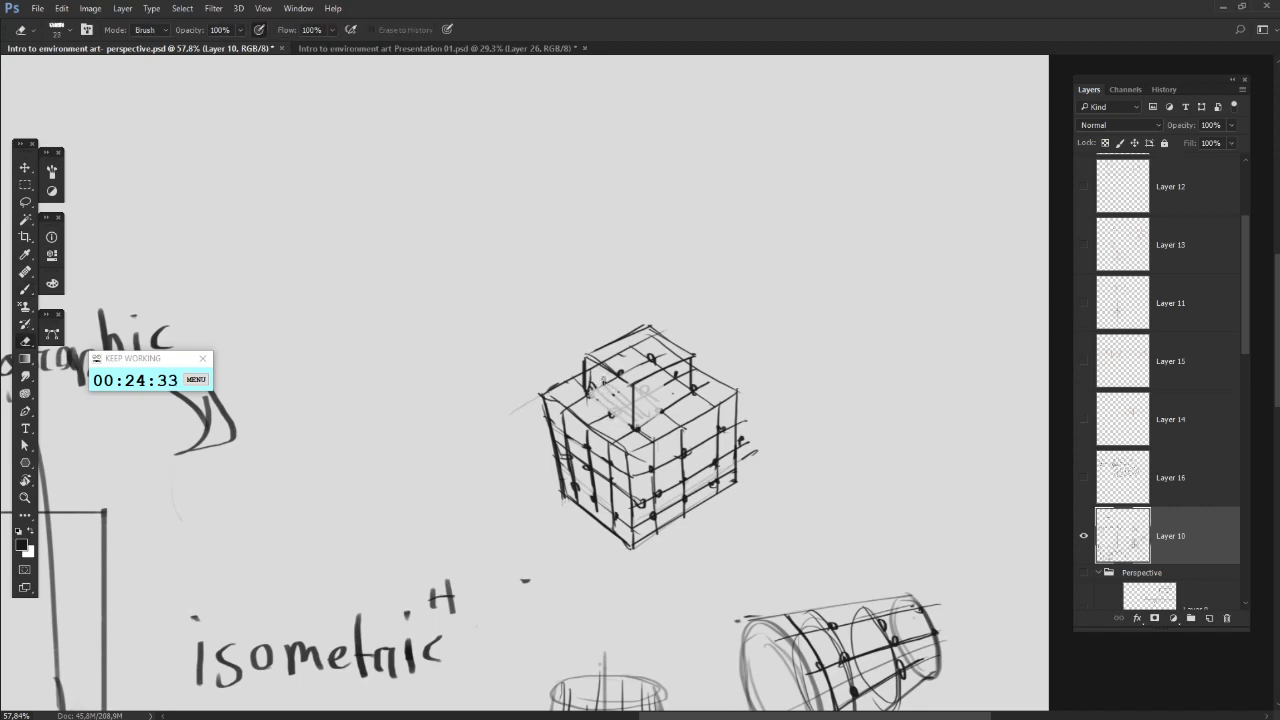
pyautogui.press('b')
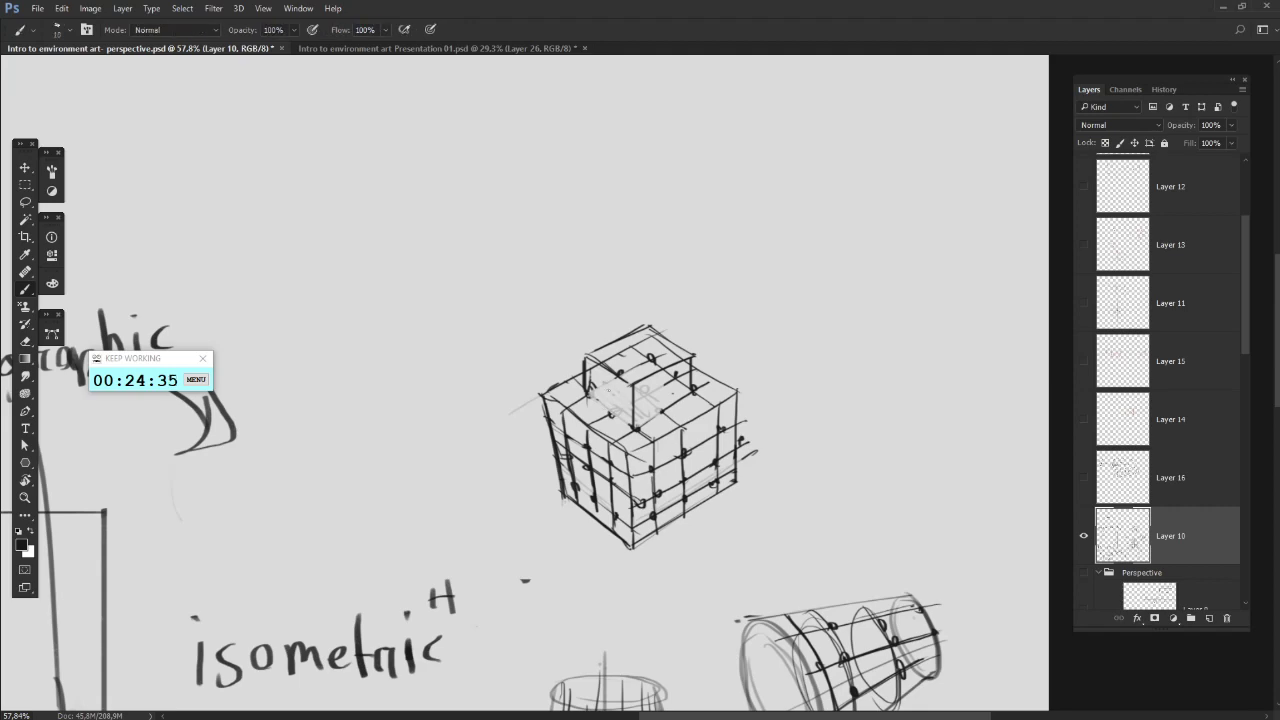
# - Add vertical dividing lines to the raised block's side faces and matching grid lines across its top
pyautogui.moveTo(612, 416)
pyautogui.mouseDown()
pyautogui.moveTo(608, 372)
pyautogui.moveTo(627, 361)
pyautogui.moveTo(654, 352)
pyautogui.moveTo(681, 383)
pyautogui.moveTo(659, 402)
pyautogui.moveTo(628, 350)
pyautogui.moveTo(615, 369)
pyautogui.mouseUp()
pyautogui.press('e')
pyautogui.press('b')
pyautogui.click(678, 376)
pyautogui.press('e')
pyautogui.press('b')
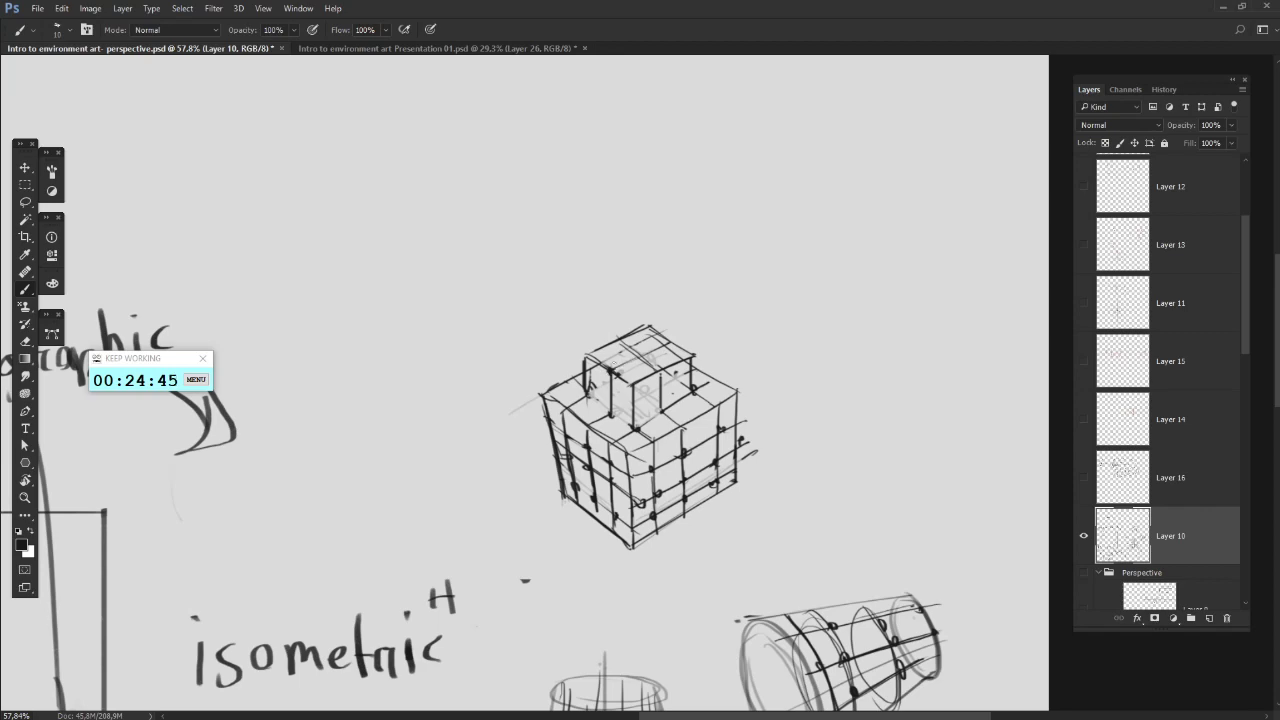
# - Darken the raised block's outline, clear grid cells near the cube's outer left edge and start a small protruding block there
pyautogui.moveTo(655, 322)
pyautogui.mouseDown()
pyautogui.moveTo(585, 357)
pyautogui.moveTo(588, 397)
pyautogui.mouseUp()
pyautogui.moveTo(716, 480); pyautogui.dragTo(737, 447)
pyautogui.press('e')
pyautogui.moveTo(594, 408)
pyautogui.mouseDown()
pyautogui.moveTo(595, 426)
pyautogui.moveTo(590, 404)
pyautogui.moveTo(574, 417)
pyautogui.mouseUp()
pyautogui.press('b')
pyautogui.press('e')
pyautogui.press('b')
pyautogui.press('e')
pyautogui.press('b')
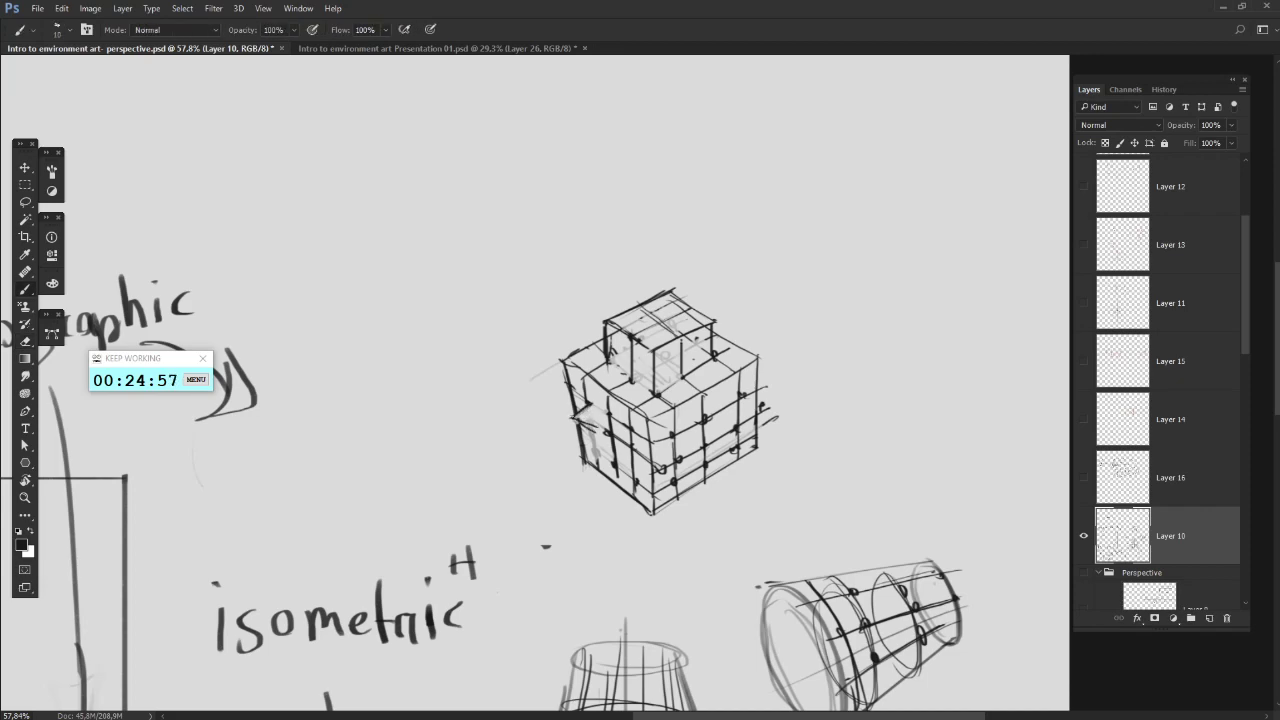
# - Close the top face of the small protruding block and draw its front vertical and lower edges
pyautogui.press('e')
pyautogui.press('b')
pyautogui.press('e')
pyautogui.moveTo(592, 434); pyautogui.dragTo(604, 430)
pyautogui.press('b')
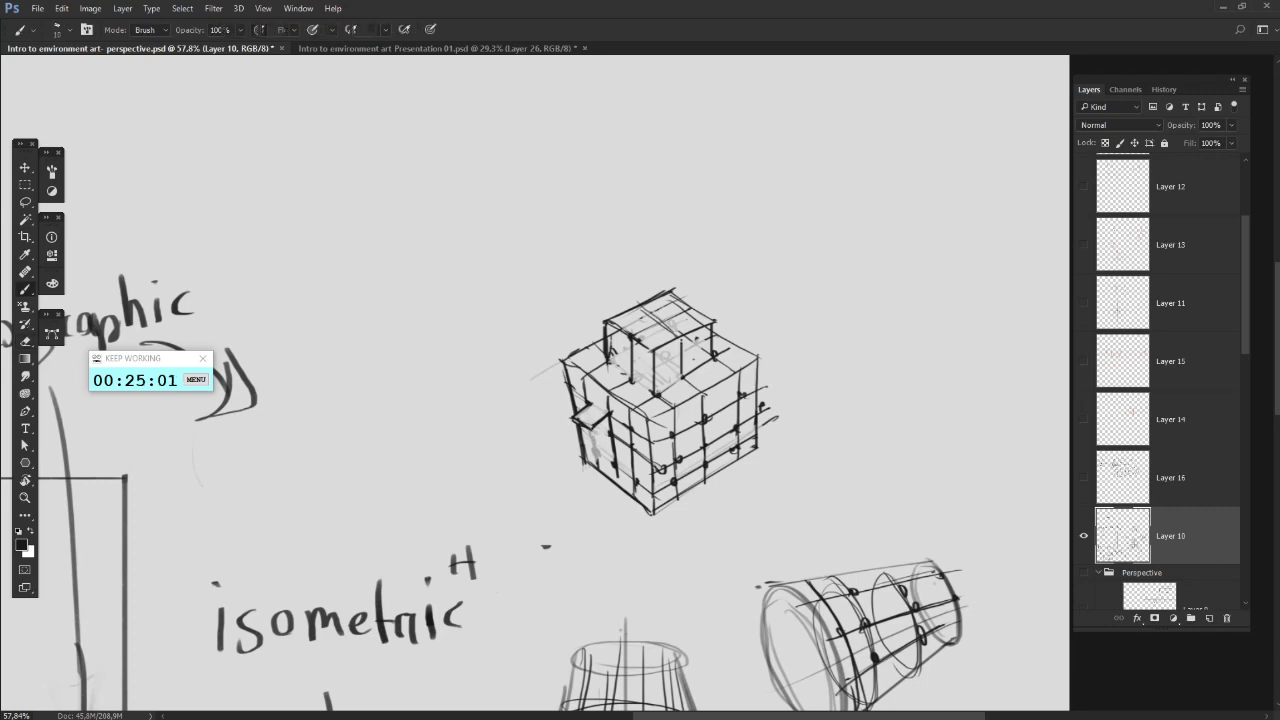
pyautogui.press('e')
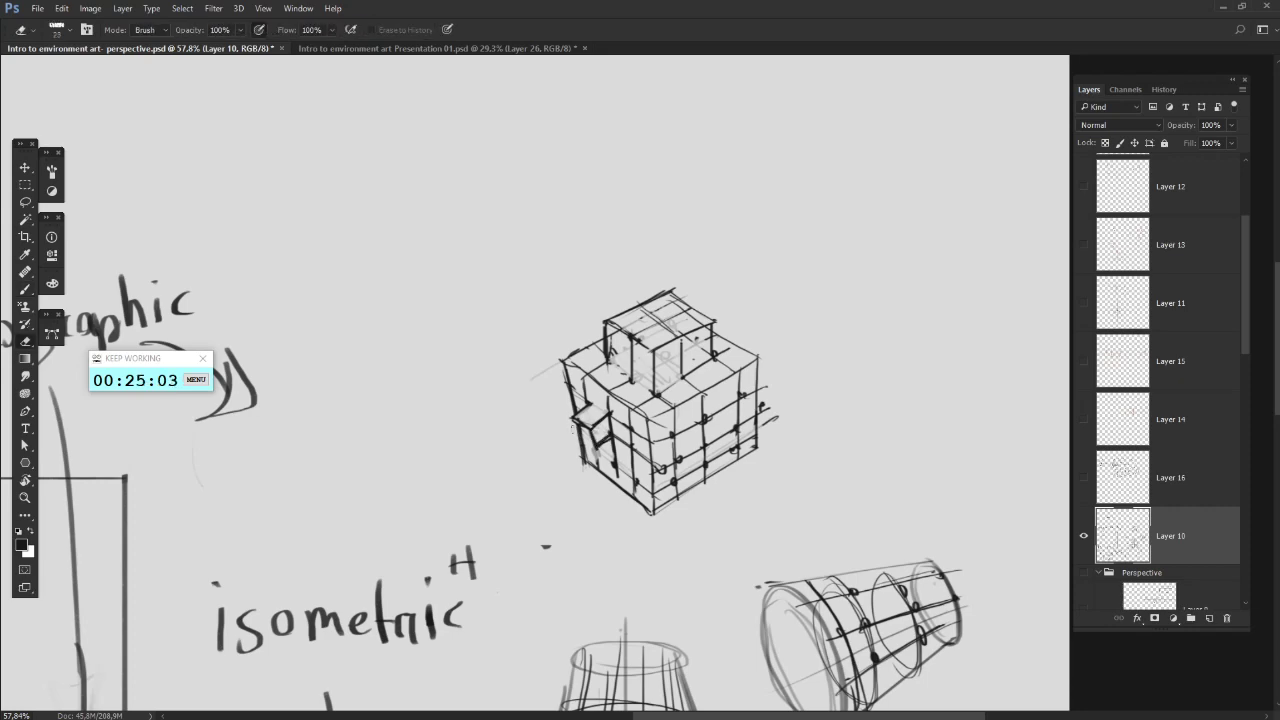
# - Correct the small protruding block's front corner and lower edges by erasing and redrawing them
pyautogui.press('b')
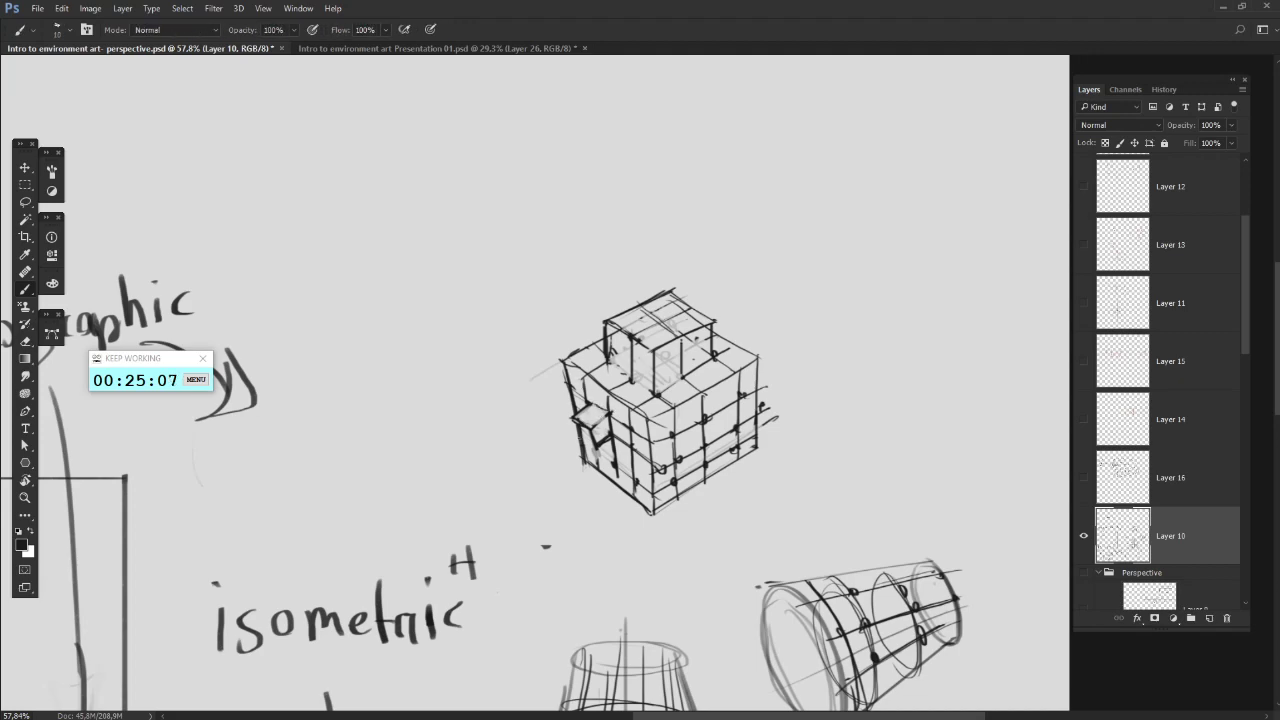
pyautogui.press('e')
pyautogui.press('b')
pyautogui.press('e')
pyautogui.moveTo(598, 446); pyautogui.dragTo(611, 436)
pyautogui.press('b')
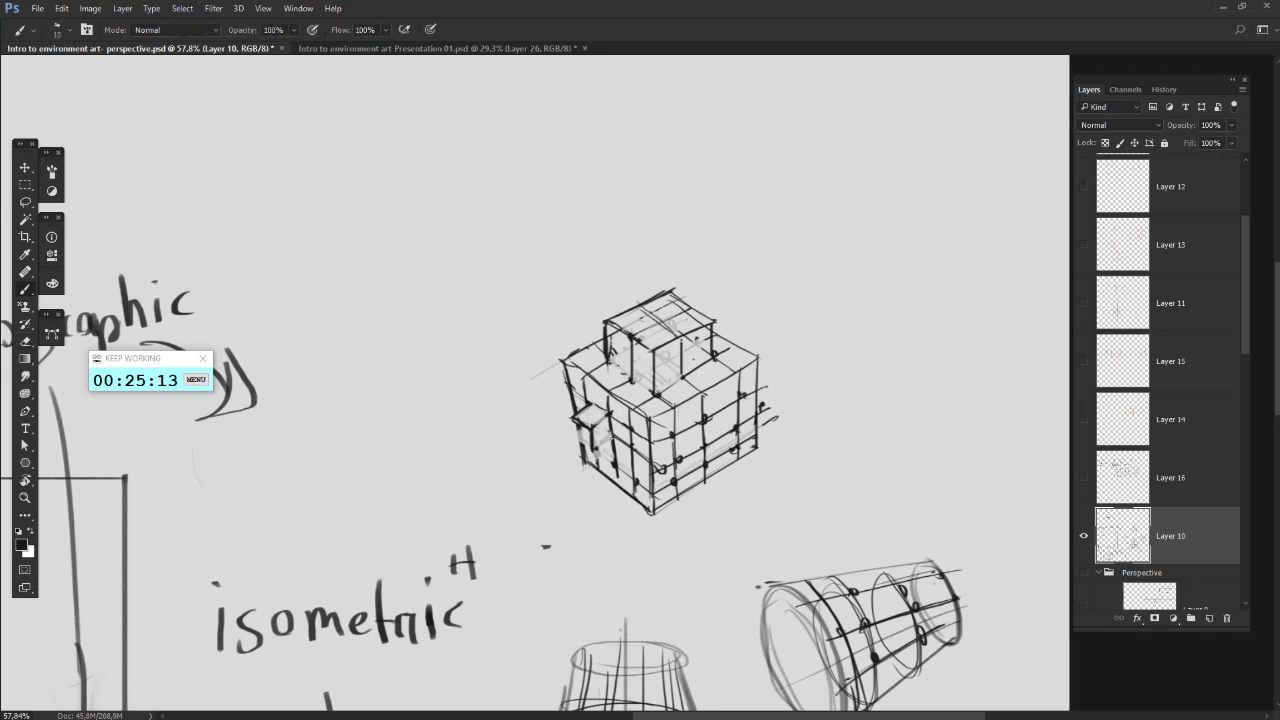
pyautogui.press('e')
pyautogui.press('b')
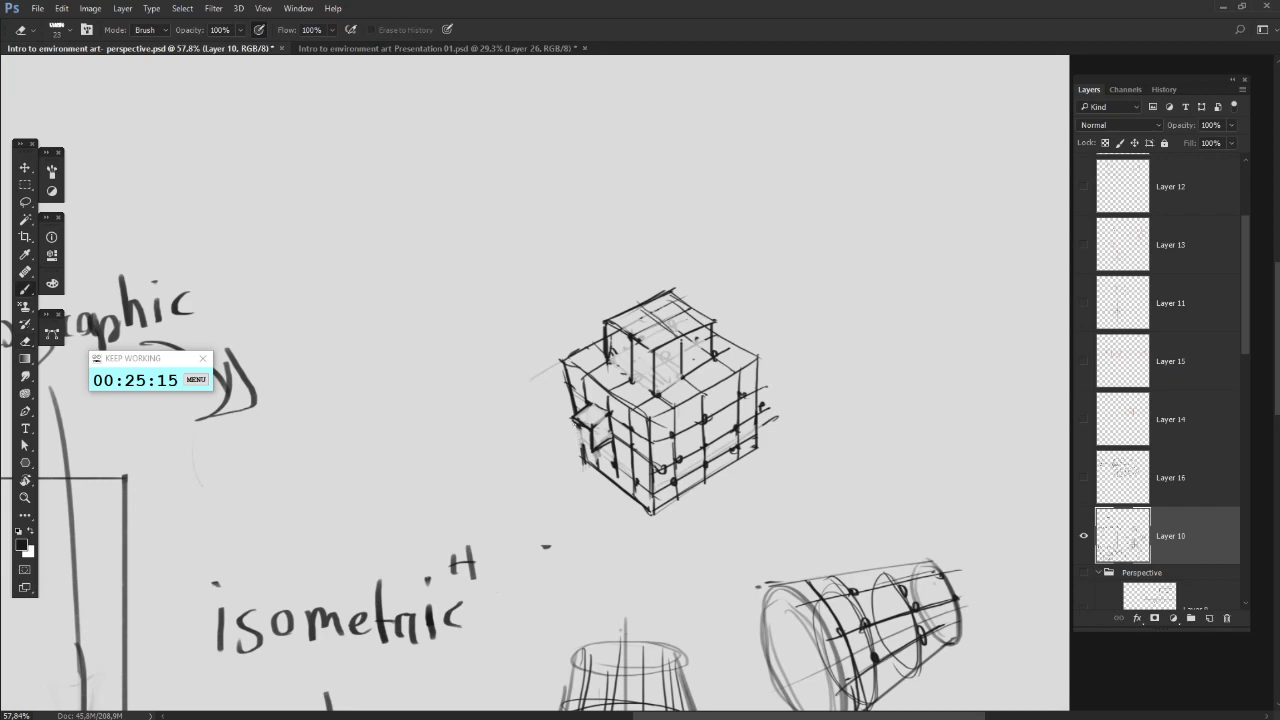
# - Erase the cube's slanted outer left edge and redraw it more vertically down to the lower left corner
pyautogui.press('e')
pyautogui.moveTo(565, 364)
pyautogui.mouseDown()
pyautogui.moveTo(564, 428)
pyautogui.moveTo(598, 474)
pyautogui.mouseUp()
pyautogui.press('b')
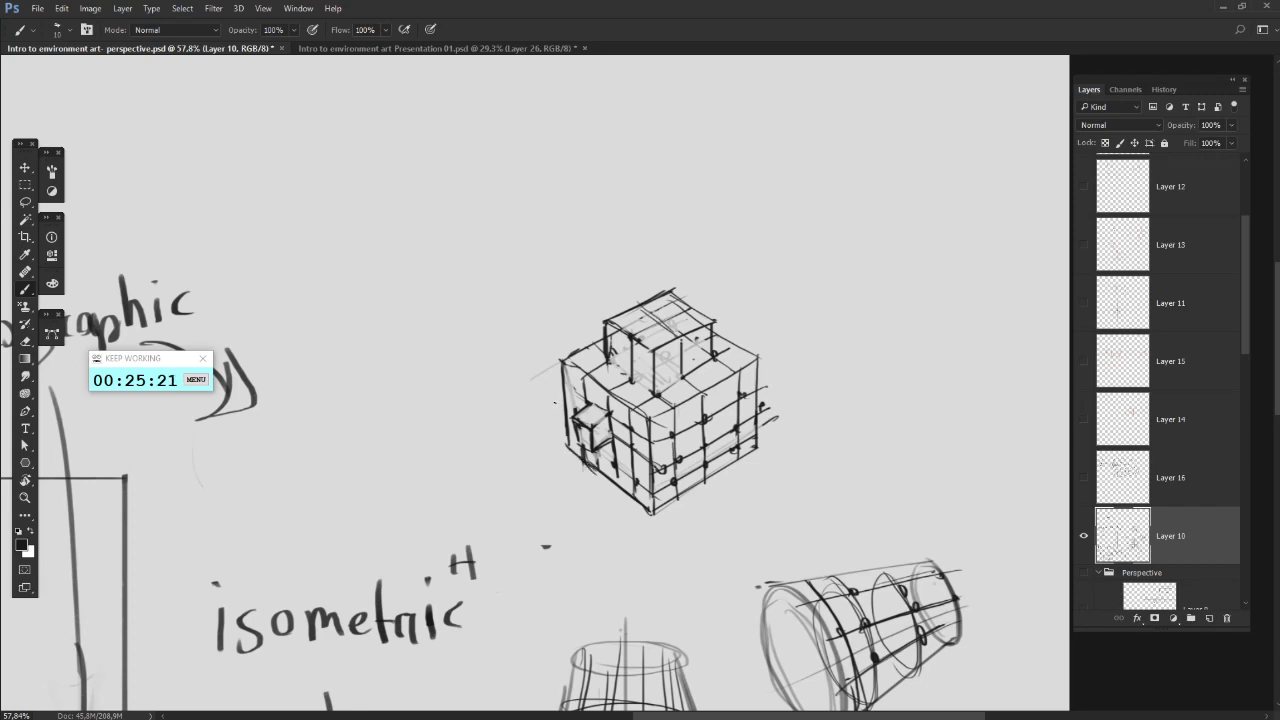
pyautogui.press('e')
pyautogui.moveTo(562, 356)
pyautogui.mouseDown()
pyautogui.moveTo(566, 446)
pyautogui.moveTo(572, 418)
pyautogui.moveTo(580, 458)
pyautogui.mouseUp()
pyautogui.press('b')
pyautogui.scroll(-3, 766, 303)
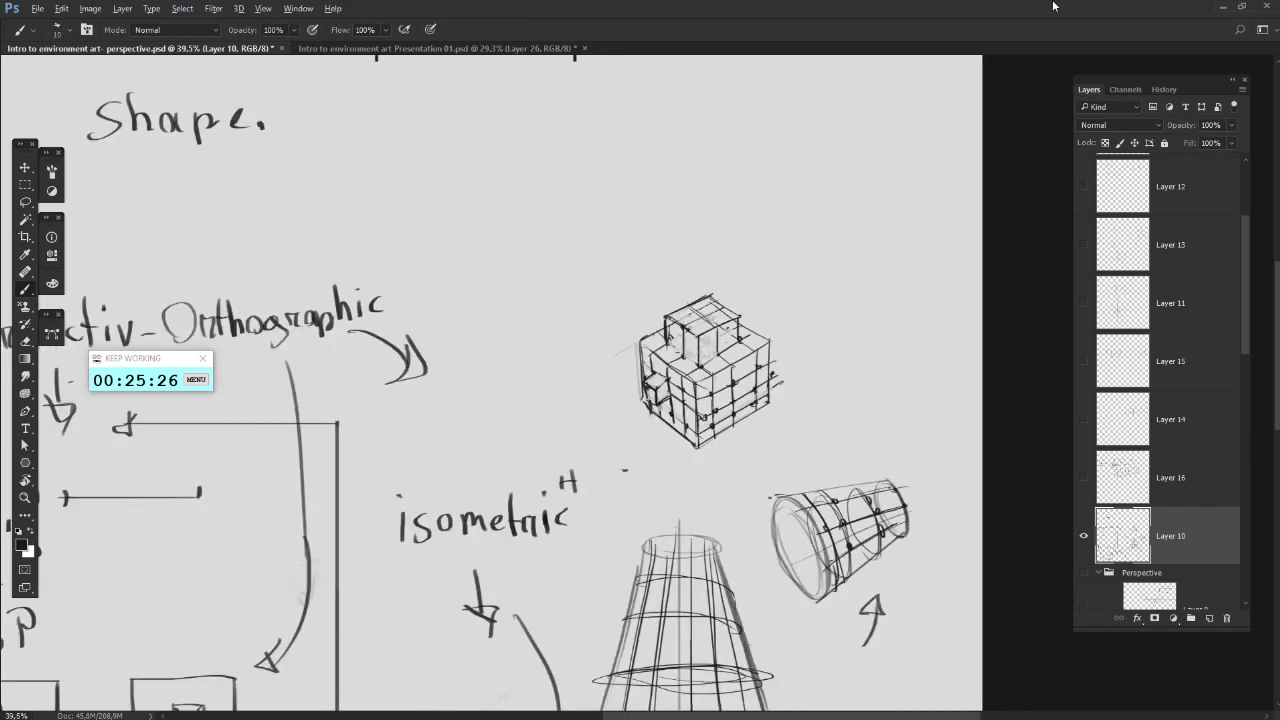
# - Switch to the desktop and launch Blender
pyautogui.press('Tab')
pyautogui.click(1223, 7)
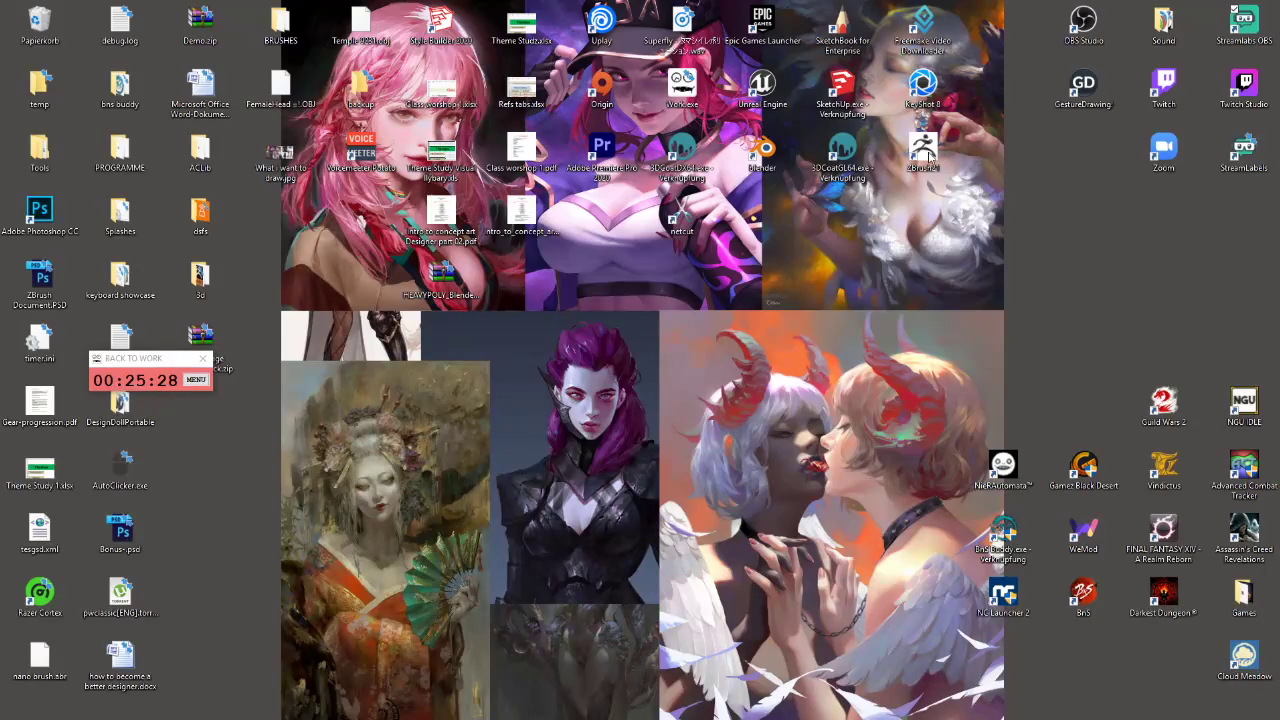
pyautogui.doubleClick(764, 152)
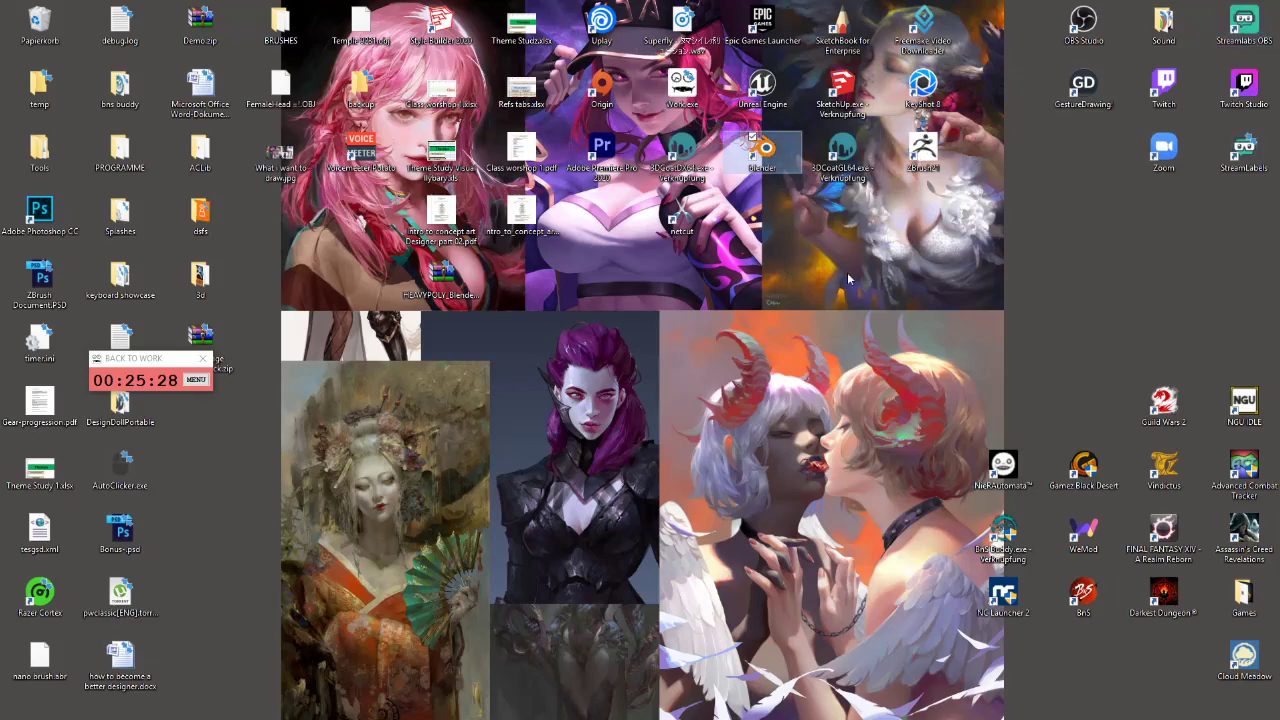
# - Turn off the display of the desktop icons while Blender loads
pyautogui.click(848, 274)
pyautogui.rightClick(1040, 244)
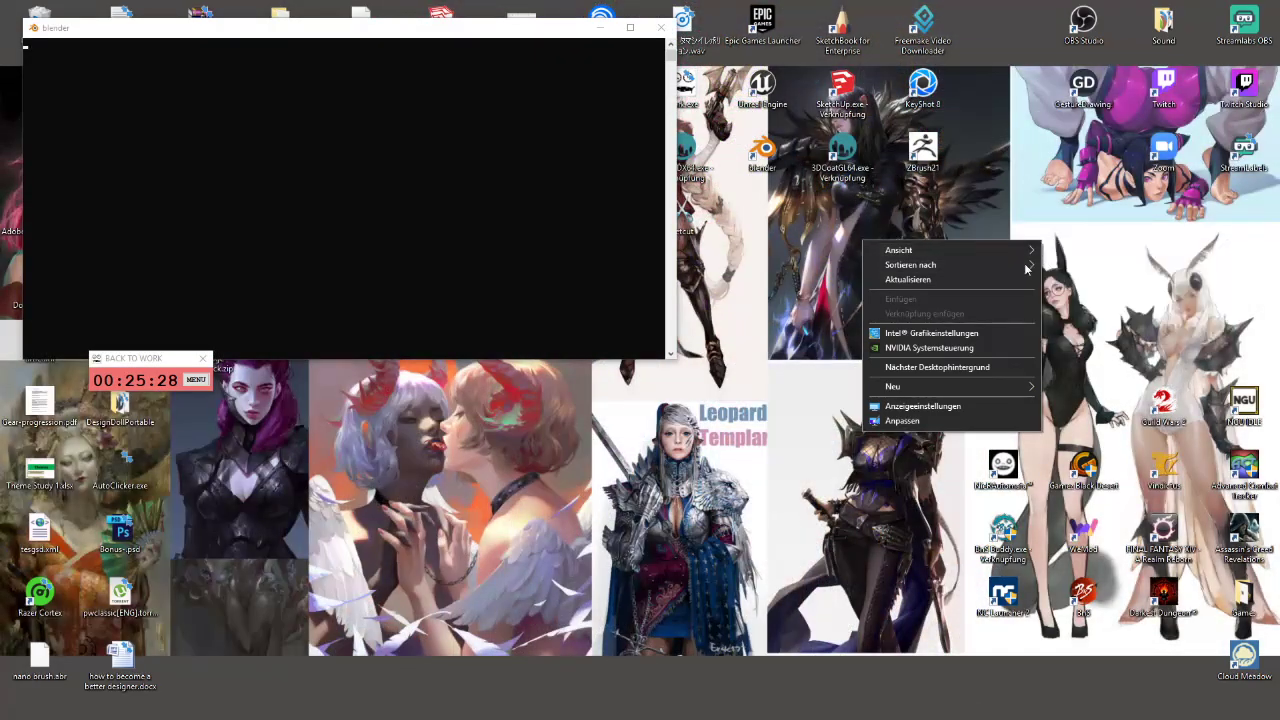
pyautogui.moveTo(1015, 251)
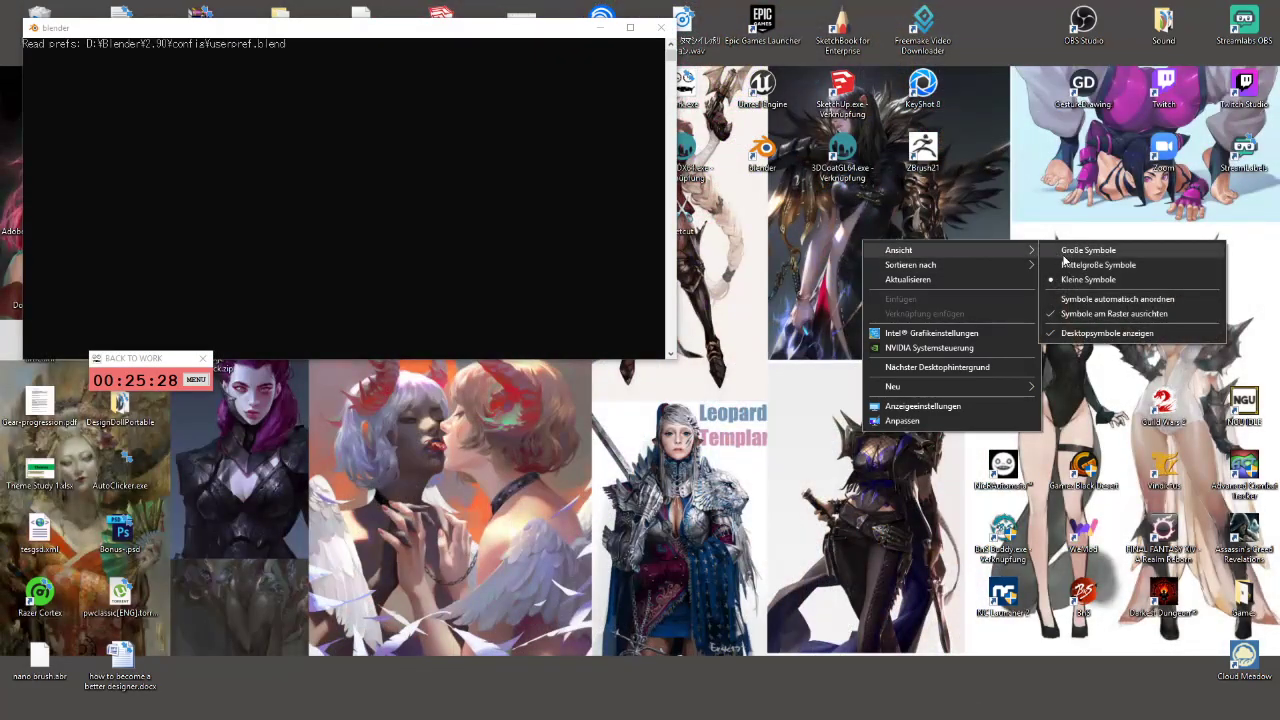
pyautogui.click(1113, 334)
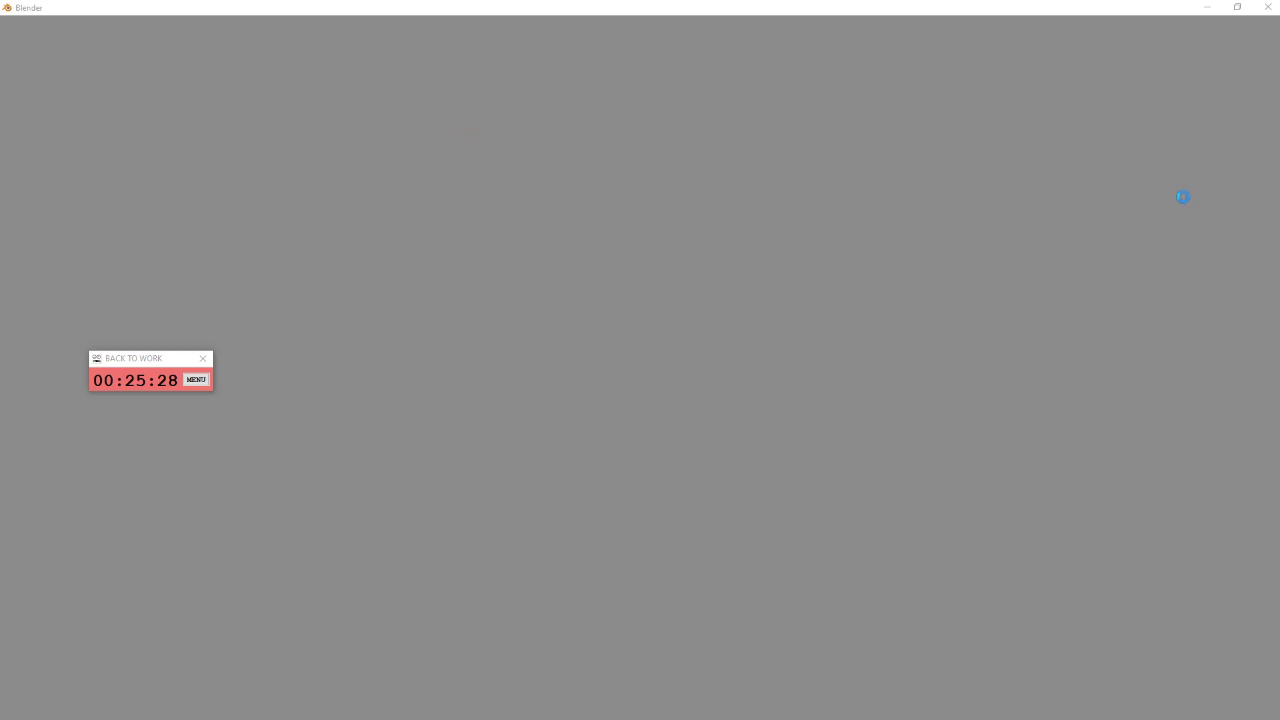
# - Switch back to Photoshop and draw a curved arrow pointing down at the cube from its upper right
pyautogui.hotkey('alt', 'Tab')
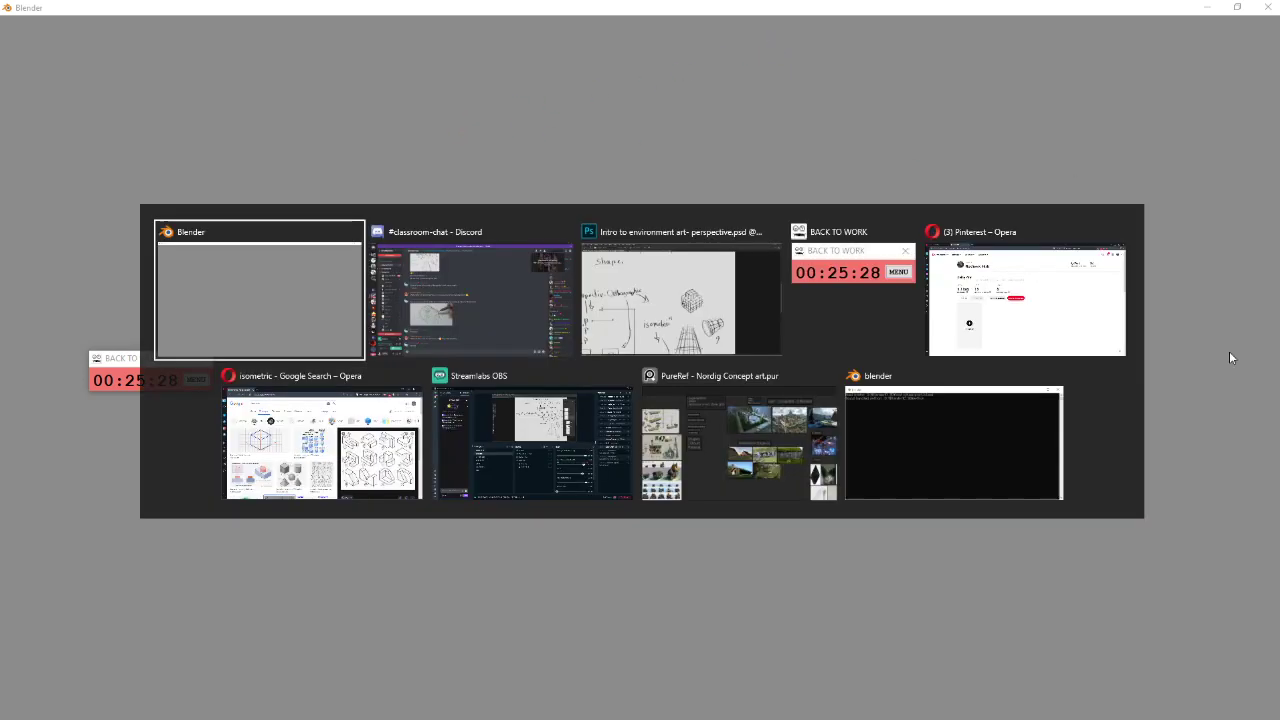
pyautogui.press('Tab')
pyautogui.press('Tab')
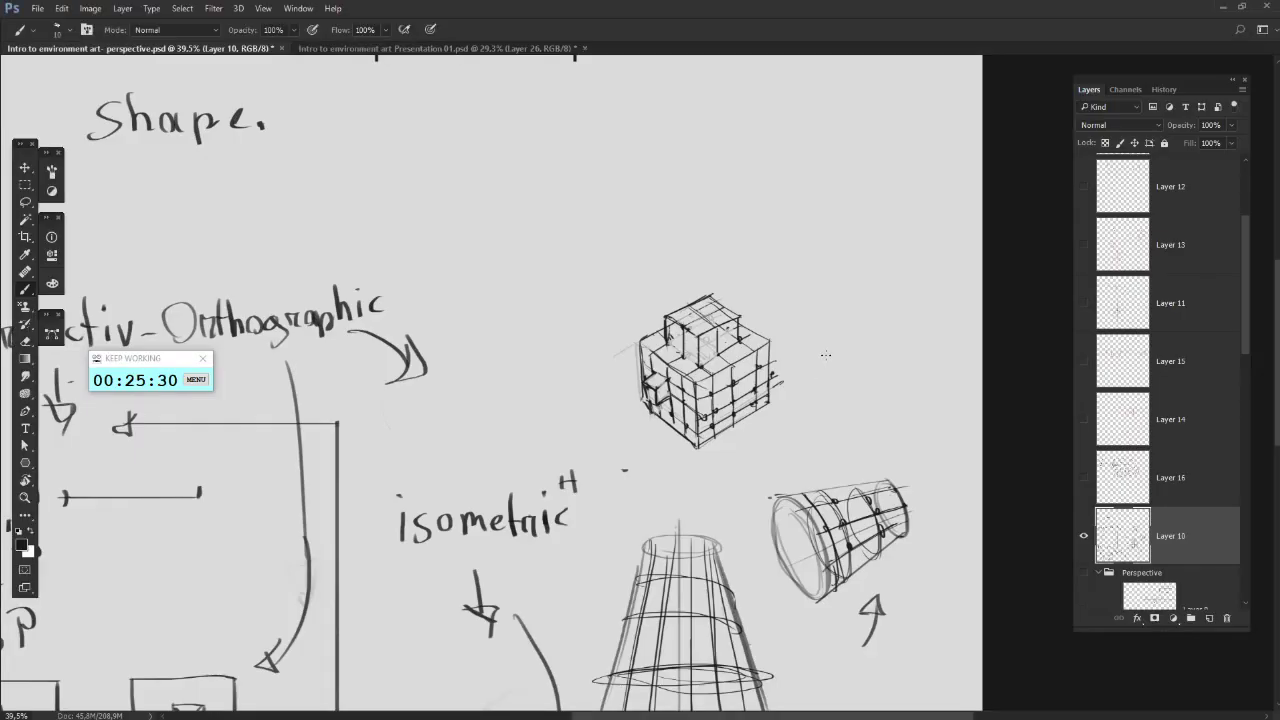
pyautogui.moveTo(803, 239)
pyautogui.mouseDown()
pyautogui.moveTo(777, 337)
pyautogui.moveTo(805, 338)
pyautogui.mouseUp()
pyautogui.moveTo(714, 243); pyautogui.dragTo(749, 342)
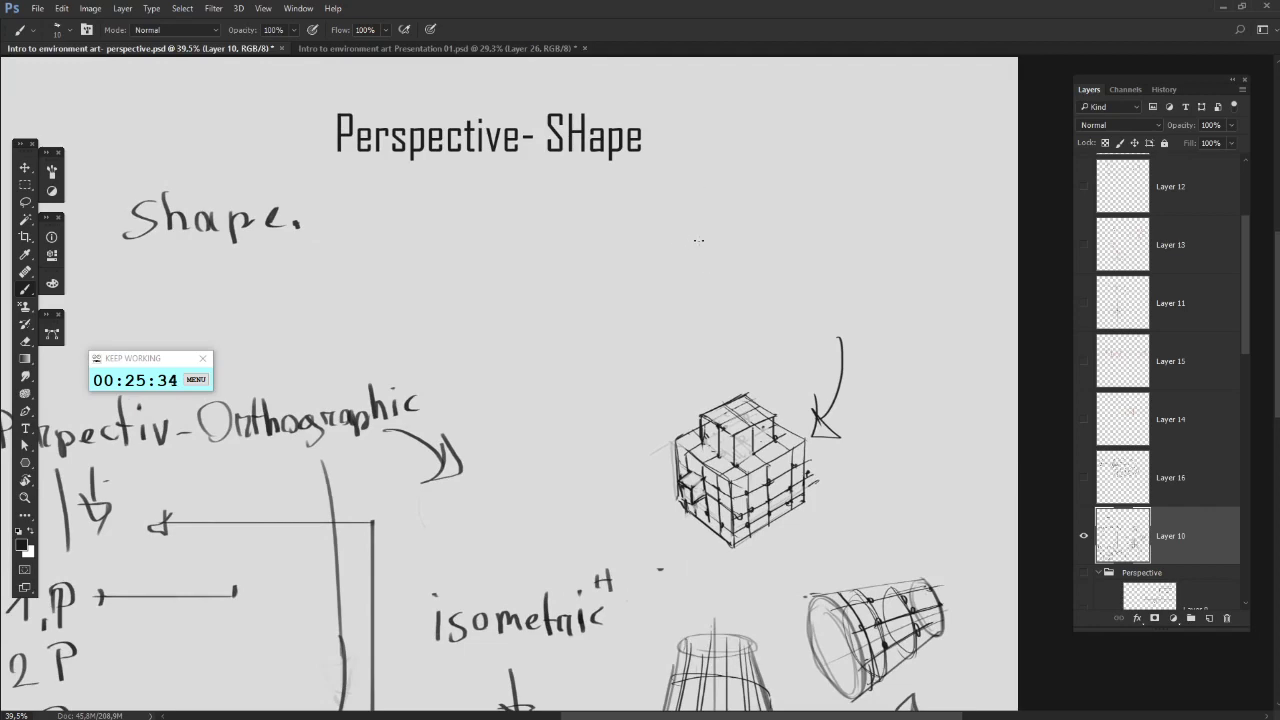
# - Sketch the outline of a thick curled tube above the cube, starting from an oval upper end
pyautogui.moveTo(688, 182)
pyautogui.mouseDown()
pyautogui.moveTo(677, 286)
pyautogui.moveTo(700, 205)
pyautogui.moveTo(690, 264)
pyautogui.mouseUp()
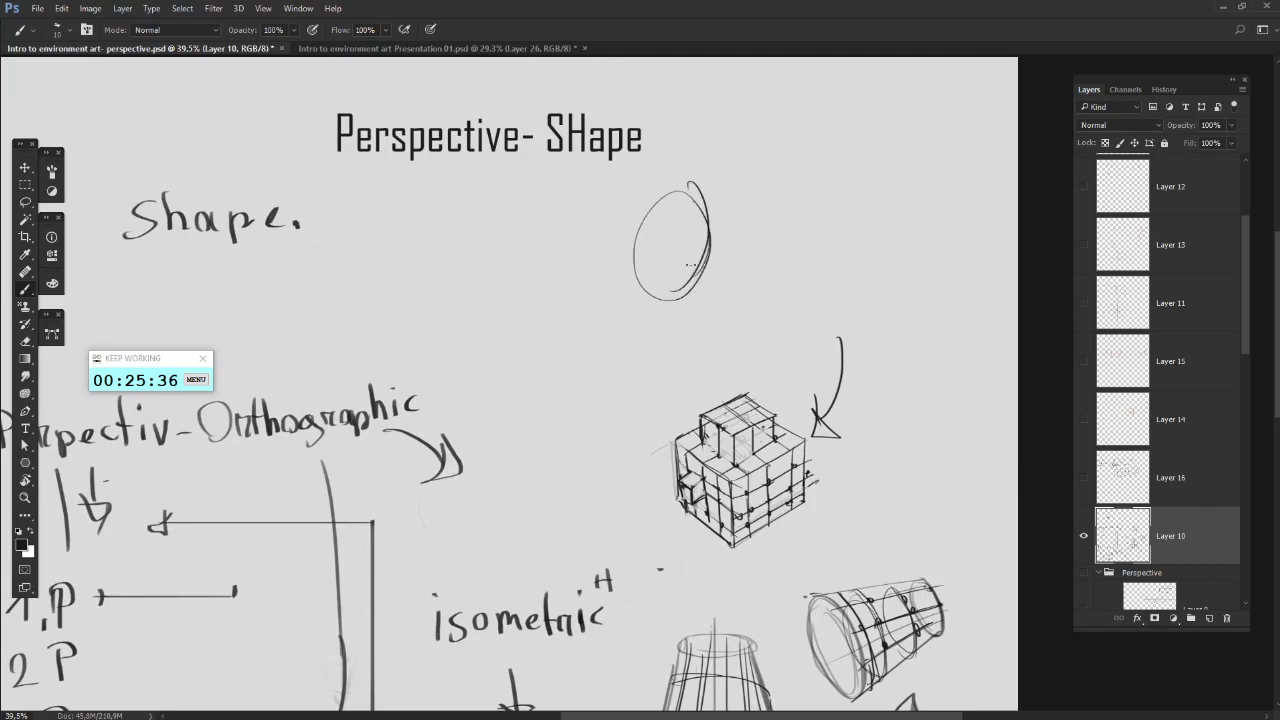
pyautogui.moveTo(701, 197)
pyautogui.mouseDown()
pyautogui.moveTo(816, 246)
pyautogui.moveTo(830, 300)
pyautogui.moveTo(736, 353)
pyautogui.mouseUp()
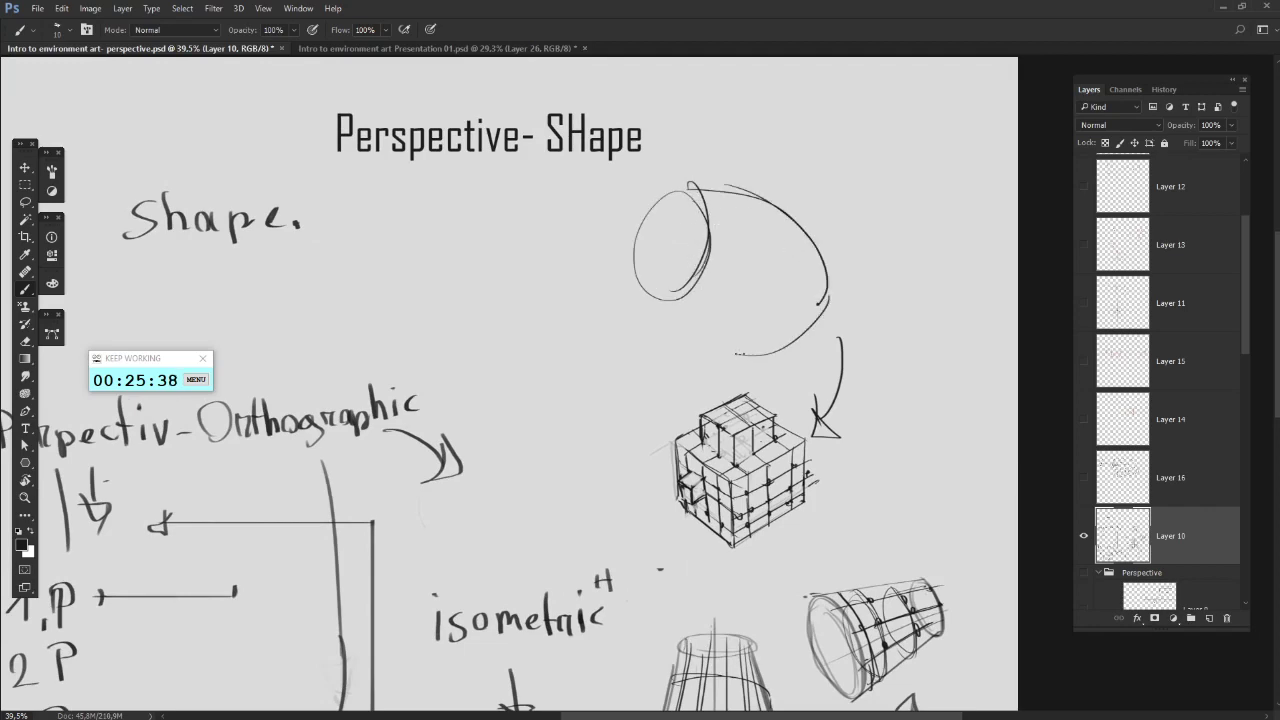
pyautogui.moveTo(826, 262); pyautogui.dragTo(776, 340)
pyautogui.moveTo(684, 370)
pyautogui.mouseDown()
pyautogui.moveTo(708, 276)
pyautogui.moveTo(660, 382)
pyautogui.moveTo(676, 358)
pyautogui.mouseUp()
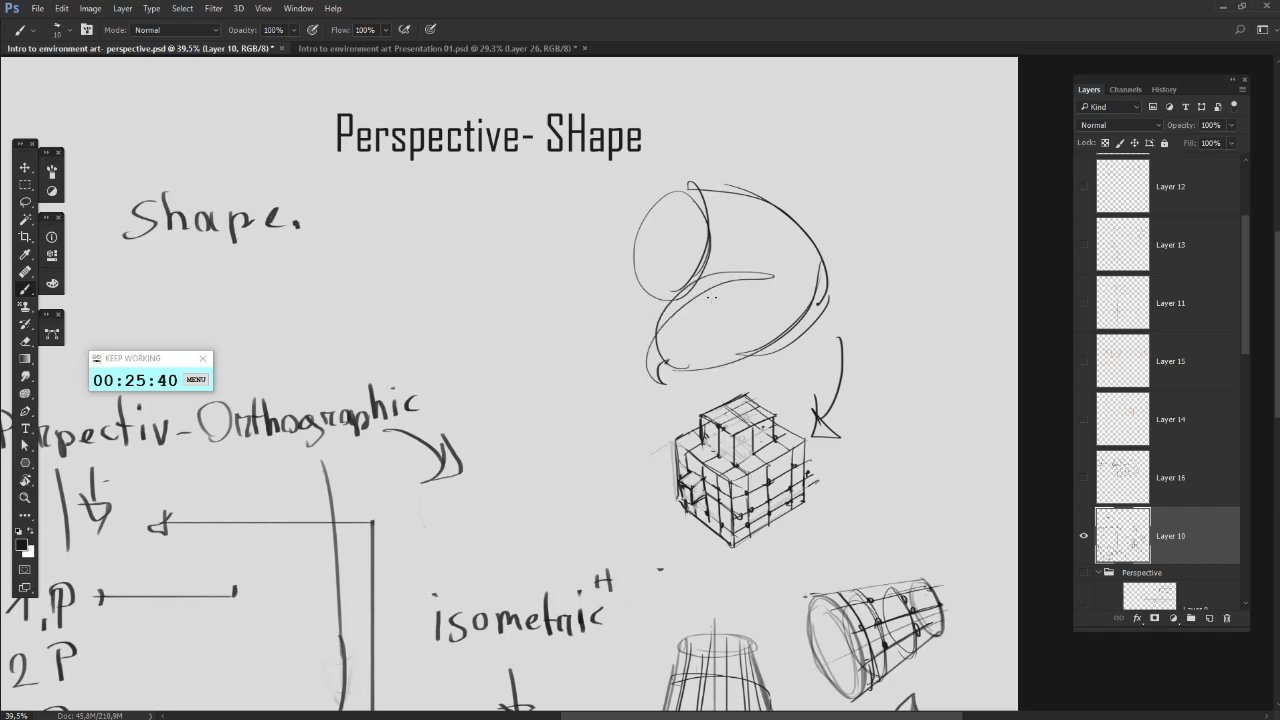
# - Draw cross contours and lengthwise contour lines around the curled tube's bend and over its oval upper end
pyautogui.moveTo(740, 290)
pyautogui.mouseDown()
pyautogui.moveTo(690, 362)
pyautogui.moveTo(728, 345)
pyautogui.mouseUp()
pyautogui.moveTo(745, 265); pyautogui.dragTo(797, 283)
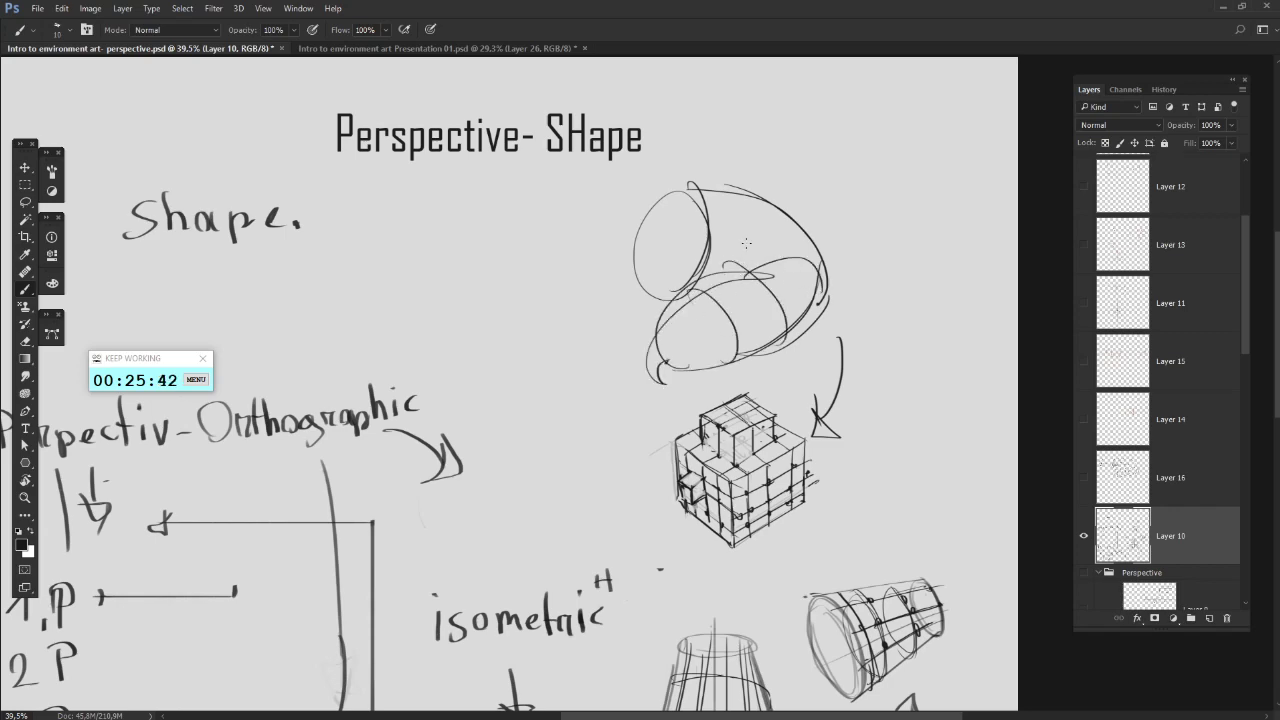
pyautogui.moveTo(794, 222); pyautogui.dragTo(740, 272)
pyautogui.moveTo(716, 190)
pyautogui.mouseDown()
pyautogui.moveTo(742, 268)
pyautogui.moveTo(703, 202)
pyautogui.moveTo(798, 303)
pyautogui.mouseUp()
pyautogui.moveTo(746, 228); pyautogui.dragTo(684, 326)
pyautogui.moveTo(814, 268)
pyautogui.mouseDown()
pyautogui.moveTo(701, 321)
pyautogui.moveTo(665, 363)
pyautogui.moveTo(745, 302)
pyautogui.moveTo(740, 229)
pyautogui.moveTo(690, 232)
pyautogui.moveTo(724, 230)
pyautogui.mouseUp()
pyautogui.moveTo(644, 272)
pyautogui.mouseDown()
pyautogui.moveTo(686, 186)
pyautogui.moveTo(660, 222)
pyautogui.moveTo(706, 252)
pyautogui.mouseUp()
pyautogui.moveTo(684, 206); pyautogui.dragTo(650, 292)
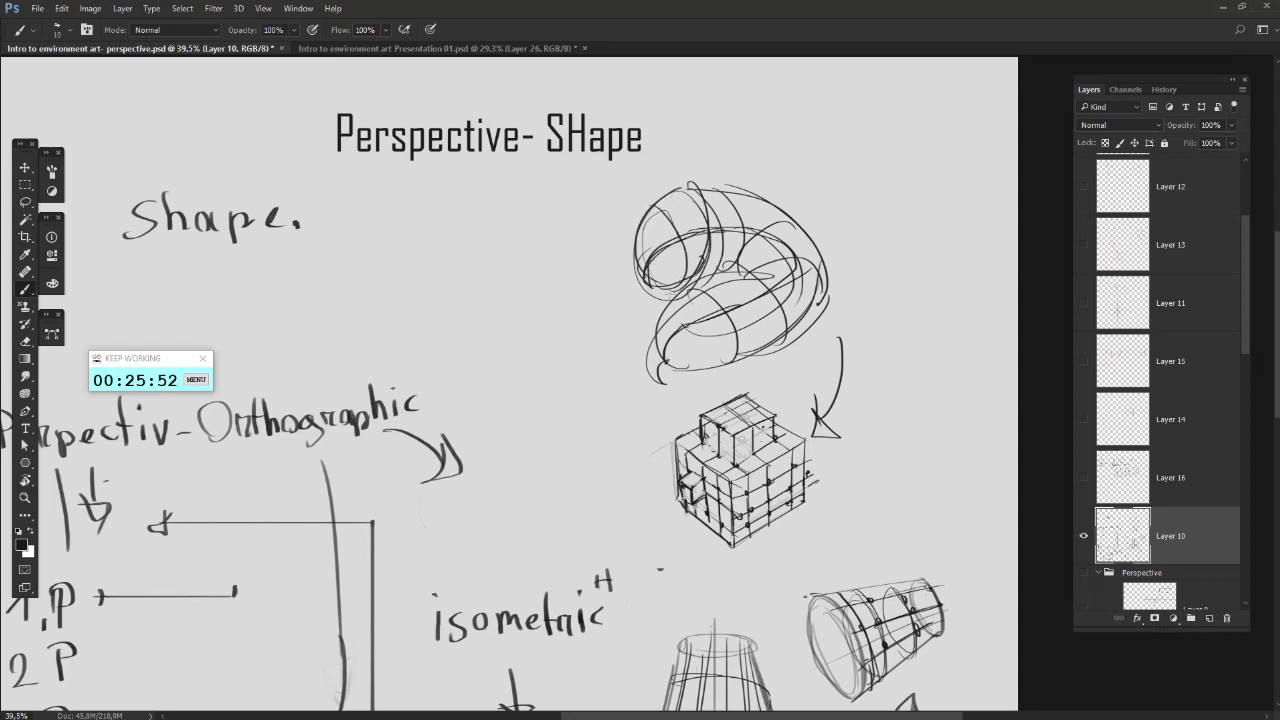
# - Add curved contour rings to the curled tube's lower tip and upper end
pyautogui.moveTo(682, 240)
pyautogui.mouseDown()
pyautogui.moveTo(662, 298)
pyautogui.moveTo(670, 366)
pyautogui.mouseUp()
pyautogui.moveTo(692, 308); pyautogui.dragTo(668, 326)
pyautogui.moveTo(694, 352)
pyautogui.mouseDown()
pyautogui.moveTo(676, 366)
pyautogui.moveTo(694, 378)
pyautogui.mouseUp()
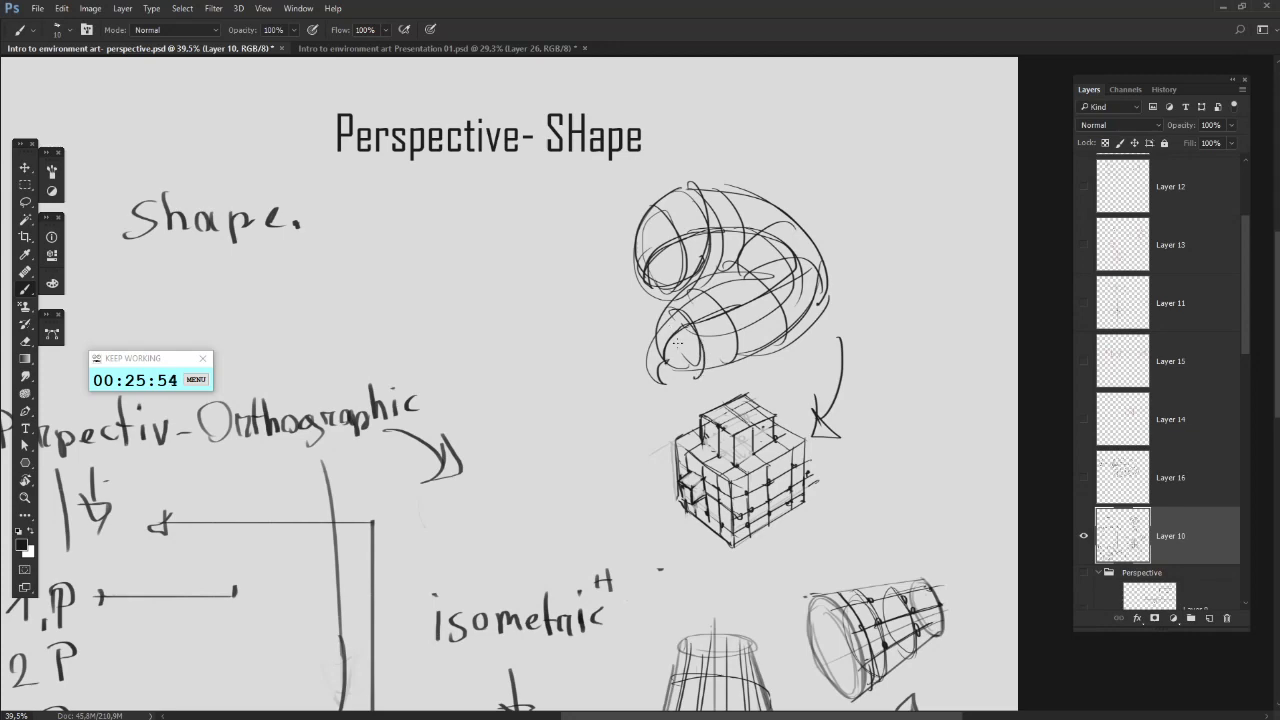
pyautogui.moveTo(682, 322); pyautogui.dragTo(654, 366)
pyautogui.moveTo(714, 300); pyautogui.dragTo(708, 346)
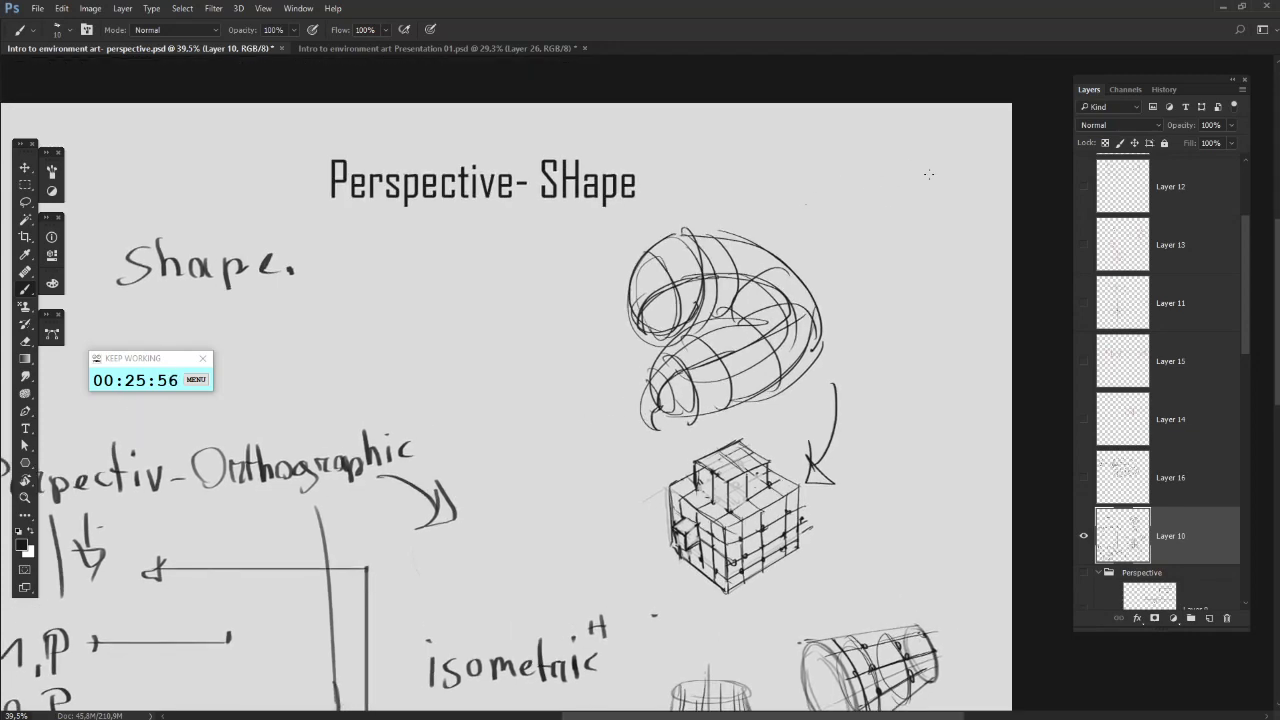
# - Sketch a tapering, curving form with a forked tip beside the curled tube and wrap it in a contour grid
pyautogui.moveTo(804, 203)
pyautogui.mouseDown()
pyautogui.moveTo(948, 198)
pyautogui.moveTo(906, 296)
pyautogui.moveTo(926, 390)
pyautogui.moveTo(900, 470)
pyautogui.moveTo(908, 488)
pyautogui.moveTo(847, 491)
pyautogui.moveTo(878, 367)
pyautogui.moveTo(815, 274)
pyautogui.moveTo(806, 207)
pyautogui.moveTo(912, 216)
pyautogui.mouseUp()
pyautogui.moveTo(834, 276); pyautogui.dragTo(920, 289)
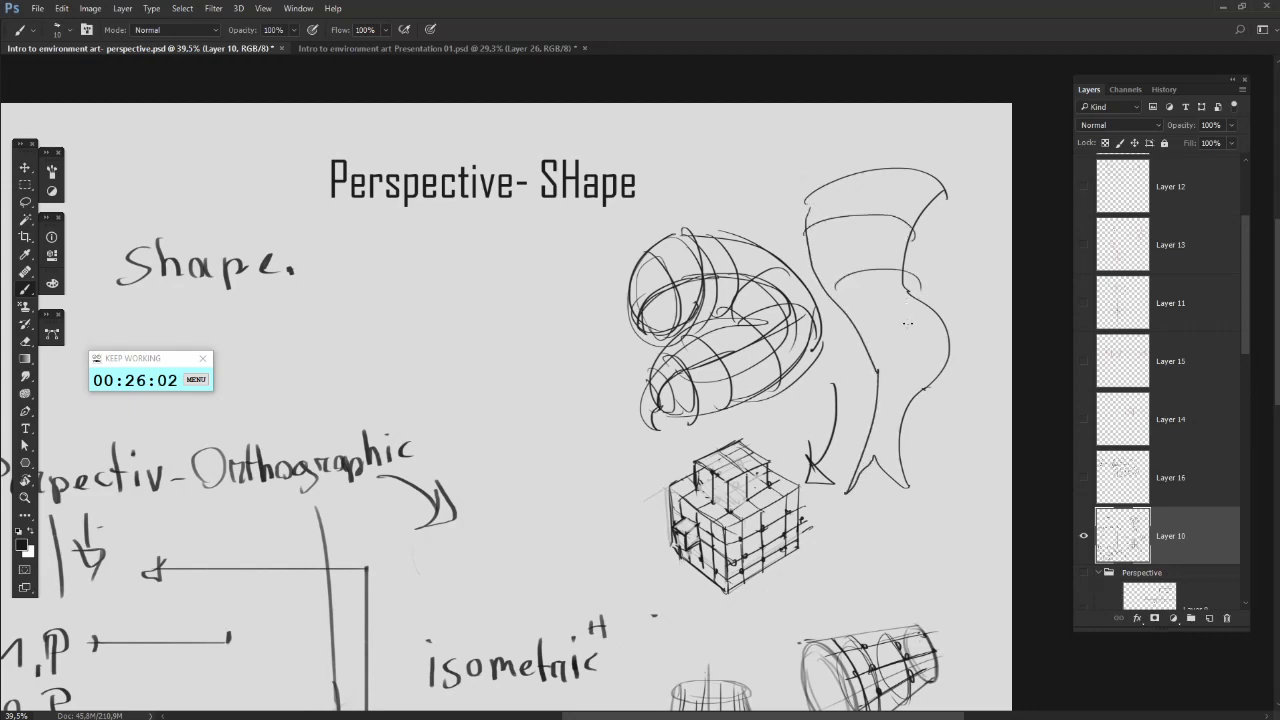
pyautogui.moveTo(866, 346); pyautogui.dragTo(948, 318)
pyautogui.moveTo(867, 184)
pyautogui.mouseDown()
pyautogui.moveTo(899, 334)
pyautogui.moveTo(884, 443)
pyautogui.mouseUp()
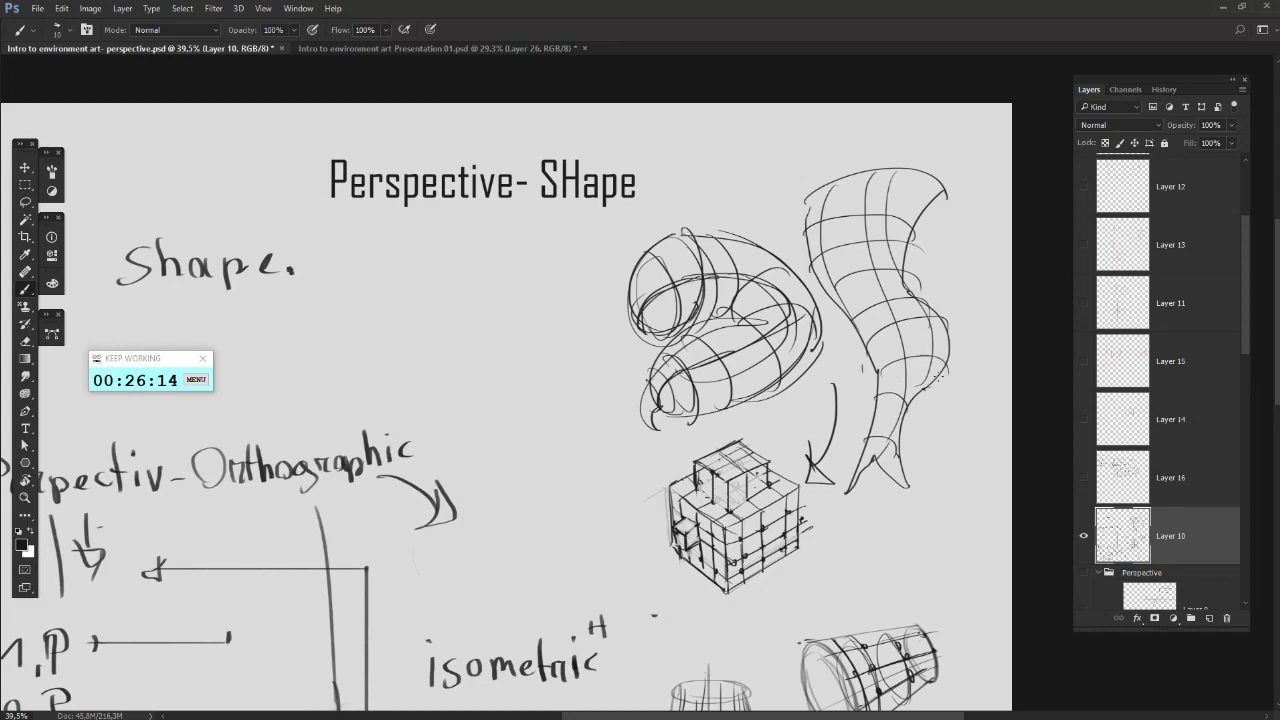
# - Draw an upward arrow beneath the tapering form, undoing the first version and redrawing it slightly further left
pyautogui.moveTo(797, 501); pyautogui.dragTo(689, 406)
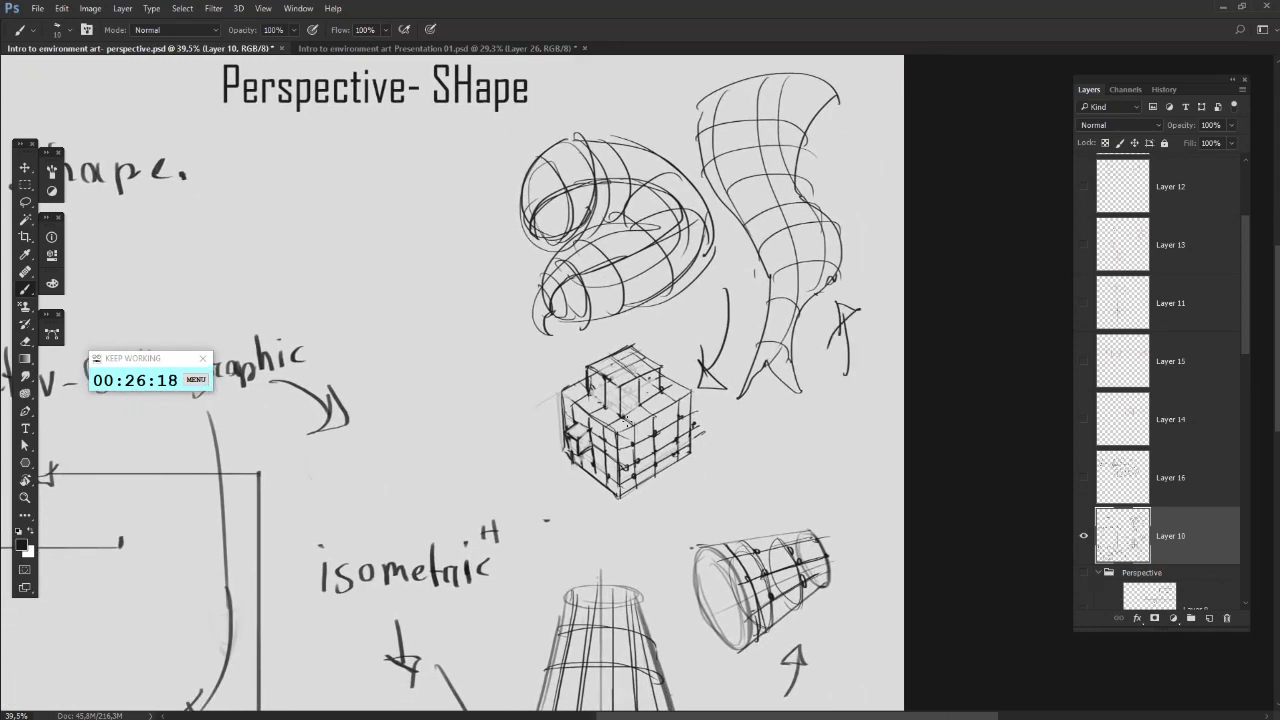
pyautogui.keyDown('ctrl'); pyautogui.click(793, 340); pyautogui.keyUp('ctrl')
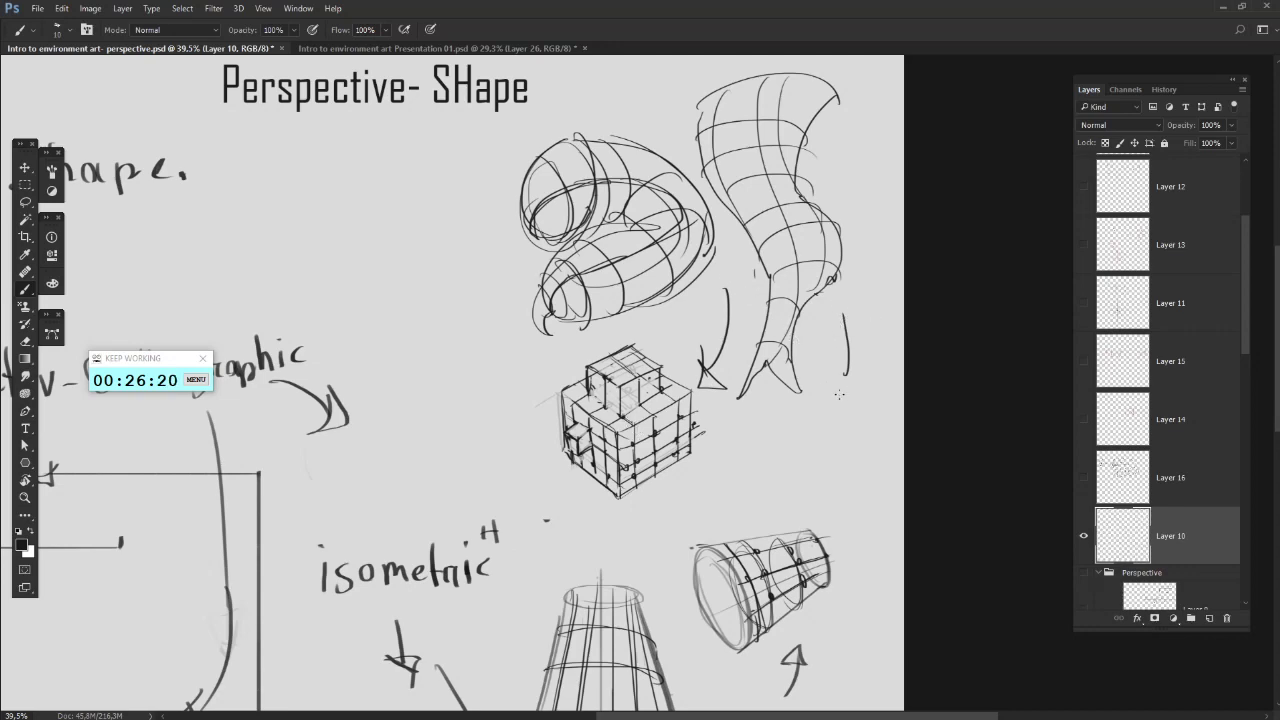
pyautogui.hotkey('ctrl', 'z')
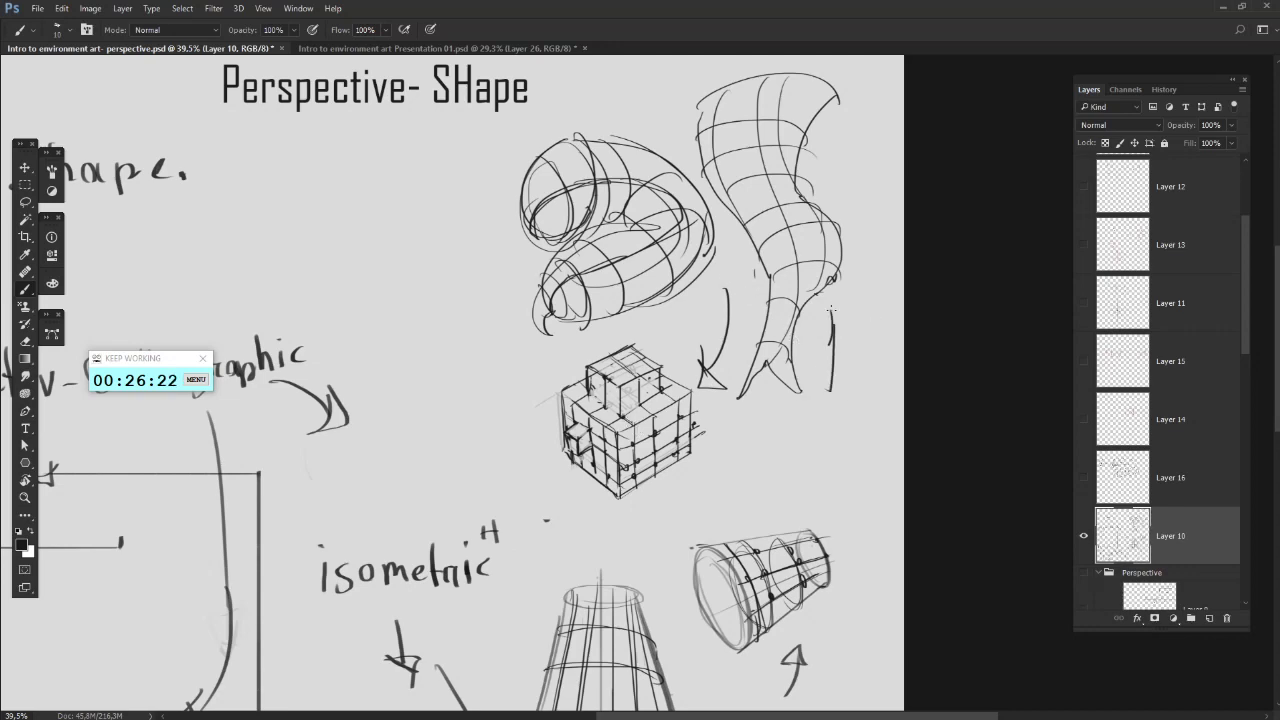
pyautogui.moveTo(580, 393); pyautogui.dragTo(689, 439)
# - Switch to the Blender window
pyautogui.hotkey('alt', 'Tab')
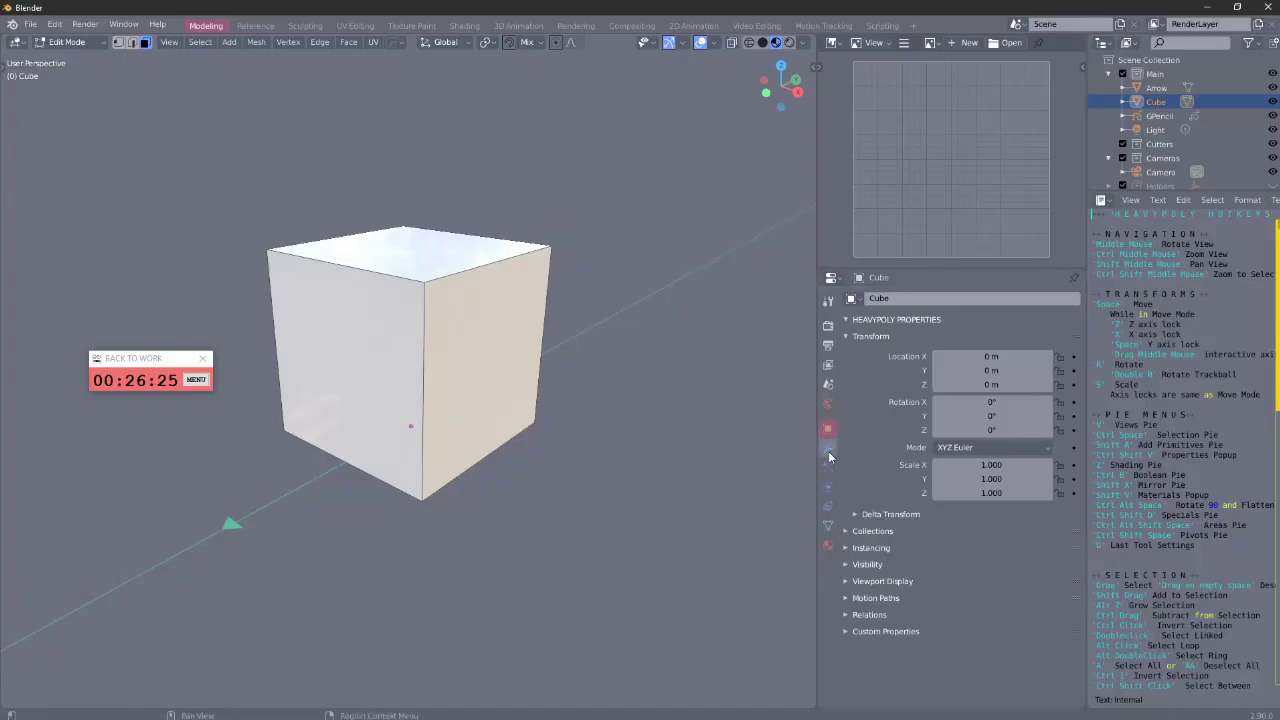
# - Orbit around the cube and display the viewport's mesh editing tools
pyautogui.moveTo(517, 275)
pyautogui.mouseDown()
pyautogui.moveTo(575, 282)
pyautogui.moveTo(508, 276)
pyautogui.mouseUp()
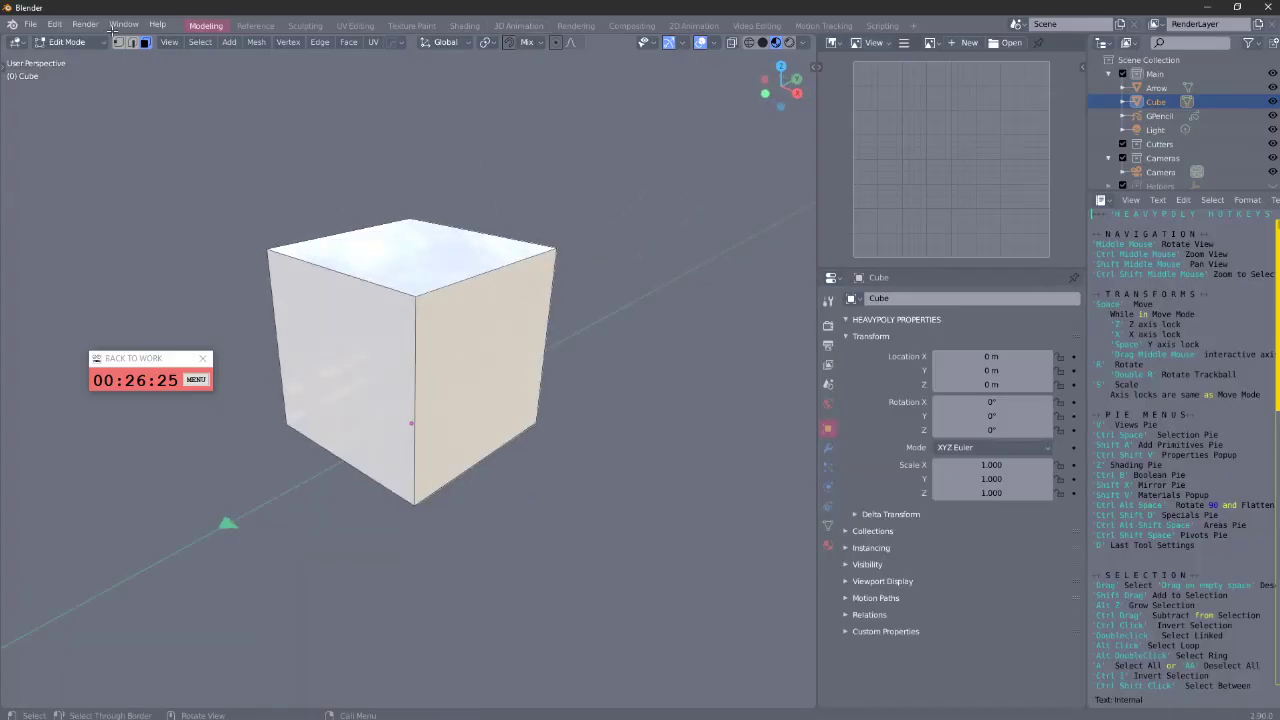
pyautogui.click(68, 43)
pyautogui.moveTo(521, 216); pyautogui.dragTo(427, 321)
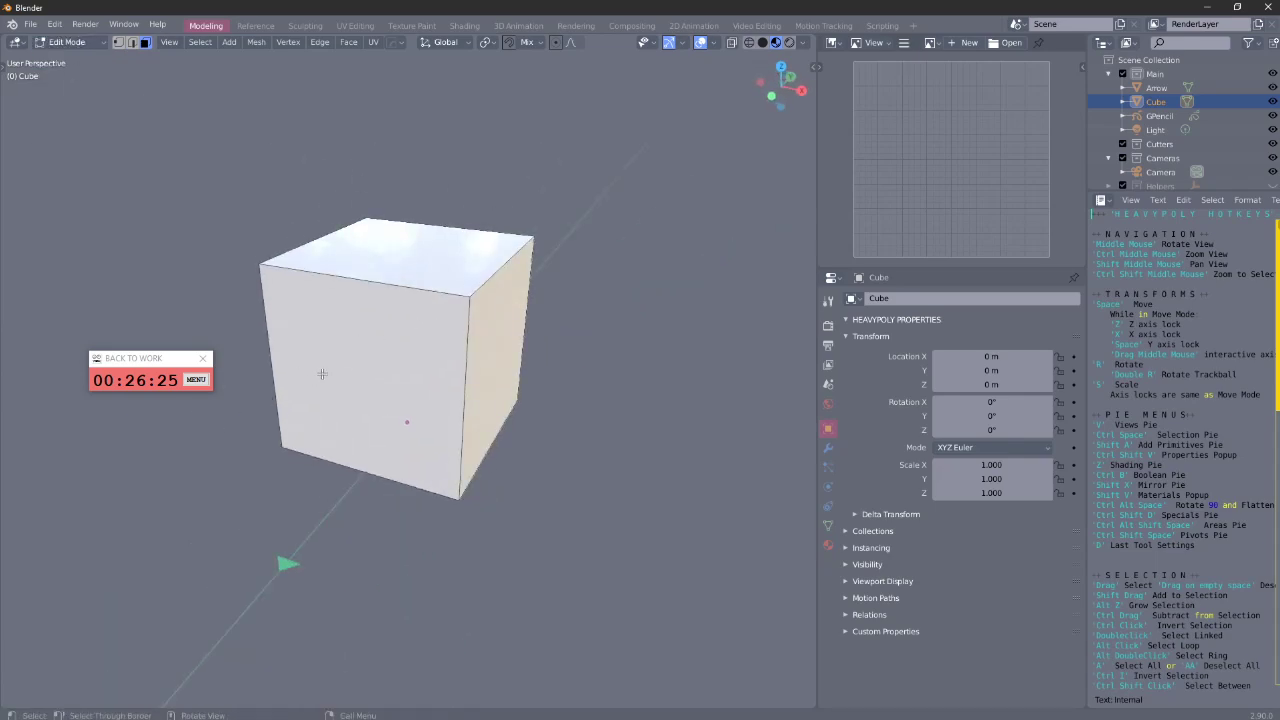
pyautogui.moveTo(320, 366); pyautogui.dragTo(369, 291)
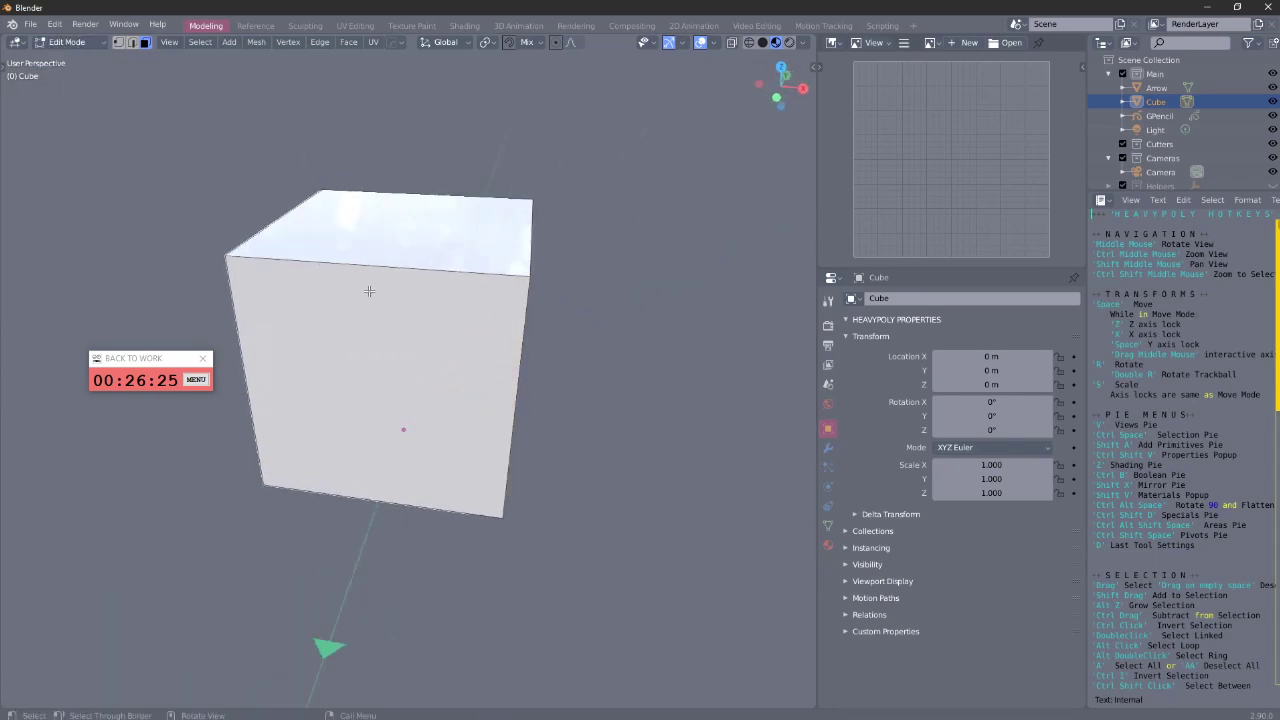
pyautogui.click(6, 66)
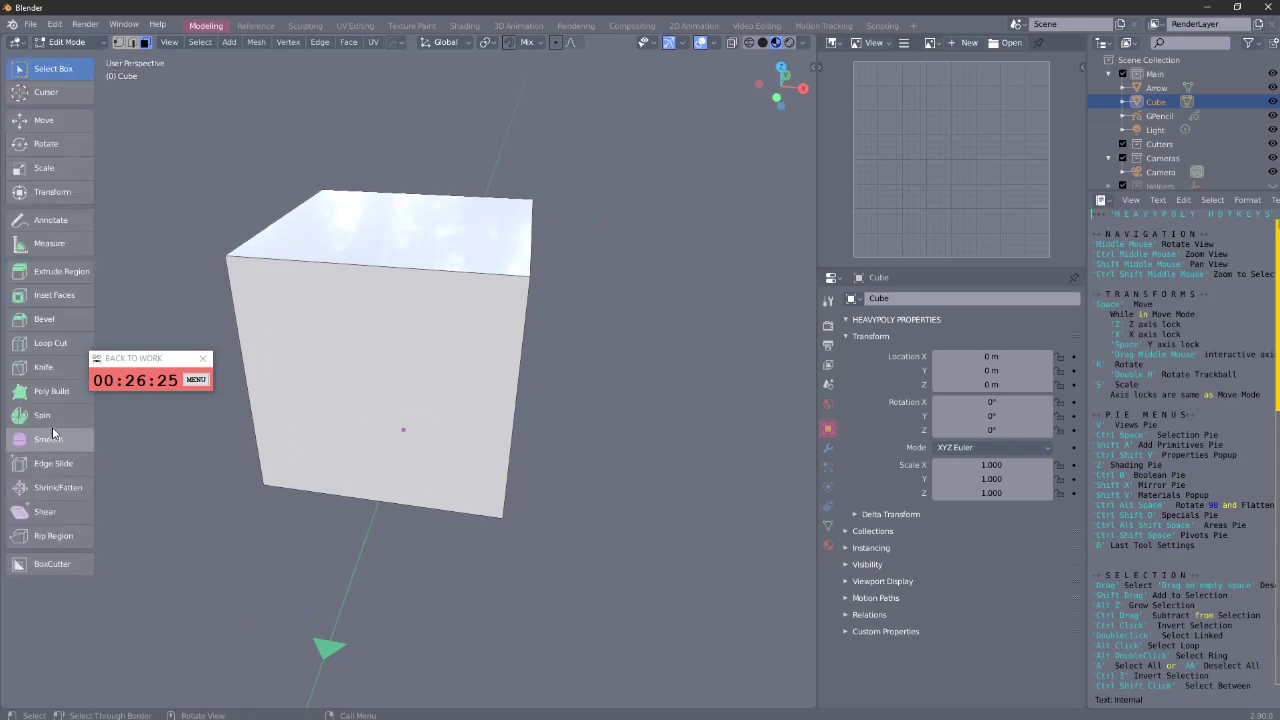
# - Try to cut a horizontal edge loop around the cube with the Loop Cut tool and undo it
pyautogui.click(48, 342)
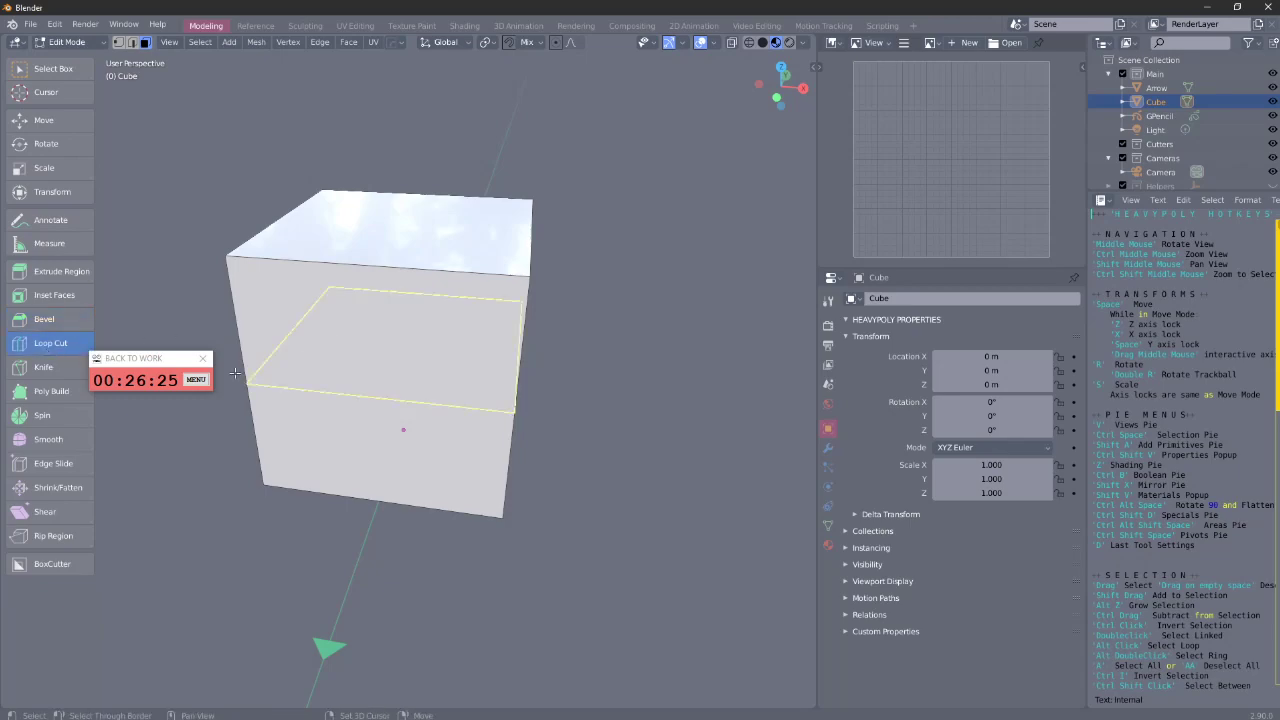
pyautogui.scroll(3, 256, 370)
pyautogui.scroll(-3, 256, 370)
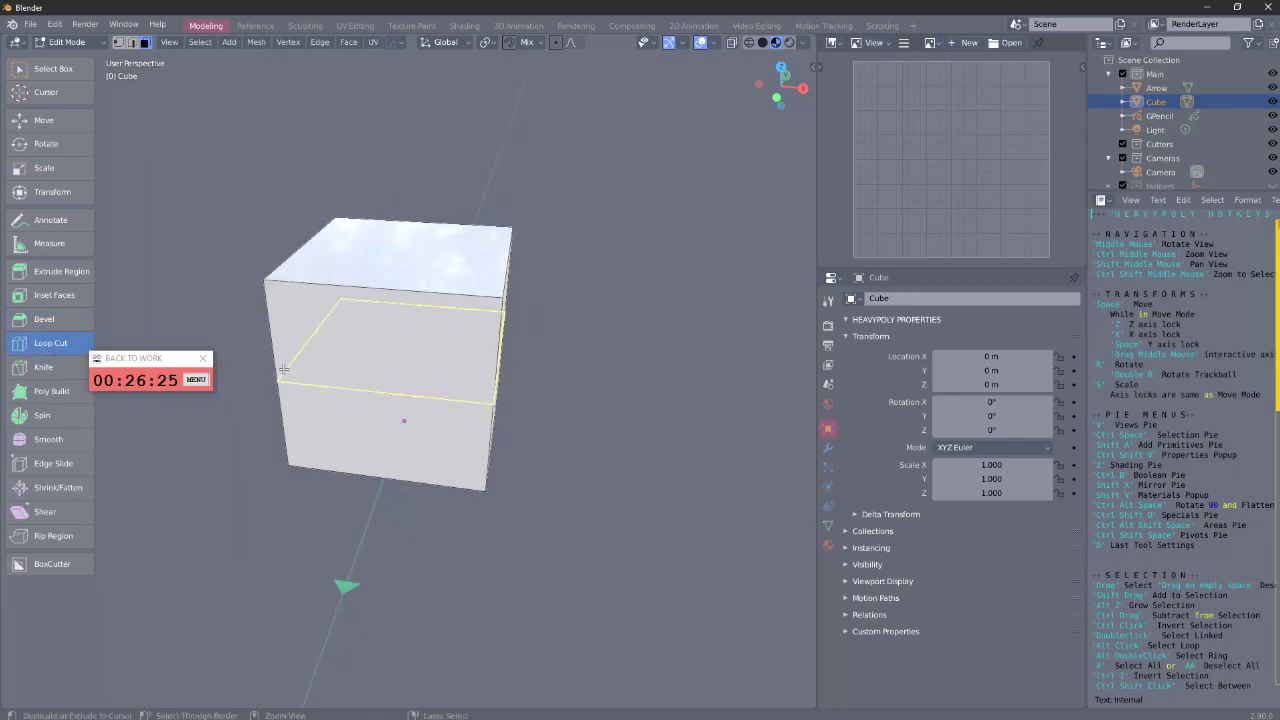
pyautogui.moveTo(284, 370); pyautogui.dragTo(430, 398)
pyautogui.hotkey('ctrl', 'z')
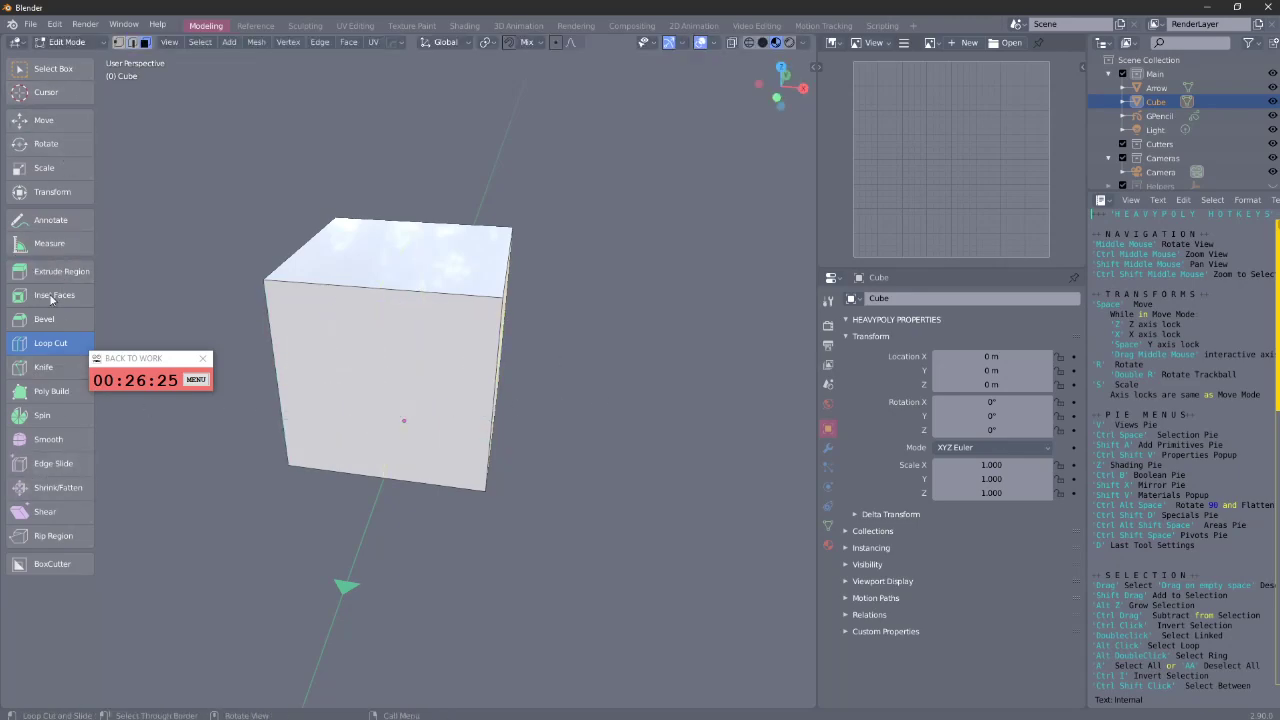
# - Activate the Move tool and bring the cube back into Edit Mode
pyautogui.click(20, 120)
pyautogui.press('Tab')
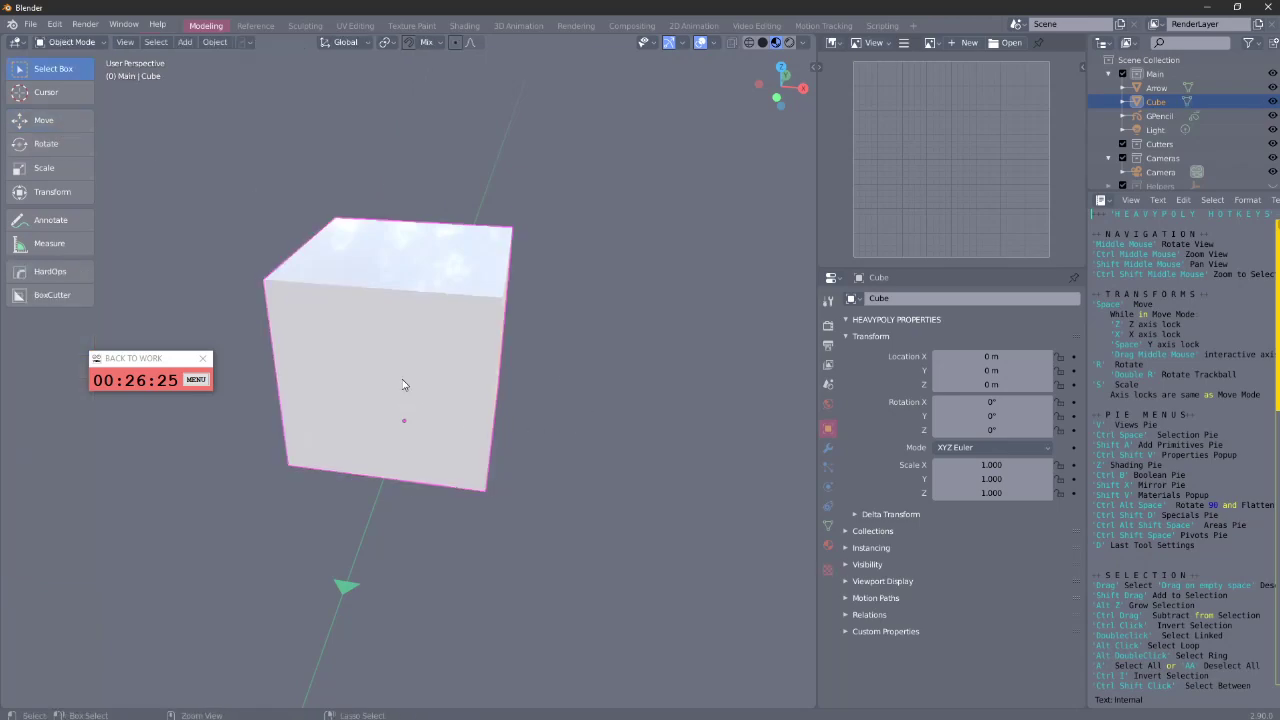
pyautogui.click(70, 42)
pyautogui.click(75, 76)
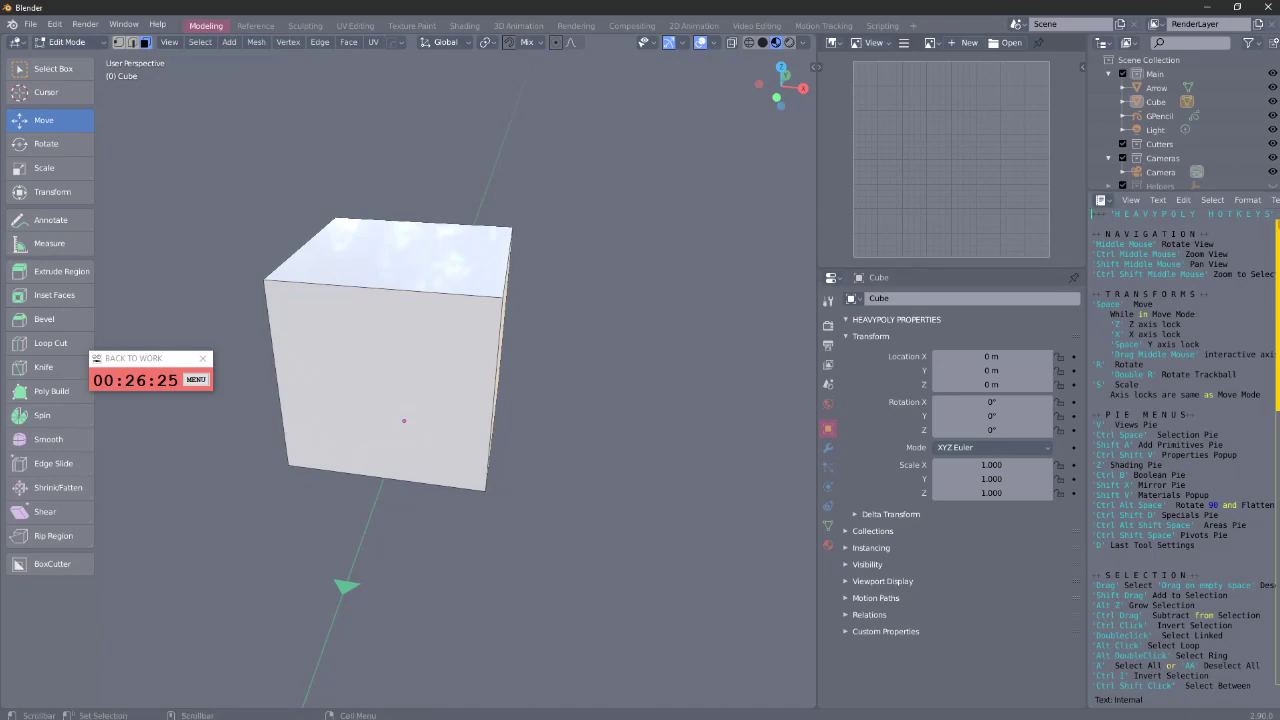
# - Look up the loop cut hotkey in the notes and add three evenly spaced horizontal loop cuts around the cube
pyautogui.scroll(-4, 1133, 560)
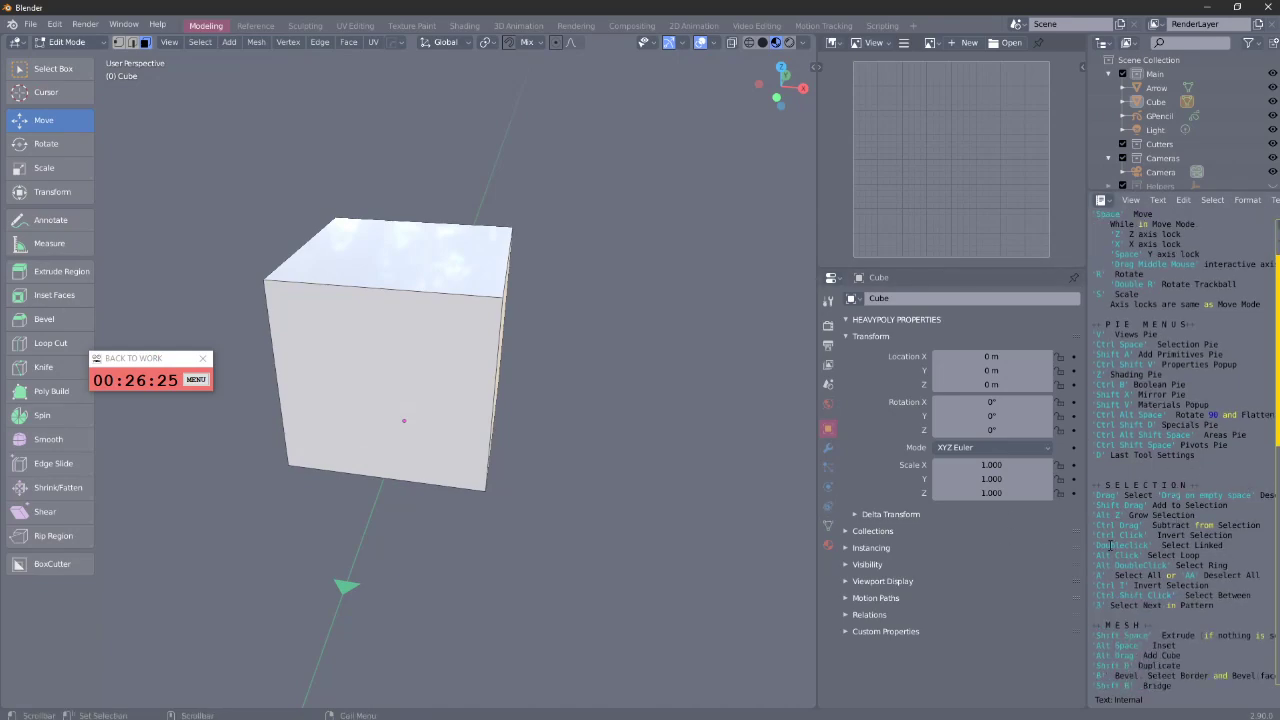
pyautogui.scroll(-4, 1135, 555)
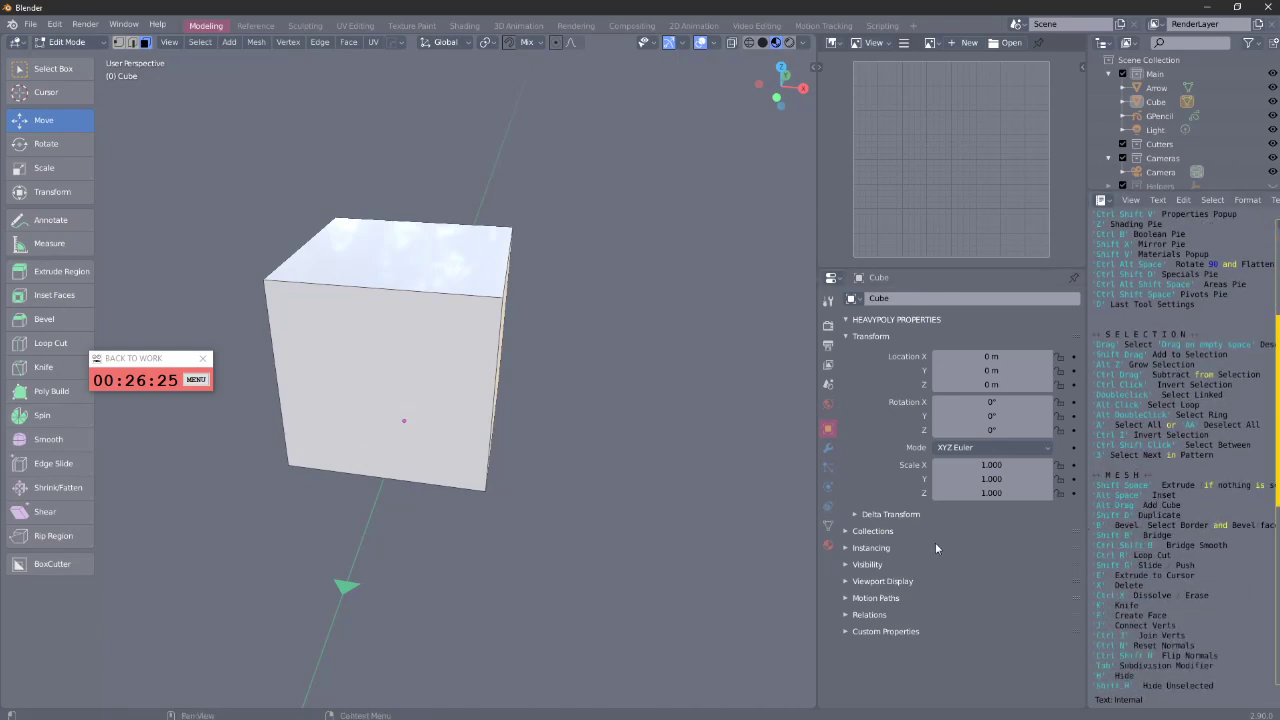
pyautogui.press('shift')
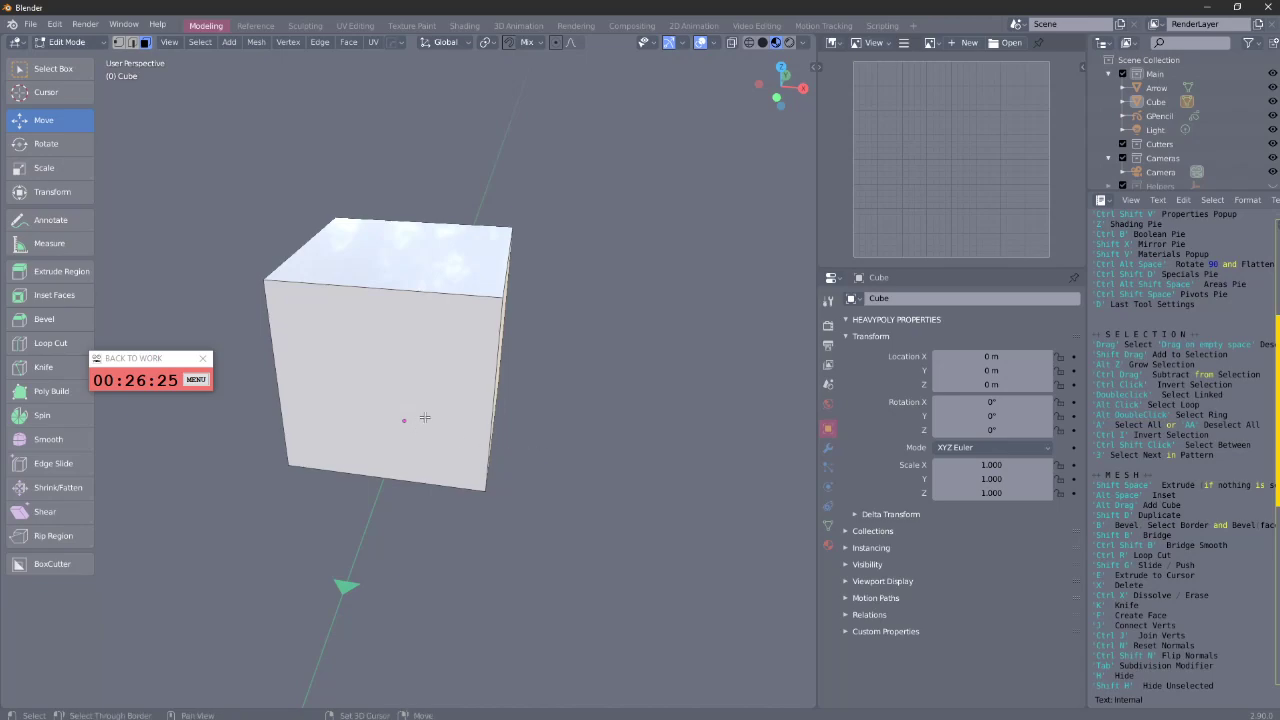
pyautogui.hotkey('ctrl', 'r')
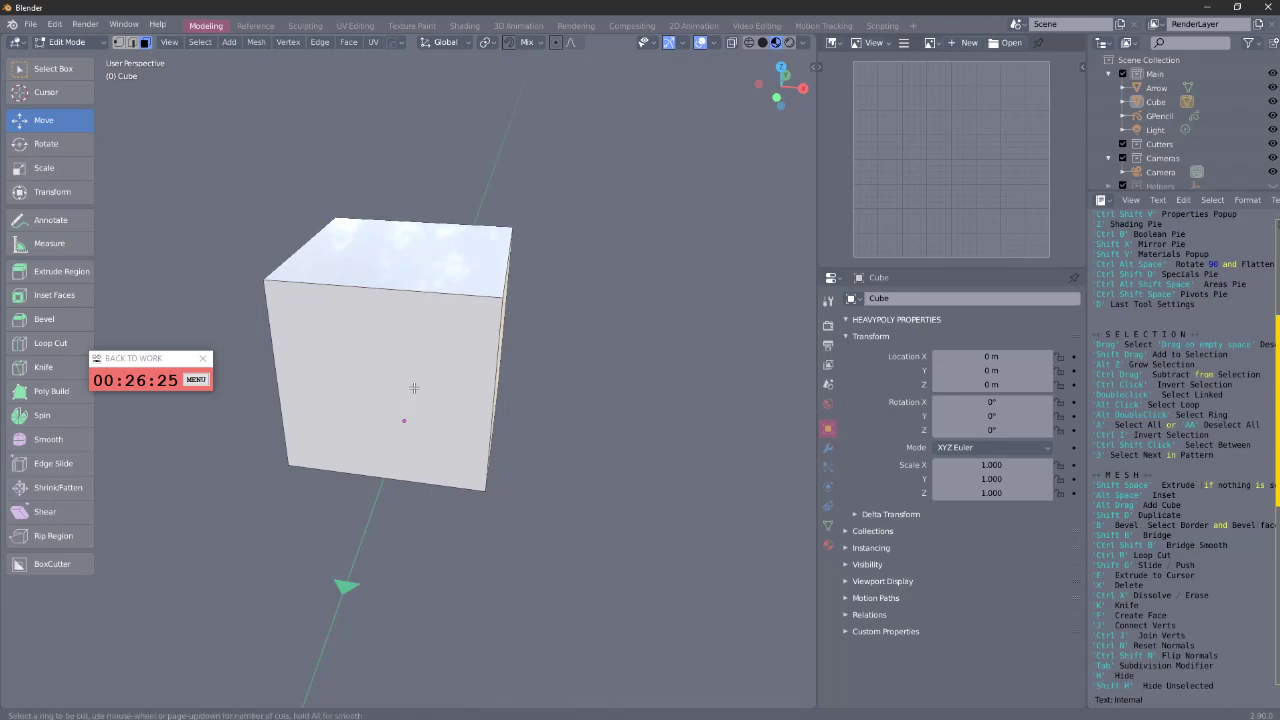
pyautogui.scroll(2, 414, 388)
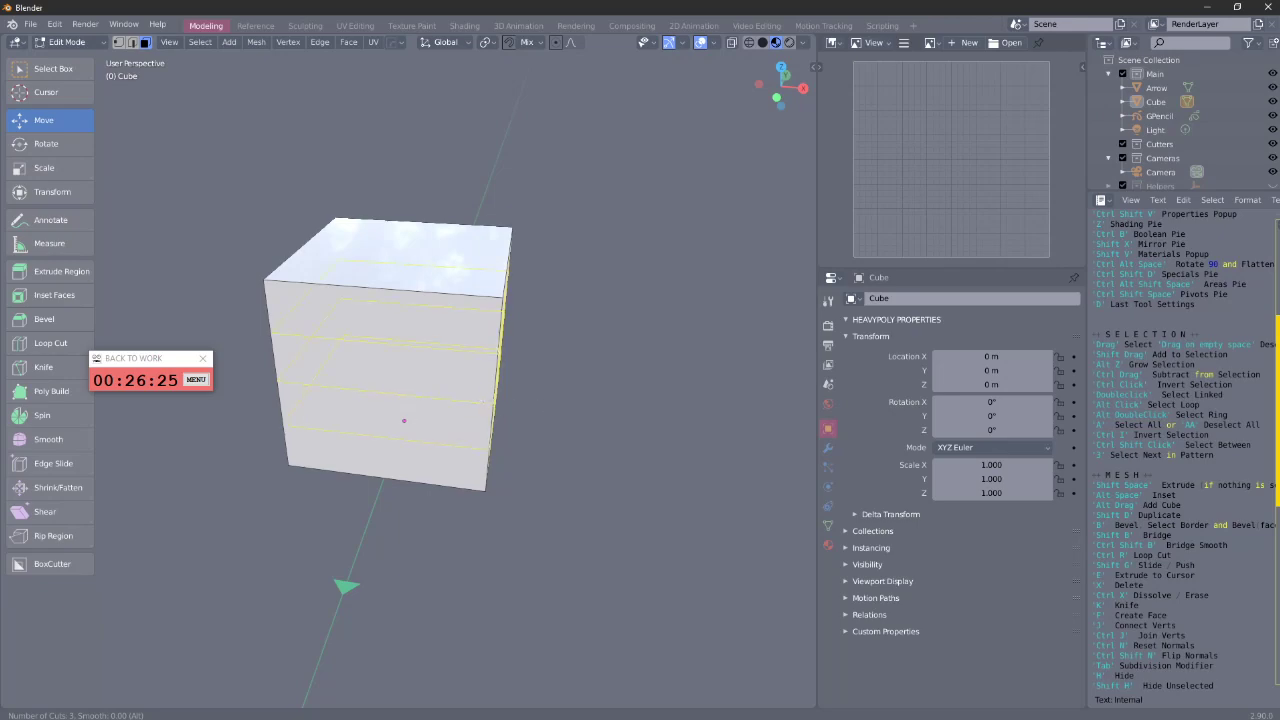
pyautogui.click(480, 401)
pyautogui.rightClick(480, 401)
pyautogui.moveTo(606, 446); pyautogui.dragTo(738, 432)
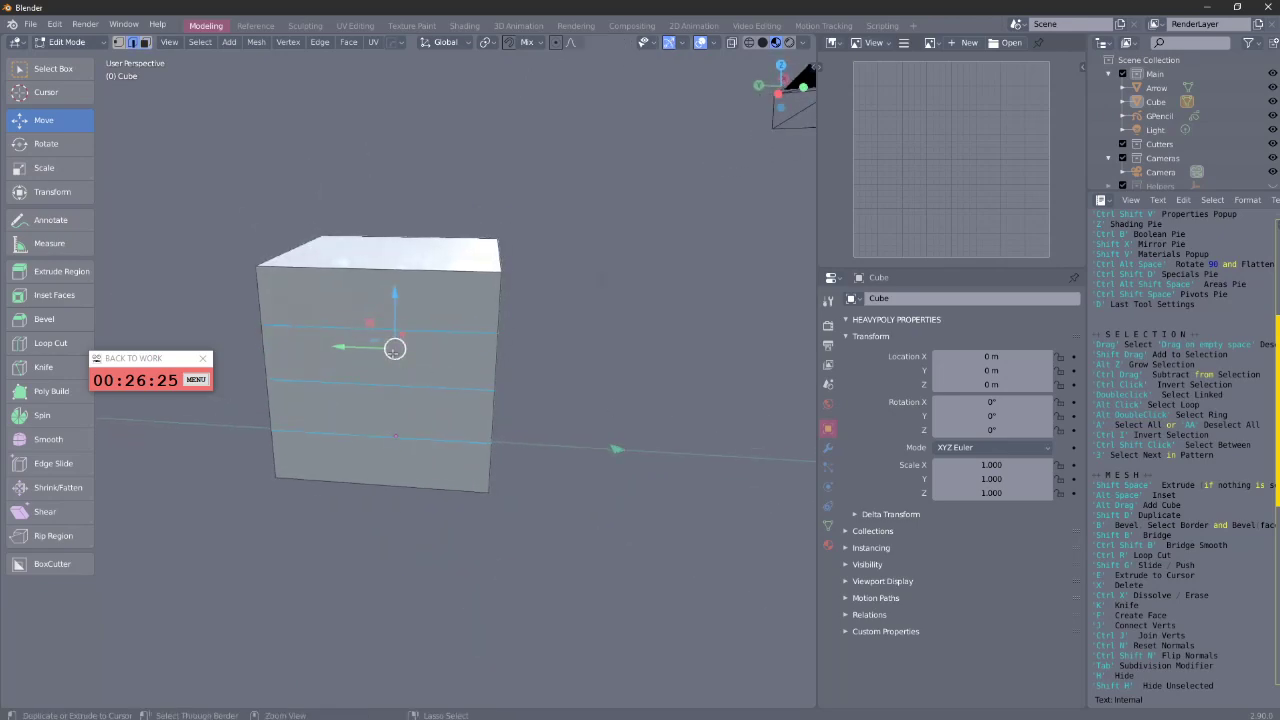
# - Add four evenly spaced vertical loop cuts across the cube's side face without sliding them
pyautogui.hotkey('ctrl', 'r')
pyautogui.scroll(3, 392, 354)
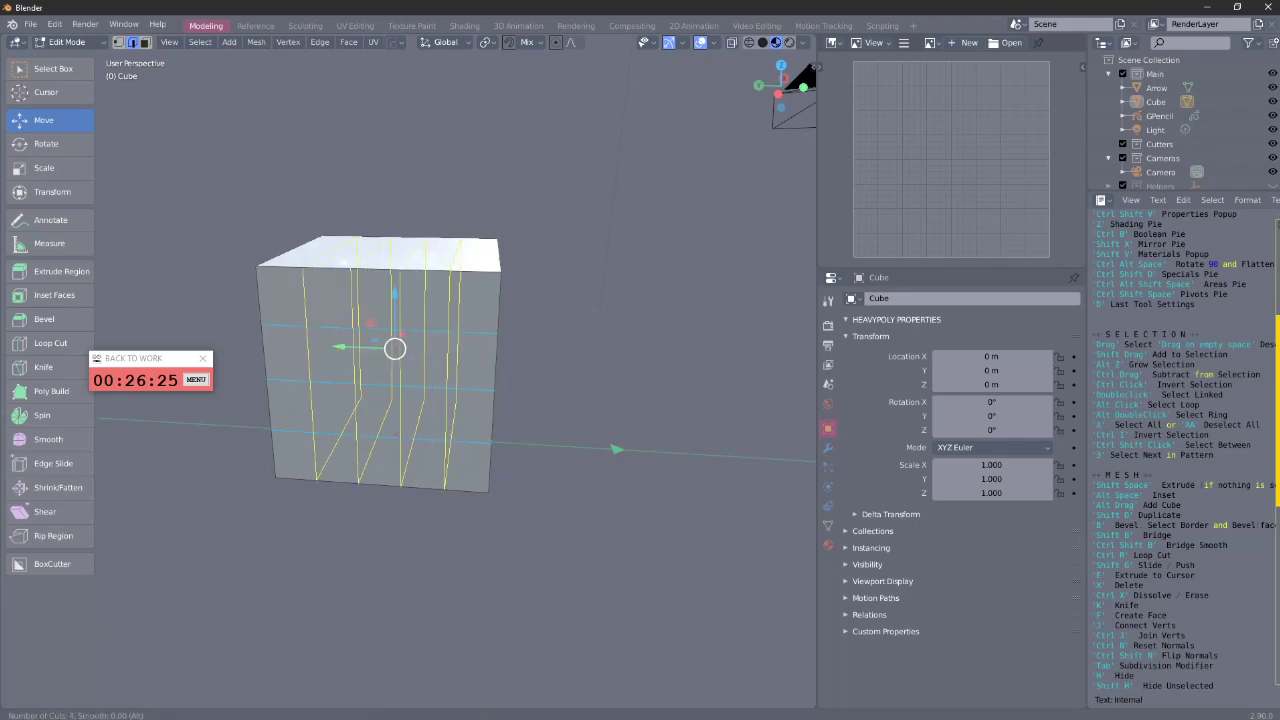
pyautogui.click(376, 372)
pyautogui.rightClick(376, 372)
pyautogui.moveTo(510, 390); pyautogui.dragTo(378, 389)
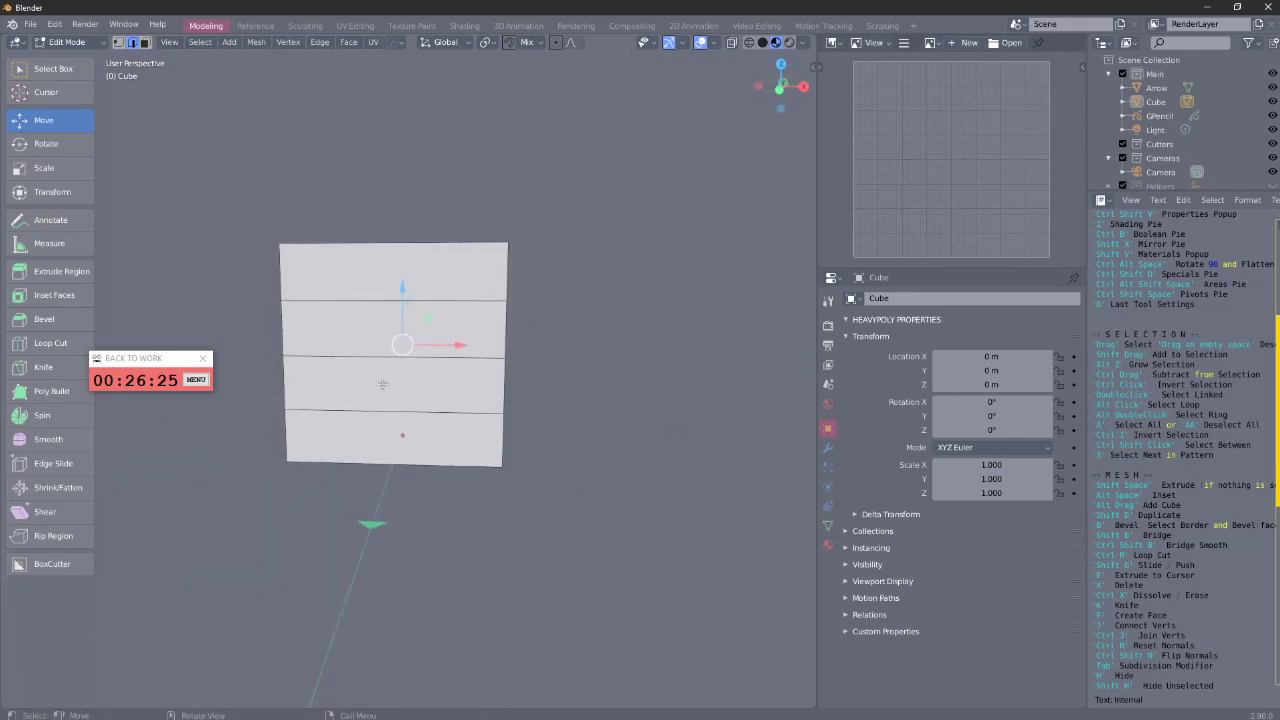
# - Add four evenly spaced vertical loop cuts across the adjacent uncut face to complete the cube's grid
pyautogui.scroll(1, 378, 389)
pyautogui.press('KP_2')
pyautogui.hotkey('ctrl', 'r')
pyautogui.scroll(3, 383, 390)
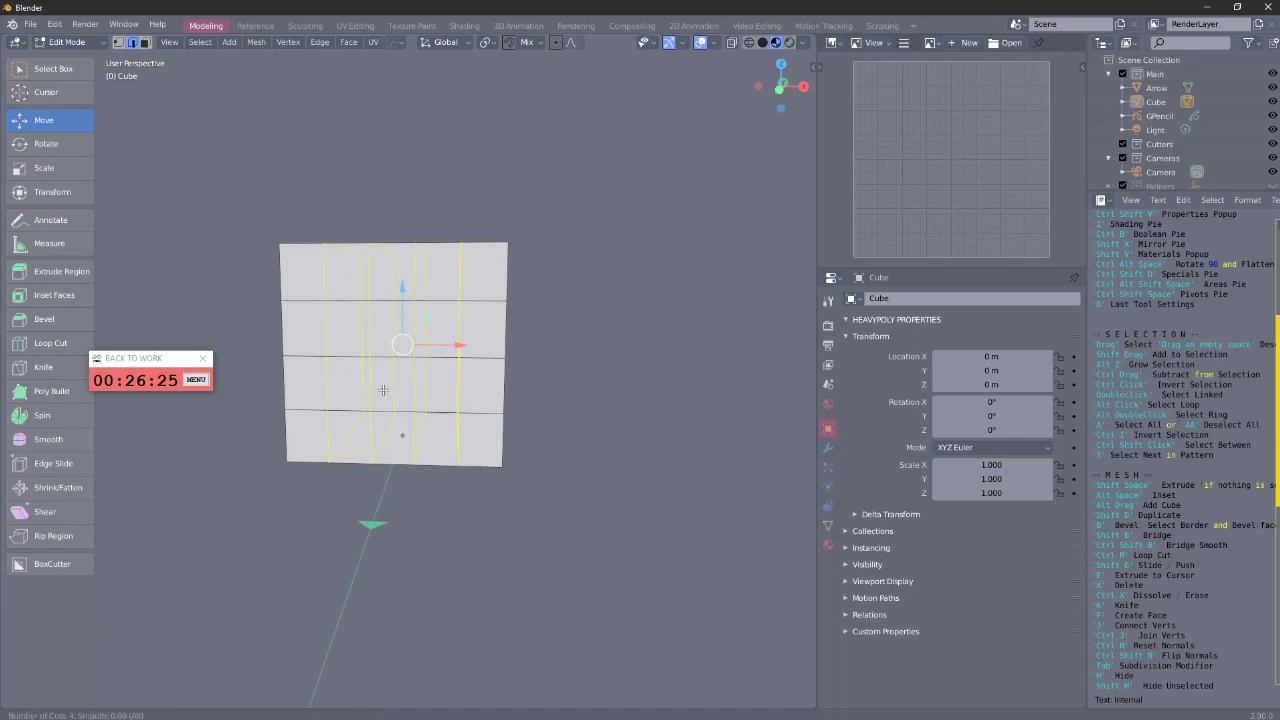
pyautogui.click(383, 390)
pyautogui.rightClick(383, 390)
pyautogui.moveTo(560, 440); pyautogui.dragTo(474, 406)
pyautogui.hotkey('ctrl', 'r')
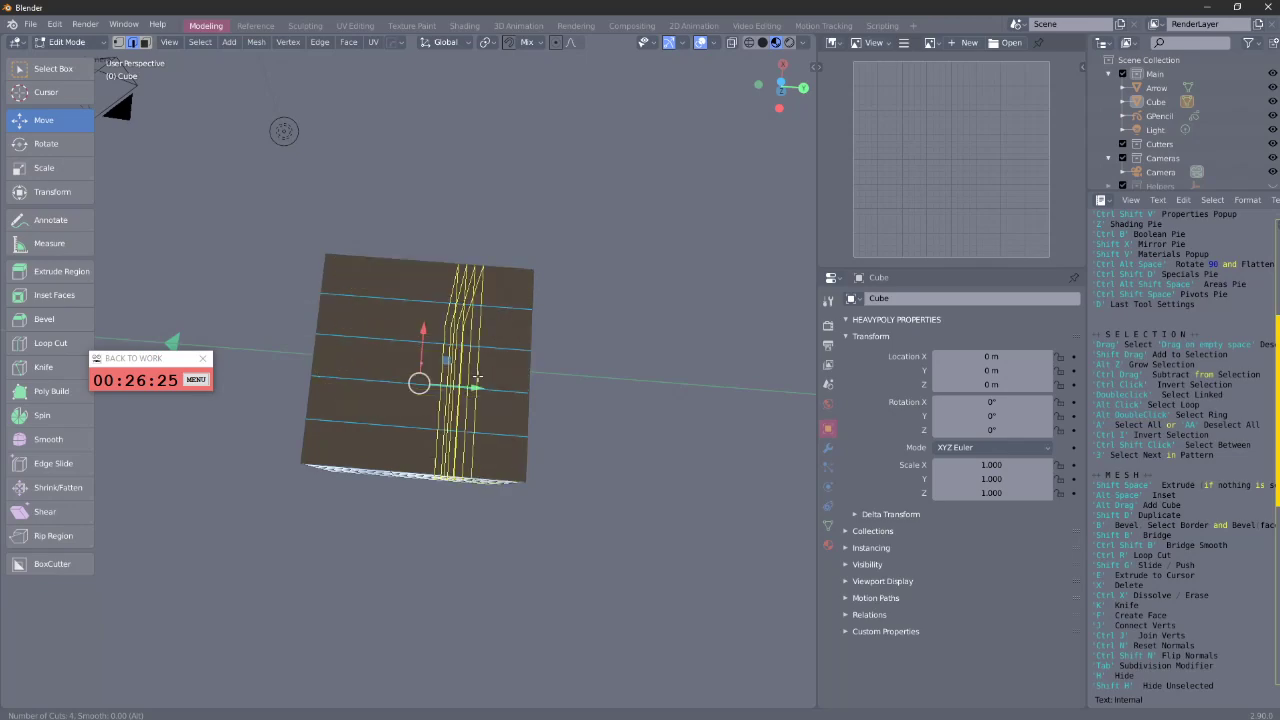
pyautogui.scroll(-2, 440, 440)
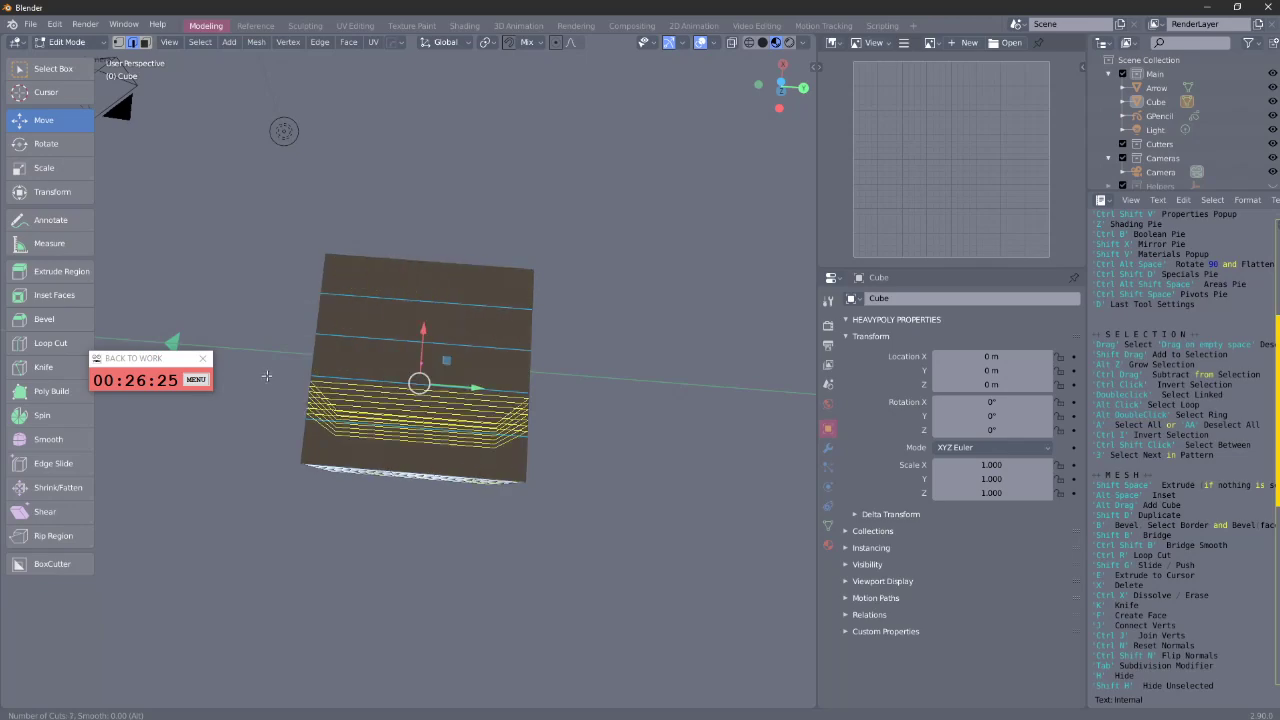
pyautogui.rightClick(650, 460)
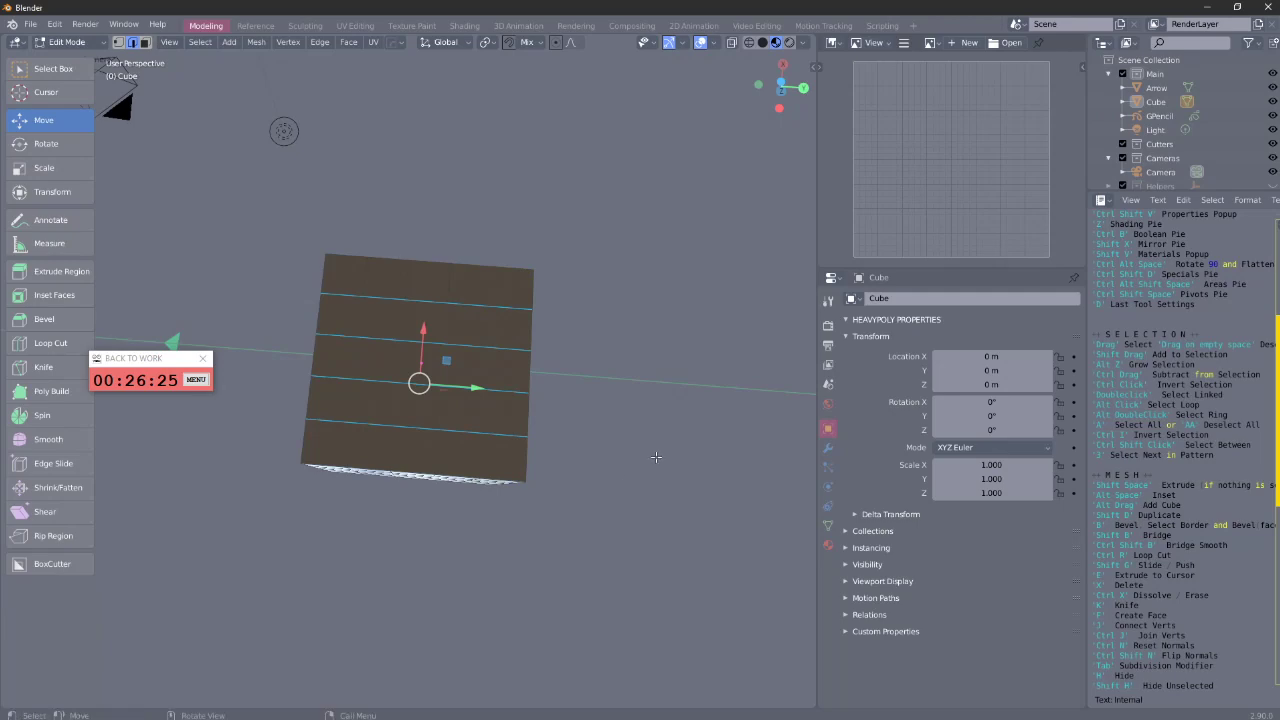
# - Clear the edge selection, activate the Extrude Region tool and inspect the gridded cube from several sides
pyautogui.click(720, 369)
pyautogui.moveTo(720, 369); pyautogui.dragTo(600, 455)
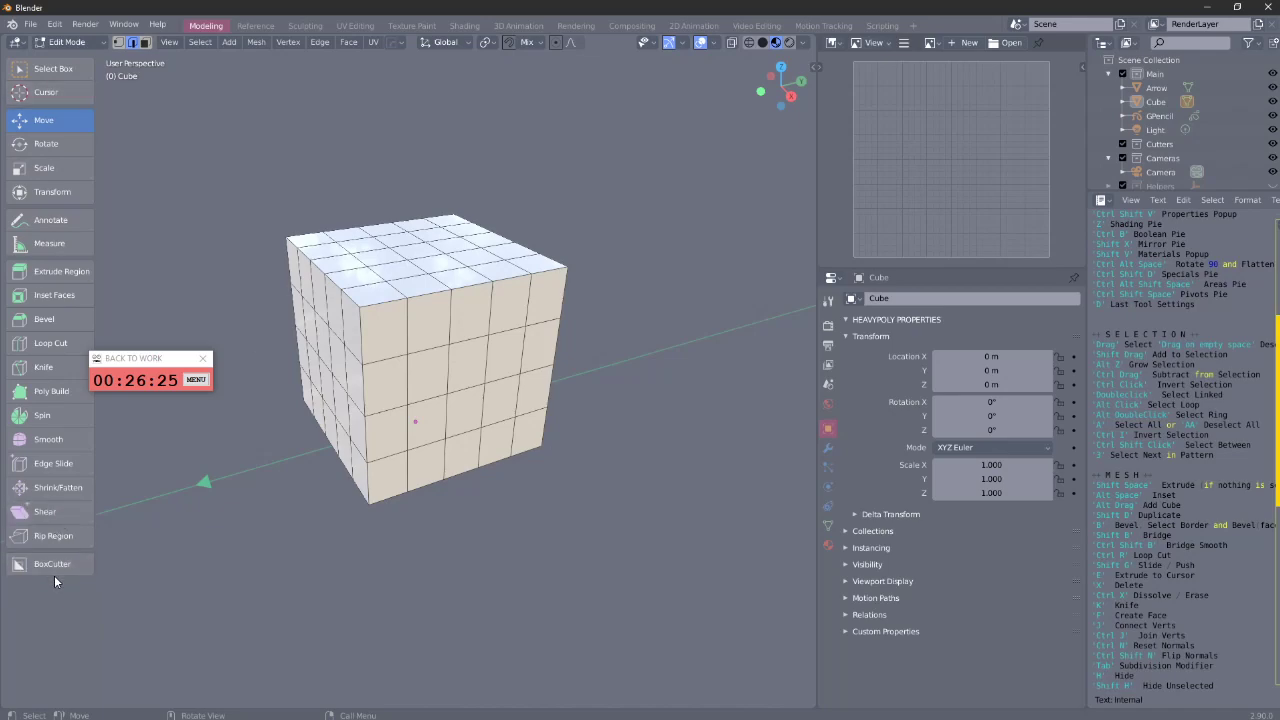
pyautogui.click(57, 274)
pyautogui.moveTo(546, 347); pyautogui.dragTo(574, 346)
pyautogui.moveTo(354, 298); pyautogui.dragTo(311, 364)
pyautogui.moveTo(405, 318); pyautogui.dragTo(574, 354)
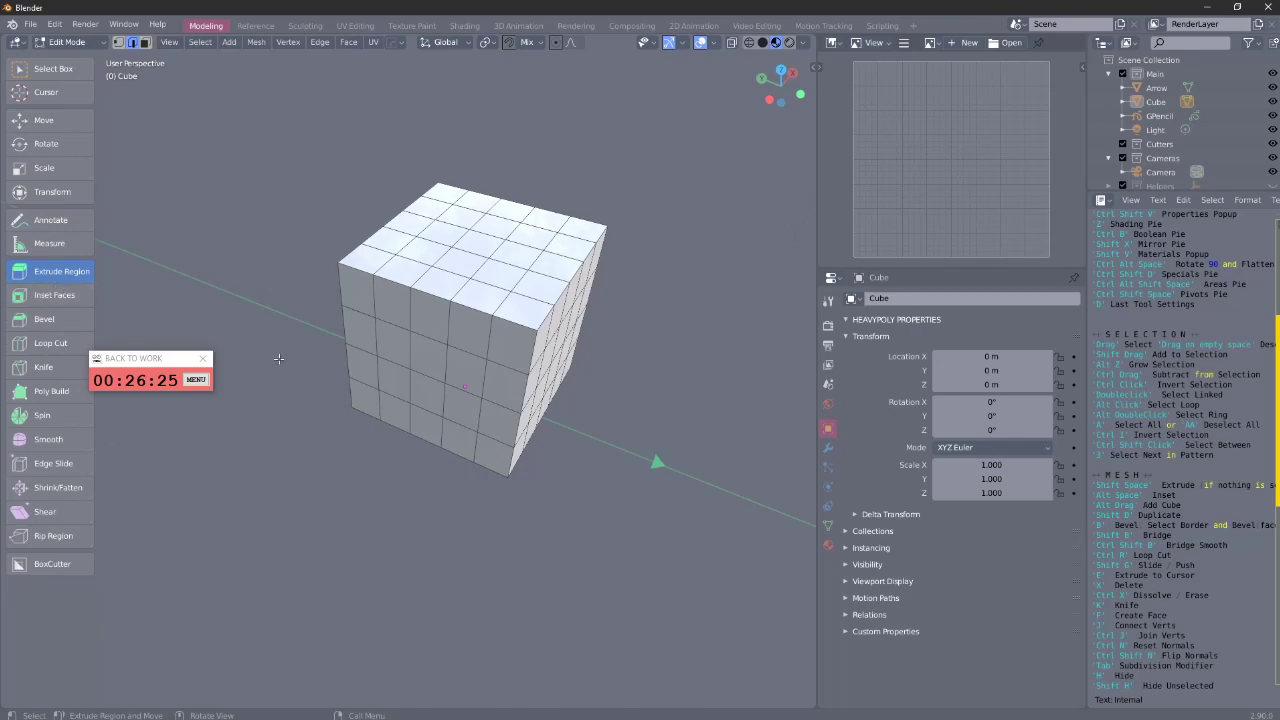
pyautogui.moveTo(383, 380); pyautogui.dragTo(427, 380)
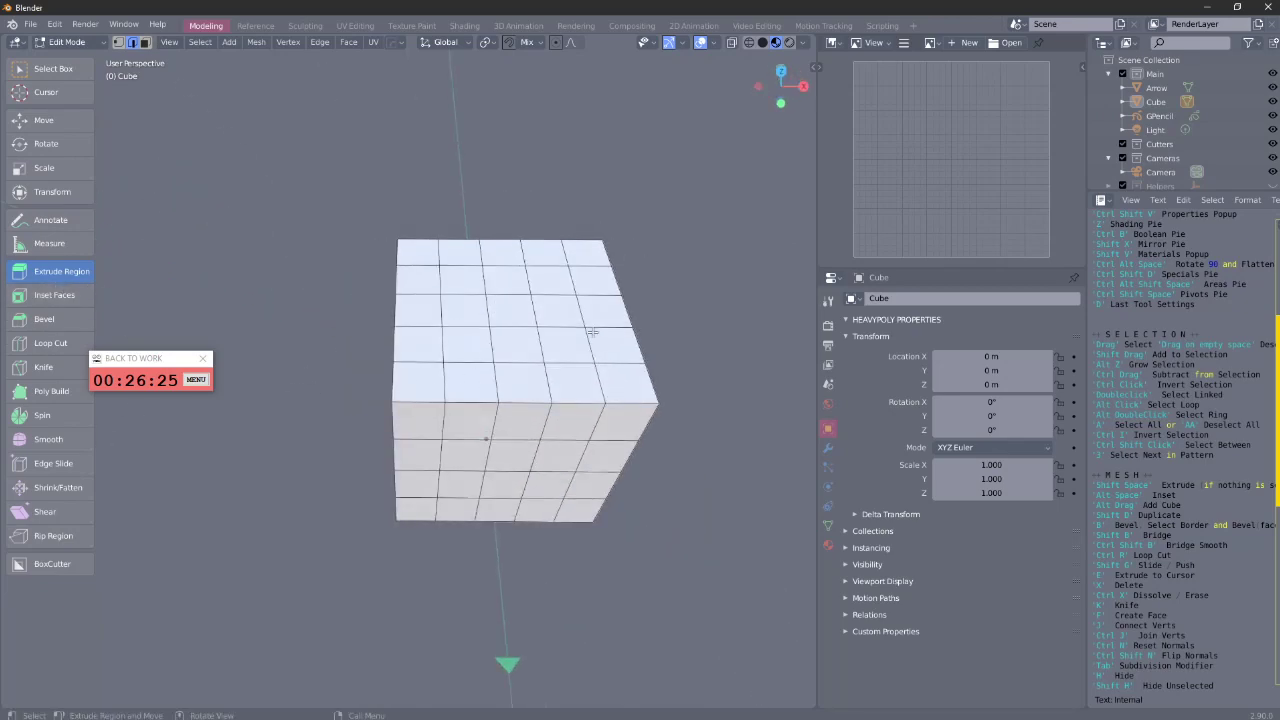
pyautogui.moveTo(697, 363); pyautogui.dragTo(625, 350)
pyautogui.moveTo(555, 370); pyautogui.dragTo(672, 342)
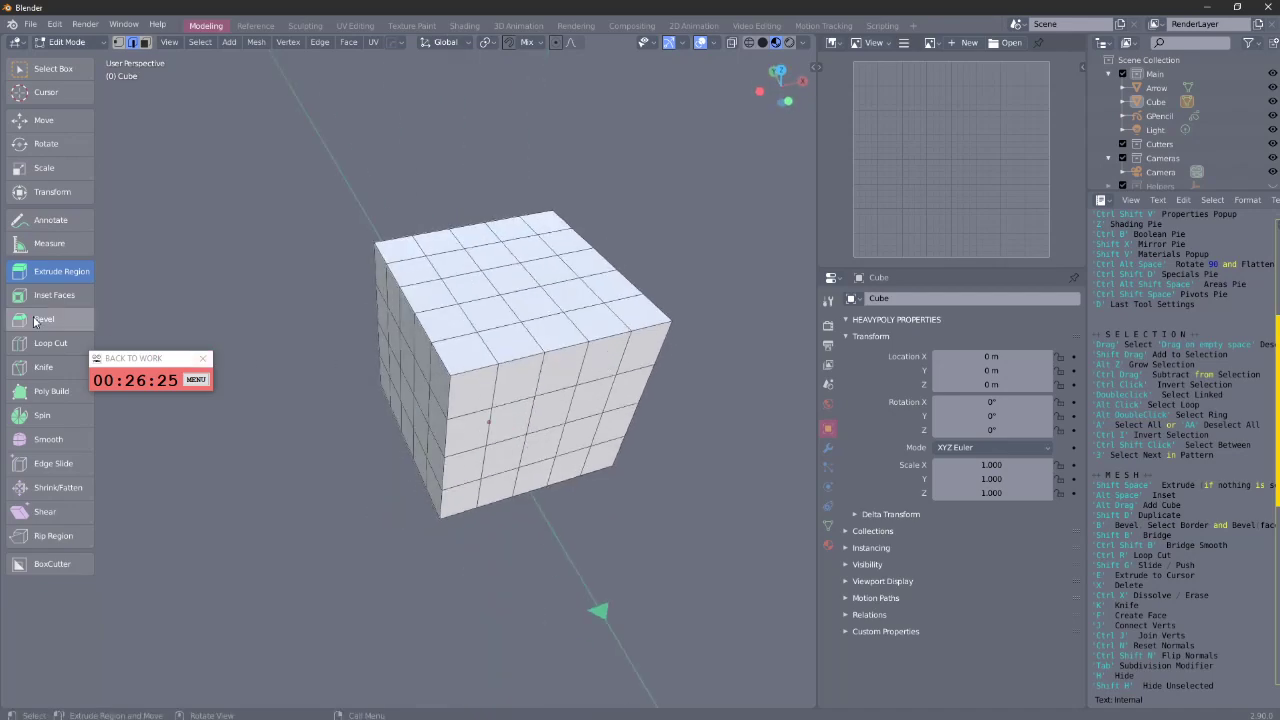
# - Try extruding a single edge outward from the cube's side and undo the extrusion
pyautogui.click(537, 298)
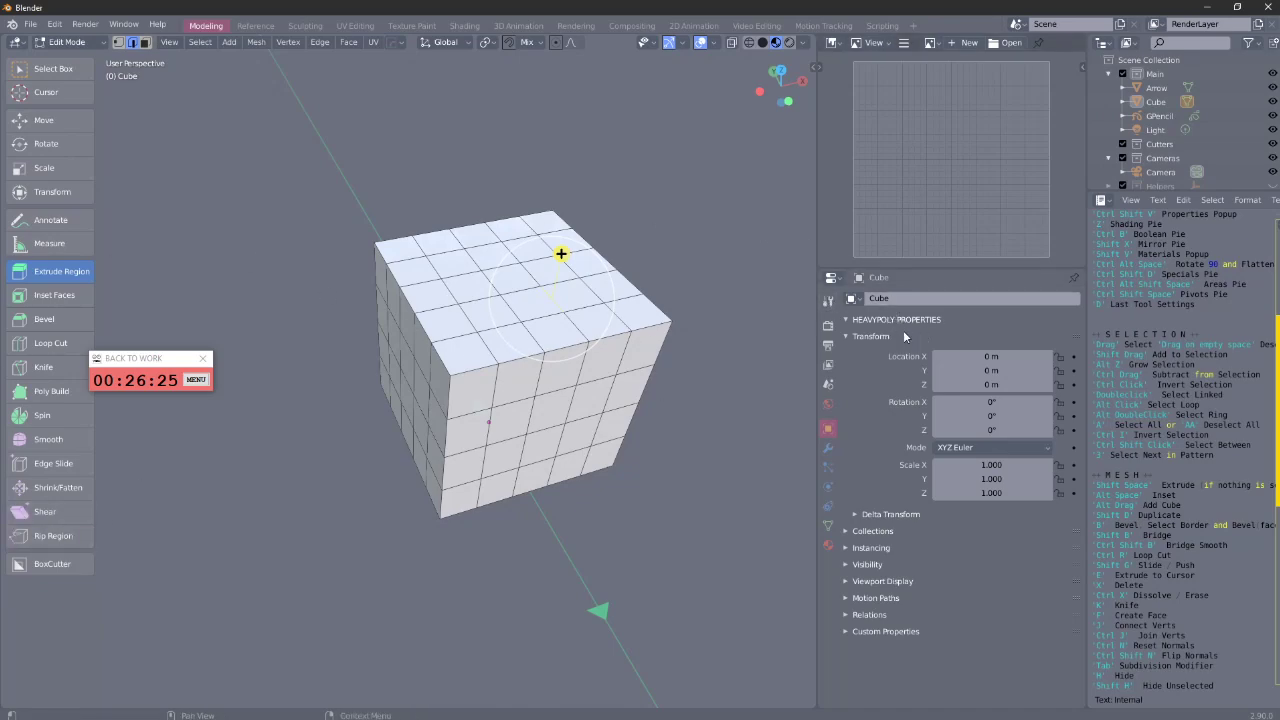
pyautogui.press('w')
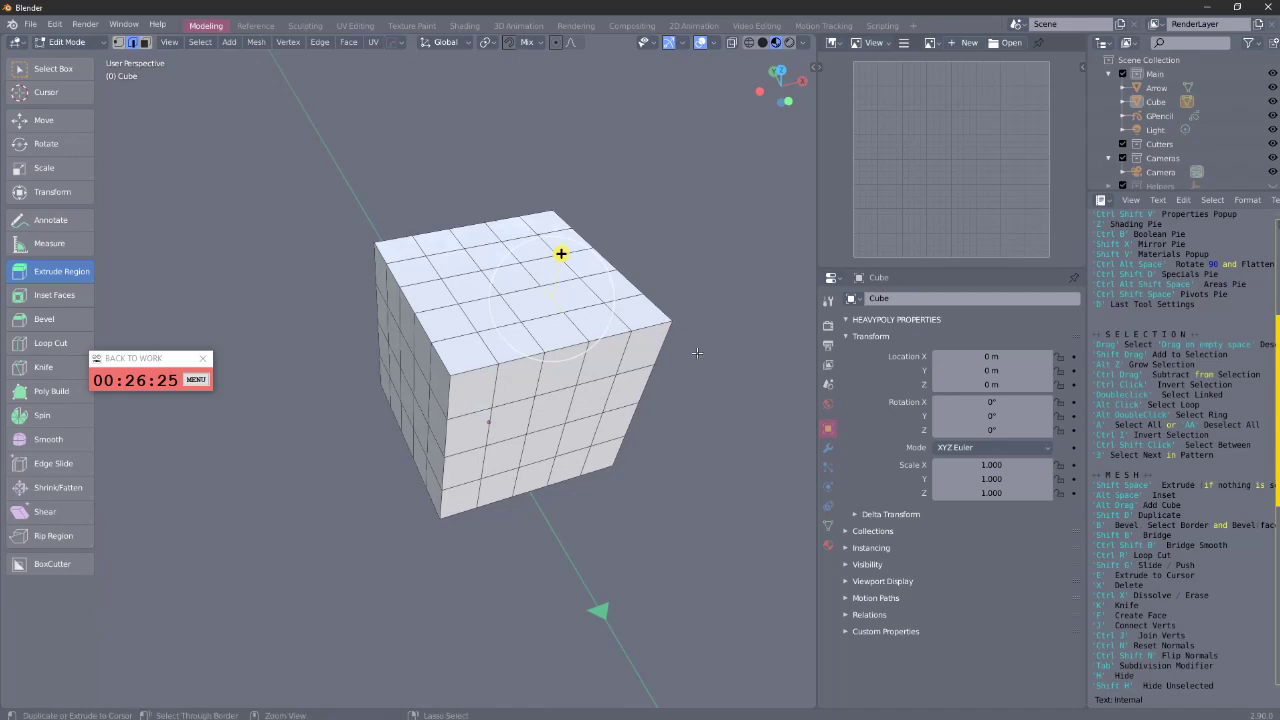
pyautogui.hotkey('ctrl', 'c')
pyautogui.click(684, 456)
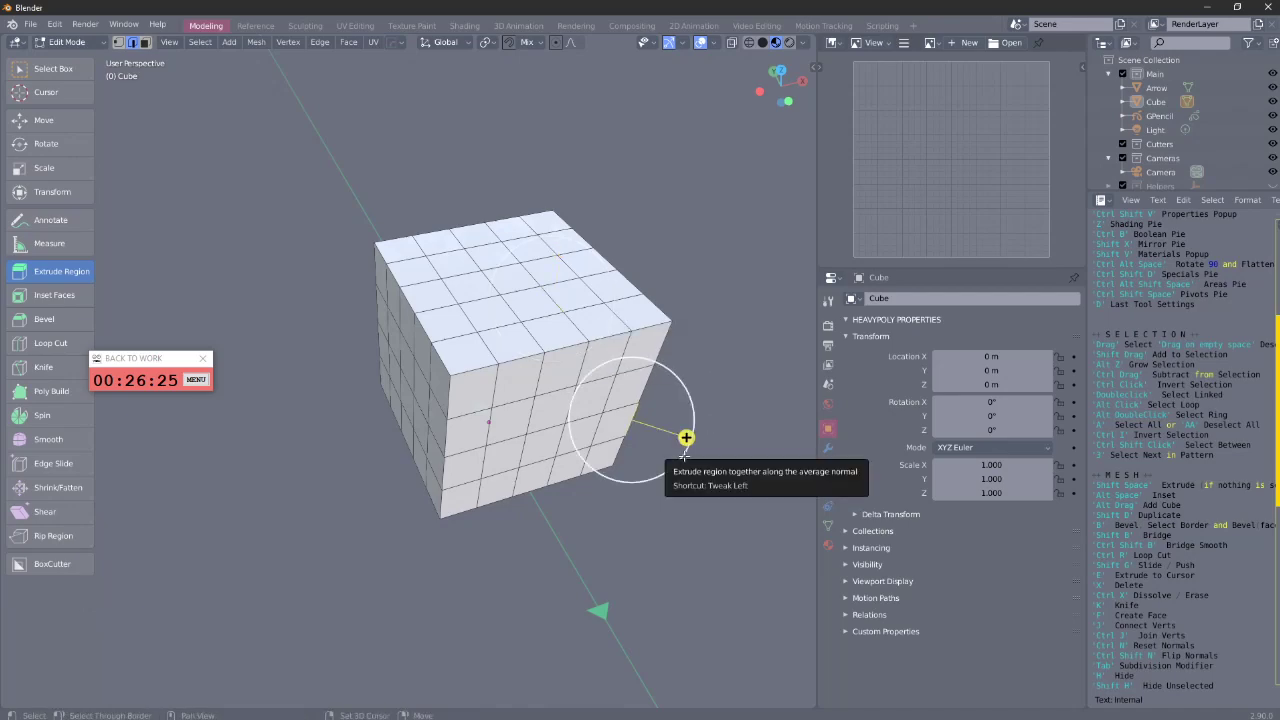
pyautogui.moveTo(648, 416); pyautogui.dragTo(743, 467)
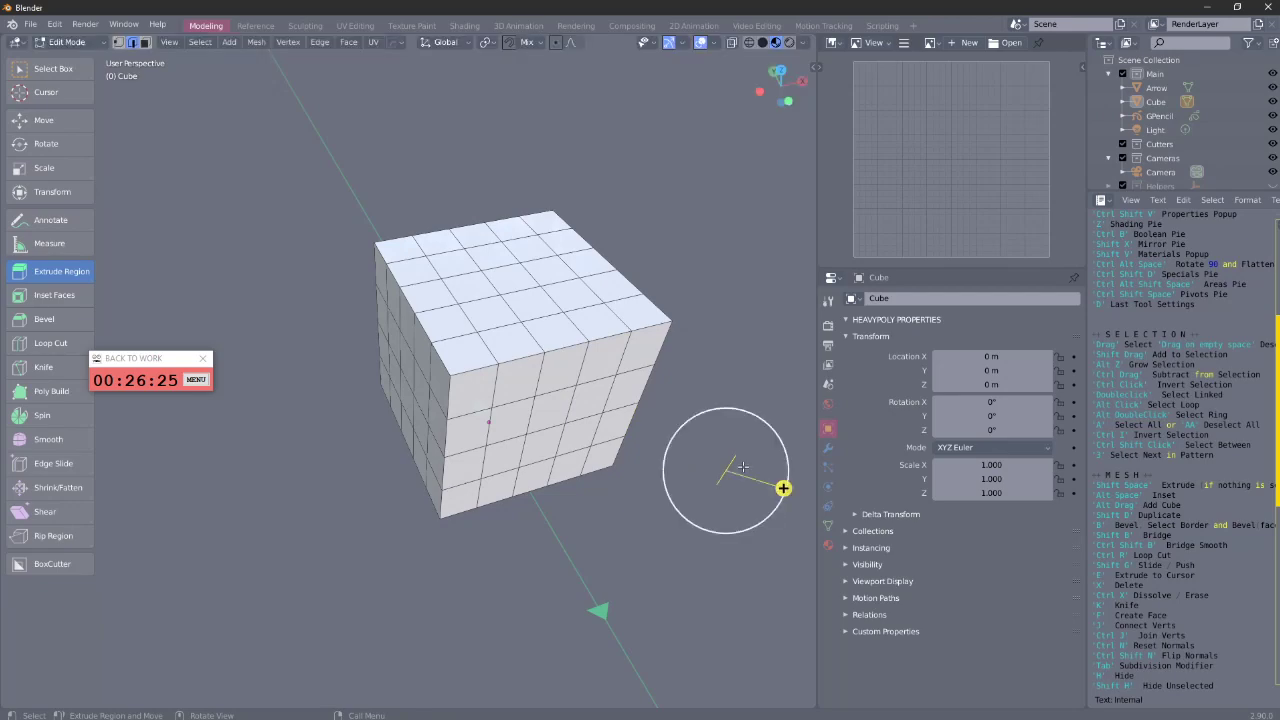
pyautogui.hotkey('ctrl', 'z')
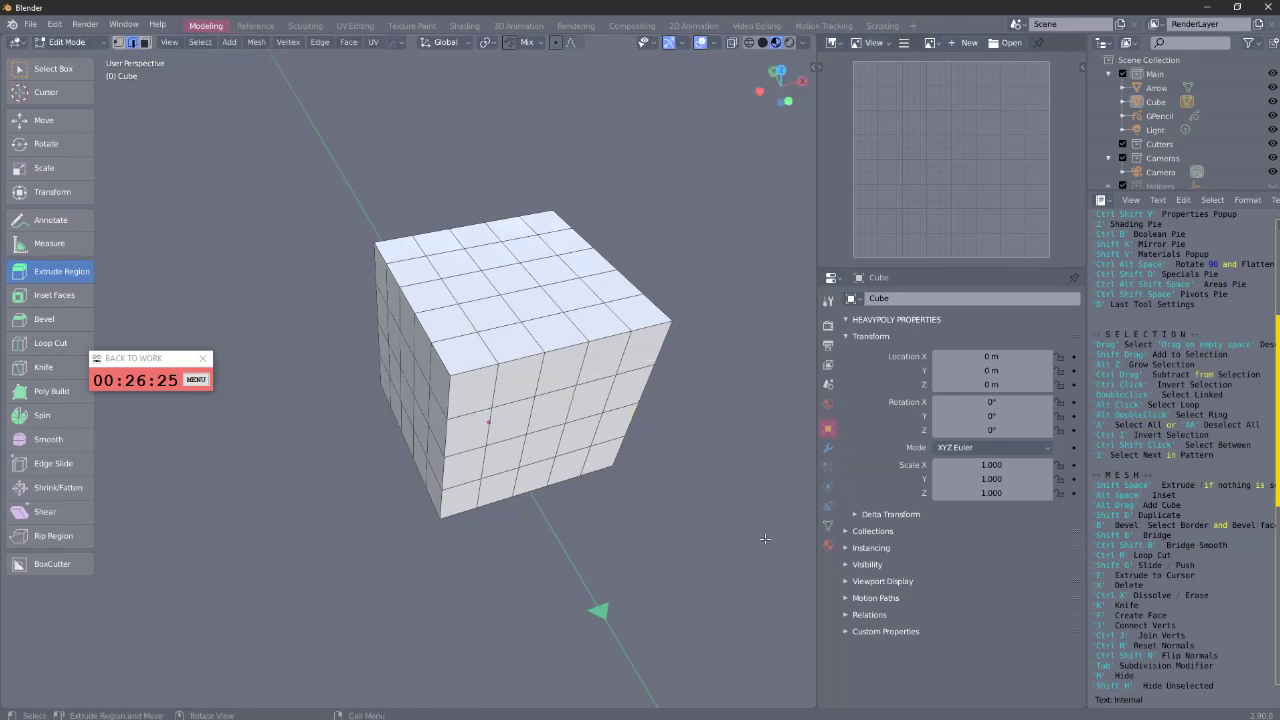
# - Look through the hotkey notes for the selection commands and switch the mesh selection mode to Face
pyautogui.scroll(1, 1143, 533)
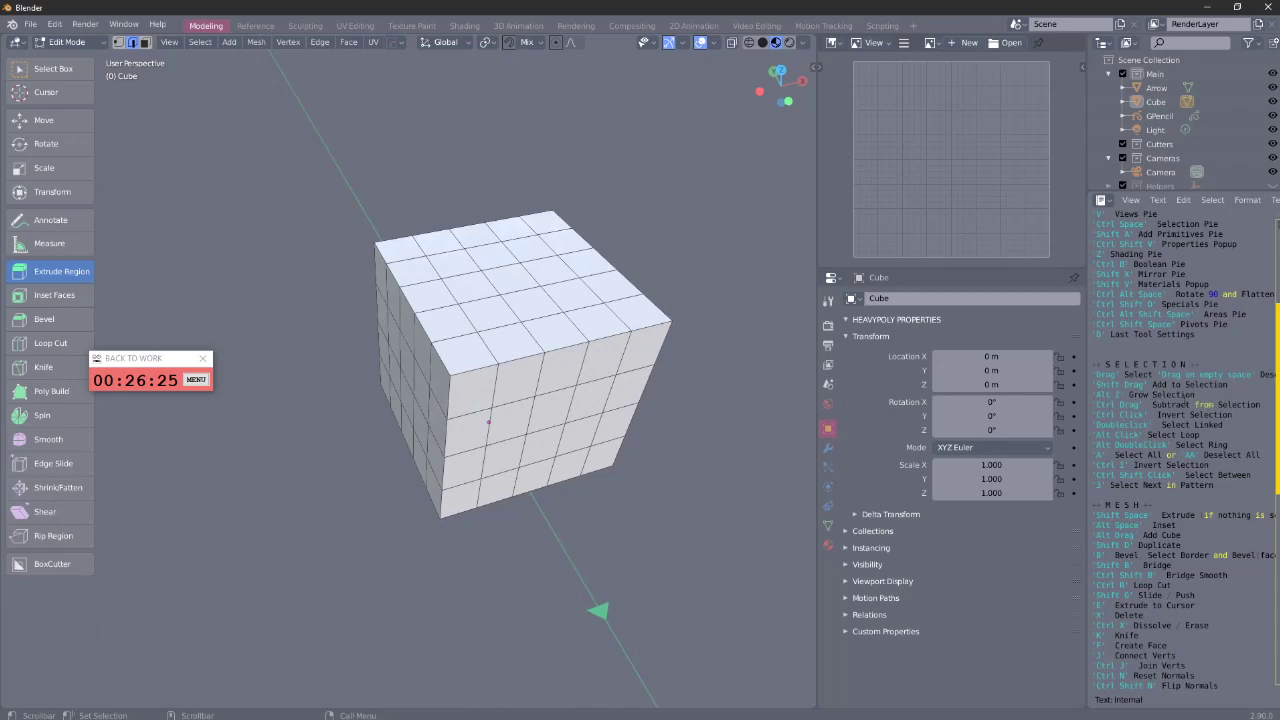
pyautogui.scroll(4, 1207, 404)
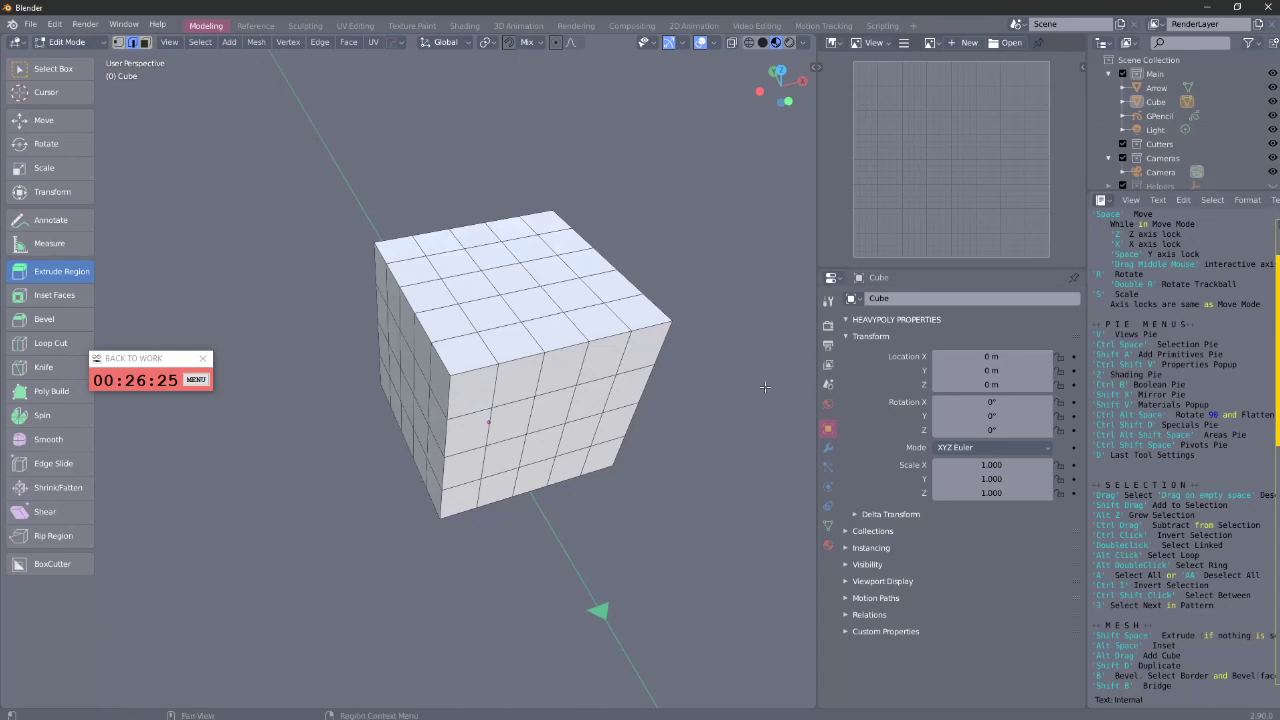
pyautogui.press('Tab')
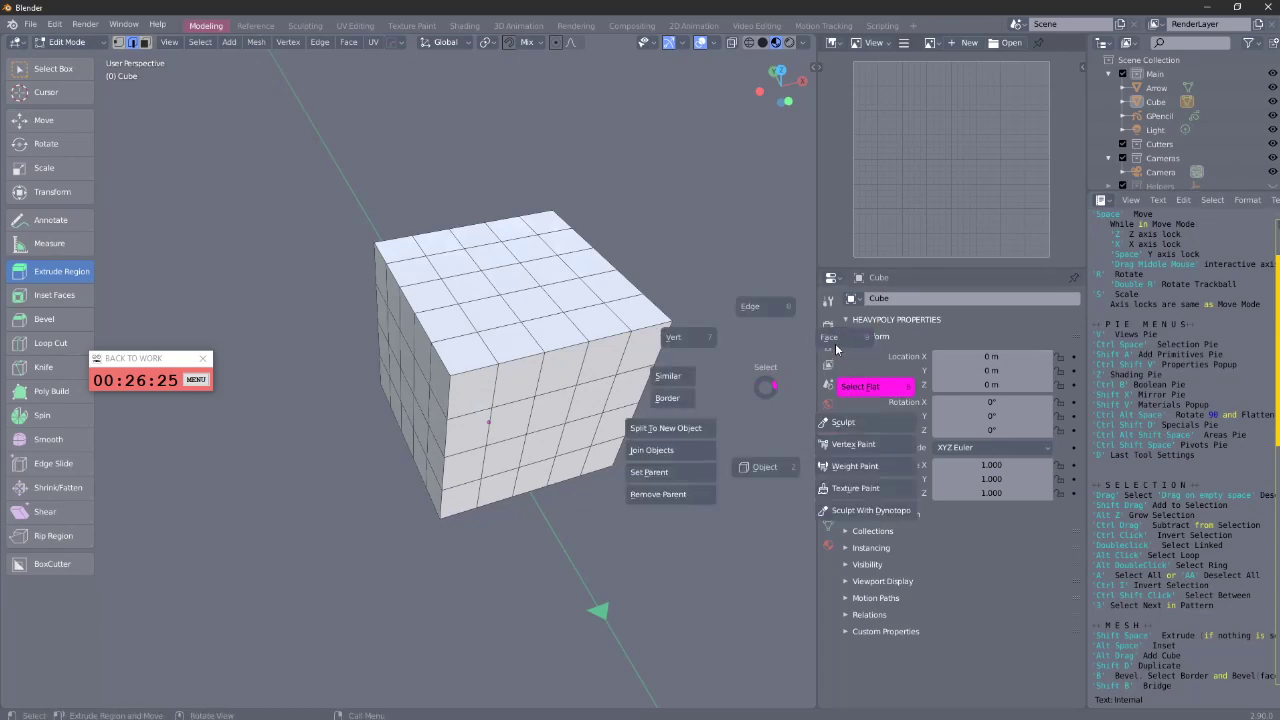
pyautogui.click(836, 348)
pyautogui.scroll(3, 700, 255)
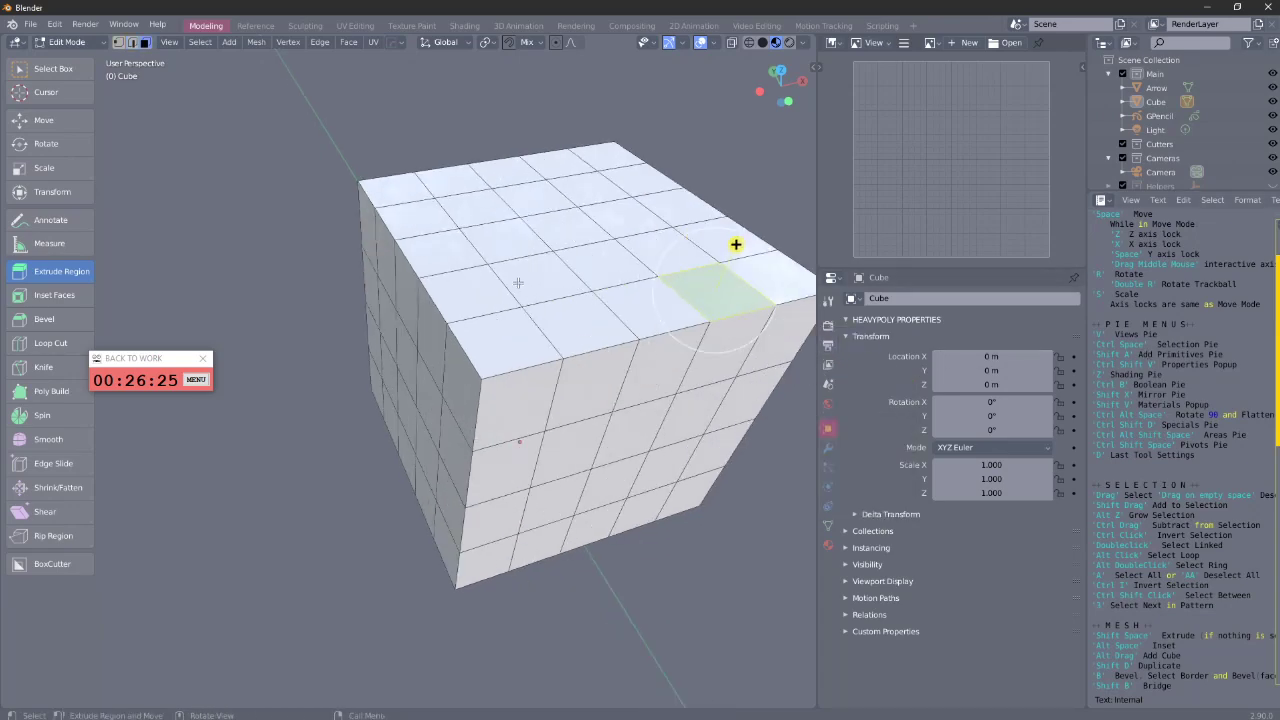
# - Select the central three-by-three block of faces on the cube's top side and extrude it upward as a raised step
pyautogui.click(533, 270)
pyautogui.click(628, 274)
pyautogui.moveTo(654, 258); pyautogui.dragTo(584, 372)
pyautogui.click(572, 362)
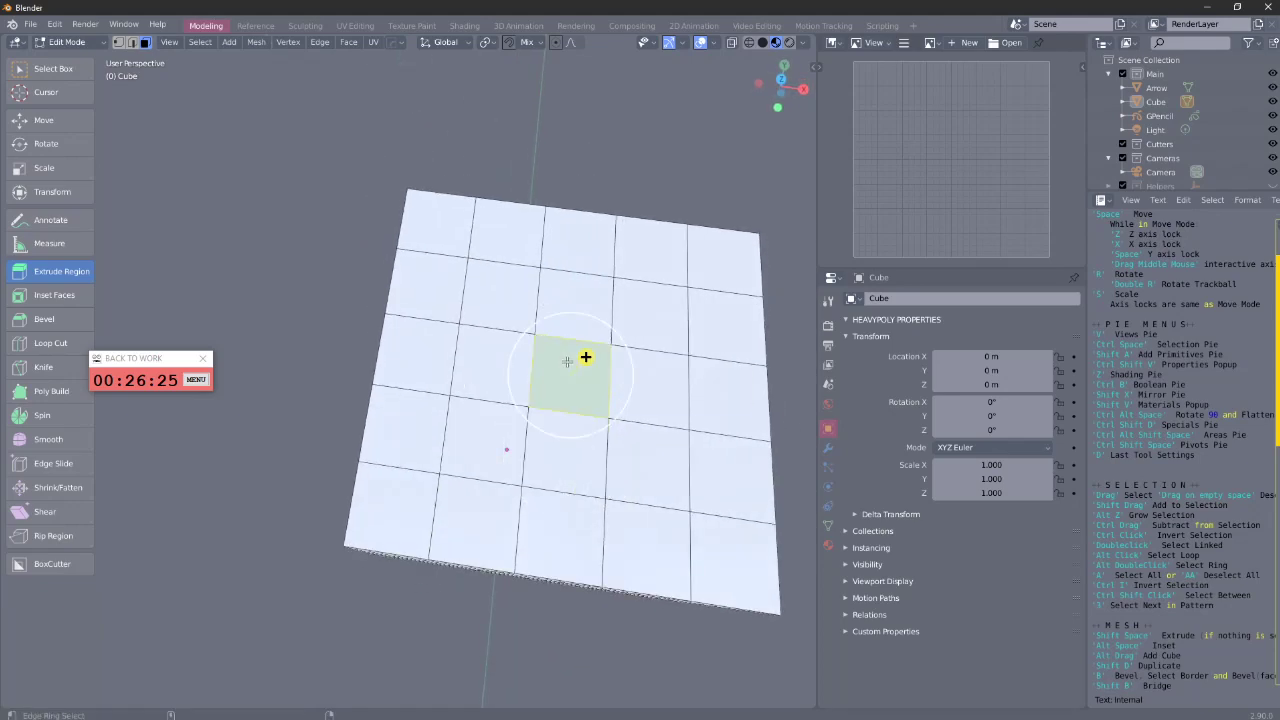
pyautogui.hotkey('alt', 'z')
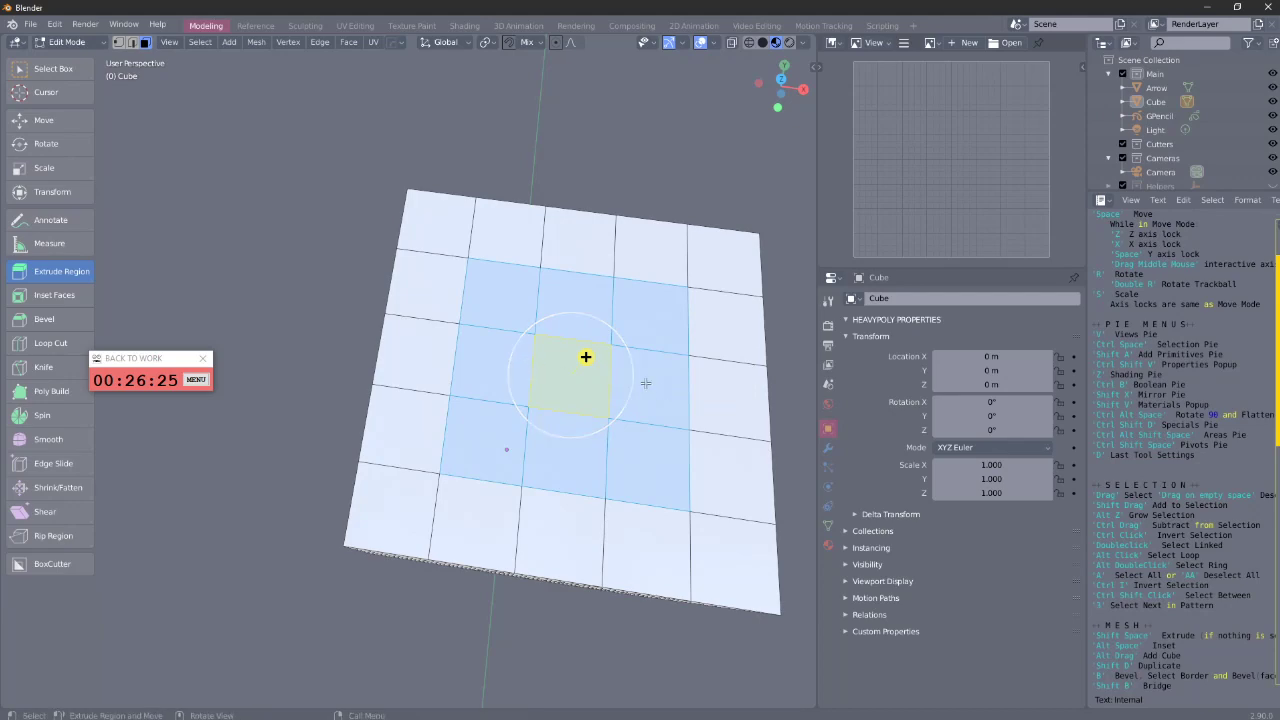
pyautogui.moveTo(628, 392); pyautogui.dragTo(587, 37)
pyautogui.moveTo(669, 304); pyautogui.dragTo(628, 320)
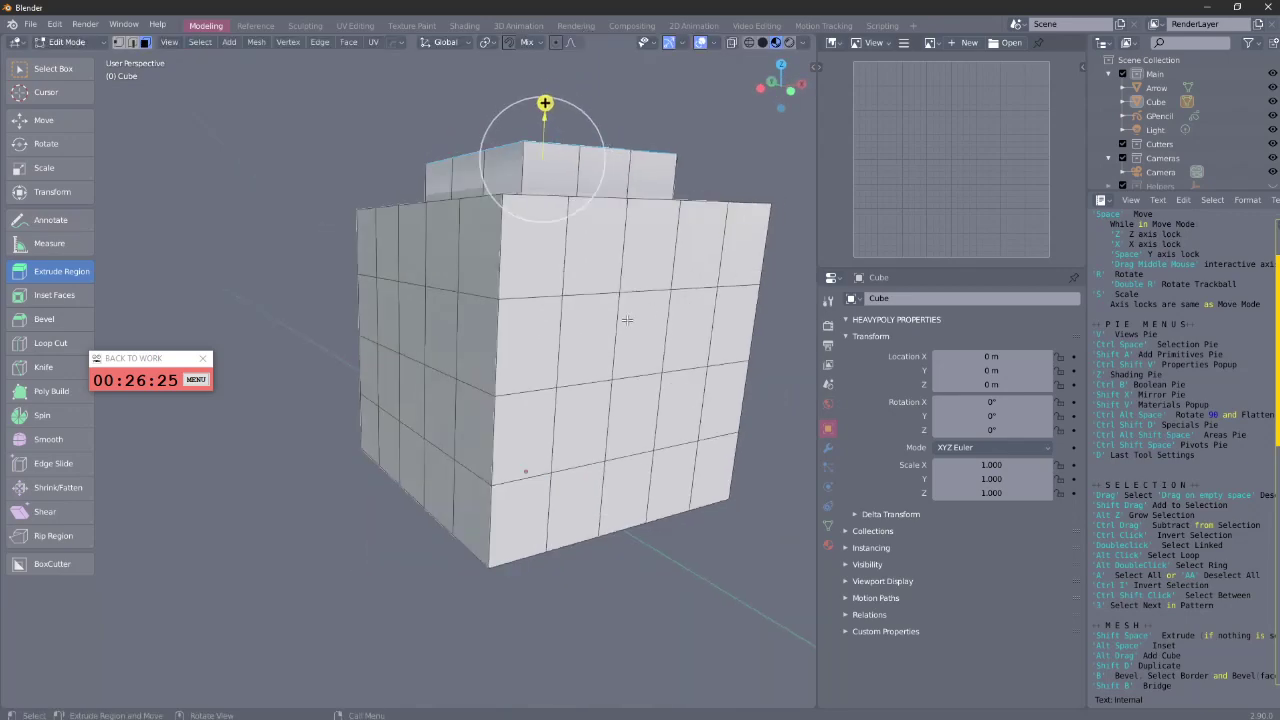
# - Extrude a single face near the edge of the cube's side outward as a small block, and deselect it
pyautogui.click(550, 343)
pyautogui.moveTo(565, 362); pyautogui.dragTo(539, 378)
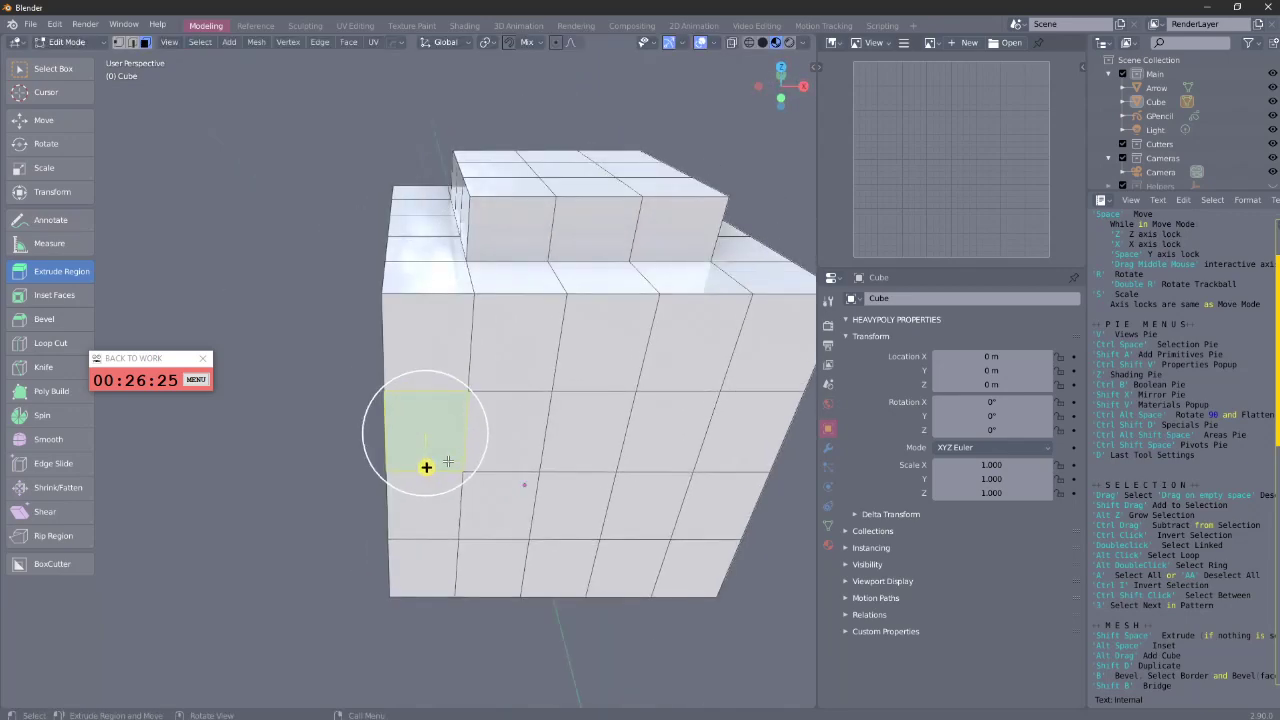
pyautogui.moveTo(423, 466); pyautogui.dragTo(429, 511)
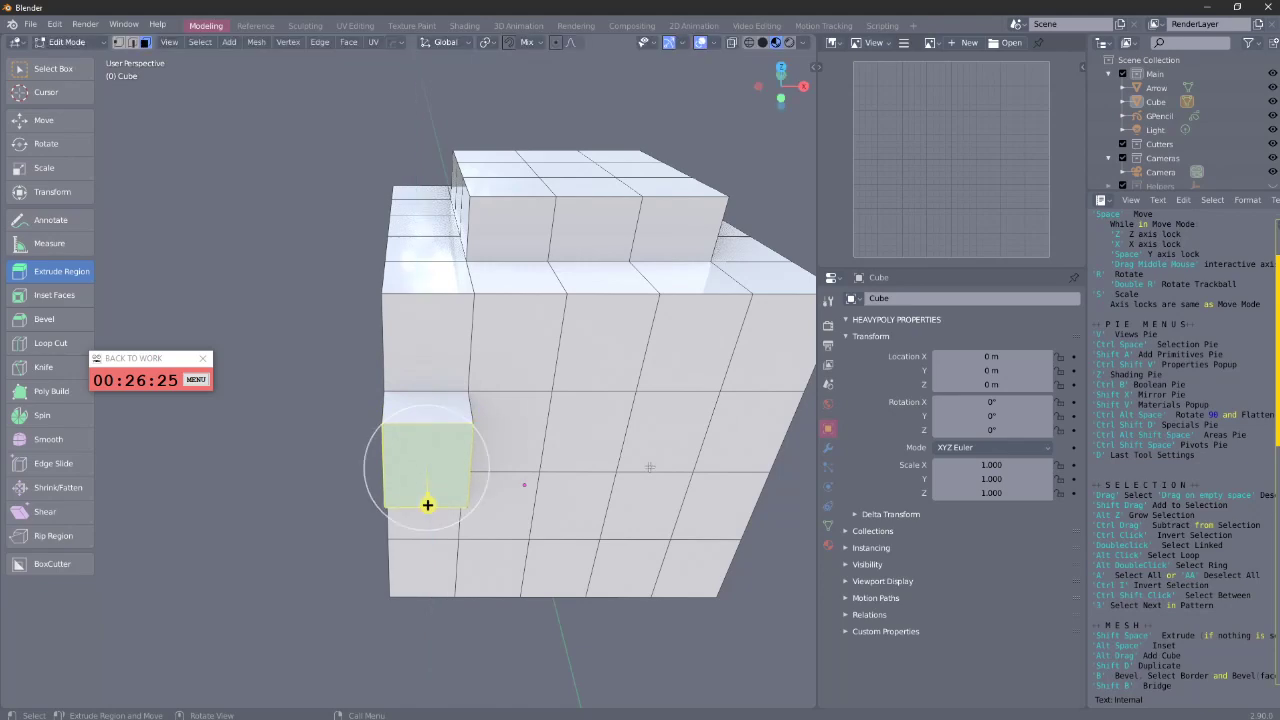
pyautogui.moveTo(649, 466); pyautogui.dragTo(646, 380)
pyautogui.scroll(-4, 580, 457)
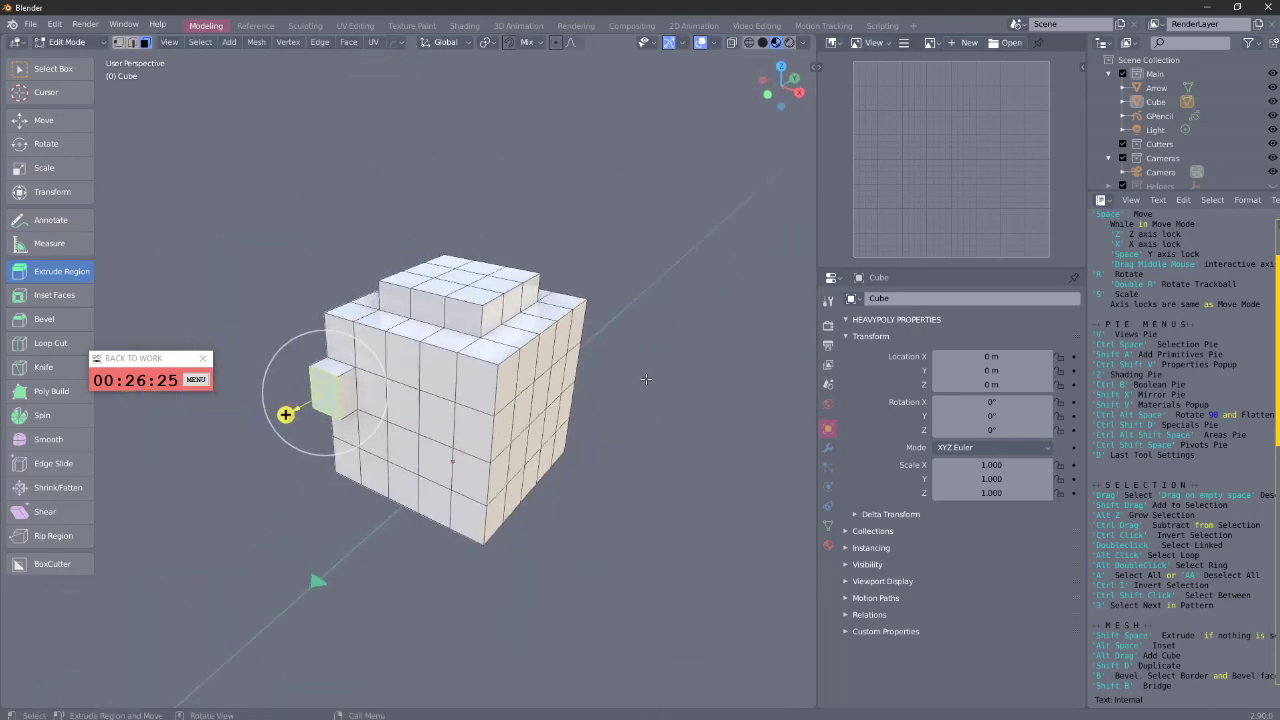
pyautogui.click(696, 359)
pyautogui.moveTo(414, 313); pyautogui.dragTo(367, 305)
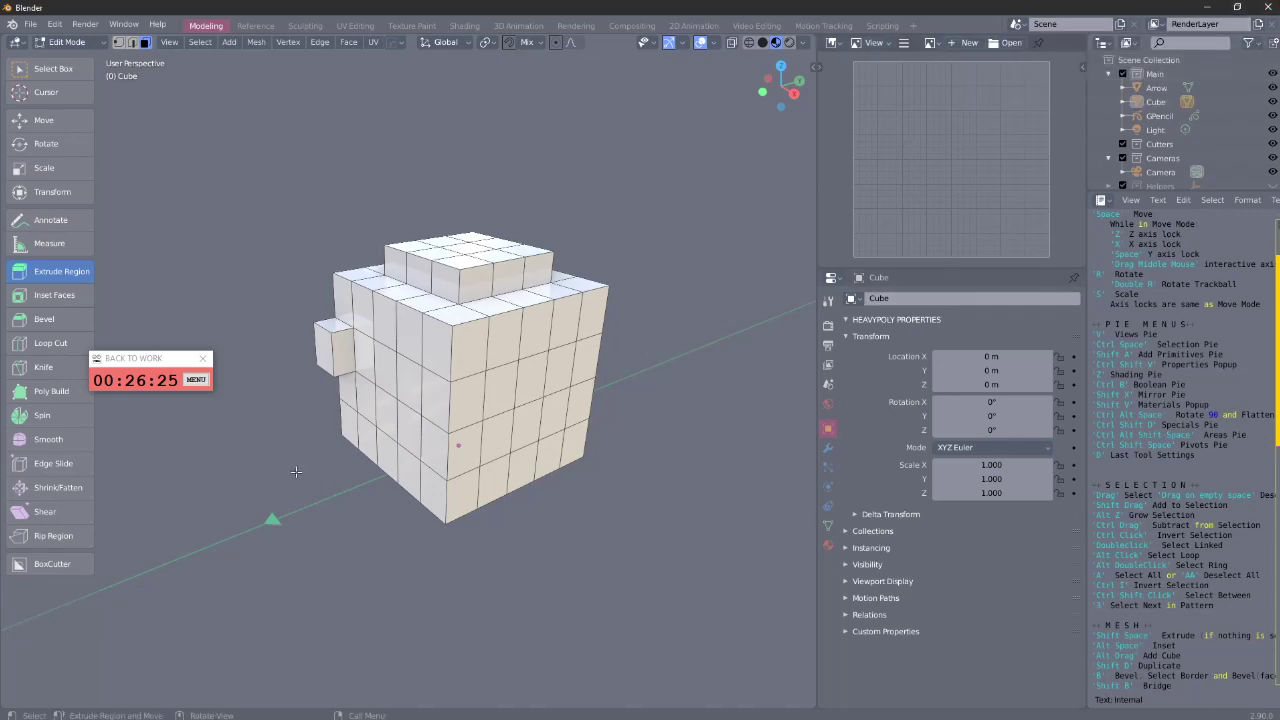
# - Switch to Photoshop and review the perspective sketches and the topic list in the presentation document
pyautogui.click(1222, 7)
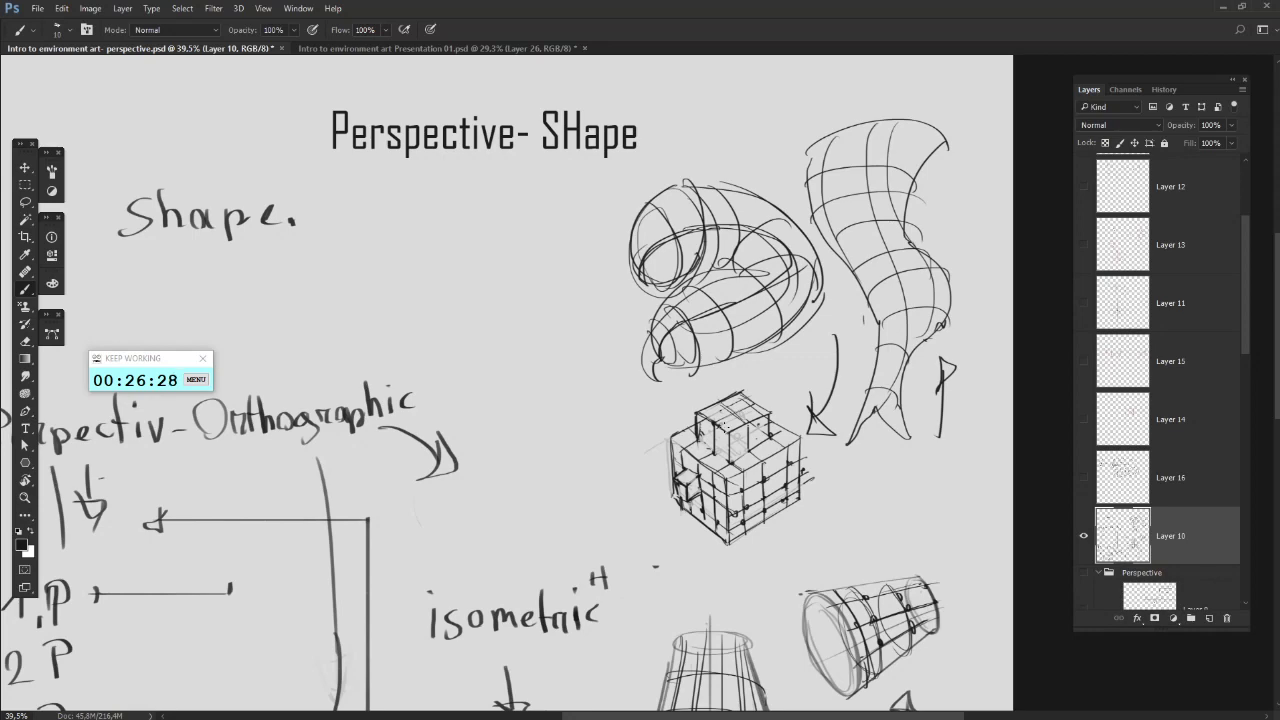
pyautogui.scroll(-2, 568, 374)
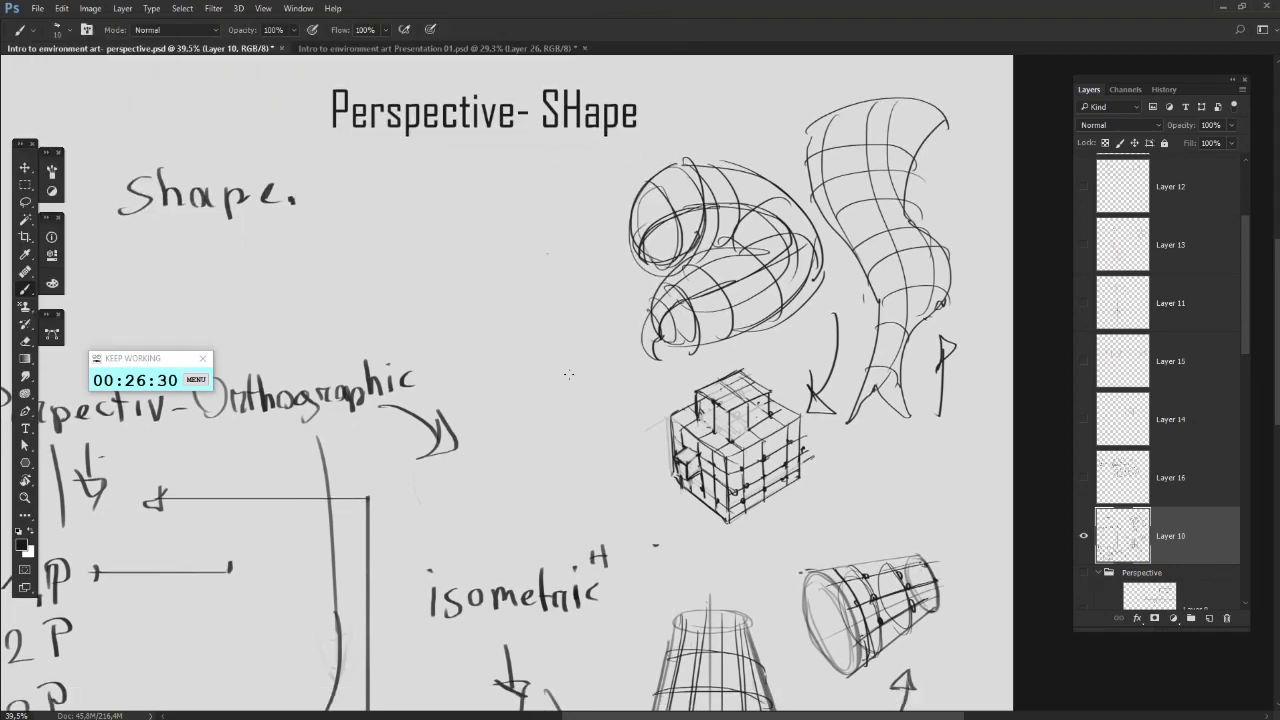
pyautogui.scroll(3, 569, 374)
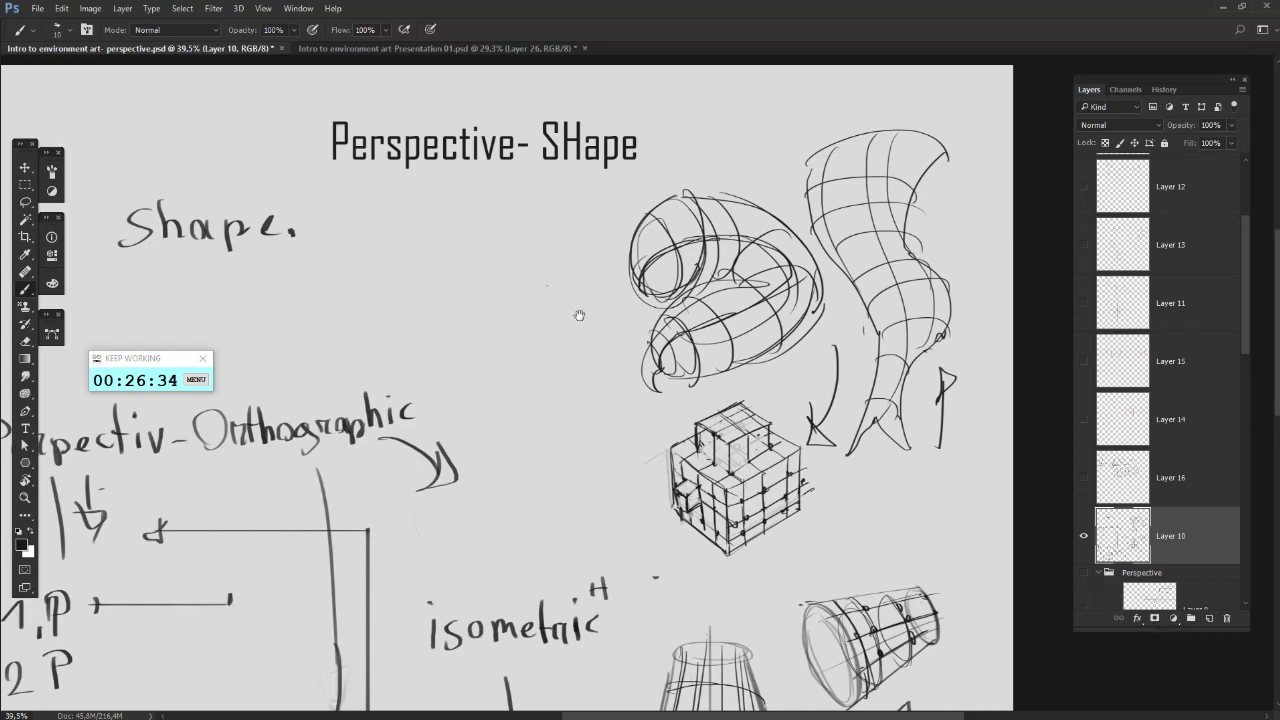
pyautogui.moveTo(579, 315); pyautogui.dragTo(705, 313)
pyautogui.click(440, 48)
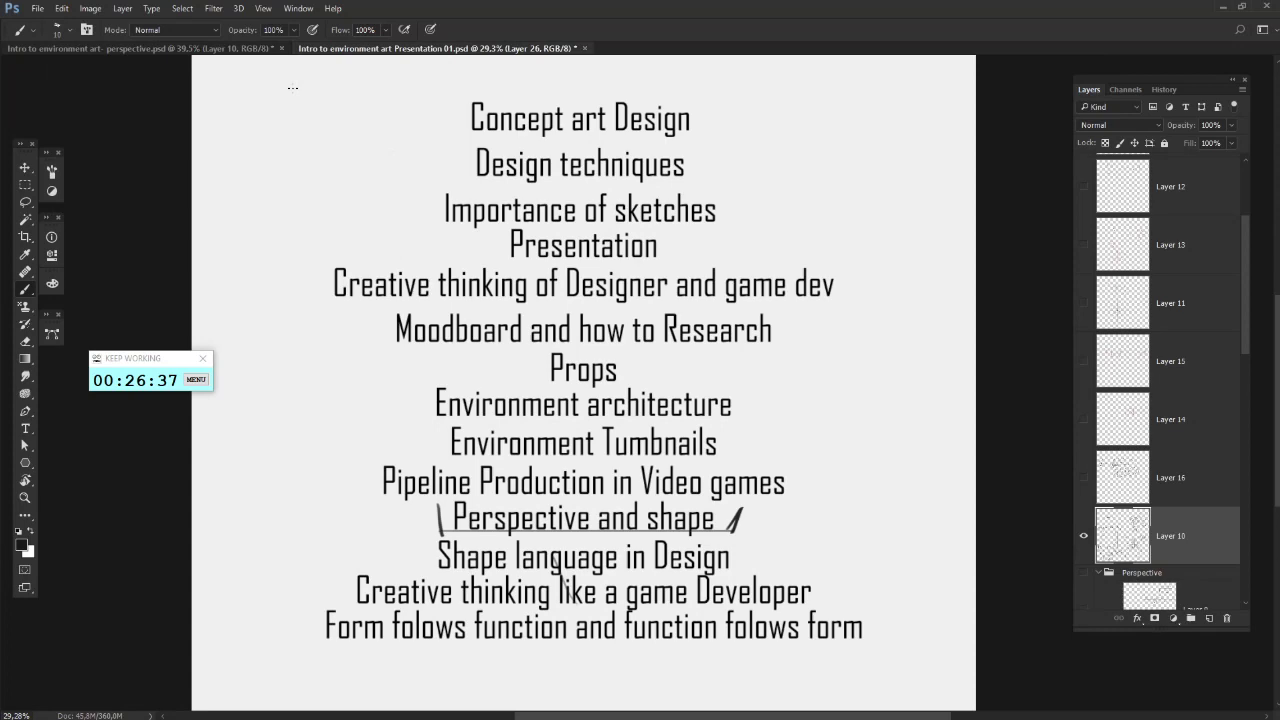
pyautogui.click(241, 50)
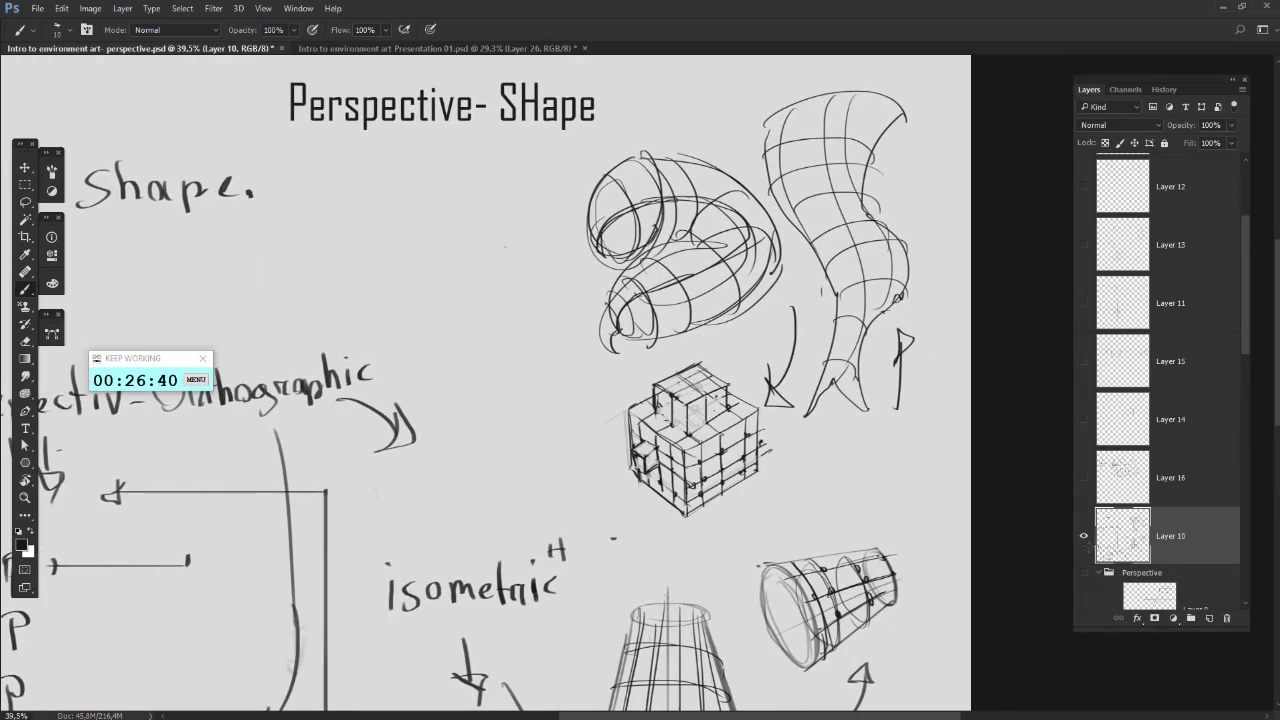
# - Hide Layer 10 and show Layer 16 with the basic shape and 3D form sketches
pyautogui.moveTo(704, 438); pyautogui.dragTo(970, 442)
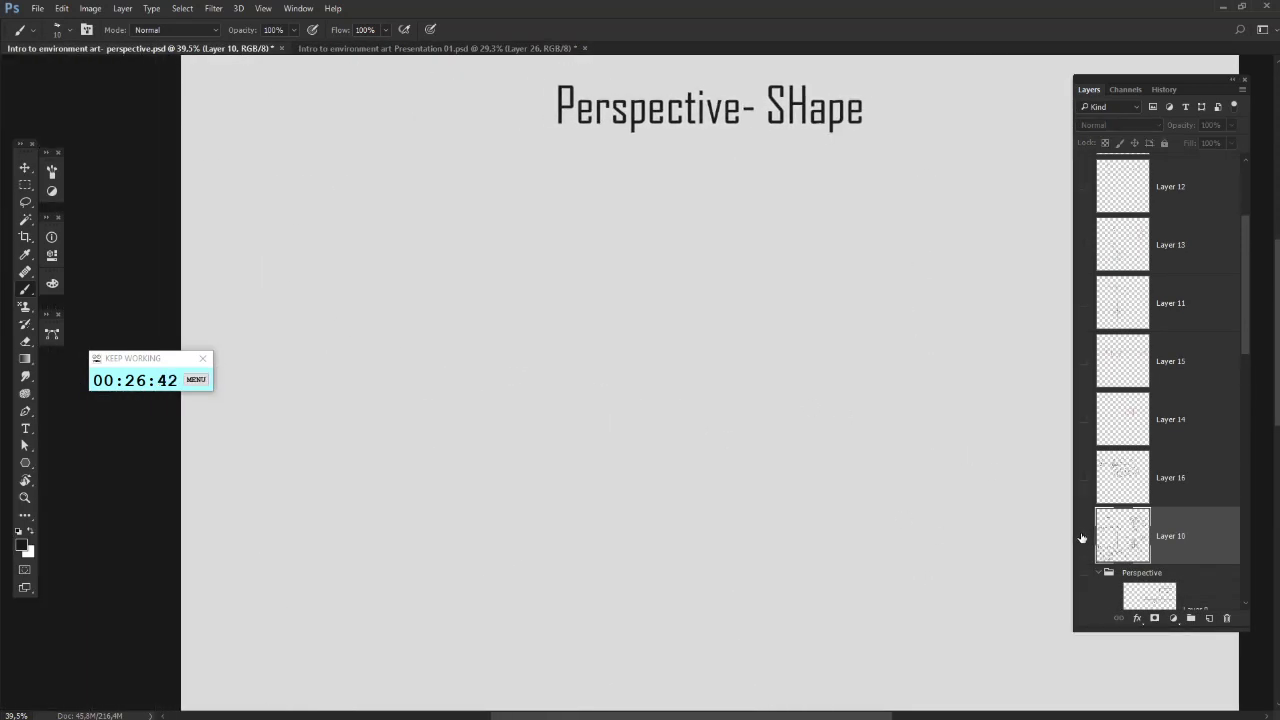
pyautogui.click(1083, 537)
pyautogui.moveTo(703, 460)
pyautogui.mouseDown()
pyautogui.moveTo(637, 403)
pyautogui.moveTo(660, 406)
pyautogui.moveTo(700, 374)
pyautogui.mouseUp()
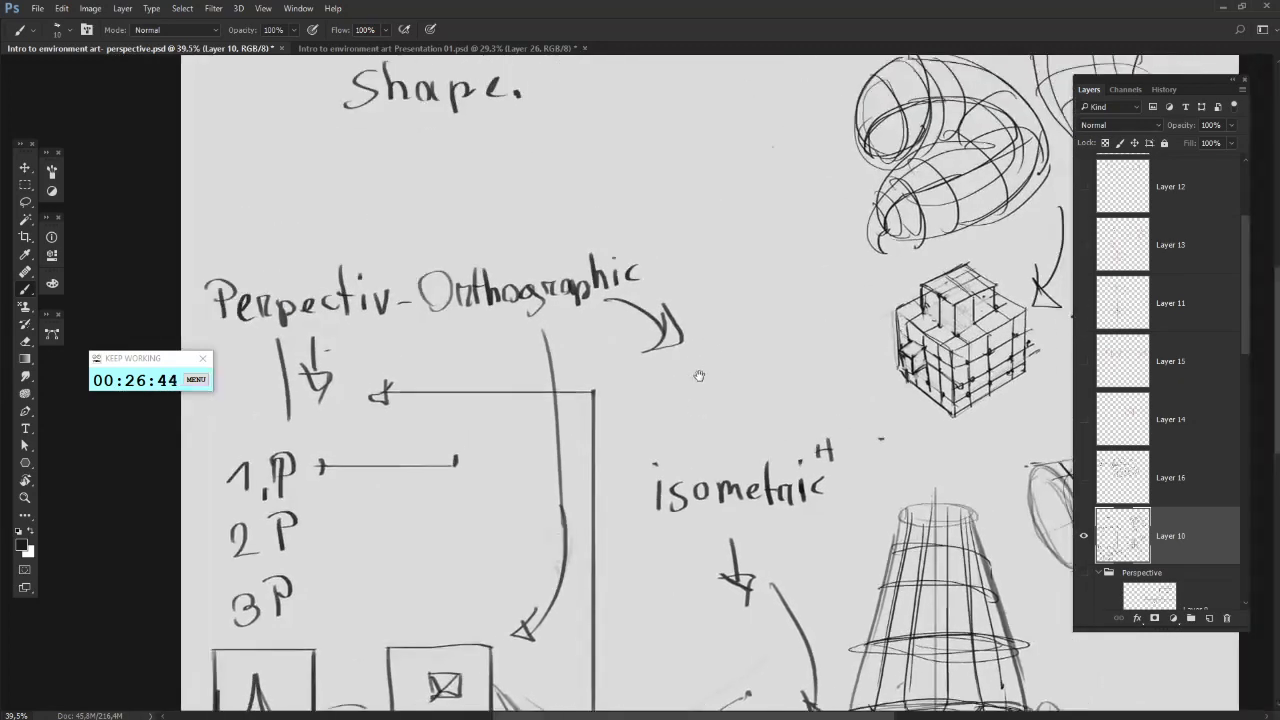
pyautogui.click(1084, 480)
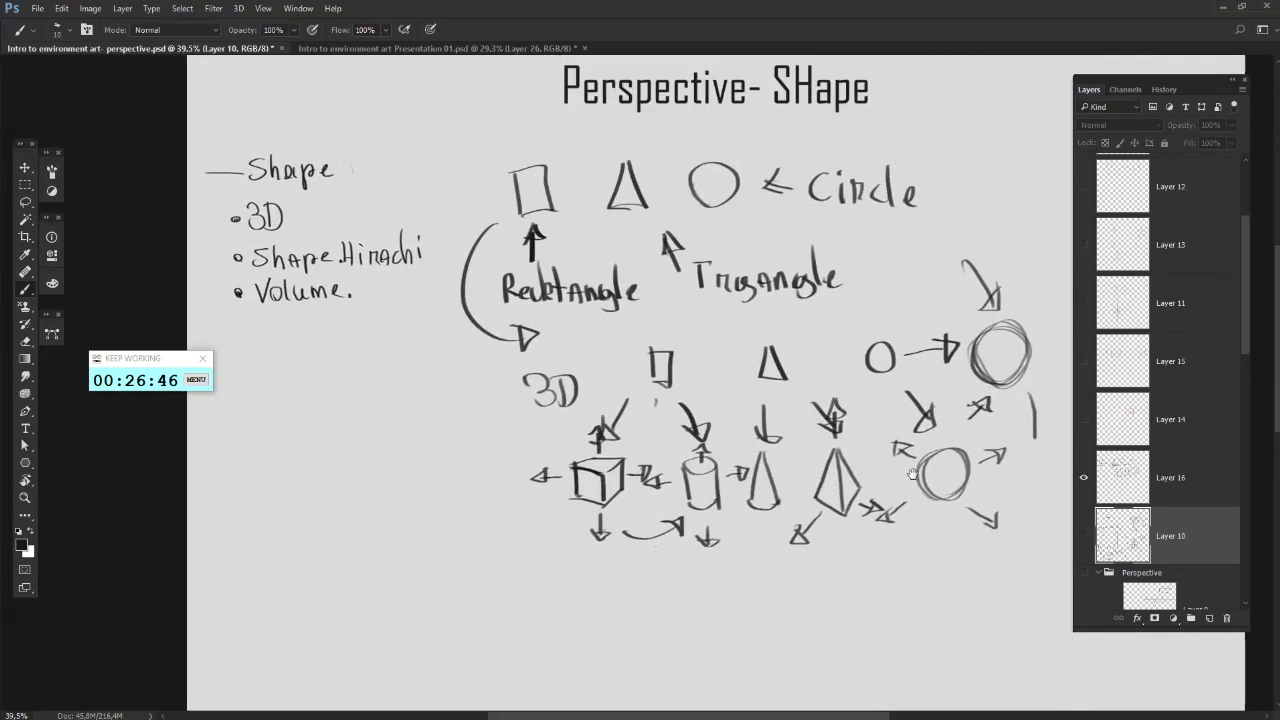
pyautogui.moveTo(610, 400); pyautogui.dragTo(667, 408)
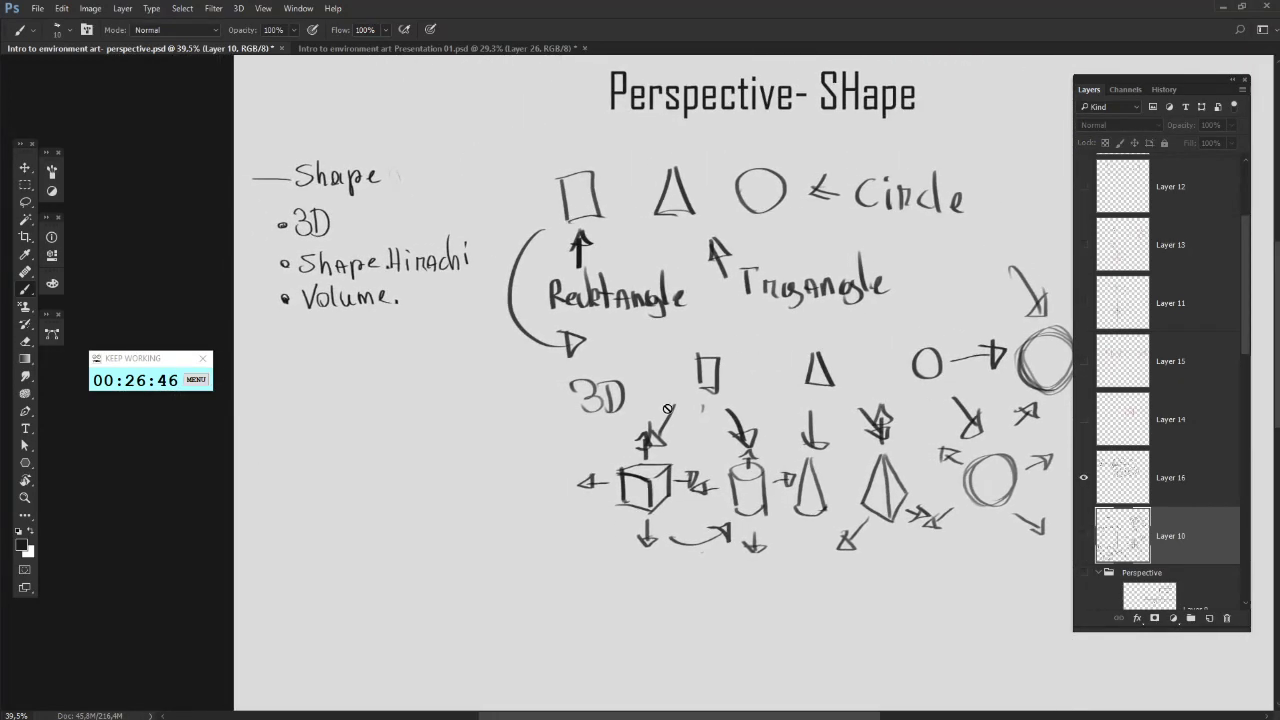
# - Create a new layer above Layer 16 and adjust the brush for drawing on it
pyautogui.click(1183, 477)
pyautogui.click(1209, 619)
pyautogui.moveTo(564, 510)
pyautogui.mouseDown()
pyautogui.moveTo(657, 361)
pyautogui.moveTo(597, 418)
pyautogui.mouseUp()
pyautogui.moveTo(505, 267); pyautogui.dragTo(499, 324)
pyautogui.rightClick(474, 207)
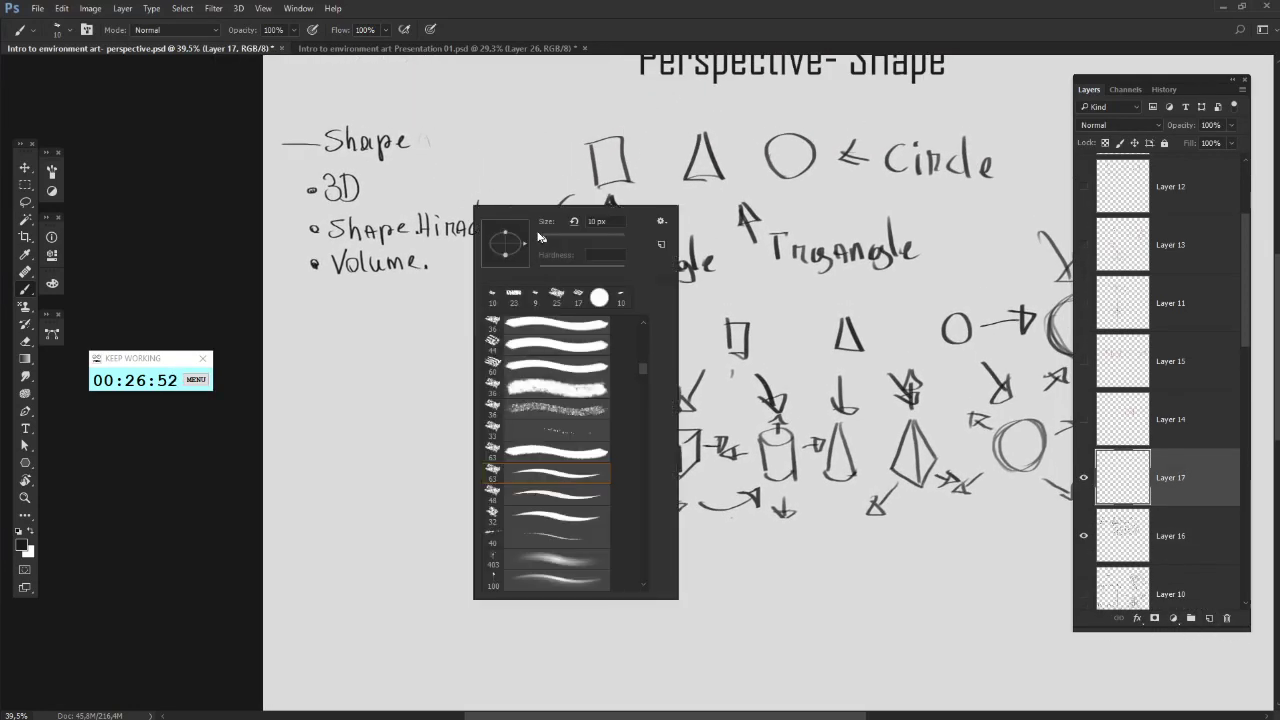
pyautogui.click(542, 237)
# - Try a check mark beside the 3D entry in the notes list and undo it
pyautogui.click(379, 199)
pyautogui.moveTo(389, 187); pyautogui.dragTo(370, 201)
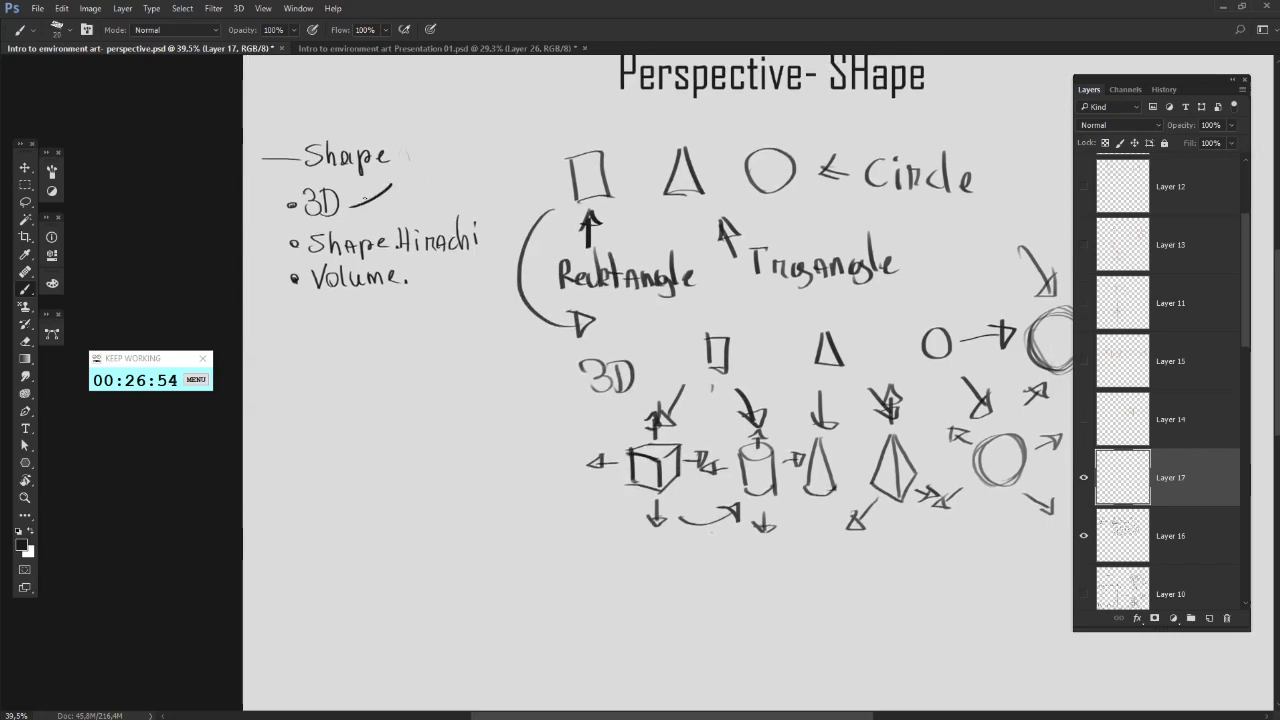
pyautogui.hotkey('ctrl', 'z')
# - Underline the "Shape.Hirachi" entry in the notes list with a short slash at each end, without keeping an arrow beneath it
pyautogui.moveTo(490, 214)
pyautogui.mouseDown()
pyautogui.moveTo(478, 262)
pyautogui.moveTo(497, 328)
pyautogui.mouseUp()
pyautogui.moveTo(495, 383); pyautogui.dragTo(482, 355)
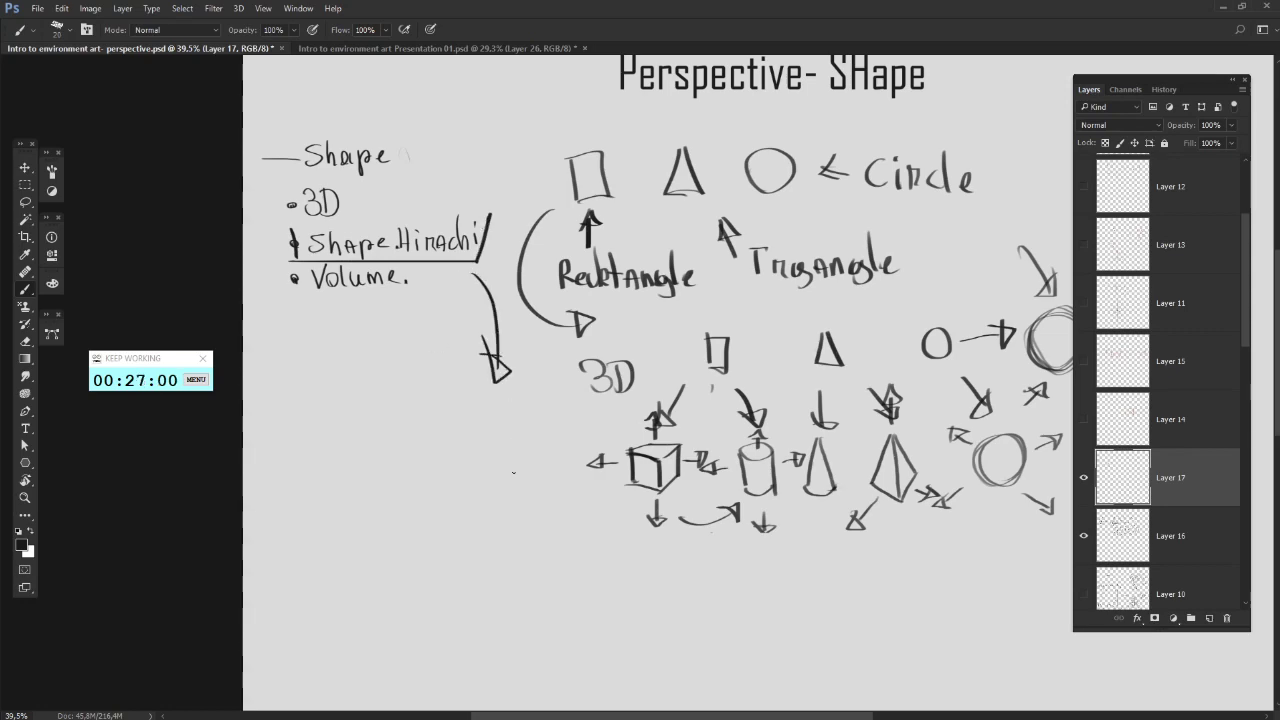
pyautogui.hotkey('ctrl', 'alt', 'z')
pyautogui.hotkey('ctrl', 'alt', 'z')
# - Try drawing an arrow that points up at the cube in the row of 3D forms, and undo it
pyautogui.moveTo(487, 492); pyautogui.dragTo(471, 338)
pyautogui.moveTo(430, 443); pyautogui.dragTo(422, 384)
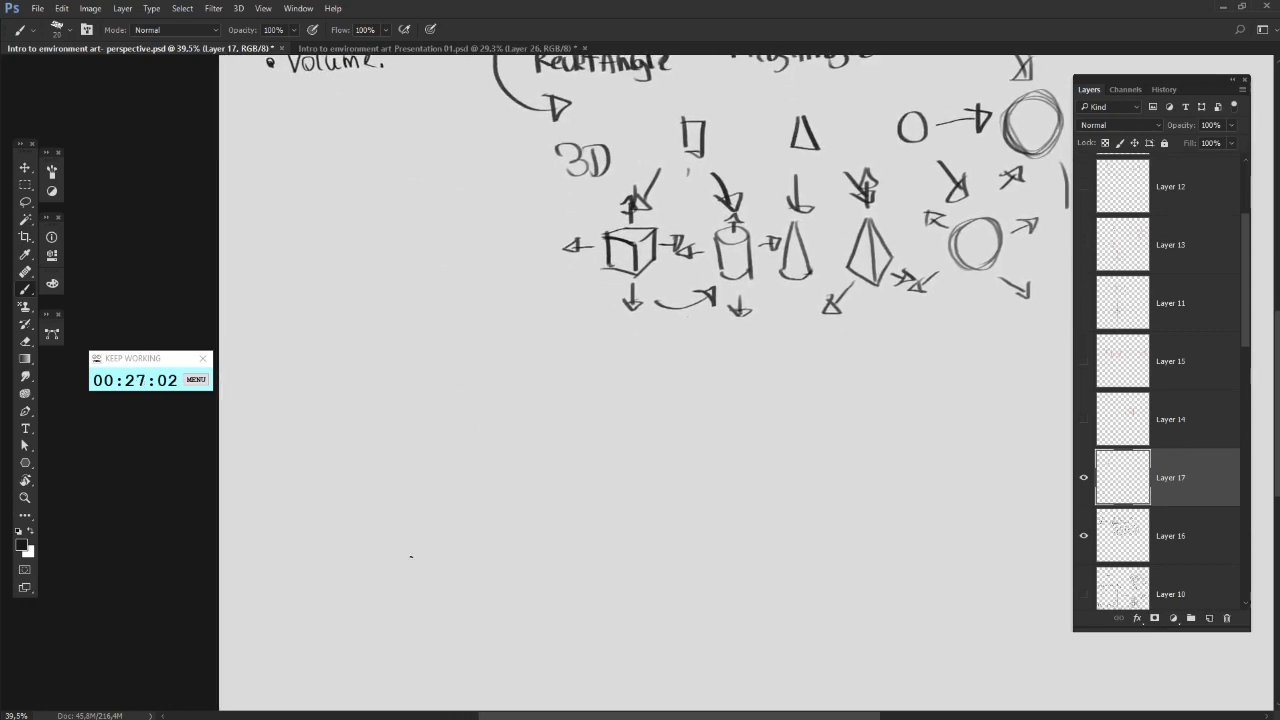
pyautogui.moveTo(496, 333)
pyautogui.mouseDown()
pyautogui.moveTo(511, 309)
pyautogui.moveTo(489, 301)
pyautogui.mouseUp()
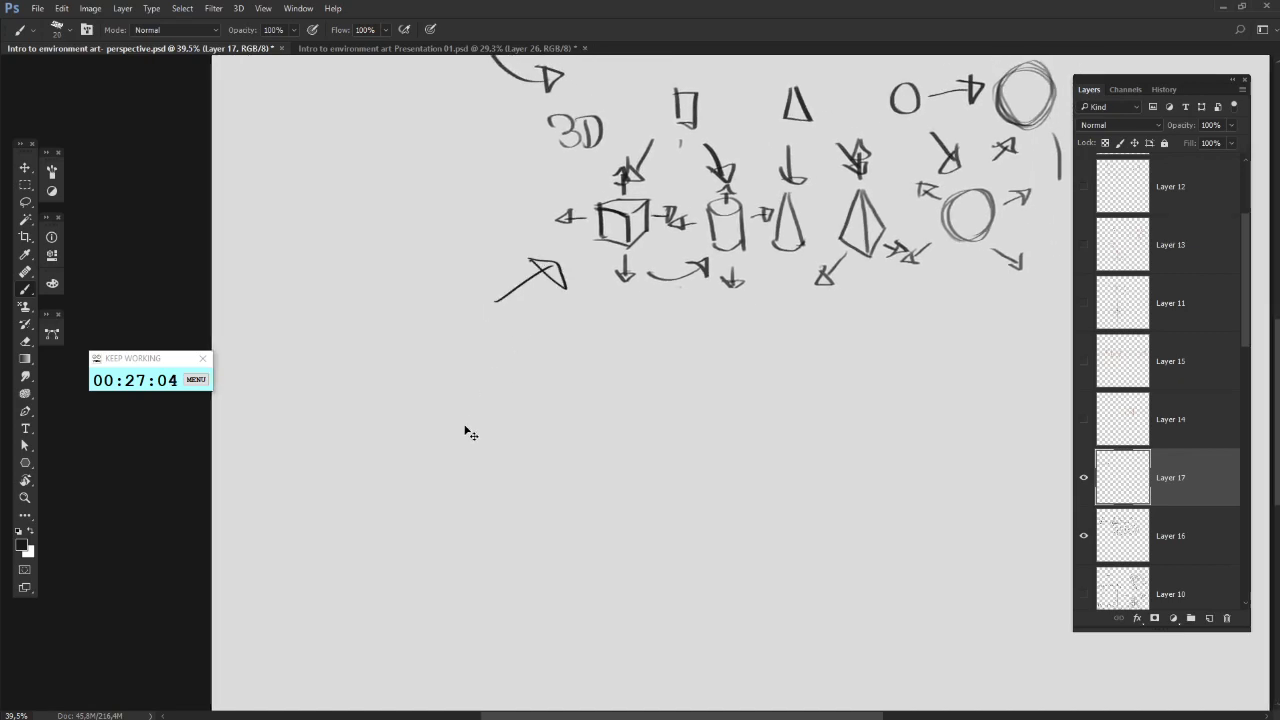
pyautogui.hotkey('ctrl', 'alt', 'z')
pyautogui.moveTo(492, 413); pyautogui.dragTo(487, 475)
pyautogui.hotkey('ctrl', 'alt', 'z')
pyautogui.moveTo(423, 443); pyautogui.dragTo(423, 420)
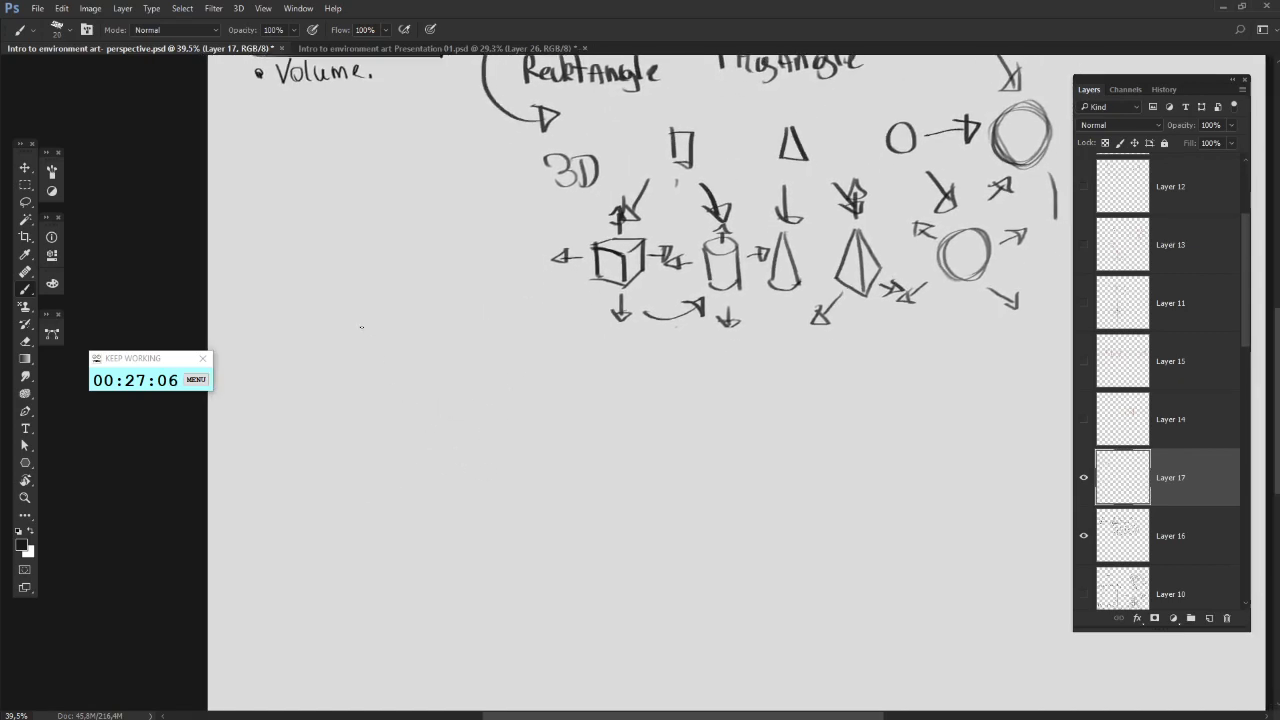
# - Sketch a large perspective box and a smaller box beside it in the empty area below the 3D forms
pyautogui.moveTo(356, 327); pyautogui.dragTo(403, 363)
pyautogui.moveTo(602, 374)
pyautogui.mouseDown()
pyautogui.moveTo(528, 385)
pyautogui.moveTo(921, 364)
pyautogui.moveTo(570, 347)
pyautogui.mouseUp()
pyautogui.hotkey('ctrl', 'z')
pyautogui.moveTo(409, 468); pyautogui.dragTo(451, 409)
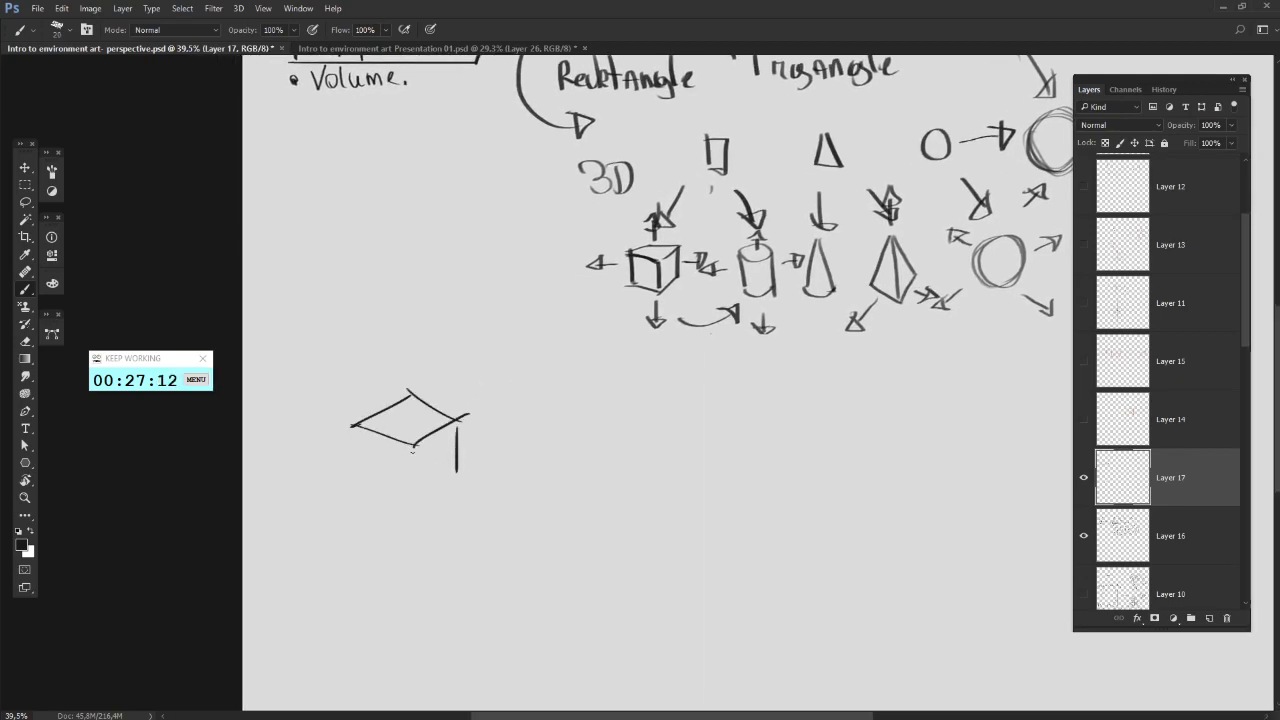
pyautogui.moveTo(350, 427)
pyautogui.mouseDown()
pyautogui.moveTo(378, 470)
pyautogui.moveTo(421, 491)
pyautogui.mouseUp()
pyautogui.moveTo(582, 463); pyautogui.dragTo(495, 464)
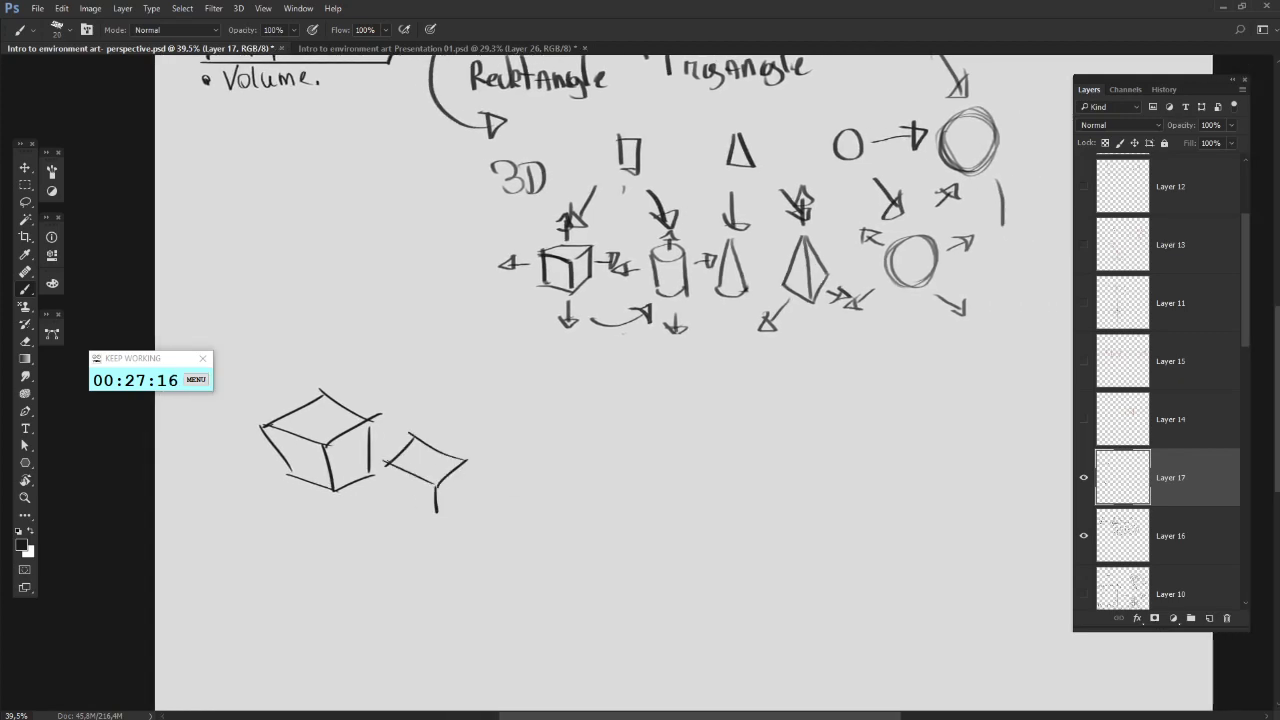
pyautogui.moveTo(510, 376); pyautogui.dragTo(597, 334)
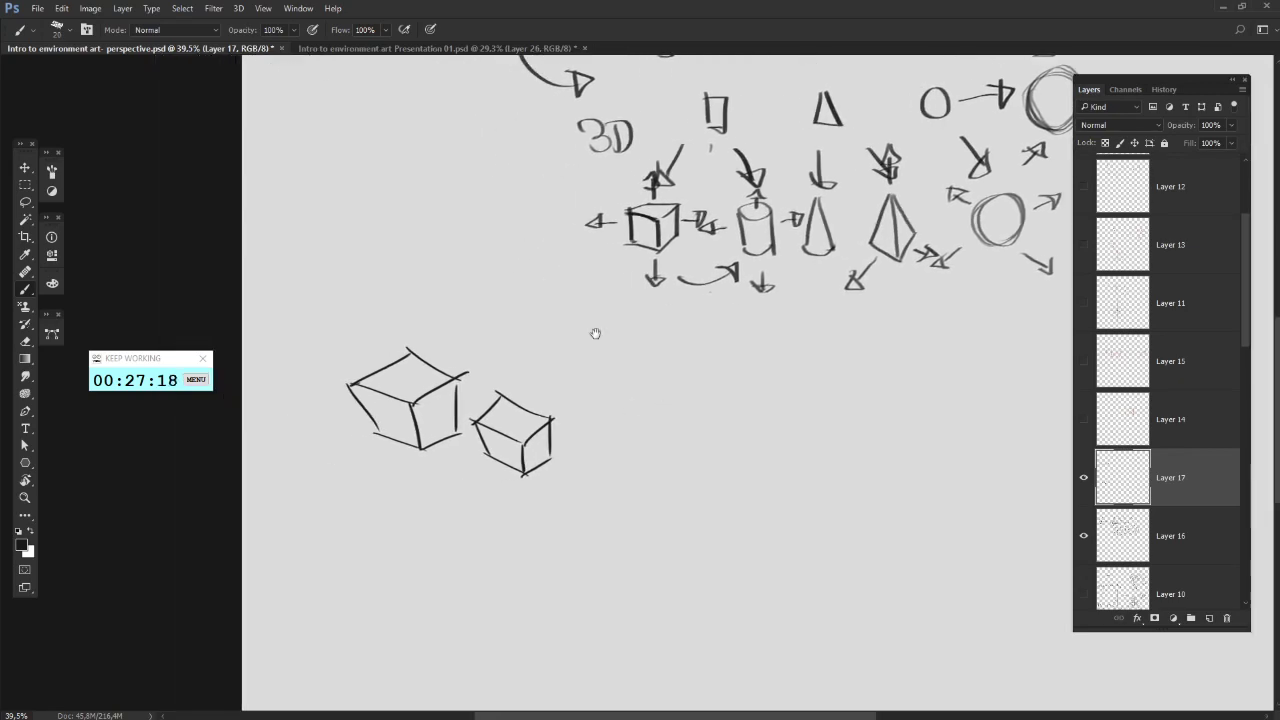
# - Write the label "Big" with a dash above the large box and draw an arrow from it to the box
pyautogui.moveTo(519, 308); pyautogui.dragTo(569, 334)
pyautogui.moveTo(470, 245)
pyautogui.mouseDown()
pyautogui.moveTo(497, 294)
pyautogui.moveTo(457, 329)
pyautogui.mouseUp()
pyautogui.moveTo(586, 344)
pyautogui.mouseDown()
pyautogui.moveTo(634, 386)
pyautogui.moveTo(529, 317)
pyautogui.mouseUp()
pyautogui.moveTo(510, 449); pyautogui.dragTo(490, 405)
pyautogui.moveTo(604, 415); pyautogui.dragTo(516, 364)
pyautogui.moveTo(513, 450)
pyautogui.mouseDown()
pyautogui.moveTo(589, 500)
pyautogui.moveTo(606, 469)
pyautogui.mouseUp()
pyautogui.moveTo(468, 289); pyautogui.dragTo(496, 343)
pyautogui.moveTo(551, 286); pyautogui.dragTo(518, 338)
pyautogui.moveTo(498, 263)
pyautogui.mouseDown()
pyautogui.moveTo(499, 303)
pyautogui.moveTo(532, 326)
pyautogui.mouseUp()
pyautogui.moveTo(476, 259); pyautogui.dragTo(497, 259)
pyautogui.moveTo(583, 373); pyautogui.dragTo(575, 346)
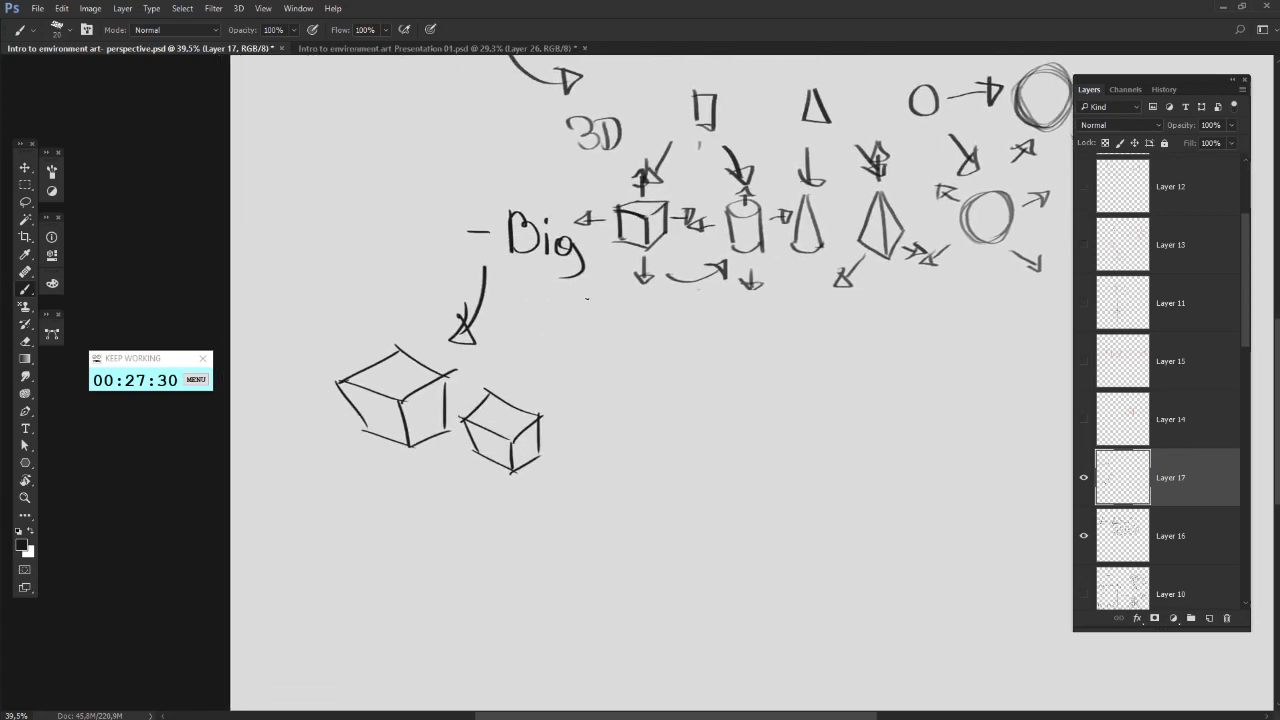
# - Sketch a flared base block underneath the smaller box, undoing the stray strokes
pyautogui.moveTo(587, 290)
pyautogui.mouseDown()
pyautogui.moveTo(548, 381)
pyautogui.moveTo(567, 384)
pyautogui.mouseUp()
pyautogui.hotkey('ctrl', 'z')
pyautogui.hotkey('ctrl', 'alt', 'z')
pyautogui.moveTo(604, 442); pyautogui.dragTo(554, 458)
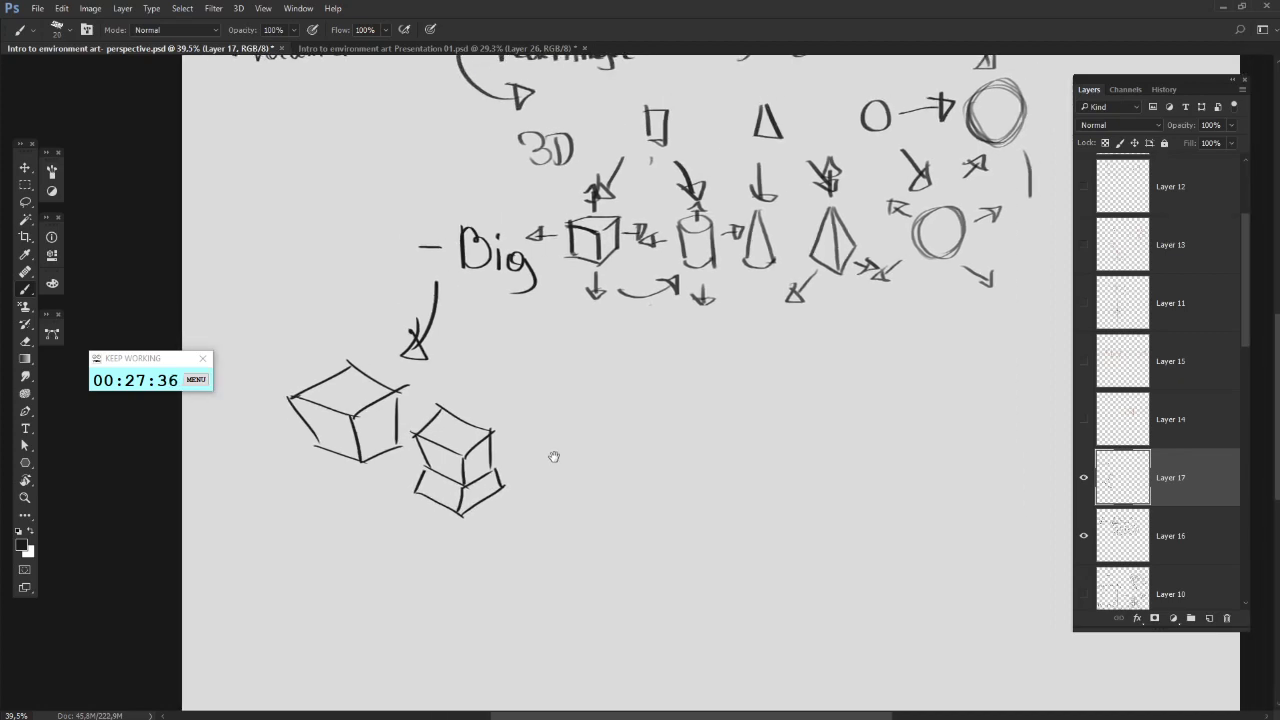
# - Try a curved arrow pointing at the junction of the smaller box and its base, and undo it
pyautogui.moveTo(538, 405); pyautogui.dragTo(510, 467)
pyautogui.moveTo(519, 451); pyautogui.dragTo(526, 470)
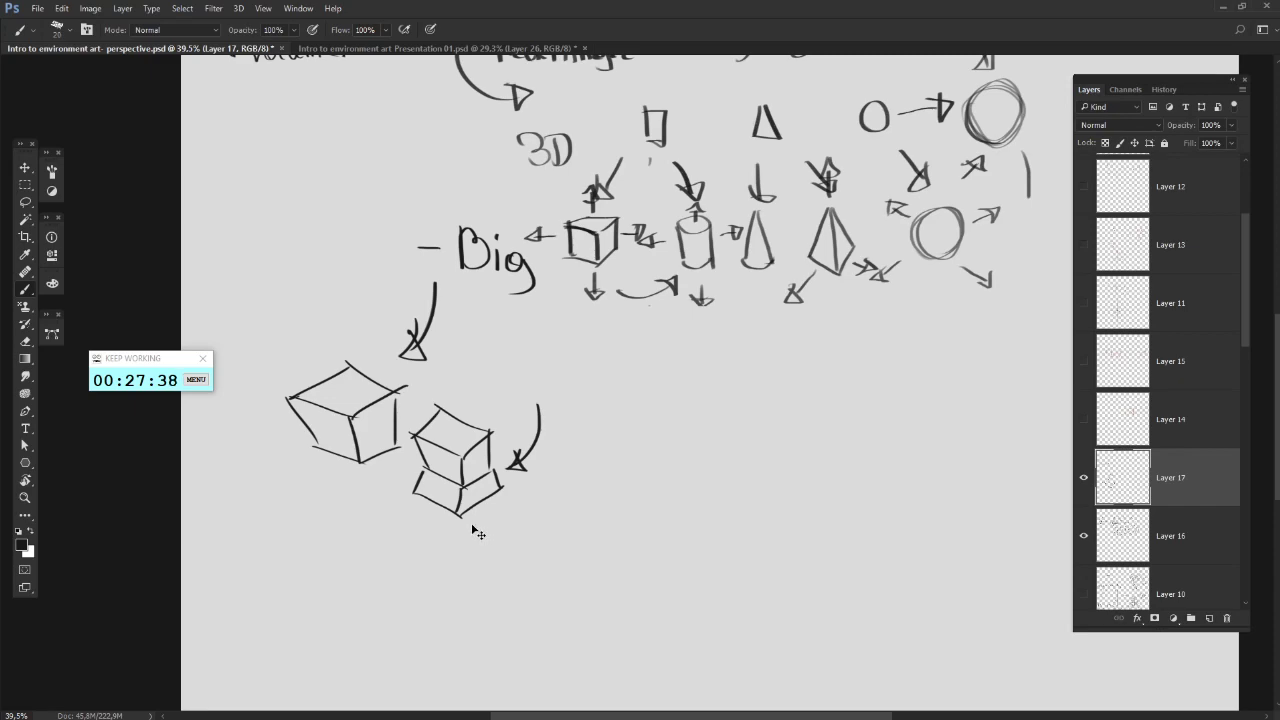
pyautogui.hotkey('ctrl', 'alt', 'z')
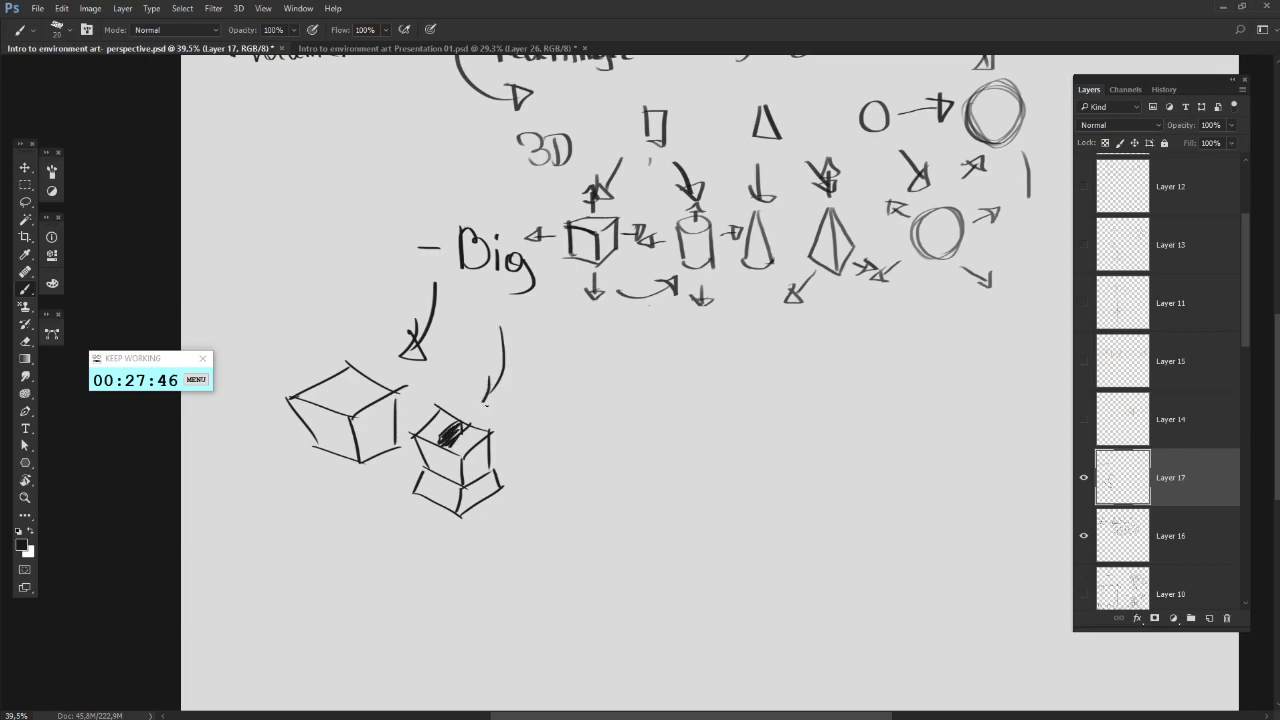
# - Label the smaller box "Sm" beside an arrow pointing down at it, undoing the extra letter
pyautogui.moveTo(550, 341); pyautogui.dragTo(501, 344)
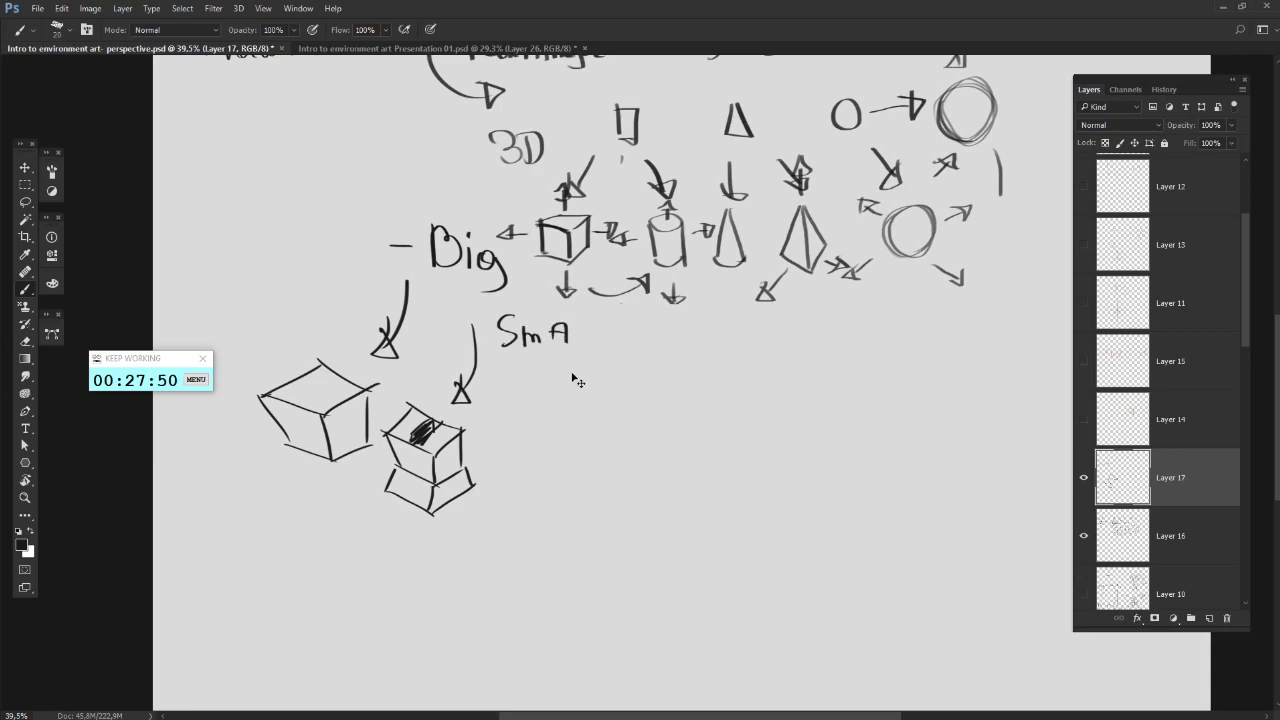
pyautogui.hotkey('ctrl', 'alt', 'z')
pyautogui.moveTo(513, 352); pyautogui.dragTo(522, 422)
pyautogui.hotkey('ctrl', 'alt', 'z')
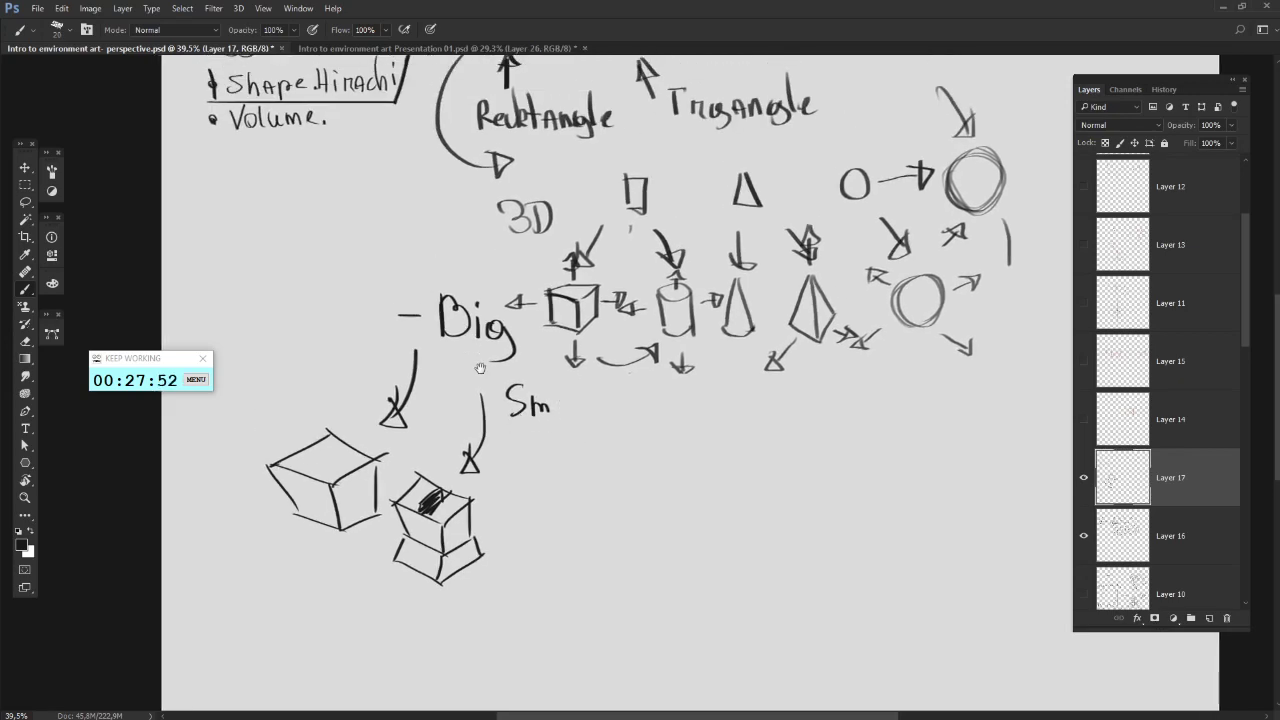
pyautogui.moveTo(480, 368); pyautogui.dragTo(509, 429)
pyautogui.moveTo(589, 475); pyautogui.dragTo(621, 407)
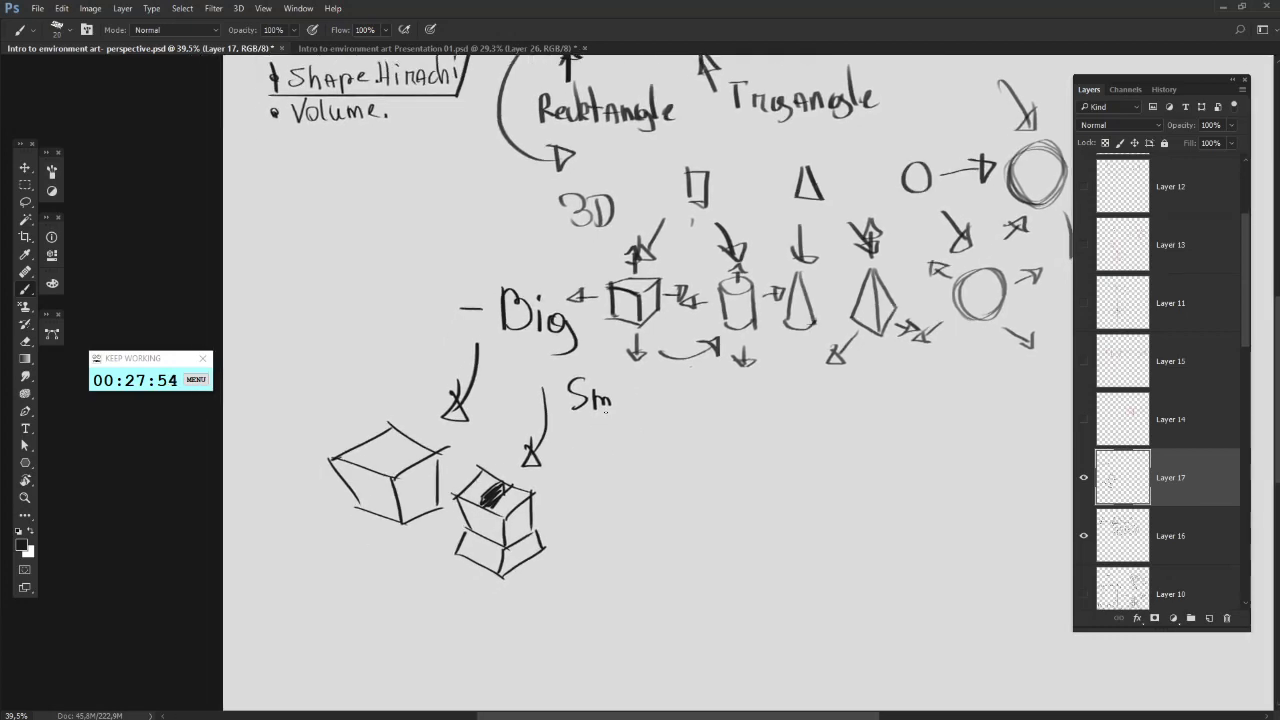
# - Draw contour grid lines over the smaller box and its base, and darken a strip down the box's front side
pyautogui.moveTo(615, 459); pyautogui.dragTo(642, 484)
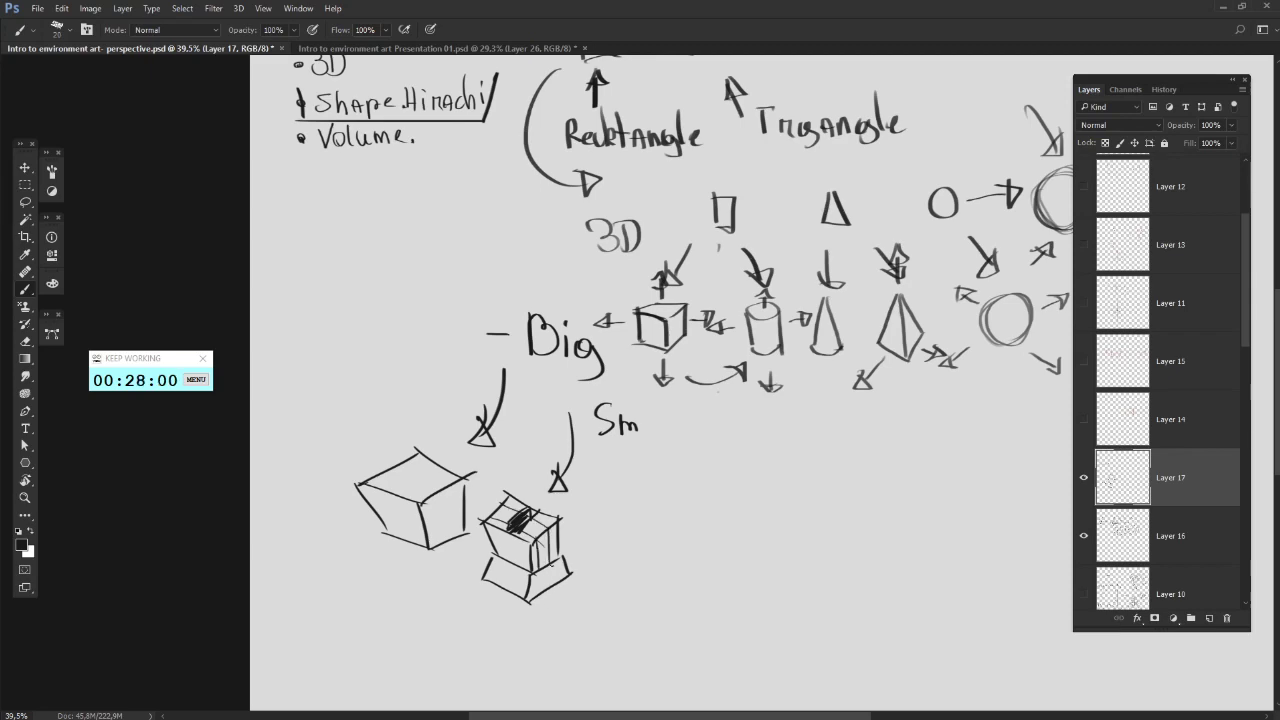
pyautogui.moveTo(552, 564); pyautogui.dragTo(538, 593)
pyautogui.moveTo(544, 510)
pyautogui.mouseDown()
pyautogui.moveTo(522, 540)
pyautogui.moveTo(523, 569)
pyautogui.mouseUp()
pyautogui.moveTo(507, 535); pyautogui.dragTo(508, 584)
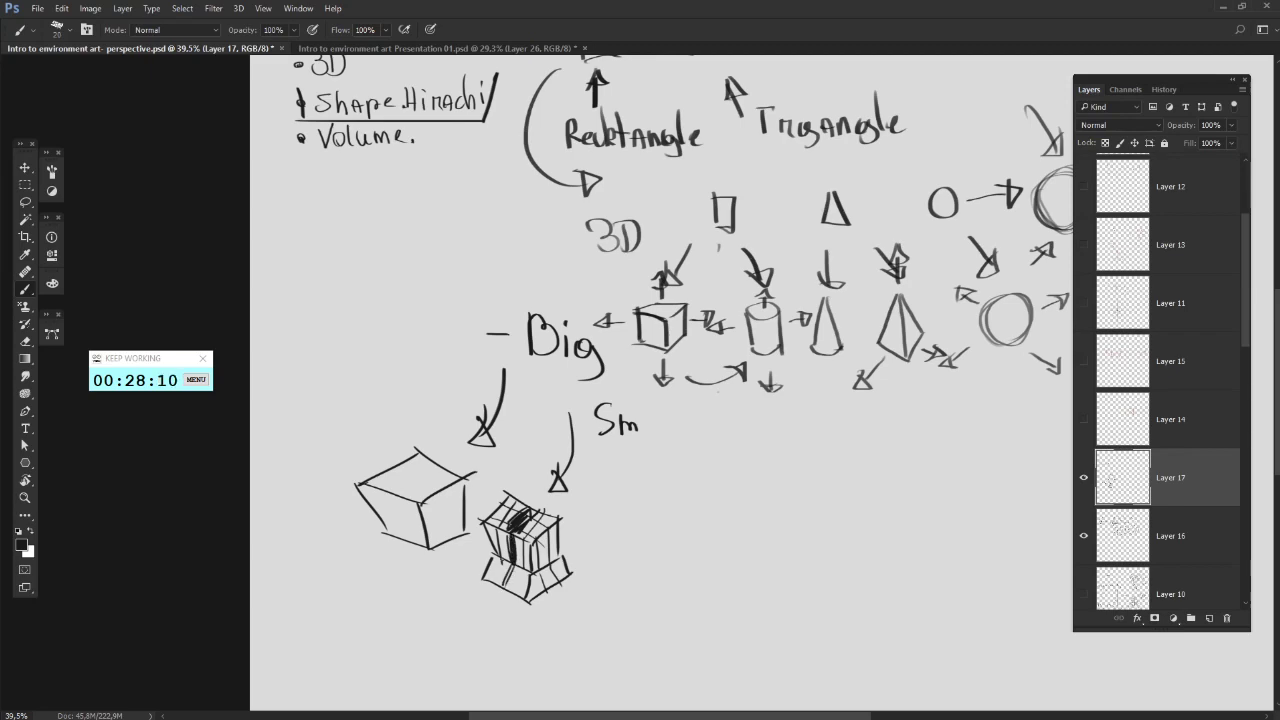
pyautogui.moveTo(694, 494); pyautogui.dragTo(597, 477)
pyautogui.moveTo(659, 505); pyautogui.dragTo(630, 470)
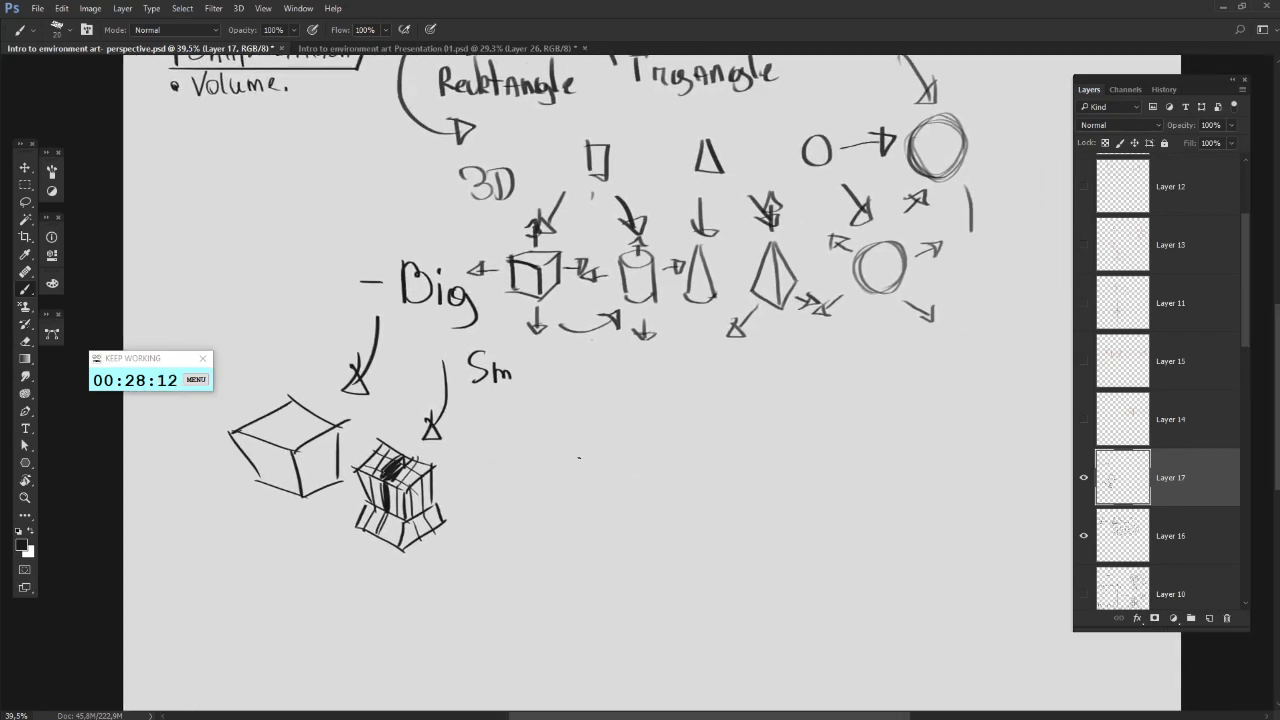
# - Undo the stray mark and draw a wide rectangular picture frame in the empty area beside the small box
pyautogui.hotkey('ctrl', 'z')
pyautogui.moveTo(571, 412); pyautogui.dragTo(571, 580)
pyautogui.moveTo(572, 414)
pyautogui.mouseDown()
pyautogui.moveTo(1012, 430)
pyautogui.moveTo(1020, 415)
pyautogui.moveTo(1020, 603)
pyautogui.moveTo(549, 598)
pyautogui.mouseUp()
pyautogui.moveTo(714, 610); pyautogui.dragTo(547, 587)
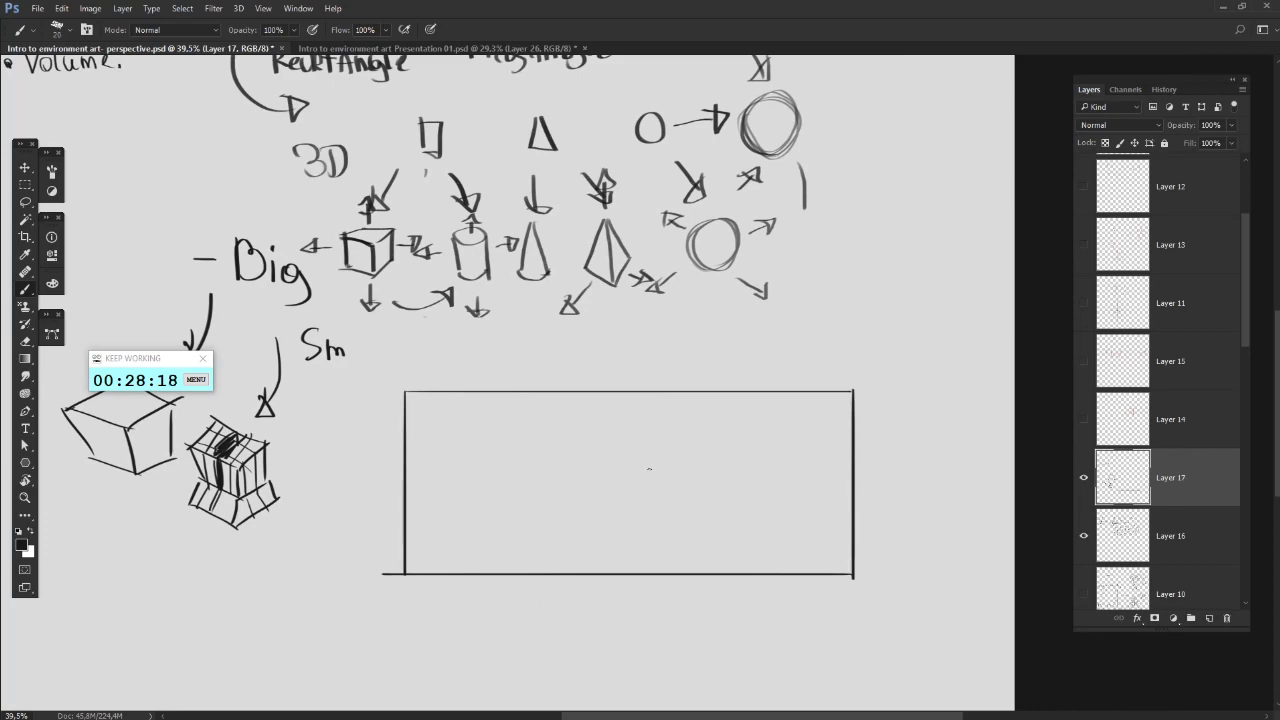
# - Lasso a ground shape along the bottom of the frame, raised into hills at both ends with a low middle
pyautogui.moveTo(534, 504); pyautogui.dragTo(575, 483)
pyautogui.click(24, 202)
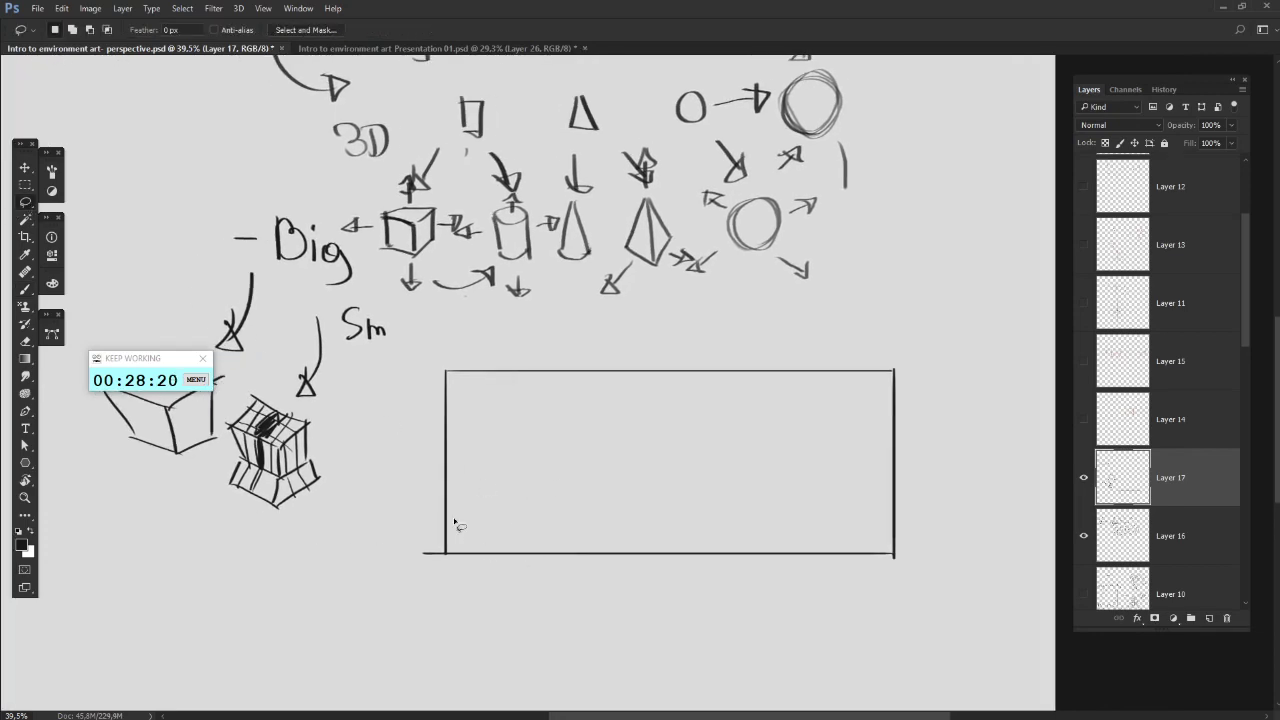
pyautogui.moveTo(447, 484)
pyautogui.mouseDown()
pyautogui.moveTo(550, 519)
pyautogui.moveTo(702, 541)
pyautogui.moveTo(798, 542)
pyautogui.moveTo(887, 486)
pyautogui.moveTo(893, 495)
pyautogui.moveTo(894, 554)
pyautogui.moveTo(467, 554)
pyautogui.mouseUp()
pyautogui.moveTo(433, 422); pyautogui.dragTo(440, 476)
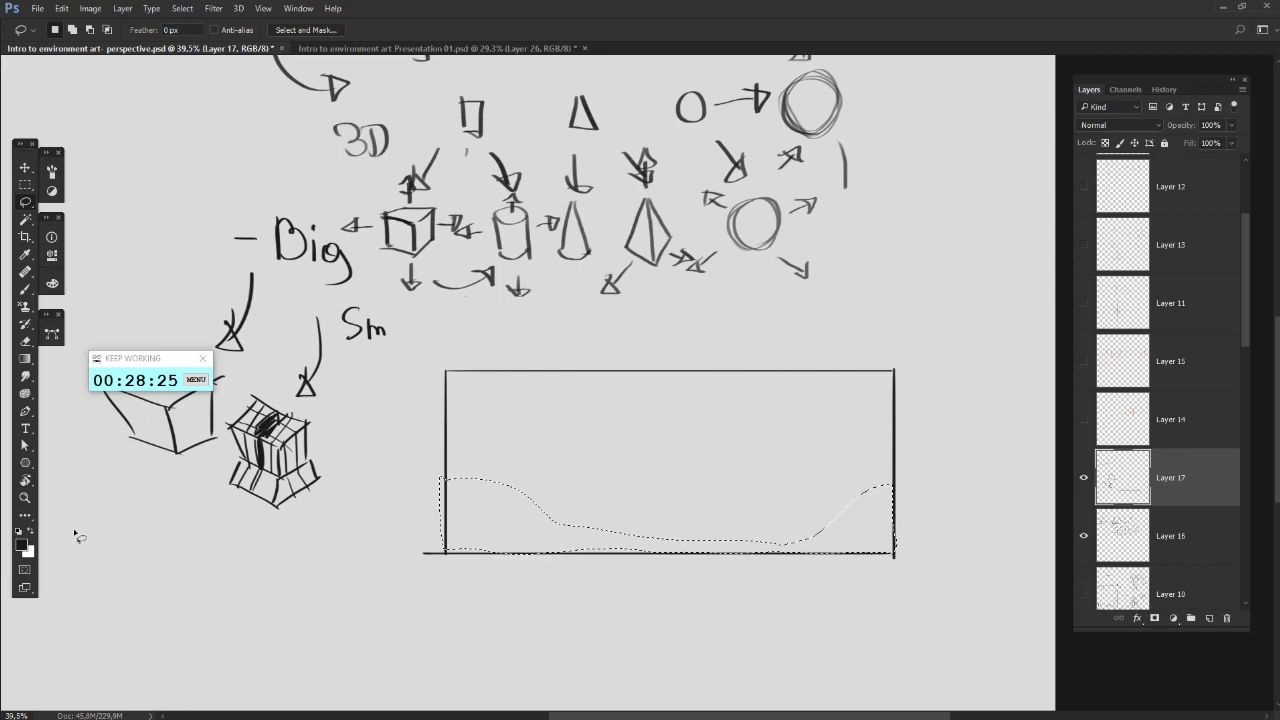
# - Set the foreground color to bright red (f50000) and fill the selected ground shape with a 139 px brush
pyautogui.click(21, 544)
pyautogui.click(226, 345)
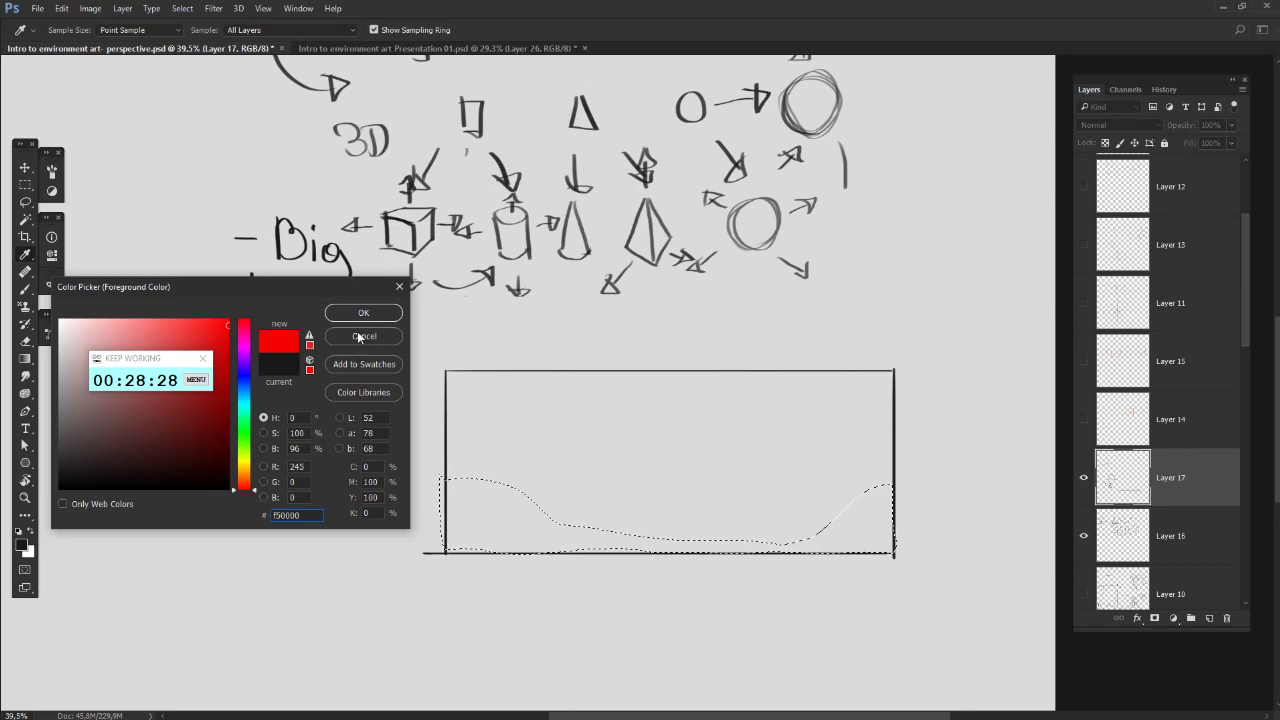
pyautogui.click(364, 312)
pyautogui.rightClick(726, 438)
pyautogui.click(658, 432)
pyautogui.press('b')
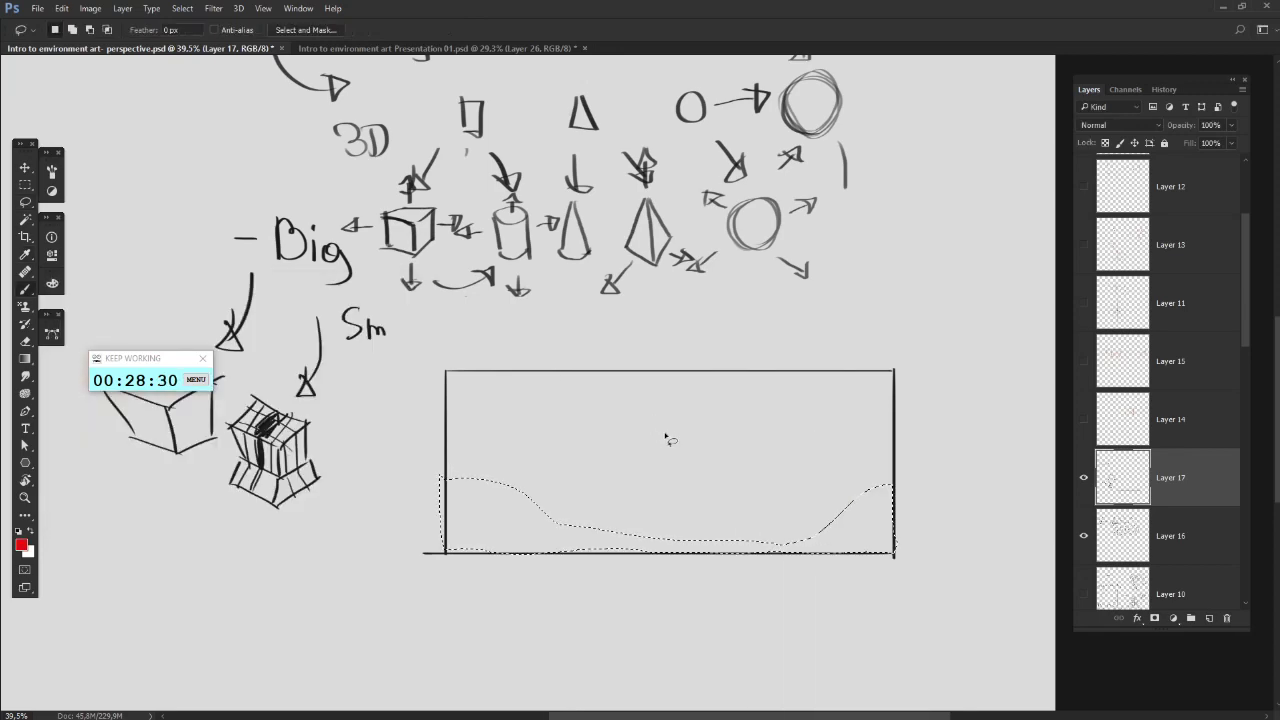
pyautogui.rightClick(685, 329)
pyautogui.click(800, 362)
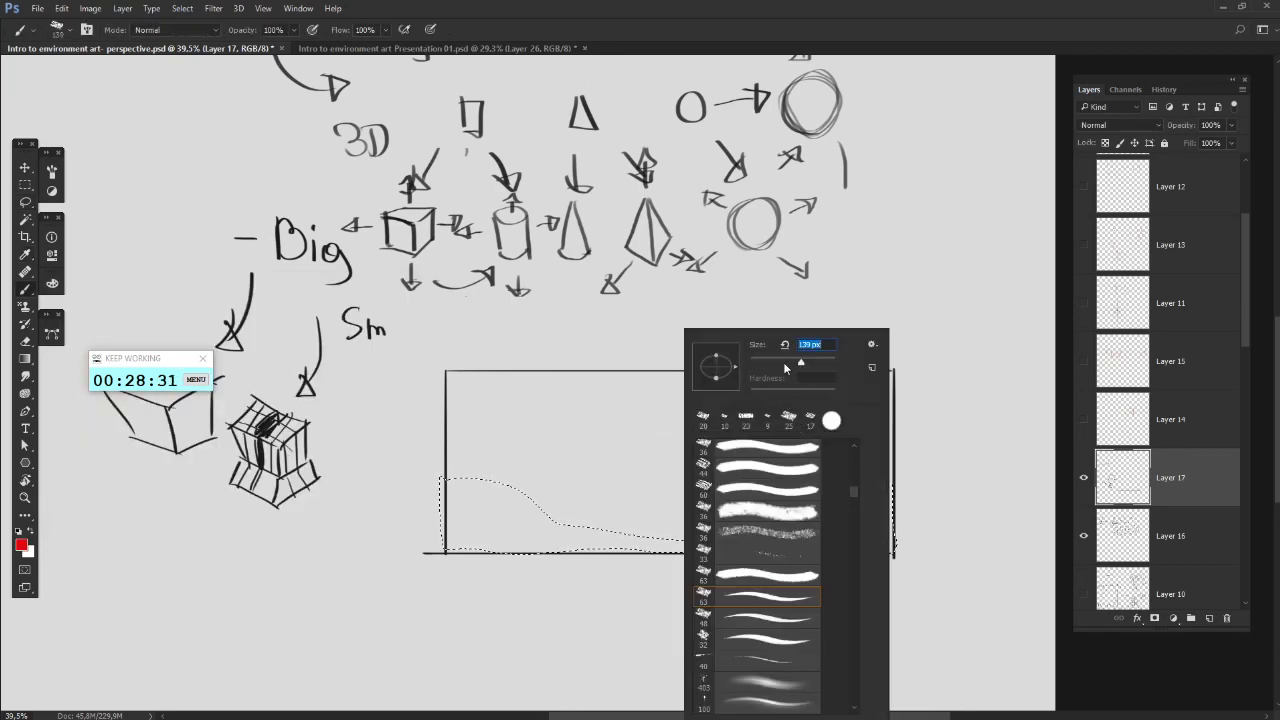
pyautogui.click(598, 444)
pyautogui.moveTo(505, 490)
pyautogui.mouseDown()
pyautogui.moveTo(509, 519)
pyautogui.moveTo(488, 498)
pyautogui.moveTo(470, 545)
pyautogui.moveTo(820, 550)
pyautogui.moveTo(926, 501)
pyautogui.moveTo(860, 520)
pyautogui.mouseUp()
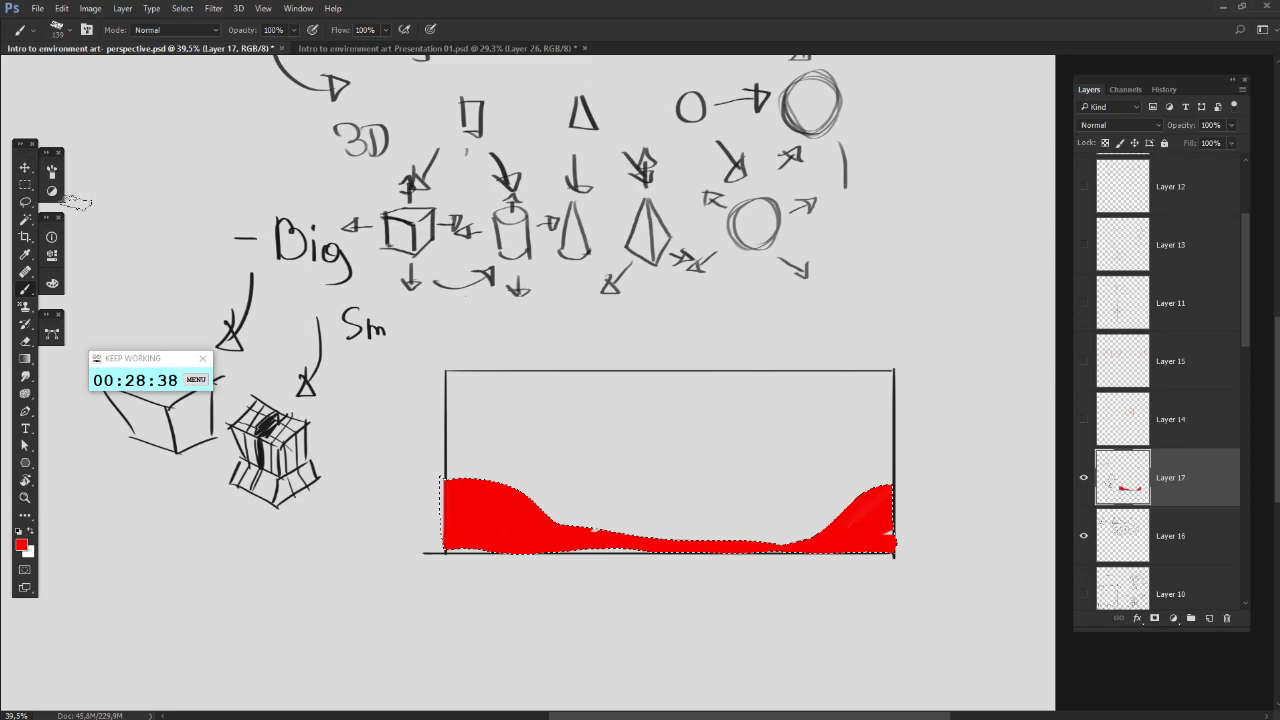
# - Deselect the ground shape and brush over its gaps and low middle in red to thicken the ground
pyautogui.click(25, 185)
pyautogui.hotkey('ctrl', 'd')
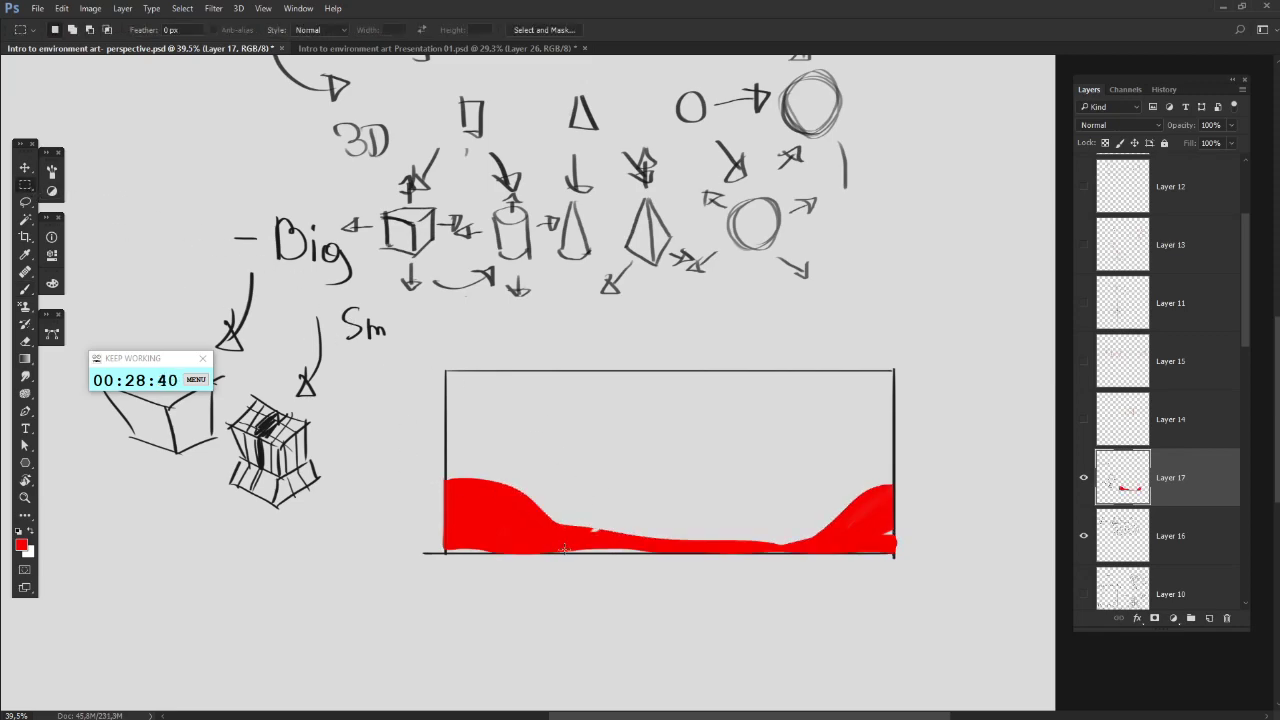
pyautogui.press('b')
pyautogui.moveTo(520, 525)
pyautogui.mouseDown()
pyautogui.moveTo(728, 528)
pyautogui.moveTo(700, 542)
pyautogui.moveTo(865, 503)
pyautogui.moveTo(570, 550)
pyautogui.moveTo(905, 533)
pyautogui.mouseUp()
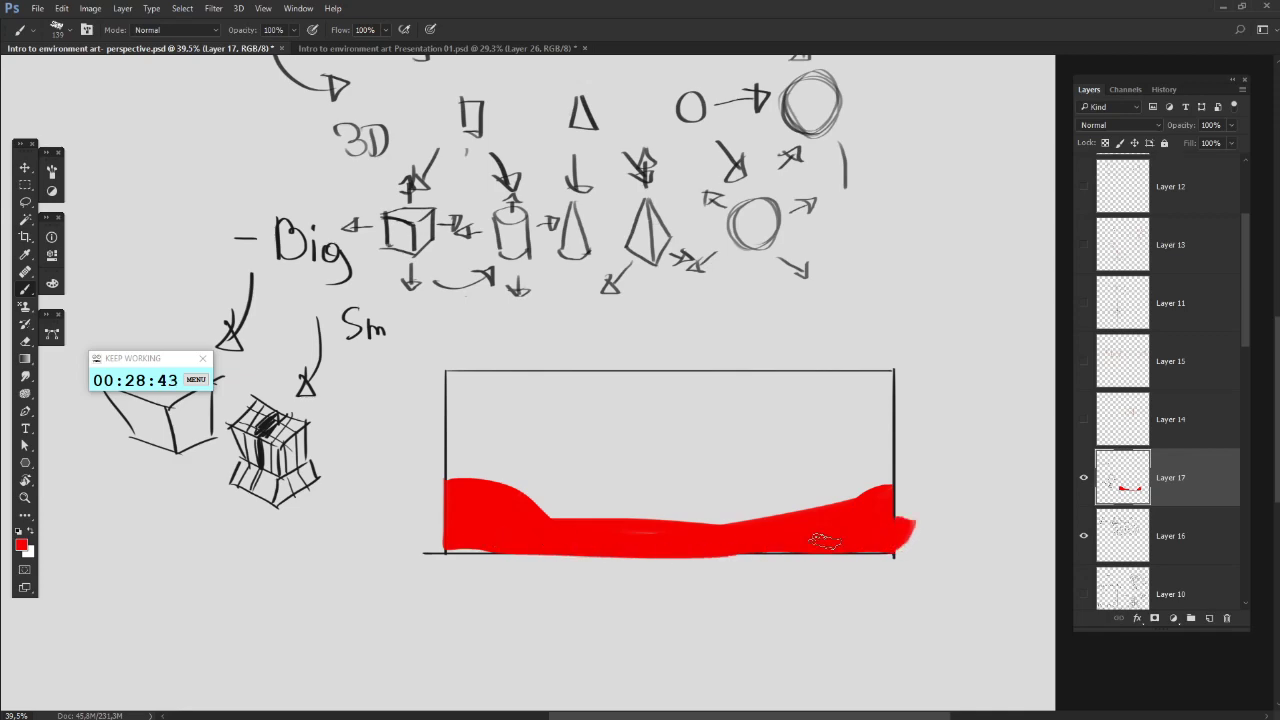
# - Choose a dark red and, with a smaller brush, paint an upright pillar on the ground near each end of the frame
pyautogui.rightClick(638, 426)
pyautogui.click(23, 546)
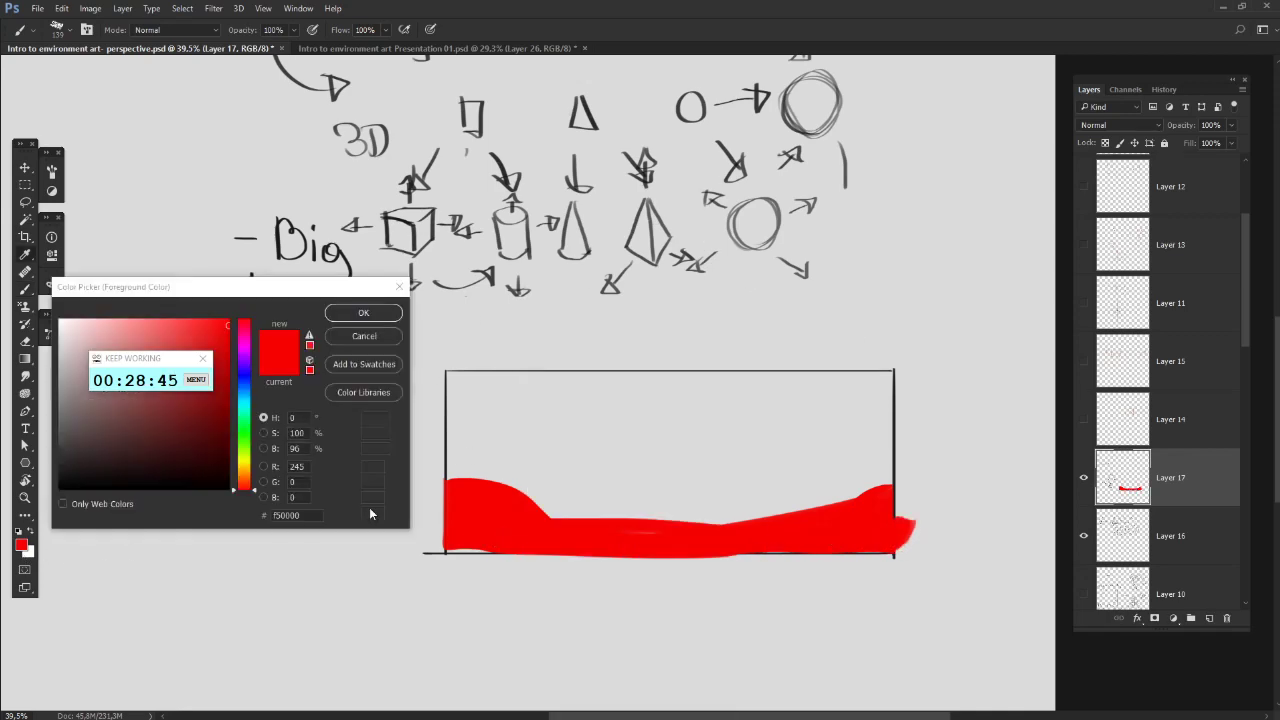
pyautogui.click(205, 442)
pyautogui.click(363, 312)
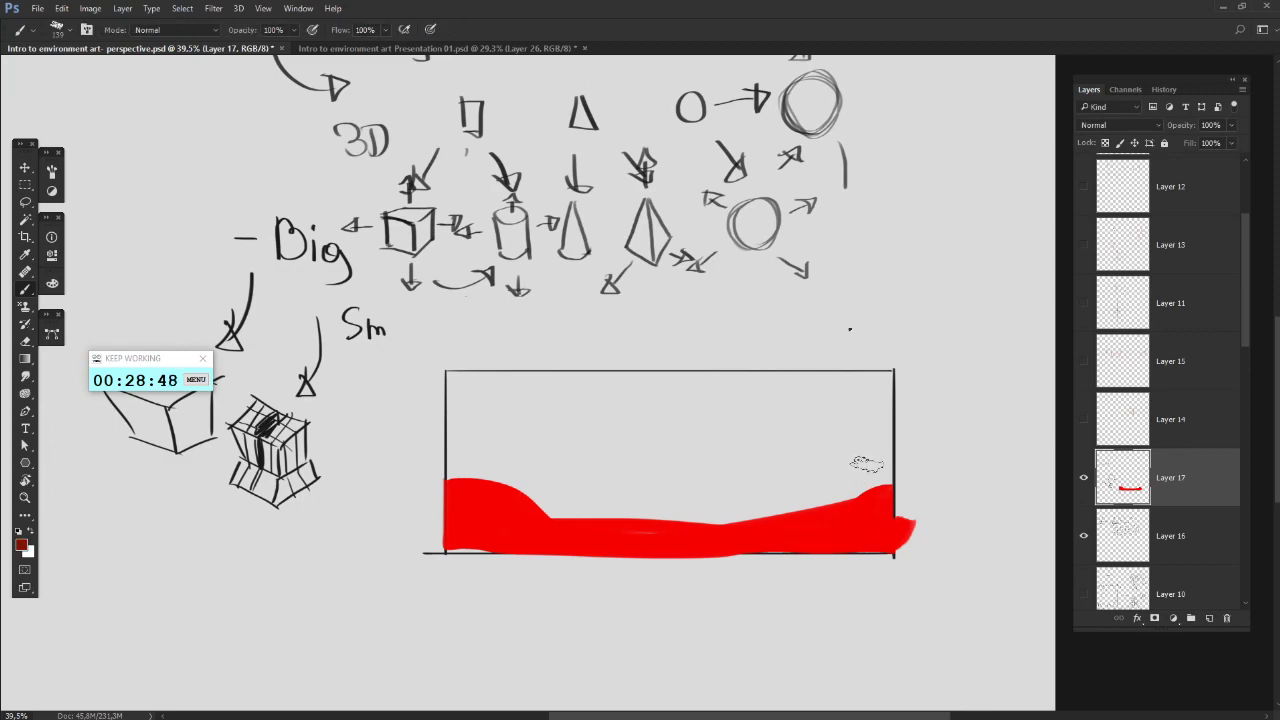
pyautogui.rightClick(924, 409)
pyautogui.click(941, 364)
pyautogui.moveTo(810, 527)
pyautogui.mouseDown()
pyautogui.moveTo(827, 447)
pyautogui.moveTo(830, 514)
pyautogui.moveTo(819, 452)
pyautogui.moveTo(833, 522)
pyautogui.mouseUp()
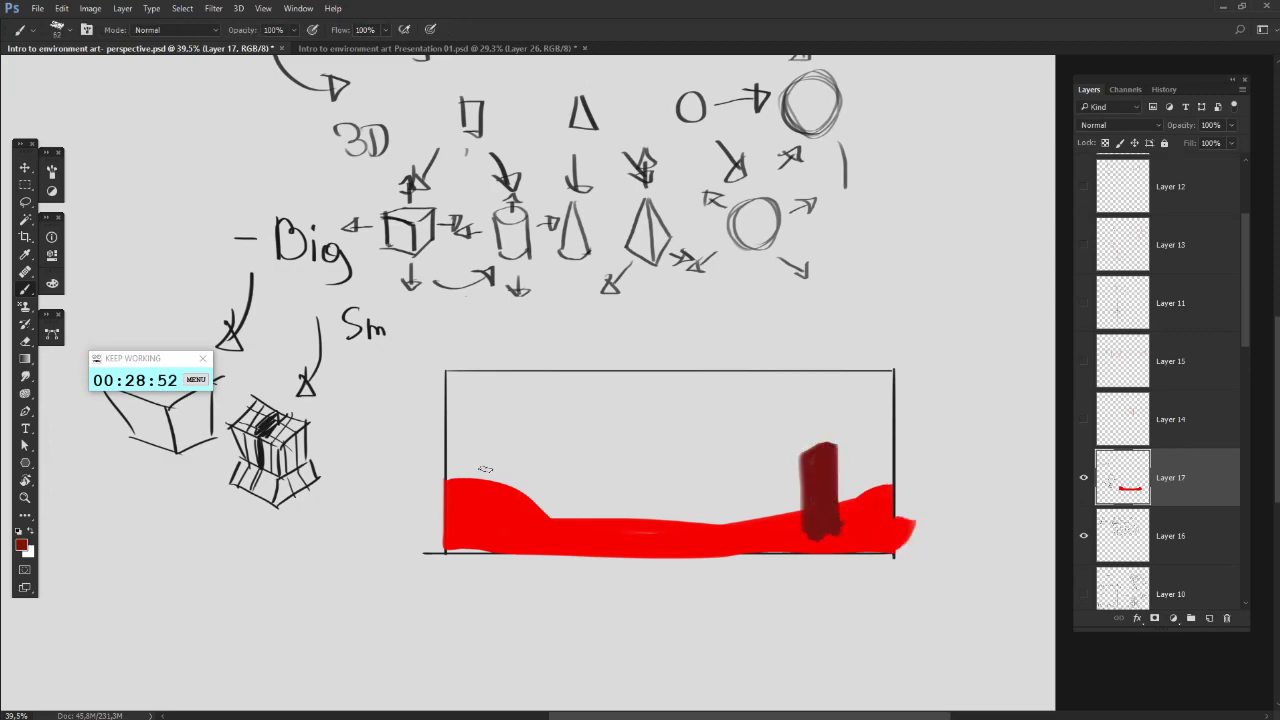
pyautogui.moveTo(478, 514)
pyautogui.mouseDown()
pyautogui.moveTo(478, 437)
pyautogui.moveTo(505, 516)
pyautogui.moveTo(480, 521)
pyautogui.mouseUp()
# - Choose a darker red and paint small blocks around the foot of both pillars
pyautogui.click(22, 546)
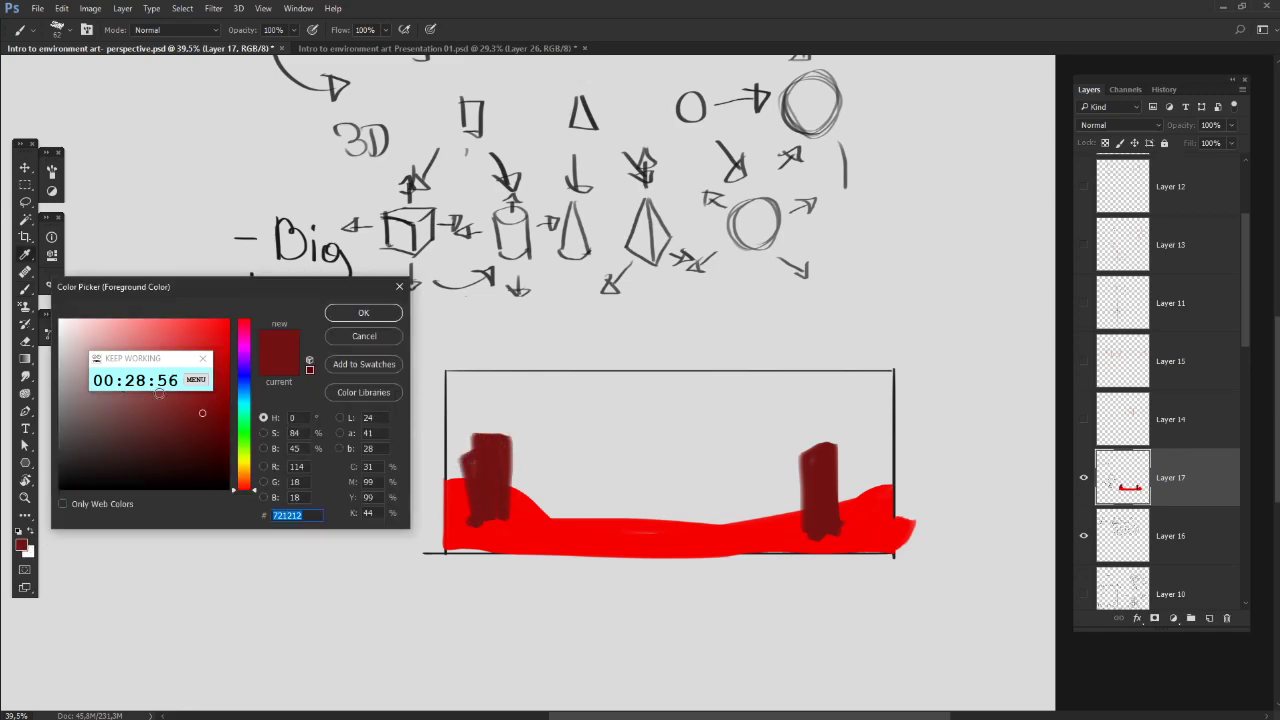
pyautogui.click(364, 313)
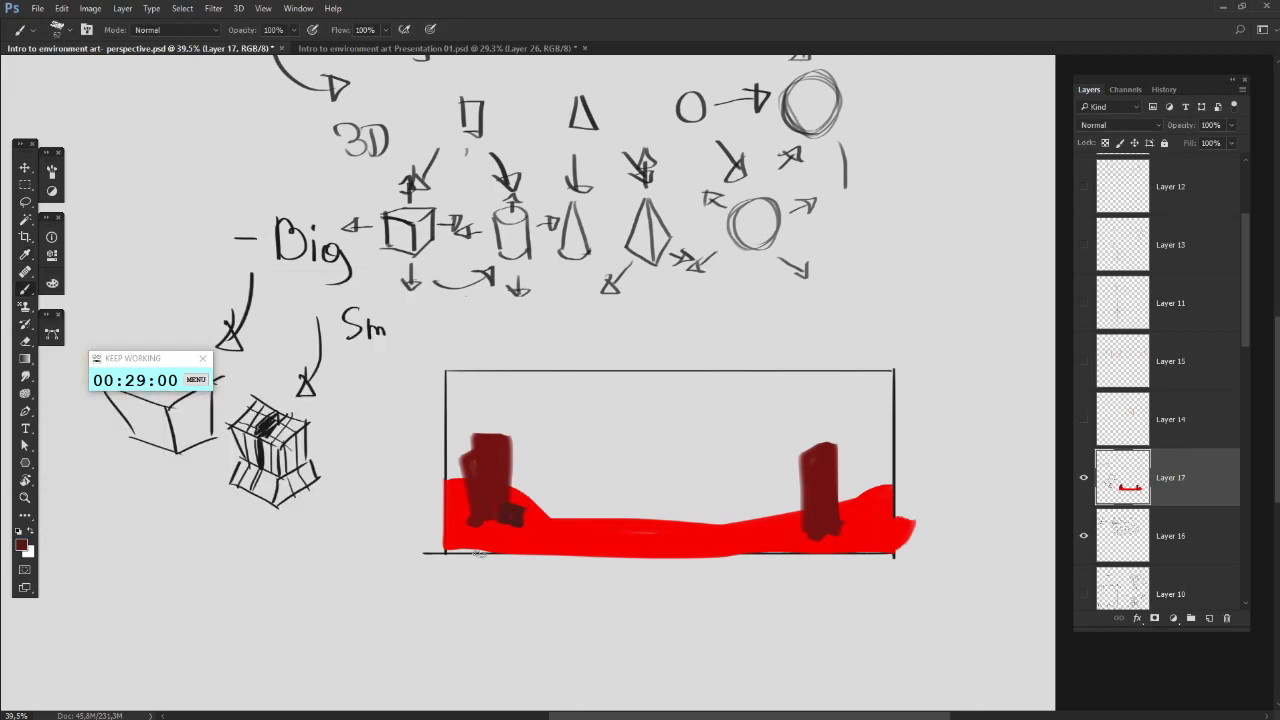
pyautogui.moveTo(492, 524)
pyautogui.mouseDown()
pyautogui.moveTo(469, 549)
pyautogui.moveTo(527, 549)
pyautogui.moveTo(472, 552)
pyautogui.moveTo(498, 546)
pyautogui.mouseUp()
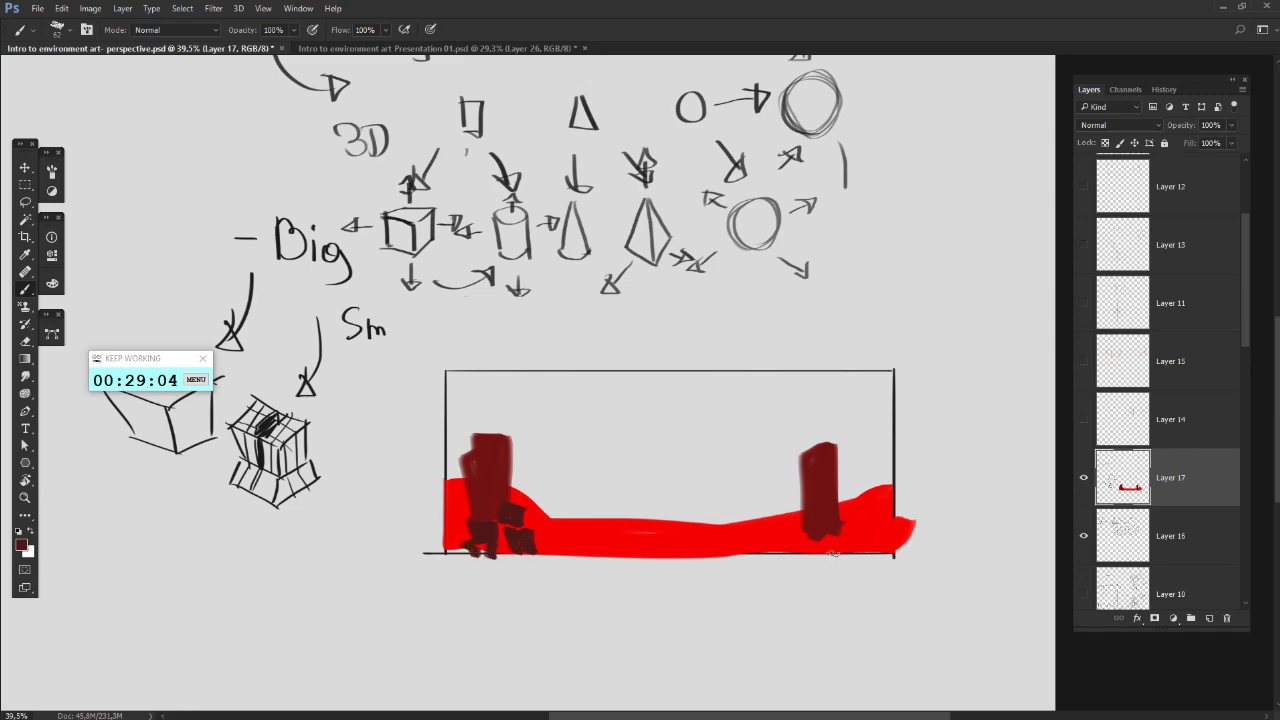
pyautogui.moveTo(838, 530)
pyautogui.mouseDown()
pyautogui.moveTo(866, 536)
pyautogui.moveTo(870, 501)
pyautogui.mouseUp()
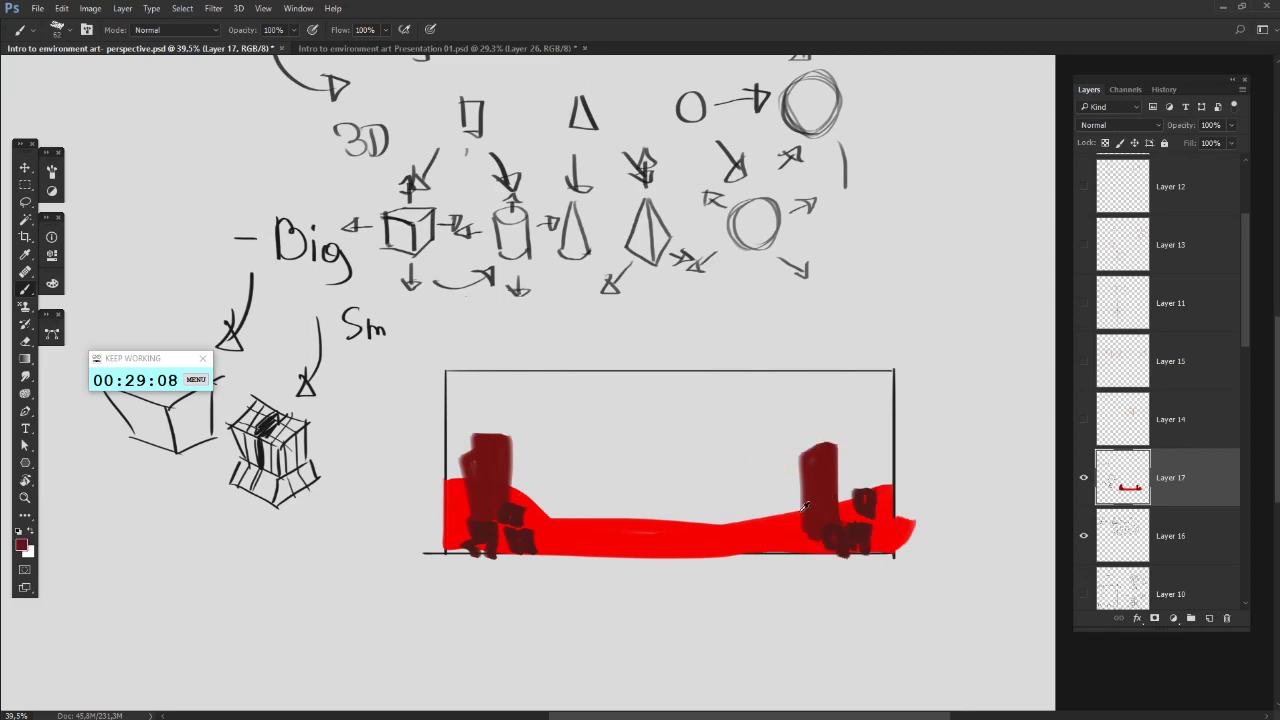
# - Set the foreground color to violet (5d02f5) and add a new layer beneath the red ground layer
pyautogui.keyDown('alt'); pyautogui.click(768, 522); pyautogui.keyUp('alt')
pyautogui.click(21, 545)
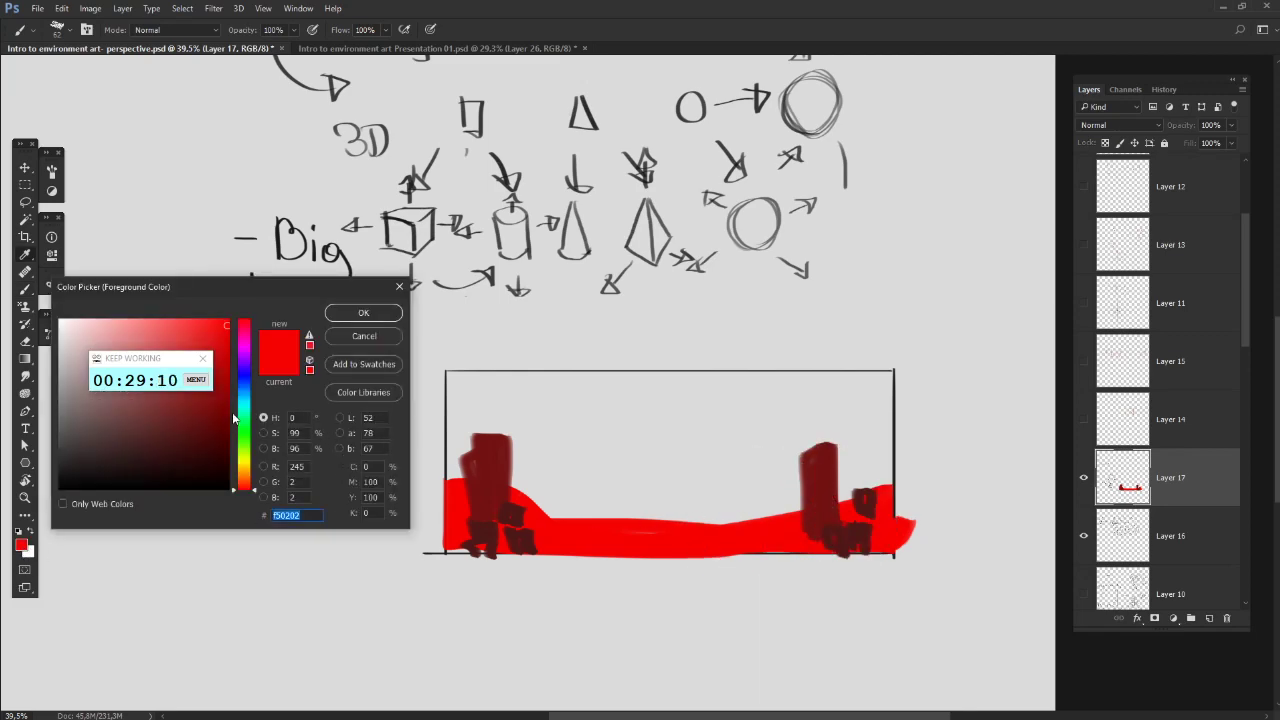
pyautogui.click(246, 345)
pyautogui.click(357, 309)
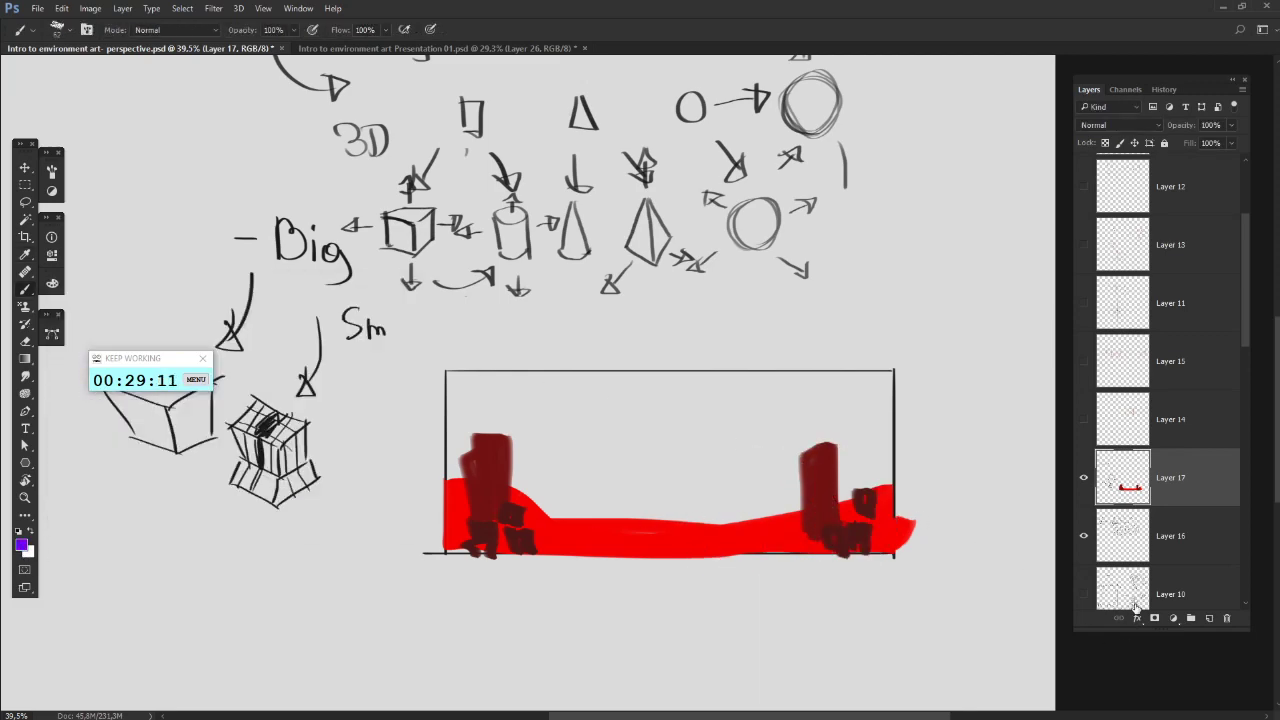
pyautogui.click(1209, 617)
pyautogui.moveTo(1190, 495); pyautogui.dragTo(1170, 563)
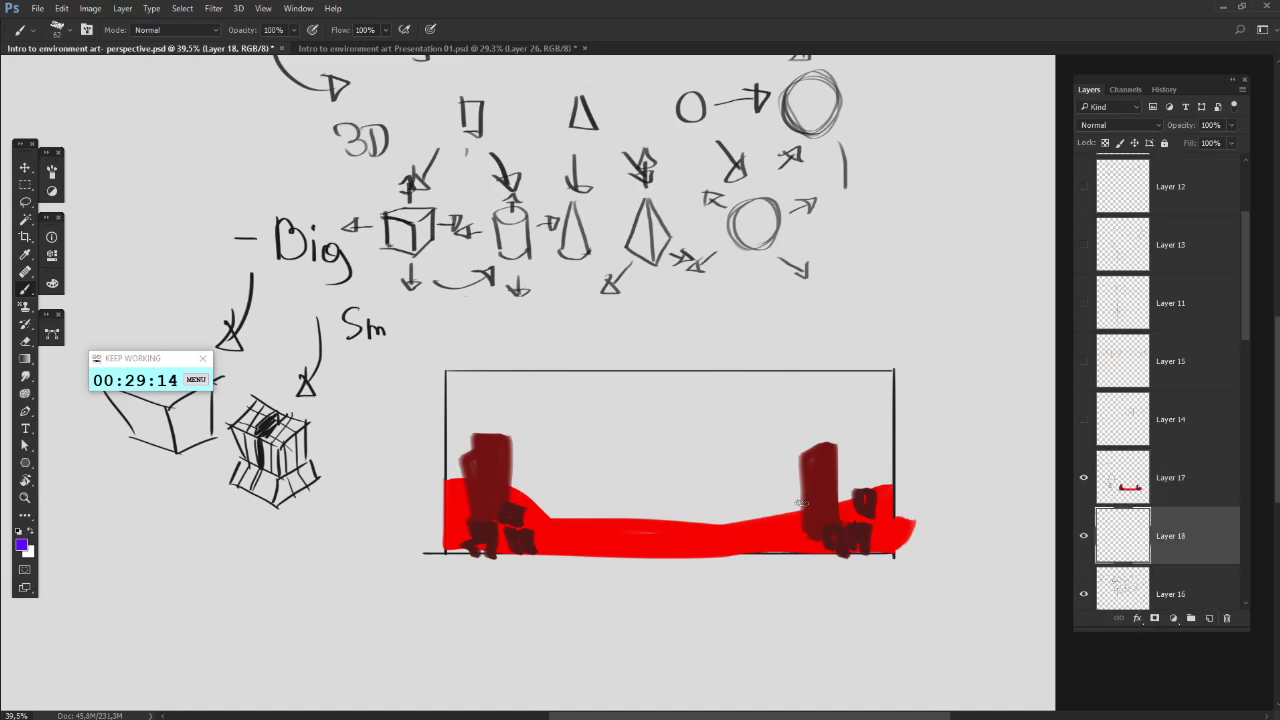
# - Paint the sky area of the frame violet behind the ground and pillars, enlarging the brush to cover it
pyautogui.moveTo(797, 507)
pyautogui.mouseDown()
pyautogui.moveTo(785, 376)
pyautogui.moveTo(902, 378)
pyautogui.moveTo(884, 488)
pyautogui.moveTo(868, 384)
pyautogui.moveTo(853, 374)
pyautogui.moveTo(849, 418)
pyautogui.mouseUp()
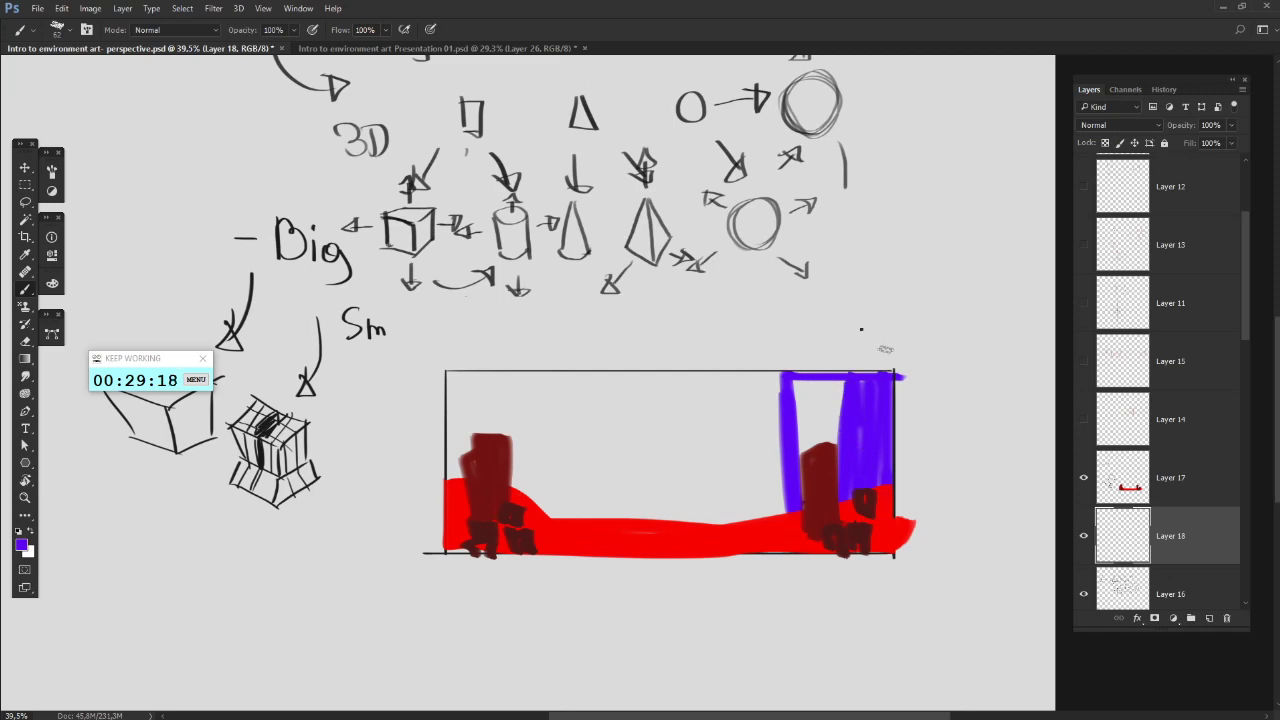
pyautogui.rightClick(862, 329)
pyautogui.moveTo(954, 366); pyautogui.dragTo(972, 366)
pyautogui.moveTo(822, 394)
pyautogui.mouseDown()
pyautogui.moveTo(803, 391)
pyautogui.moveTo(830, 430)
pyautogui.moveTo(793, 495)
pyautogui.moveTo(690, 522)
pyautogui.moveTo(745, 508)
pyautogui.moveTo(470, 490)
pyautogui.moveTo(458, 378)
pyautogui.moveTo(740, 404)
pyautogui.moveTo(686, 428)
pyautogui.moveTo(702, 384)
pyautogui.moveTo(803, 397)
pyautogui.moveTo(717, 378)
pyautogui.moveTo(807, 422)
pyautogui.moveTo(718, 492)
pyautogui.moveTo(722, 480)
pyautogui.moveTo(785, 478)
pyautogui.moveTo(640, 500)
pyautogui.moveTo(731, 428)
pyautogui.moveTo(530, 468)
pyautogui.moveTo(475, 428)
pyautogui.moveTo(505, 395)
pyautogui.moveTo(492, 415)
pyautogui.moveTo(528, 500)
pyautogui.moveTo(555, 470)
pyautogui.moveTo(530, 390)
pyautogui.moveTo(815, 397)
pyautogui.moveTo(543, 394)
pyautogui.moveTo(801, 407)
pyautogui.moveTo(720, 425)
pyautogui.moveTo(610, 485)
pyautogui.moveTo(580, 470)
pyautogui.moveTo(689, 417)
pyautogui.moveTo(535, 420)
pyautogui.mouseUp()
pyautogui.moveTo(496, 471); pyautogui.dragTo(505, 451)
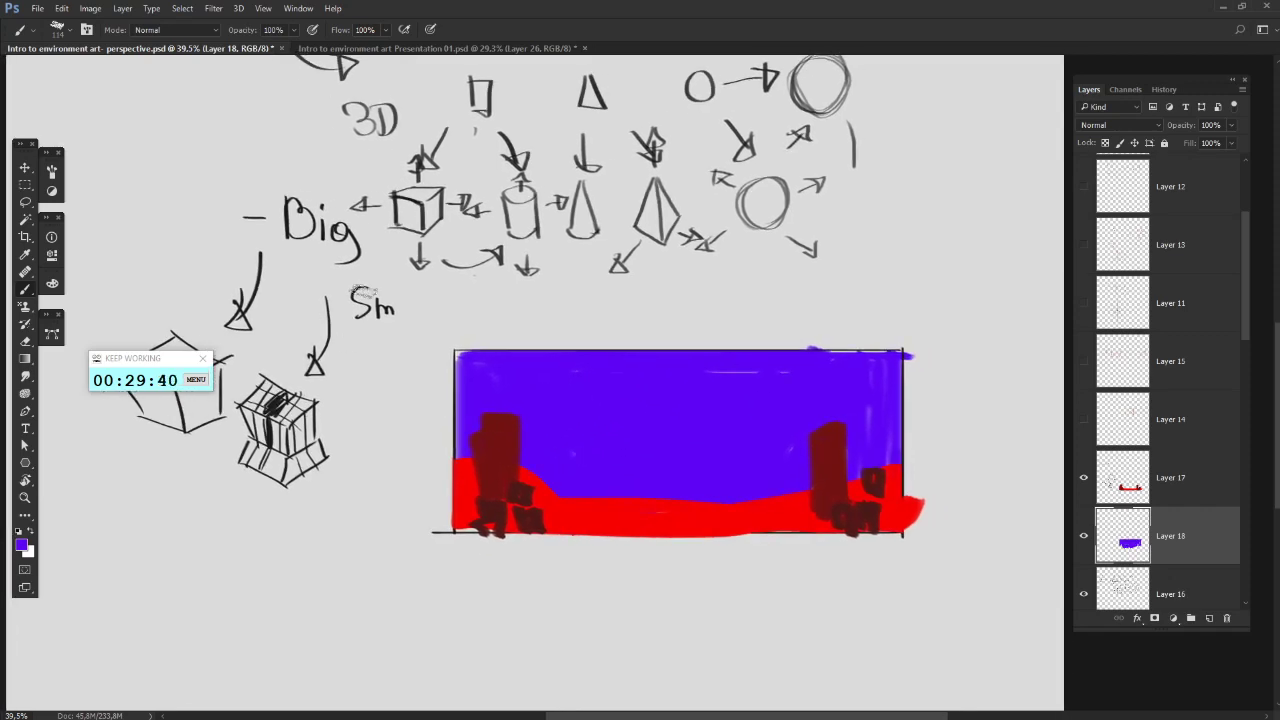
# - Choose a lighter violet and paint a tall shape tapering downward in the middle of the sky
pyautogui.click(25, 204)
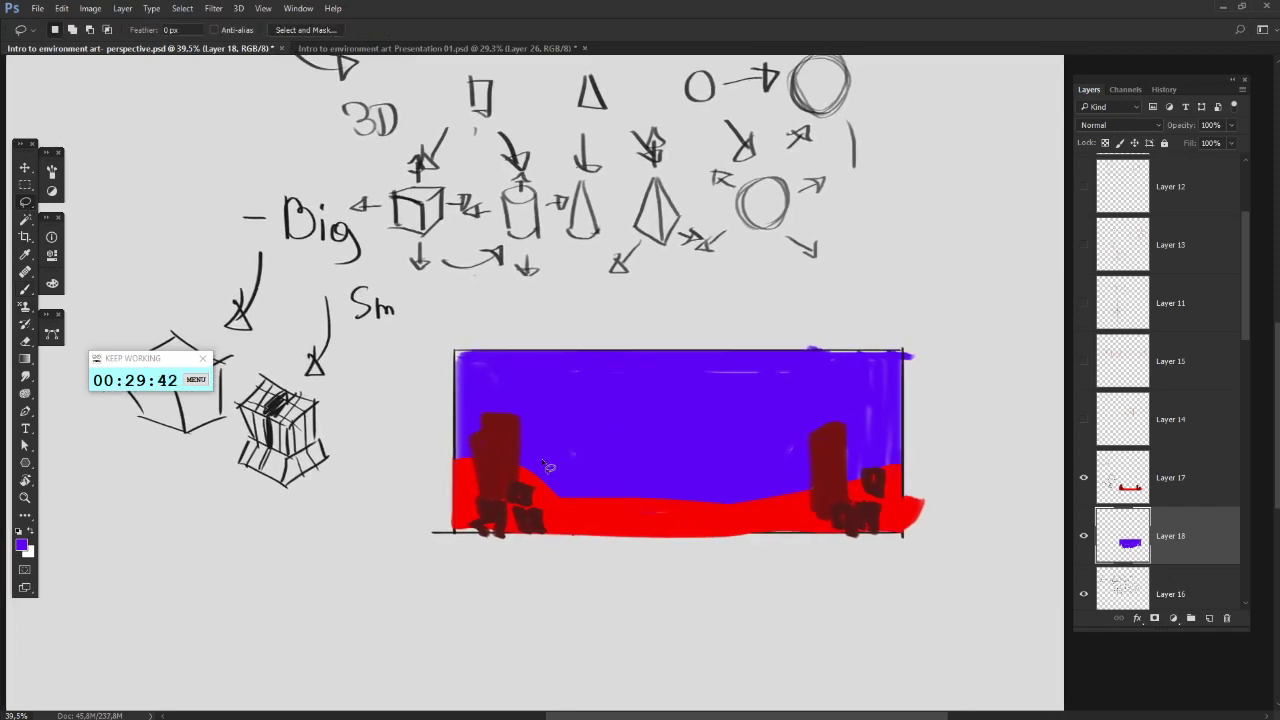
pyautogui.press('b')
pyautogui.click(21, 545)
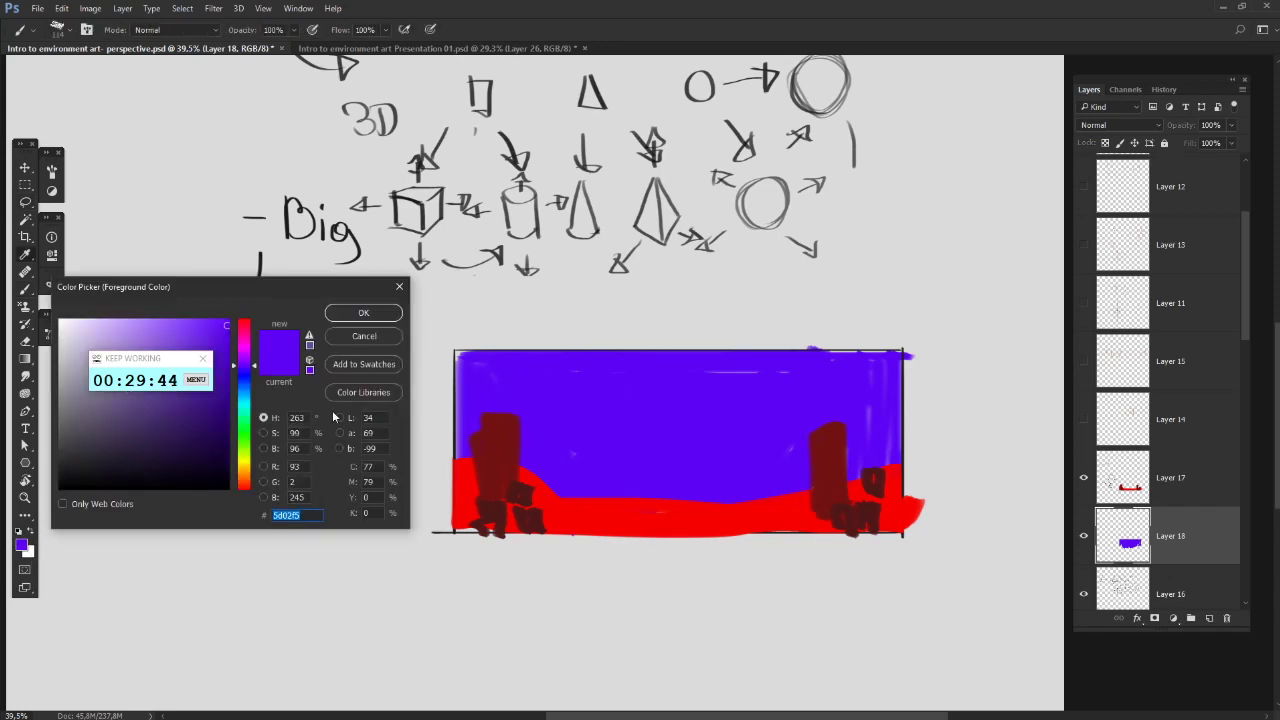
pyautogui.click(140, 335)
pyautogui.click(380, 319)
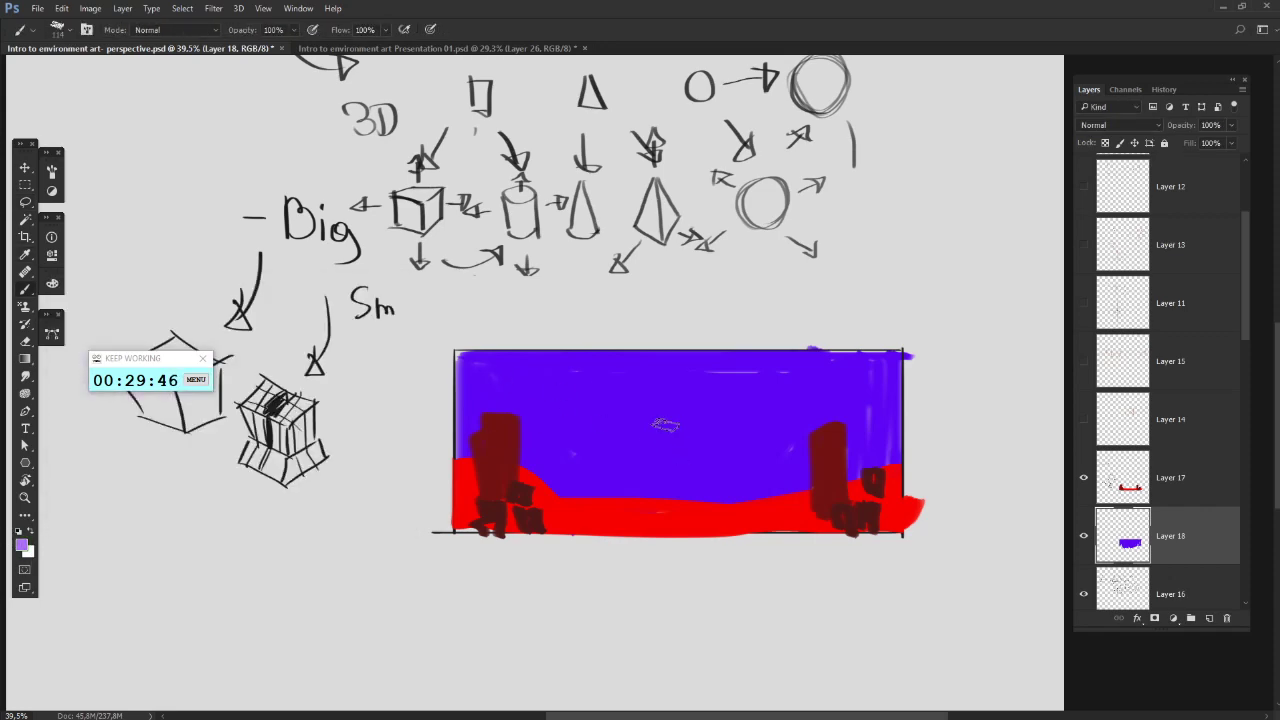
pyautogui.moveTo(632, 360)
pyautogui.mouseDown()
pyautogui.moveTo(641, 488)
pyautogui.moveTo(660, 494)
pyautogui.moveTo(690, 492)
pyautogui.moveTo(745, 360)
pyautogui.moveTo(636, 368)
pyautogui.moveTo(655, 452)
pyautogui.moveTo(724, 358)
pyautogui.moveTo(685, 380)
pyautogui.moveTo(677, 474)
pyautogui.mouseUp()
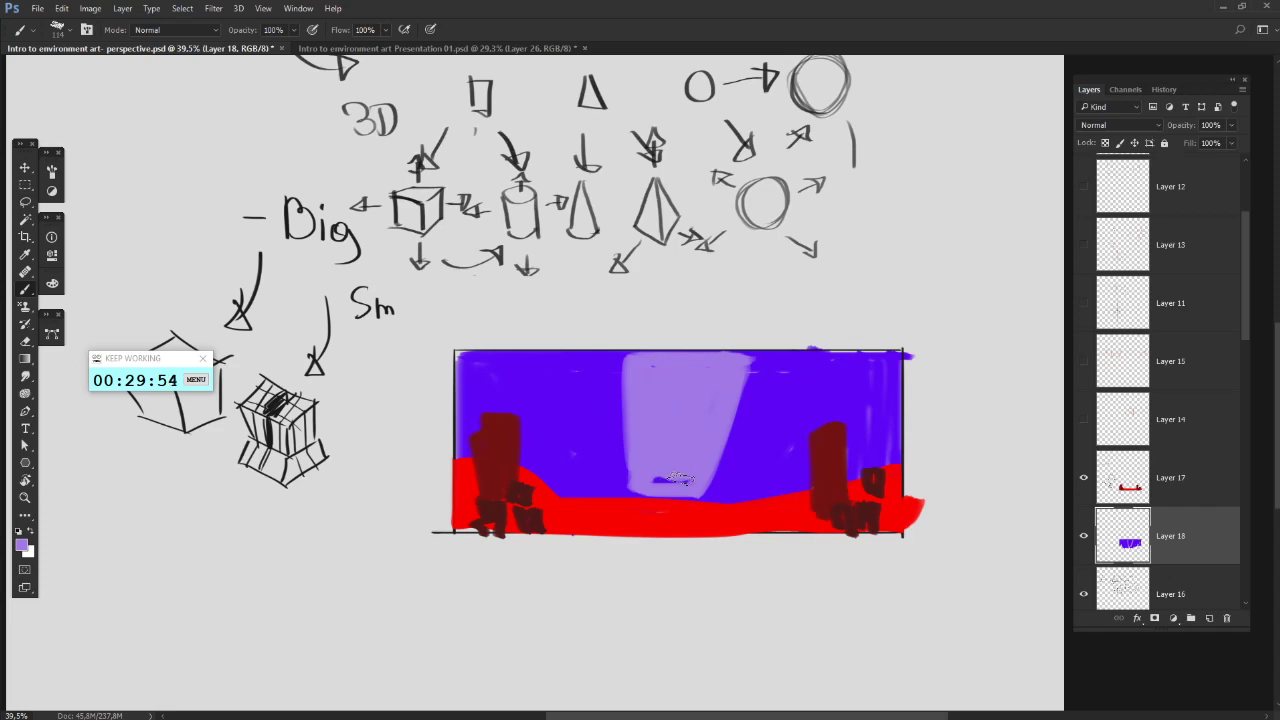
# - Set the background color to a dark violet (322050) based on the sky's violet
pyautogui.moveTo(579, 479); pyautogui.dragTo(539, 514)
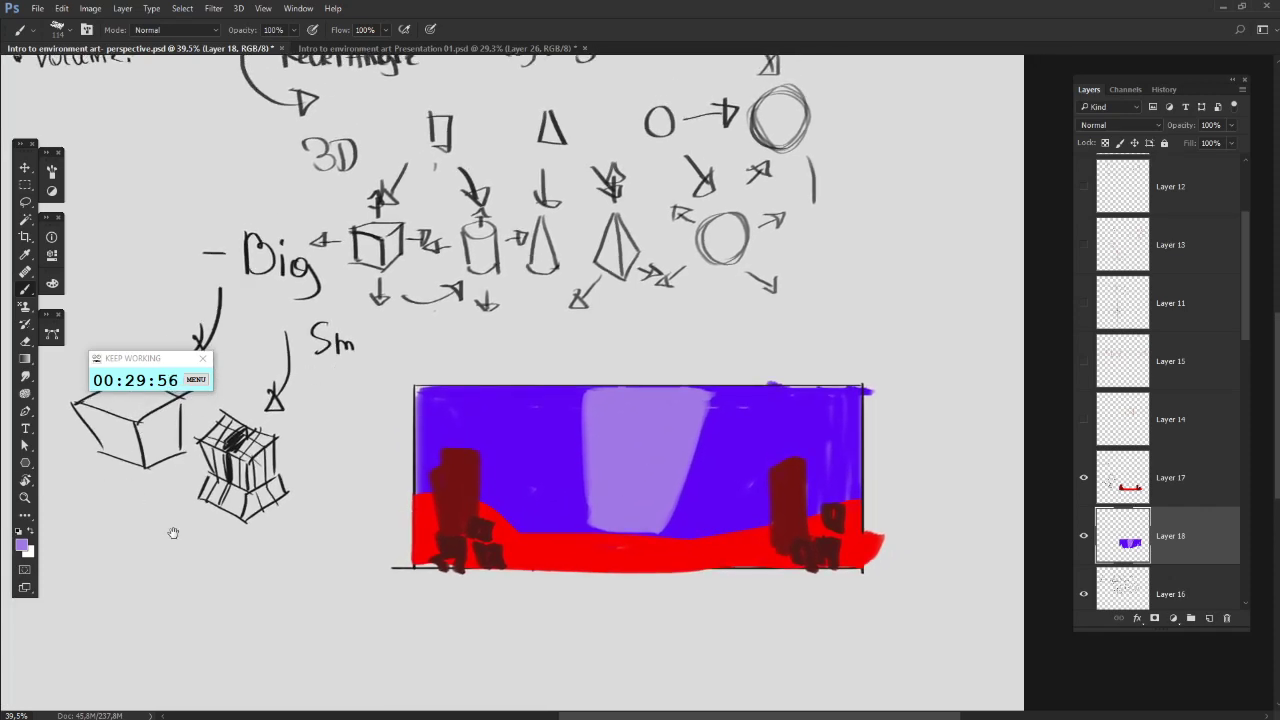
pyautogui.moveTo(105, 543); pyautogui.dragTo(134, 498)
pyautogui.click(30, 553)
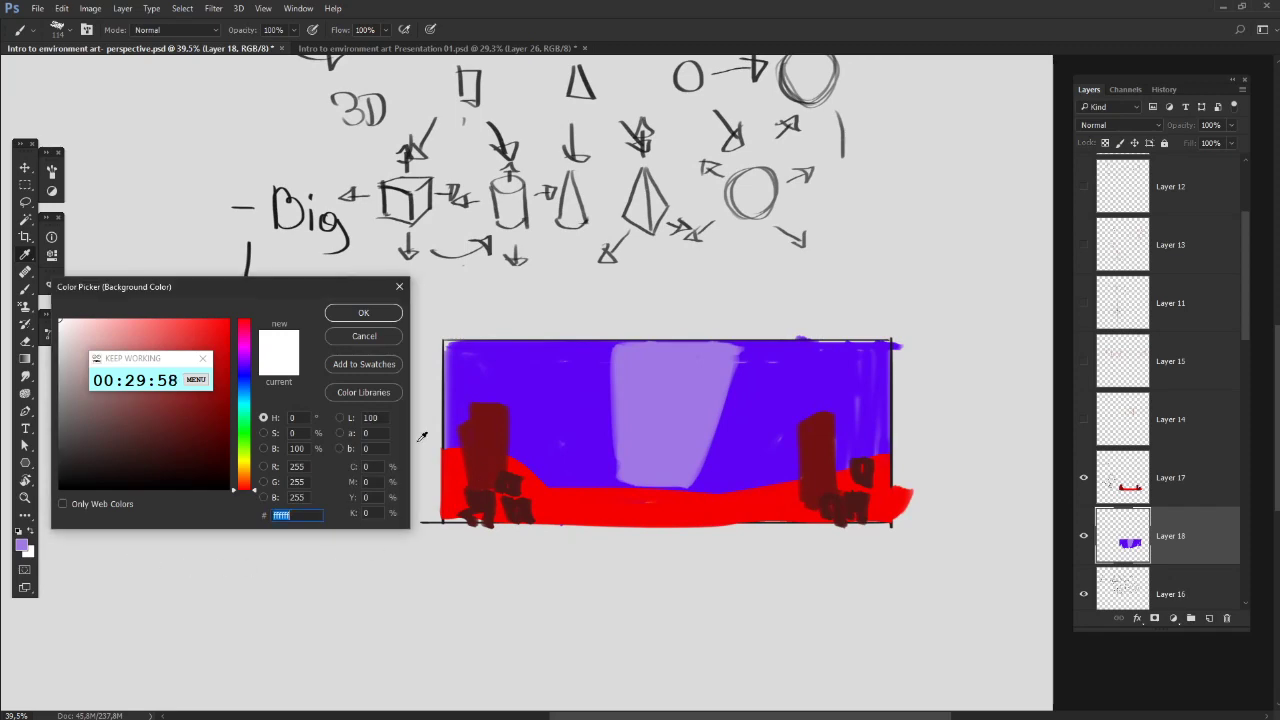
pyautogui.click(544, 405)
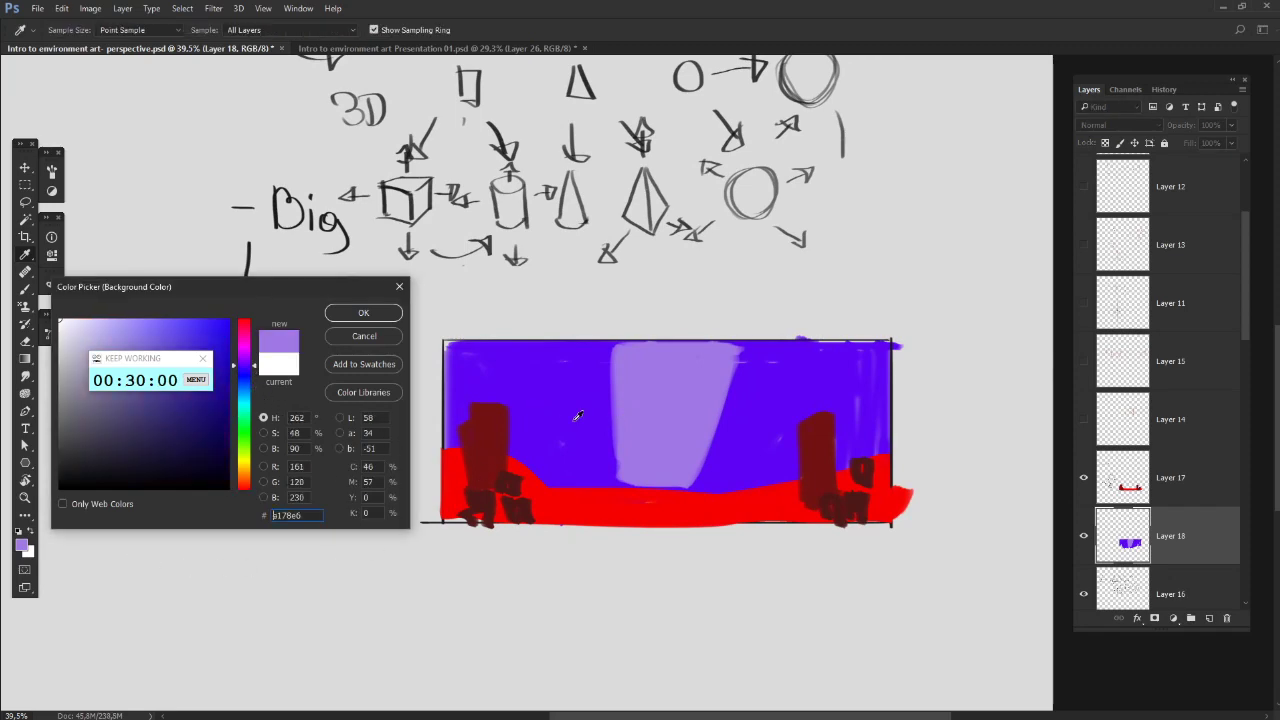
pyautogui.click(161, 435)
pyautogui.click(364, 313)
pyautogui.press('b')
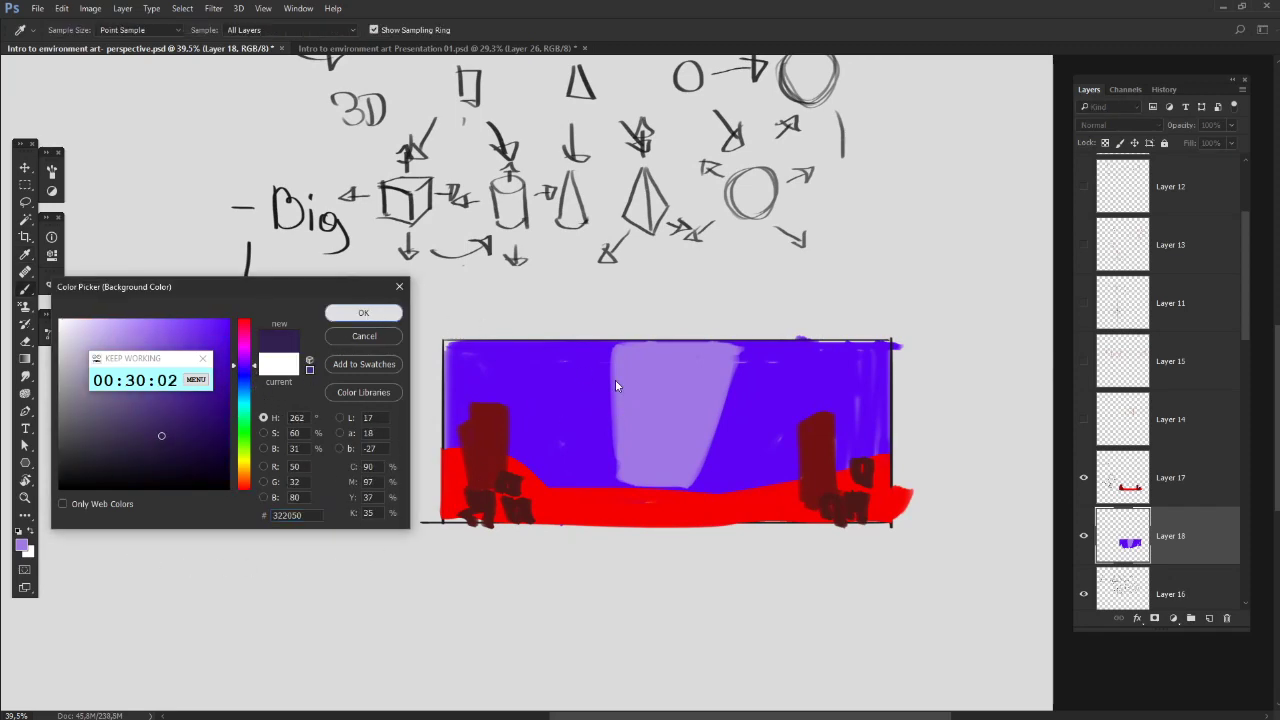
# - With a smaller brush, paint a dark violet pillar inward of each red pillar, the right one shorter, undoing the excess strokes
pyautogui.rightClick(606, 330)
pyautogui.moveTo(519, 456); pyautogui.dragTo(543, 381)
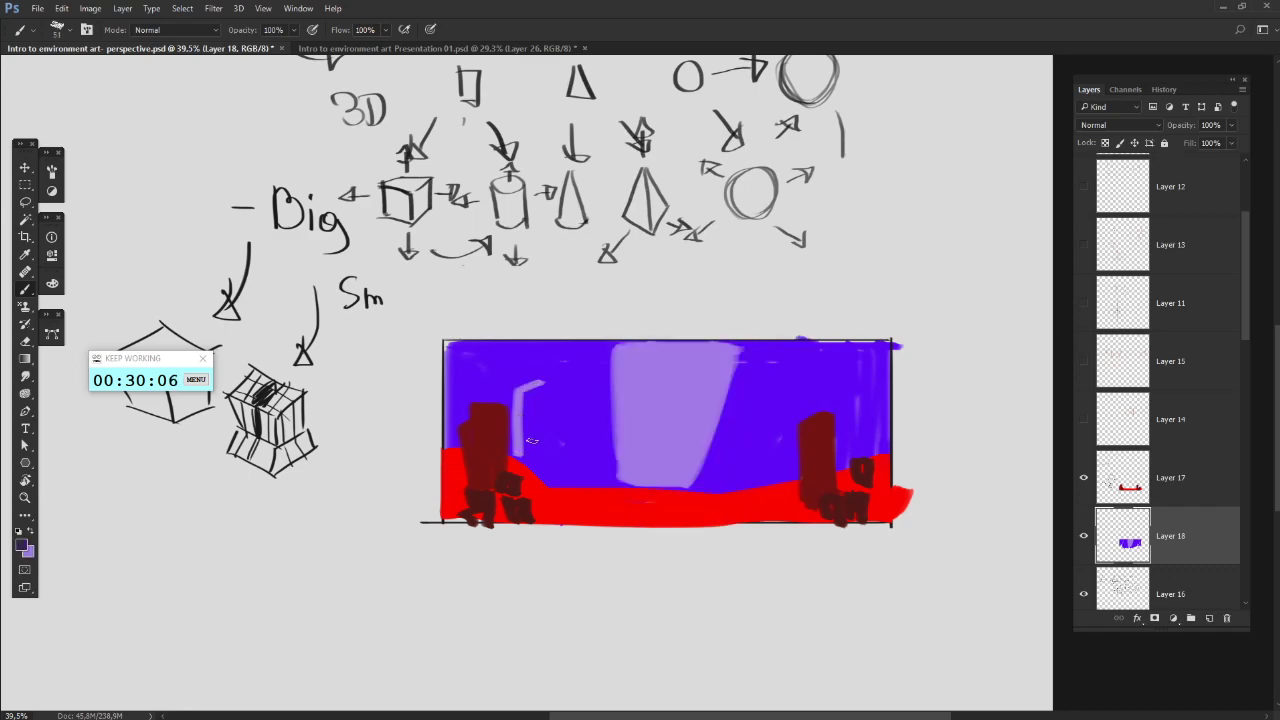
pyautogui.moveTo(524, 458); pyautogui.dragTo(517, 420)
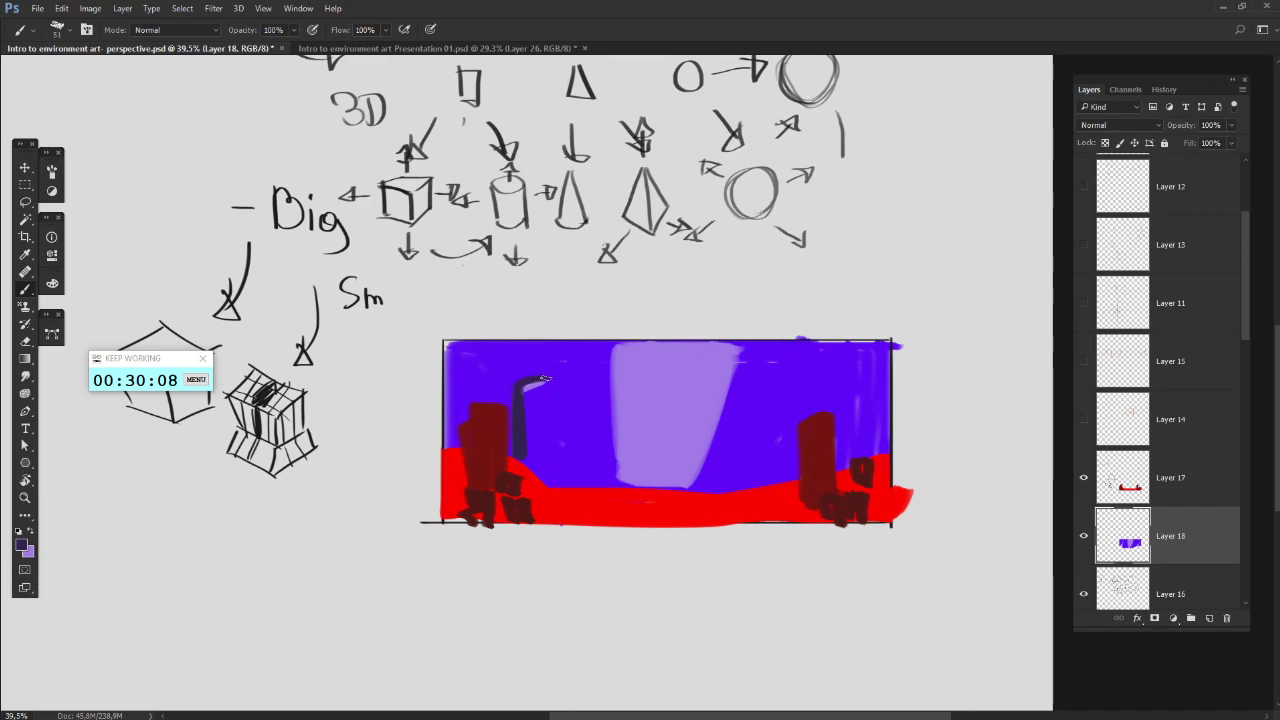
pyautogui.moveTo(545, 378)
pyautogui.mouseDown()
pyautogui.moveTo(530, 386)
pyautogui.moveTo(546, 468)
pyautogui.mouseUp()
pyautogui.moveTo(535, 398)
pyautogui.mouseDown()
pyautogui.moveTo(536, 476)
pyautogui.moveTo(530, 418)
pyautogui.mouseUp()
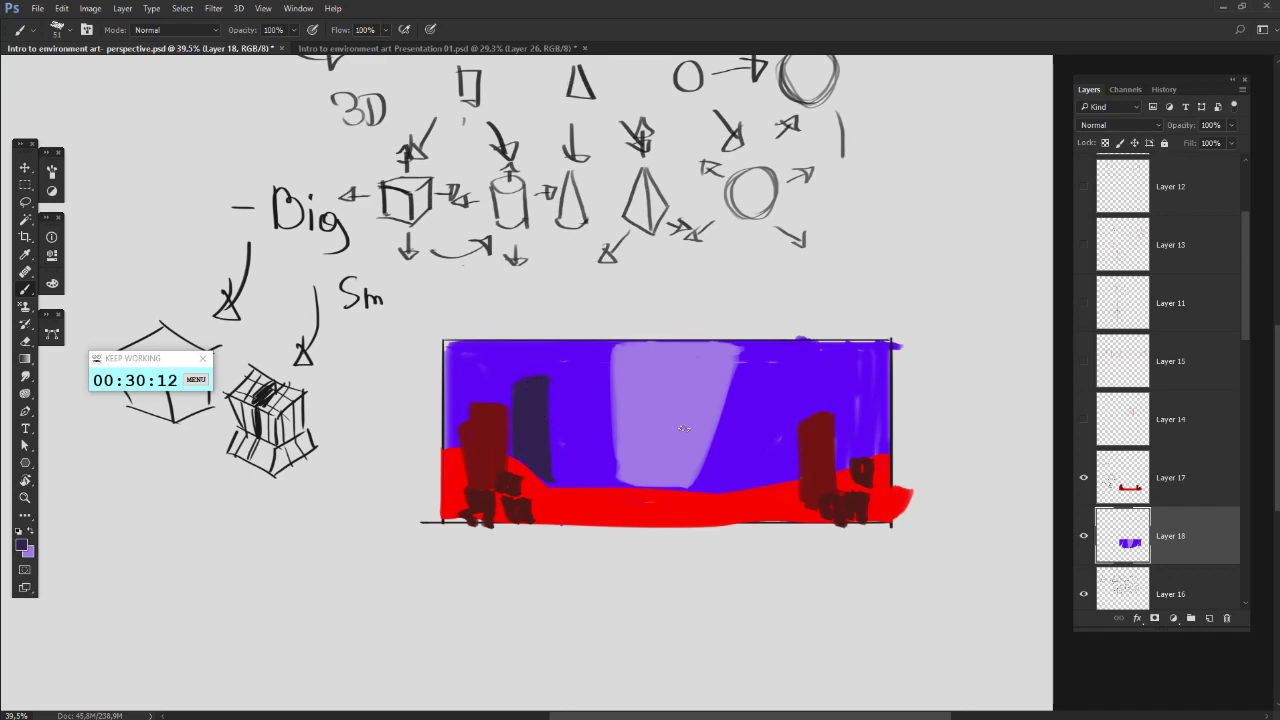
pyautogui.moveTo(748, 486)
pyautogui.mouseDown()
pyautogui.moveTo(752, 438)
pyautogui.moveTo(765, 467)
pyautogui.moveTo(754, 358)
pyautogui.mouseUp()
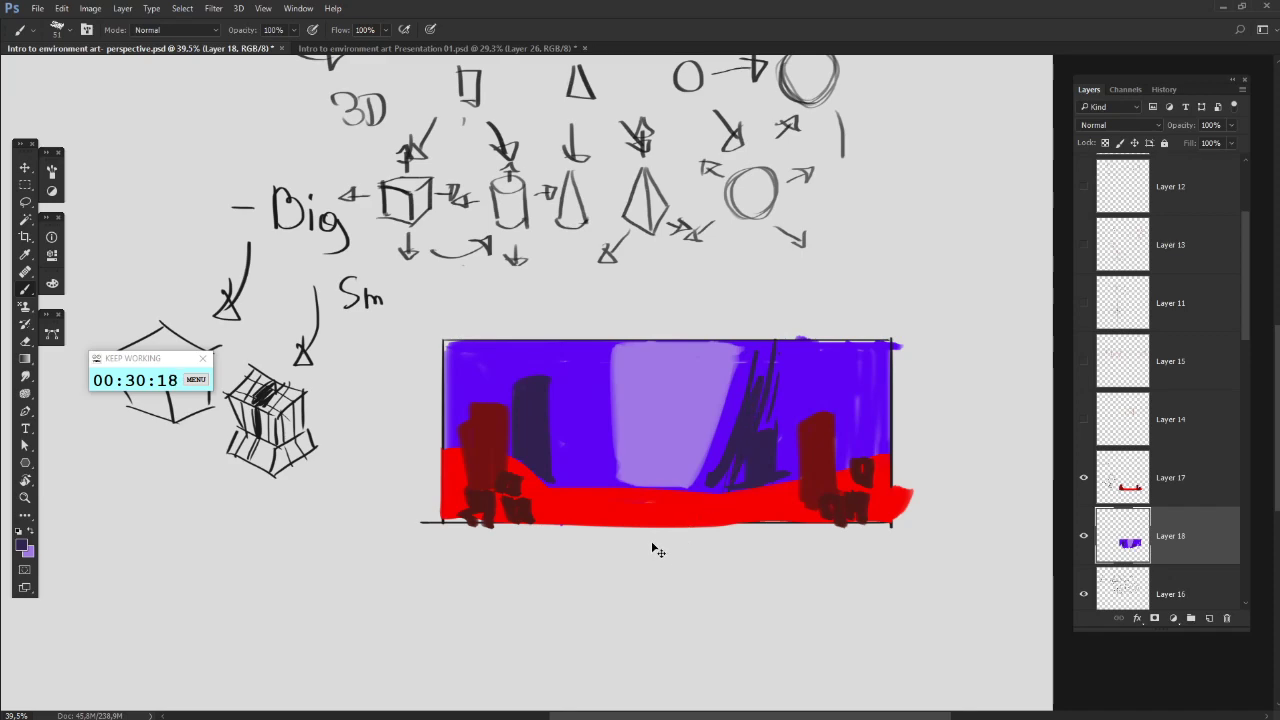
pyautogui.hotkey('ctrl', 'z')
# - Try circling the light central shape and marking lines along the frame's left side, and undo those strokes
pyautogui.moveTo(645, 341)
pyautogui.mouseDown()
pyautogui.moveTo(632, 461)
pyautogui.moveTo(680, 490)
pyautogui.mouseUp()
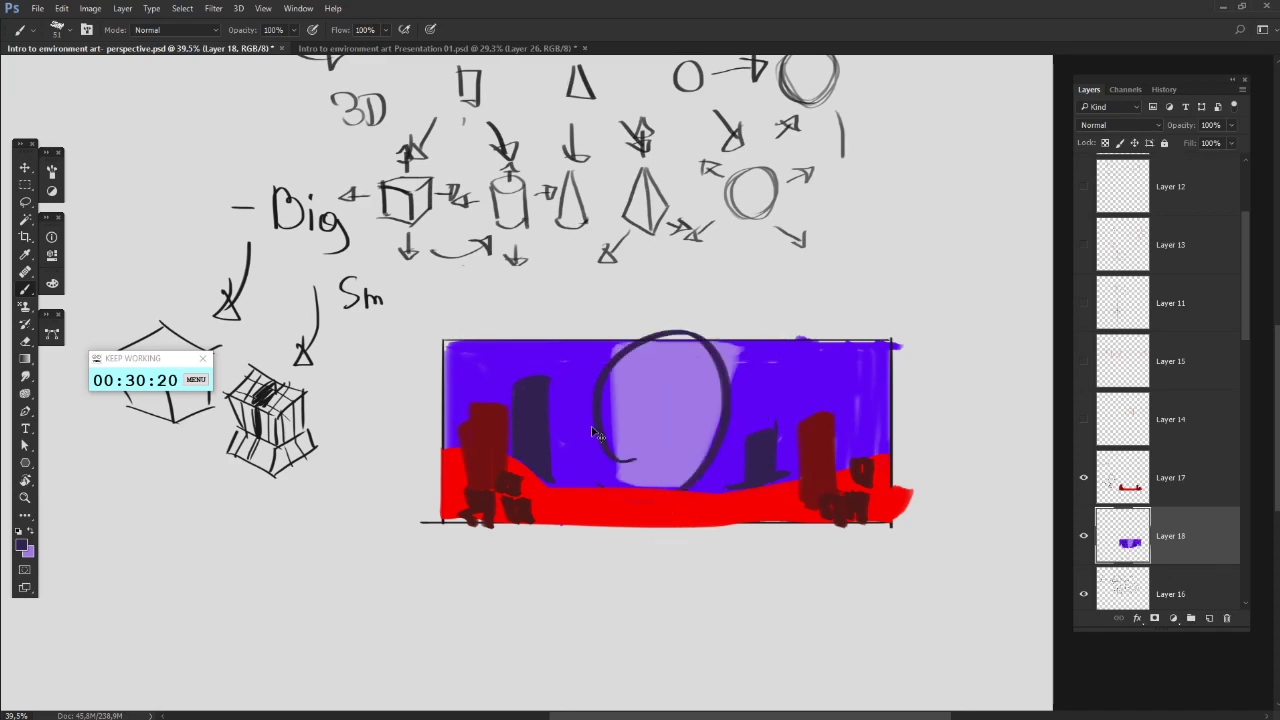
pyautogui.hotkey('ctrl', 'alt', 'z')
pyautogui.hotkey('ctrl', 'alt', 'z')
pyautogui.moveTo(613, 328); pyautogui.dragTo(615, 486)
pyautogui.moveTo(432, 478)
pyautogui.mouseDown()
pyautogui.moveTo(468, 335)
pyautogui.moveTo(638, 348)
pyautogui.mouseUp()
pyautogui.hotkey('ctrl', 'alt', 'z')
pyautogui.hotkey('ctrl', 'alt', 'z')
# - Try marking long lines beside the central shape and along the frame's right side, and undo those strokes
pyautogui.moveTo(765, 325); pyautogui.dragTo(702, 474)
pyautogui.moveTo(876, 458); pyautogui.dragTo(886, 323)
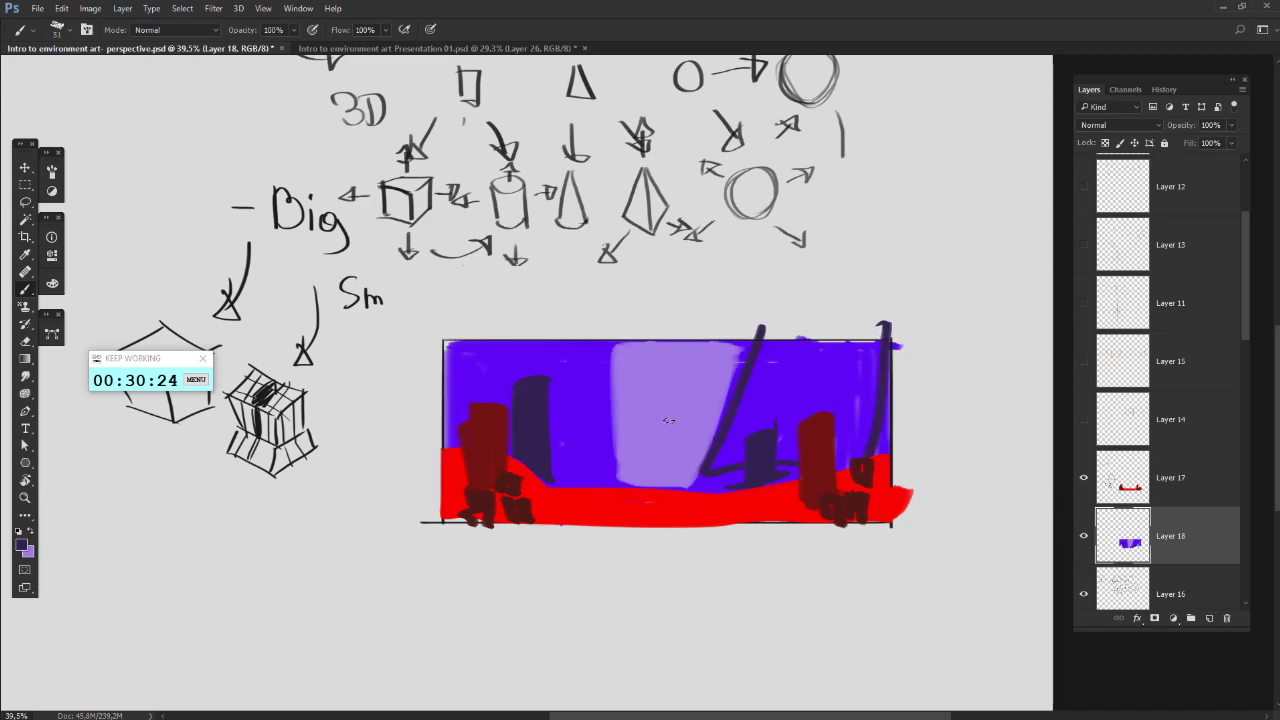
pyautogui.hotkey('ctrl', 'alt', 'z')
pyautogui.hotkey('ctrl', 'alt', 'z')
# - Widen the right violet pillar and paint small blocks in a darker violet (201336) at the base of both violet pillars
pyautogui.moveTo(738, 460)
pyautogui.mouseDown()
pyautogui.moveTo(777, 415)
pyautogui.moveTo(776, 470)
pyautogui.mouseUp()
pyautogui.moveTo(735, 430); pyautogui.dragTo(741, 460)
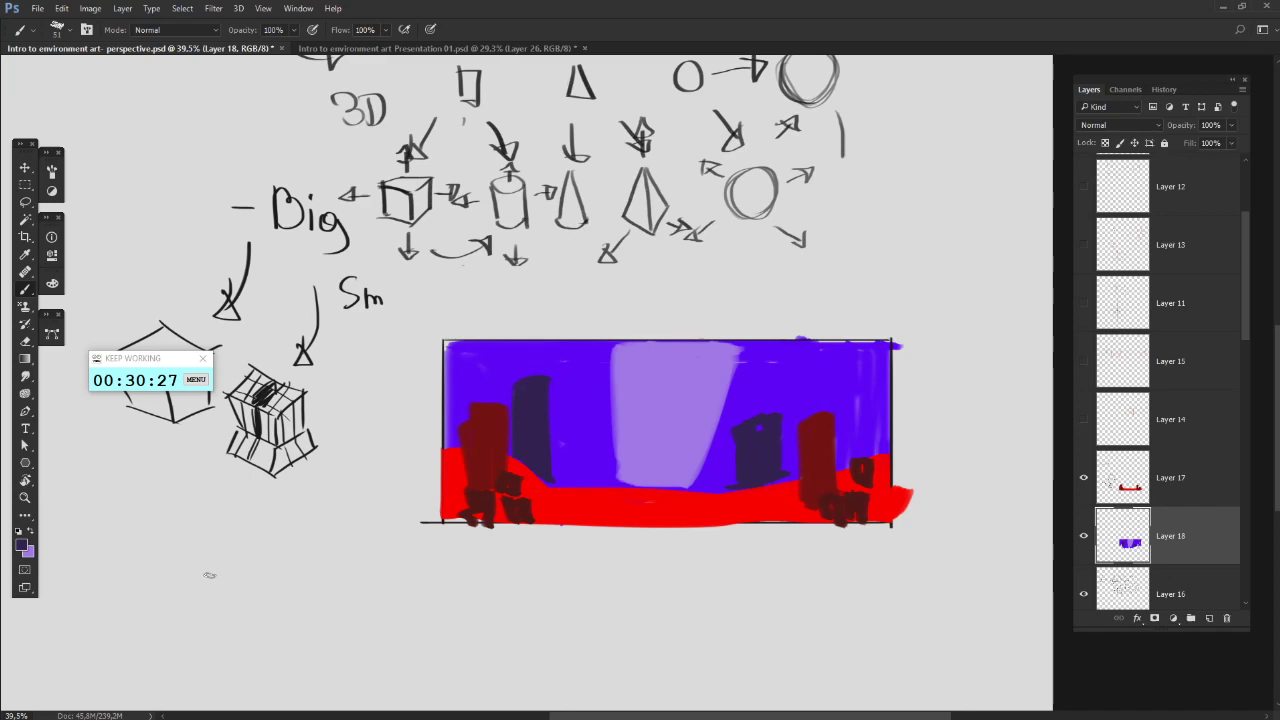
pyautogui.click(23, 547)
pyautogui.click(170, 453)
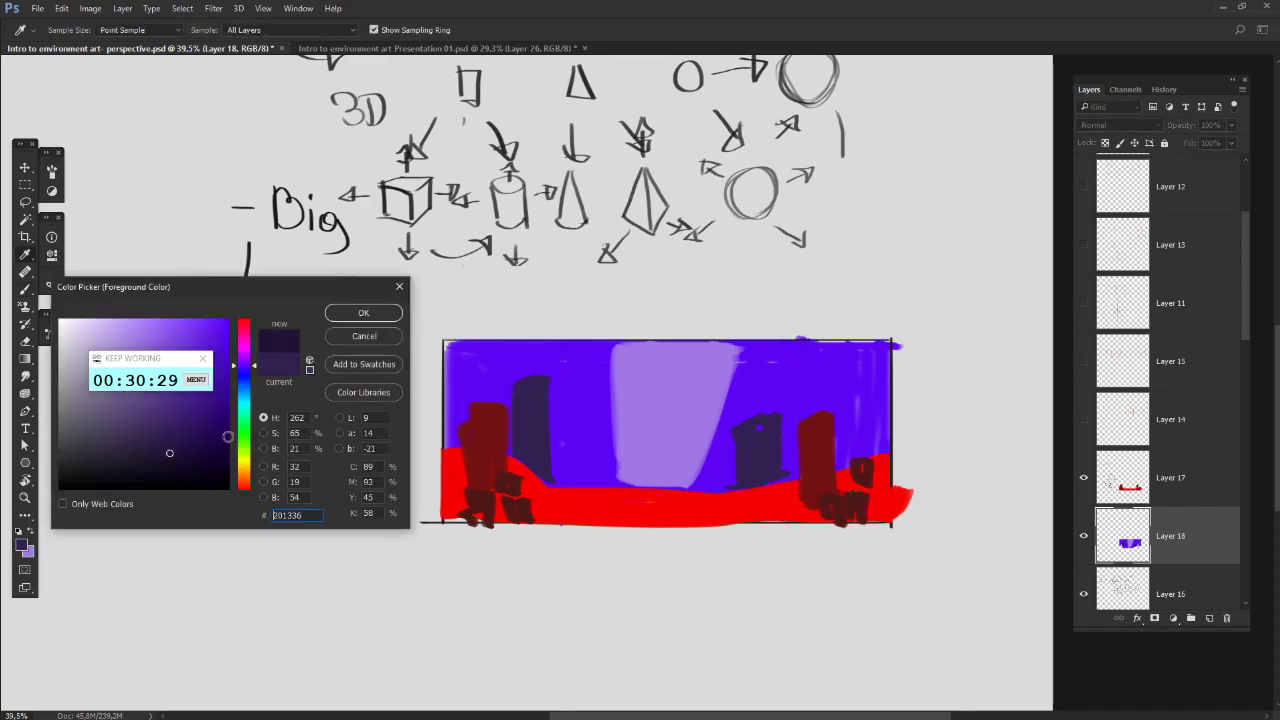
pyautogui.click(366, 313)
pyautogui.moveTo(738, 468); pyautogui.dragTo(726, 486)
pyautogui.moveTo(728, 470)
pyautogui.mouseDown()
pyautogui.moveTo(710, 470)
pyautogui.moveTo(758, 487)
pyautogui.moveTo(788, 466)
pyautogui.moveTo(775, 472)
pyautogui.mouseUp()
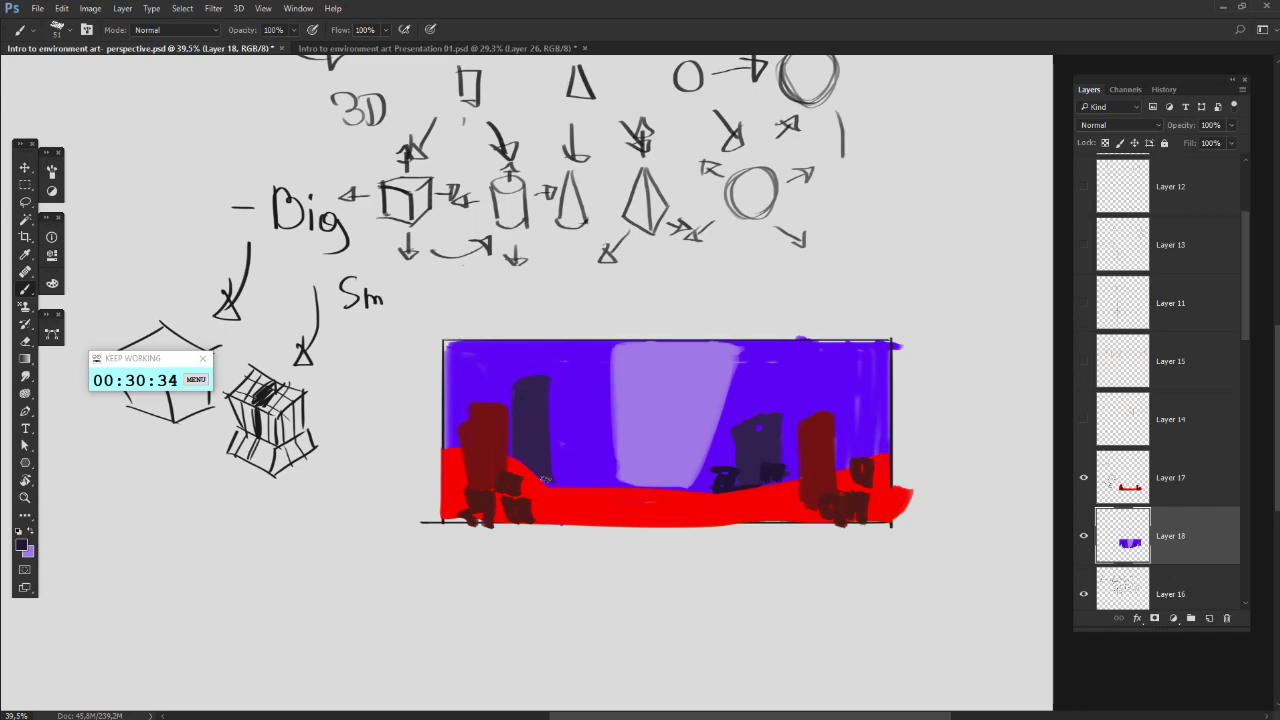
pyautogui.moveTo(544, 478); pyautogui.dragTo(563, 477)
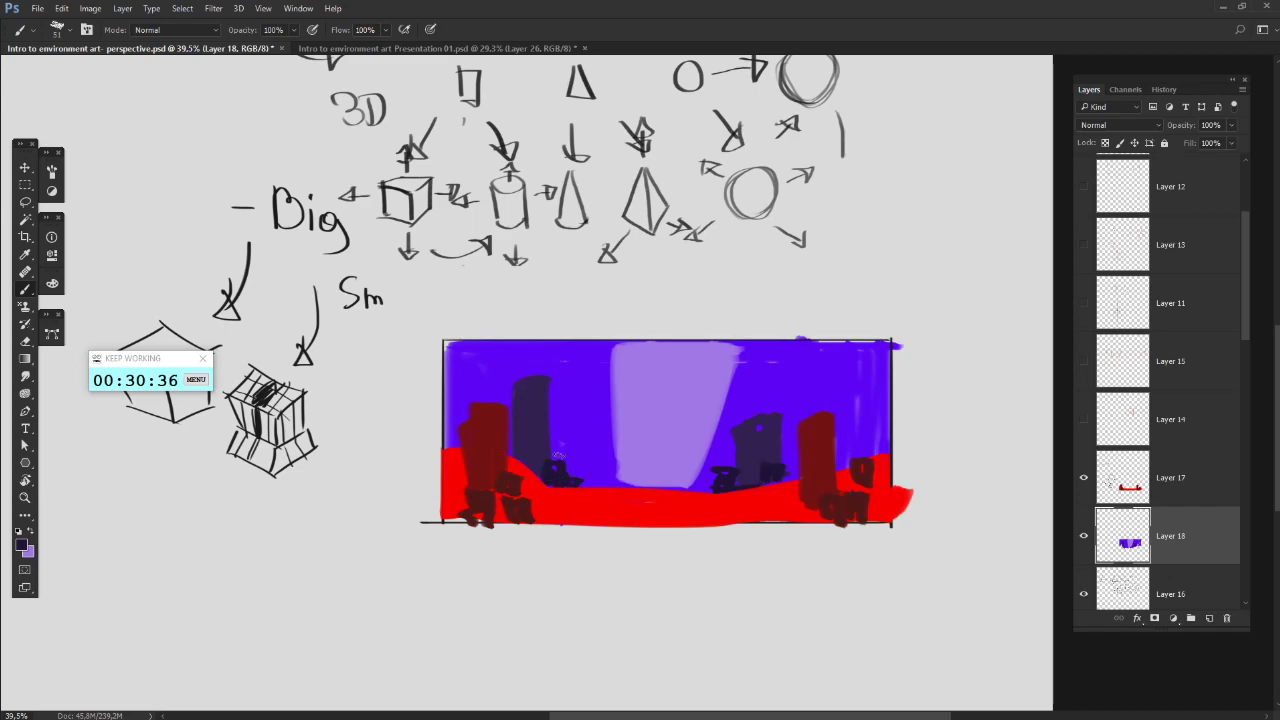
# - Widen the left violet pillar and extend it up to the top edge of the frame
pyautogui.moveTo(513, 382)
pyautogui.mouseDown()
pyautogui.moveTo(516, 413)
pyautogui.moveTo(513, 364)
pyautogui.moveTo(490, 346)
pyautogui.moveTo(511, 452)
pyautogui.moveTo(539, 393)
pyautogui.moveTo(524, 456)
pyautogui.mouseUp()
pyautogui.keyDown('alt'); pyautogui.click(513, 487); pyautogui.keyUp('alt')
pyautogui.keyDown('alt'); pyautogui.click(486, 450); pyautogui.keyUp('alt')
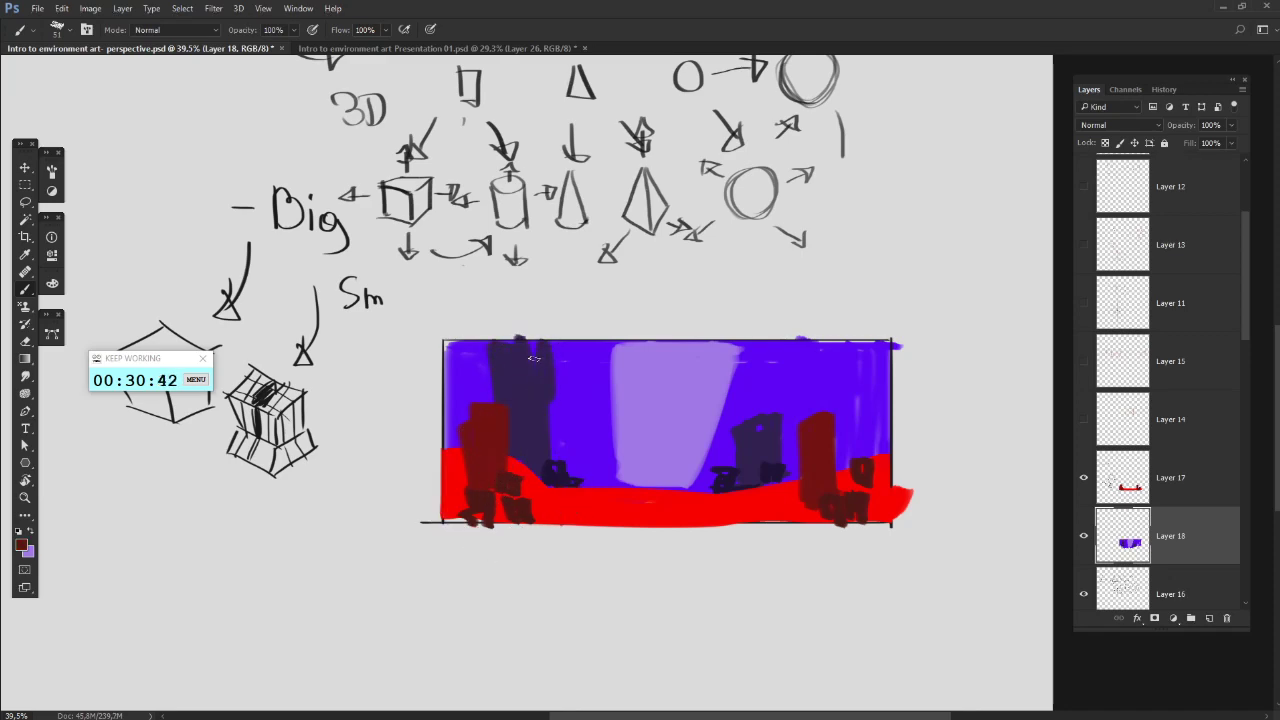
pyautogui.moveTo(507, 430); pyautogui.dragTo(425, 402)
# - Choose a bright yellow (f5e100) and try it in one stroke down the left edge of the central shape
pyautogui.keyDown('alt'); pyautogui.click(482, 478); pyautogui.keyUp('alt')
pyautogui.moveTo(627, 474); pyautogui.dragTo(622, 495)
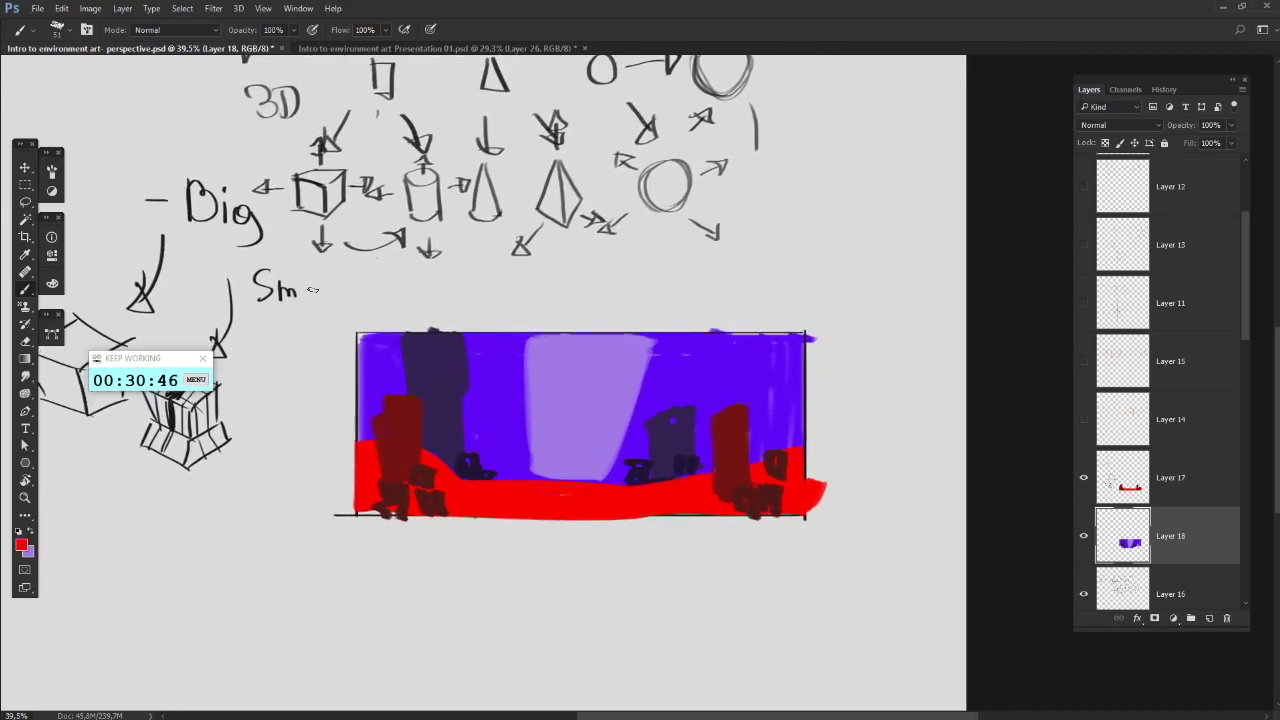
pyautogui.click(22, 545)
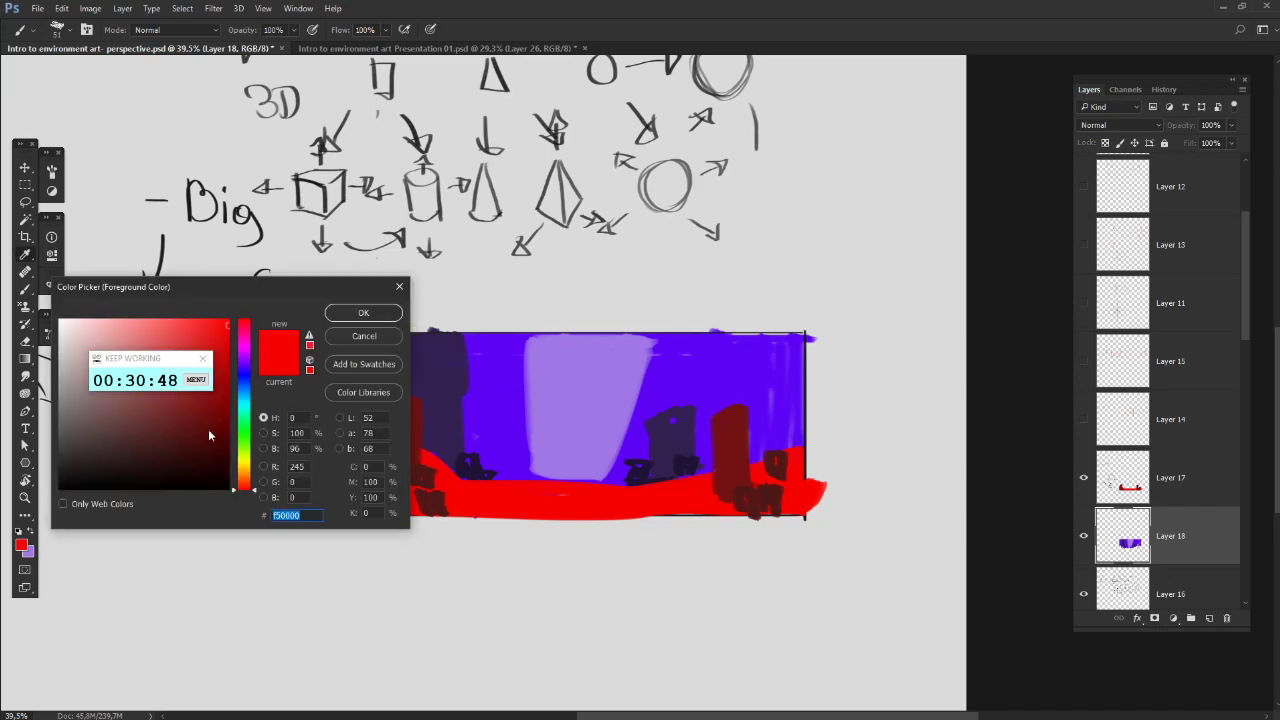
pyautogui.click(243, 466)
pyautogui.click(370, 315)
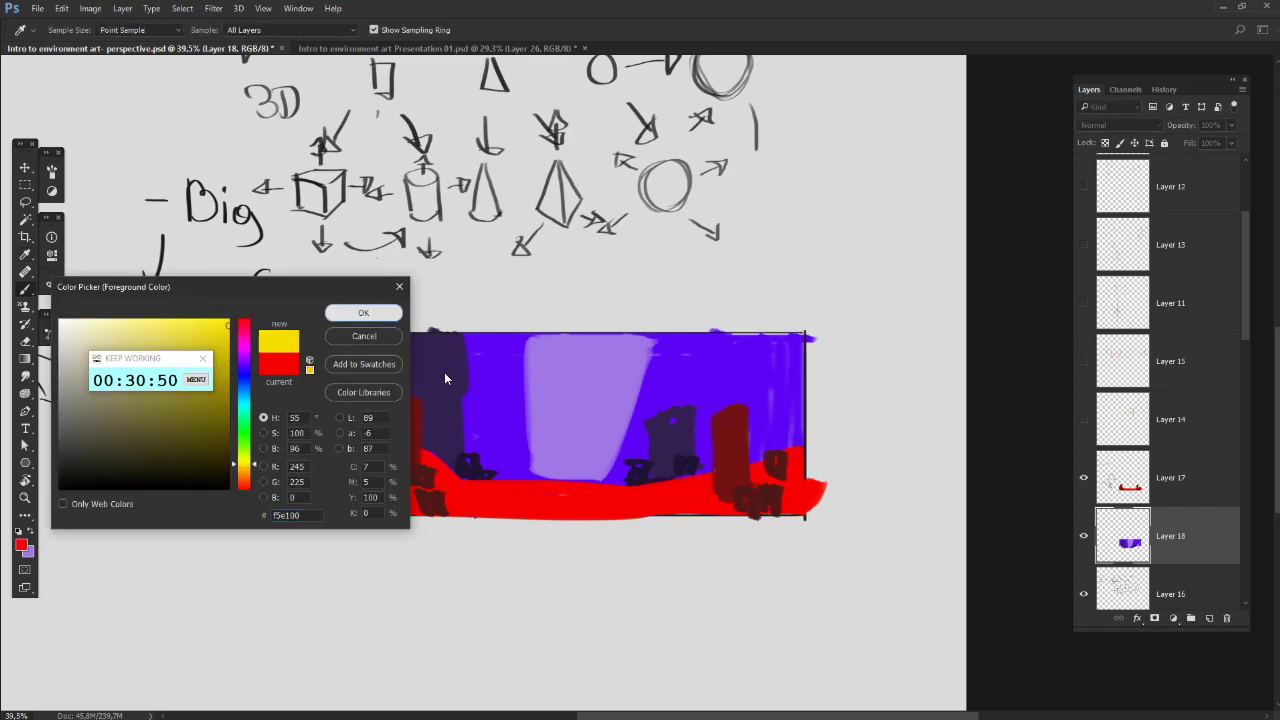
pyautogui.moveTo(528, 342); pyautogui.dragTo(535, 468)
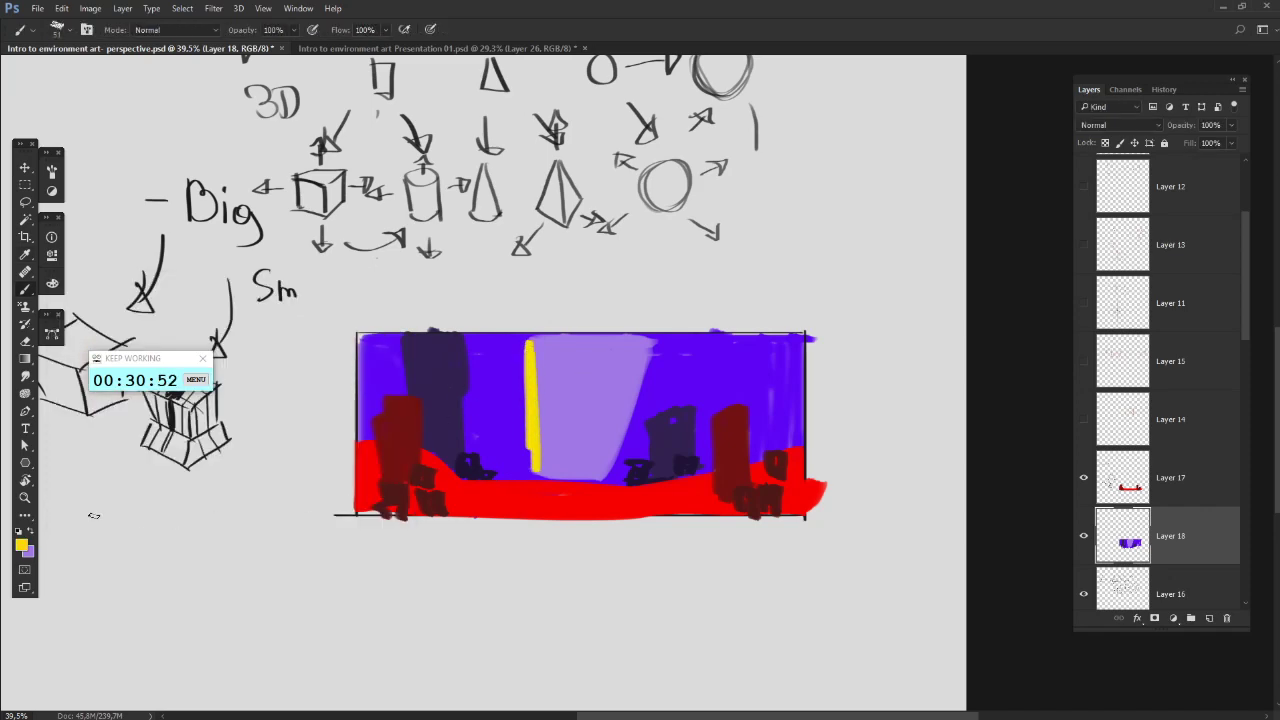
# - Choose a dark orange and repaint the whole central tapering shape with it
pyautogui.click(22, 545)
pyautogui.moveTo(205, 440); pyautogui.dragTo(220, 388)
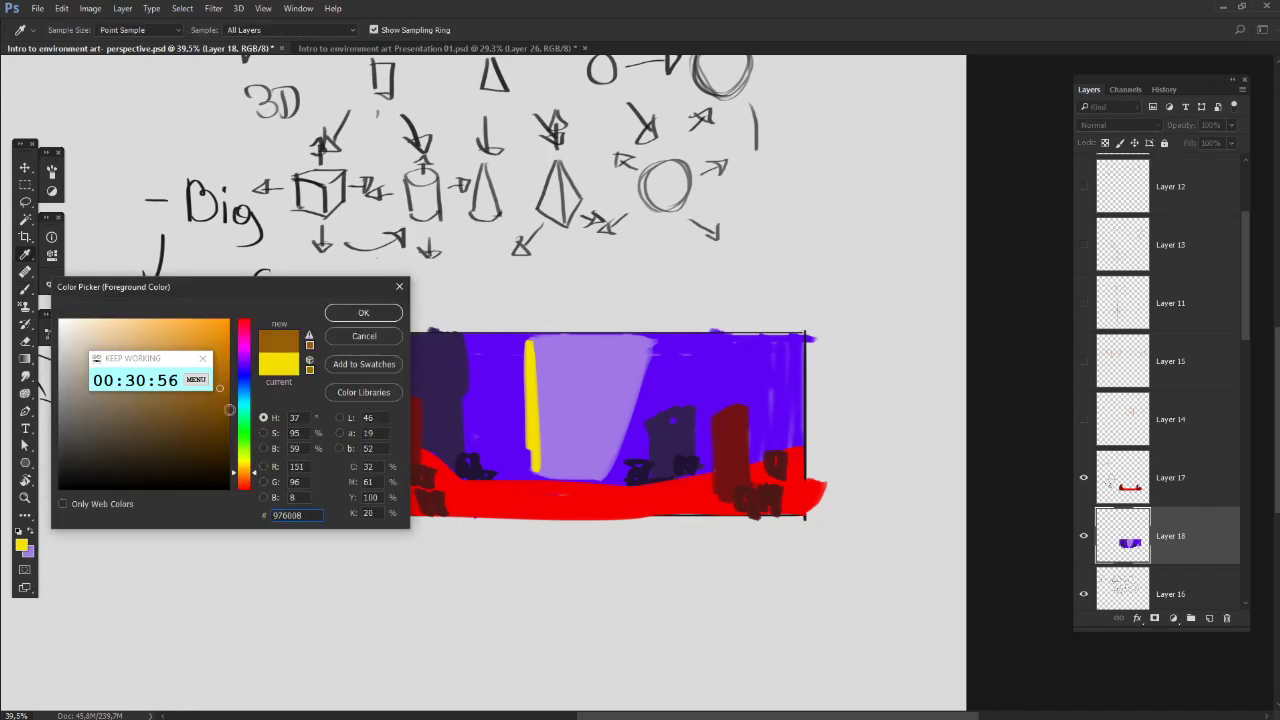
pyautogui.click(363, 312)
pyautogui.press('b')
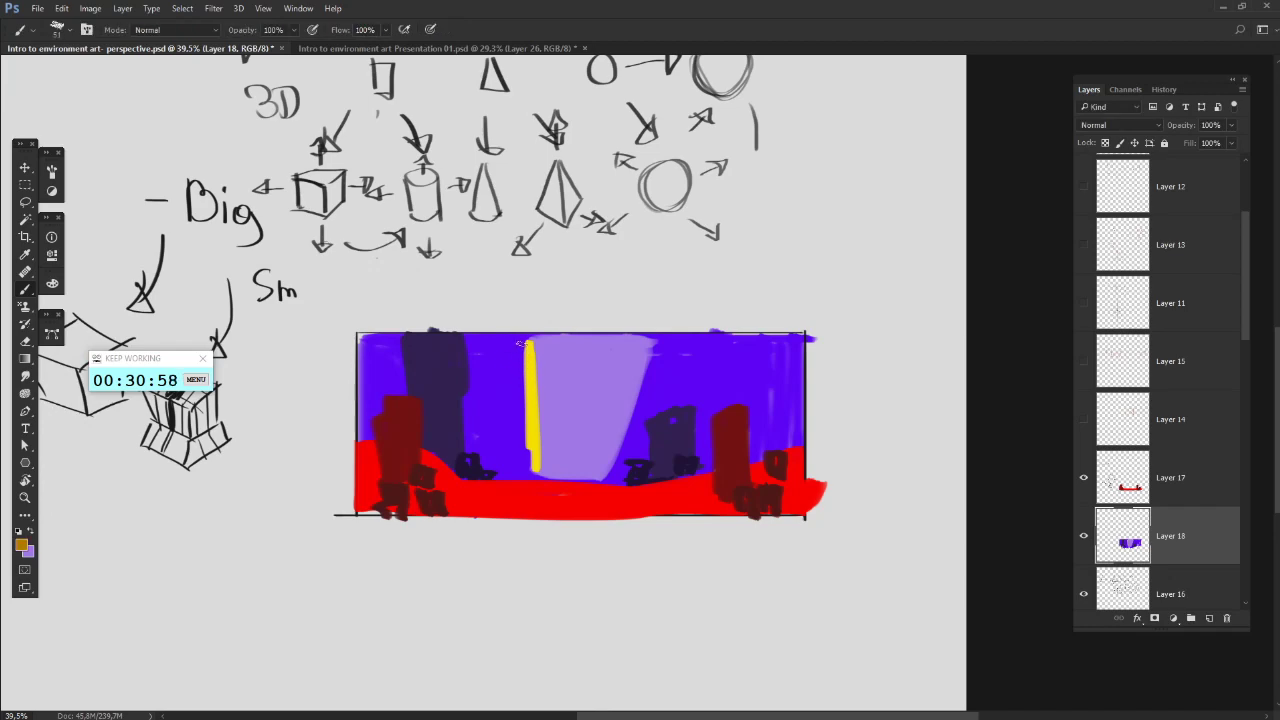
pyautogui.moveTo(526, 342)
pyautogui.mouseDown()
pyautogui.moveTo(522, 471)
pyautogui.moveTo(536, 388)
pyautogui.moveTo(532, 473)
pyautogui.moveTo(544, 473)
pyautogui.moveTo(531, 473)
pyautogui.moveTo(608, 478)
pyautogui.moveTo(585, 481)
pyautogui.moveTo(659, 331)
pyautogui.moveTo(540, 351)
pyautogui.moveTo(539, 444)
pyautogui.moveTo(535, 348)
pyautogui.moveTo(616, 344)
pyautogui.moveTo(549, 372)
pyautogui.moveTo(585, 351)
pyautogui.moveTo(528, 419)
pyautogui.moveTo(531, 442)
pyautogui.moveTo(637, 346)
pyautogui.moveTo(584, 460)
pyautogui.moveTo(596, 462)
pyautogui.moveTo(637, 362)
pyautogui.moveTo(598, 378)
pyautogui.moveTo(572, 406)
pyautogui.moveTo(600, 432)
pyautogui.mouseUp()
# - Choose a dark brown (6a4d1e) and paint a curved shadow side along the right of the orange central shape
pyautogui.click(21, 545)
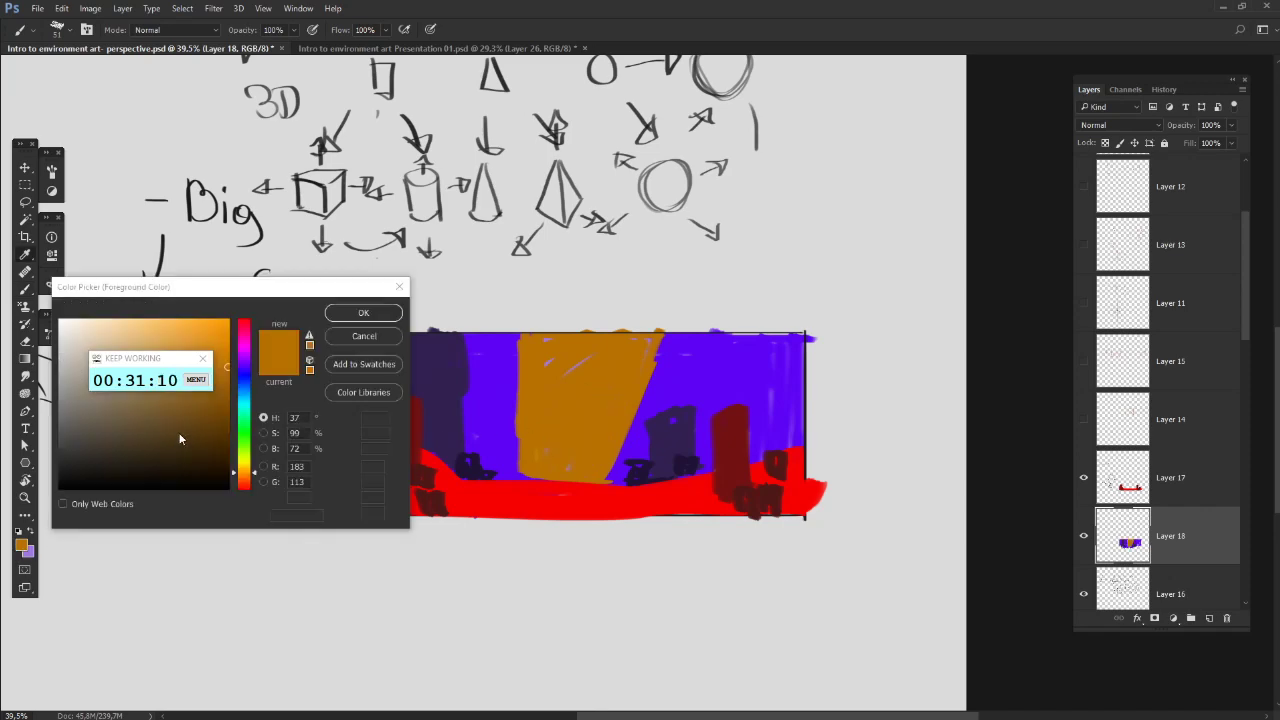
pyautogui.click(189, 437)
pyautogui.click(180, 418)
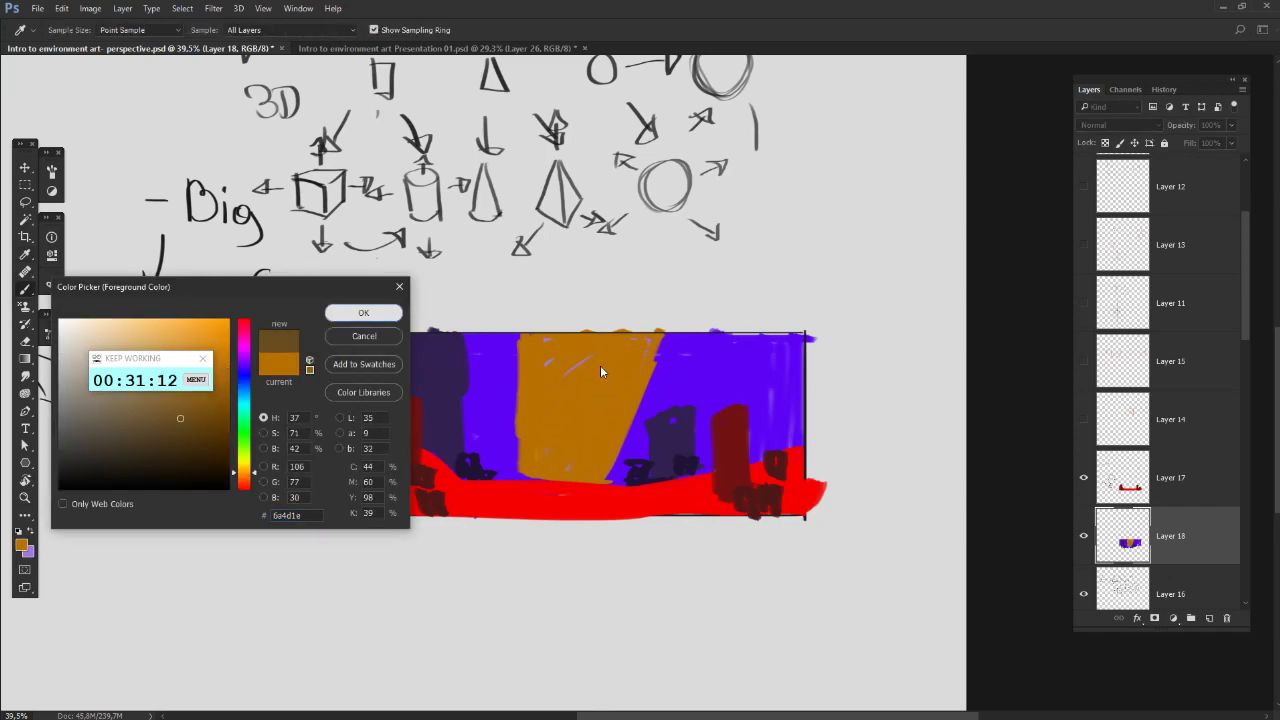
pyautogui.click(372, 314)
pyautogui.moveTo(620, 335)
pyautogui.mouseDown()
pyautogui.moveTo(616, 437)
pyautogui.moveTo(592, 482)
pyautogui.moveTo(658, 334)
pyautogui.moveTo(625, 331)
pyautogui.moveTo(631, 389)
pyautogui.moveTo(640, 375)
pyautogui.moveTo(619, 393)
pyautogui.moveTo(573, 338)
pyautogui.moveTo(622, 341)
pyautogui.moveTo(575, 337)
pyautogui.moveTo(610, 360)
pyautogui.mouseUp()
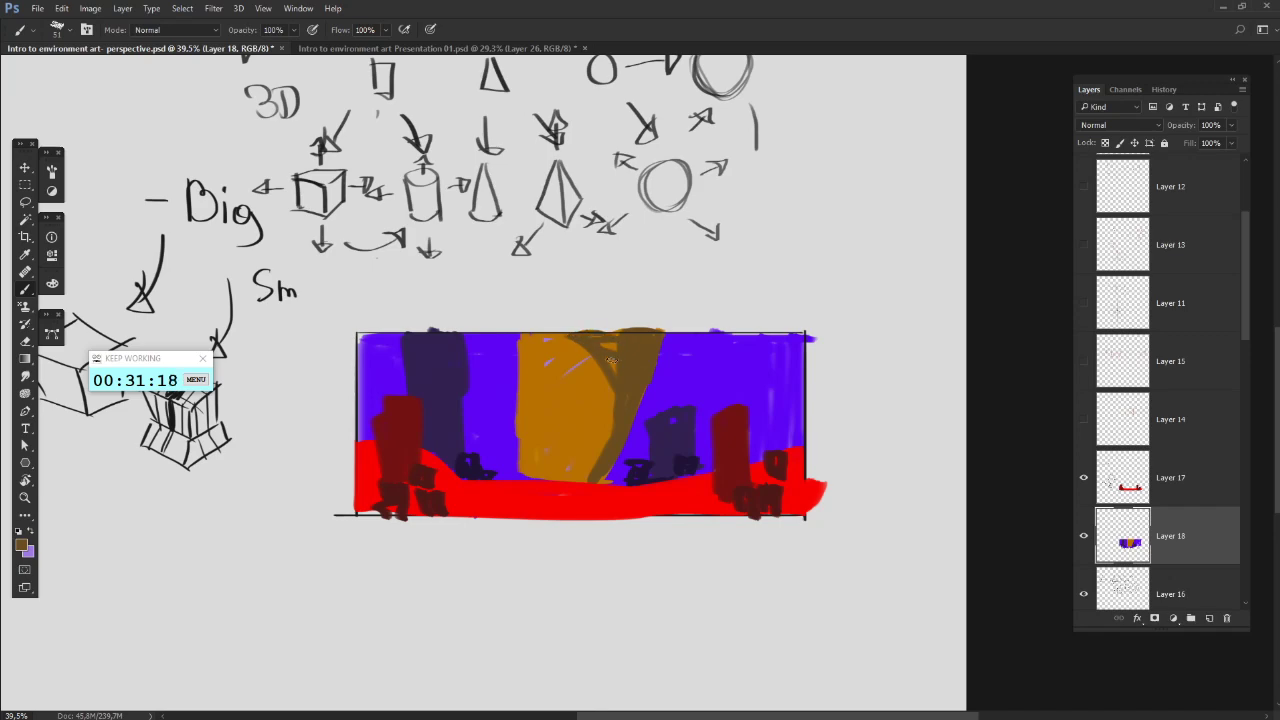
# - Paint a light tan lit side along the left of the central shape and refine its boundary with the sampled orange
pyautogui.click(21, 545)
pyautogui.click(121, 345)
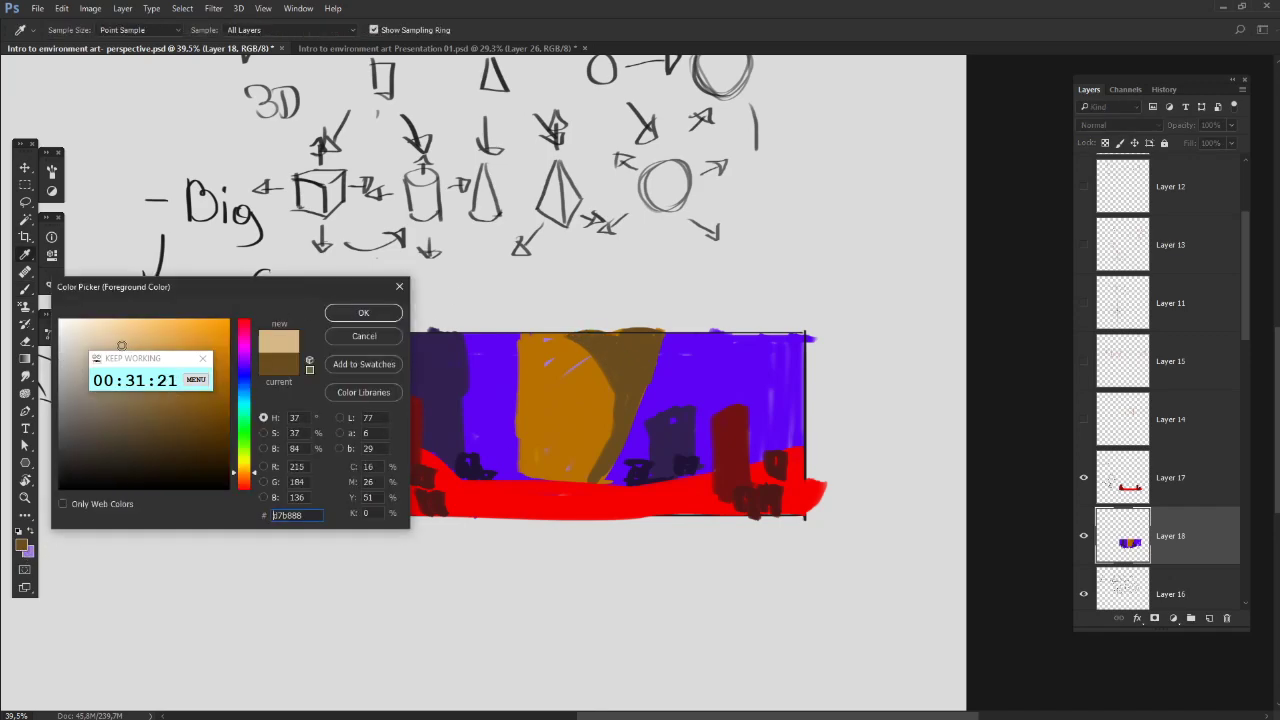
pyautogui.click(363, 313)
pyautogui.moveTo(535, 340); pyautogui.dragTo(528, 440)
pyautogui.moveTo(559, 336); pyautogui.dragTo(563, 408)
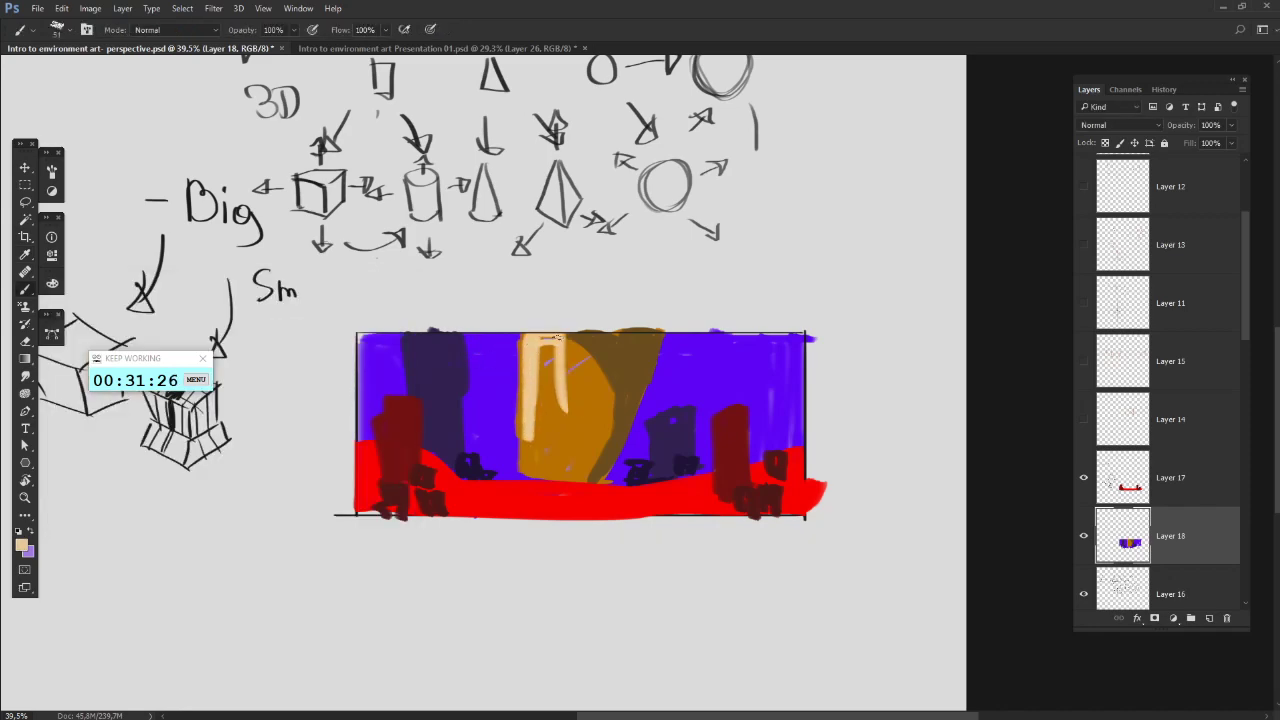
pyautogui.moveTo(563, 358)
pyautogui.mouseDown()
pyautogui.moveTo(576, 461)
pyautogui.moveTo(573, 472)
pyautogui.moveTo(571, 450)
pyautogui.moveTo(567, 478)
pyautogui.moveTo(546, 340)
pyautogui.moveTo(553, 475)
pyautogui.moveTo(530, 399)
pyautogui.moveTo(550, 472)
pyautogui.mouseUp()
pyautogui.keyDown('alt'); pyautogui.click(586, 404); pyautogui.keyUp('alt')
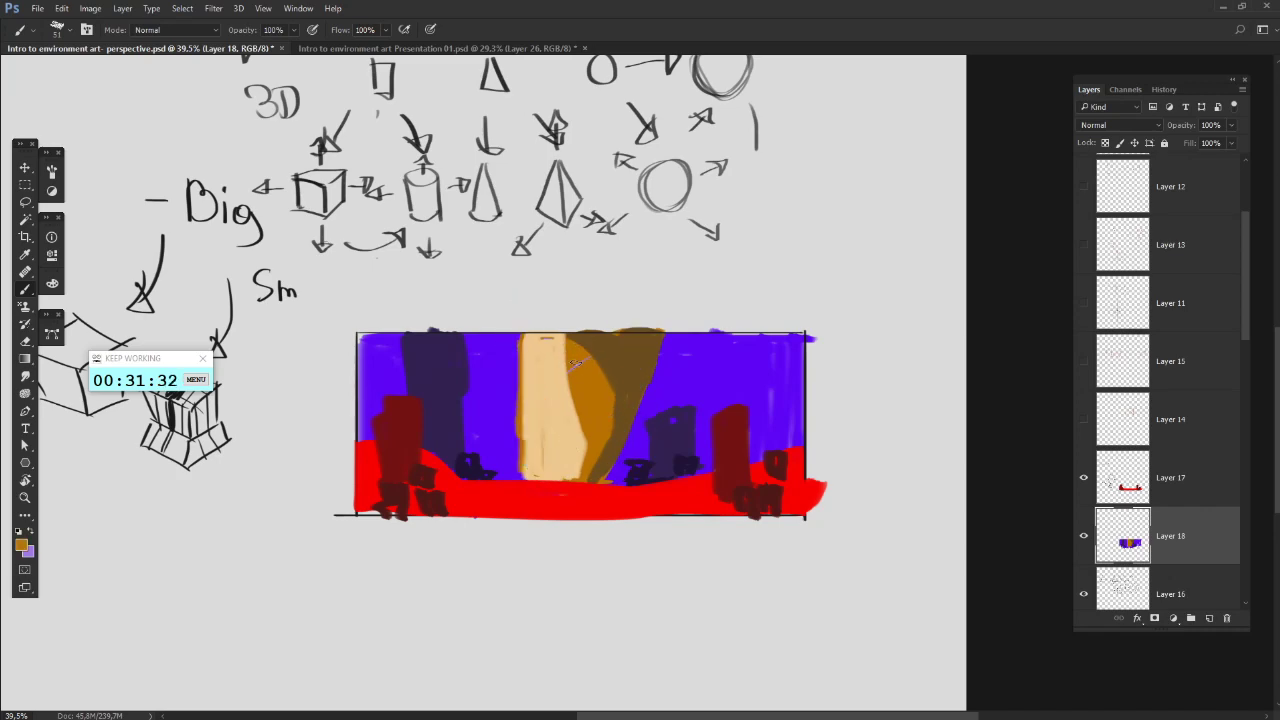
pyautogui.moveTo(581, 343)
pyautogui.mouseDown()
pyautogui.moveTo(613, 381)
pyautogui.moveTo(605, 438)
pyautogui.moveTo(568, 431)
pyautogui.moveTo(571, 471)
pyautogui.moveTo(583, 447)
pyautogui.moveTo(557, 483)
pyautogui.mouseUp()
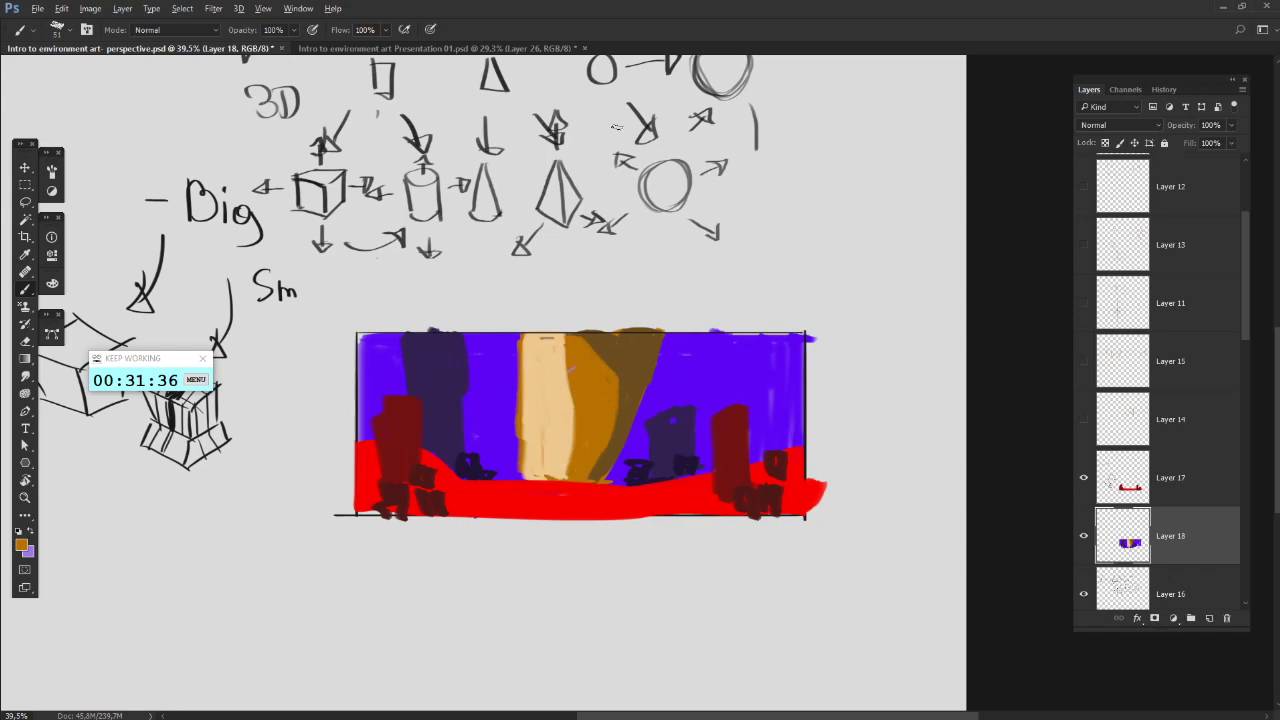
# - Sample the foreground's bright red, pillar red and darkest block red, and dab them as a column of swatches below the scene
pyautogui.scroll(-6, 688, 335)
pyautogui.scroll(4, 690, 351)
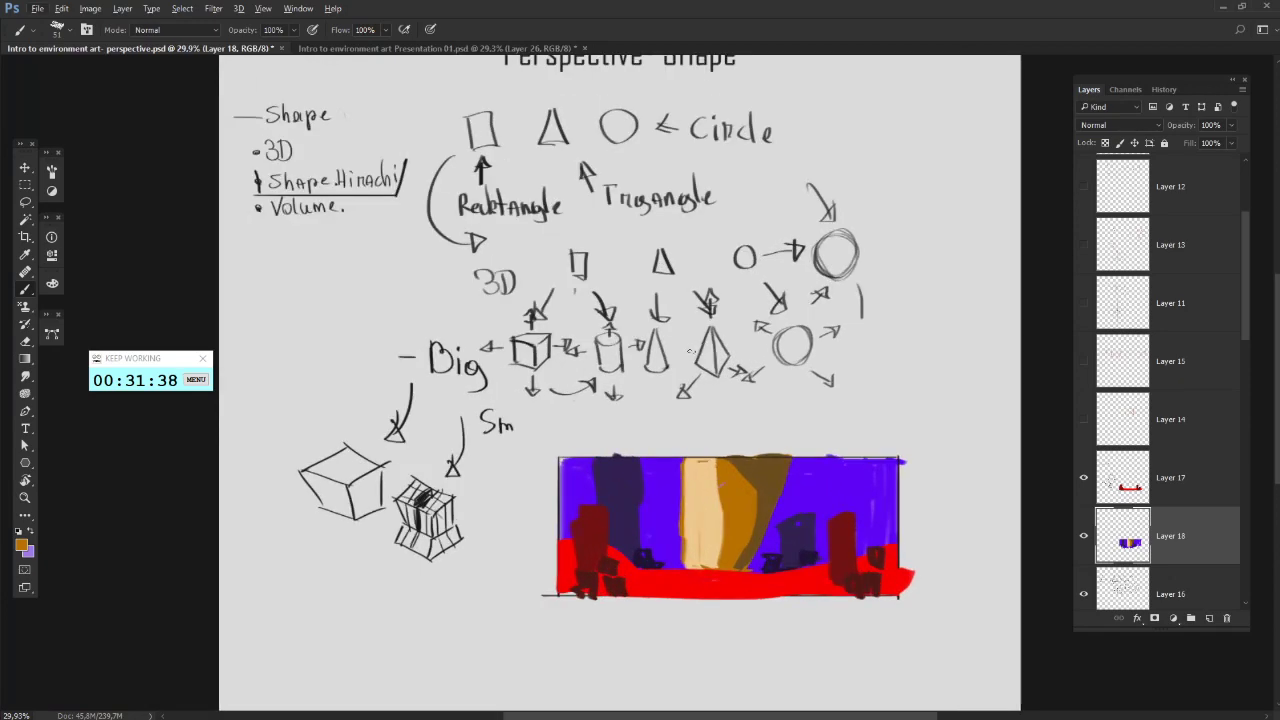
pyautogui.moveTo(690, 352); pyautogui.dragTo(603, 249)
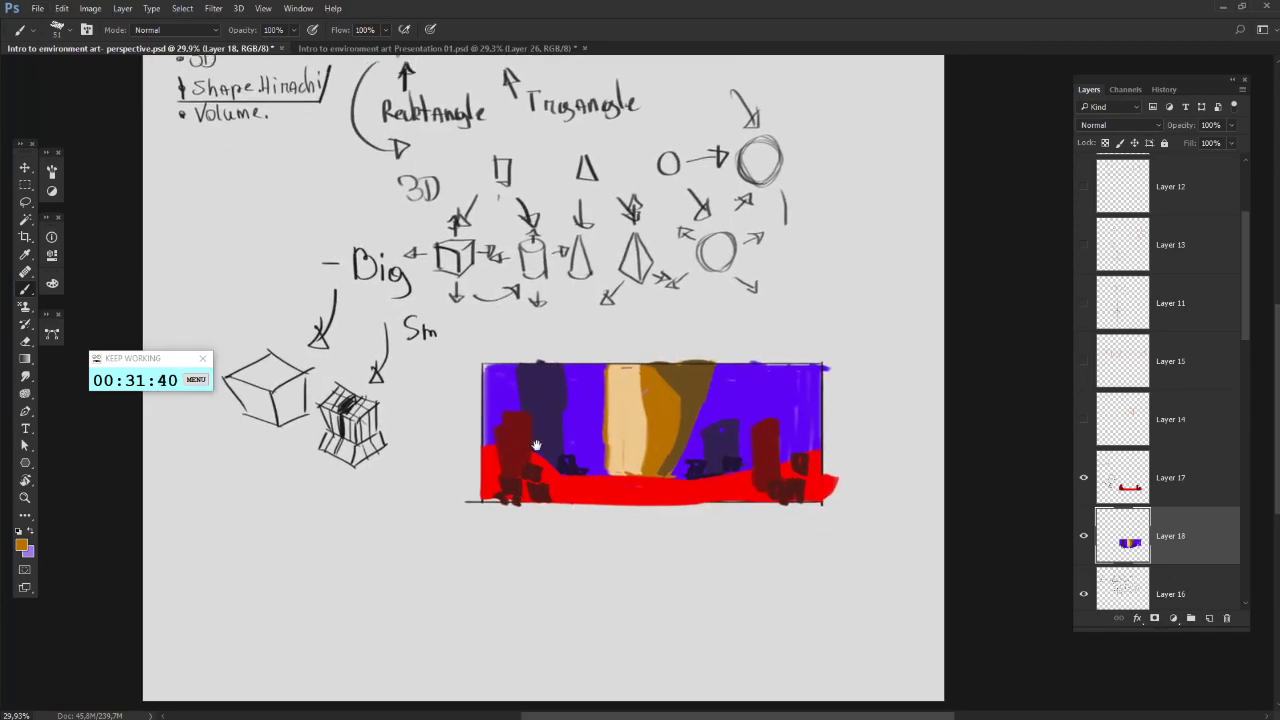
pyautogui.moveTo(536, 446); pyautogui.dragTo(668, 403)
pyautogui.keyDown('alt'); pyautogui.click(665, 369); pyautogui.keyUp('alt')
pyautogui.moveTo(566, 456); pyautogui.dragTo(574, 460)
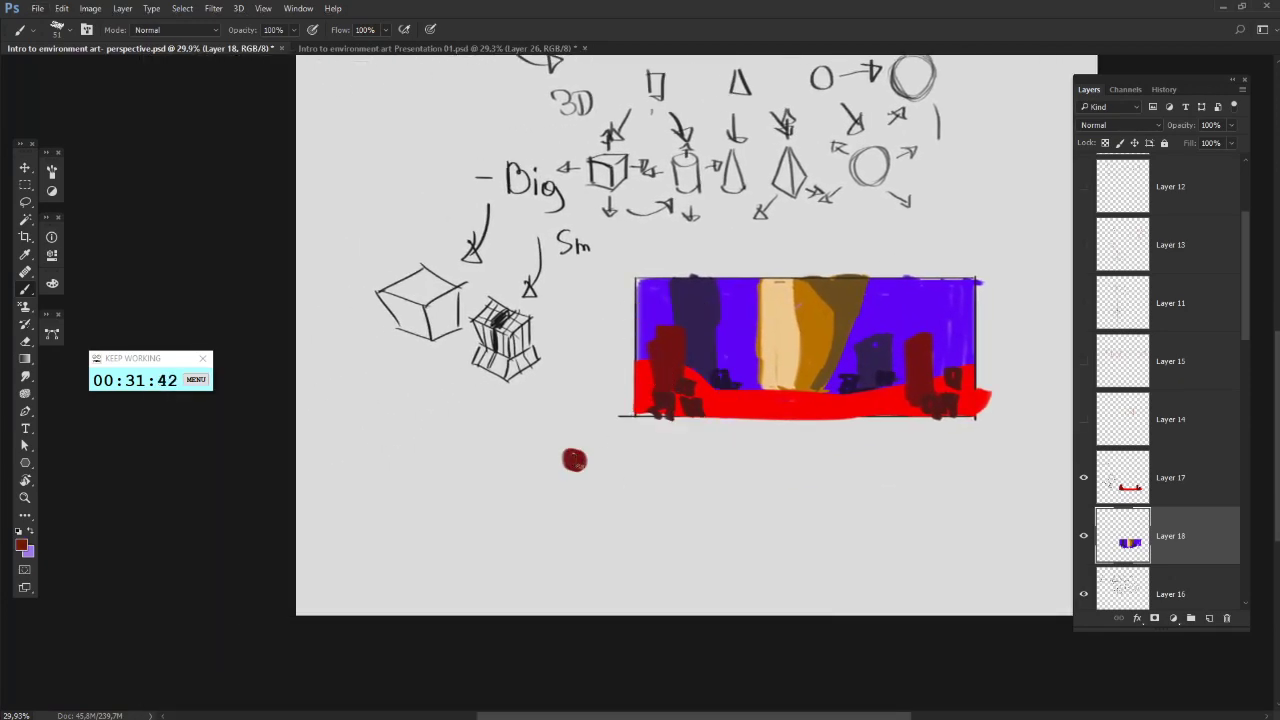
pyautogui.keyDown('alt'); pyautogui.click(721, 413); pyautogui.keyUp('alt')
pyautogui.click(576, 431)
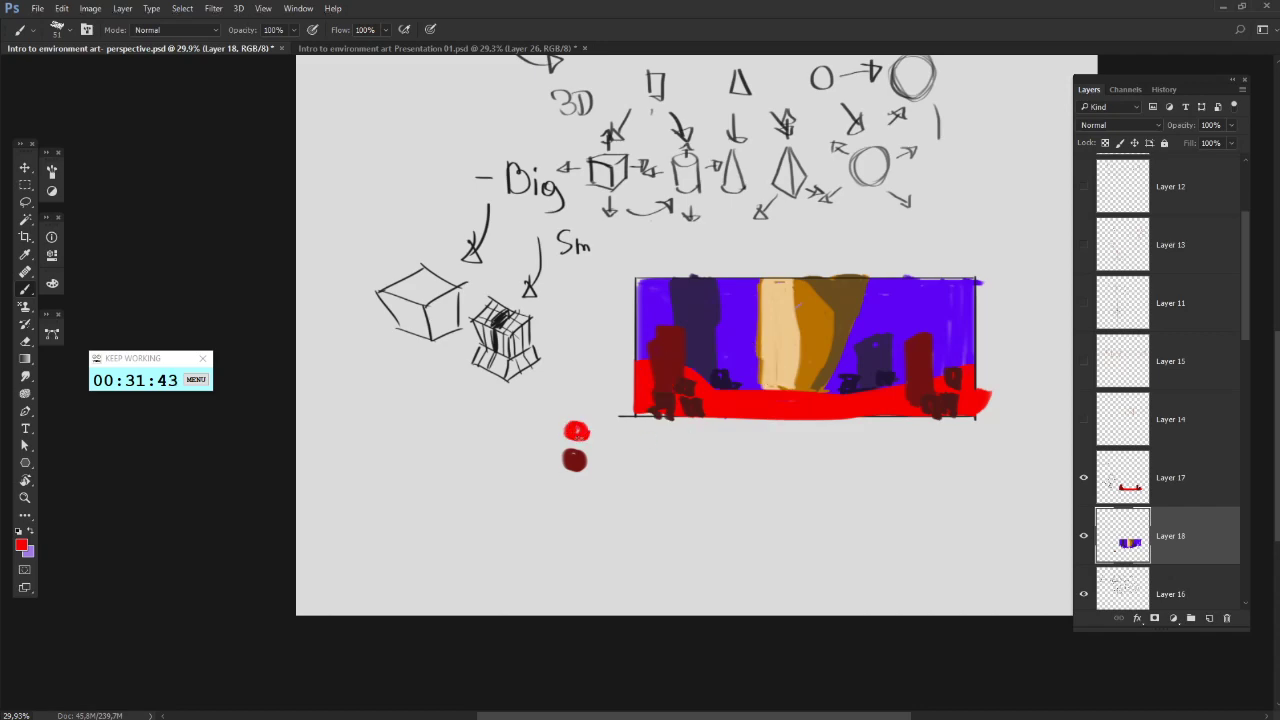
pyautogui.keyDown('alt'); pyautogui.click(662, 400); pyautogui.keyUp('alt')
pyautogui.moveTo(570, 504); pyautogui.dragTo(573, 506)
# - Sample the sky violet, pillar violet and darkest block violet, and dab them as a second swatch column beside the reds
pyautogui.keyDown('alt'); pyautogui.click(729, 350); pyautogui.keyUp('alt')
pyautogui.moveTo(662, 458); pyautogui.dragTo(660, 454)
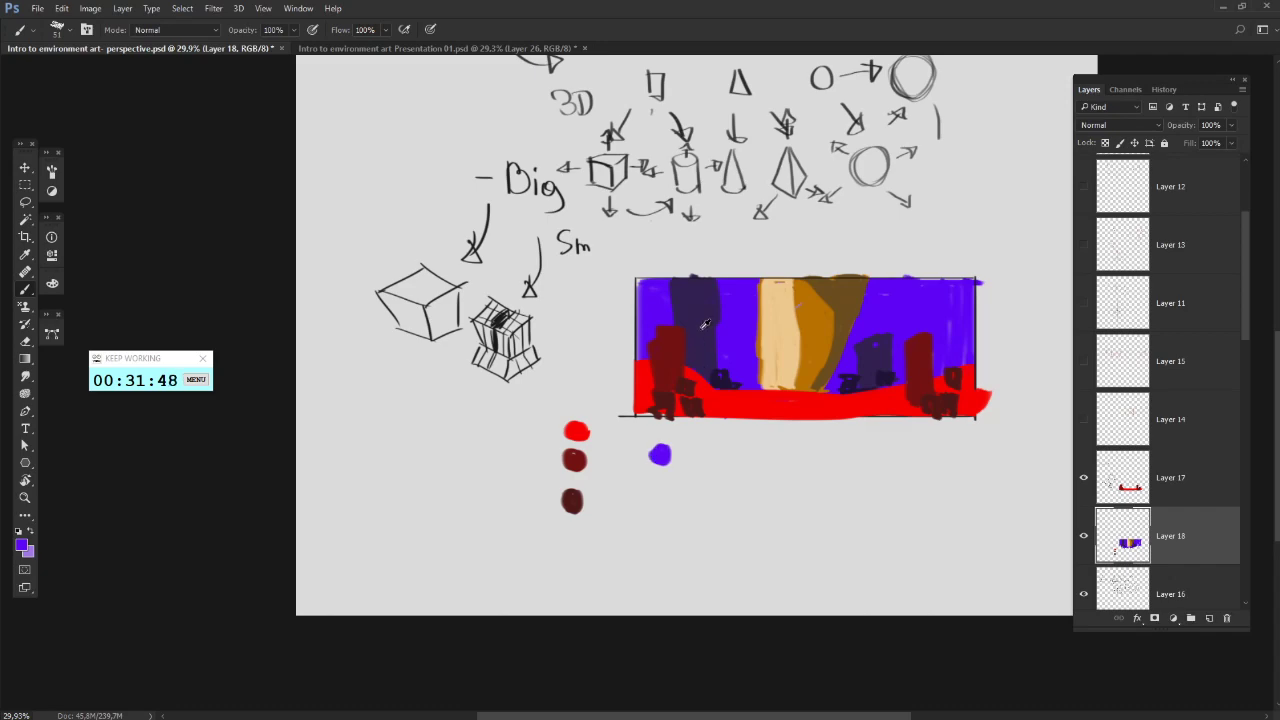
pyautogui.keyDown('alt'); pyautogui.click(704, 355); pyautogui.keyUp('alt')
pyautogui.click(661, 476)
pyautogui.keyDown('alt'); pyautogui.click(728, 383); pyautogui.keyUp('alt')
pyautogui.click(661, 504)
# - Sample the dark brown from the central shape's shadow side
pyautogui.keyDown('alt'); pyautogui.click(855, 310); pyautogui.keyUp('alt')
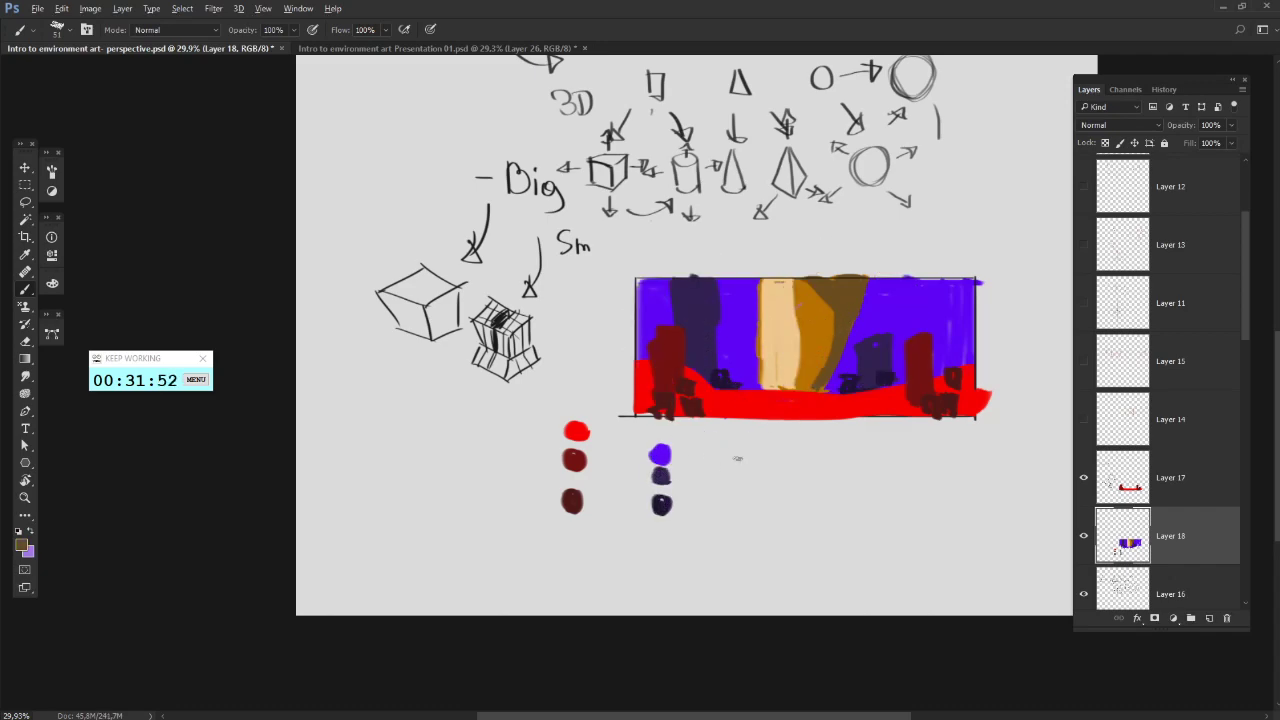
# - Paint a third column of colour swatches below the painting using the background pillar's dark brown, ochre and beige
pyautogui.click(733, 448)
pyautogui.keyDown('alt'); pyautogui.click(828, 332); pyautogui.keyUp('alt')
pyautogui.keyDown('alt'); pyautogui.click(789, 334); pyautogui.keyUp('alt')
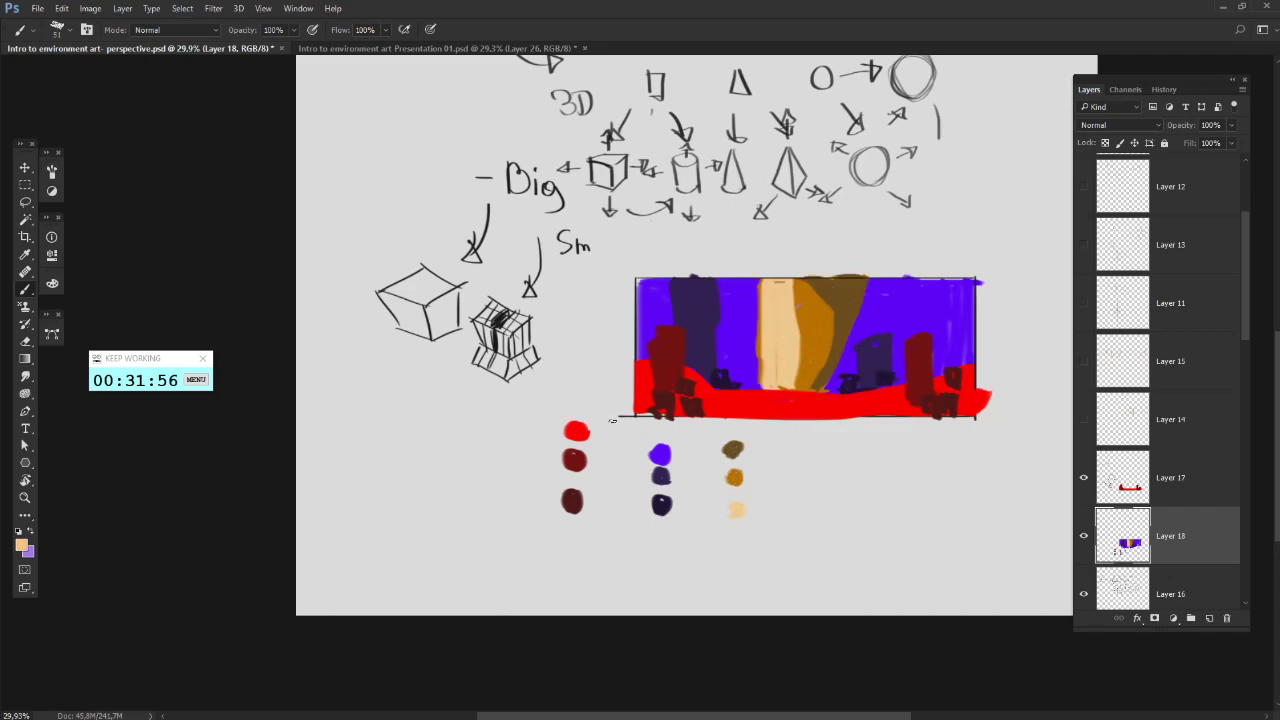
# - Reset the painting colours to black and white and reduce the brush size to 20 px
pyautogui.click(18, 533)
pyautogui.rightClick(762, 408)
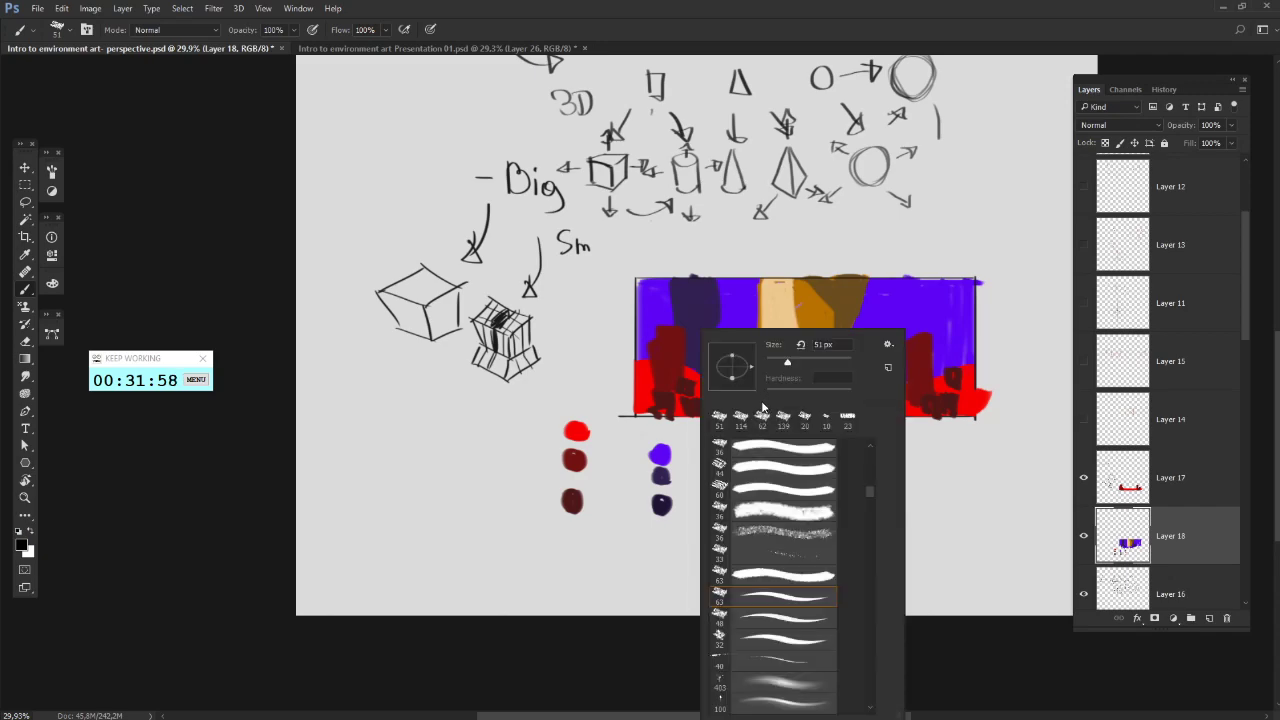
pyautogui.click(775, 362)
pyautogui.click(500, 455)
pyautogui.moveTo(505, 412); pyautogui.dragTo(460, 421)
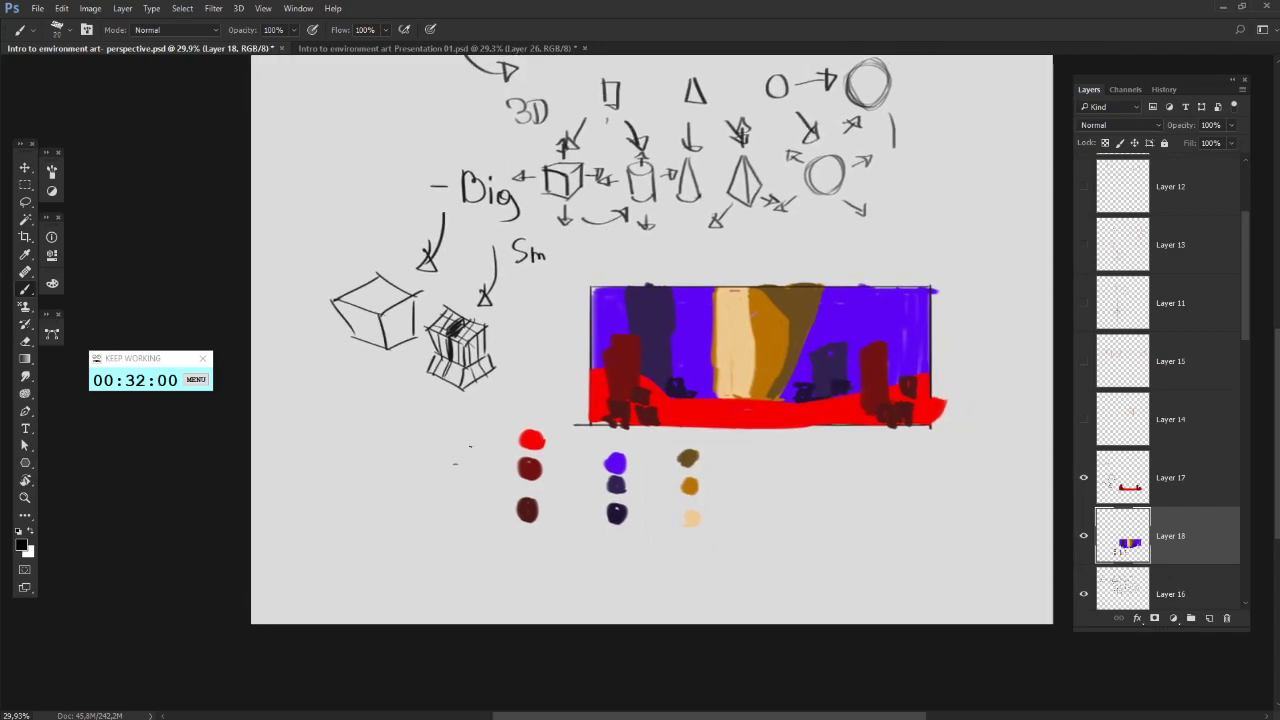
pyautogui.moveTo(341, 432); pyautogui.dragTo(347, 424)
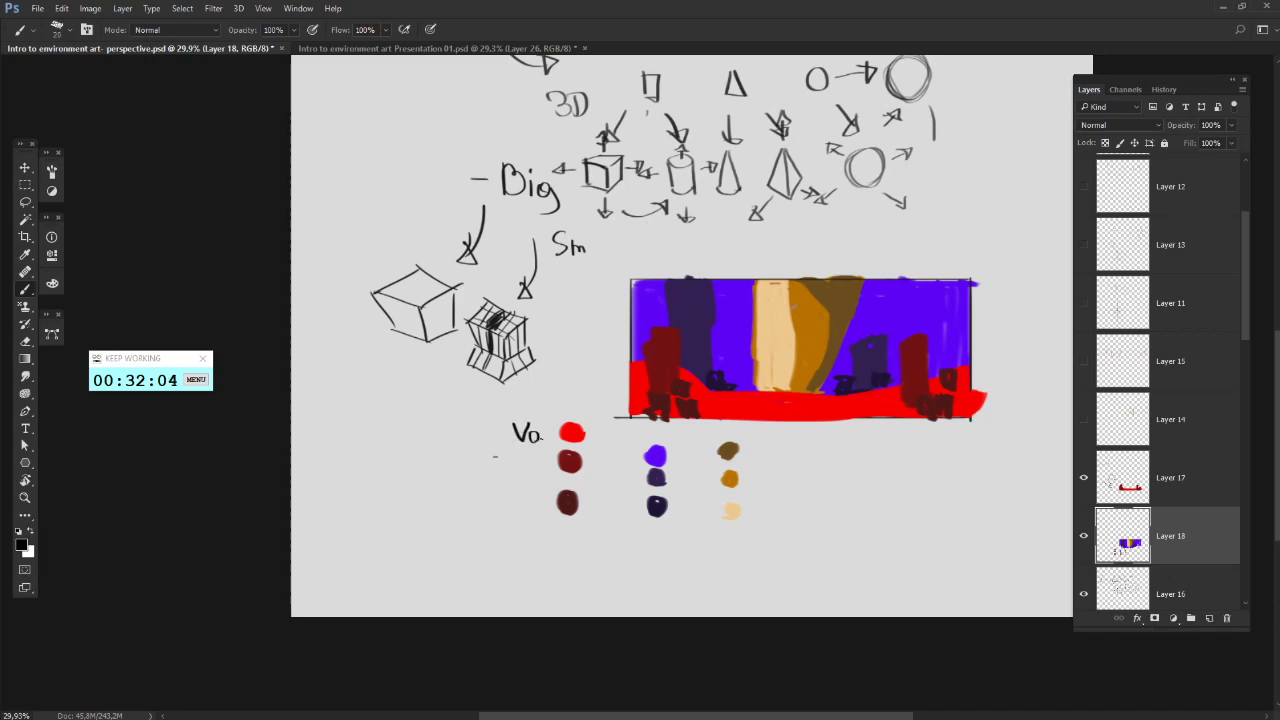
pyautogui.moveTo(599, 439); pyautogui.dragTo(562, 434)
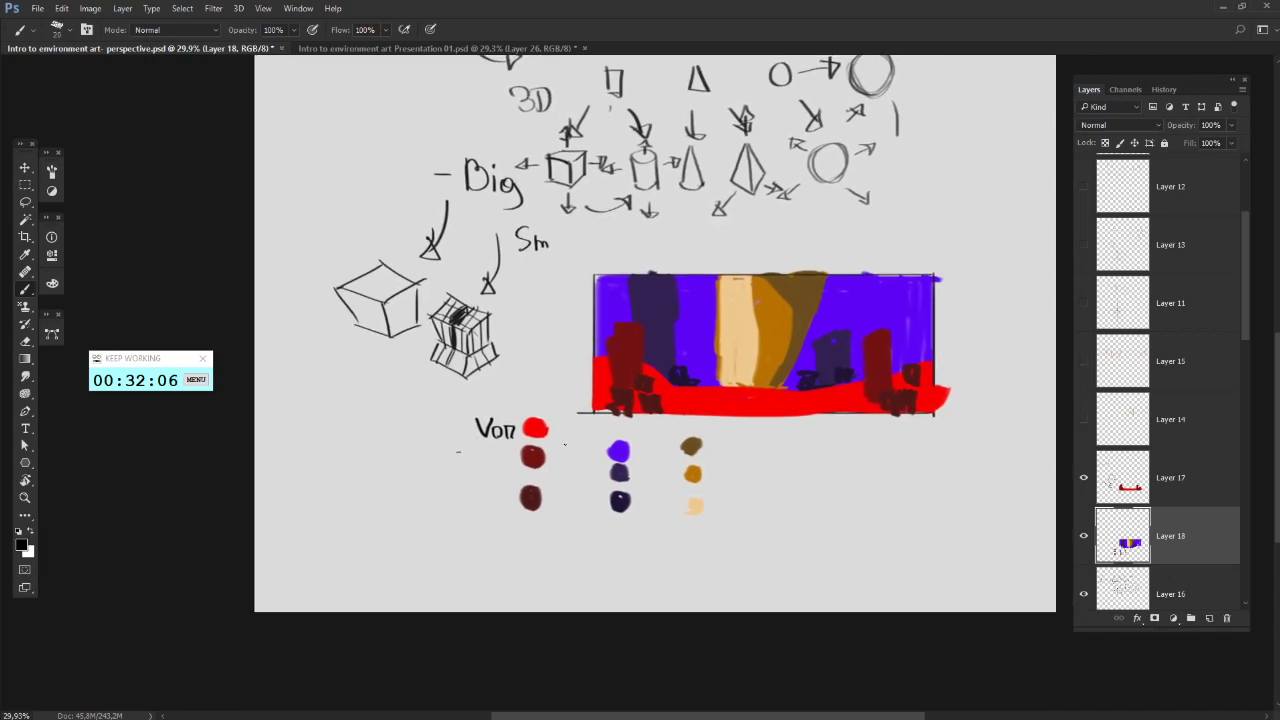
pyautogui.hotkey('ctrl', 'alt', 'z')
pyautogui.hotkey('ctrl', 'alt', 'z')
pyautogui.hotkey('ctrl', 'alt', 'z')
pyautogui.hotkey('ctrl', 'alt', 'z')
pyautogui.moveTo(474, 432); pyautogui.dragTo(477, 450)
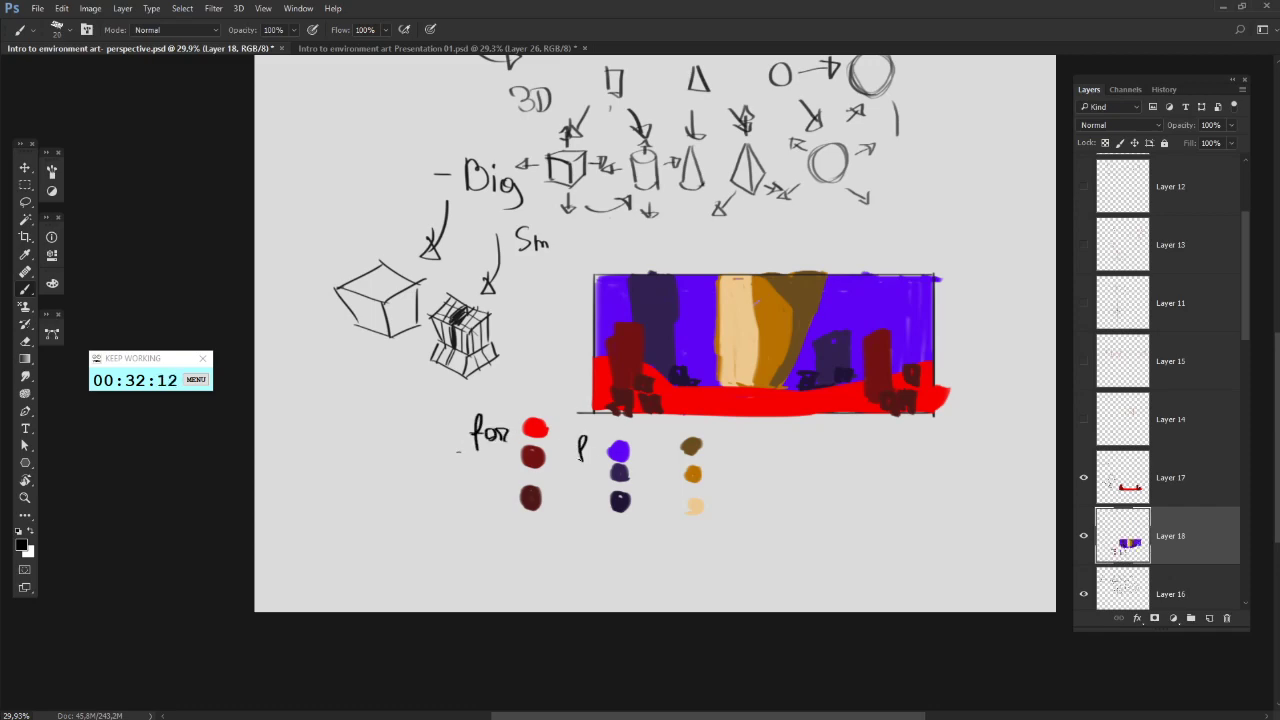
pyautogui.moveTo(634, 467); pyautogui.dragTo(579, 453)
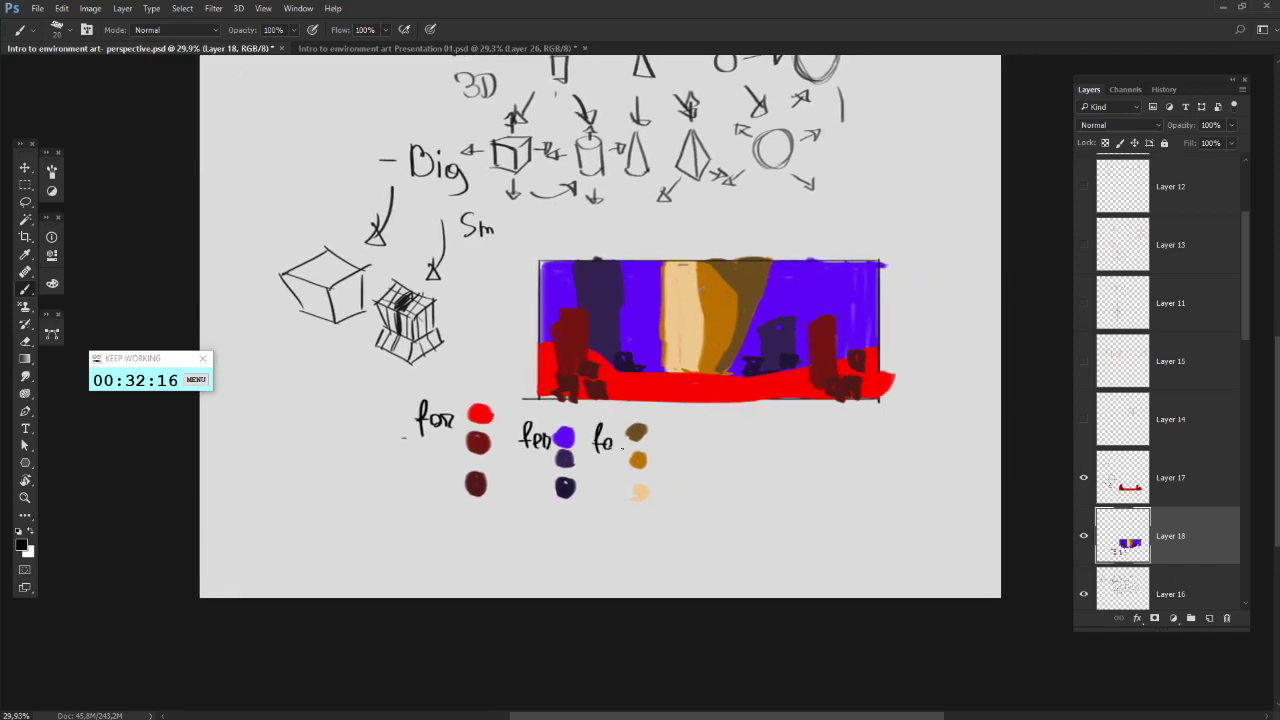
pyautogui.moveTo(676, 436); pyautogui.dragTo(709, 403)
pyautogui.hotkey('ctrl', 'alt', 'z')
pyautogui.hotkey('ctrl', 'alt', 'z')
pyautogui.hotkey('ctrl', 'alt', 'z')
pyautogui.hotkey('ctrl', 'alt', 'z')
pyautogui.hotkey('ctrl', 'alt', 'z')
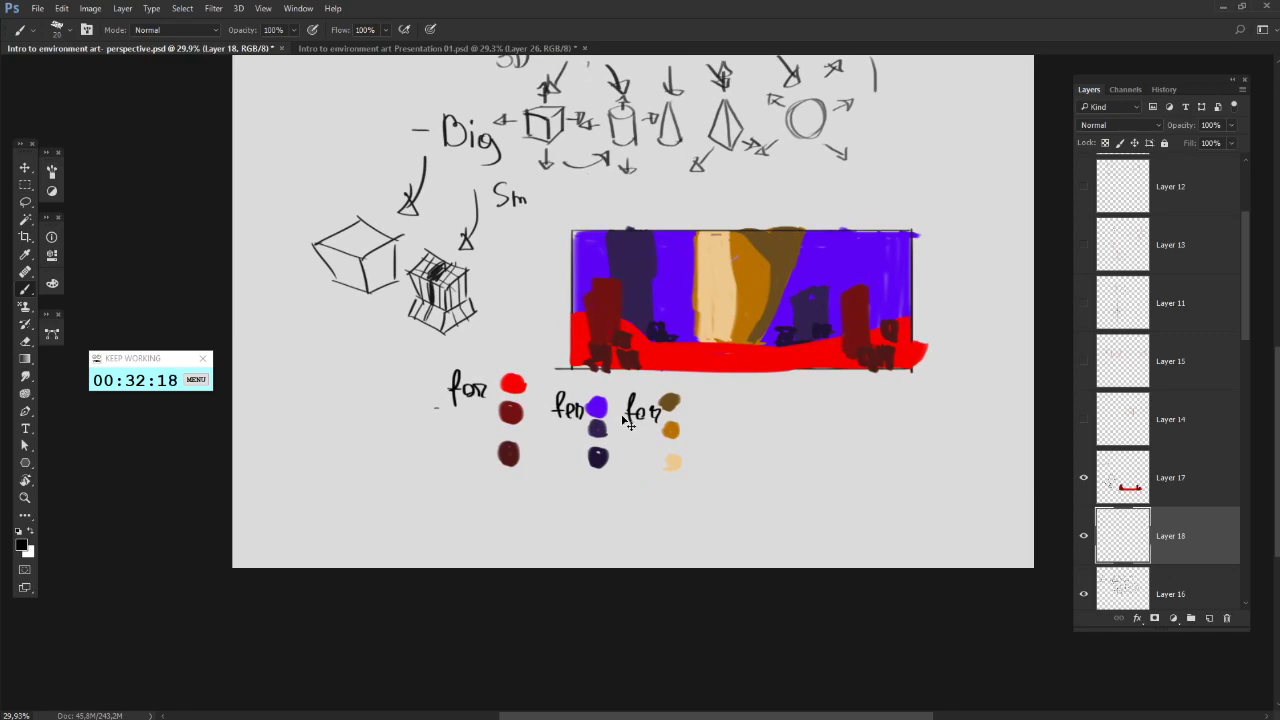
pyautogui.hotkey('ctrl', 'alt', 'z')
pyautogui.hotkey('ctrl', 'alt', 'z')
pyautogui.hotkey('ctrl', 'alt', 'z')
pyautogui.hotkey('ctrl', 'alt', 'z')
pyautogui.scroll(2, 505, 381)
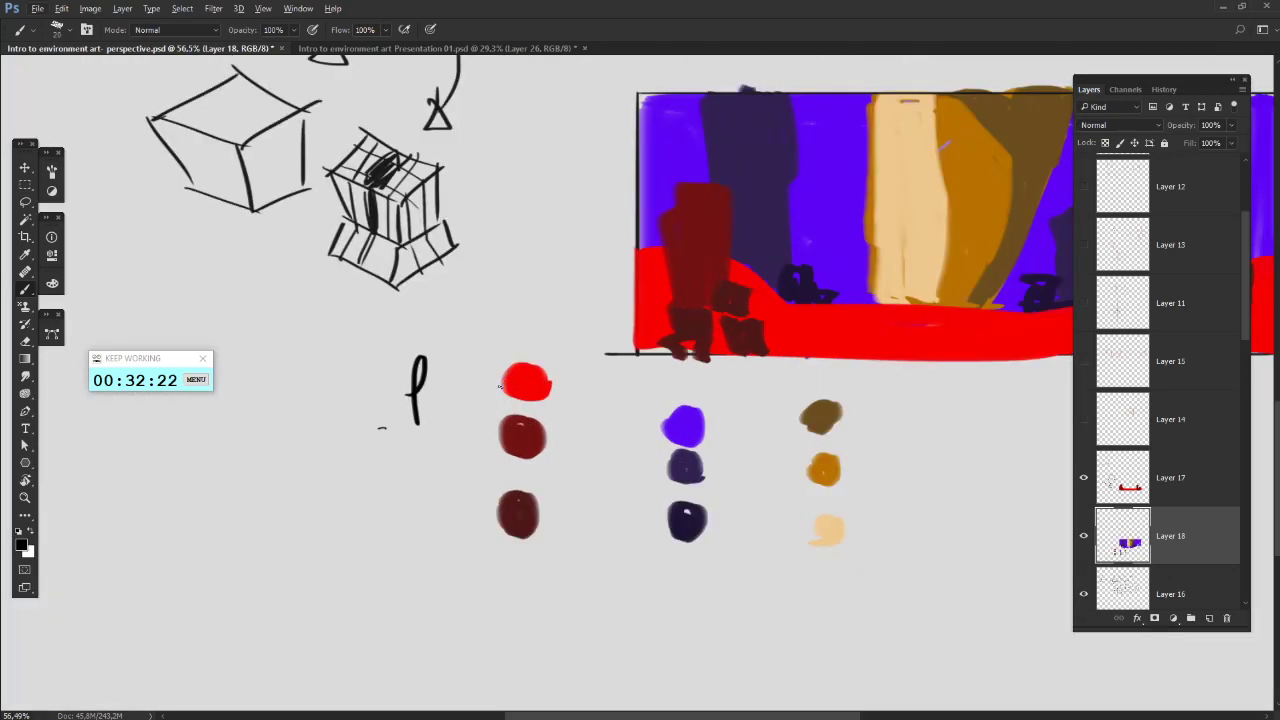
pyautogui.hotkey('ctrl', 'alt', 'z')
# - Handwrite "Big" in black beside the bright red swatch and beside the bright purple swatch
pyautogui.moveTo(646, 298); pyautogui.dragTo(550, 294)
pyautogui.moveTo(336, 353)
pyautogui.mouseDown()
pyautogui.moveTo(334, 396)
pyautogui.moveTo(392, 381)
pyautogui.moveTo(382, 408)
pyautogui.mouseUp()
pyautogui.moveTo(475, 392)
pyautogui.mouseDown()
pyautogui.moveTo(442, 388)
pyautogui.moveTo(474, 426)
pyautogui.moveTo(532, 420)
pyautogui.moveTo(522, 452)
pyautogui.mouseUp()
pyautogui.moveTo(658, 413)
pyautogui.mouseDown()
pyautogui.moveTo(605, 420)
pyautogui.moveTo(527, 468)
pyautogui.mouseUp()
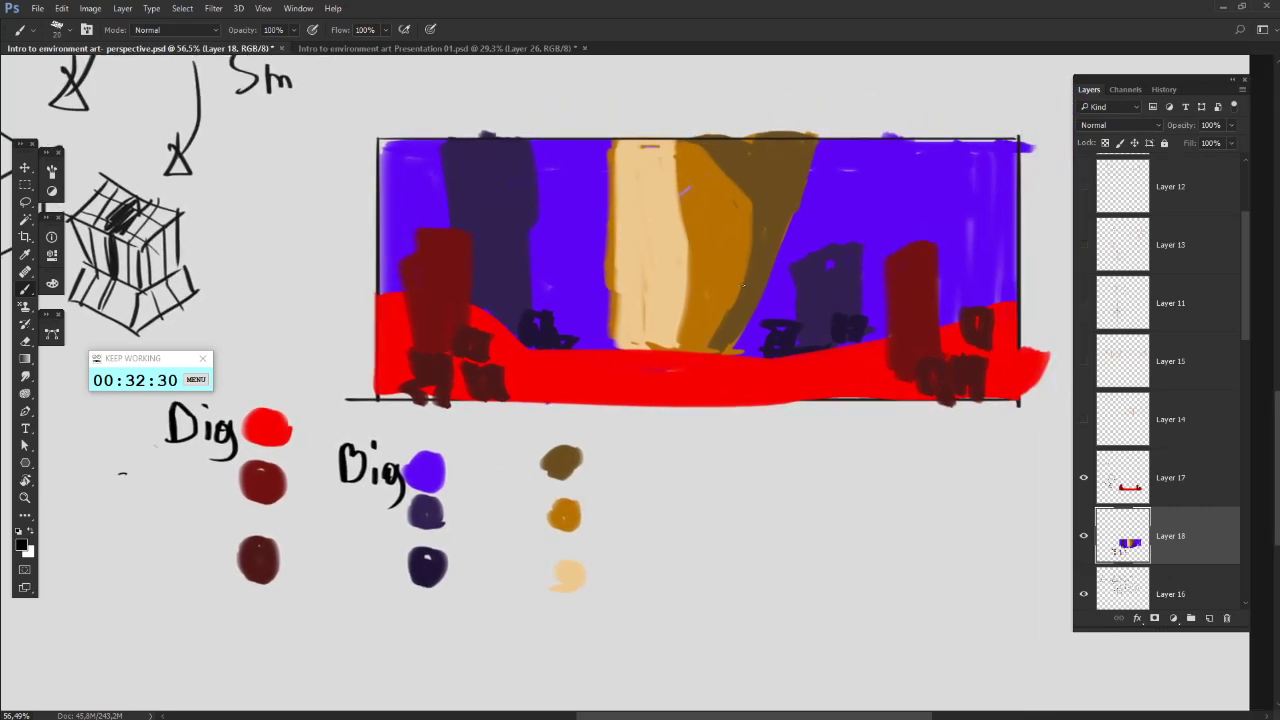
# - Enlarge the brush to 48 px and repaint the shaded side of the background pillar in dark brown with an ochre patch
pyautogui.moveTo(671, 152)
pyautogui.mouseDown()
pyautogui.moveTo(682, 322)
pyautogui.moveTo(635, 345)
pyautogui.moveTo(627, 166)
pyautogui.mouseUp()
pyautogui.hotkey('ctrl', 'z')
pyautogui.rightClick(767, 209)
pyautogui.press('Return')
pyautogui.moveTo(703, 151)
pyautogui.mouseDown()
pyautogui.moveTo(722, 232)
pyautogui.moveTo(698, 150)
pyautogui.moveTo(700, 330)
pyautogui.moveTo(717, 234)
pyautogui.moveTo(727, 289)
pyautogui.mouseUp()
pyautogui.moveTo(705, 343)
pyautogui.mouseDown()
pyautogui.moveTo(770, 237)
pyautogui.moveTo(734, 316)
pyautogui.moveTo(740, 208)
pyautogui.mouseUp()
# - Extend the pillar's beige face across its upper part and reshape the dark brown edge beside it
pyautogui.keyDown('alt'); pyautogui.click(675, 220); pyautogui.keyUp('alt')
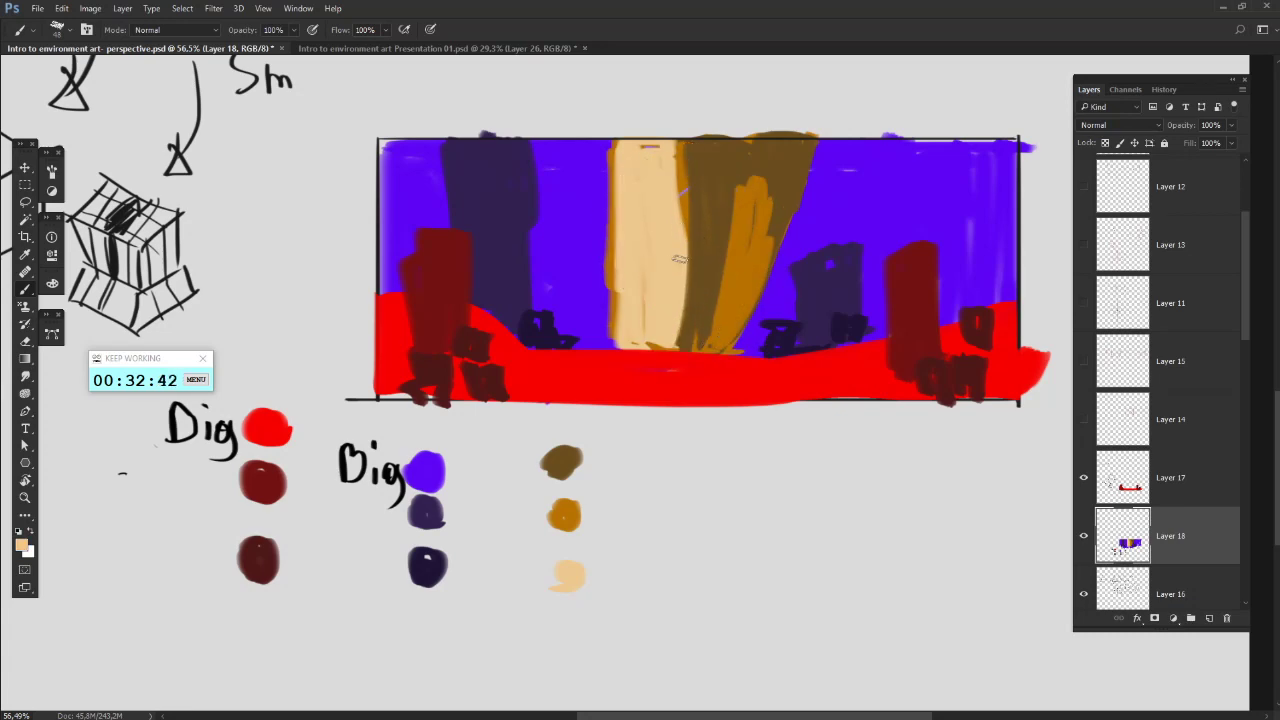
pyautogui.moveTo(680, 255)
pyautogui.mouseDown()
pyautogui.moveTo(745, 148)
pyautogui.moveTo(678, 150)
pyautogui.moveTo(700, 185)
pyautogui.moveTo(688, 222)
pyautogui.moveTo(731, 160)
pyautogui.moveTo(736, 232)
pyautogui.mouseUp()
pyautogui.keyDown('alt'); pyautogui.click(697, 278); pyautogui.keyUp('alt')
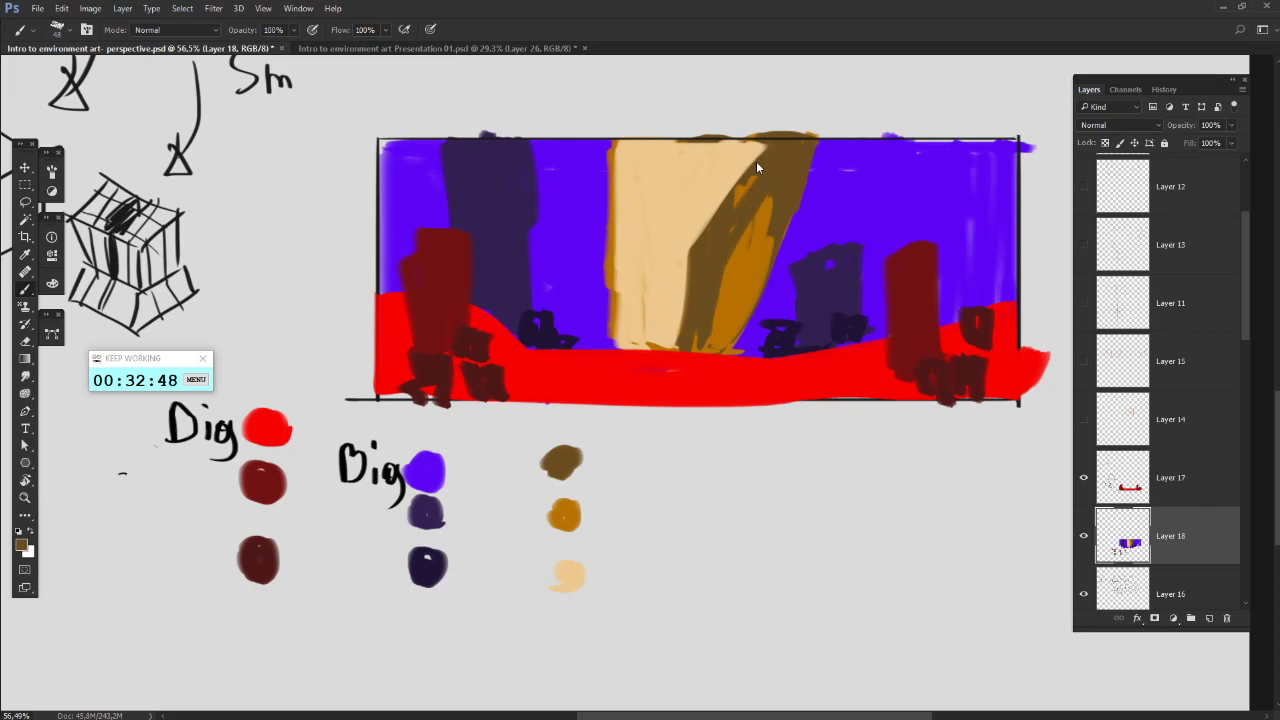
pyautogui.moveTo(757, 160); pyautogui.dragTo(723, 203)
pyautogui.keyDown('alt'); pyautogui.click(557, 457); pyautogui.keyUp('alt')
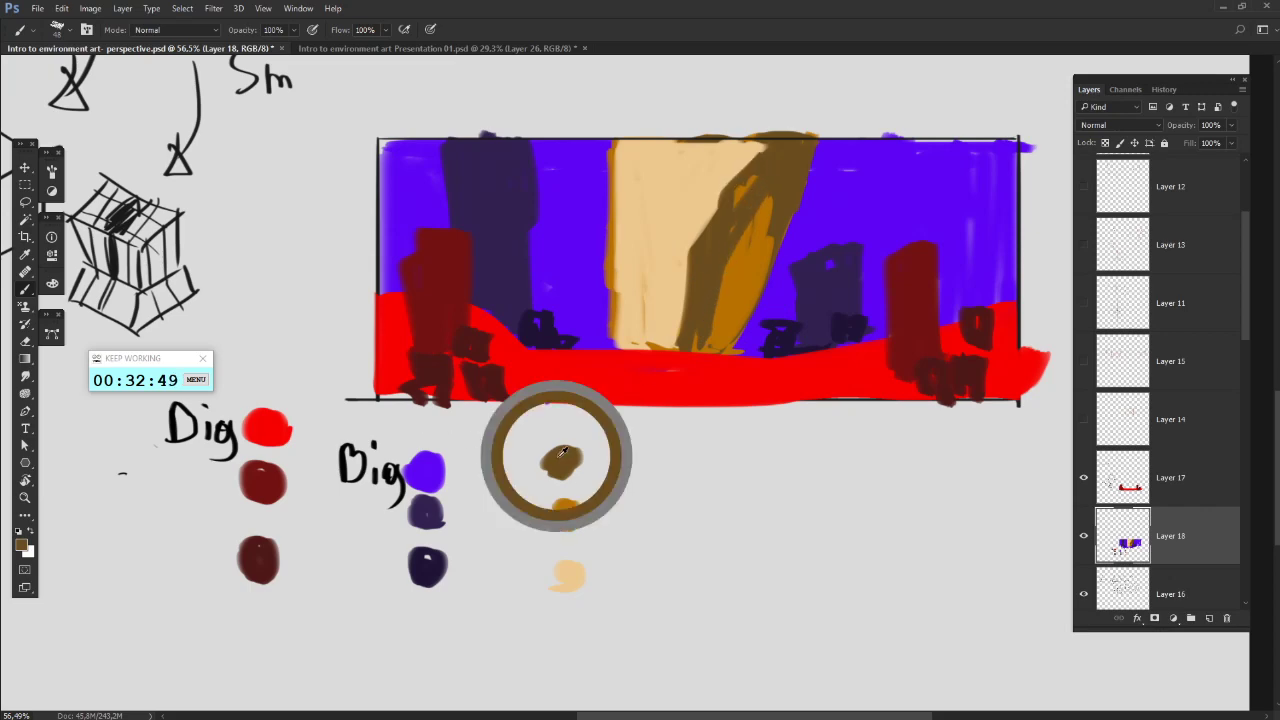
# - Handwrite "Big" beside the beige swatch and "Med" beside the ochre swatch with a smaller black brush
pyautogui.keyDown('alt'); pyautogui.click(343, 461); pyautogui.keyUp('alt')
pyautogui.rightClick(618, 368)
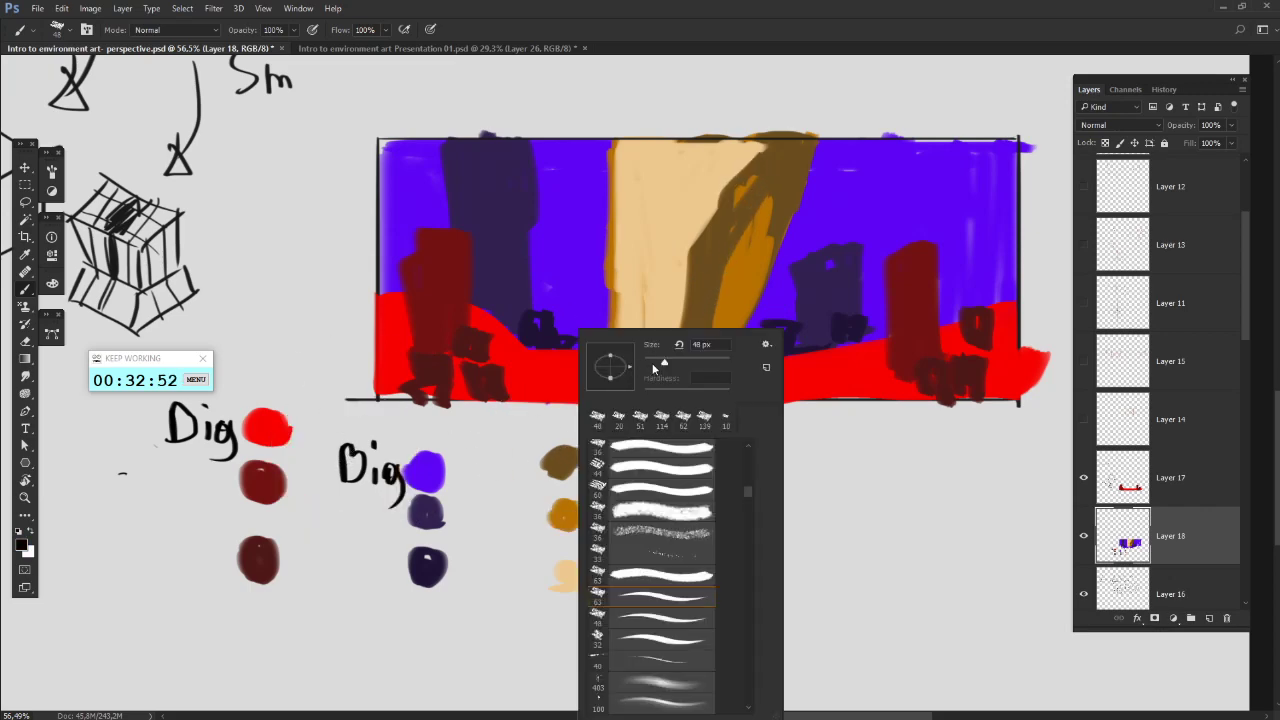
pyautogui.click(653, 364)
pyautogui.click(483, 479)
pyautogui.moveTo(482, 546)
pyautogui.mouseDown()
pyautogui.moveTo(538, 517)
pyautogui.moveTo(548, 565)
pyautogui.mouseUp()
pyautogui.moveTo(548, 532)
pyautogui.mouseDown()
pyautogui.moveTo(563, 542)
pyautogui.moveTo(549, 564)
pyautogui.moveTo(592, 564)
pyautogui.moveTo(568, 578)
pyautogui.mouseUp()
pyautogui.moveTo(632, 461)
pyautogui.mouseDown()
pyautogui.moveTo(715, 466)
pyautogui.moveTo(691, 488)
pyautogui.mouseUp()
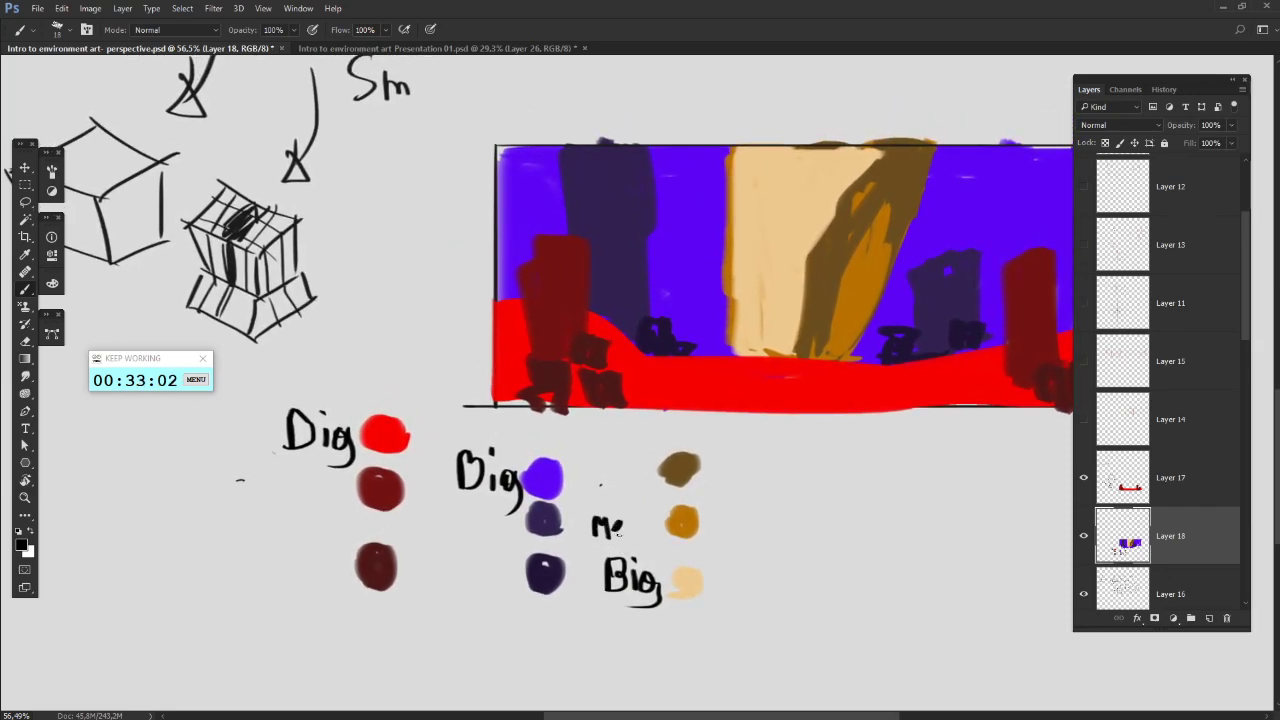
pyautogui.moveTo(618, 535); pyautogui.dragTo(629, 533)
pyautogui.moveTo(636, 525); pyautogui.dragTo(642, 536)
# - Handwrite "Med" and "Small" beside the darker purple and darker red swatches, and "Small" beside the dark brown swatch
pyautogui.moveTo(508, 526)
pyautogui.mouseDown()
pyautogui.moveTo(597, 506)
pyautogui.moveTo(571, 542)
pyautogui.moveTo(542, 550)
pyautogui.moveTo(604, 544)
pyautogui.mouseUp()
pyautogui.moveTo(366, 488)
pyautogui.mouseDown()
pyautogui.moveTo(357, 515)
pyautogui.moveTo(420, 514)
pyautogui.moveTo(418, 530)
pyautogui.moveTo(391, 516)
pyautogui.moveTo(373, 542)
pyautogui.moveTo(436, 544)
pyautogui.mouseUp()
pyautogui.moveTo(448, 494)
pyautogui.mouseDown()
pyautogui.moveTo(442, 546)
pyautogui.moveTo(453, 548)
pyautogui.moveTo(392, 526)
pyautogui.mouseUp()
pyautogui.moveTo(493, 514)
pyautogui.mouseDown()
pyautogui.moveTo(470, 536)
pyautogui.moveTo(536, 544)
pyautogui.mouseUp()
pyautogui.moveTo(547, 505); pyautogui.dragTo(546, 544)
pyautogui.moveTo(670, 491); pyautogui.dragTo(577, 497)
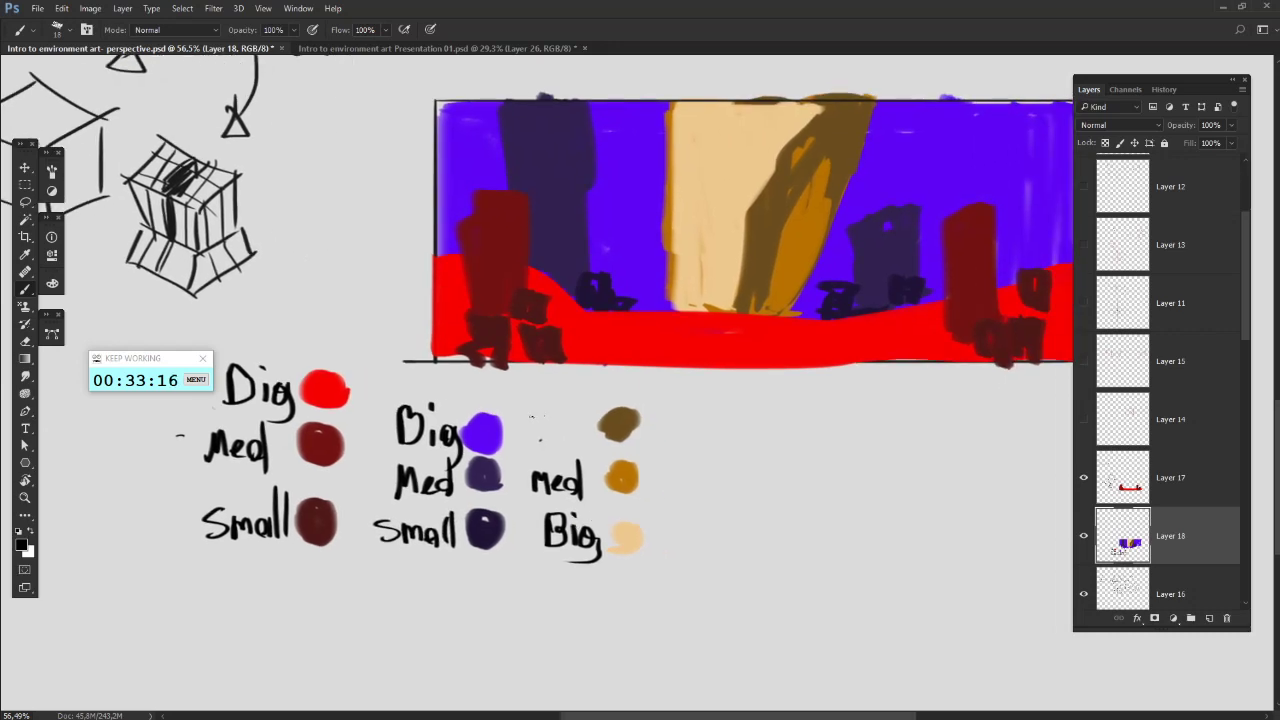
pyautogui.moveTo(549, 425); pyautogui.dragTo(589, 447)
pyautogui.moveTo(848, 428); pyautogui.dragTo(903, 524)
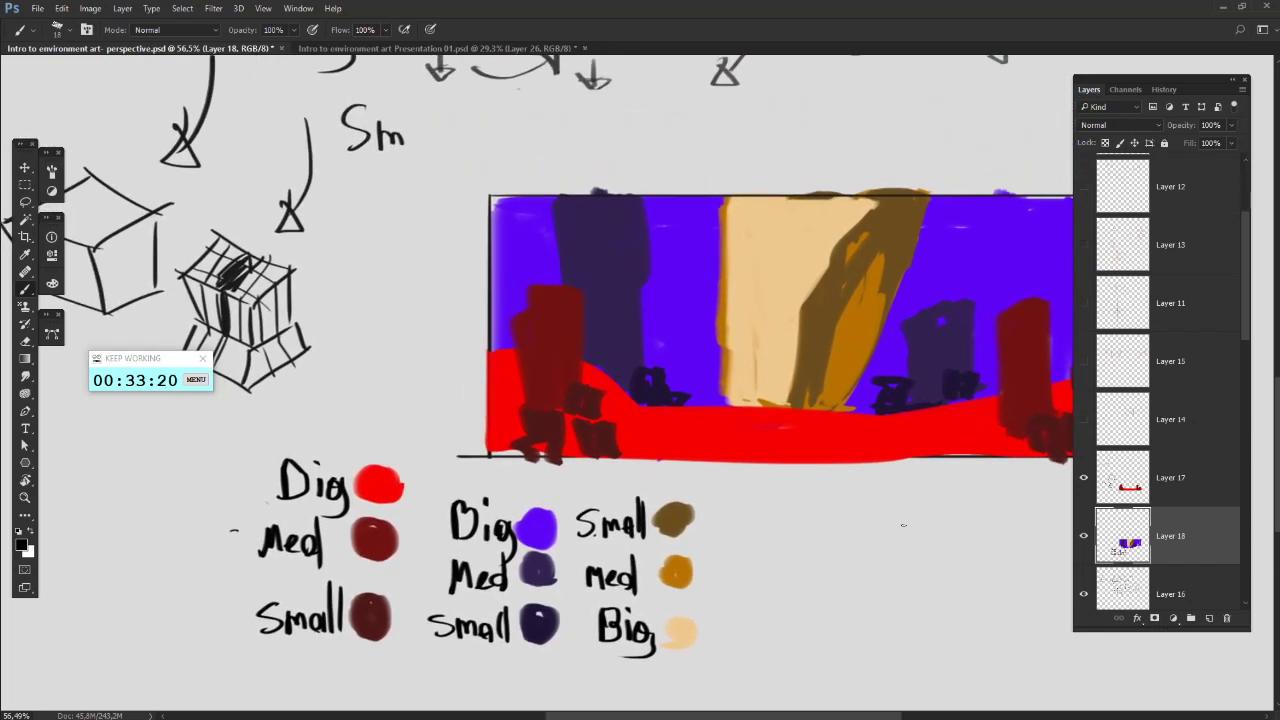
pyautogui.moveTo(690, 414); pyautogui.dragTo(617, 326)
pyautogui.moveTo(748, 372); pyautogui.dragTo(660, 446)
pyautogui.moveTo(659, 508); pyautogui.dragTo(640, 395)
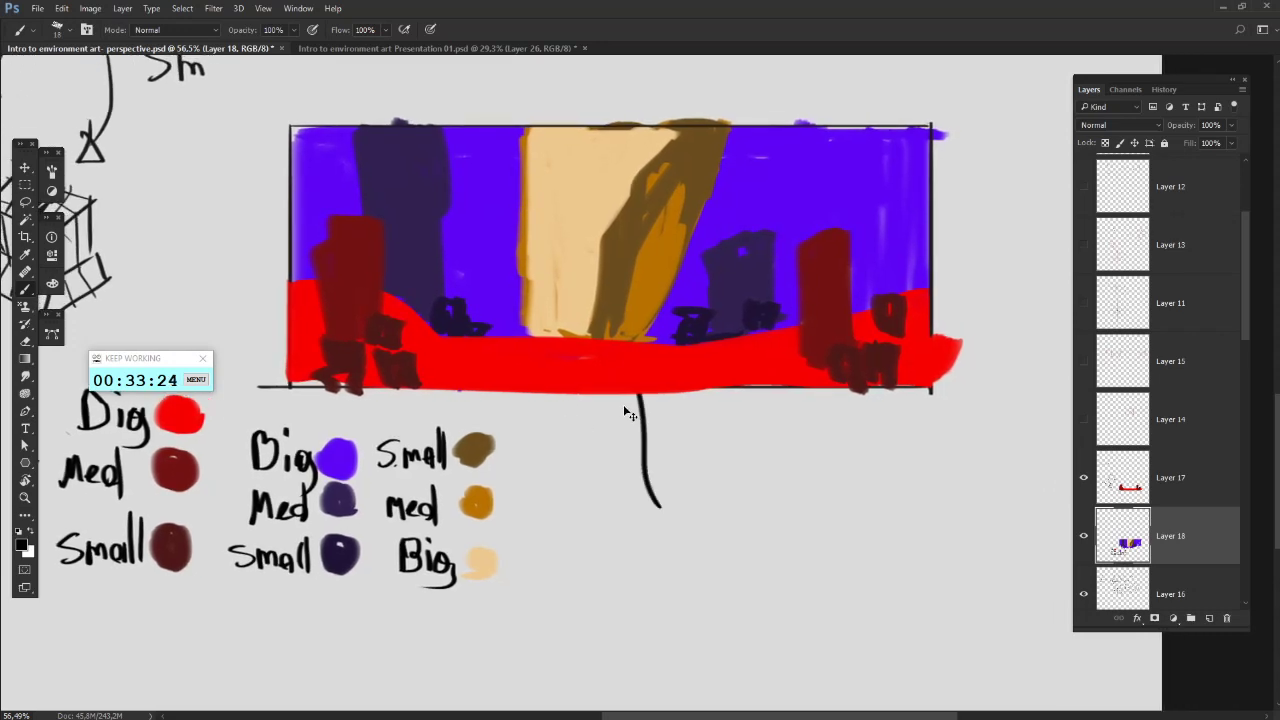
pyautogui.hotkey('ctrl', 'z')
# - Add a new layer above Layer 17 and handwrite "Foreground" across the red ground area of the painting
pyautogui.click(1209, 618)
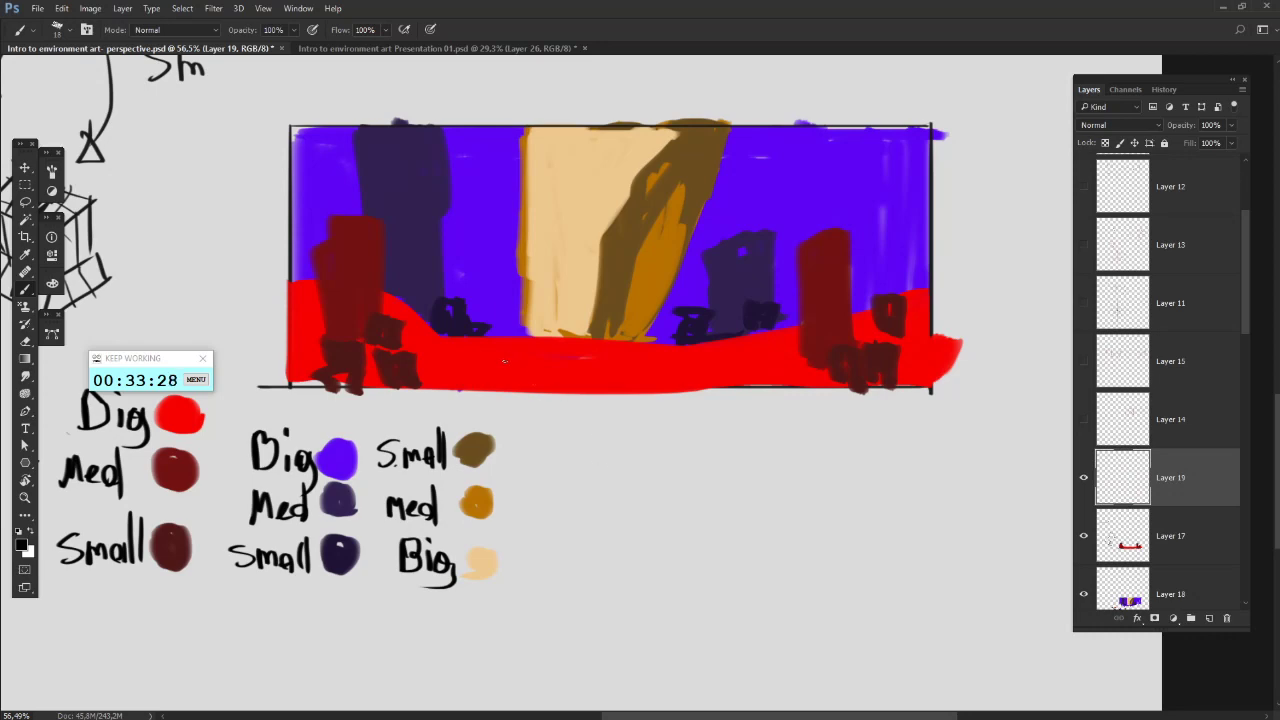
pyautogui.moveTo(503, 384); pyautogui.dragTo(507, 351)
pyautogui.moveTo(600, 370)
pyautogui.mouseDown()
pyautogui.moveTo(586, 420)
pyautogui.moveTo(603, 417)
pyautogui.mouseUp()
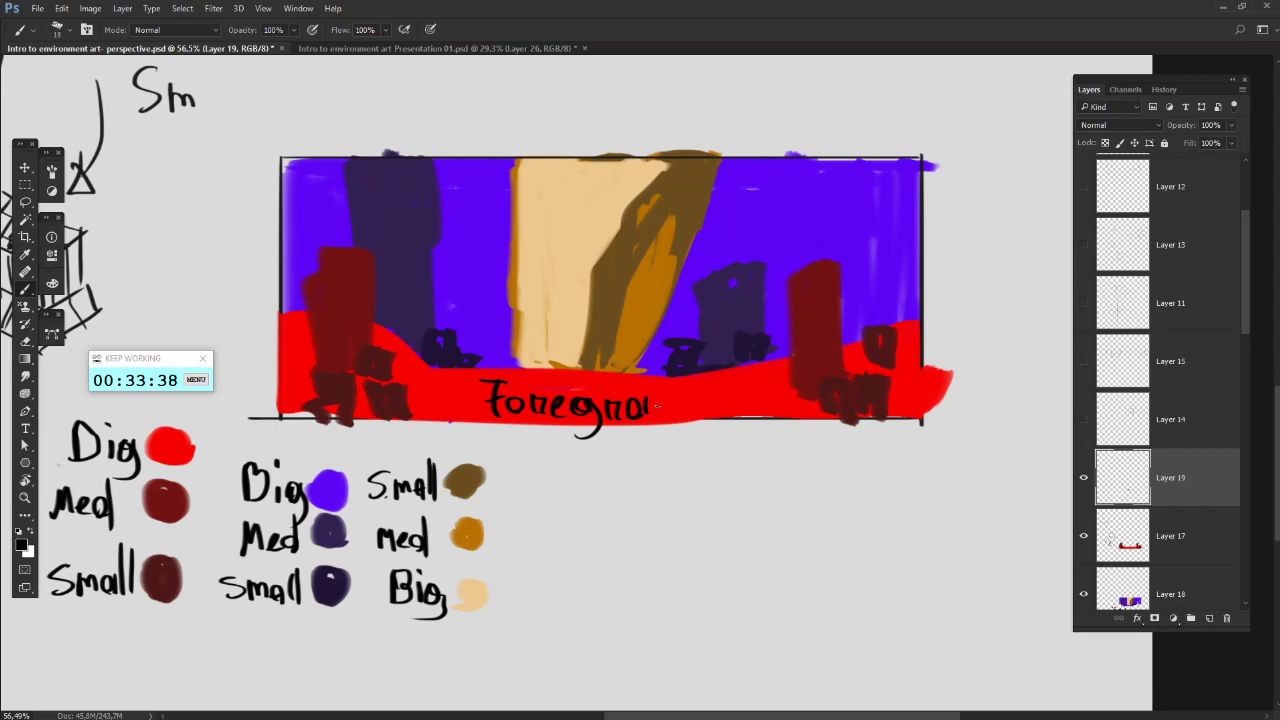
pyautogui.moveTo(674, 399); pyautogui.dragTo(685, 413)
pyautogui.moveTo(702, 402)
pyautogui.mouseDown()
pyautogui.moveTo(691, 409)
pyautogui.moveTo(705, 398)
pyautogui.mouseUp()
pyautogui.moveTo(710, 379); pyautogui.dragTo(711, 409)
# - Handwrite "midground" over the purple area beside the pillar
pyautogui.moveTo(814, 334); pyautogui.dragTo(761, 393)
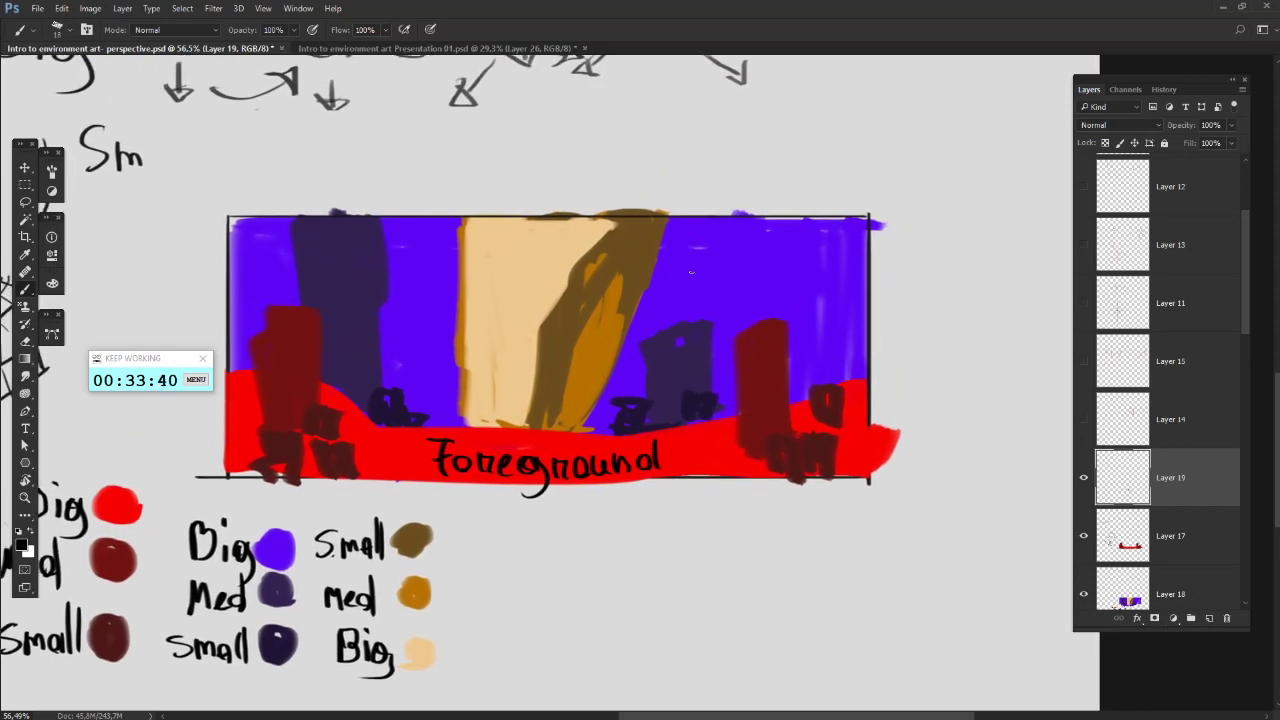
pyautogui.moveTo(645, 318); pyautogui.dragTo(663, 296)
pyautogui.moveTo(725, 246)
pyautogui.mouseDown()
pyautogui.moveTo(740, 263)
pyautogui.moveTo(778, 250)
pyautogui.moveTo(801, 266)
pyautogui.mouseUp()
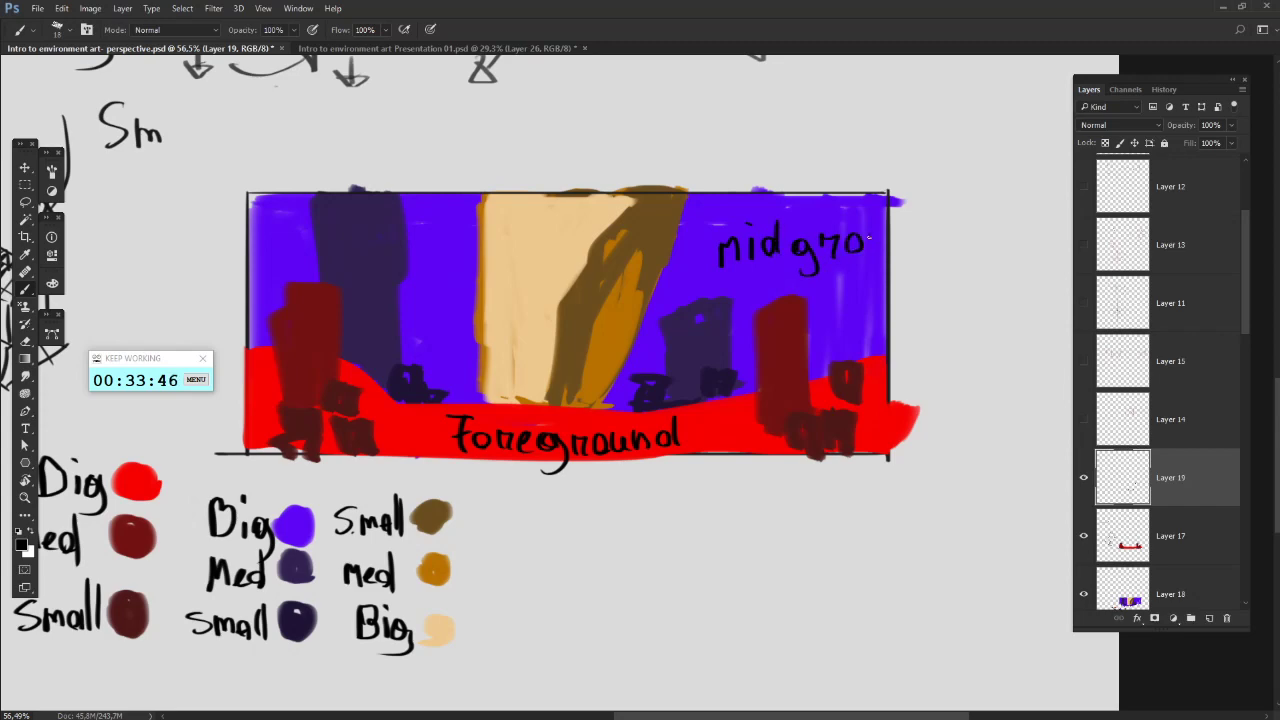
pyautogui.moveTo(891, 252); pyautogui.dragTo(930, 256)
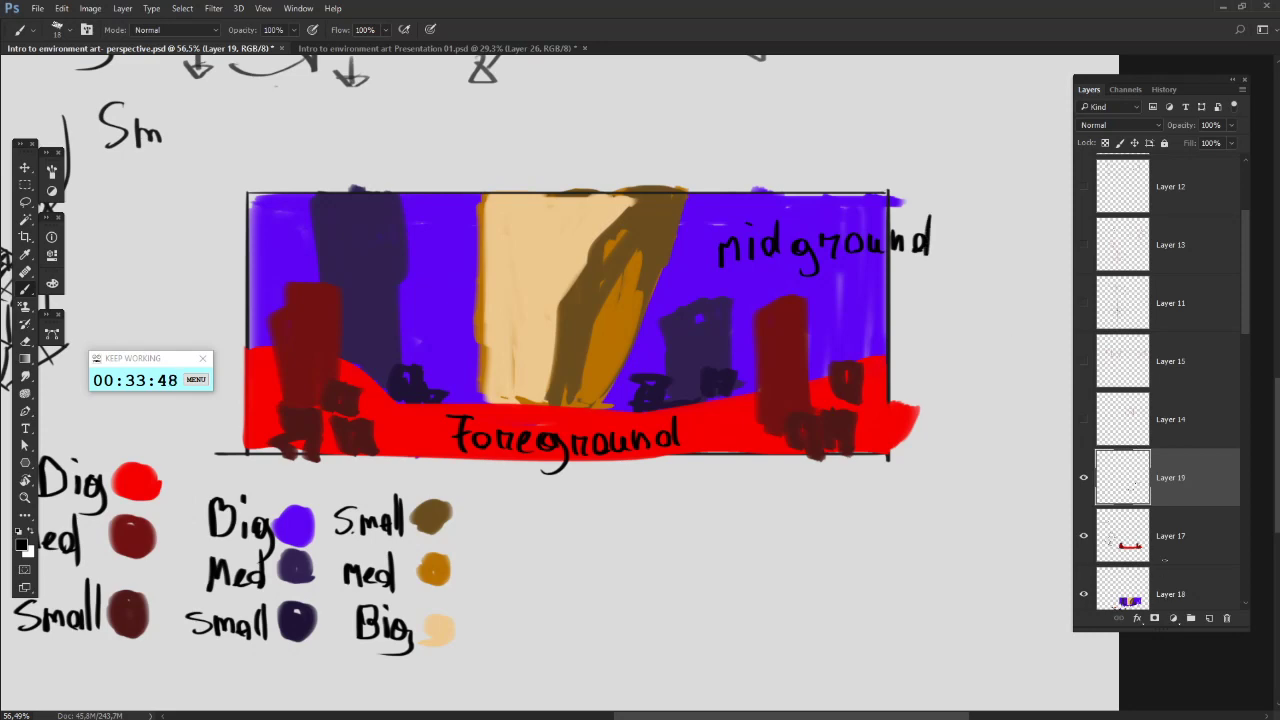
# - Lower the saturation of Layer 17 to -26 with Hue/Saturation
pyautogui.click(1090, 545)
pyautogui.hotkey('ctrl', 'u')
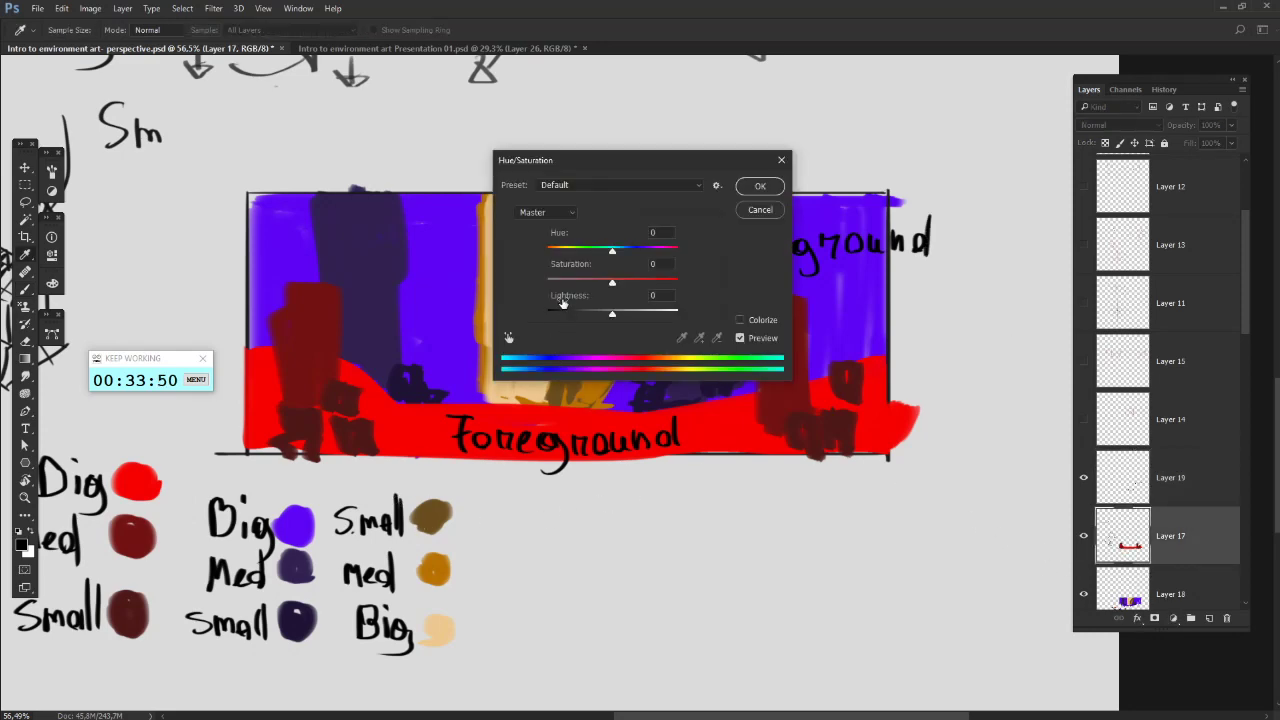
pyautogui.moveTo(612, 280); pyautogui.dragTo(596, 283)
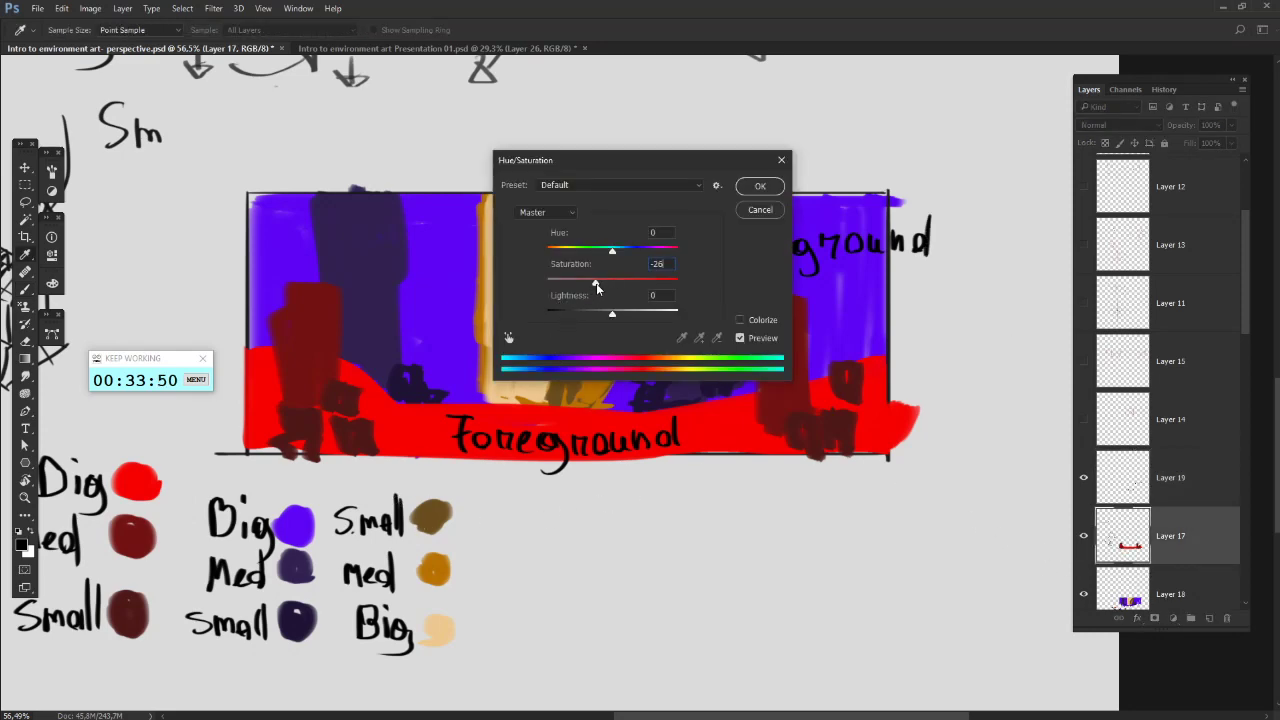
pyautogui.click(758, 192)
# - Lower the saturation of Layer 18 to -32 with Hue/Saturation
pyautogui.click(1160, 598)
pyautogui.hotkey('ctrl', 'u')
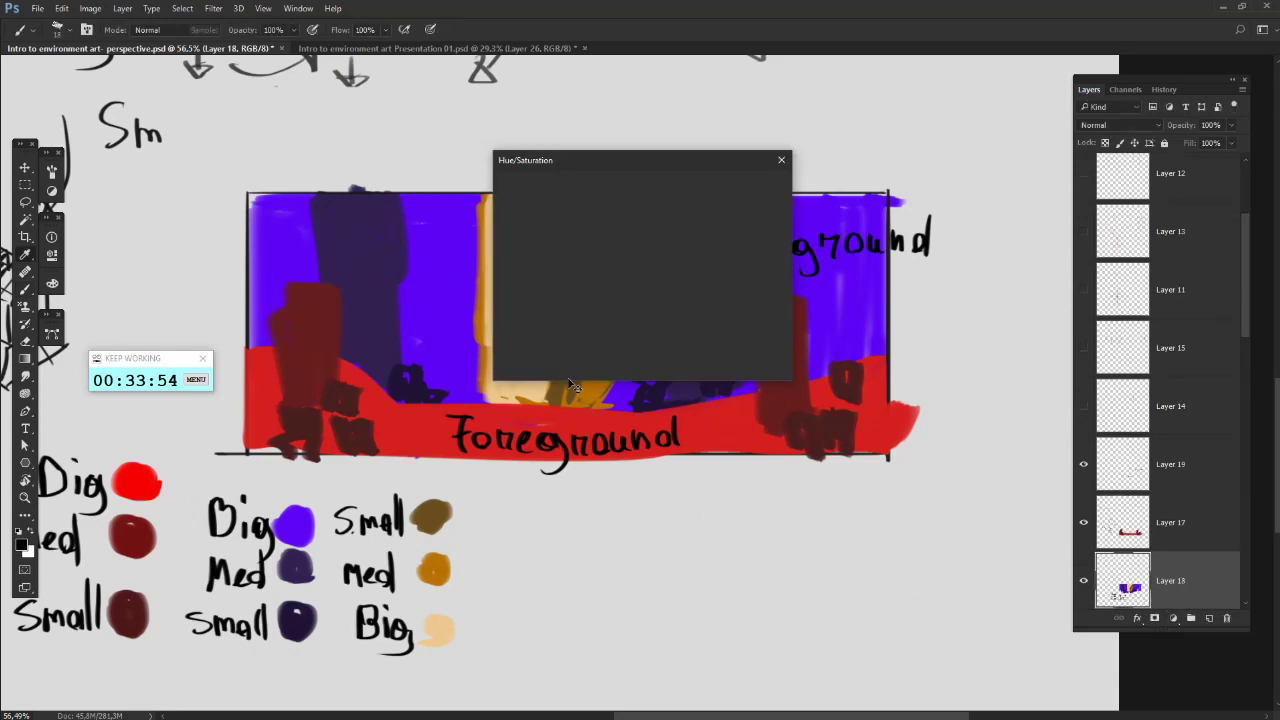
pyautogui.moveTo(612, 280); pyautogui.dragTo(591, 281)
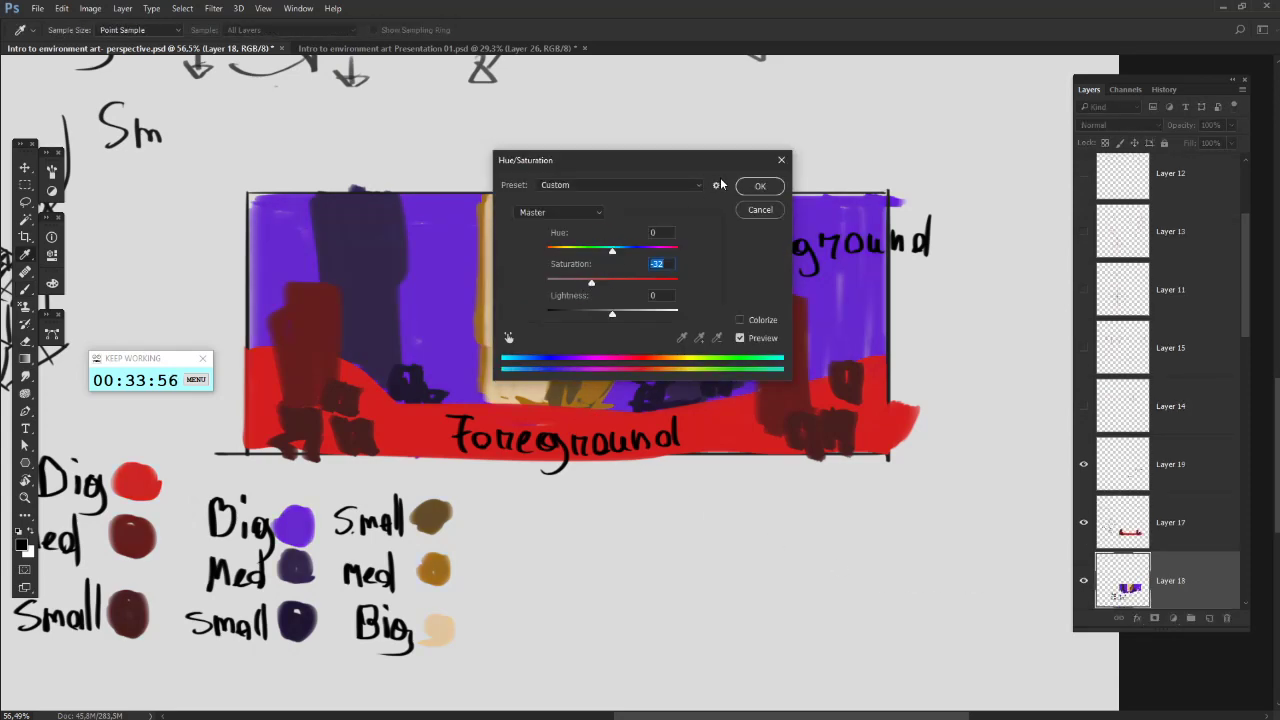
pyautogui.click(760, 190)
# - Handwrite "Background" across the beige and brown pillar on Layer 17
pyautogui.click(1181, 511)
pyautogui.moveTo(518, 336); pyautogui.dragTo(545, 370)
pyautogui.moveTo(530, 288)
pyautogui.mouseDown()
pyautogui.moveTo(562, 299)
pyautogui.moveTo(572, 272)
pyautogui.moveTo(627, 307)
pyautogui.moveTo(645, 306)
pyautogui.moveTo(641, 272)
pyautogui.moveTo(668, 290)
pyautogui.mouseUp()
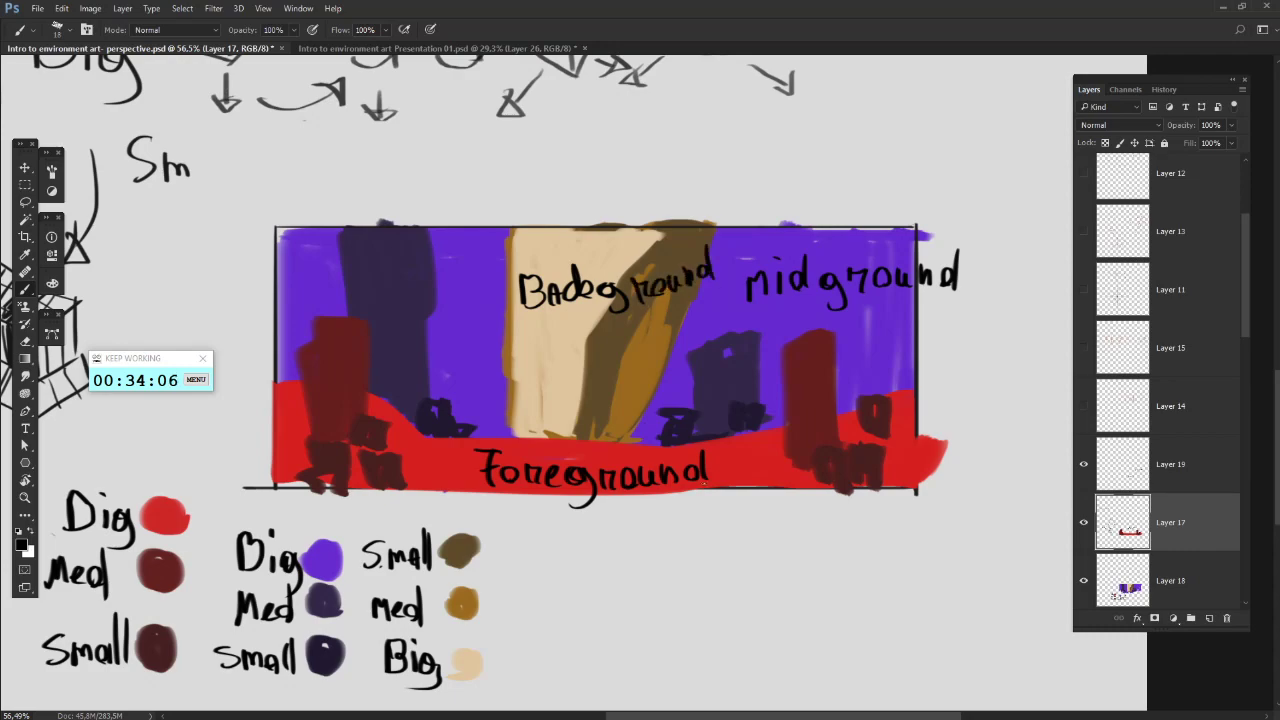
# - Draw a curved arrow rising beside the painting and ending above its corner near the "Sm" note
pyautogui.scroll(-3, 713, 487)
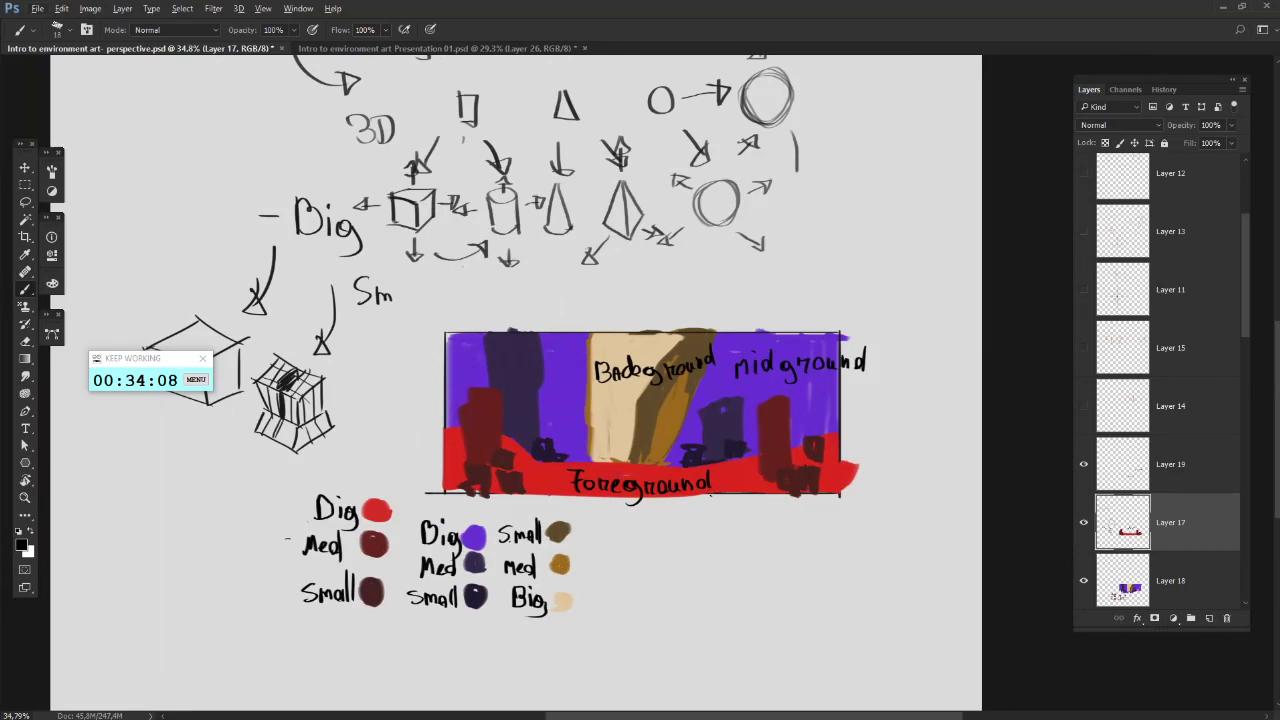
pyautogui.moveTo(562, 425); pyautogui.dragTo(652, 410)
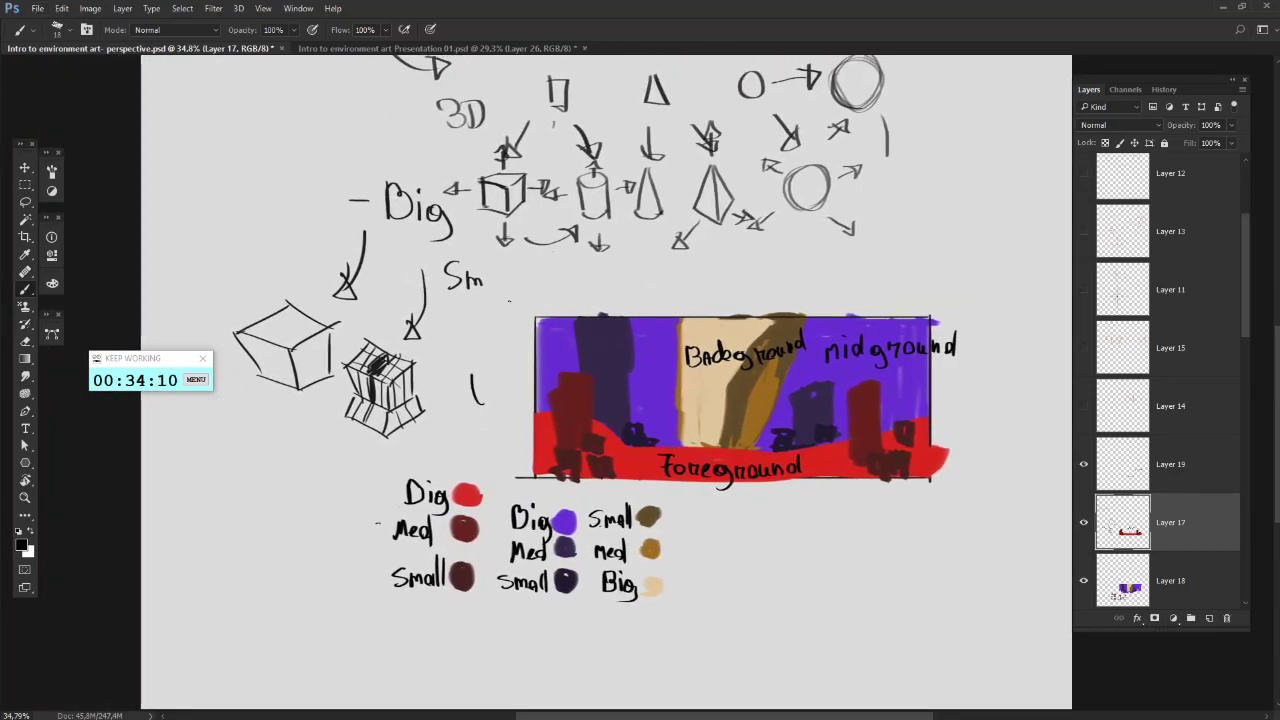
pyautogui.moveTo(509, 301)
pyautogui.mouseDown()
pyautogui.moveTo(556, 286)
pyautogui.moveTo(534, 275)
pyautogui.mouseUp()
pyautogui.moveTo(468, 510)
pyautogui.mouseDown()
pyautogui.moveTo(440, 548)
pyautogui.moveTo(498, 475)
pyautogui.mouseUp()
pyautogui.moveTo(797, 578); pyautogui.dragTo(765, 576)
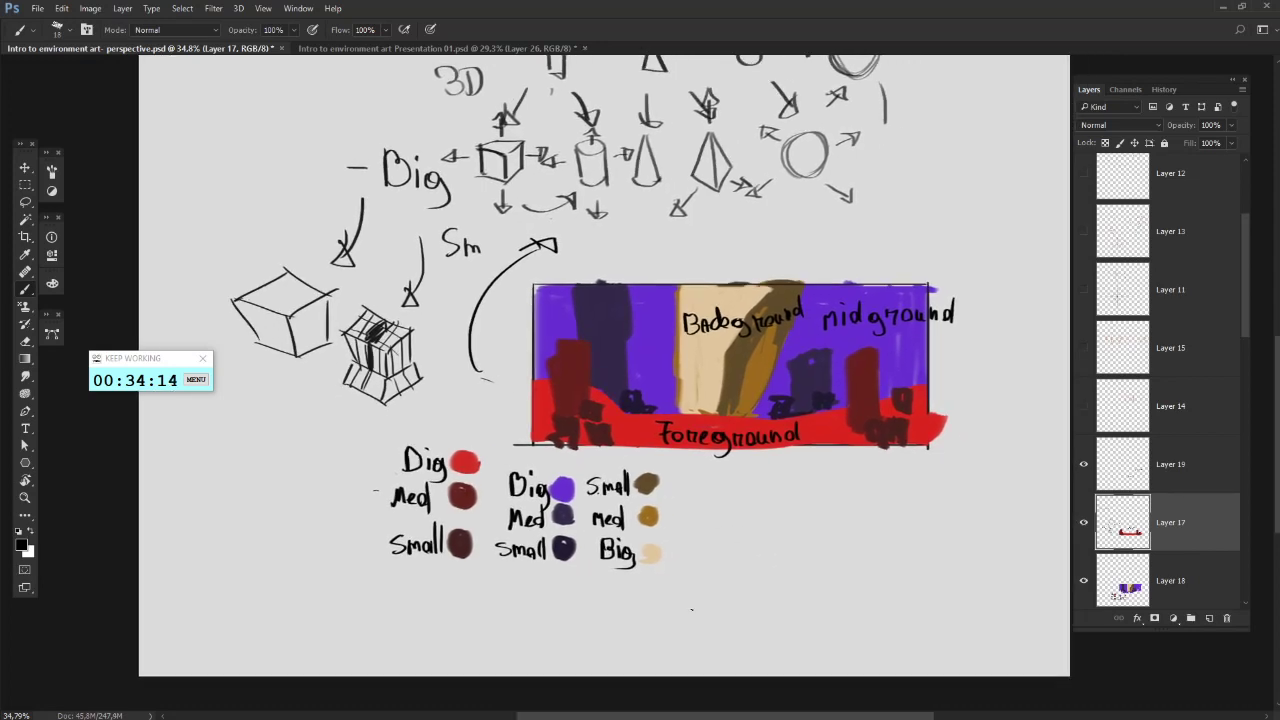
# - Sketch a tall box in perspective below the painting, beside the labelled swatches
pyautogui.moveTo(688, 606)
pyautogui.mouseDown()
pyautogui.moveTo(720, 515)
pyautogui.moveTo(780, 495)
pyautogui.moveTo(818, 558)
pyautogui.mouseUp()
pyautogui.hotkey('ctrl', 'z')
pyautogui.moveTo(732, 636)
pyautogui.mouseDown()
pyautogui.moveTo(732, 497)
pyautogui.moveTo(820, 465)
pyautogui.moveTo(888, 512)
pyautogui.mouseUp()
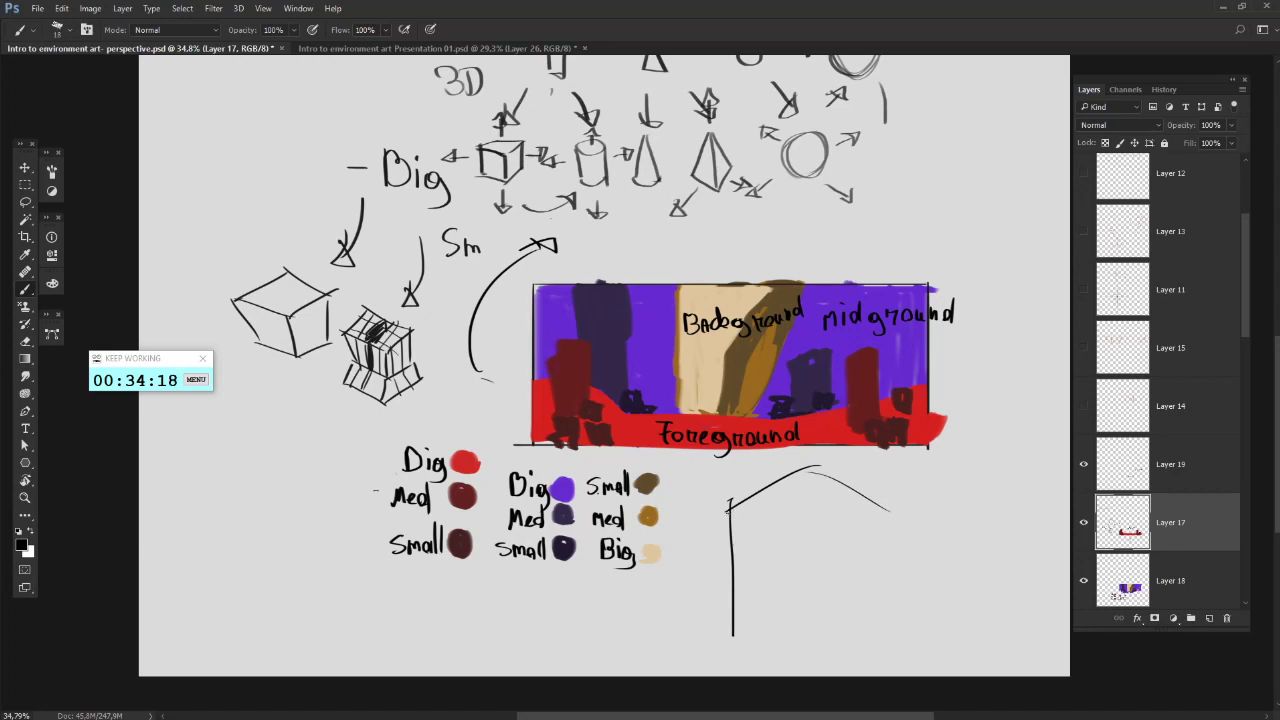
pyautogui.moveTo(727, 510); pyautogui.dragTo(830, 566)
pyautogui.moveTo(810, 566); pyautogui.dragTo(830, 550)
pyautogui.moveTo(886, 514)
pyautogui.mouseDown()
pyautogui.moveTo(812, 565)
pyautogui.moveTo(843, 646)
pyautogui.mouseUp()
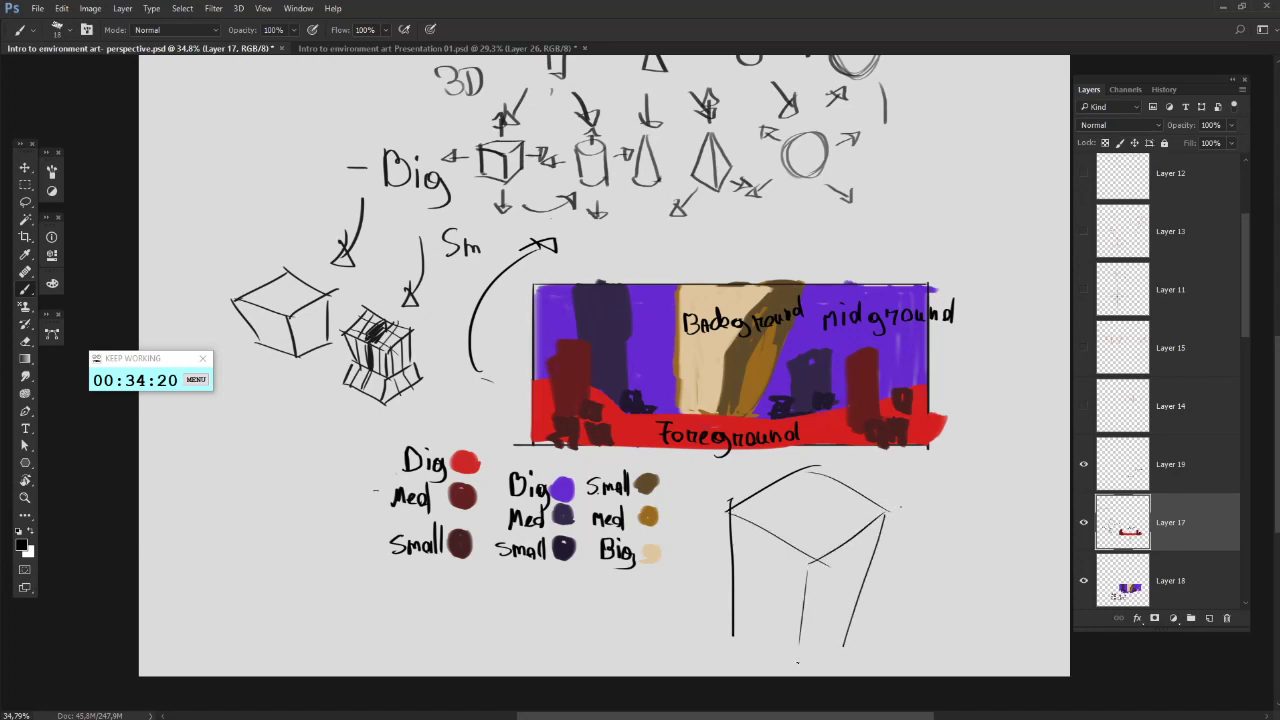
pyautogui.moveTo(720, 622); pyautogui.dragTo(794, 669)
# - Sketch a narrower, slightly irregular box inside the tall perspective box below the painting
pyautogui.moveTo(768, 506)
pyautogui.mouseDown()
pyautogui.moveTo(750, 617)
pyautogui.moveTo(838, 487)
pyautogui.moveTo(851, 550)
pyautogui.moveTo(842, 604)
pyautogui.mouseUp()
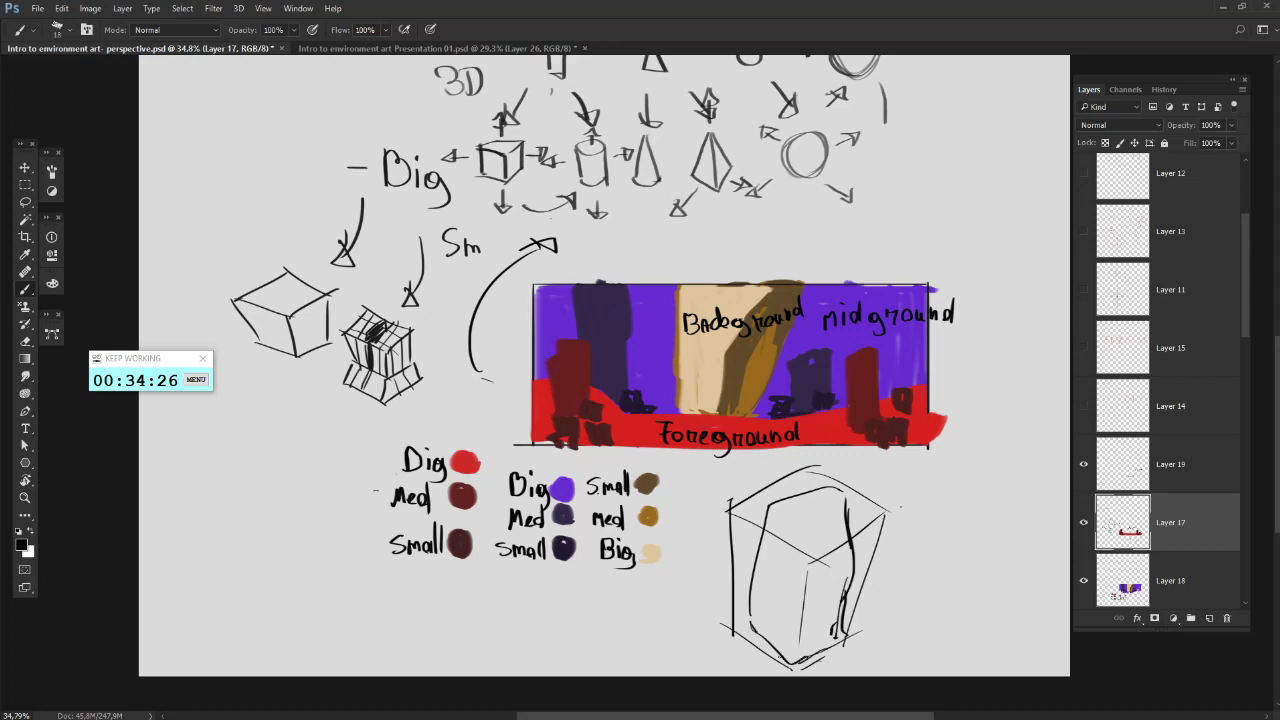
pyautogui.moveTo(804, 558); pyautogui.dragTo(793, 660)
pyautogui.moveTo(770, 508)
pyautogui.mouseDown()
pyautogui.moveTo(832, 560)
pyautogui.moveTo(844, 548)
pyautogui.moveTo(811, 556)
pyautogui.mouseUp()
# - Enlarge the eraser and fade the construction lines of the outer box around the inner sketch
pyautogui.press('e')
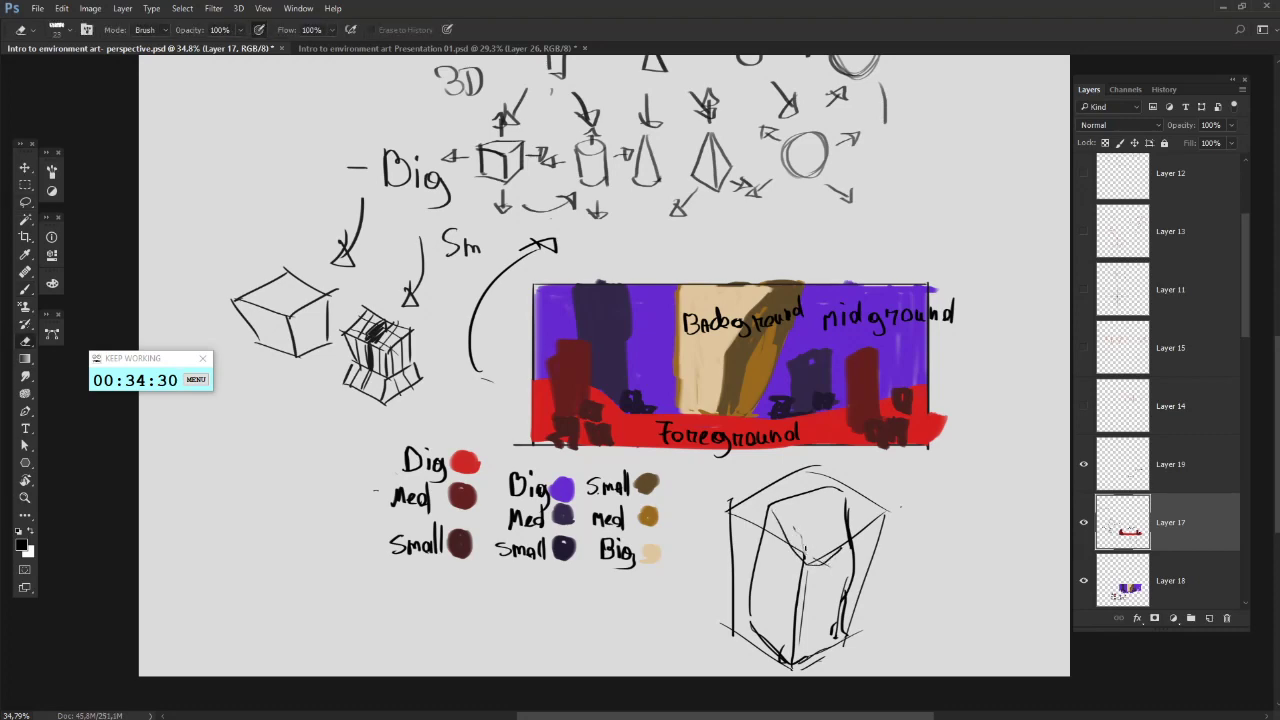
pyautogui.rightClick(890, 471)
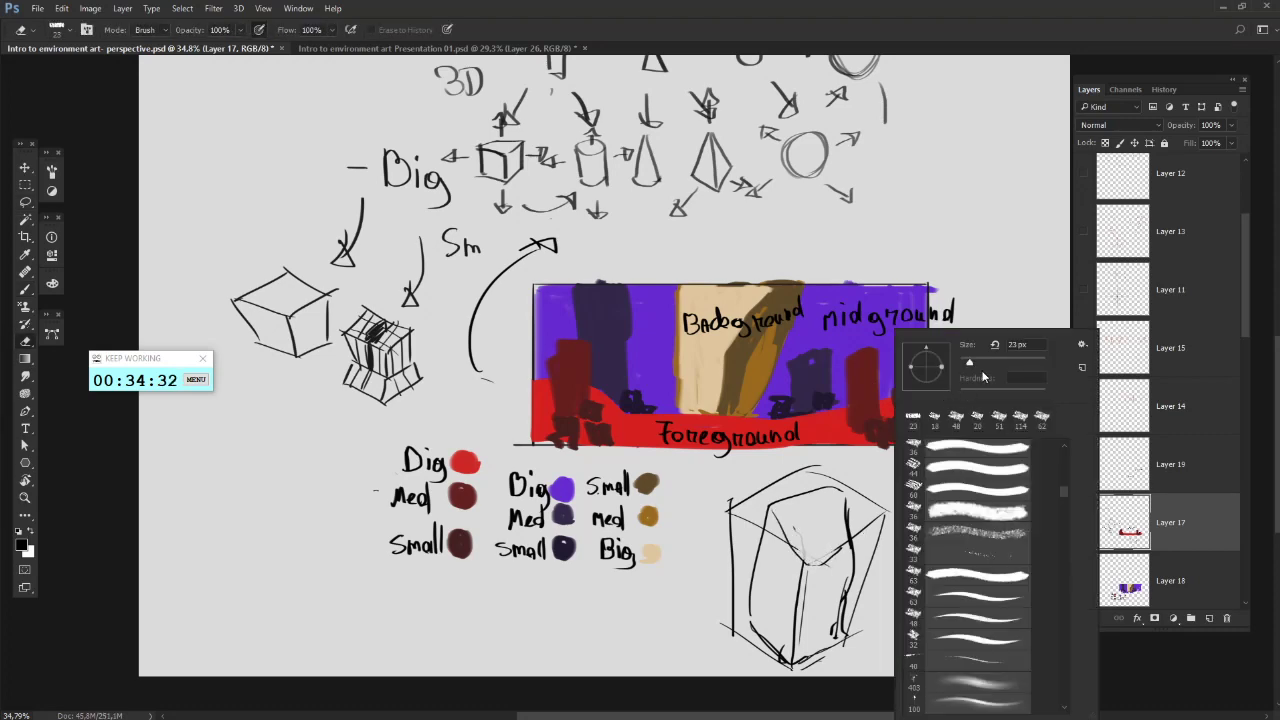
pyautogui.moveTo(984, 370); pyautogui.dragTo(989, 367)
pyautogui.moveTo(761, 554); pyautogui.dragTo(774, 540)
pyautogui.moveTo(737, 497)
pyautogui.mouseDown()
pyautogui.moveTo(732, 608)
pyautogui.moveTo(757, 500)
pyautogui.moveTo(741, 540)
pyautogui.moveTo(811, 465)
pyautogui.moveTo(880, 500)
pyautogui.moveTo(896, 541)
pyautogui.moveTo(856, 565)
pyautogui.moveTo(856, 625)
pyautogui.moveTo(830, 652)
pyautogui.mouseUp()
# - Redraw the inner box's side edges with darker strokes and erase the stray marks along them
pyautogui.press('b')
pyautogui.moveTo(770, 506); pyautogui.dragTo(748, 646)
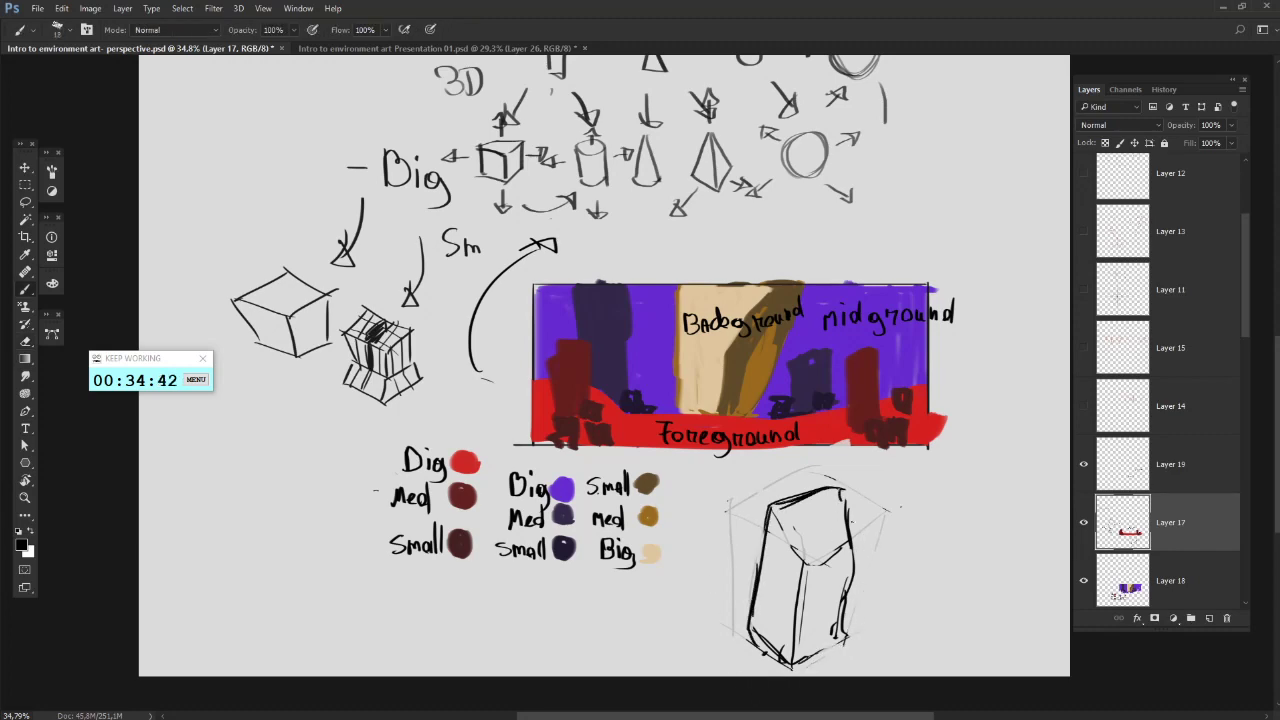
pyautogui.moveTo(853, 541); pyautogui.dragTo(857, 552)
pyautogui.press('e')
pyautogui.moveTo(847, 494); pyautogui.dragTo(854, 550)
pyautogui.press('b')
pyautogui.moveTo(845, 490)
pyautogui.mouseDown()
pyautogui.moveTo(856, 544)
pyautogui.moveTo(842, 632)
pyautogui.mouseUp()
pyautogui.press('e')
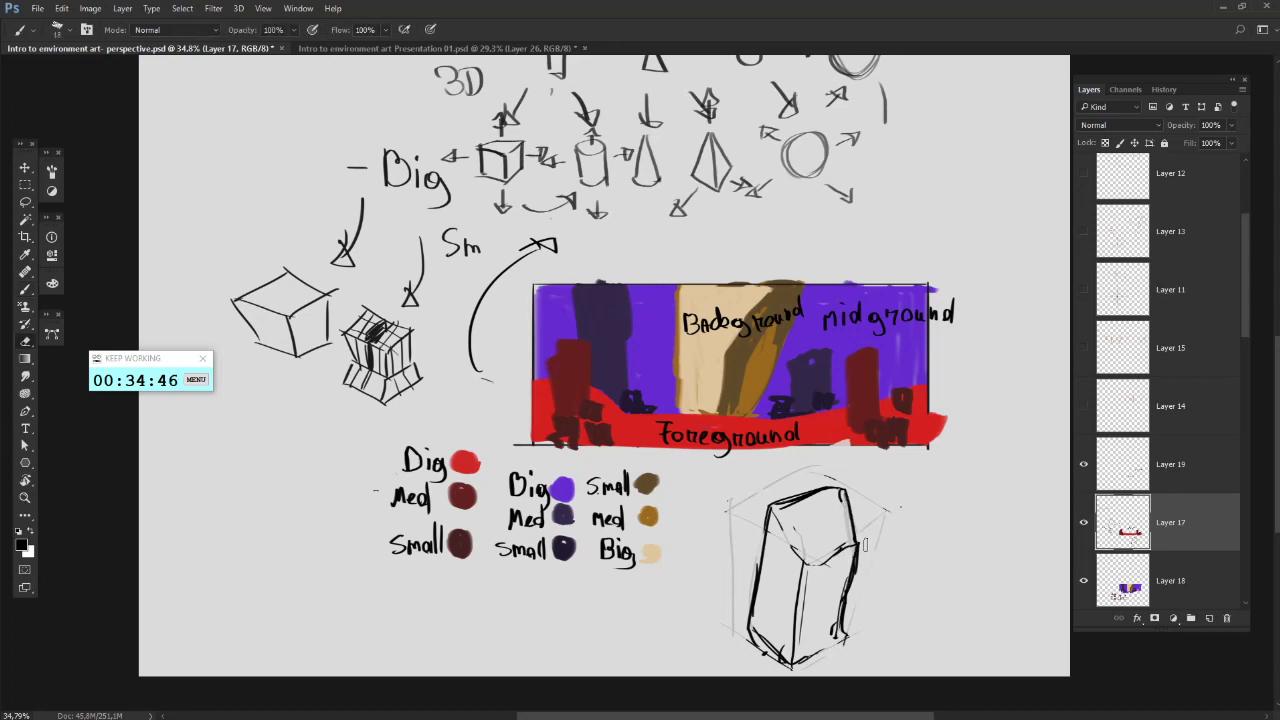
pyautogui.moveTo(858, 545)
pyautogui.mouseDown()
pyautogui.moveTo(834, 659)
pyautogui.moveTo(855, 561)
pyautogui.moveTo(840, 635)
pyautogui.mouseUp()
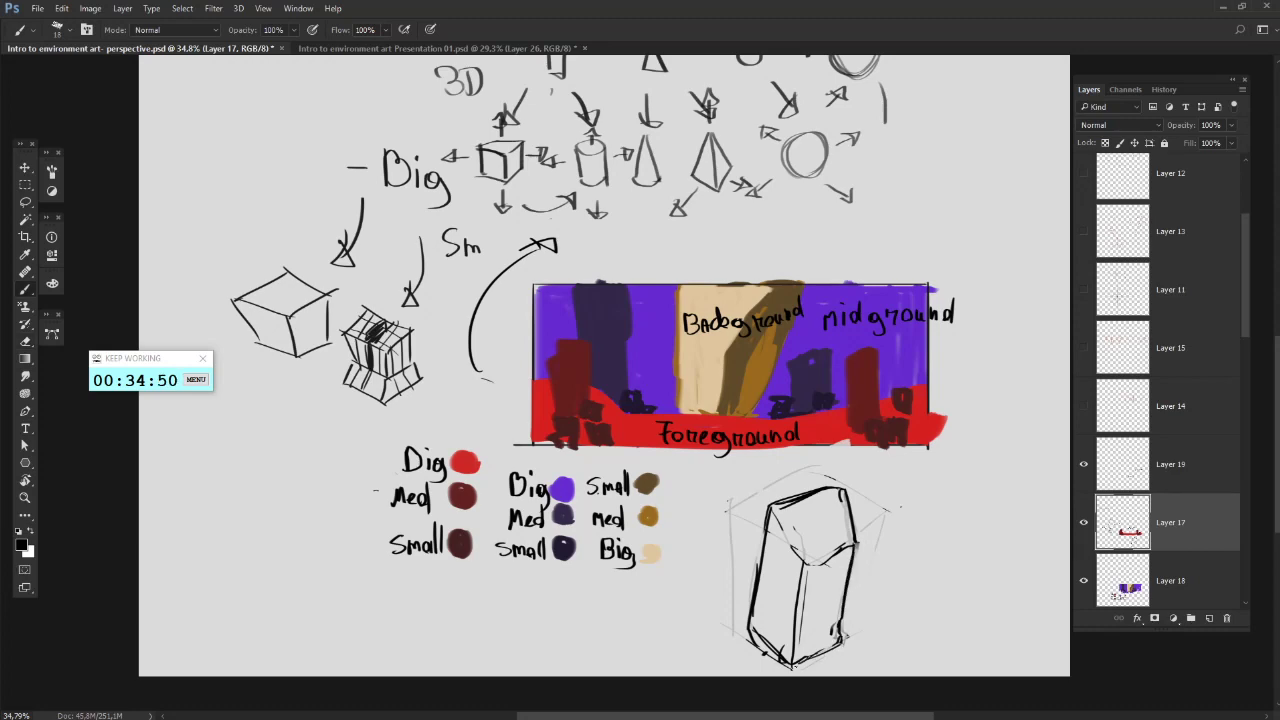
# - Redraw the outer box's top and side edges in dark strokes around the inner box
pyautogui.moveTo(822, 545); pyautogui.dragTo(774, 485)
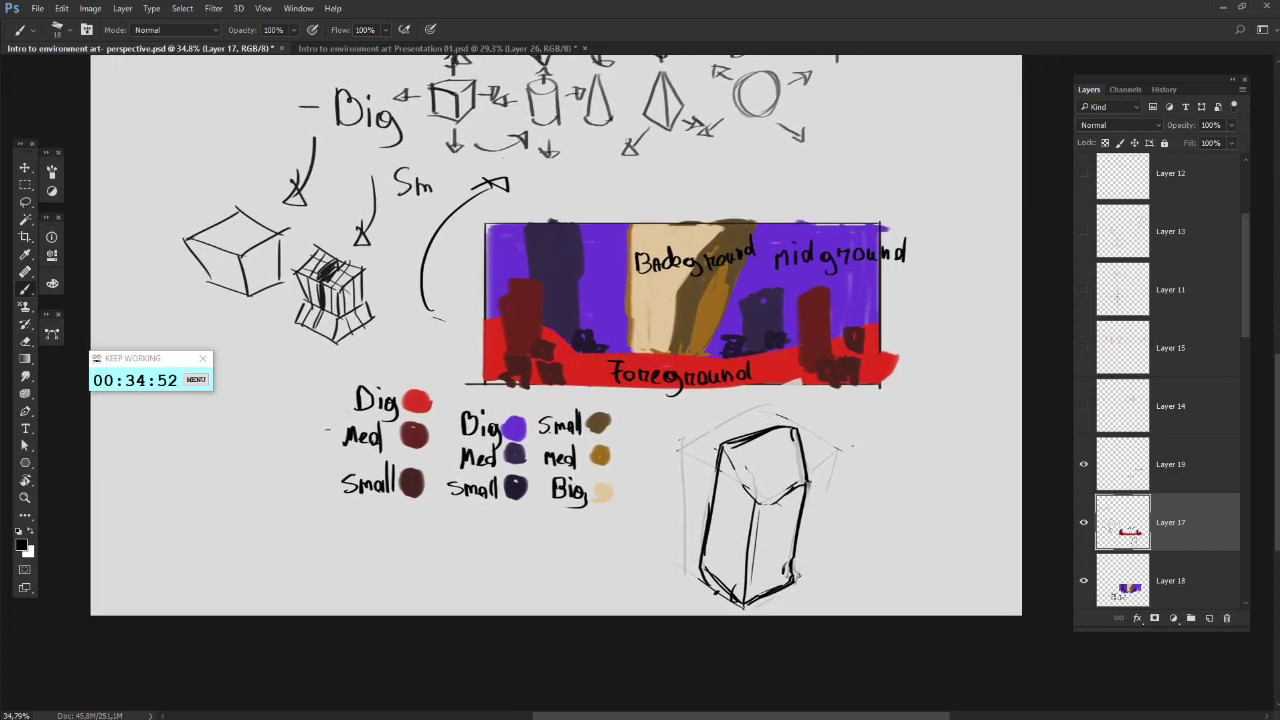
pyautogui.moveTo(692, 456)
pyautogui.mouseDown()
pyautogui.moveTo(770, 412)
pyautogui.moveTo(846, 447)
pyautogui.moveTo(811, 556)
pyautogui.mouseUp()
pyautogui.moveTo(836, 466); pyautogui.dragTo(810, 567)
pyautogui.moveTo(701, 456)
pyautogui.mouseDown()
pyautogui.moveTo(694, 533)
pyautogui.moveTo(691, 590)
pyautogui.mouseUp()
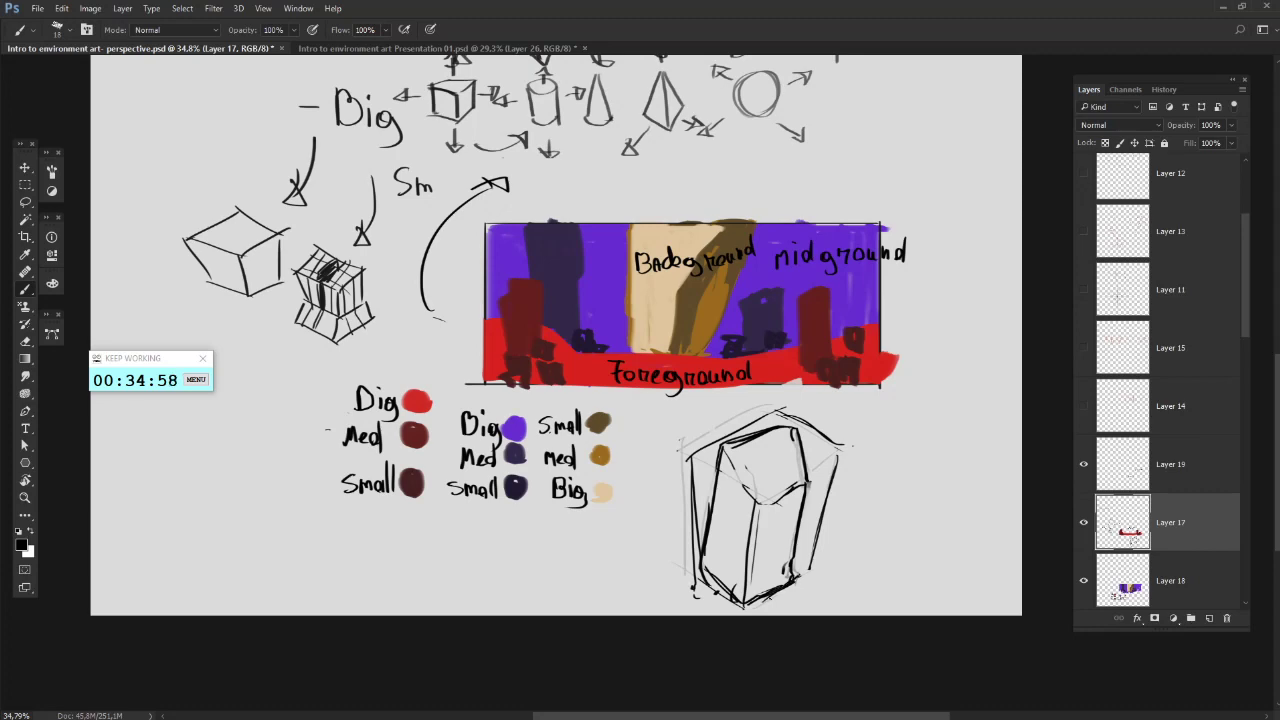
# - Erase the old top edges of the inner box and redraw its top face and near corner
pyautogui.press('e')
pyautogui.moveTo(758, 499); pyautogui.dragTo(823, 464)
pyautogui.press('b')
pyautogui.press('e')
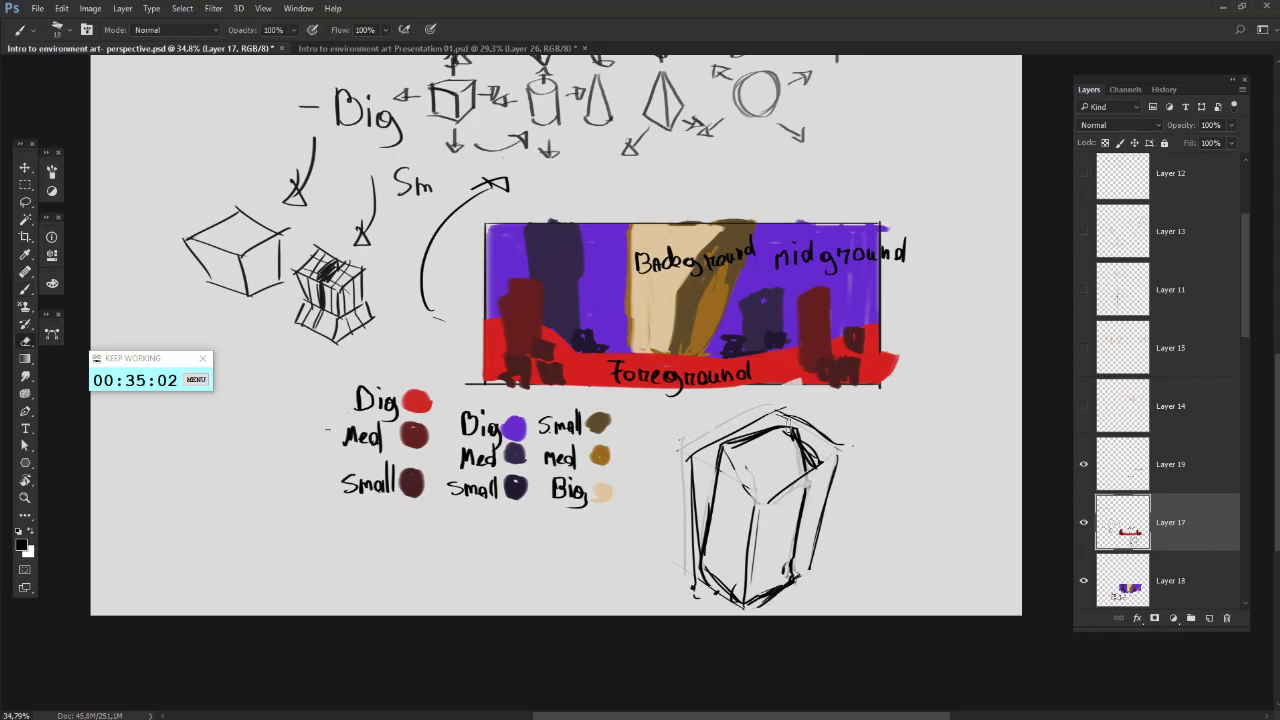
pyautogui.moveTo(786, 422); pyautogui.dragTo(820, 468)
pyautogui.press('b')
pyautogui.moveTo(784, 422)
pyautogui.mouseDown()
pyautogui.moveTo(821, 462)
pyautogui.moveTo(758, 499)
pyautogui.mouseUp()
pyautogui.moveTo(721, 447)
pyautogui.mouseDown()
pyautogui.moveTo(768, 498)
pyautogui.moveTo(748, 590)
pyautogui.mouseUp()
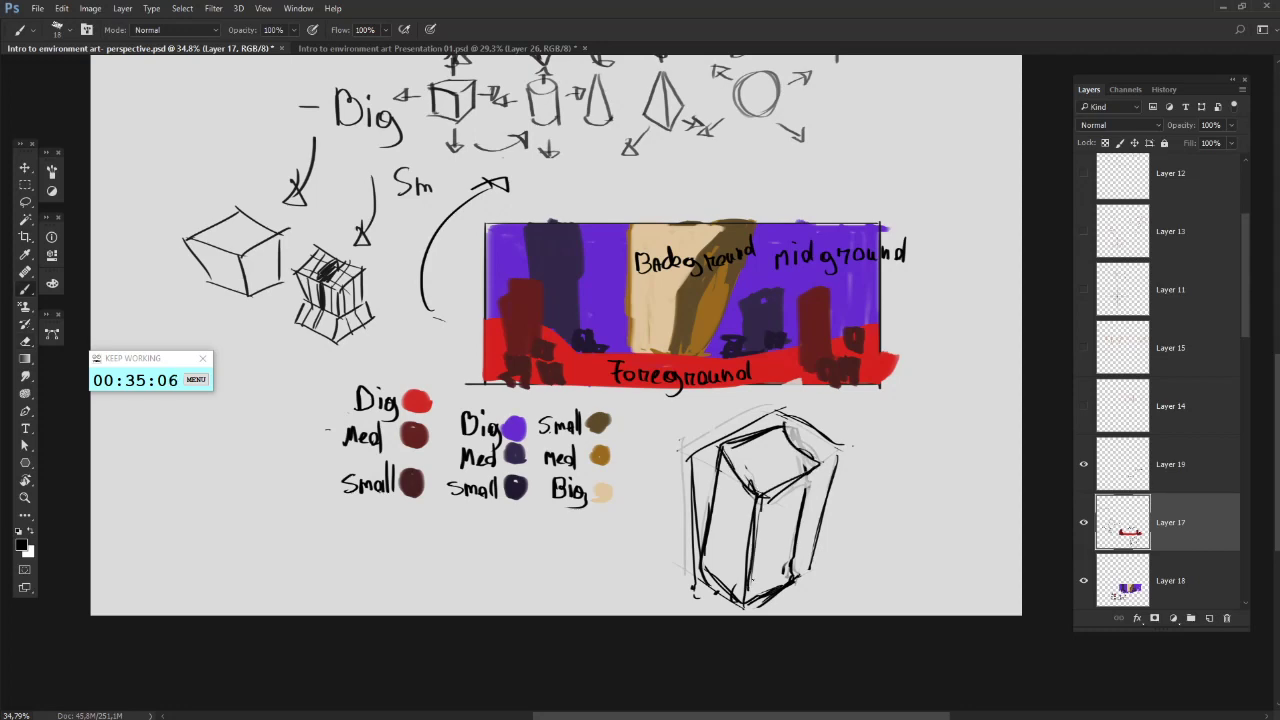
# - Hatch the inner box's right-hand face with vertical strokes to shade it
pyautogui.moveTo(762, 508); pyautogui.dragTo(746, 600)
pyautogui.moveTo(770, 490); pyautogui.dragTo(772, 588)
pyautogui.moveTo(790, 500); pyautogui.dragTo(778, 582)
pyautogui.moveTo(820, 462); pyautogui.dragTo(790, 578)
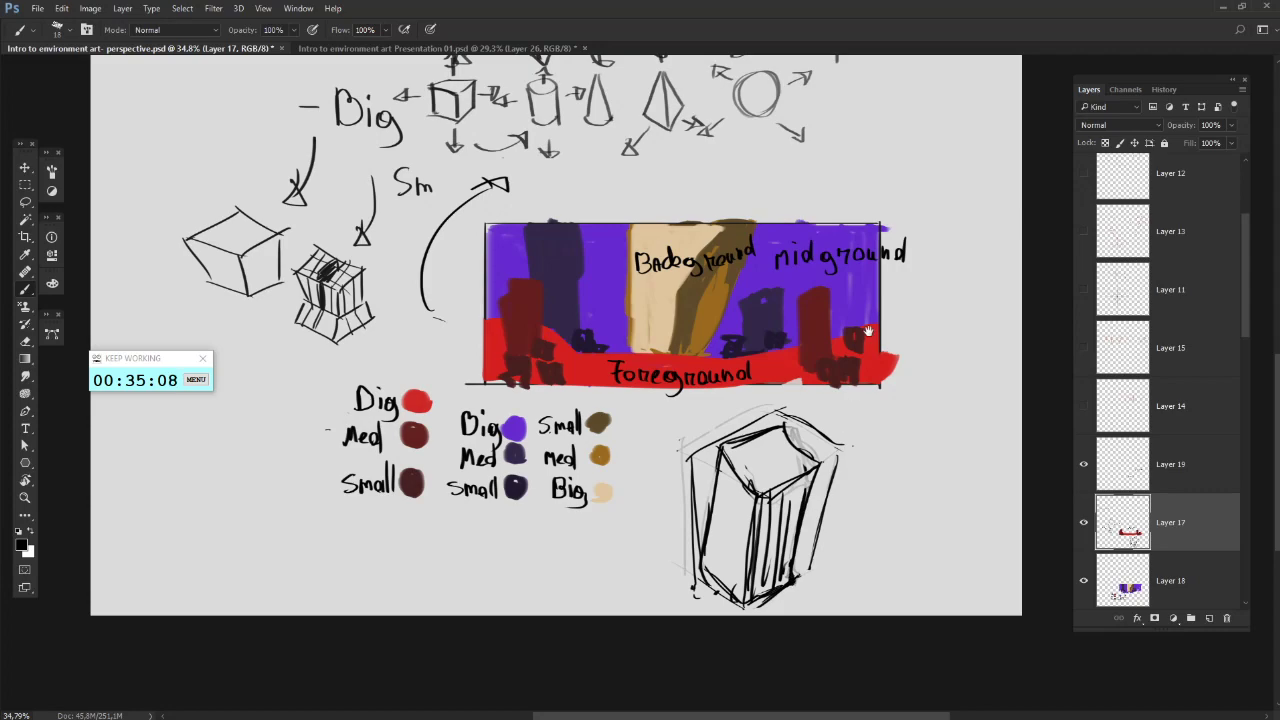
pyautogui.moveTo(868, 331)
pyautogui.mouseDown()
pyautogui.moveTo(774, 511)
pyautogui.moveTo(903, 399)
pyautogui.mouseUp()
pyautogui.moveTo(968, 480); pyautogui.dragTo(918, 528)
pyautogui.moveTo(930, 500); pyautogui.dragTo(899, 531)
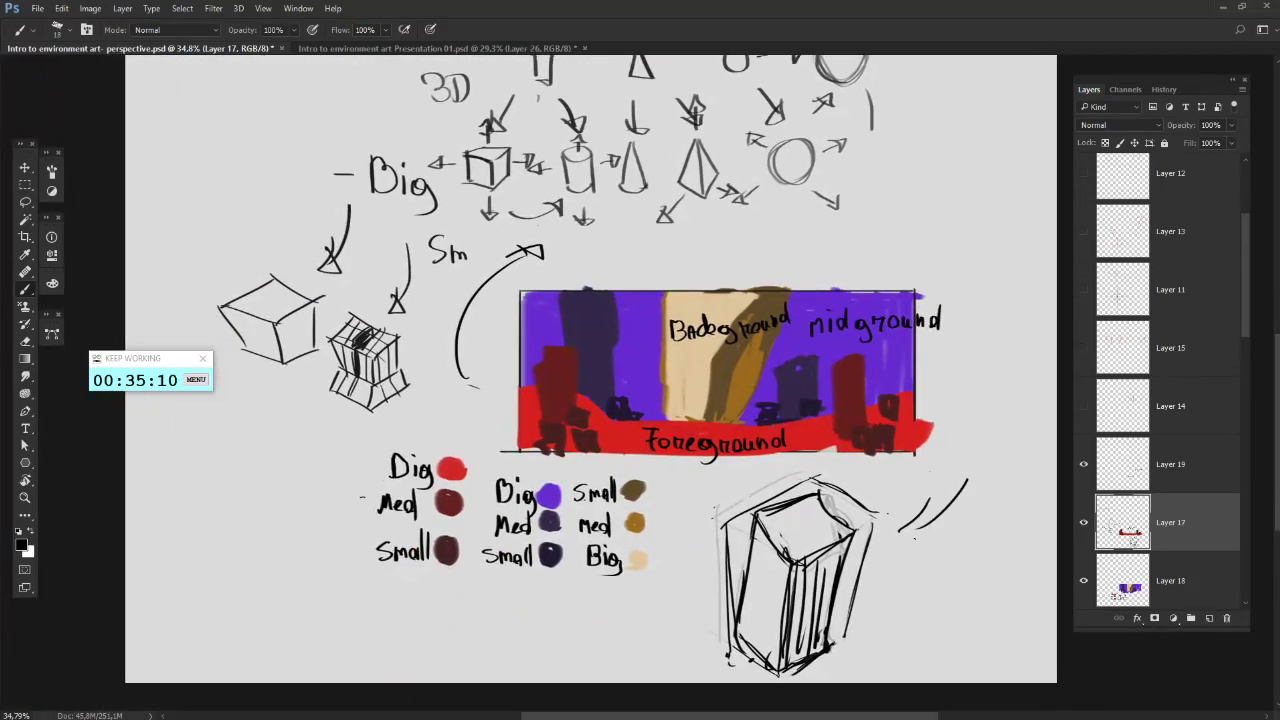
pyautogui.hotkey('ctrl', 'alt', 'z')
pyautogui.hotkey('ctrl', 'alt', 'z')
# - Hide Layer 17, Layer 18, Layer 19 and Layer 16 to clear the sketches from the Perspective- SHape page
pyautogui.hotkey('ctrl', '-')
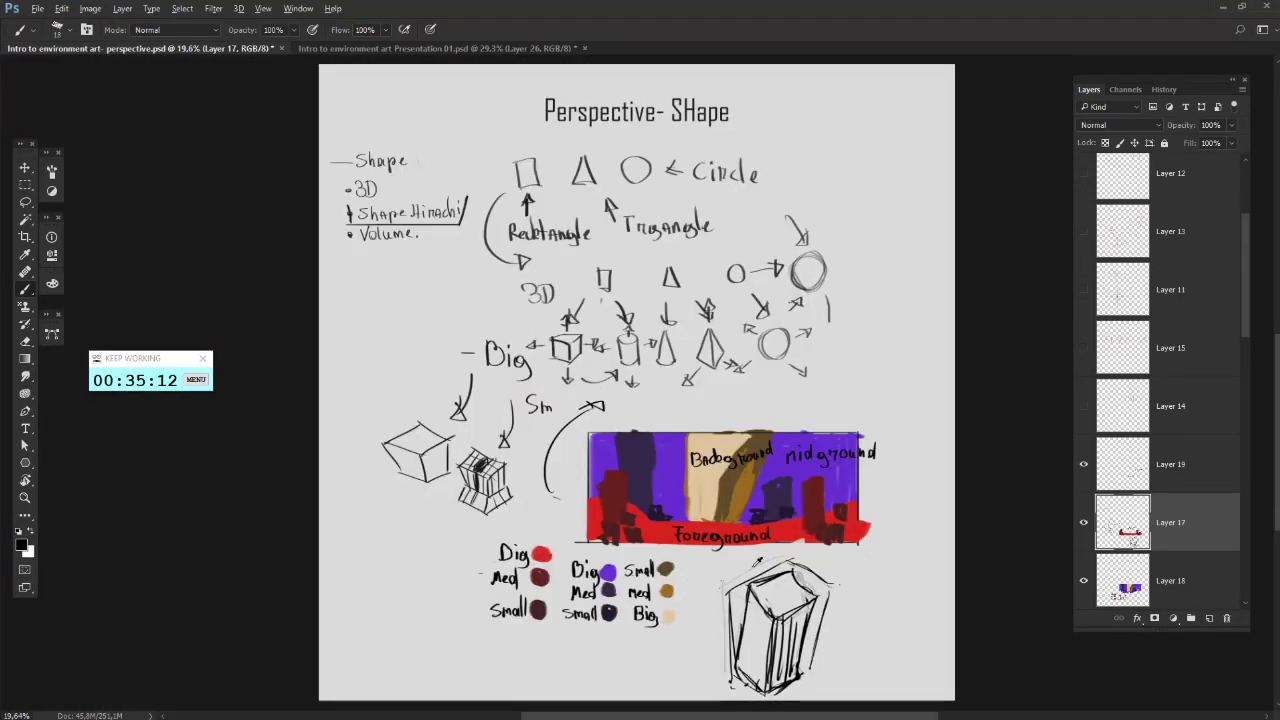
pyautogui.scroll(5, 764, 511)
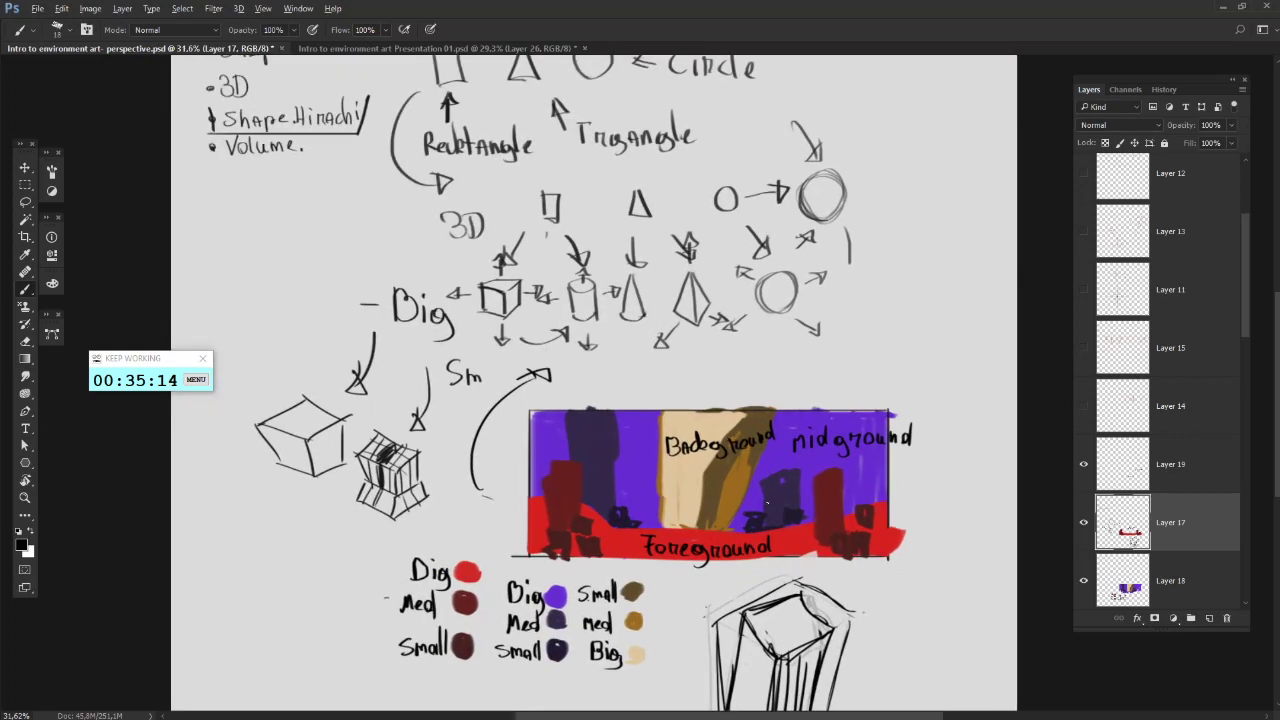
pyautogui.scroll(2, 837, 500)
pyautogui.click(1083, 526)
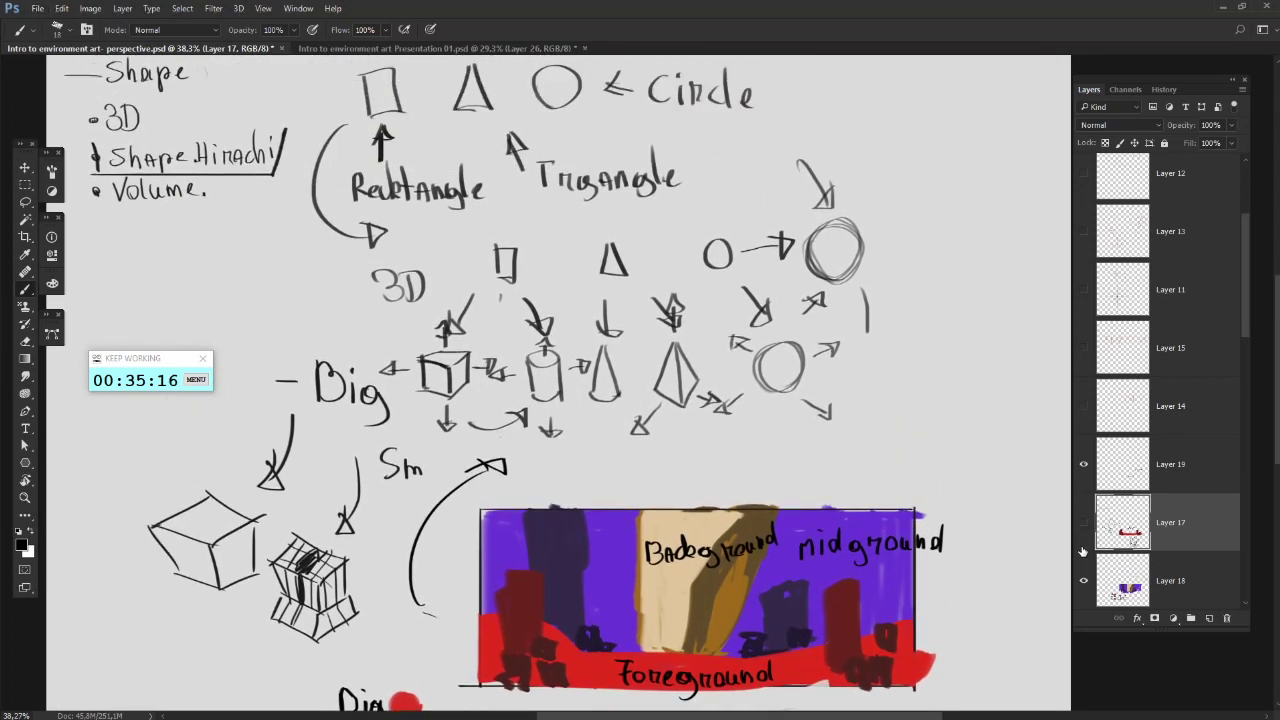
pyautogui.click(1083, 577)
pyautogui.click(1100, 466)
pyautogui.click(1082, 466)
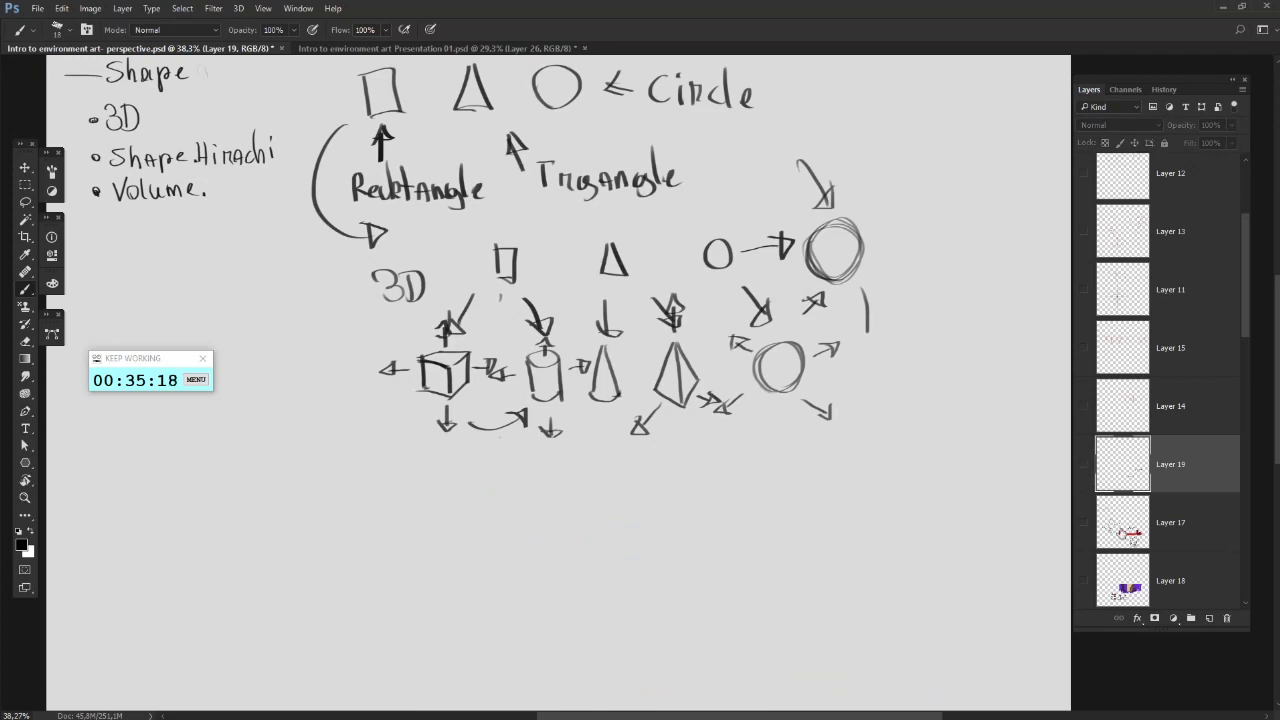
pyautogui.scroll(-3, 1118, 478)
pyautogui.click(1084, 402)
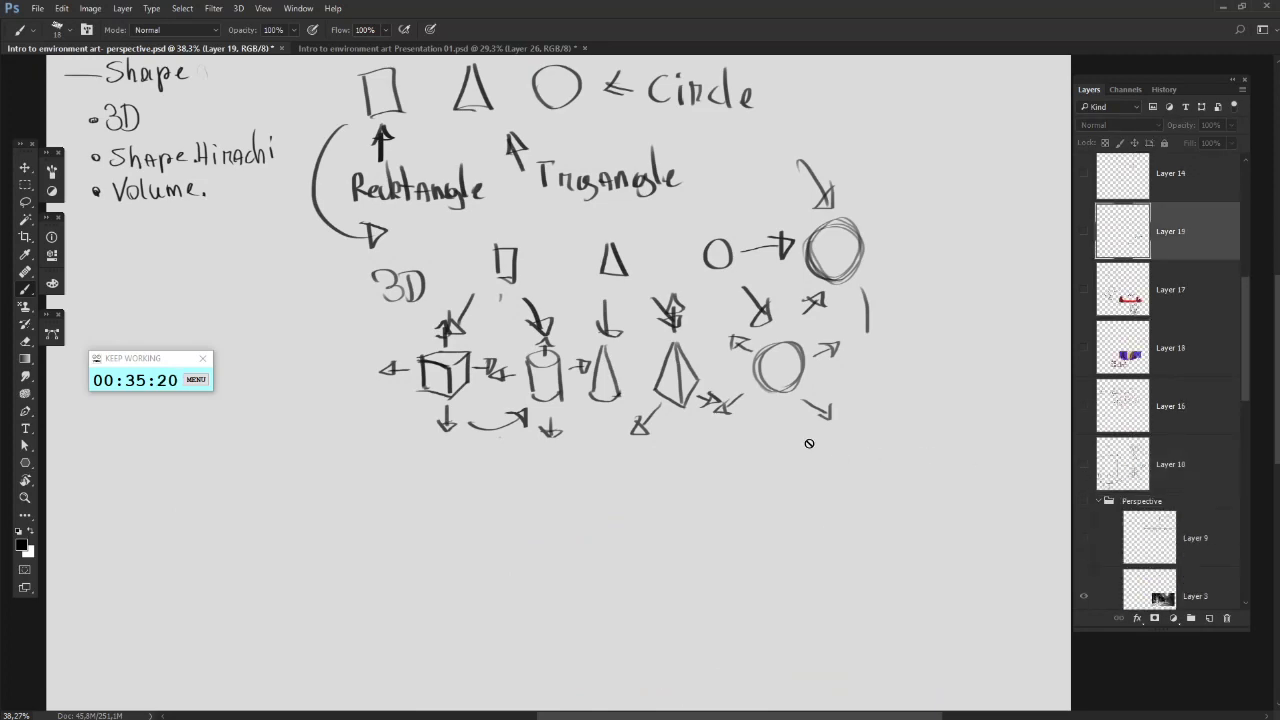
# - Add a new empty layer above Layer 19
pyautogui.scroll(4, 809, 444)
pyautogui.hscroll(-1, 834, 452)
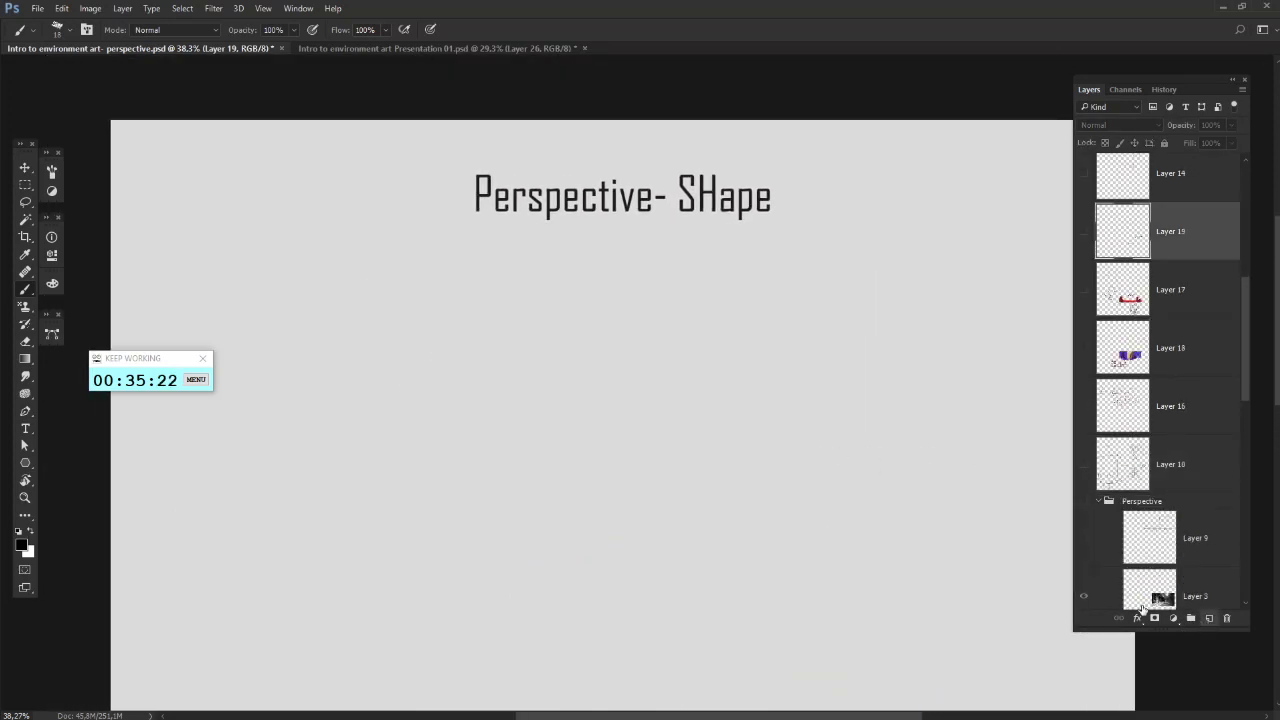
pyautogui.click(1209, 618)
pyautogui.moveTo(574, 369); pyautogui.dragTo(656, 313)
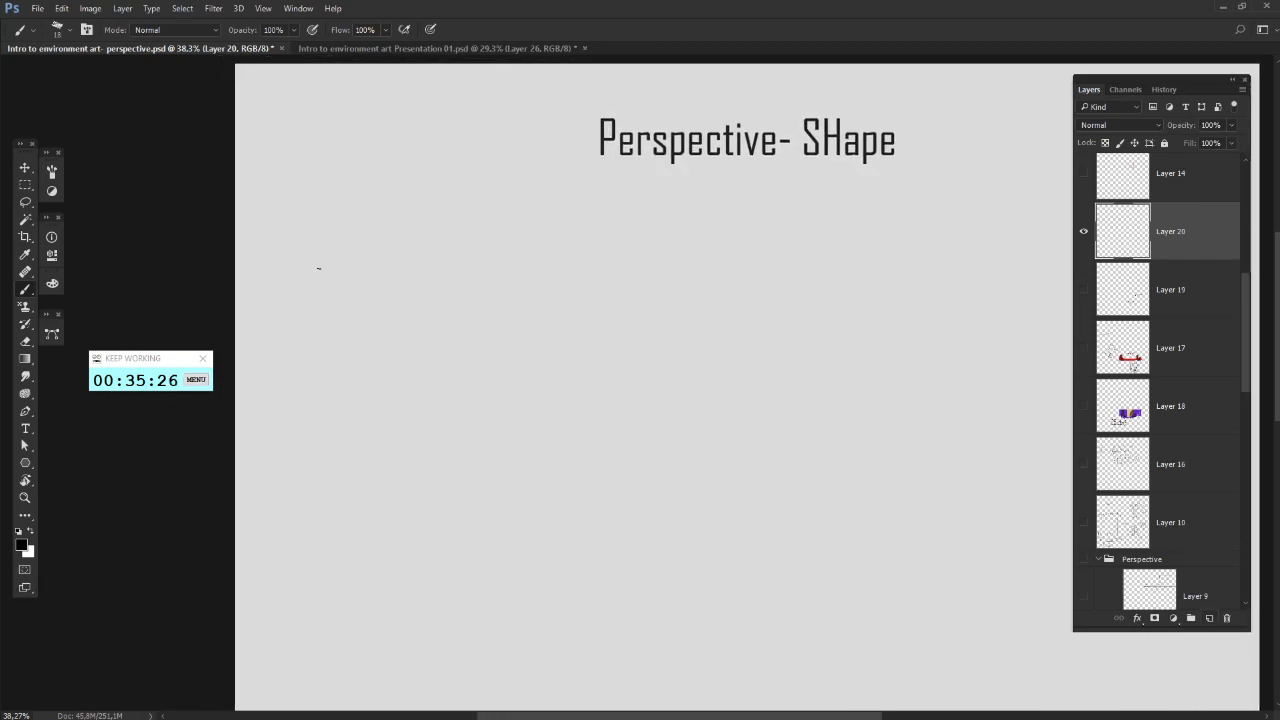
pyautogui.moveTo(304, 244)
pyautogui.mouseDown()
pyautogui.moveTo(468, 244)
pyautogui.moveTo(473, 320)
pyautogui.moveTo(473, 349)
pyautogui.moveTo(304, 362)
pyautogui.moveTo(490, 361)
pyautogui.mouseUp()
pyautogui.hotkey('ctrl', 'alt', 'z')
pyautogui.hotkey('ctrl', 'alt', 'z')
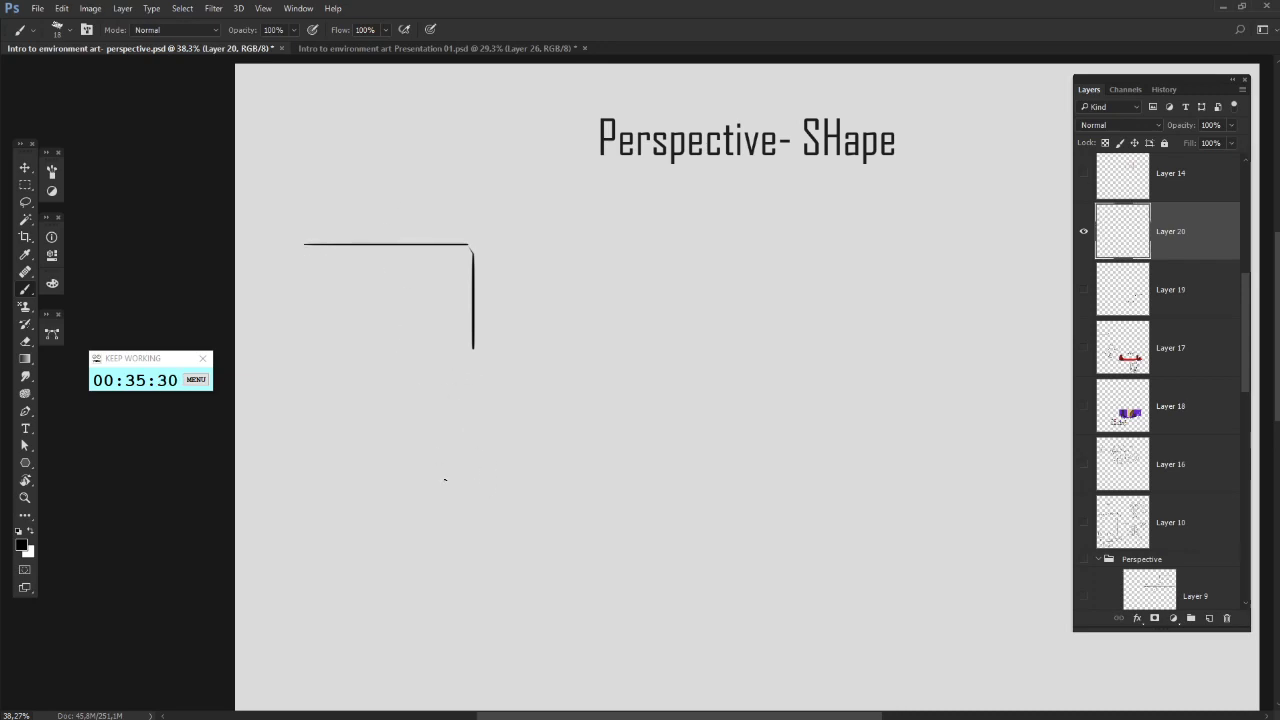
pyautogui.hotkey('ctrl', 'alt', 'z')
# - Show the Perspective group and select the colonnaded hall picture with a rectangular marquee
pyautogui.scroll(-5, 1163, 500)
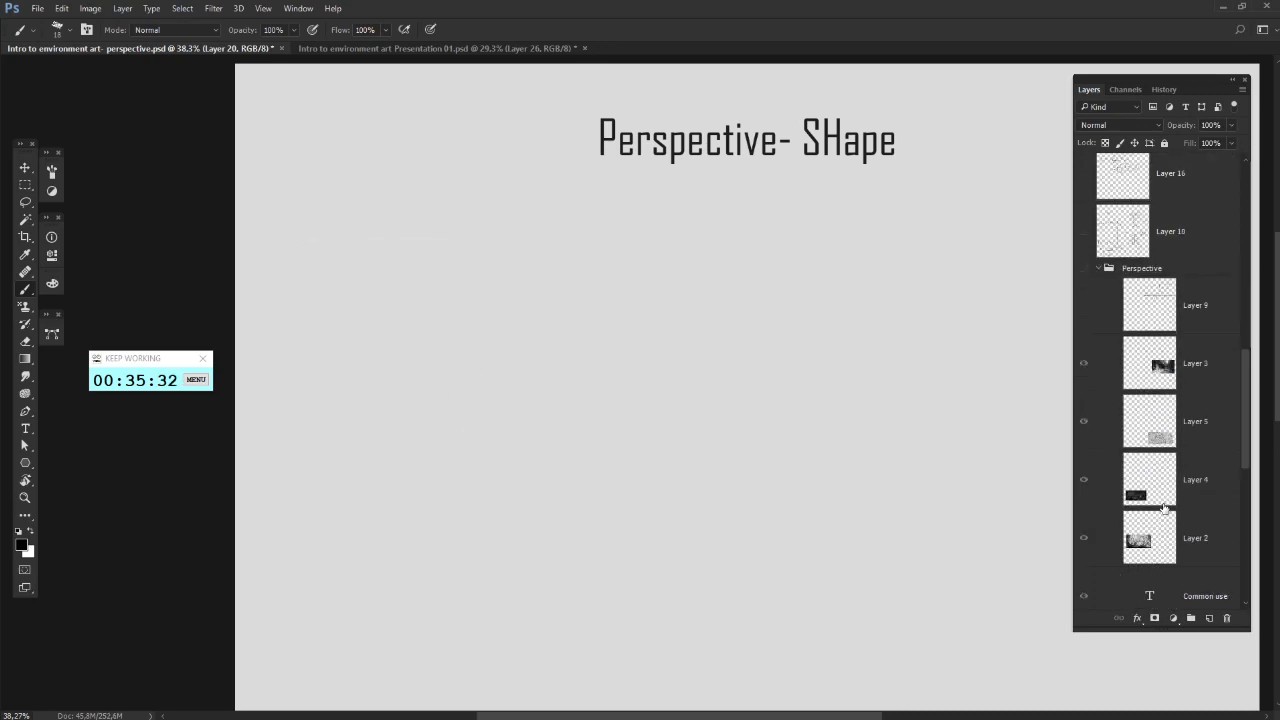
pyautogui.click(1163, 506)
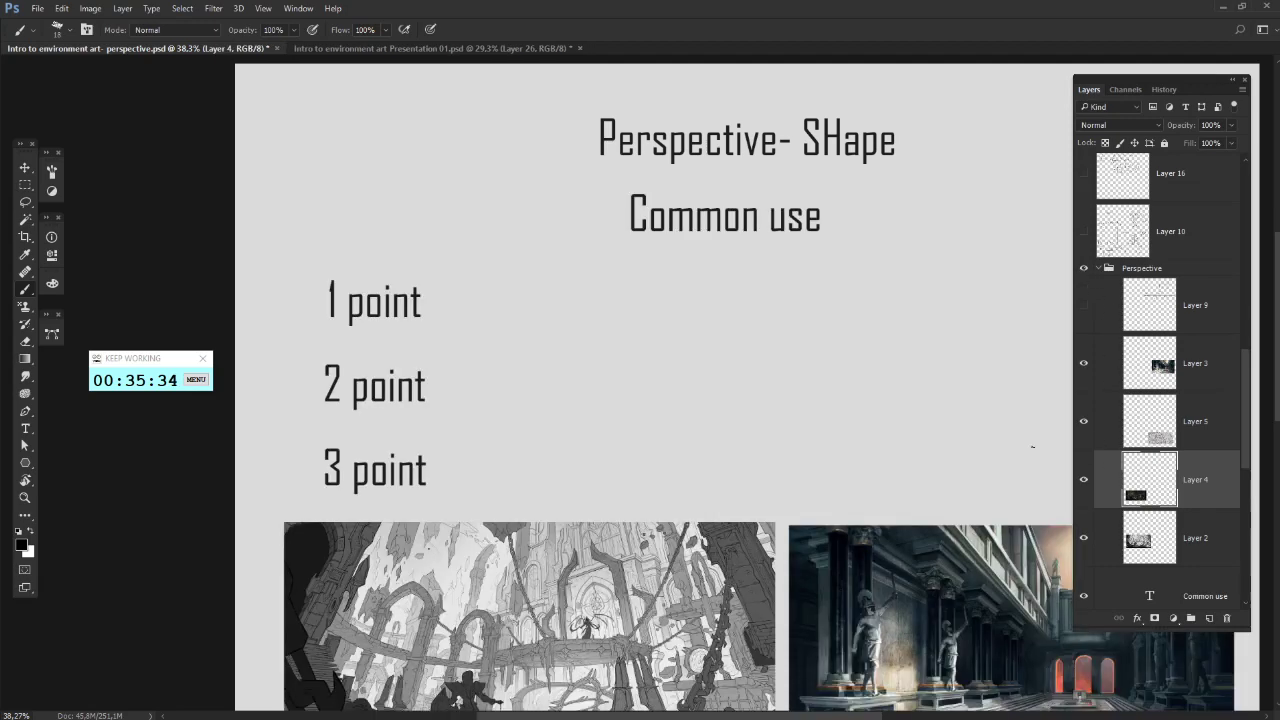
pyautogui.hotkey('ctrl', '0')
pyautogui.click(27, 185)
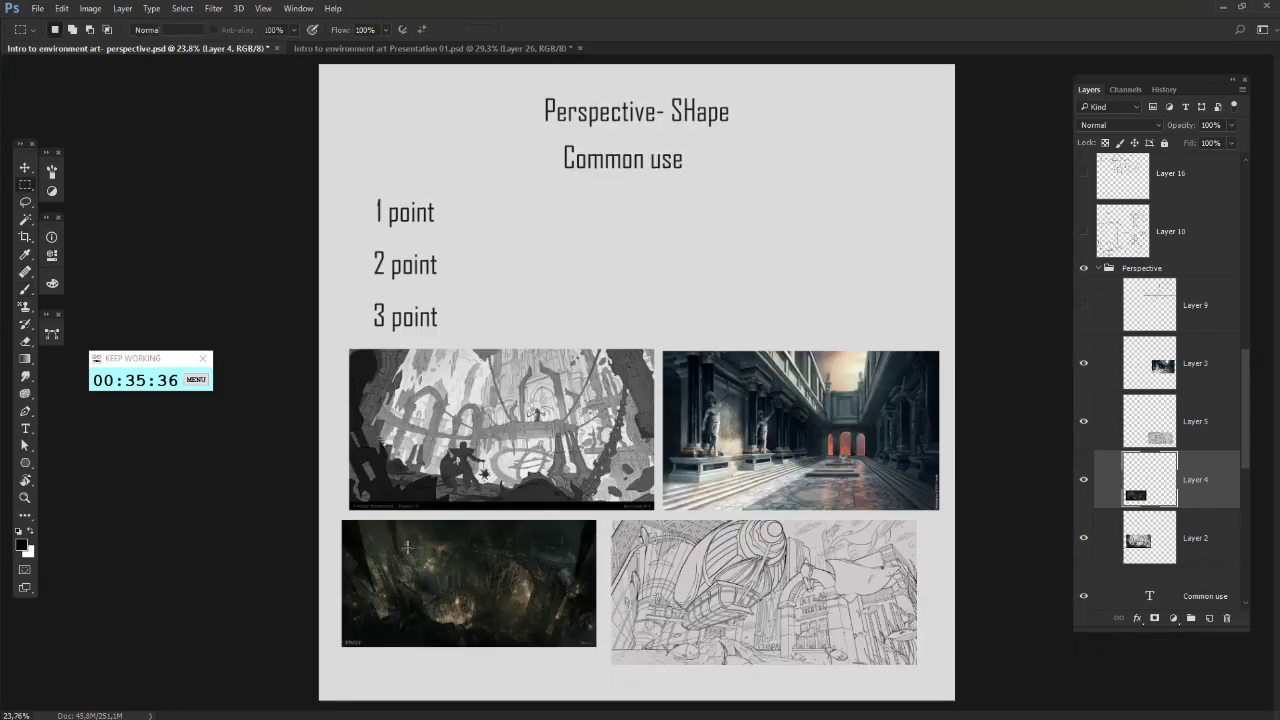
pyautogui.scroll(1, 697, 362)
pyautogui.moveTo(658, 328); pyautogui.dragTo(988, 520)
pyautogui.hotkey('ctrl', 'c')
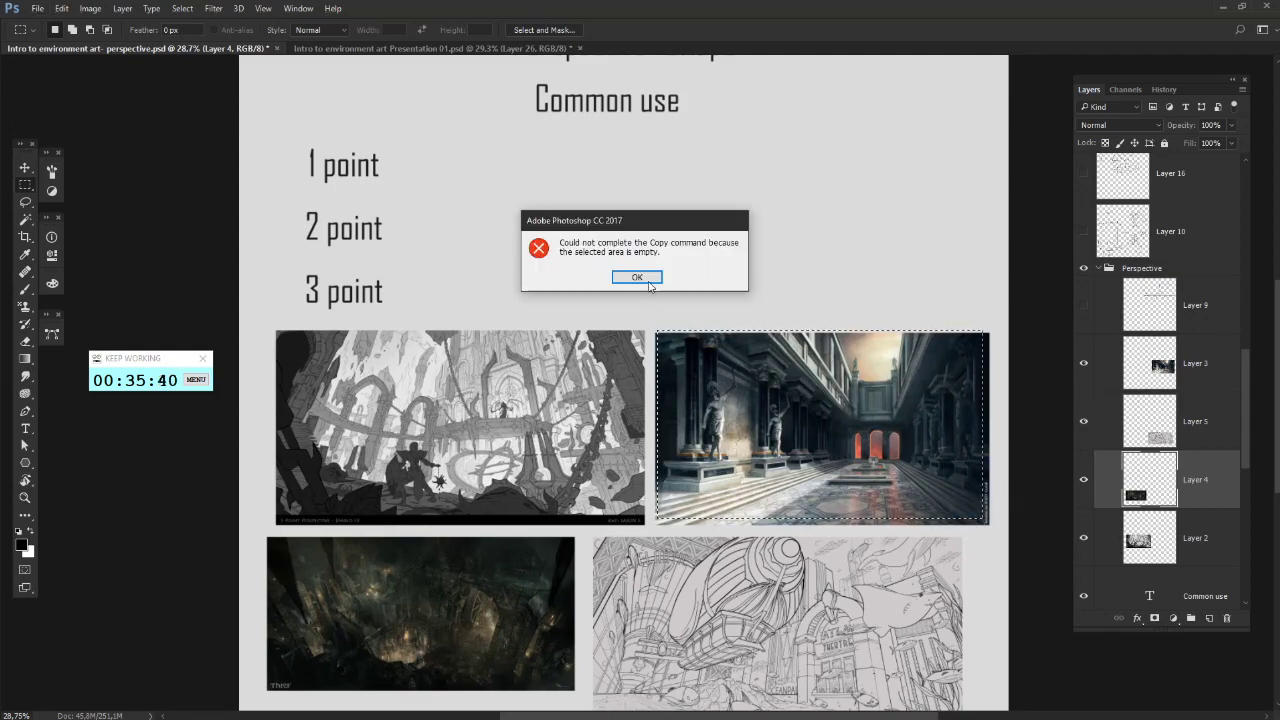
pyautogui.press('Return')
pyautogui.keyDown('ctrl'); pyautogui.click(858, 443); pyautogui.keyUp('ctrl')
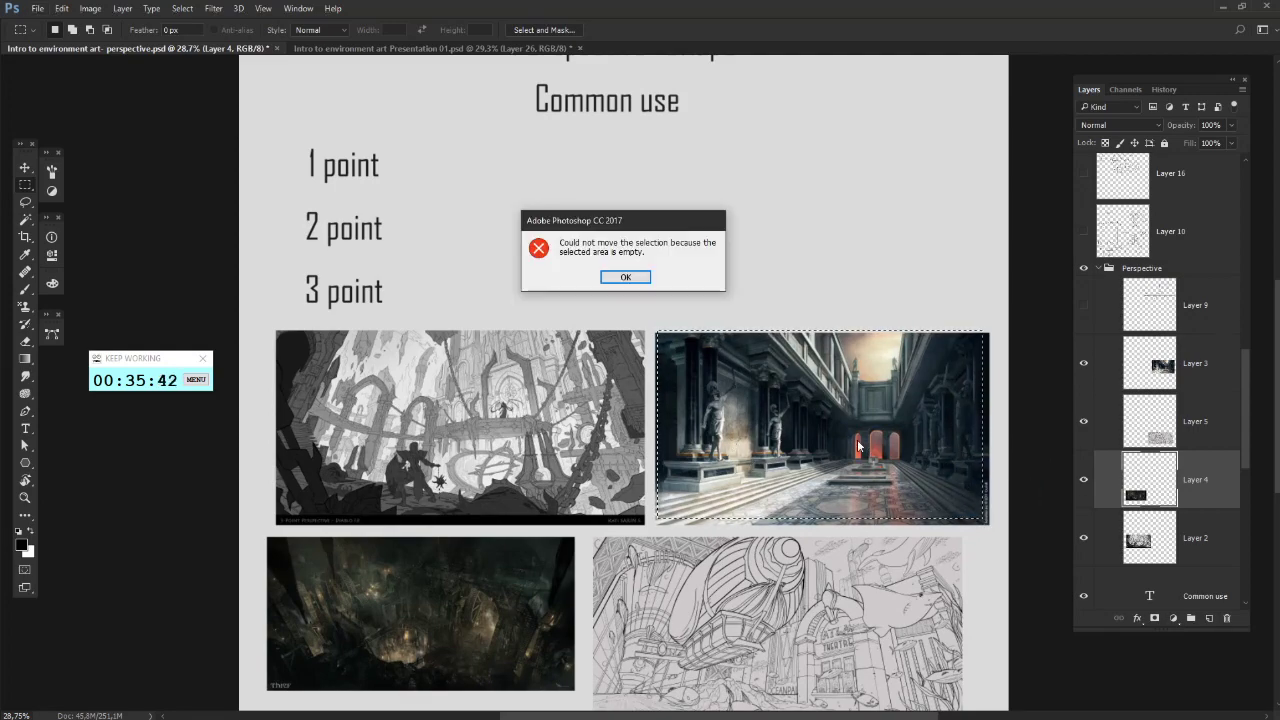
pyautogui.click(640, 280)
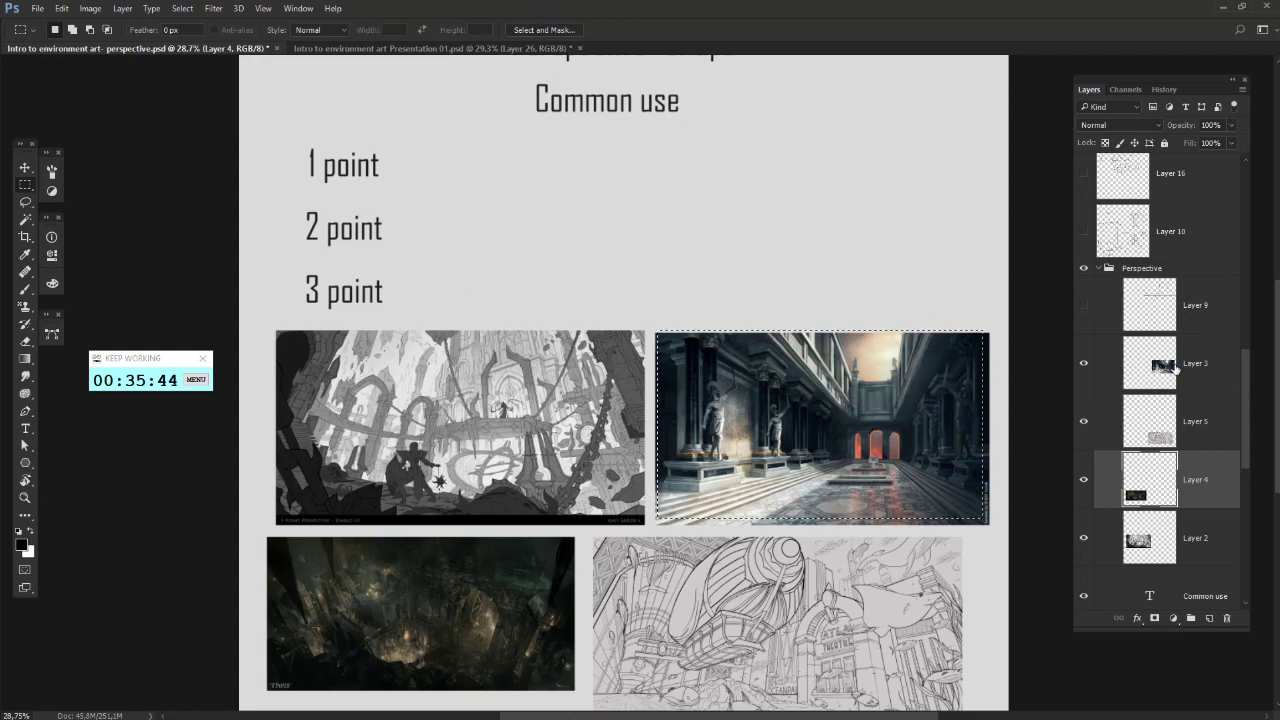
# - Copy the selected hall picture from Layer 3, paste it as a new layer and move it up beside the point labels
pyautogui.click(1176, 368)
pyautogui.hotkey('ctrl', 'c')
pyautogui.hotkey('ctrl', 'v')
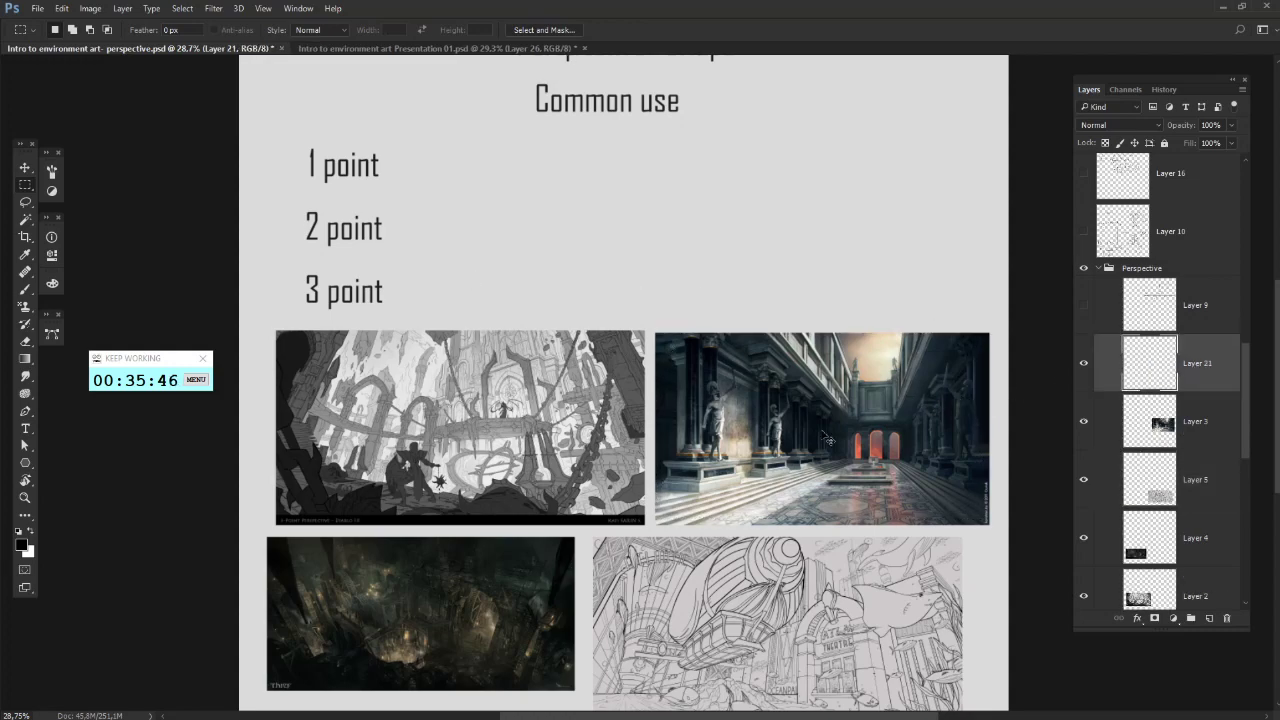
pyautogui.moveTo(822, 432); pyautogui.dragTo(689, 270)
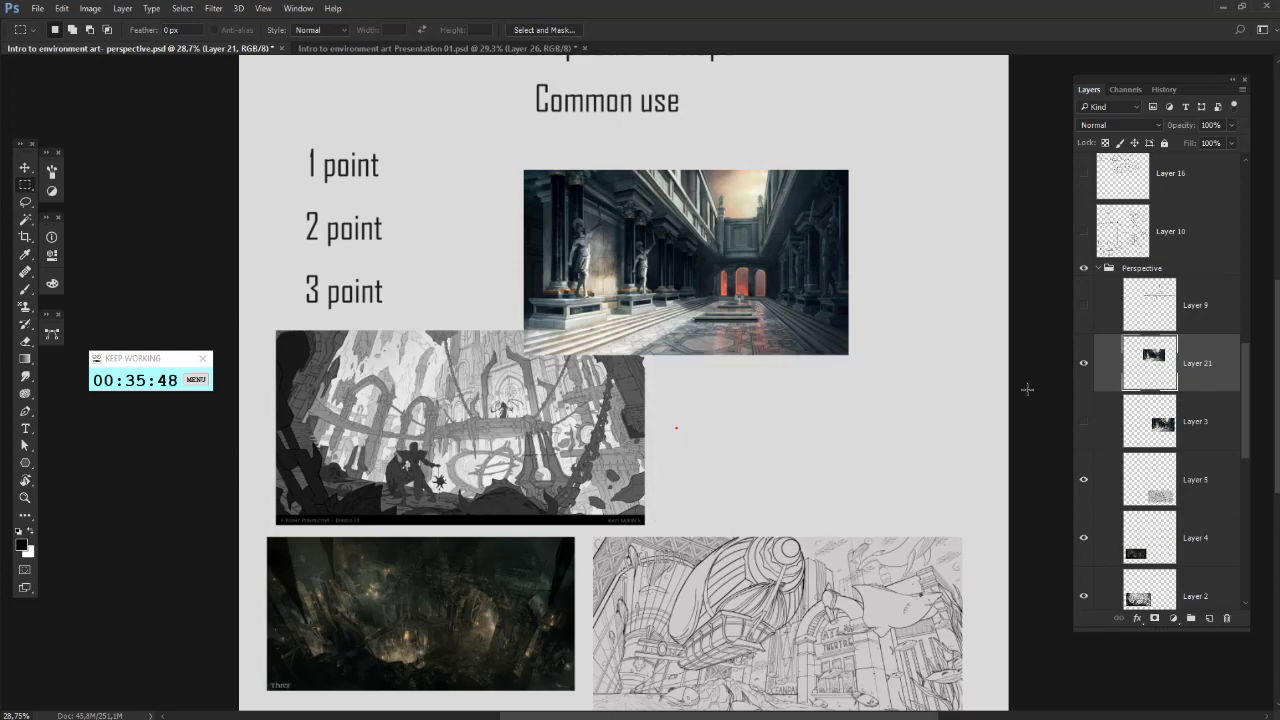
# - Hide Layer 3, move Layer 21 out above the Perspective group, and hide and collapse that group
pyautogui.click(1085, 427)
pyautogui.moveTo(1150, 363); pyautogui.dragTo(1090, 320)
pyautogui.click(1083, 326)
pyautogui.click(1098, 326)
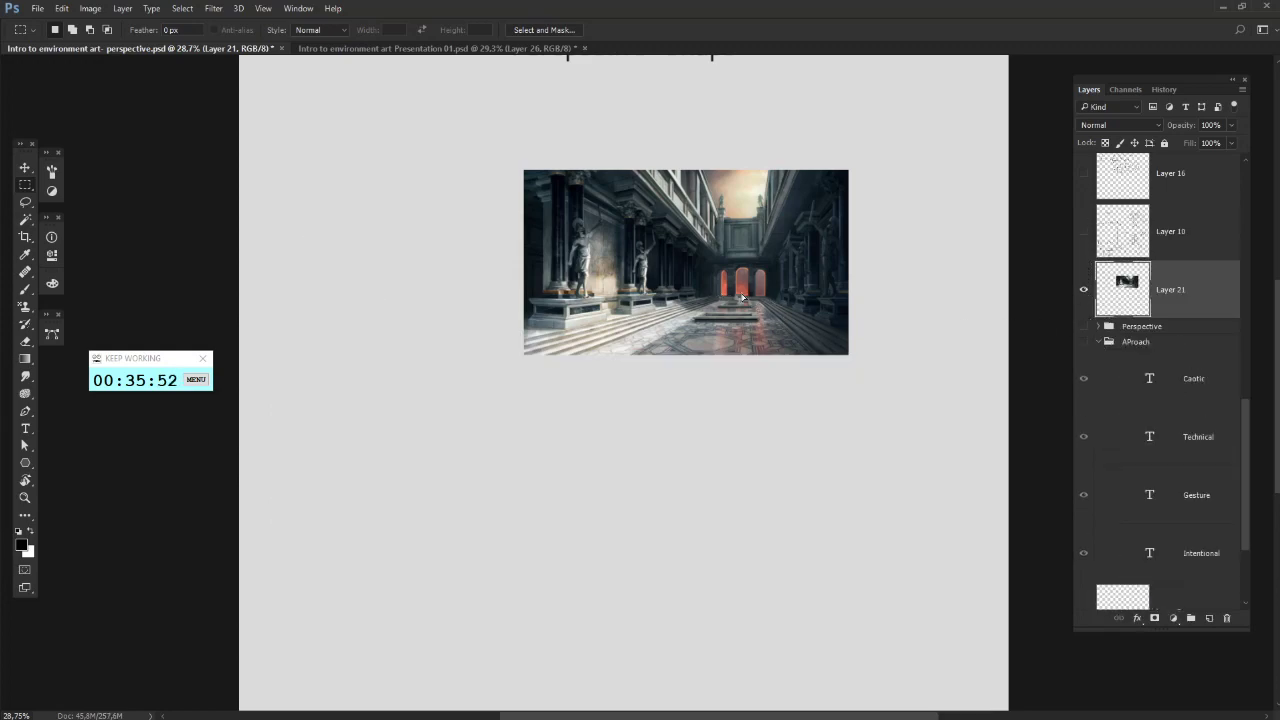
# - Move the hall picture on Layer 21 to the left part of the canvas
pyautogui.moveTo(779, 296); pyautogui.dragTo(540, 266)
pyautogui.scroll(2, 530, 263)
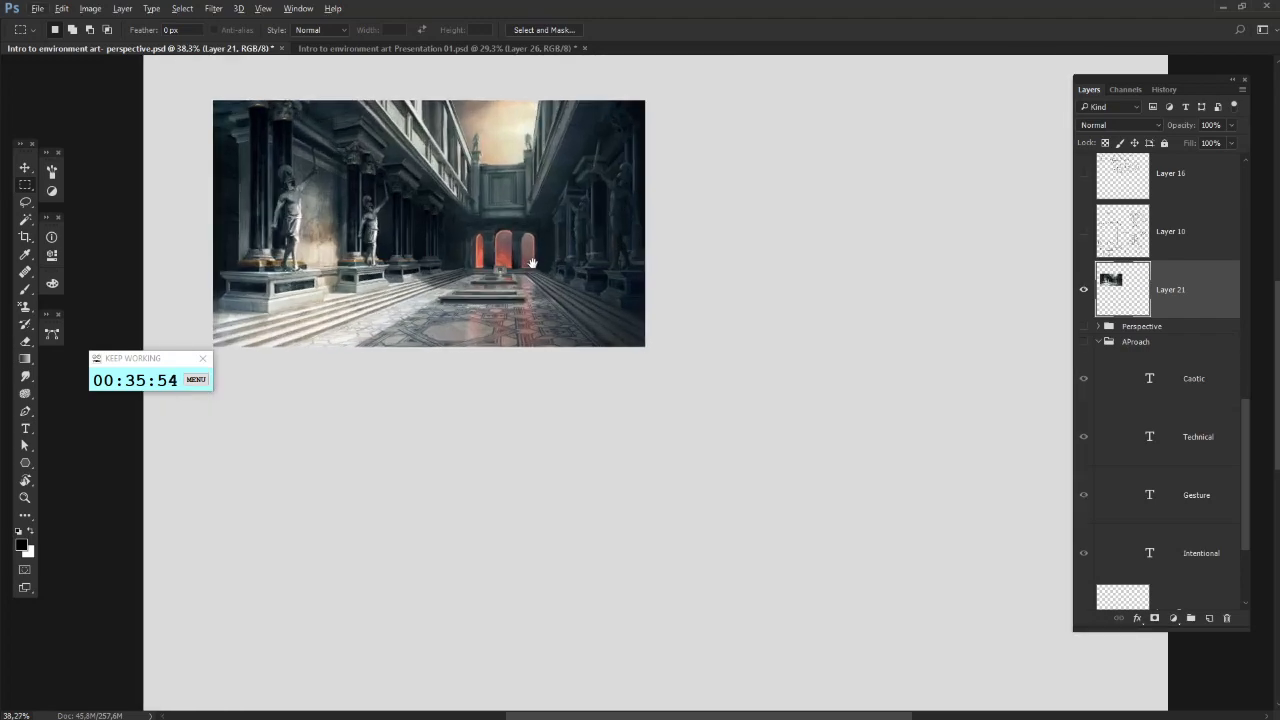
pyautogui.moveTo(722, 226)
pyautogui.mouseDown()
pyautogui.moveTo(634, 369)
pyautogui.moveTo(614, 374)
pyautogui.mouseUp()
# - Draw a short connecting line and an empty rectangular frame to the right of the hall picture
pyautogui.press('b')
pyautogui.moveTo(650, 322); pyautogui.dragTo(590, 342)
pyautogui.moveTo(566, 258); pyautogui.dragTo(566, 490)
pyautogui.moveTo(757, 490)
pyautogui.mouseDown()
pyautogui.moveTo(949, 495)
pyautogui.moveTo(983, 268)
pyautogui.mouseUp()
pyautogui.moveTo(812, 264); pyautogui.dragTo(582, 264)
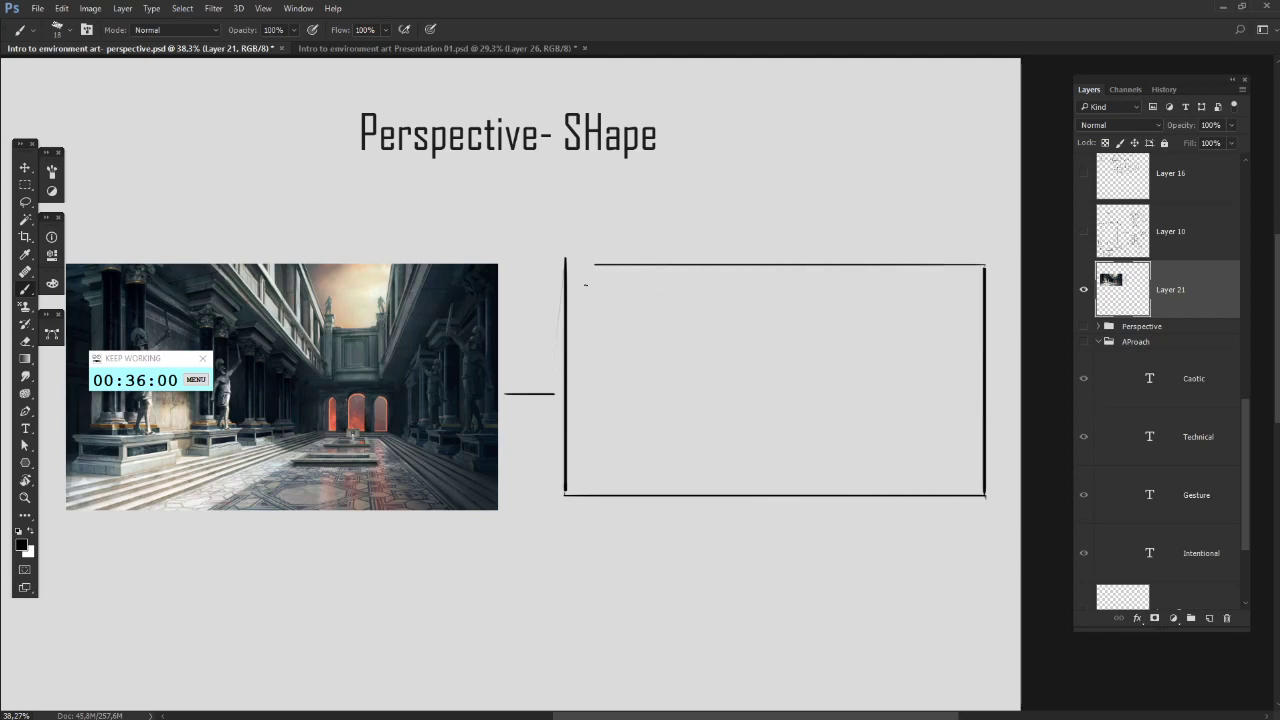
# - Sample a dark colour from the hall picture and set up the 48 px brush preset with pressure-controlled opacity at a larger size
pyautogui.moveTo(702, 433); pyautogui.dragTo(907, 405)
pyautogui.moveTo(714, 440); pyautogui.dragTo(552, 461)
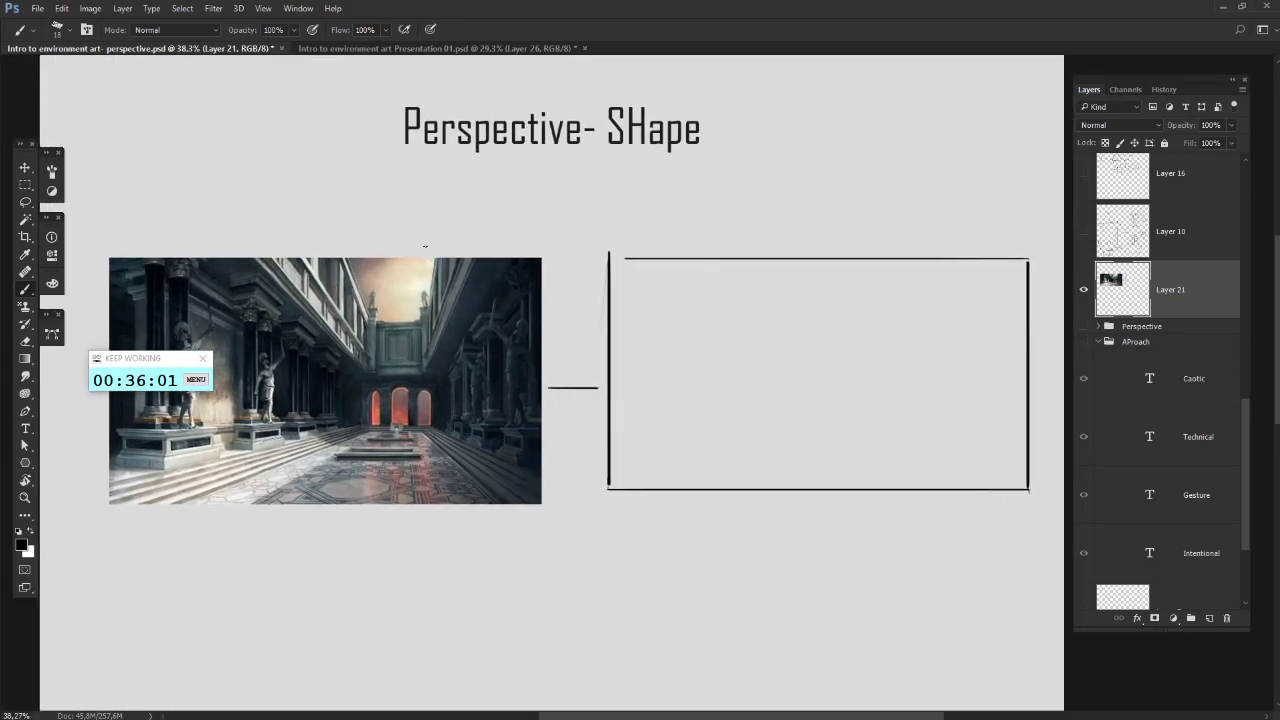
pyautogui.keyDown('alt'); pyautogui.click(463, 321); pyautogui.keyUp('alt')
pyautogui.rightClick(820, 348)
pyautogui.moveTo(848, 363); pyautogui.dragTo(863, 363)
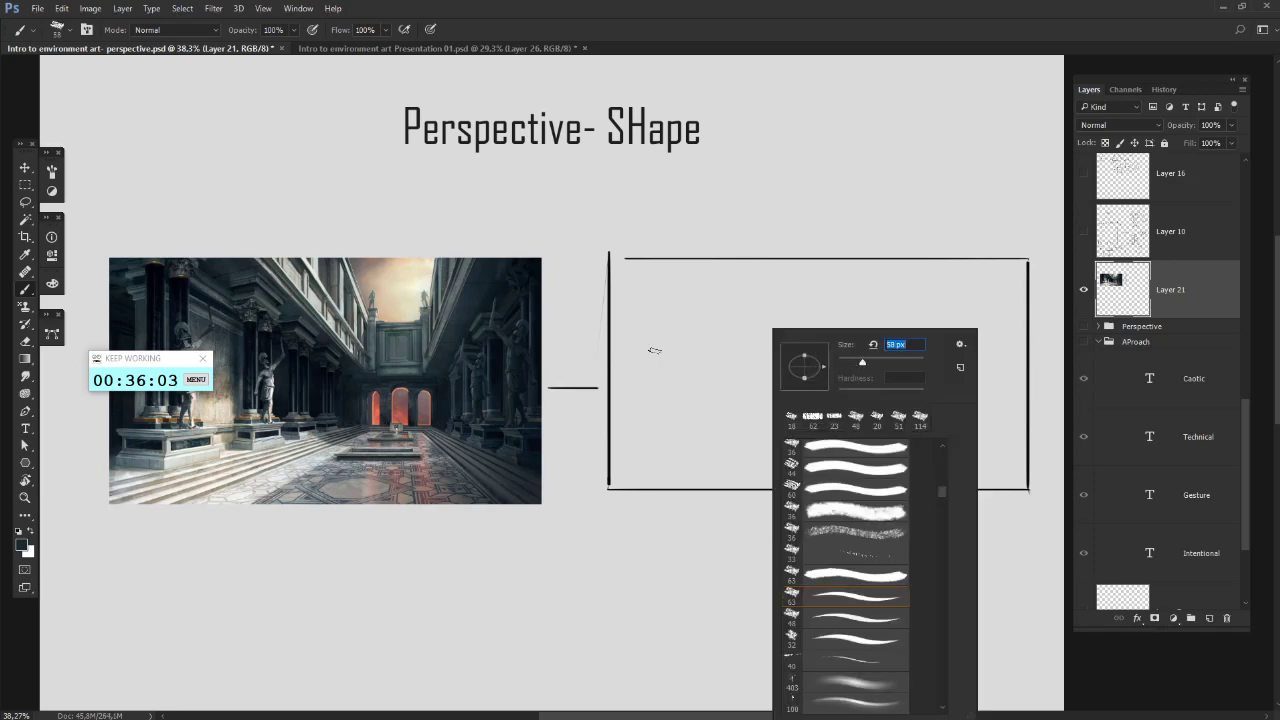
pyautogui.click(855, 418)
pyautogui.click(305, 37)
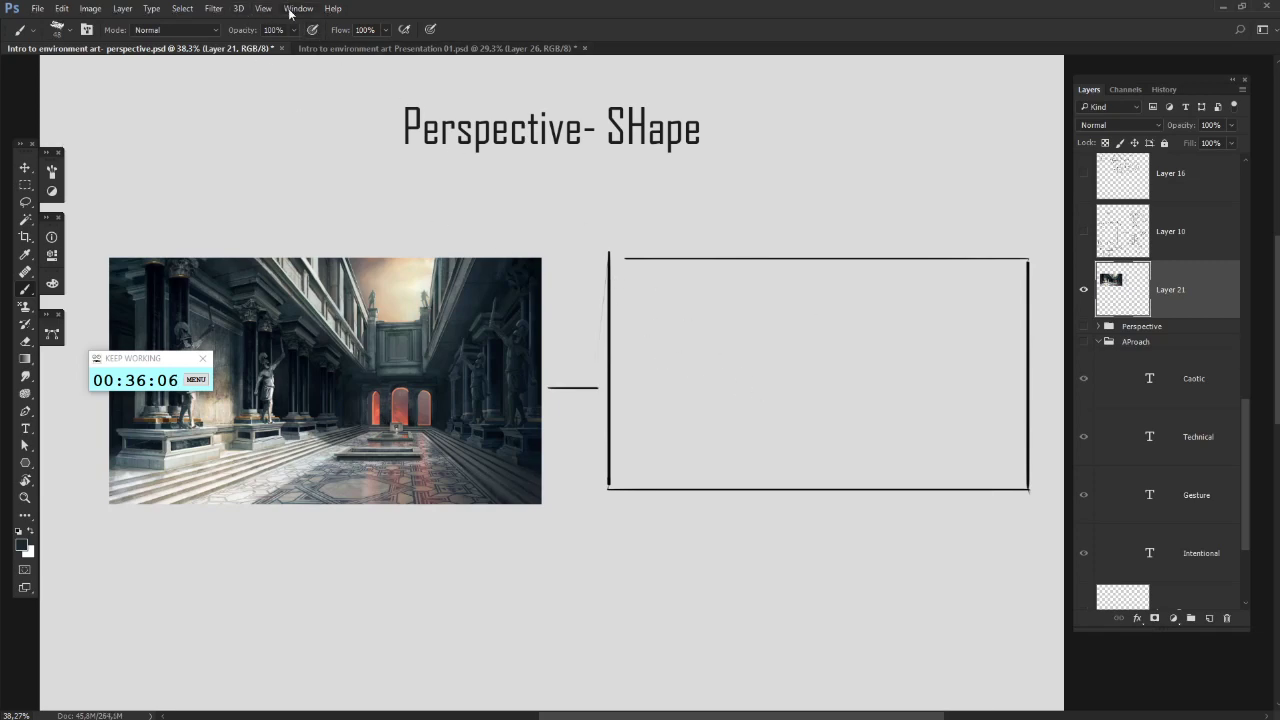
pyautogui.rightClick(868, 401)
pyautogui.moveTo(909, 362); pyautogui.dragTo(928, 362)
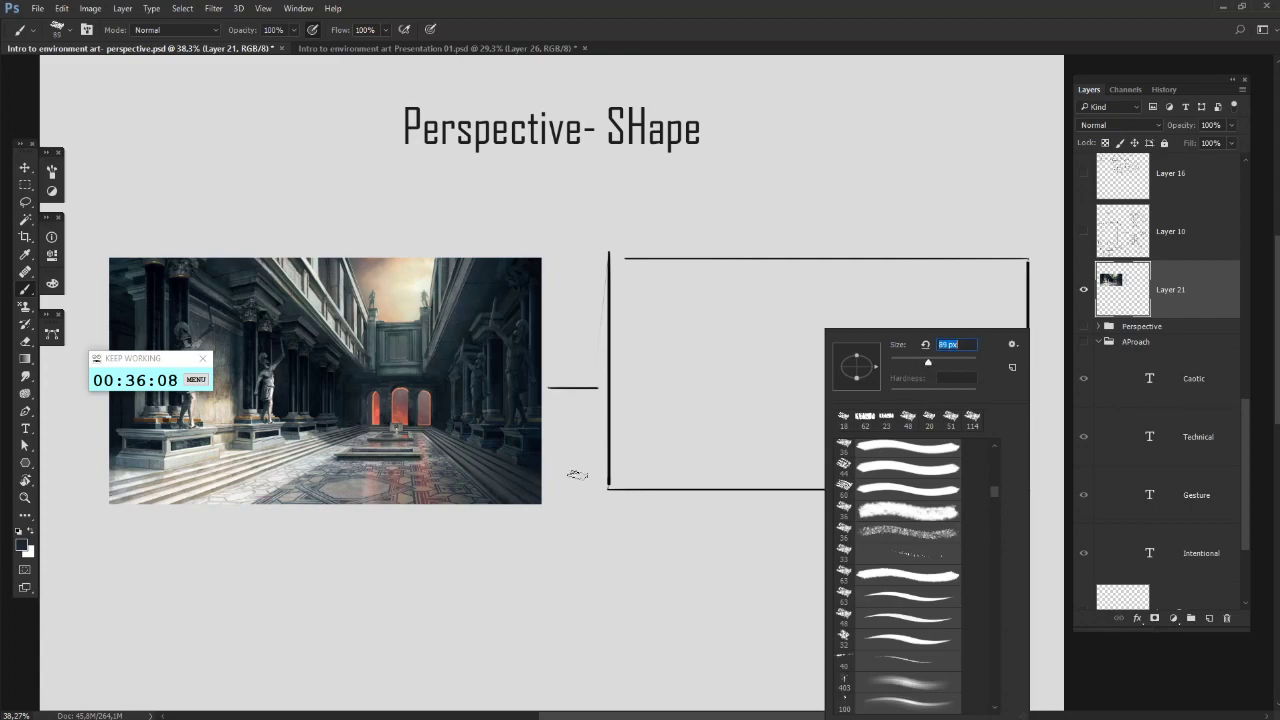
# - Set the brush size to 21 px and sample the red of the arched openings in the hall picture
pyautogui.press('b')
pyautogui.click(632, 278)
pyautogui.moveTo(606, 464); pyautogui.dragTo(898, 458)
pyautogui.scroll(9, 797, 442)
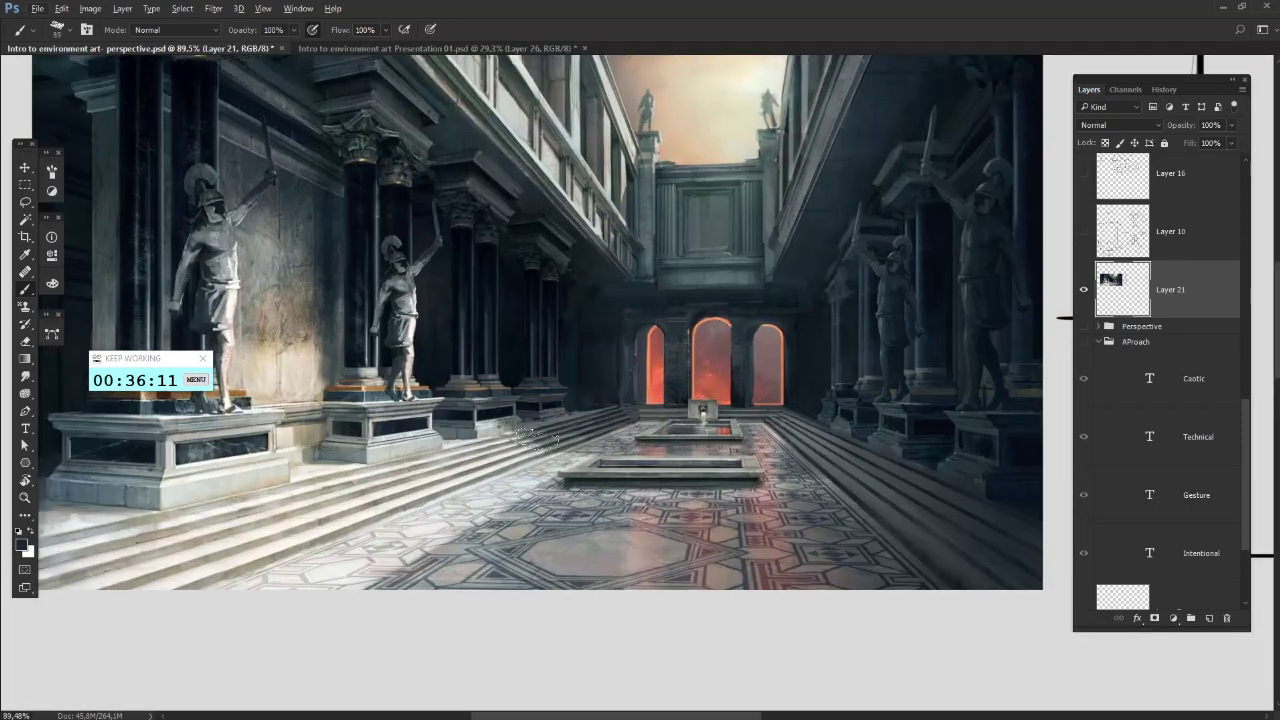
pyautogui.scroll(-4, 538, 437)
pyautogui.moveTo(537, 330); pyautogui.dragTo(533, 411)
pyautogui.scroll(2, 540, 436)
pyautogui.moveTo(642, 448); pyautogui.dragTo(616, 439)
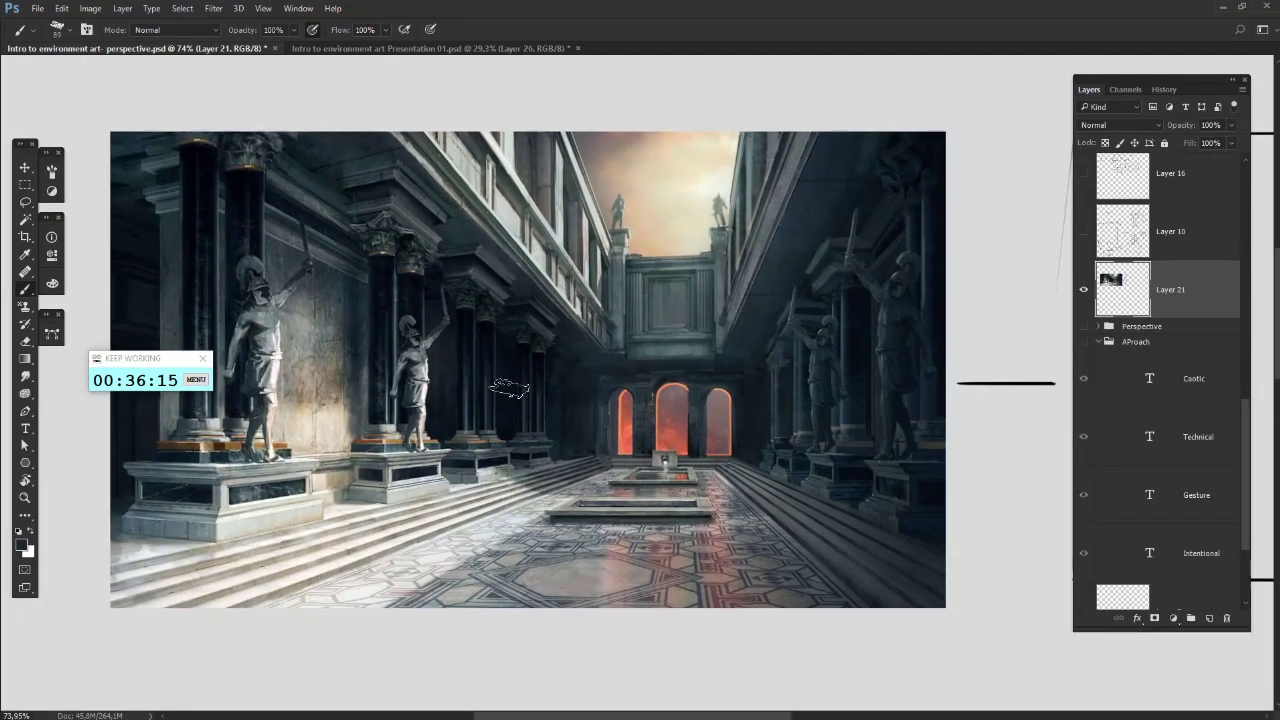
pyautogui.rightClick(678, 350)
pyautogui.click(700, 362)
pyautogui.moveTo(203, 162); pyautogui.dragTo(350, 173)
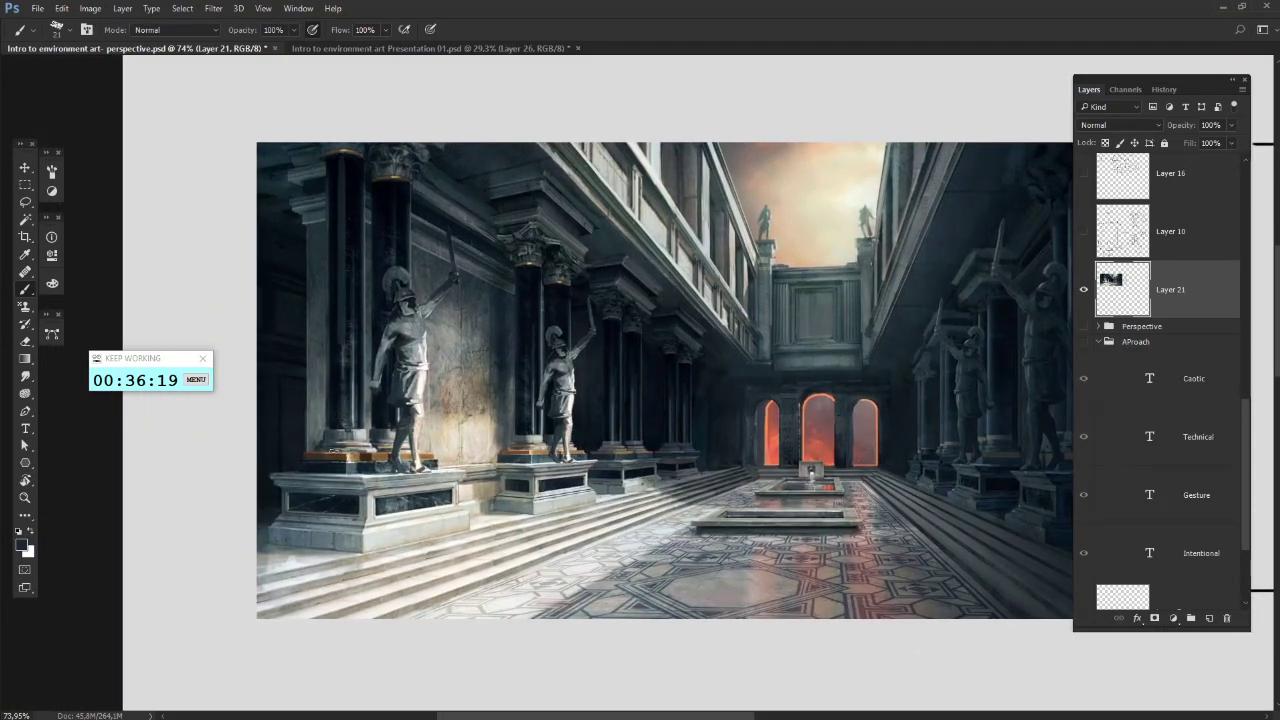
pyautogui.keyDown('alt'); pyautogui.click(778, 450); pyautogui.keyUp('alt')
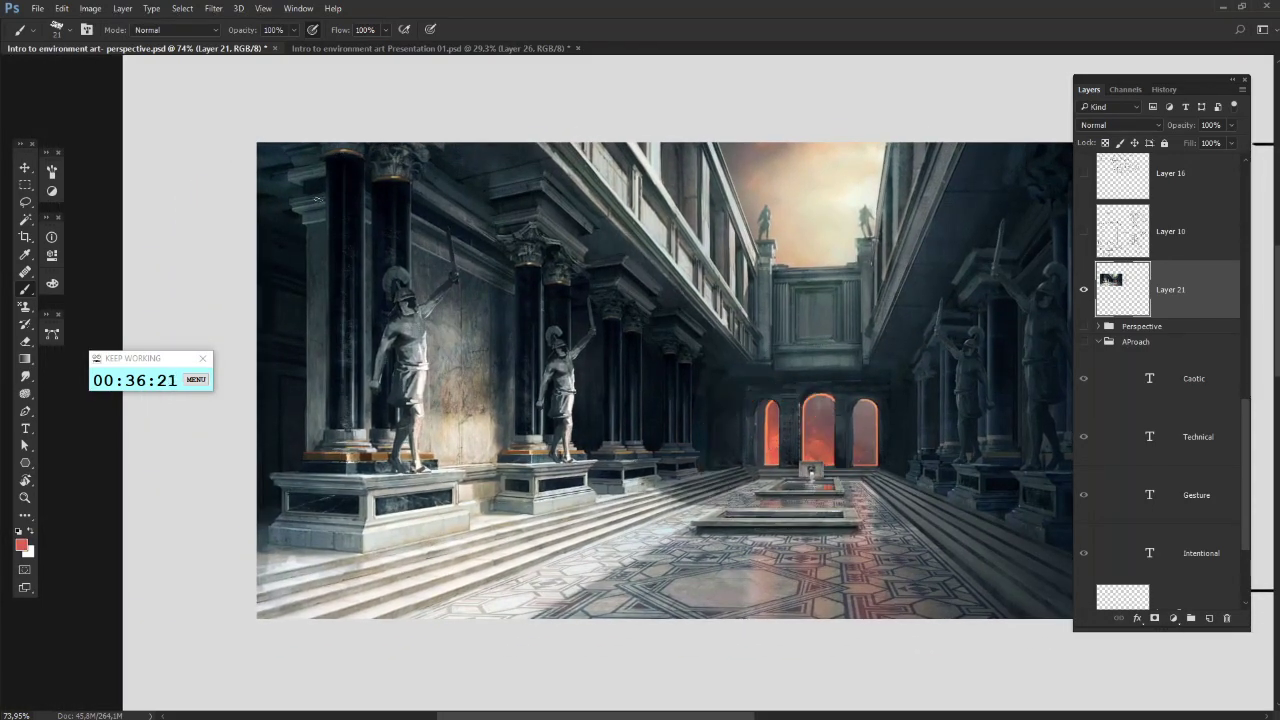
# - Mark the big foreground columns on both sides of the hall picture with red vertical strokes and link them with a line across the floor
pyautogui.moveTo(342, 153)
pyautogui.mouseDown()
pyautogui.moveTo(338, 364)
pyautogui.moveTo(357, 415)
pyautogui.moveTo(355, 472)
pyautogui.mouseUp()
pyautogui.moveTo(389, 180); pyautogui.dragTo(387, 438)
pyautogui.moveTo(305, 190); pyautogui.dragTo(317, 512)
pyautogui.moveTo(680, 410); pyautogui.dragTo(535, 400)
pyautogui.moveTo(903, 235); pyautogui.dragTo(918, 497)
pyautogui.moveTo(910, 342); pyautogui.dragTo(920, 522)
pyautogui.moveTo(928, 262)
pyautogui.mouseDown()
pyautogui.moveTo(922, 558)
pyautogui.moveTo(800, 570)
pyautogui.moveTo(305, 566)
pyautogui.mouseUp()
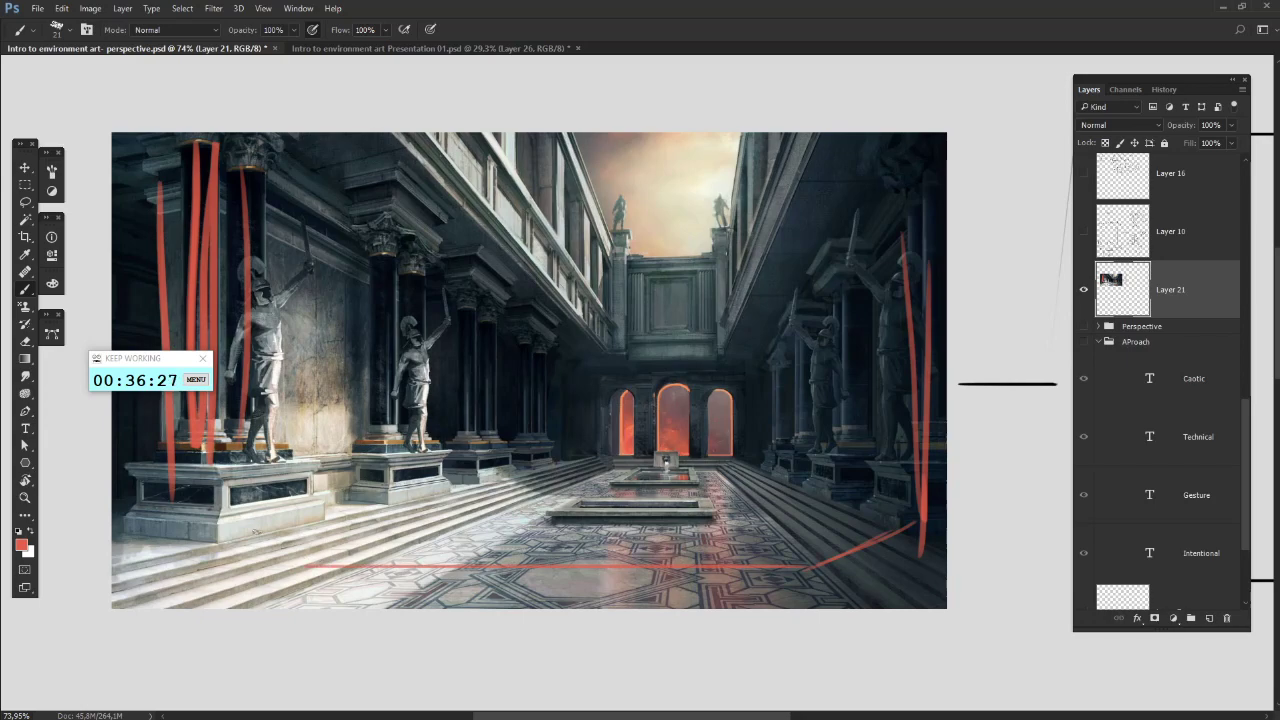
pyautogui.moveTo(205, 483); pyautogui.dragTo(260, 563)
# - Outline the sky opening at the far end of the hall in red
pyautogui.moveTo(582, 370)
pyautogui.mouseDown()
pyautogui.moveTo(527, 382)
pyautogui.moveTo(538, 430)
pyautogui.mouseUp()
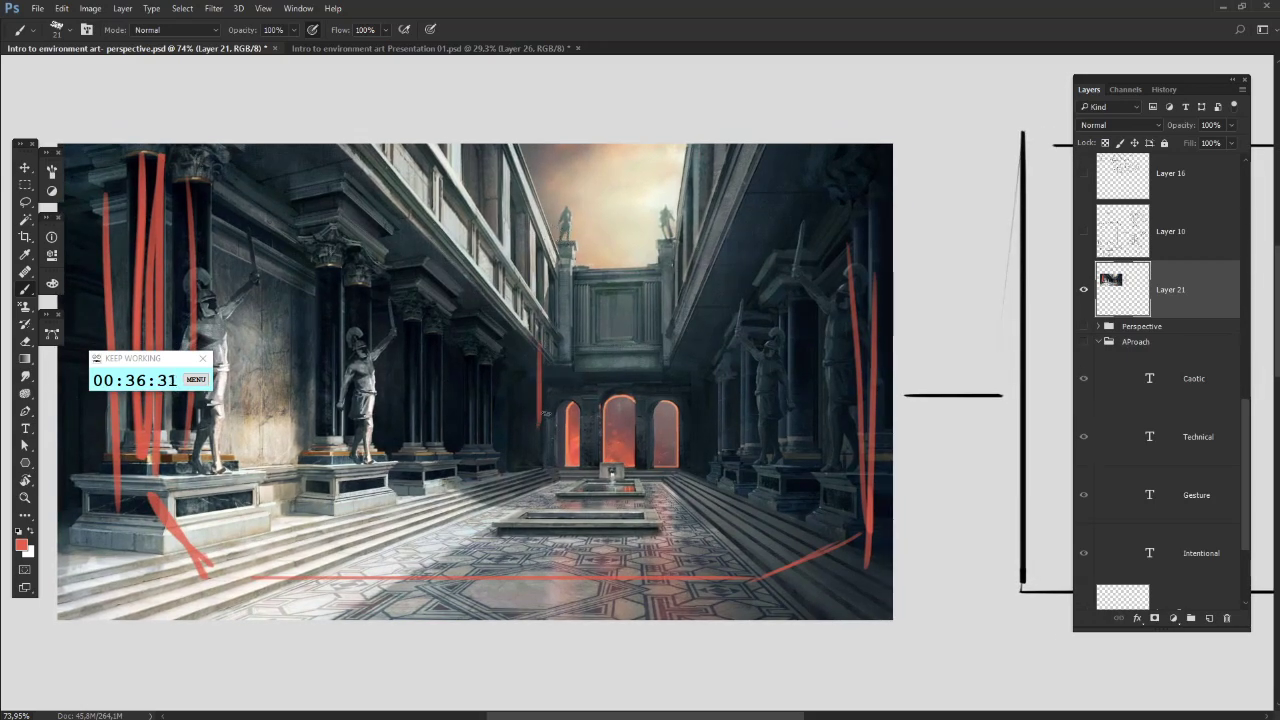
pyautogui.hotkey('ctrl', 'z')
pyautogui.moveTo(540, 212)
pyautogui.mouseDown()
pyautogui.moveTo(572, 266)
pyautogui.moveTo(702, 193)
pyautogui.mouseUp()
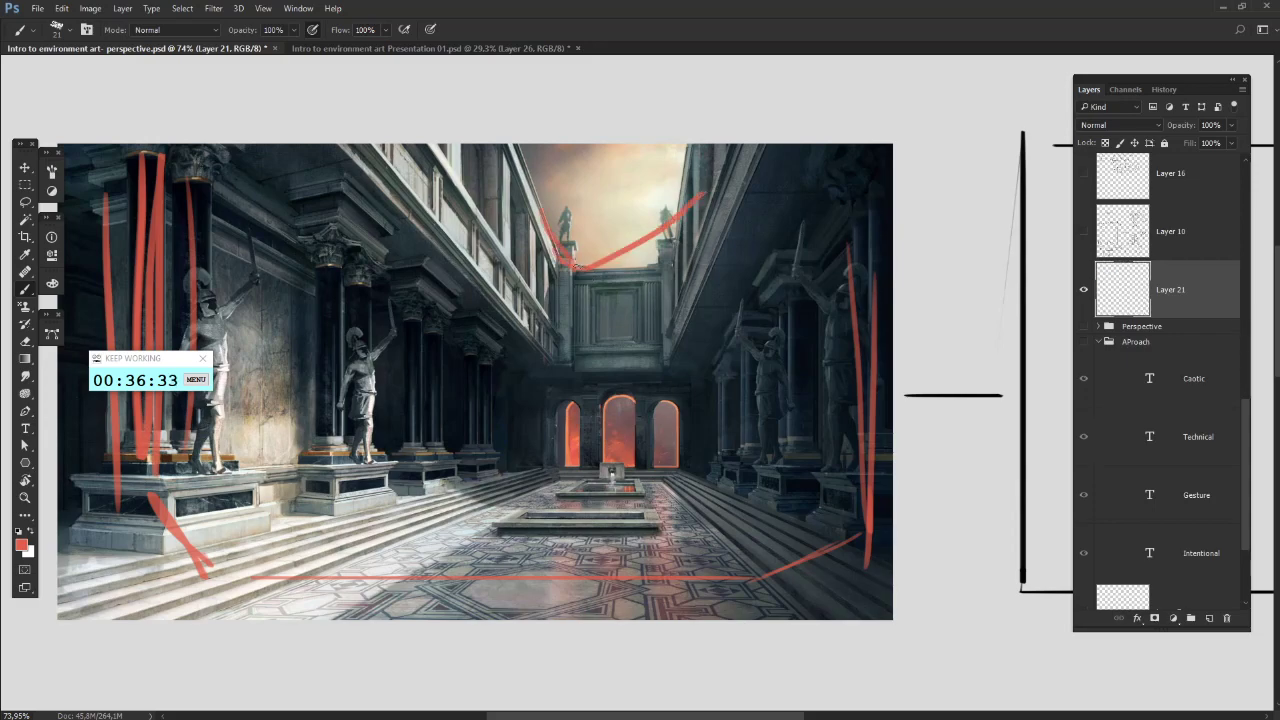
pyautogui.hotkey('ctrl', 'z')
pyautogui.moveTo(657, 268); pyautogui.dragTo(718, 96)
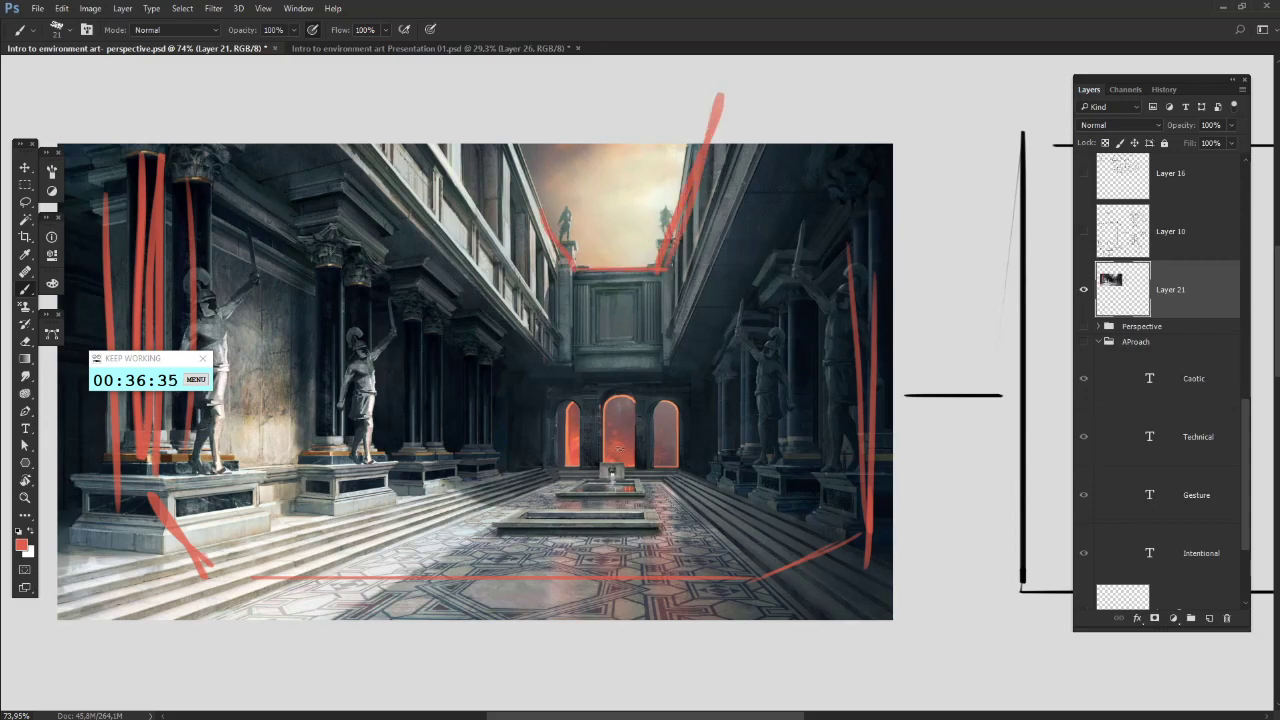
# - Mark the three glowing arches in red and fill the sky opening with spaced vertical strokes
pyautogui.moveTo(596, 462); pyautogui.dragTo(638, 458)
pyautogui.moveTo(558, 472)
pyautogui.mouseDown()
pyautogui.moveTo(678, 450)
pyautogui.moveTo(681, 478)
pyautogui.mouseUp()
pyautogui.moveTo(536, 148); pyautogui.dragTo(568, 245)
pyautogui.moveTo(576, 150); pyautogui.dragTo(588, 250)
pyautogui.moveTo(615, 165); pyautogui.dragTo(607, 258)
pyautogui.moveTo(637, 150); pyautogui.dragTo(625, 245)
pyautogui.moveTo(666, 145); pyautogui.dragTo(645, 262)
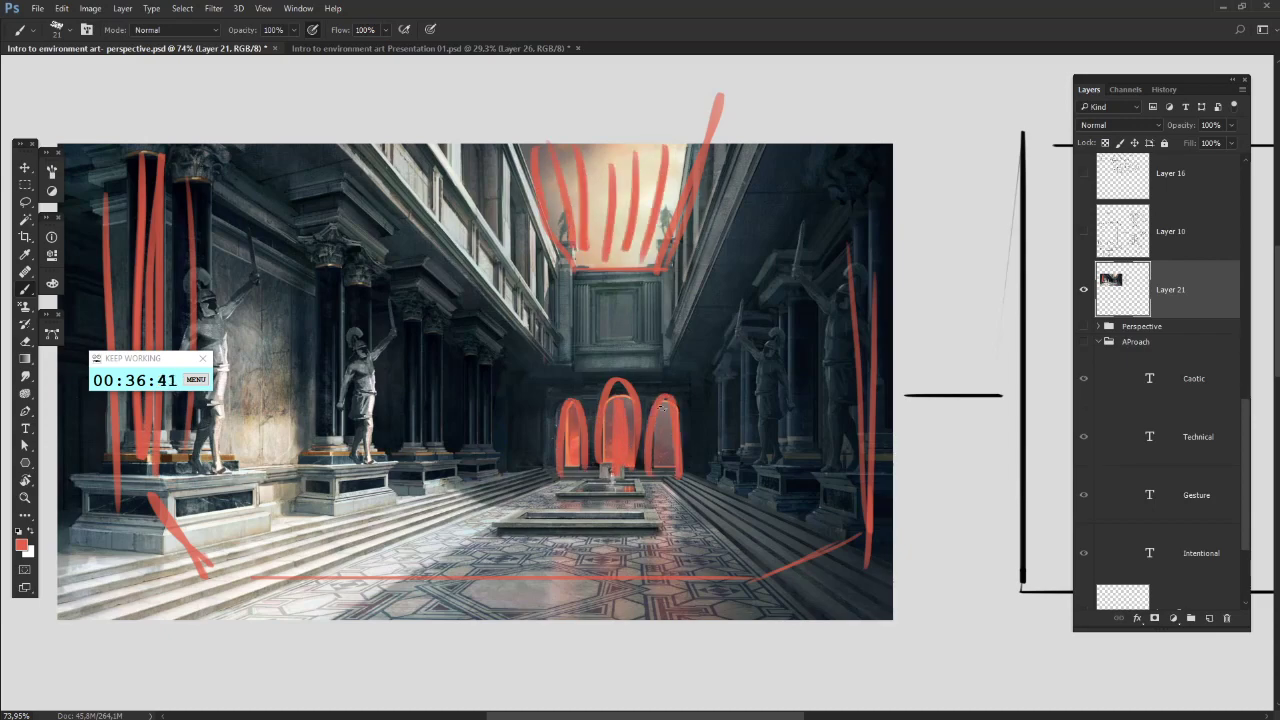
# - Draw short red direction strokes along the foreground steps on both sides and across the patterned floor
pyautogui.moveTo(722, 499); pyautogui.dragTo(853, 493)
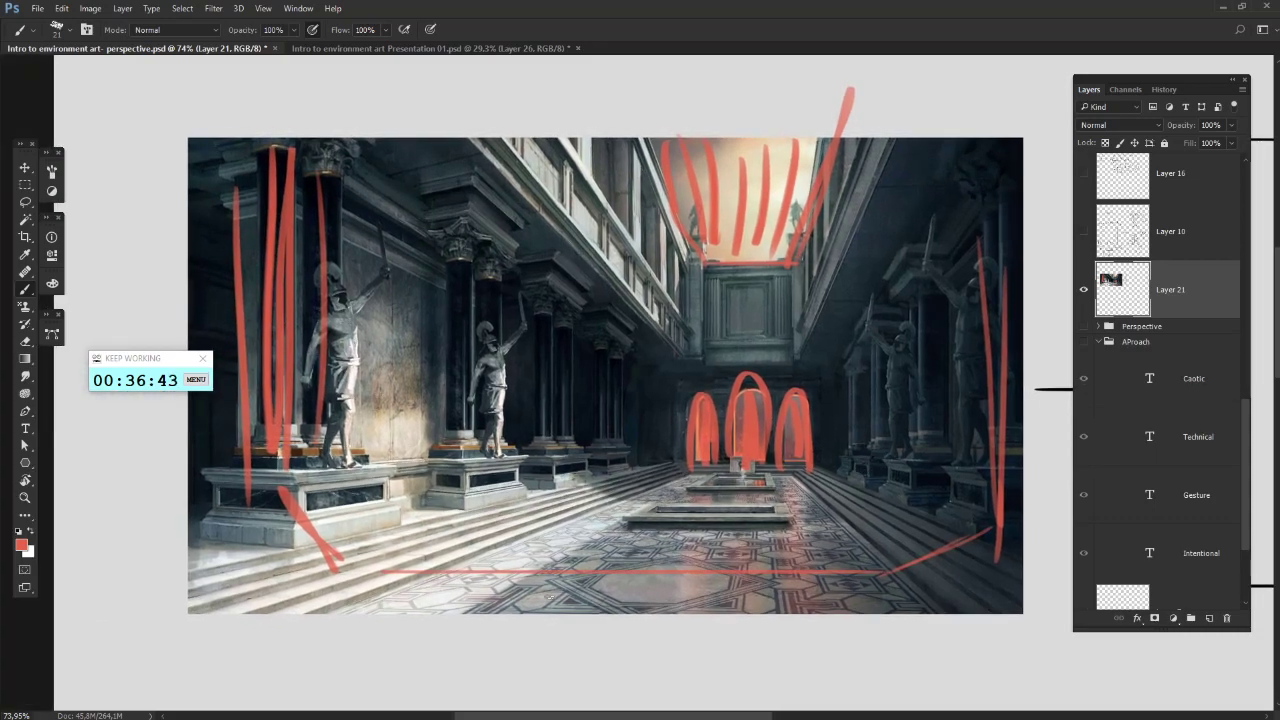
pyautogui.moveTo(238, 612); pyautogui.dragTo(500, 558)
pyautogui.moveTo(390, 588); pyautogui.dragTo(502, 556)
pyautogui.moveTo(484, 614)
pyautogui.mouseDown()
pyautogui.moveTo(544, 566)
pyautogui.moveTo(558, 592)
pyautogui.mouseUp()
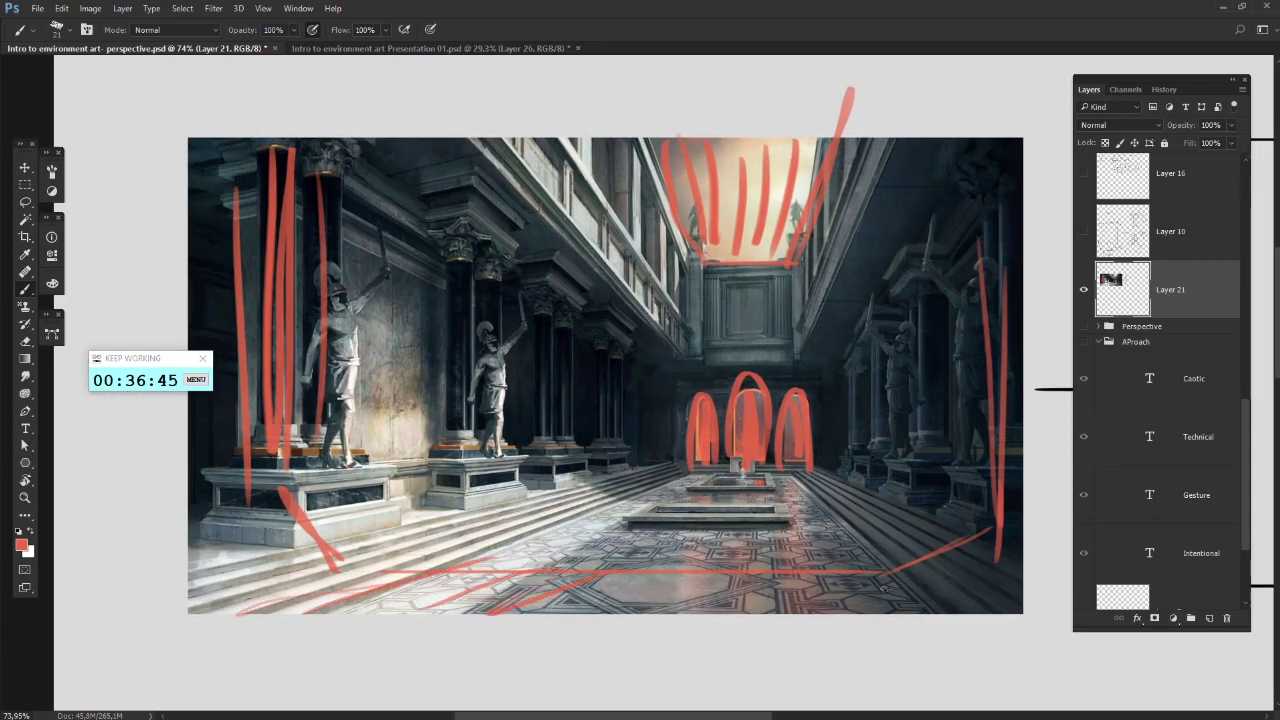
pyautogui.moveTo(868, 574); pyautogui.dragTo(912, 616)
pyautogui.moveTo(912, 558); pyautogui.dragTo(978, 610)
pyautogui.moveTo(970, 562); pyautogui.dragTo(1025, 604)
pyautogui.moveTo(768, 582); pyautogui.dragTo(745, 628)
pyautogui.moveTo(730, 578); pyautogui.dragTo(676, 620)
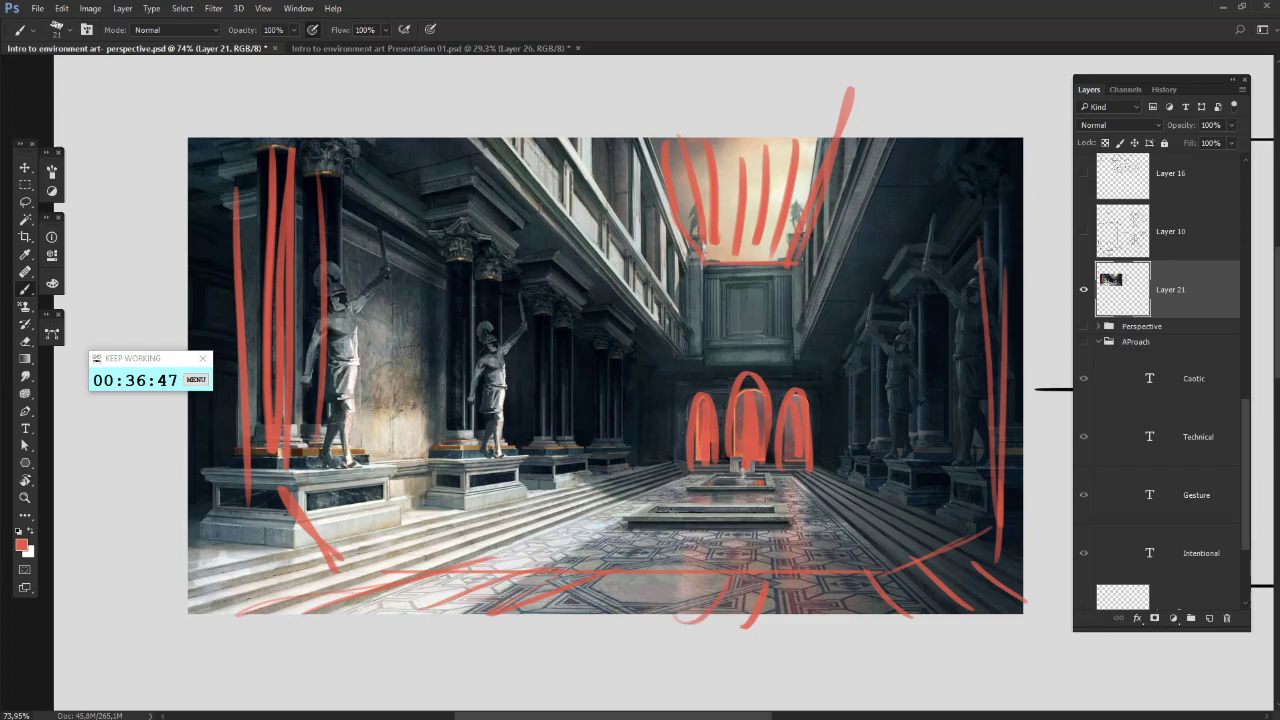
pyautogui.moveTo(683, 563); pyautogui.dragTo(634, 606)
# - Draw large red arcs over the foreground column bases and steps on both sides of the hall
pyautogui.moveTo(182, 580)
pyautogui.mouseDown()
pyautogui.moveTo(322, 622)
pyautogui.moveTo(450, 634)
pyautogui.mouseUp()
pyautogui.moveTo(335, 455); pyautogui.dragTo(410, 548)
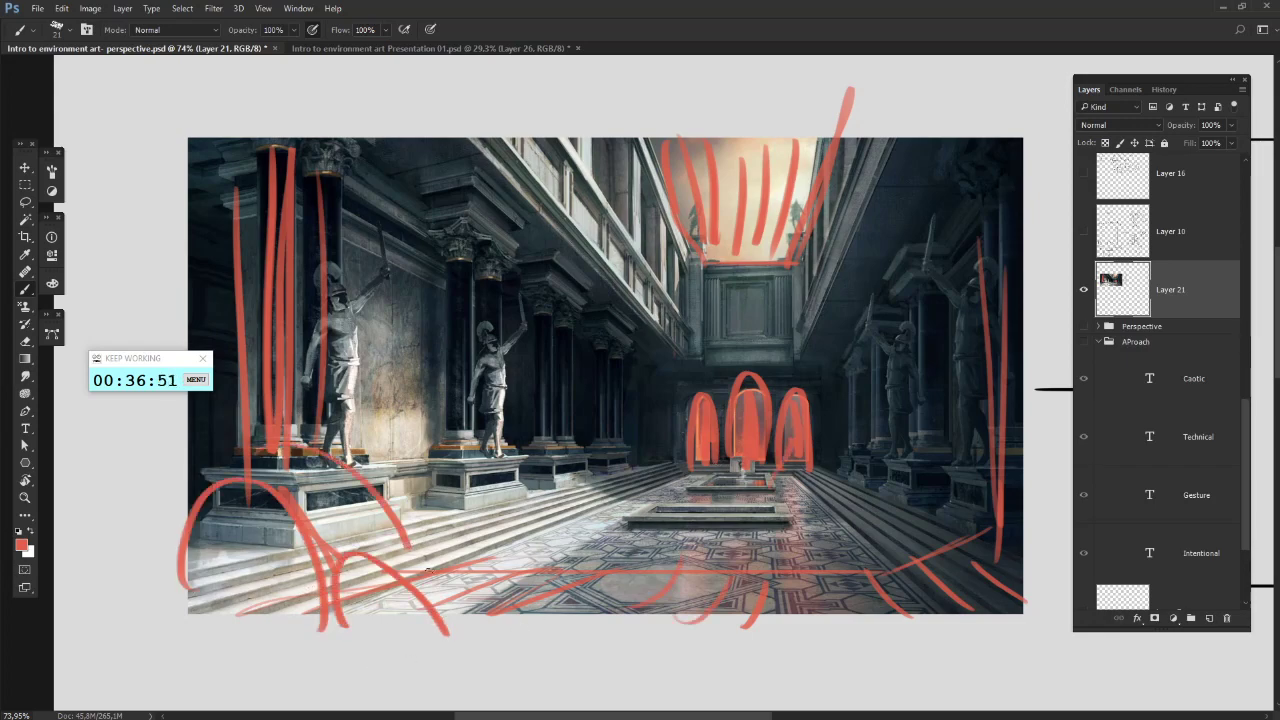
pyautogui.moveTo(996, 522)
pyautogui.mouseDown()
pyautogui.moveTo(868, 556)
pyautogui.moveTo(803, 632)
pyautogui.mouseUp()
pyautogui.moveTo(812, 610); pyautogui.dragTo(965, 605)
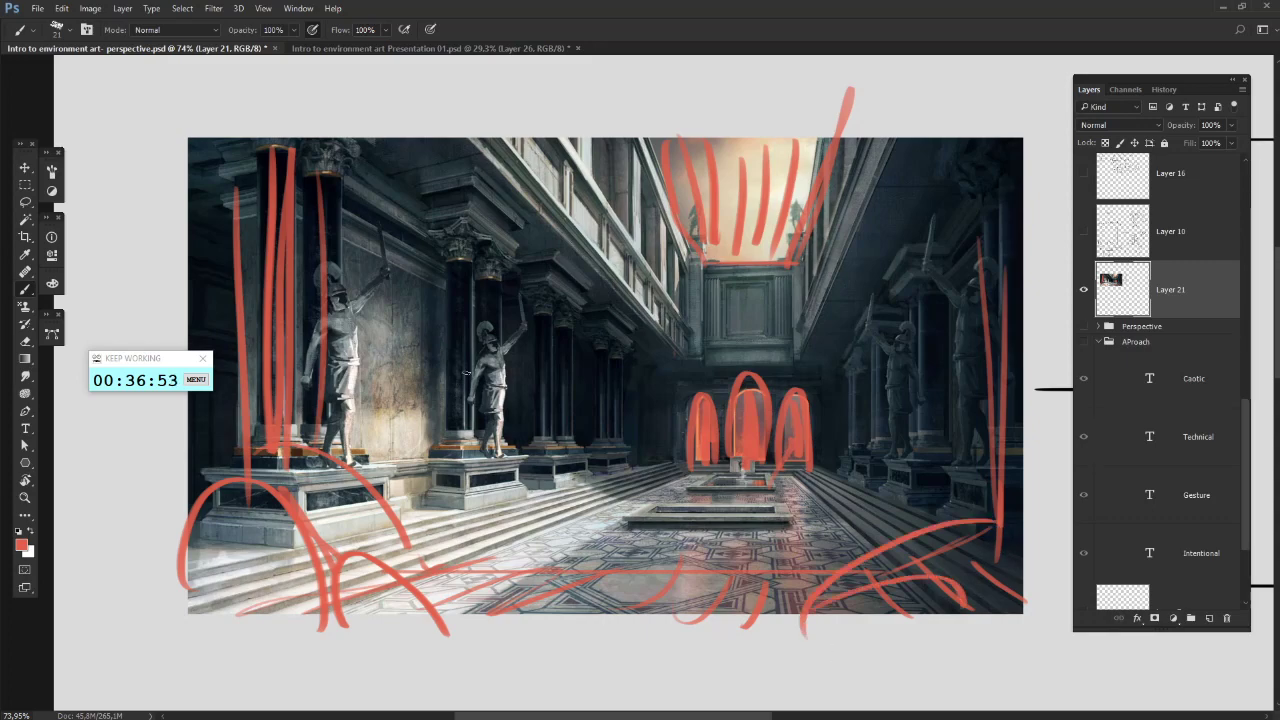
# - Draw smaller red arcs from the middle and far columns on both sides towards the centre of the hall
pyautogui.moveTo(478, 497)
pyautogui.mouseDown()
pyautogui.moveTo(496, 400)
pyautogui.moveTo(571, 487)
pyautogui.mouseUp()
pyautogui.moveTo(545, 438); pyautogui.dragTo(648, 512)
pyautogui.moveTo(443, 386); pyautogui.dragTo(456, 430)
pyautogui.moveTo(524, 406); pyautogui.dragTo(571, 455)
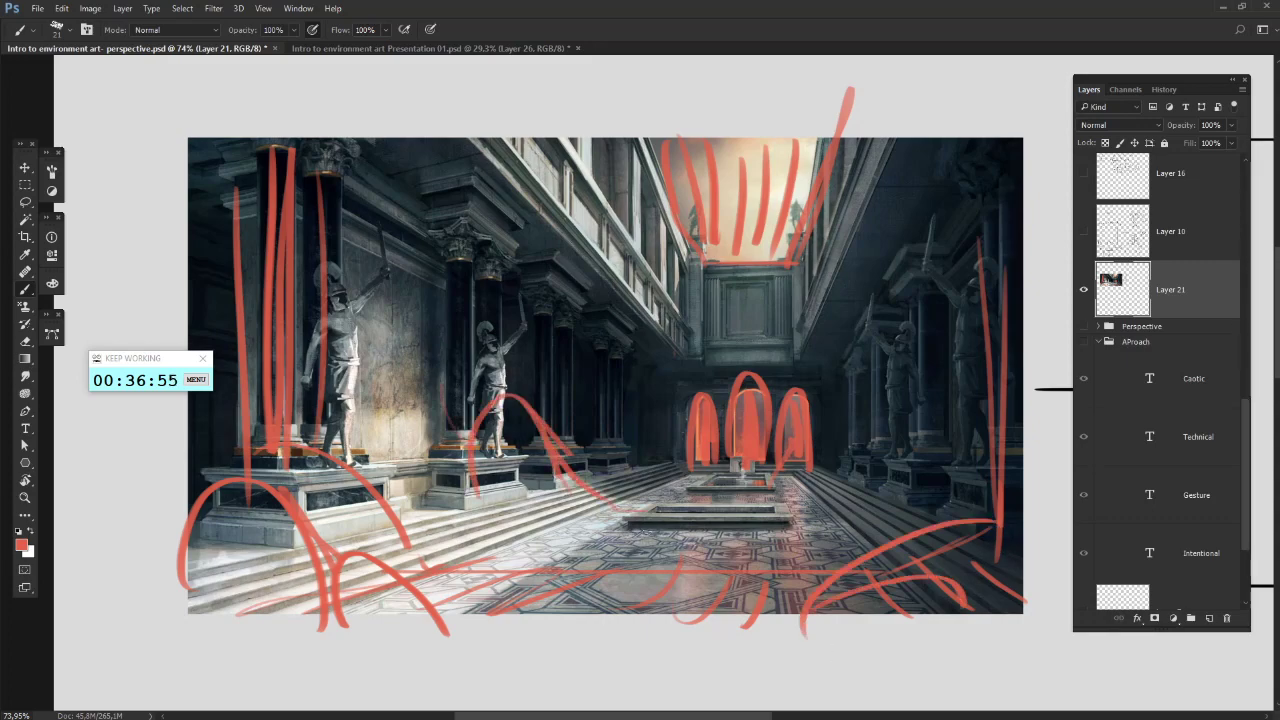
pyautogui.moveTo(808, 506); pyautogui.dragTo(934, 440)
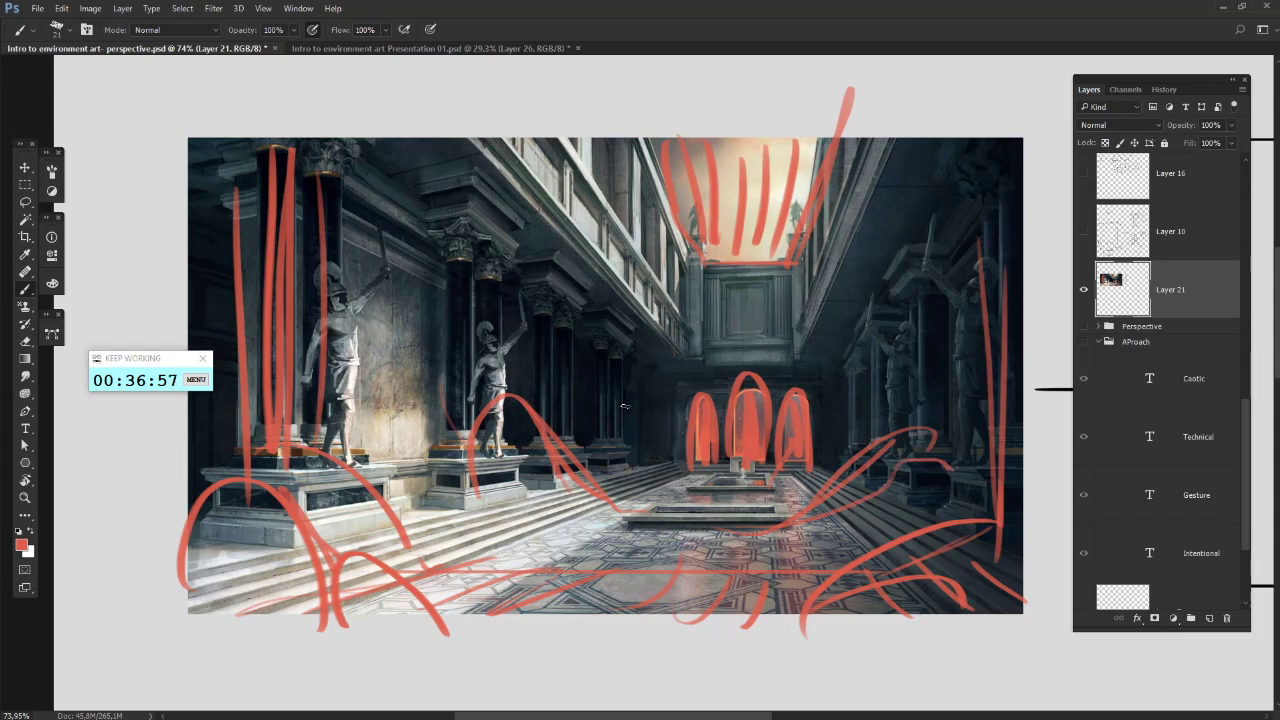
pyautogui.moveTo(625, 383); pyautogui.dragTo(690, 460)
pyautogui.moveTo(829, 433); pyautogui.dragTo(930, 384)
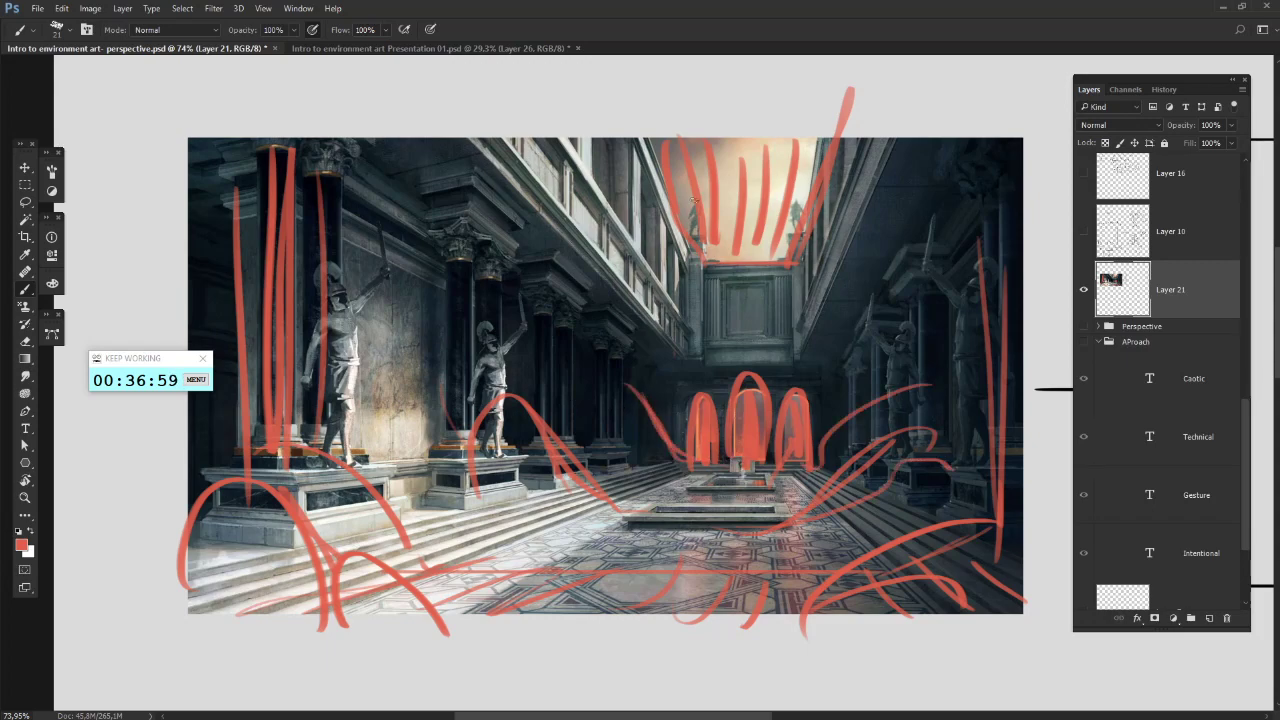
# - Draw red lines and a wide curve across the sky opening, with downward arrows beneath the curve
pyautogui.moveTo(628, 246); pyautogui.dragTo(788, 250)
pyautogui.moveTo(608, 206)
pyautogui.mouseDown()
pyautogui.moveTo(808, 318)
pyautogui.moveTo(862, 228)
pyautogui.mouseUp()
pyautogui.moveTo(790, 355); pyautogui.dragTo(797, 322)
pyautogui.moveTo(865, 284); pyautogui.dragTo(850, 327)
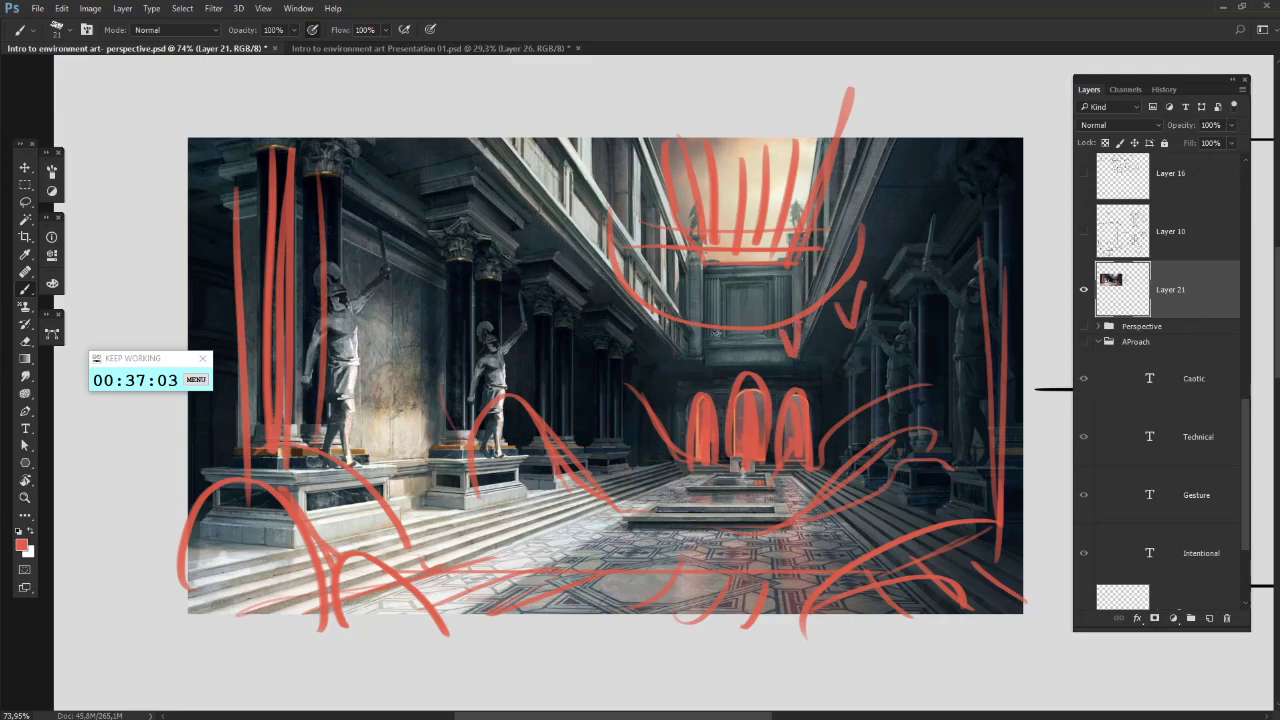
pyautogui.moveTo(722, 320); pyautogui.dragTo(720, 350)
pyautogui.moveTo(626, 262); pyautogui.dragTo(640, 320)
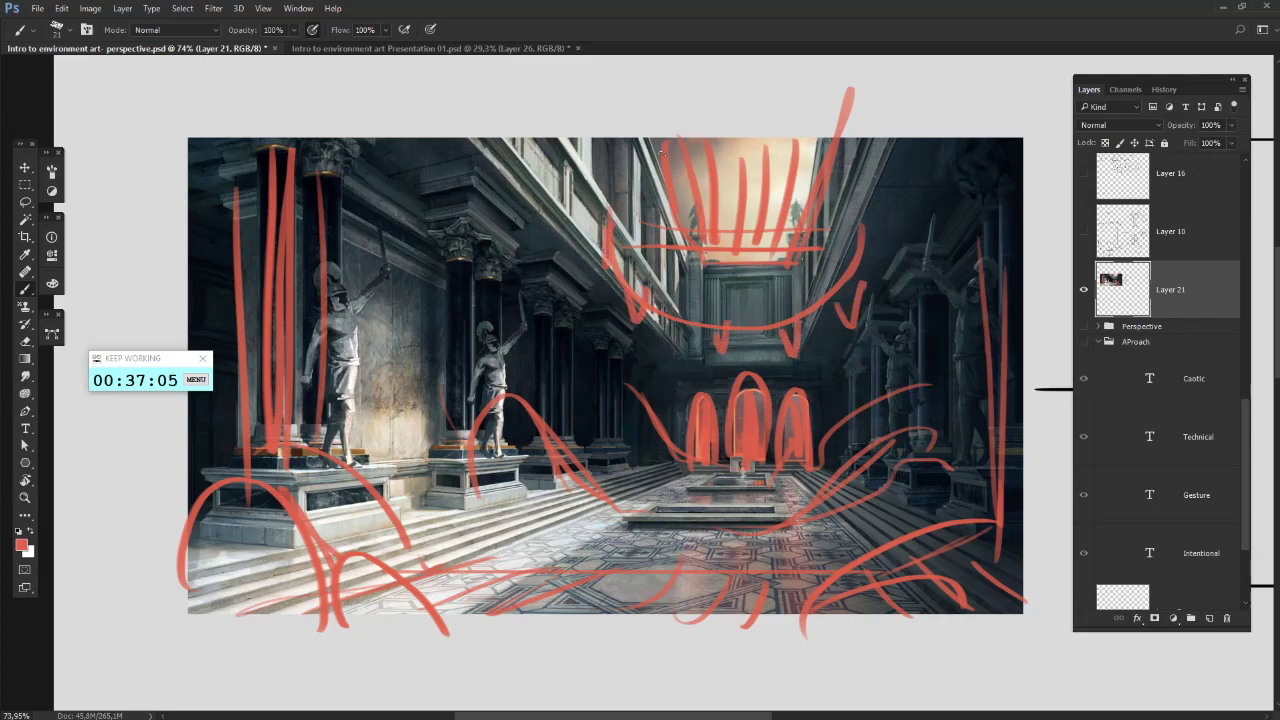
# - Undo the red markings back to only the foreground column strokes and the floor line
pyautogui.scroll(-3, 691, 291)
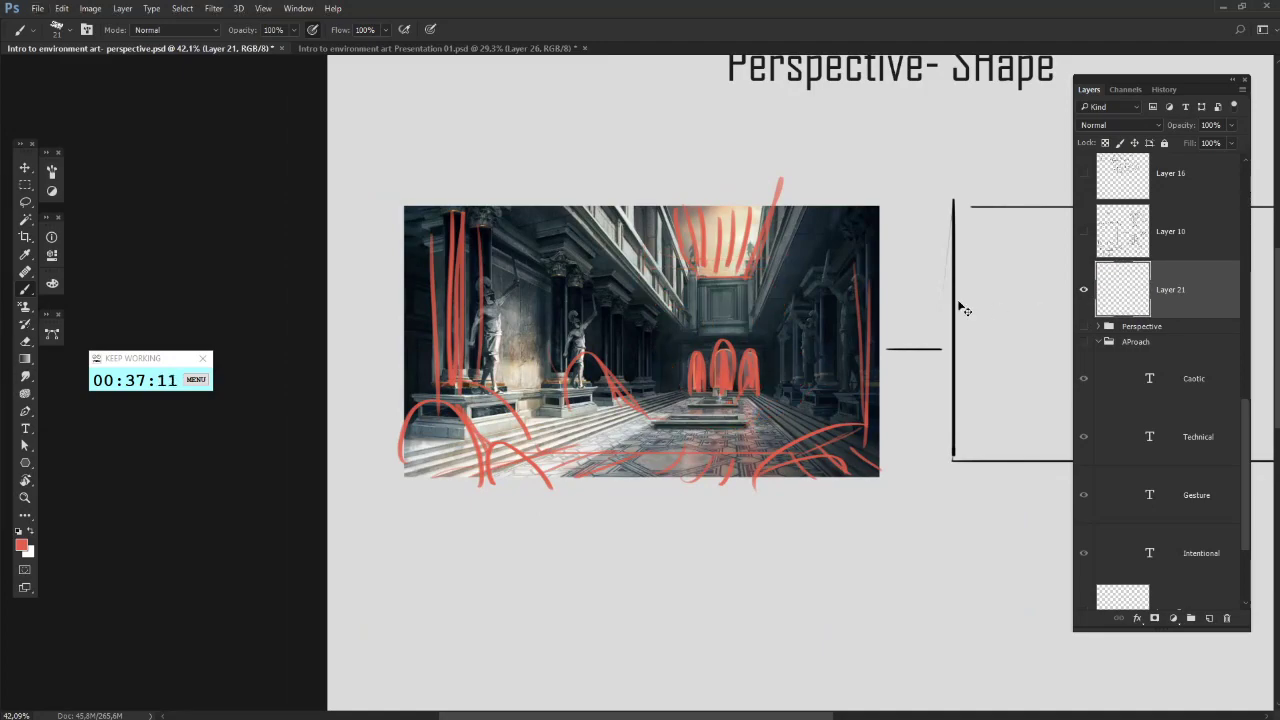
pyautogui.hotkey('ctrl', 'z')
pyautogui.hotkey('ctrl', 'z')
pyautogui.hotkey('ctrl', 'z')
pyautogui.hotkey('ctrl', 'z')
pyautogui.hotkey('ctrl', 'z')
pyautogui.hotkey('ctrl', 'z')
pyautogui.hotkey('ctrl', 'z')
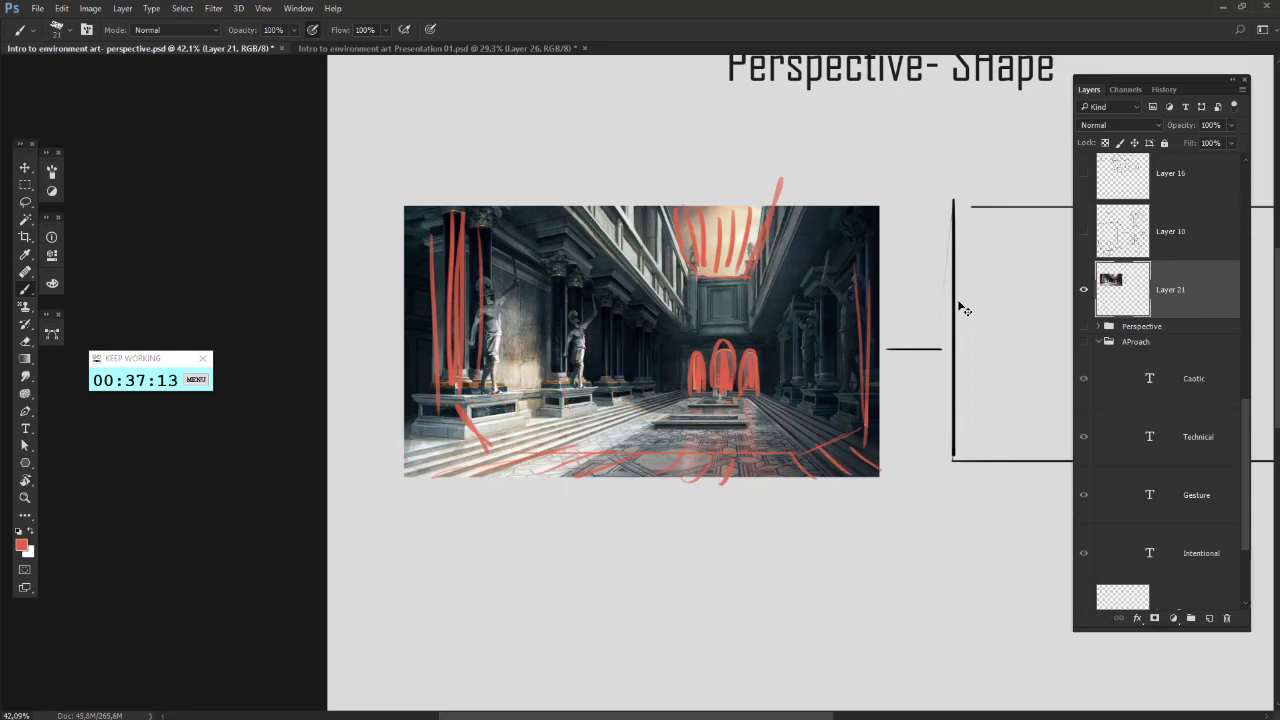
pyautogui.hotkey('ctrl', 'alt', 'z')
pyautogui.hotkey('ctrl', 'alt', 'z')
pyautogui.hotkey('ctrl', 'alt', 'z')
pyautogui.hotkey('ctrl', 'alt', 'z')
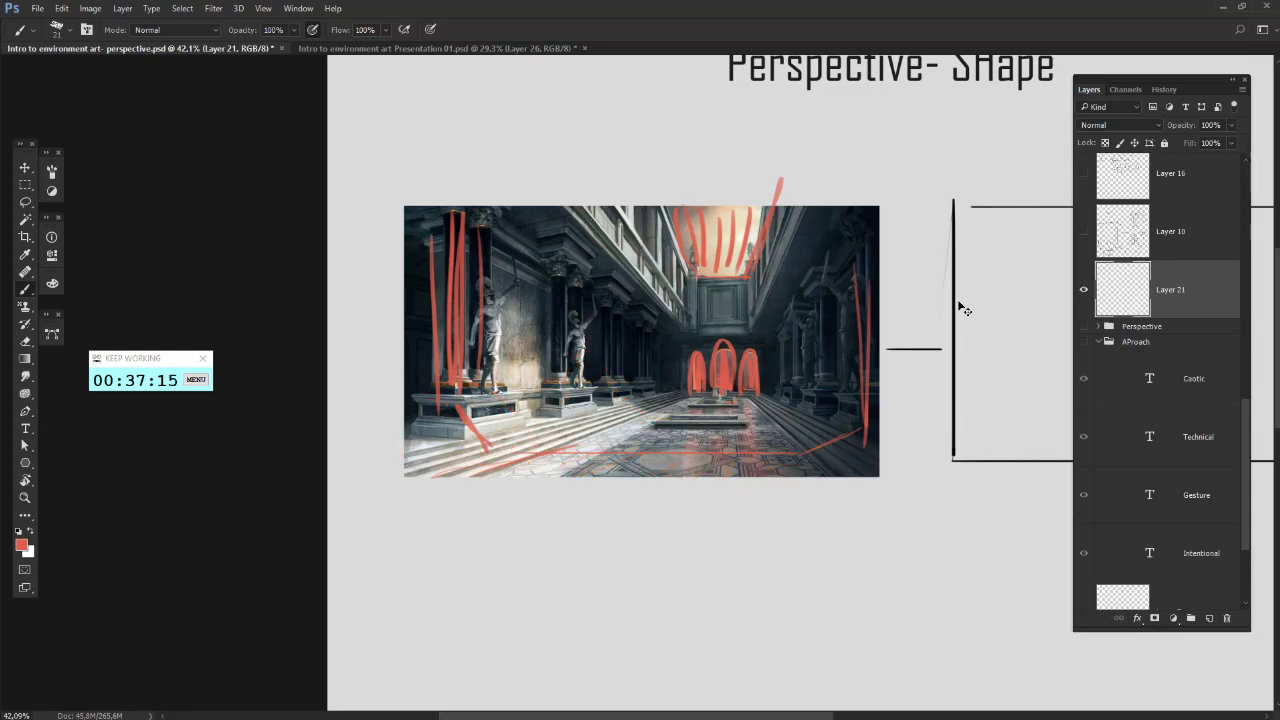
pyautogui.hotkey('ctrl', 'alt', 'z')
pyautogui.hotkey('ctrl', 'alt', 'z')
pyautogui.hotkey('ctrl', 'alt', 'z')
pyautogui.hotkey('ctrl', 'alt', 'z')
pyautogui.hotkey('ctrl', 'alt', 'z')
pyautogui.hotkey('ctrl', 'alt', 'z')
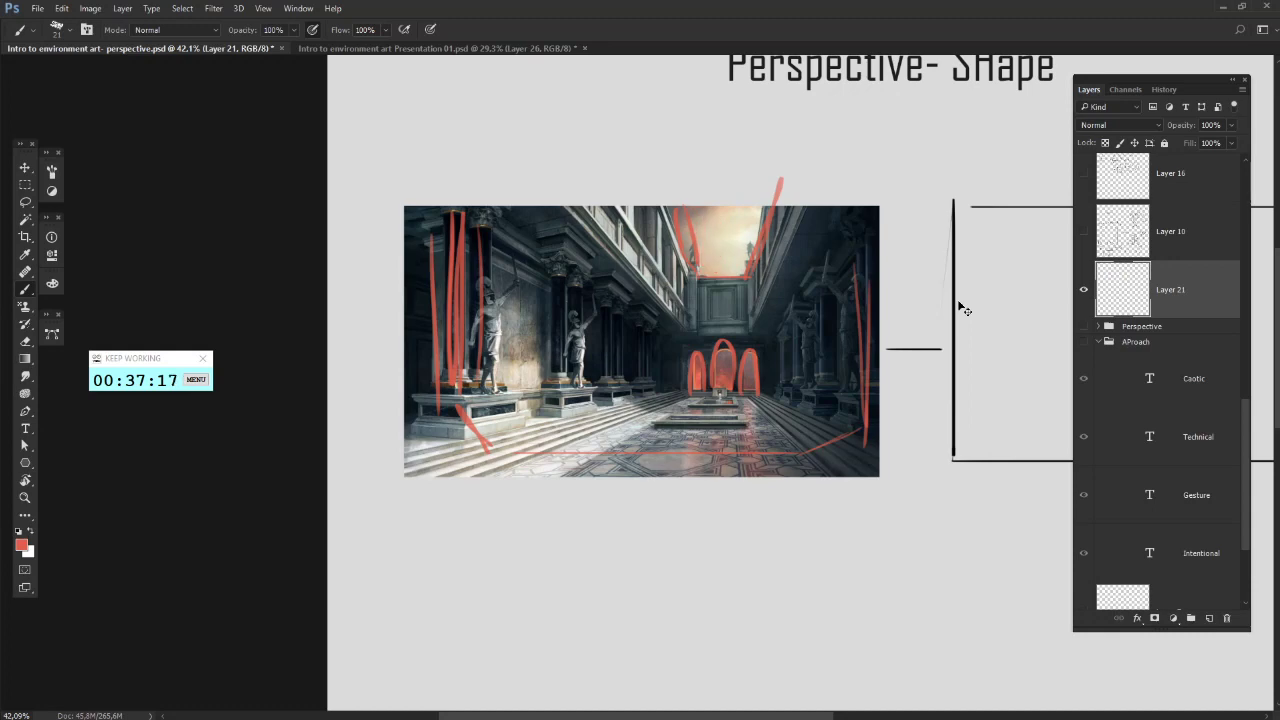
pyautogui.hotkey('ctrl', 'alt', 'z')
pyautogui.hotkey('ctrl', 'alt', 'z')
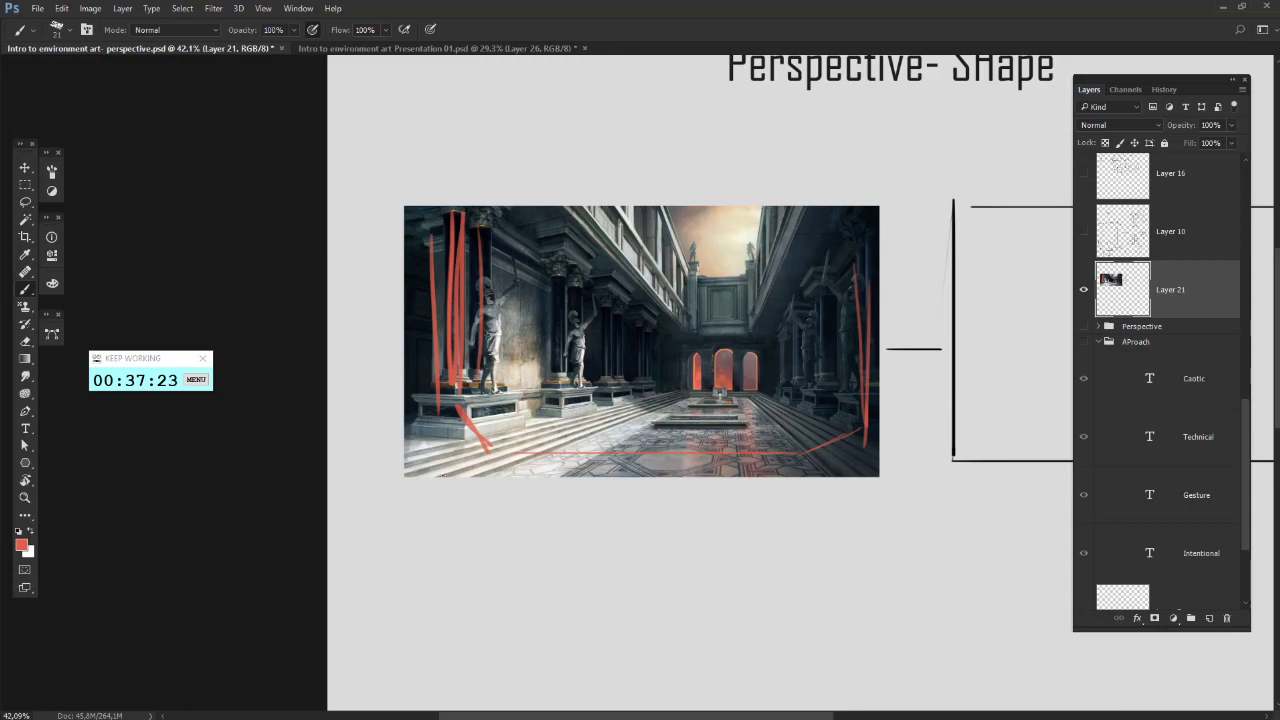
# - Circle the foreground steps and mark the nearby column base in red, undoing each stroke
pyautogui.moveTo(443, 476); pyautogui.dragTo(443, 563)
pyautogui.scroll(3, 412, 563)
pyautogui.moveTo(405, 517)
pyautogui.mouseDown()
pyautogui.moveTo(554, 500)
pyautogui.moveTo(446, 541)
pyautogui.mouseUp()
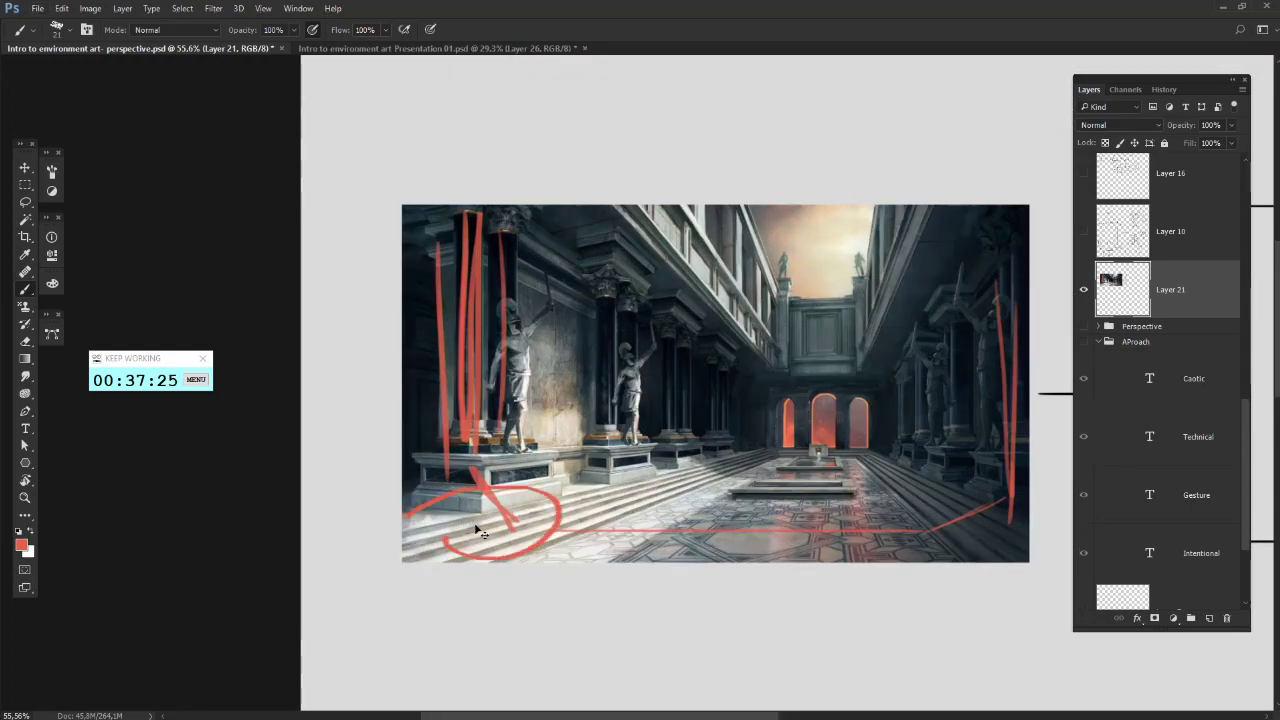
pyautogui.hotkey('ctrl', 'z')
pyautogui.moveTo(508, 480); pyautogui.dragTo(452, 422)
pyautogui.hotkey('ctrl', 'z')
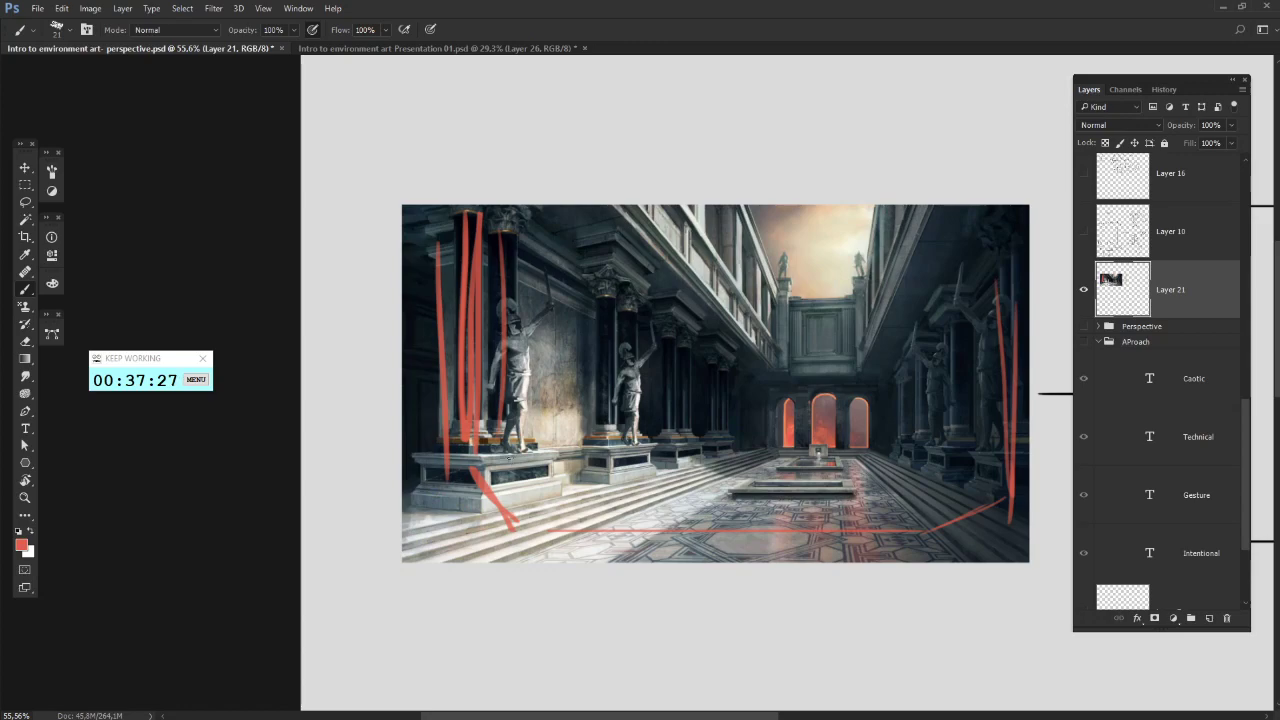
# - Sample a light grey as the painting colour and set the brush size to 64 px
pyautogui.scroll(-3, 669, 413)
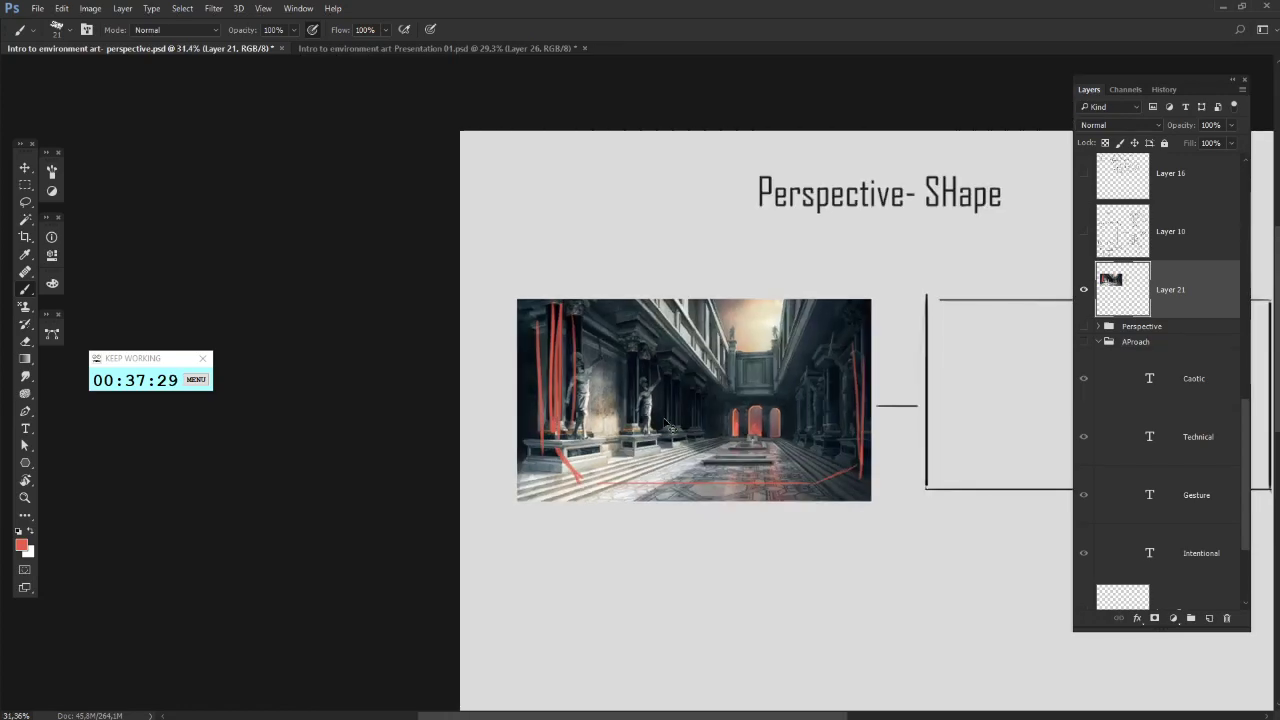
pyautogui.scroll(3, 662, 418)
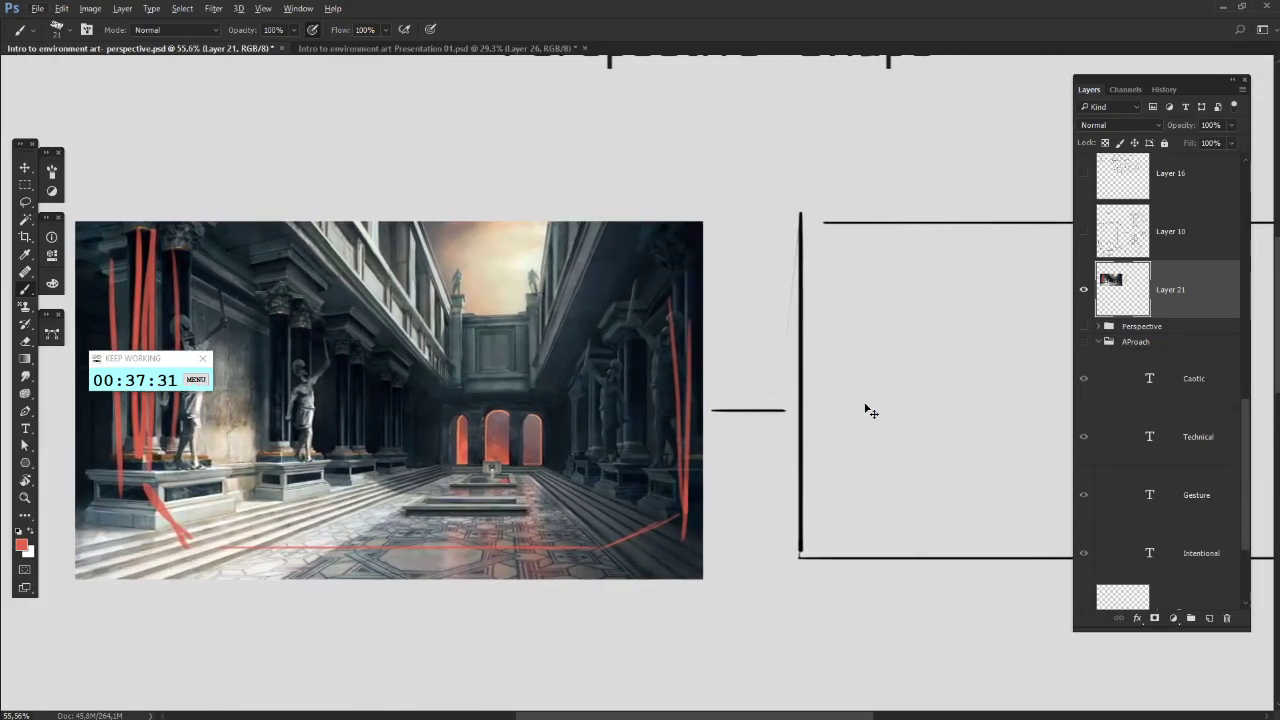
pyautogui.hscroll(3, 868, 417)
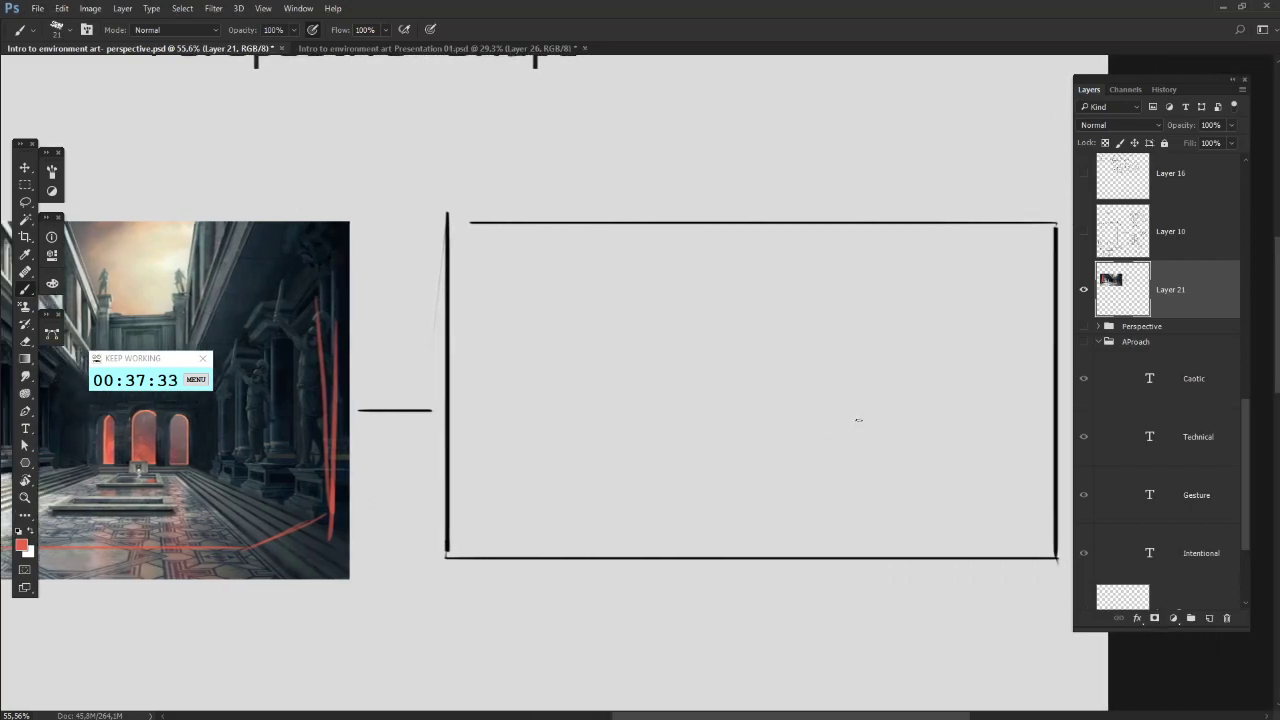
pyautogui.scroll(-3, 858, 420)
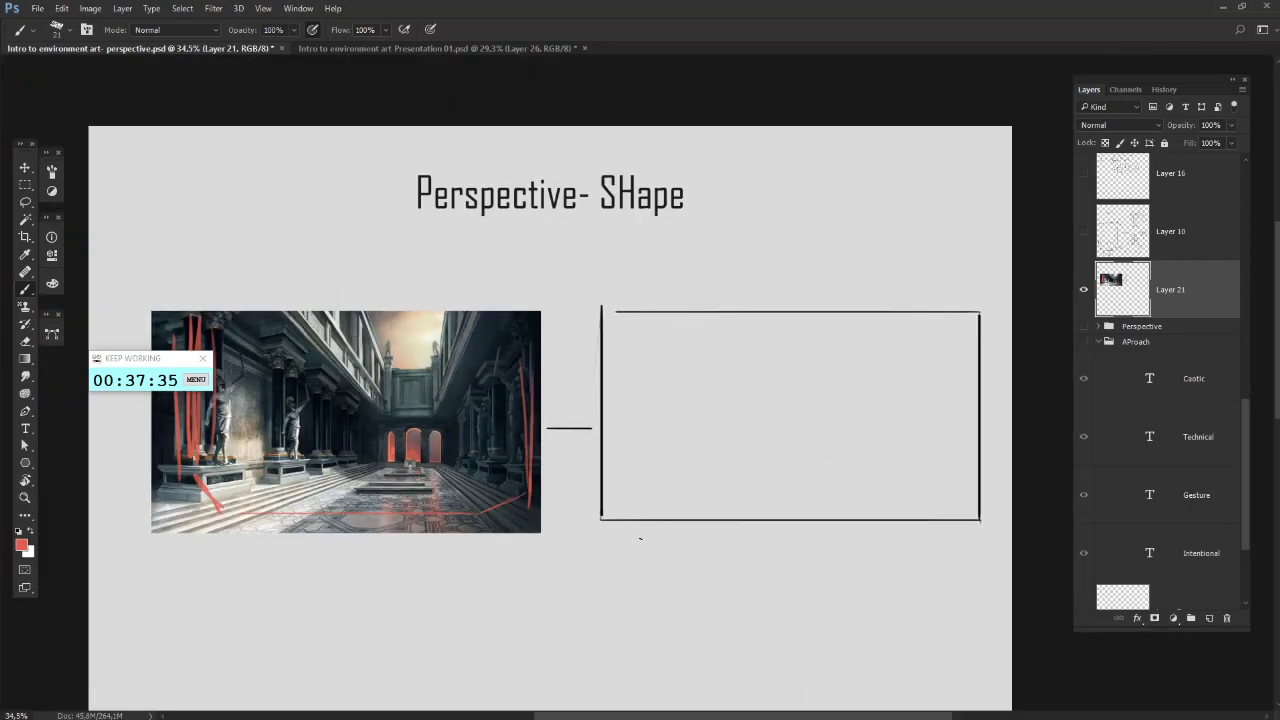
pyautogui.keyDown('alt'); pyautogui.click(536, 332); pyautogui.keyUp('alt')
pyautogui.rightClick(1021, 363)
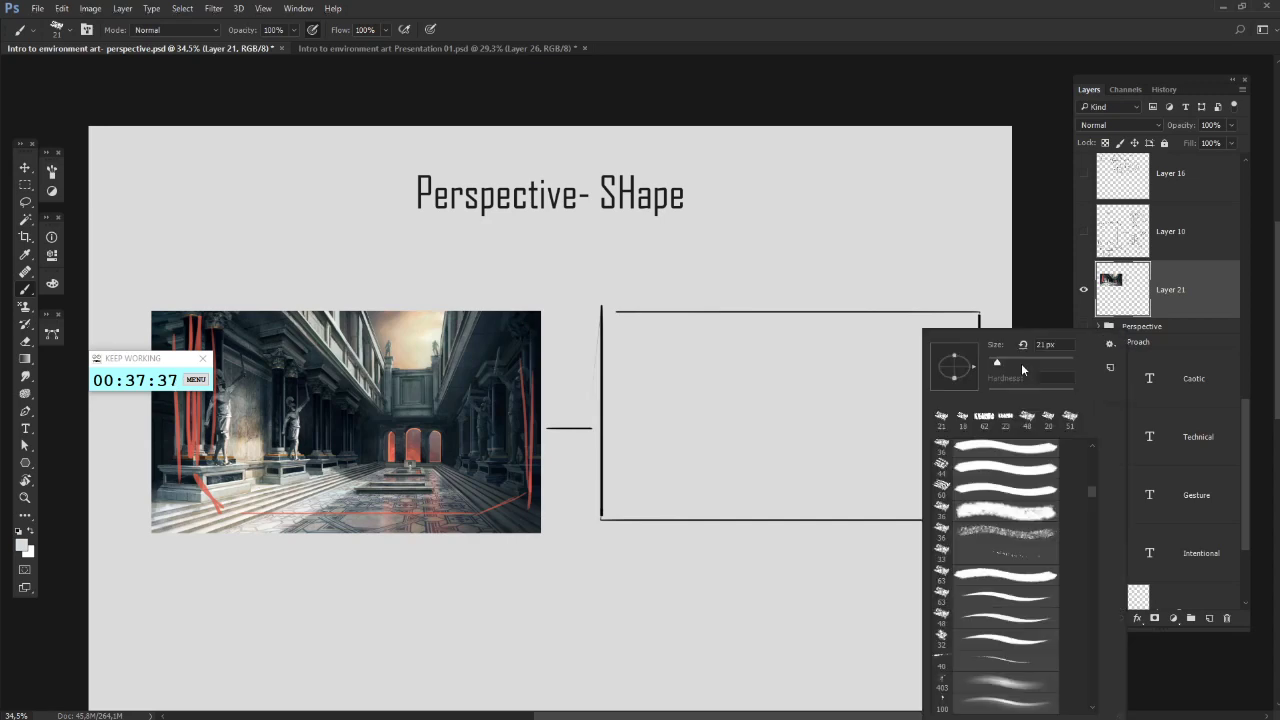
pyautogui.press('Return')
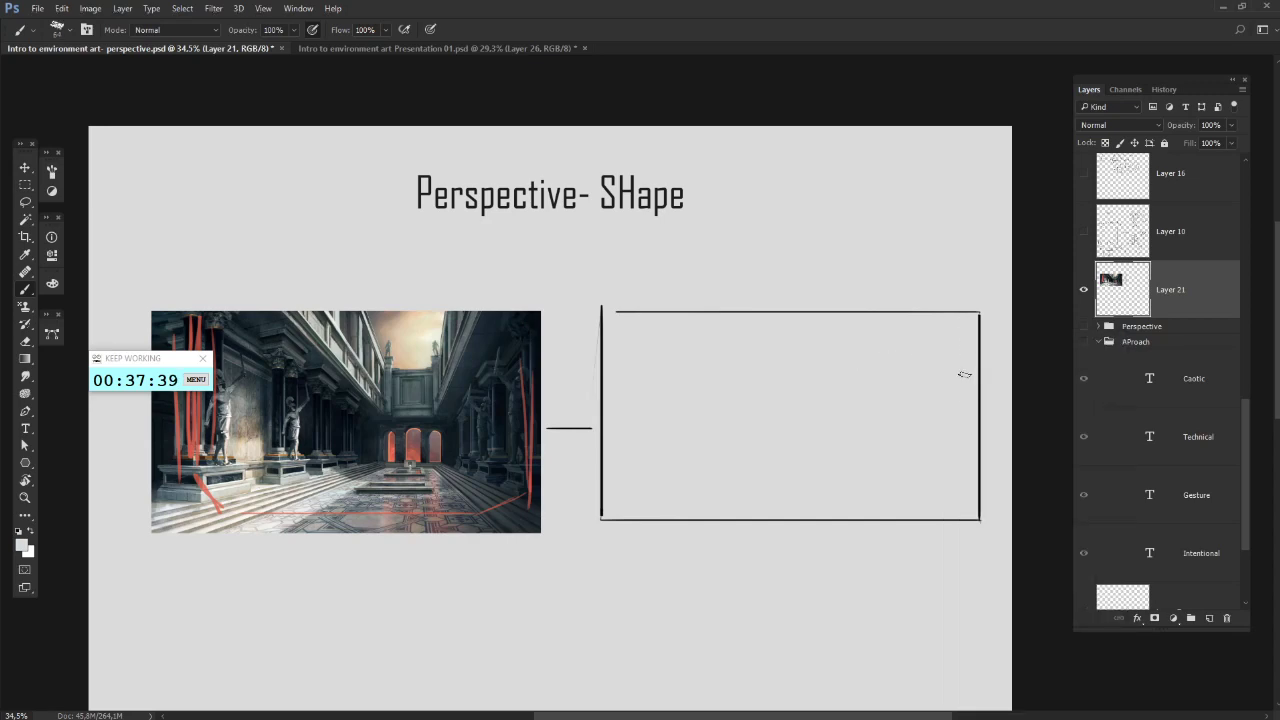
# - Paint slanted strokes in default black in the upper right of the empty frame, and set the brush size to 88 px
pyautogui.press('e')
pyautogui.press('l')
pyautogui.press('b')
pyautogui.press('d')
pyautogui.moveTo(969, 342)
pyautogui.mouseDown()
pyautogui.moveTo(972, 320)
pyautogui.moveTo(948, 321)
pyautogui.mouseUp()
pyautogui.moveTo(880, 362)
pyautogui.mouseDown()
pyautogui.moveTo(962, 314)
pyautogui.moveTo(862, 376)
pyautogui.moveTo(940, 326)
pyautogui.mouseUp()
pyautogui.rightClick(897, 292)
pyautogui.click(999, 324)
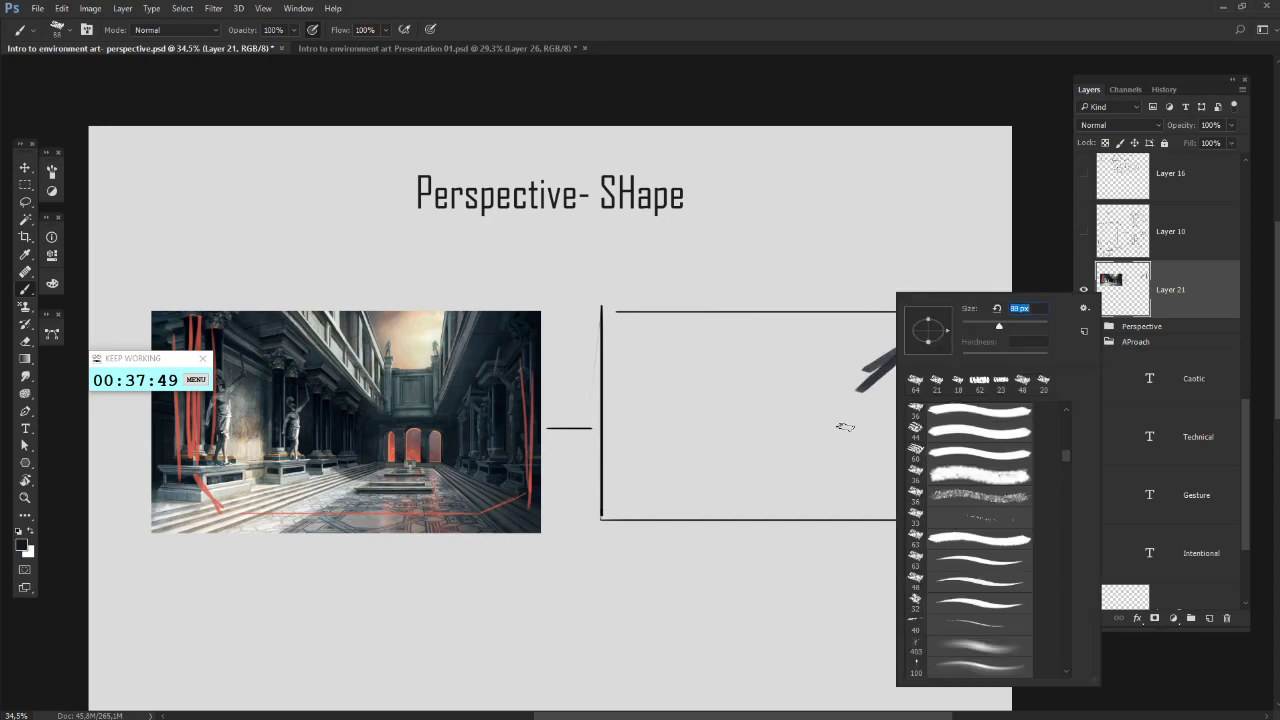
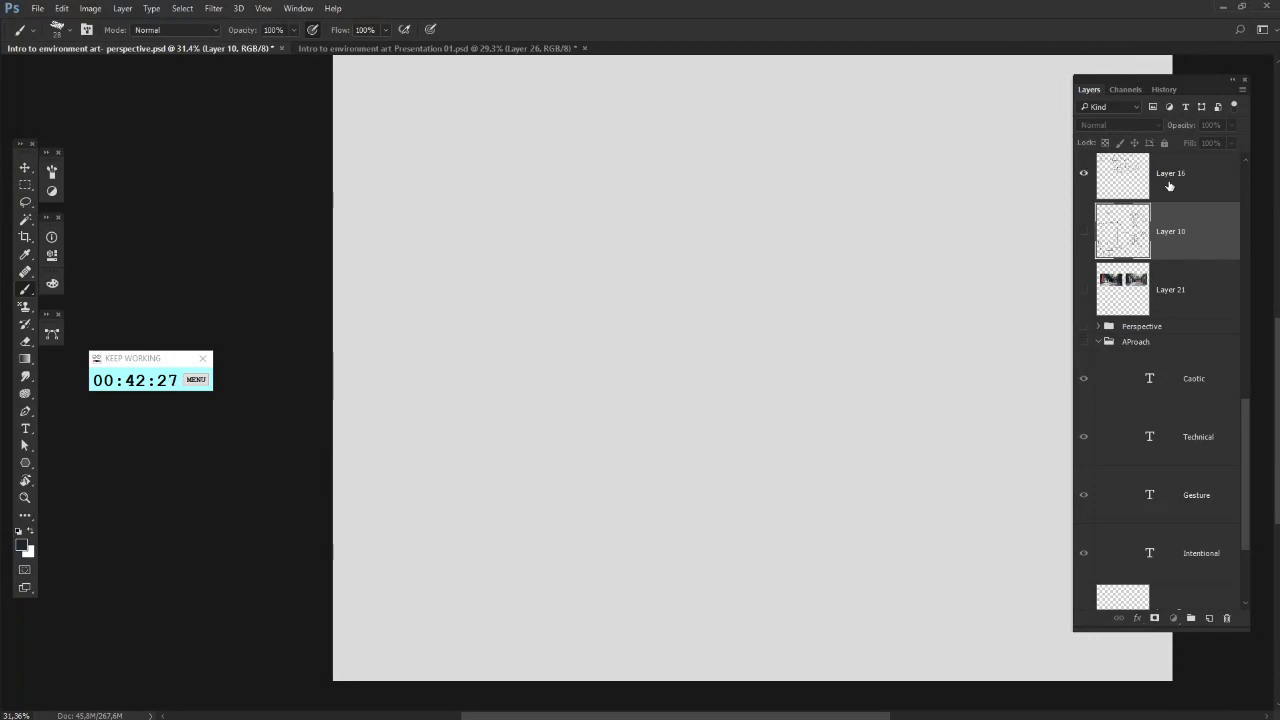
# - Select Layer 16, which holds the basic shape and 3D form sketches
pyautogui.click(1169, 185)
pyautogui.moveTo(763, 252); pyautogui.dragTo(664, 423)
pyautogui.moveTo(470, 354); pyautogui.dragTo(556, 380)
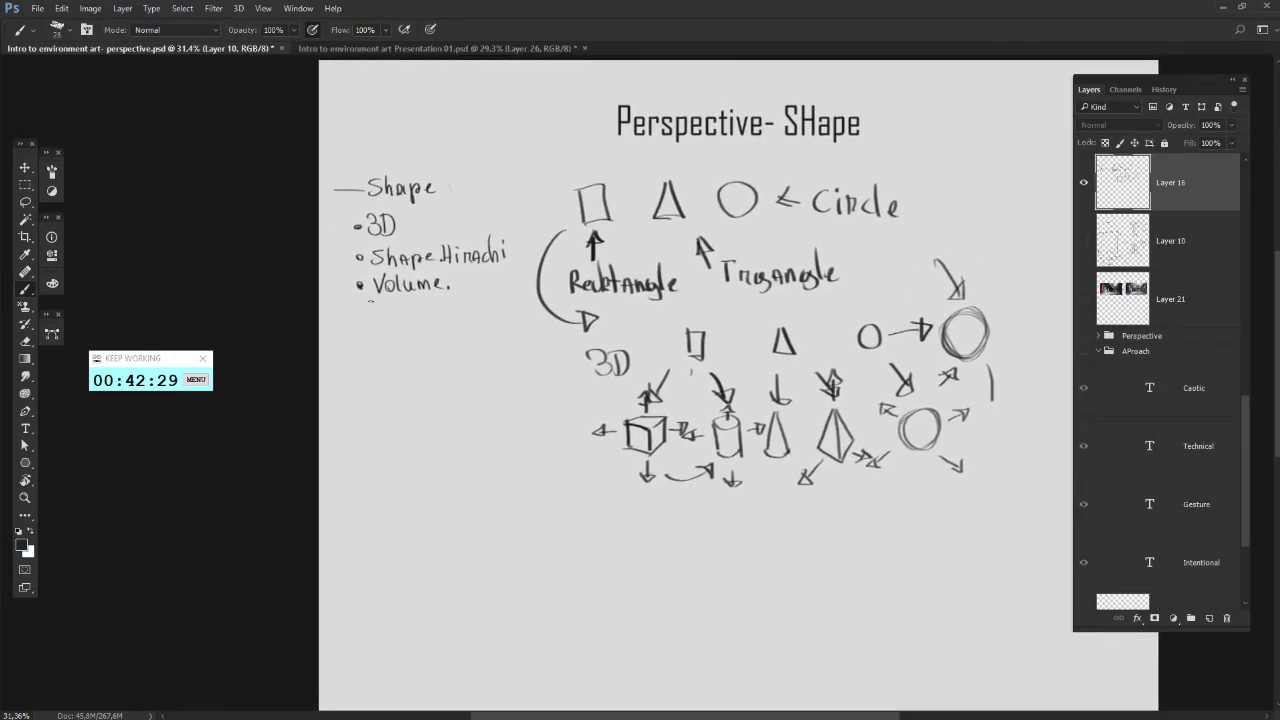
# - Box the Shape Hirachi heading and draw an upward arrow pointing at it, undoing each mark
pyautogui.moveTo(448, 272); pyautogui.dragTo(440, 308)
pyautogui.hotkey('ctrl', 'z')
pyautogui.hotkey('ctrl', 'z')
pyautogui.hotkey('ctrl', 'z')
pyautogui.moveTo(362, 250)
pyautogui.mouseDown()
pyautogui.moveTo(522, 262)
pyautogui.moveTo(362, 242)
pyautogui.mouseUp()
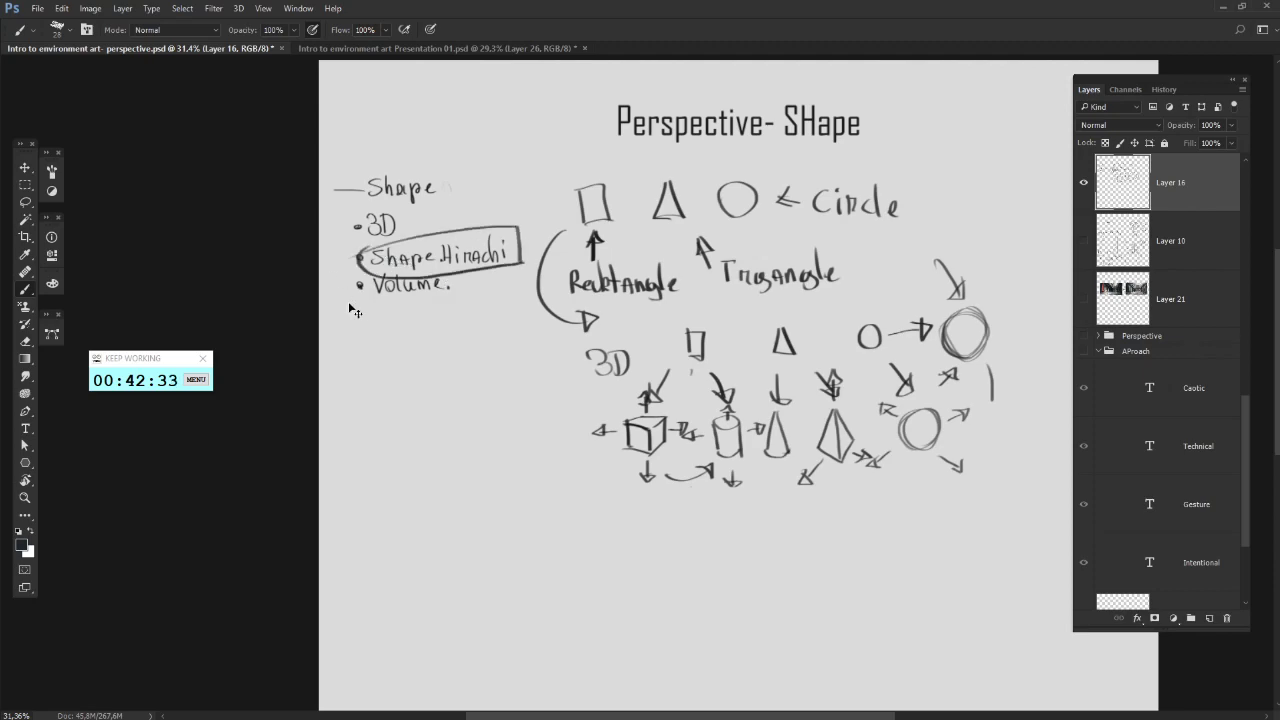
pyautogui.hotkey('ctrl', 'z')
pyautogui.moveTo(488, 286)
pyautogui.mouseDown()
pyautogui.moveTo(488, 338)
pyautogui.moveTo(484, 268)
pyautogui.mouseUp()
pyautogui.moveTo(484, 268); pyautogui.dragTo(470, 295)
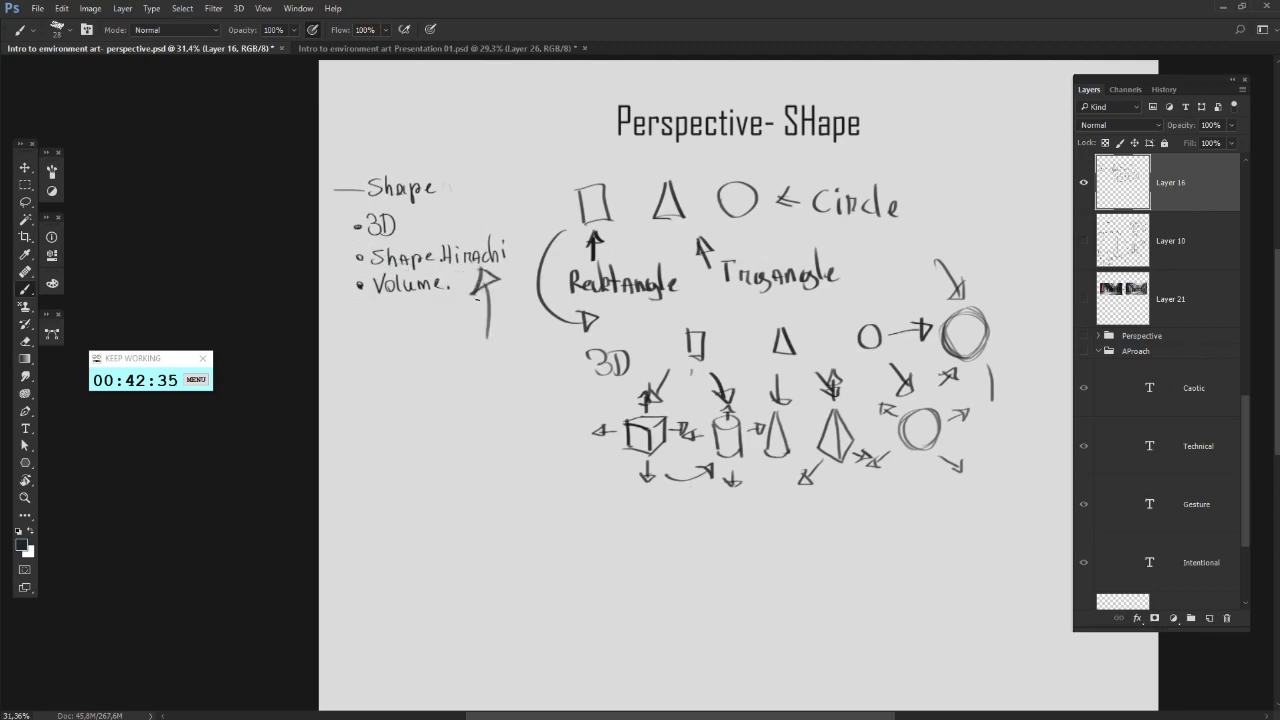
pyautogui.hotkey('ctrl', 'z')
pyautogui.hotkey('ctrl', 'z')
pyautogui.hotkey('ctrl', 'z')
# - Draw an arrow pointing right beside the 3D heading in the notes list, undoing the stray marks around it
pyautogui.moveTo(372, 242)
pyautogui.mouseDown()
pyautogui.moveTo(495, 221)
pyautogui.moveTo(474, 236)
pyautogui.mouseUp()
pyautogui.hotkey('ctrl', 'z')
pyautogui.moveTo(490, 293)
pyautogui.mouseDown()
pyautogui.moveTo(467, 321)
pyautogui.moveTo(512, 372)
pyautogui.moveTo(509, 389)
pyautogui.mouseUp()
pyautogui.hotkey('ctrl', 'z')
pyautogui.hotkey('ctrl', 'z')
pyautogui.moveTo(587, 343); pyautogui.dragTo(625, 259)
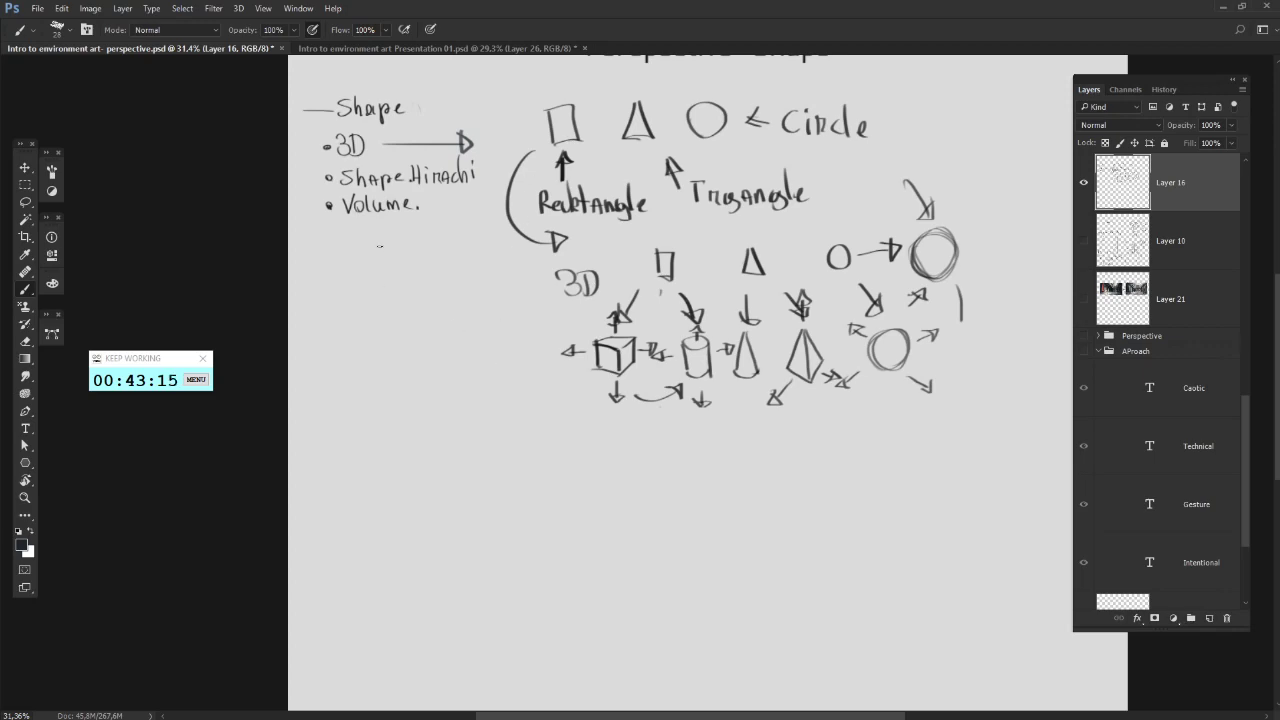
# - Draw a row of arrows beneath the sketched 3D forms, from the cube across to the sphere
pyautogui.moveTo(460, 411)
pyautogui.mouseDown()
pyautogui.moveTo(522, 410)
pyautogui.moveTo(507, 399)
pyautogui.moveTo(533, 416)
pyautogui.mouseUp()
pyautogui.moveTo(533, 417)
pyautogui.mouseDown()
pyautogui.moveTo(501, 421)
pyautogui.moveTo(590, 405)
pyautogui.moveTo(595, 425)
pyautogui.moveTo(591, 411)
pyautogui.mouseUp()
pyautogui.moveTo(669, 478)
pyautogui.mouseDown()
pyautogui.moveTo(689, 430)
pyautogui.moveTo(703, 447)
pyautogui.mouseUp()
pyautogui.moveTo(679, 447)
pyautogui.mouseDown()
pyautogui.moveTo(743, 470)
pyautogui.moveTo(748, 417)
pyautogui.mouseUp()
pyautogui.moveTo(748, 417)
pyautogui.mouseDown()
pyautogui.moveTo(767, 437)
pyautogui.moveTo(822, 410)
pyautogui.mouseUp()
pyautogui.moveTo(814, 432)
pyautogui.mouseDown()
pyautogui.moveTo(822, 408)
pyautogui.moveTo(835, 432)
pyautogui.mouseUp()
pyautogui.moveTo(918, 440); pyautogui.dragTo(909, 398)
pyautogui.moveTo(902, 414)
pyautogui.mouseDown()
pyautogui.moveTo(909, 397)
pyautogui.moveTo(922, 409)
pyautogui.mouseUp()
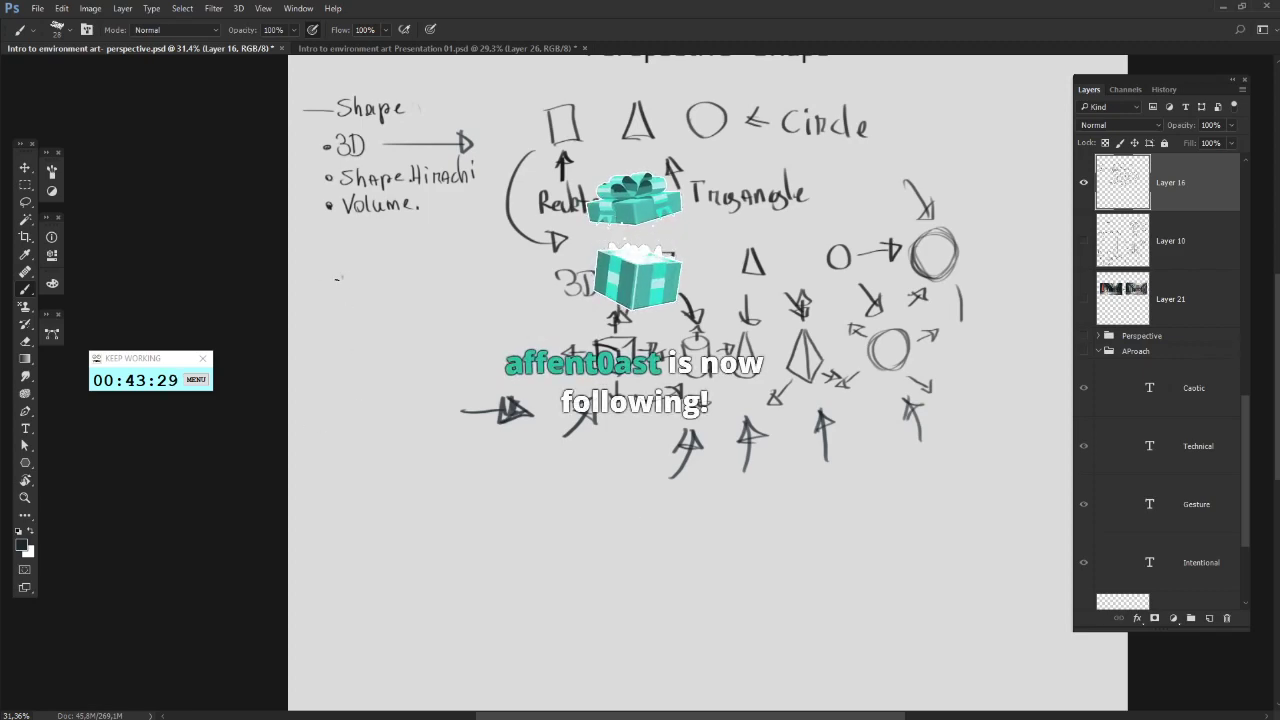
# - Handwrite a dashed note reading "Line Flow" below the list of headings
pyautogui.moveTo(320, 280); pyautogui.dragTo(348, 279)
pyautogui.moveTo(358, 266)
pyautogui.mouseDown()
pyautogui.moveTo(368, 287)
pyautogui.moveTo(410, 286)
pyautogui.mouseUp()
pyautogui.moveTo(413, 279)
pyautogui.mouseDown()
pyautogui.moveTo(425, 284)
pyautogui.moveTo(372, 333)
pyautogui.mouseUp()
pyautogui.moveTo(364, 310)
pyautogui.mouseDown()
pyautogui.moveTo(390, 306)
pyautogui.moveTo(386, 319)
pyautogui.mouseUp()
pyautogui.moveTo(398, 300)
pyautogui.mouseDown()
pyautogui.moveTo(402, 337)
pyautogui.moveTo(449, 320)
pyautogui.mouseUp()
# - Handwrite a second dashed note reading "Line weight" below the Line Flow note
pyautogui.moveTo(345, 370)
pyautogui.mouseDown()
pyautogui.moveTo(388, 372)
pyautogui.moveTo(390, 386)
pyautogui.moveTo(413, 367)
pyautogui.moveTo(428, 380)
pyautogui.moveTo(452, 365)
pyautogui.moveTo(490, 361)
pyautogui.mouseUp()
pyautogui.click(410, 361)
pyautogui.moveTo(495, 367); pyautogui.dragTo(526, 373)
pyautogui.moveTo(538, 360); pyautogui.dragTo(540, 384)
pyautogui.moveTo(546, 334); pyautogui.dragTo(545, 368)
pyautogui.moveTo(546, 356); pyautogui.dragTo(560, 364)
pyautogui.moveTo(556, 342)
pyautogui.mouseDown()
pyautogui.moveTo(576, 339)
pyautogui.moveTo(572, 374)
pyautogui.mouseUp()
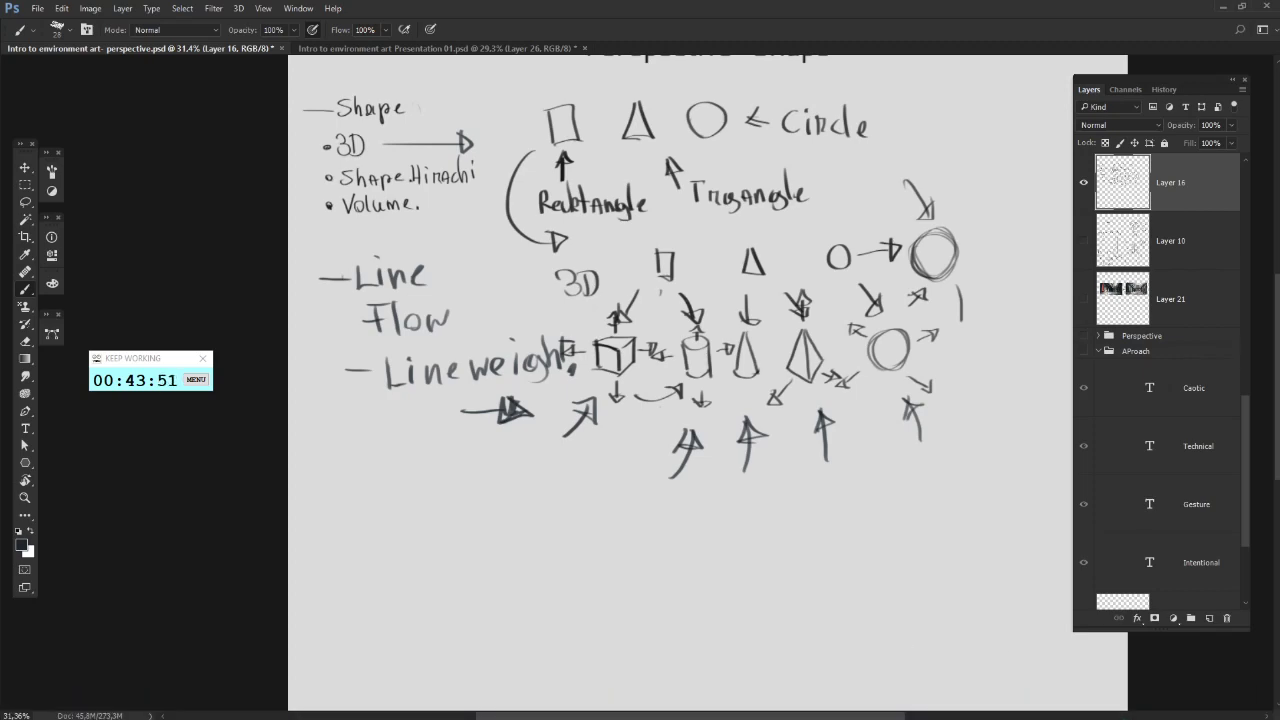
# - Hide Layer 16 with the shape notes and add a new empty layer above it
pyautogui.hotkey('alt', 'Tab')
pyautogui.scroll(-2, 1024, 163)
pyautogui.click(1084, 183)
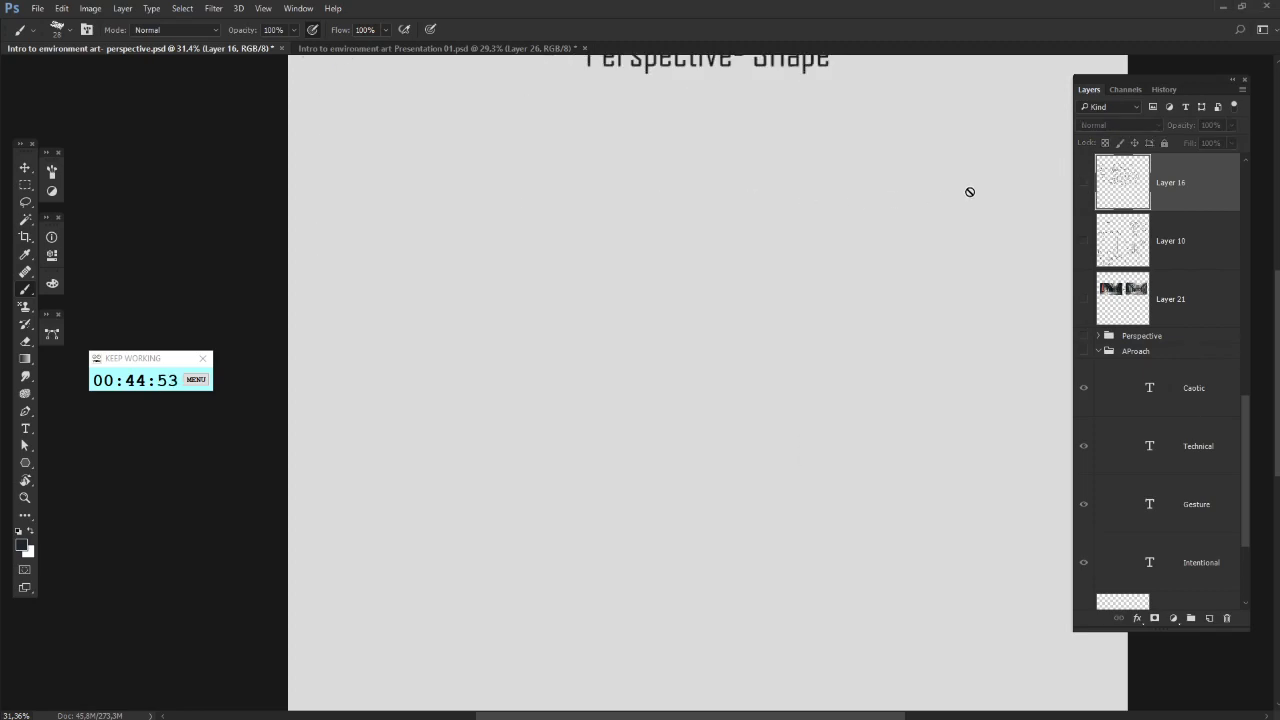
pyautogui.click(1207, 616)
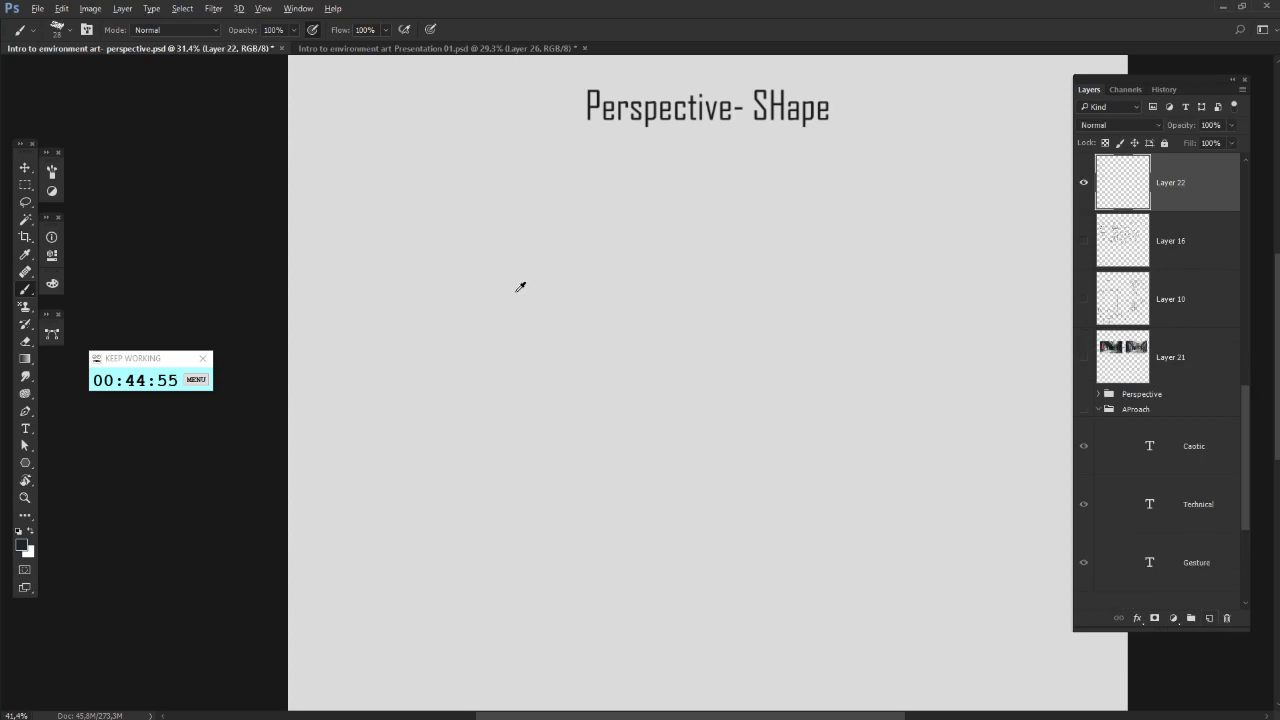
# - Draw a thin horizontal line below and to the left of the Perspective- SHape title, undoing the short end tick
pyautogui.scroll(2, 517, 289)
pyautogui.moveTo(474, 320); pyautogui.dragTo(504, 366)
pyautogui.moveTo(449, 278)
pyautogui.mouseDown()
pyautogui.moveTo(468, 315)
pyautogui.moveTo(458, 258)
pyautogui.mouseUp()
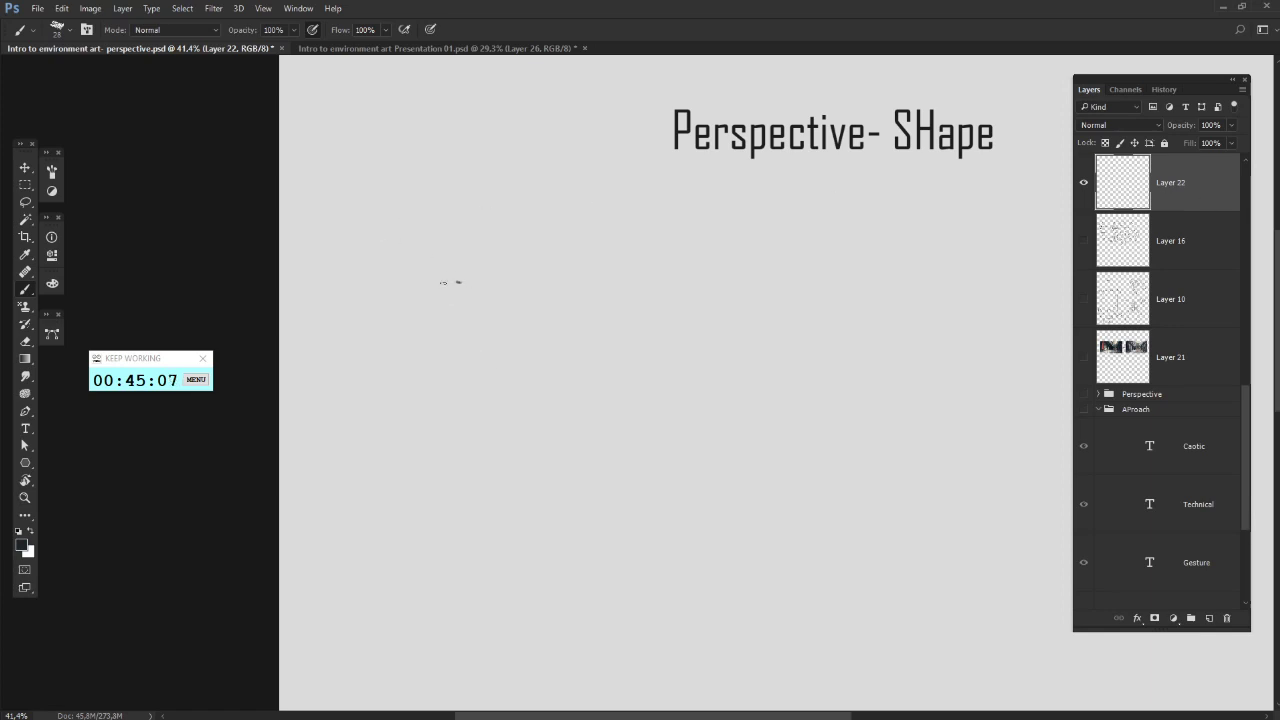
pyautogui.moveTo(425, 257)
pyautogui.mouseDown()
pyautogui.moveTo(403, 237)
pyautogui.moveTo(568, 254)
pyautogui.mouseUp()
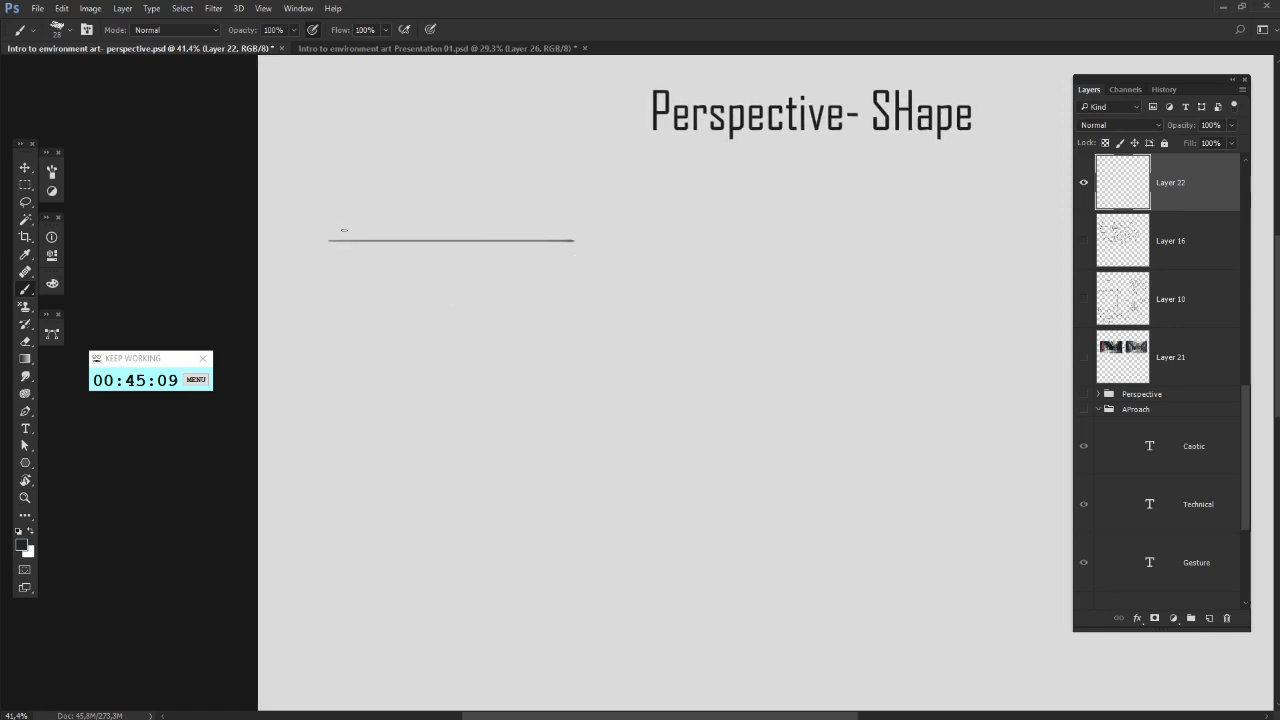
pyautogui.moveTo(329, 234); pyautogui.dragTo(334, 250)
pyautogui.moveTo(446, 280); pyautogui.dragTo(383, 280)
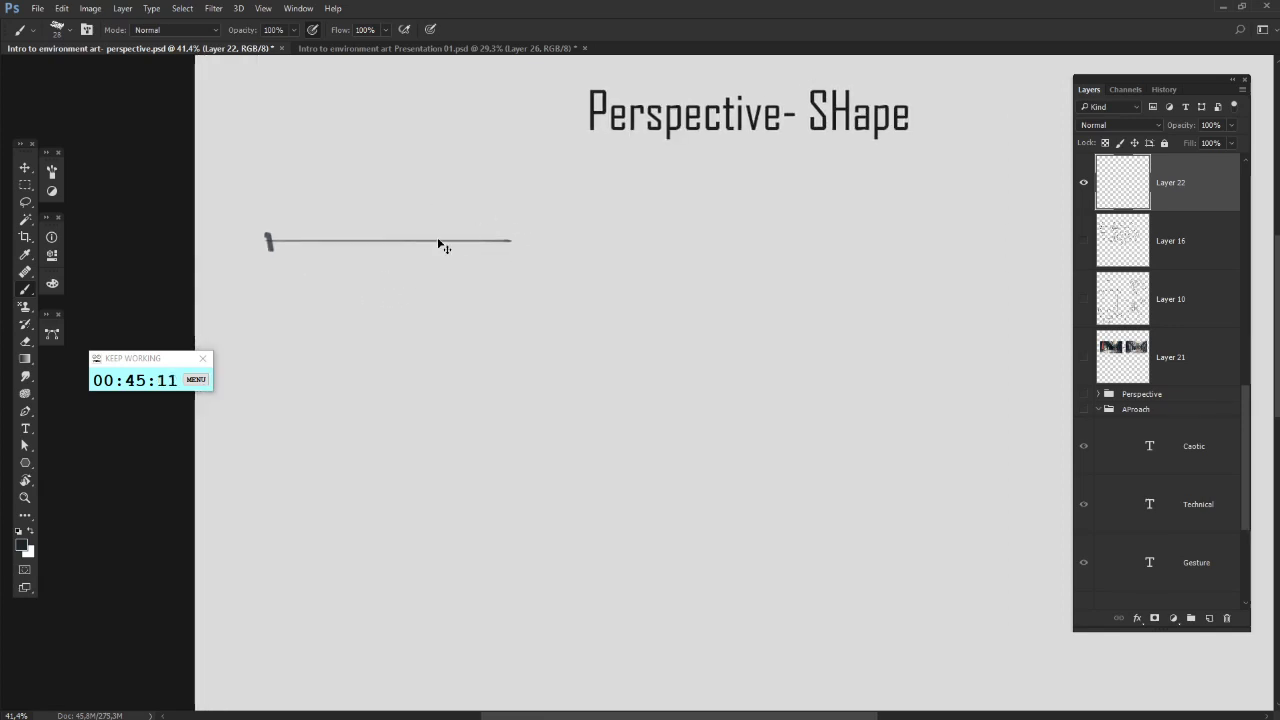
pyautogui.hotkey('ctrl', 'z')
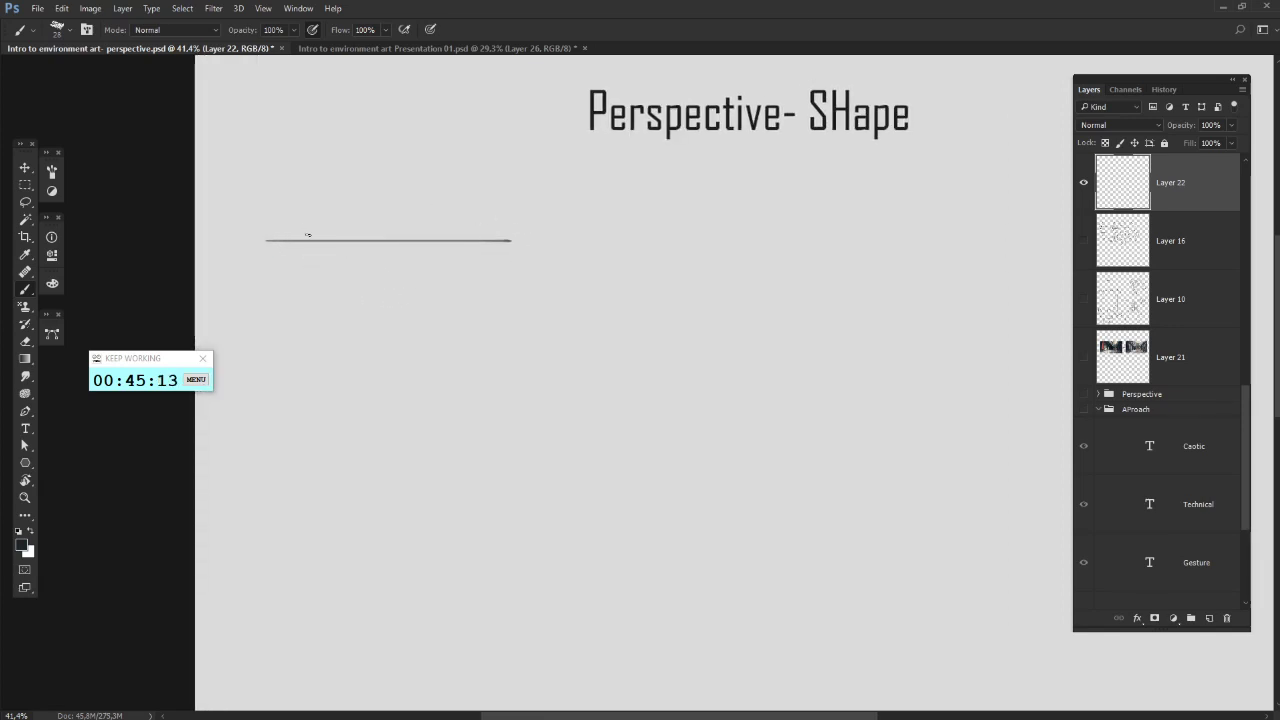
# - Thicken and lengthen the horizontal line with overlapping strokes, undoing the ones that stray
pyautogui.moveTo(263, 239); pyautogui.dragTo(557, 240)
pyautogui.moveTo(258, 238); pyautogui.dragTo(556, 247)
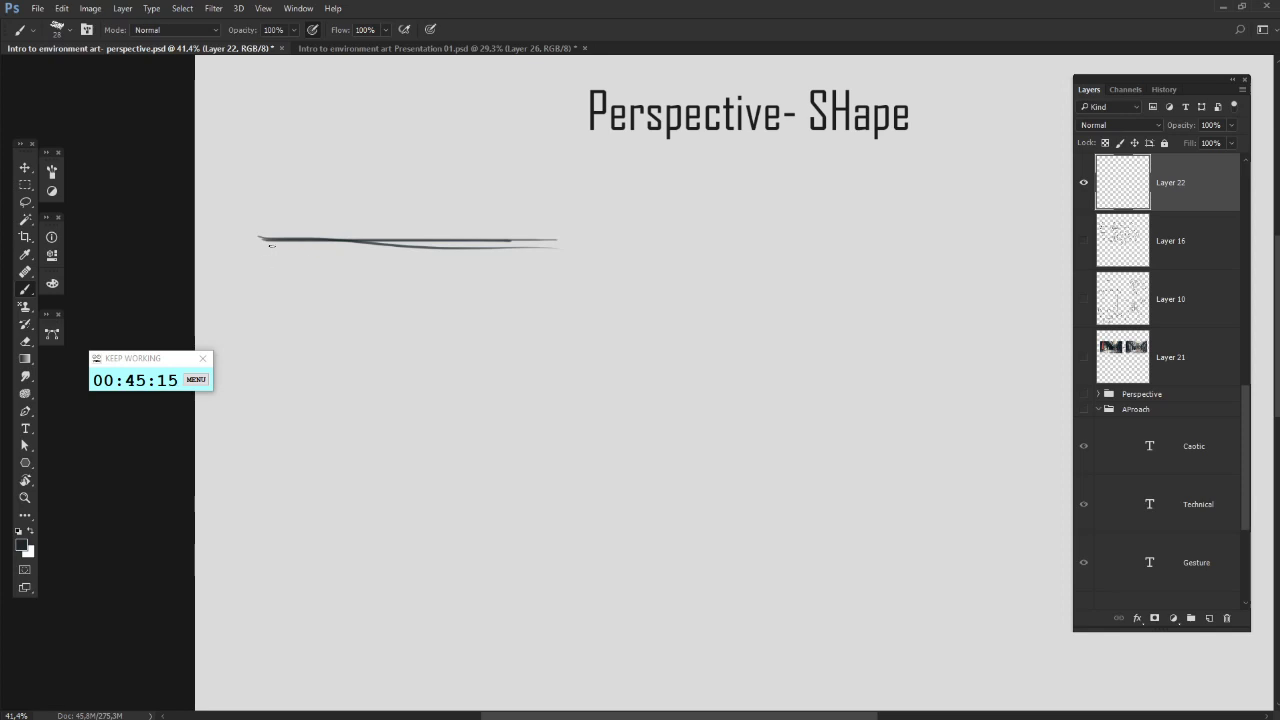
pyautogui.hotkey('ctrl', 'z')
pyautogui.moveTo(258, 238); pyautogui.dragTo(495, 249)
pyautogui.hotkey('ctrl', 'z')
pyautogui.moveTo(262, 246)
pyautogui.mouseDown()
pyautogui.moveTo(553, 250)
pyautogui.moveTo(260, 242)
pyautogui.moveTo(549, 240)
pyautogui.mouseUp()
pyautogui.hotkey('ctrl', 'z')
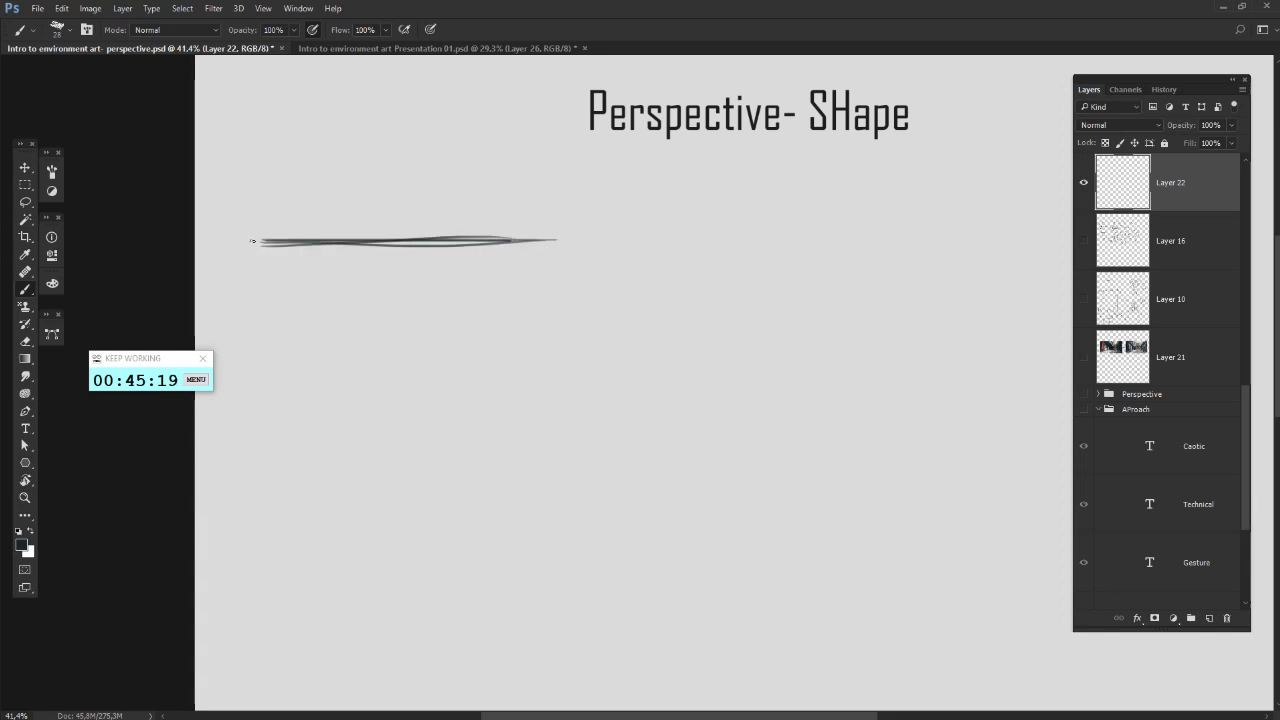
pyautogui.moveTo(252, 241); pyautogui.dragTo(556, 240)
# - Draw a long vertical line down from the left end of the horizontal line, built up from overlapping strokes
pyautogui.moveTo(261, 240); pyautogui.dragTo(267, 674)
pyautogui.moveTo(265, 506); pyautogui.dragTo(267, 682)
pyautogui.moveTo(261, 518); pyautogui.dragTo(264, 689)
pyautogui.moveTo(260, 244); pyautogui.dragTo(257, 657)
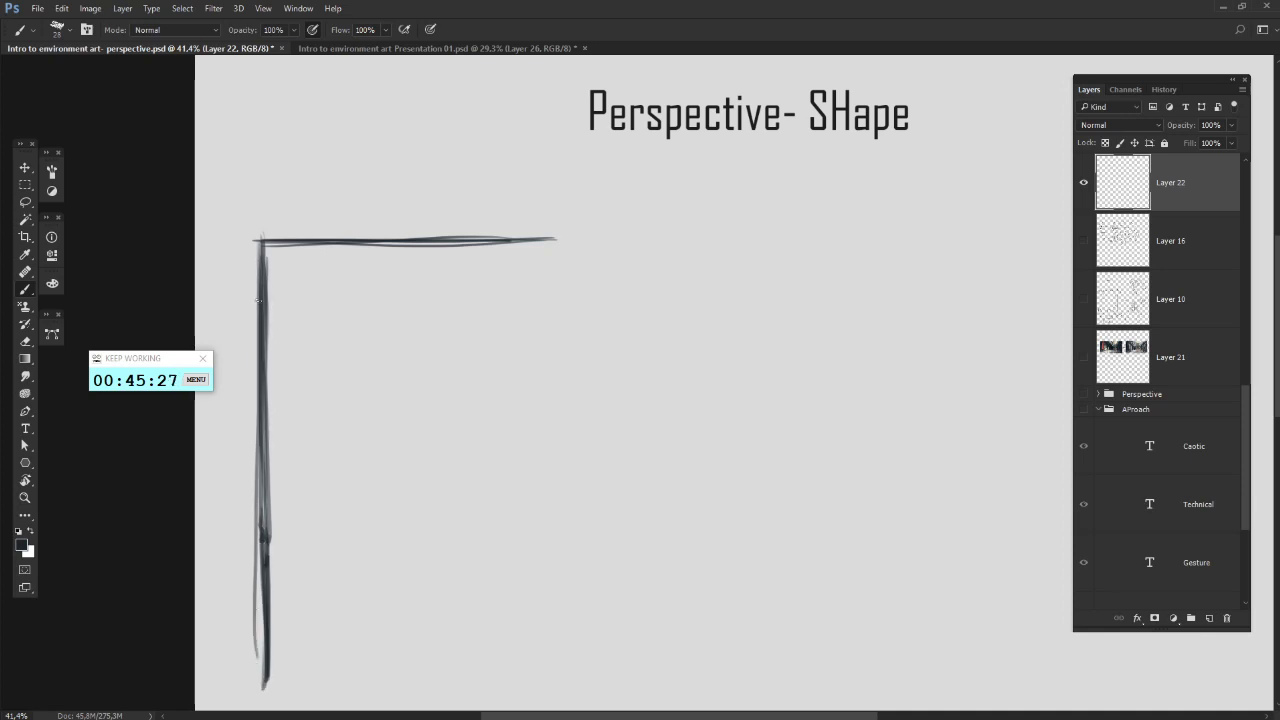
pyautogui.moveTo(267, 338); pyautogui.dragTo(268, 648)
pyautogui.moveTo(259, 288); pyautogui.dragTo(262, 662)
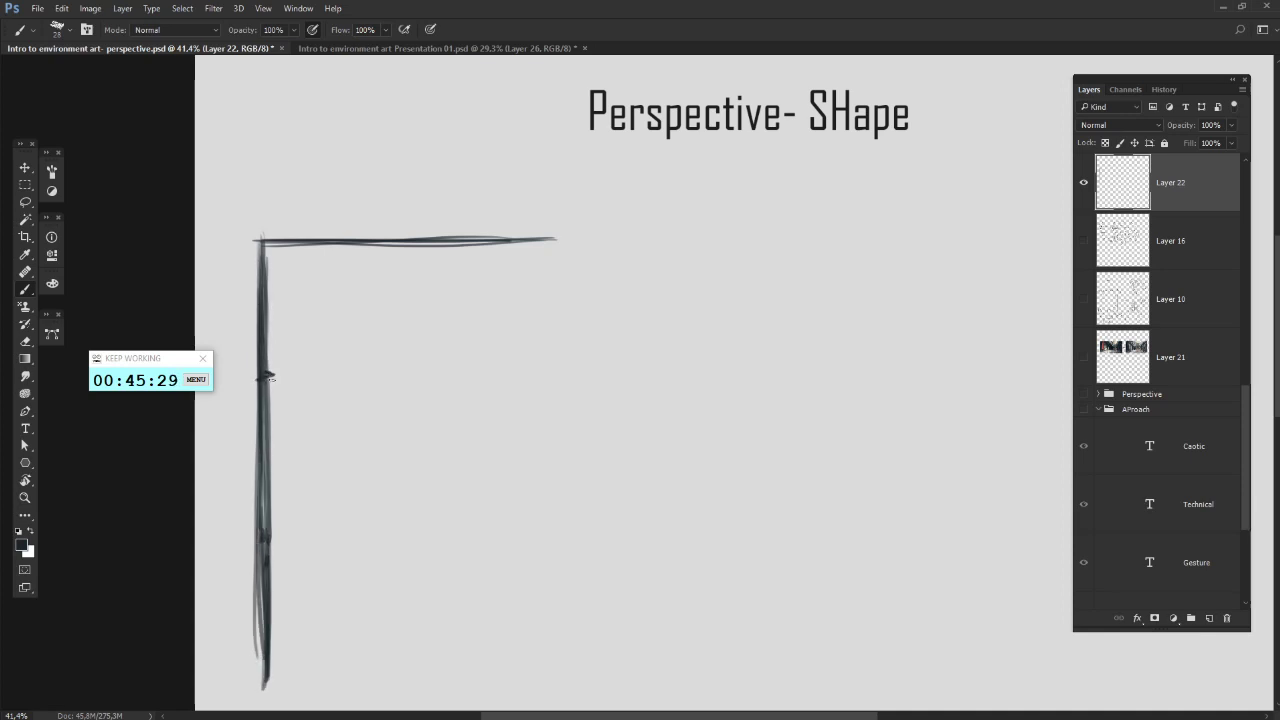
# - Mark three spaced ticks across the vertical line, undoing an extra tick near its lower end
pyautogui.moveTo(270, 380); pyautogui.dragTo(274, 379)
pyautogui.moveTo(258, 475)
pyautogui.mouseDown()
pyautogui.moveTo(271, 481)
pyautogui.moveTo(286, 457)
pyautogui.mouseUp()
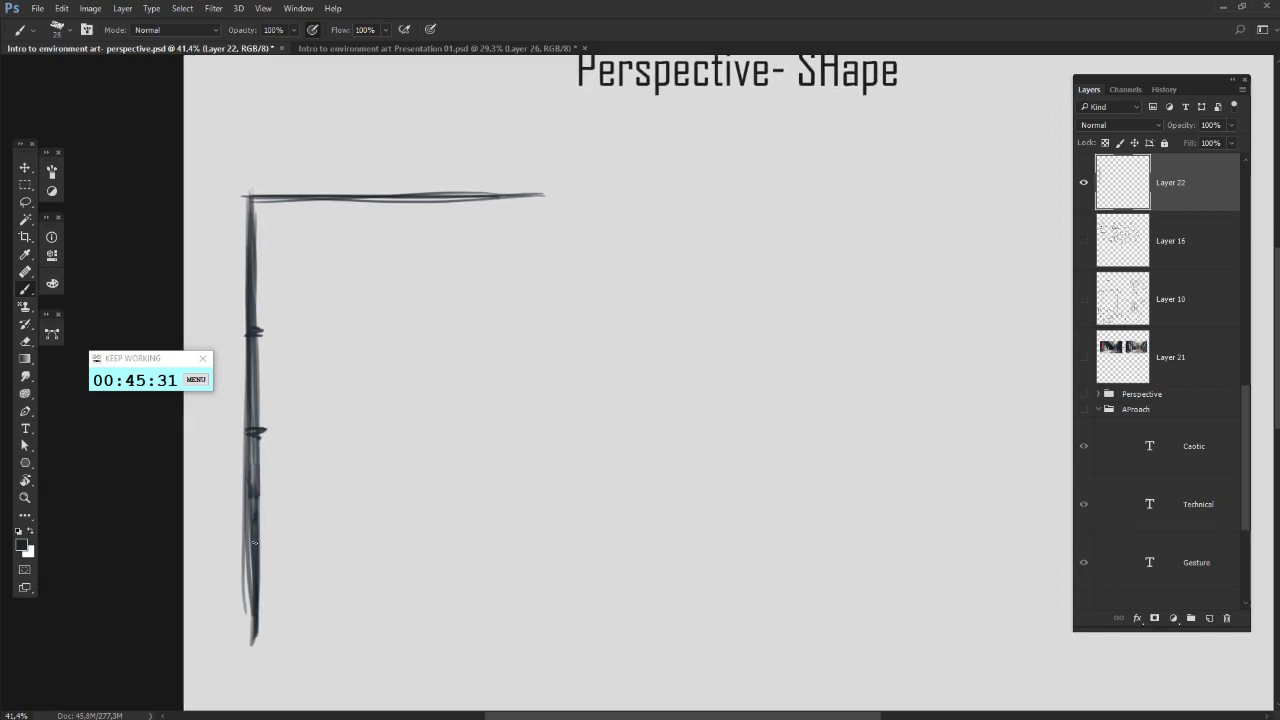
pyautogui.moveTo(255, 543); pyautogui.dragTo(266, 553)
pyautogui.moveTo(264, 432); pyautogui.dragTo(238, 433)
pyautogui.moveTo(272, 540); pyautogui.dragTo(238, 542)
pyautogui.moveTo(242, 629); pyautogui.dragTo(270, 631)
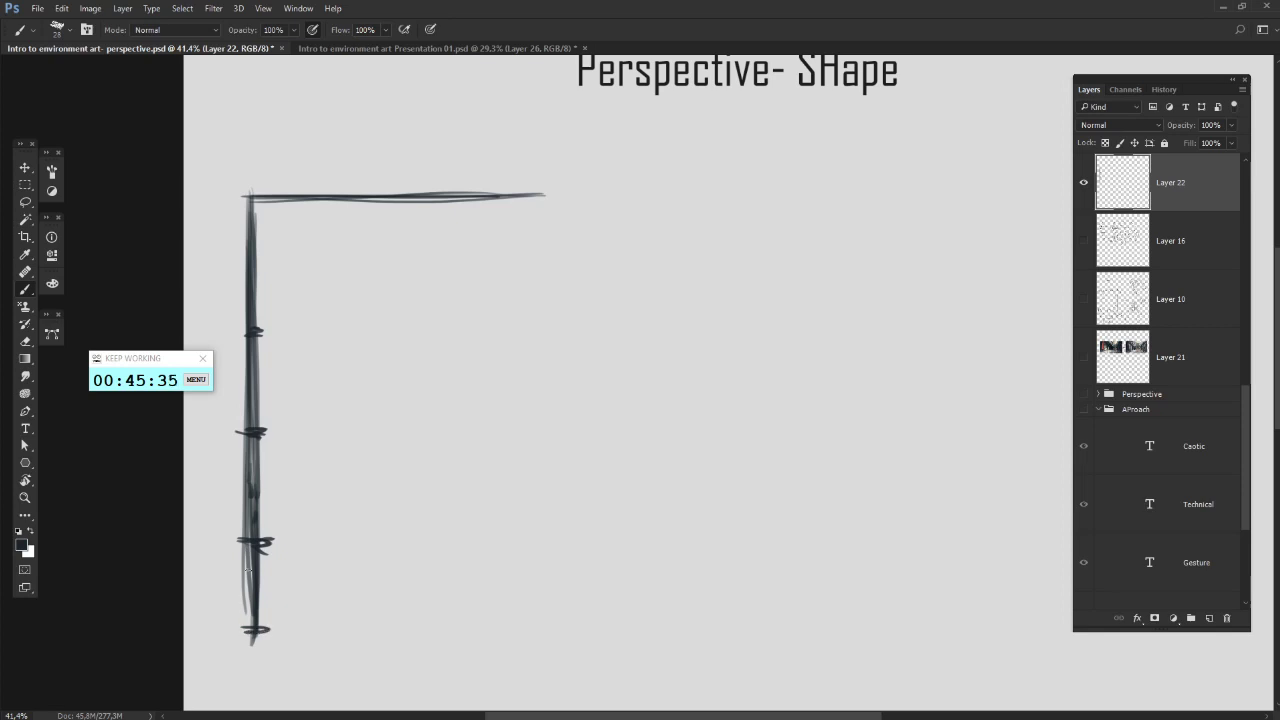
pyautogui.hotkey('ctrl', 'z')
# - Try several horizontal strokes starting from the uppermost tick on the vertical line, undoing each one
pyautogui.moveTo(306, 358)
pyautogui.mouseDown()
pyautogui.moveTo(386, 385)
pyautogui.moveTo(743, 357)
pyautogui.mouseUp()
pyautogui.hotkey('ctrl', 'z')
pyautogui.moveTo(322, 360); pyautogui.dragTo(496, 361)
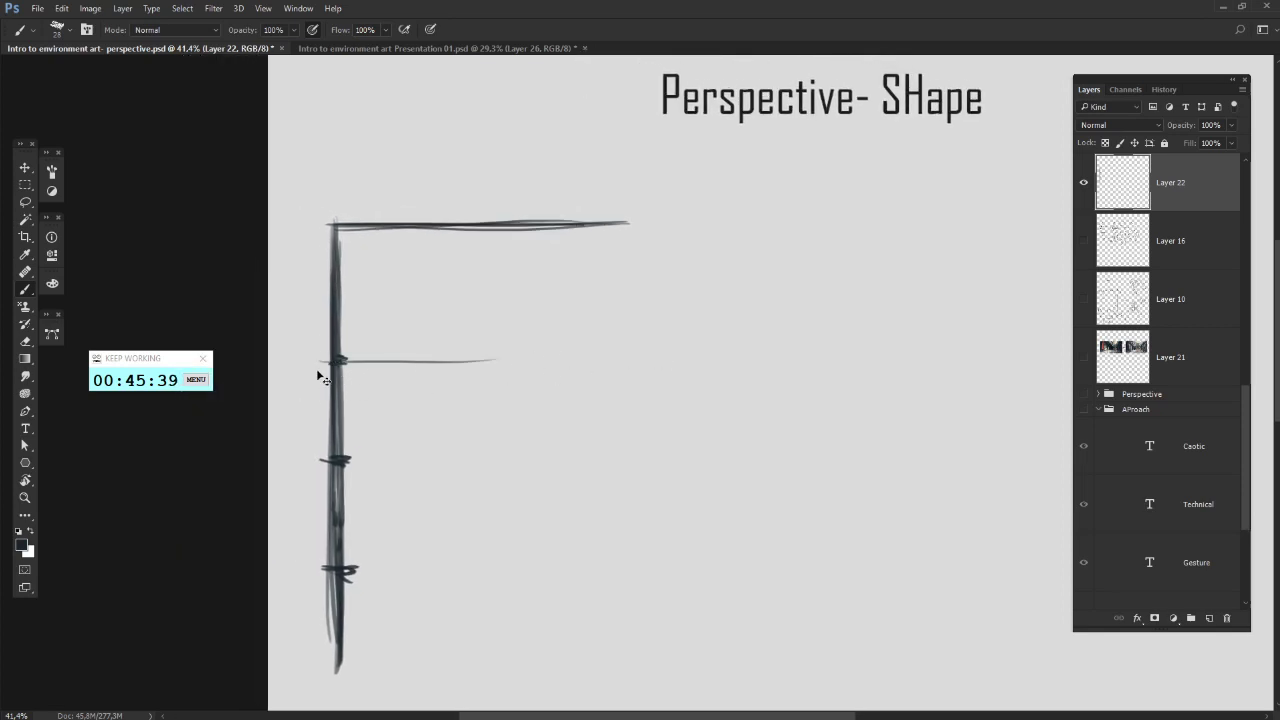
pyautogui.hotkey('ctrl', 'z')
pyautogui.moveTo(330, 359); pyautogui.dragTo(570, 361)
pyautogui.hotkey('ctrl', 'z')
pyautogui.moveTo(341, 358); pyautogui.dragTo(563, 361)
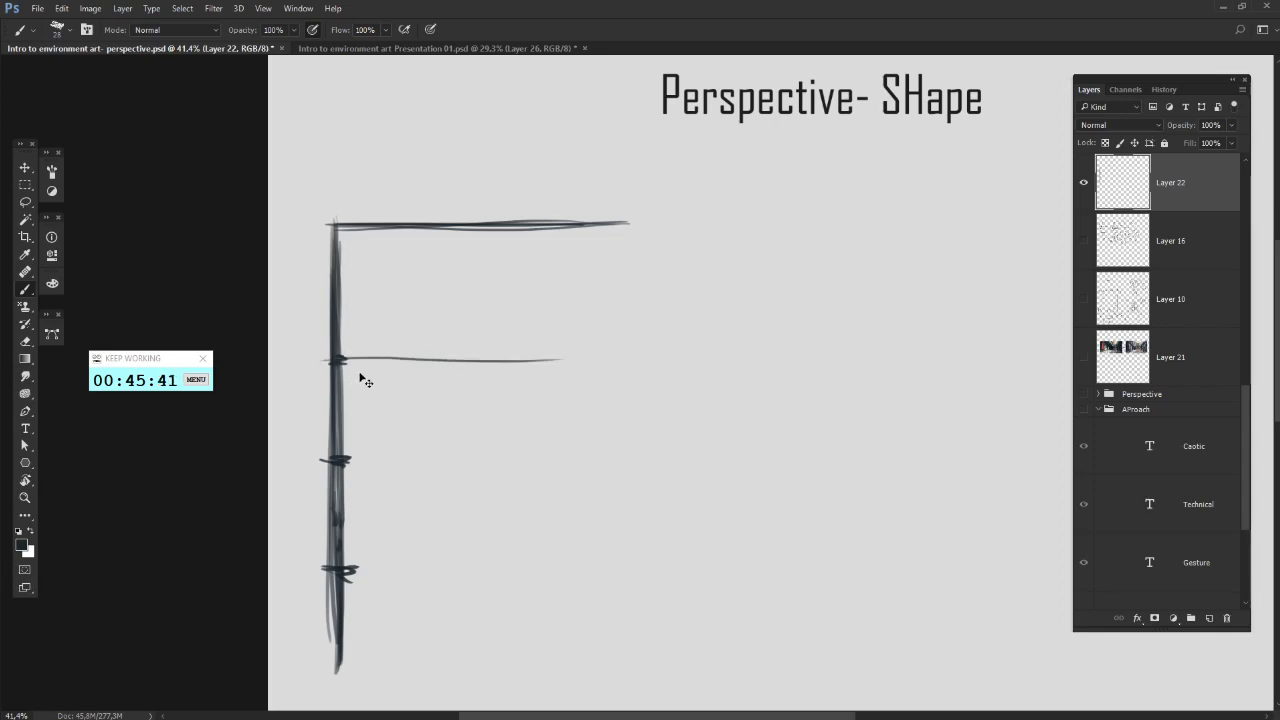
pyautogui.hotkey('ctrl', 'z')
pyautogui.moveTo(344, 362); pyautogui.dragTo(536, 363)
pyautogui.hotkey('ctrl', 'z')
pyautogui.hotkey('ctrl', 'z')
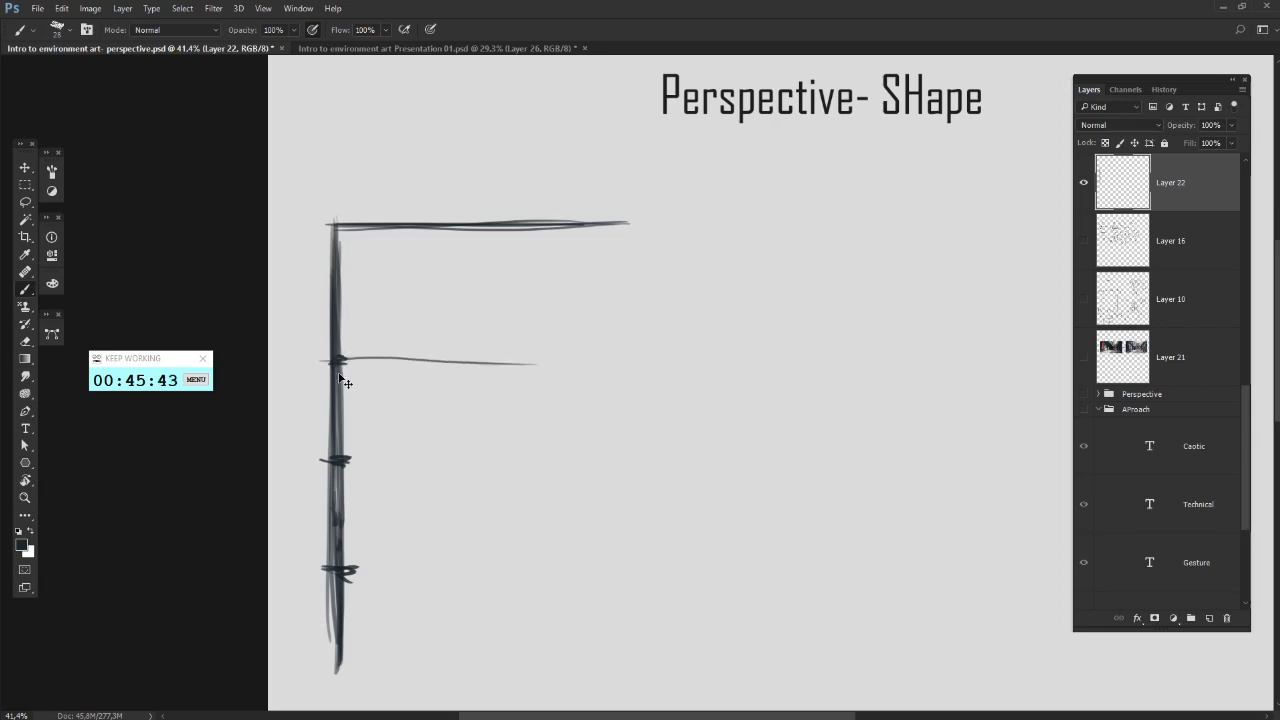
pyautogui.hotkey('ctrl', 'z')
pyautogui.hotkey('ctrl', 'z')
pyautogui.press('z')
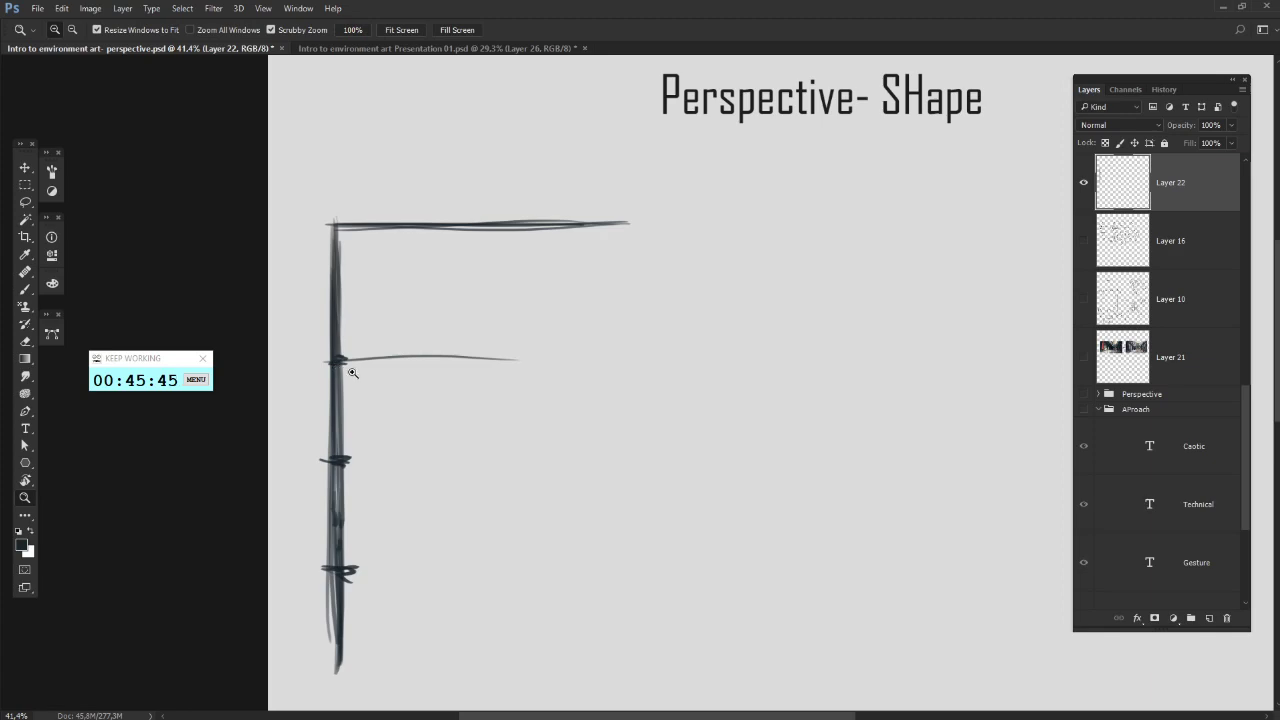
pyautogui.press('b')
pyautogui.hotkey('ctrl', 'z')
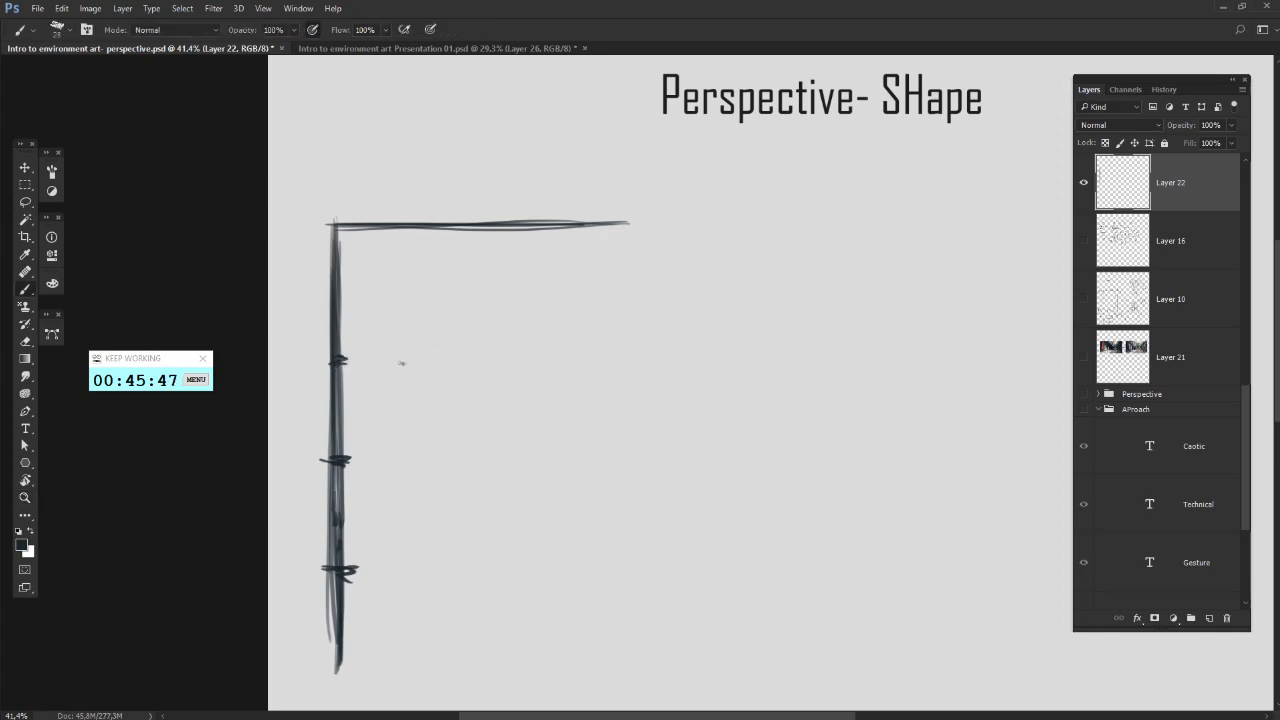
# - Draw a thin horizontal line from the uppermost tick across to the right, redrawing the strokes that stray
pyautogui.moveTo(342, 362)
pyautogui.mouseDown()
pyautogui.moveTo(564, 357)
pyautogui.moveTo(510, 359)
pyautogui.moveTo(530, 361)
pyautogui.mouseUp()
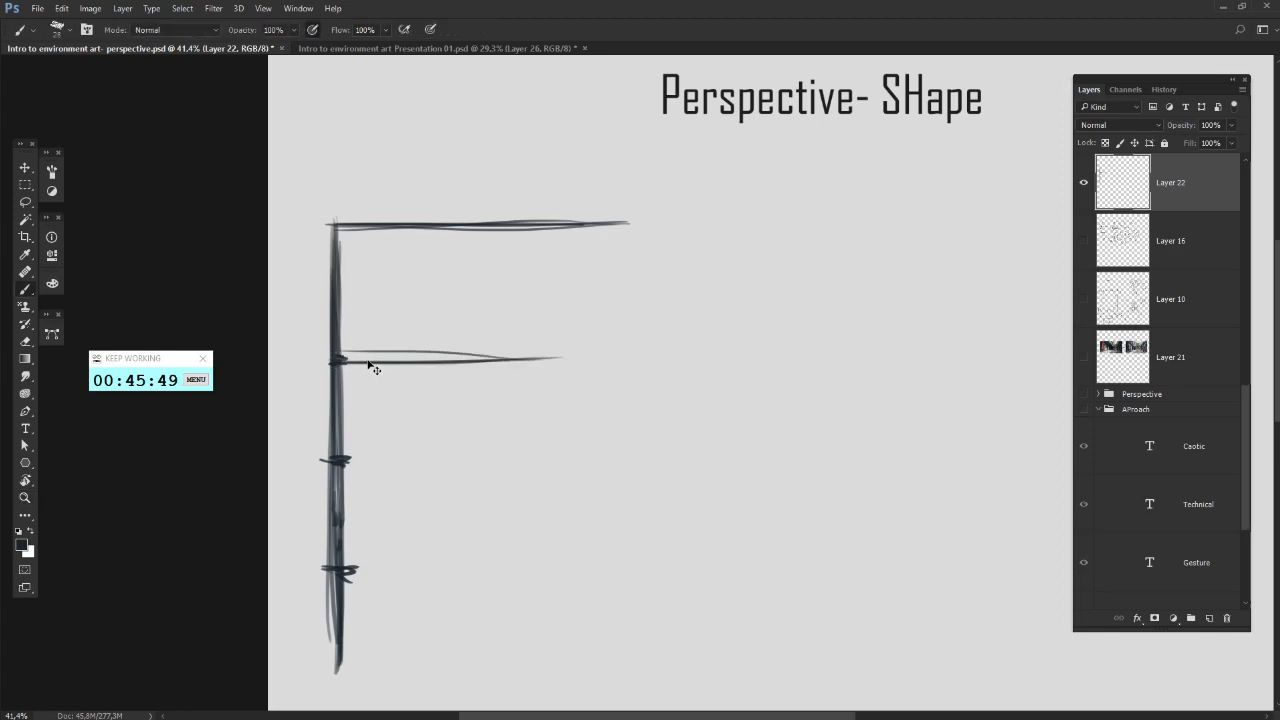
pyautogui.hotkey('ctrl', 'z')
pyautogui.hotkey('ctrl', 'z')
pyautogui.moveTo(345, 361); pyautogui.dragTo(543, 365)
pyautogui.hotkey('ctrl', 'z')
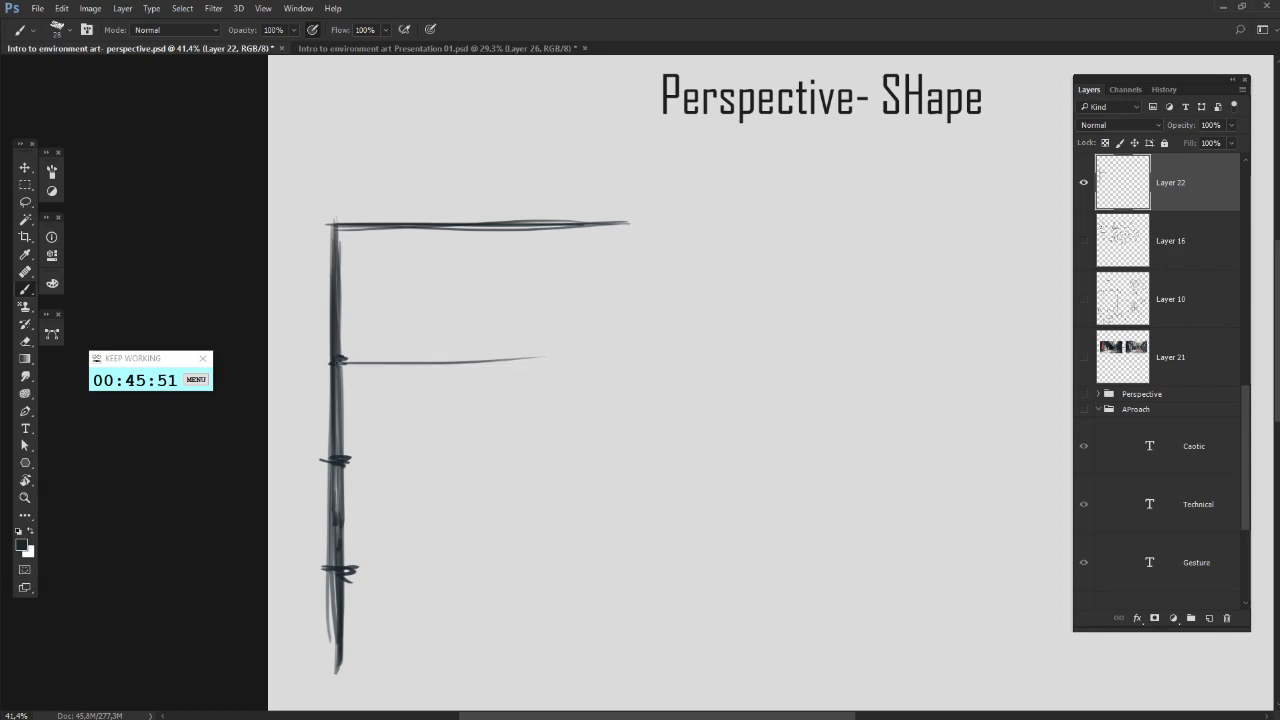
pyautogui.moveTo(344, 361); pyautogui.dragTo(544, 362)
pyautogui.hotkey('ctrl', 'z')
pyautogui.moveTo(344, 361); pyautogui.dragTo(582, 359)
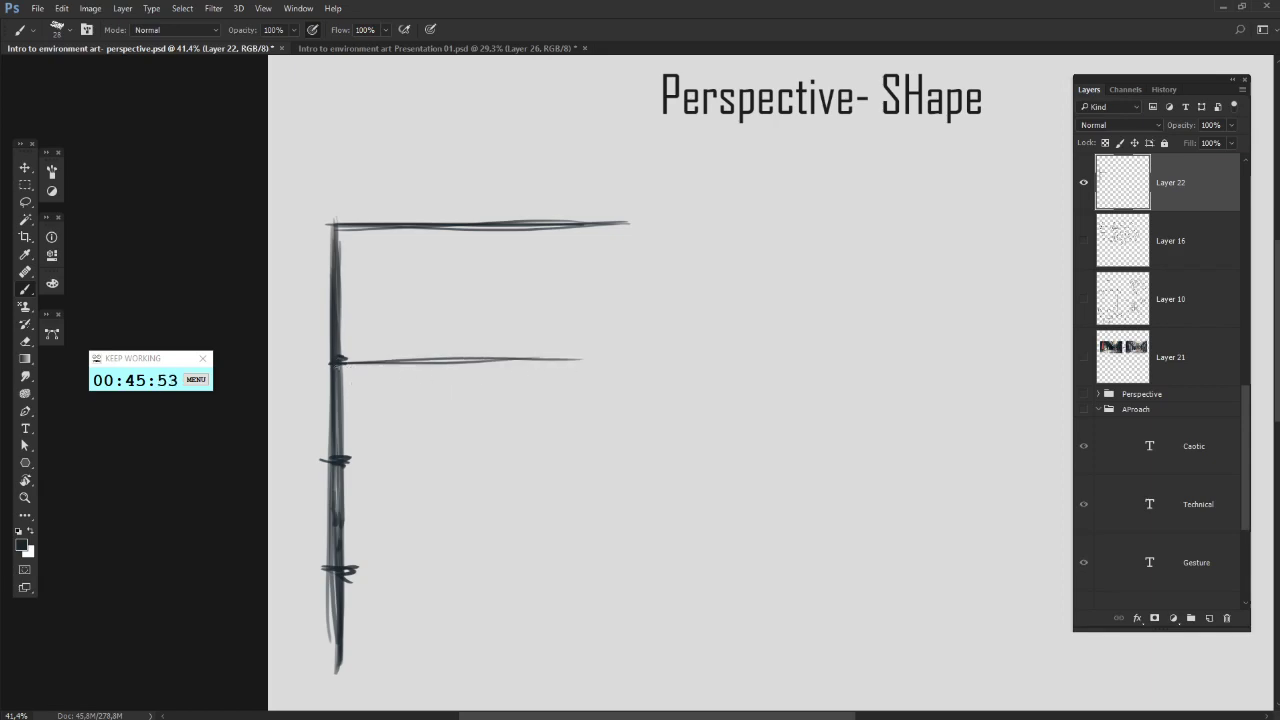
# - Build up the second horizontal line with overlapping strokes until it is about as long as the top one
pyautogui.moveTo(336, 364); pyautogui.dragTo(552, 358)
pyautogui.moveTo(388, 358); pyautogui.dragTo(602, 354)
pyautogui.moveTo(460, 355); pyautogui.dragTo(625, 352)
pyautogui.moveTo(494, 359)
pyautogui.mouseDown()
pyautogui.moveTo(628, 355)
pyautogui.moveTo(519, 358)
pyautogui.mouseUp()
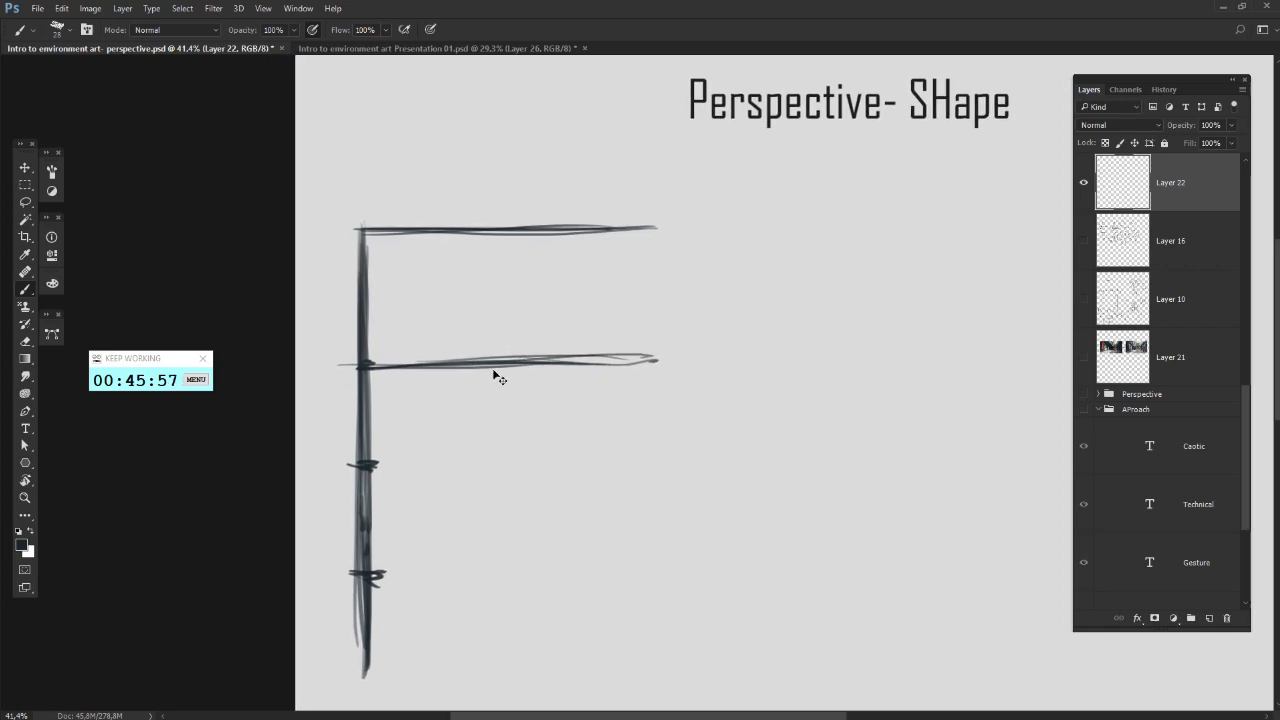
pyautogui.hotkey('ctrl', 'z')
pyautogui.moveTo(374, 362); pyautogui.dragTo(630, 363)
pyautogui.moveTo(482, 364); pyautogui.dragTo(628, 362)
pyautogui.moveTo(520, 362); pyautogui.dragTo(662, 360)
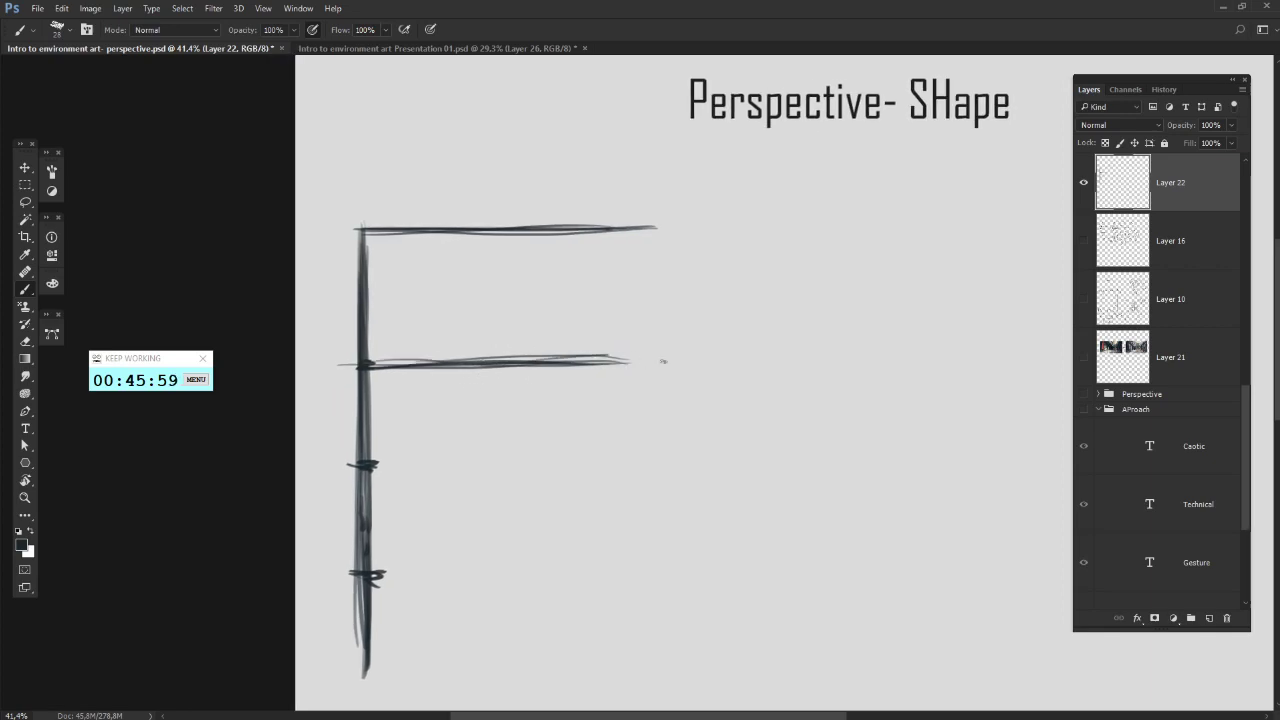
pyautogui.moveTo(368, 367)
pyautogui.mouseDown()
pyautogui.moveTo(686, 373)
pyautogui.moveTo(558, 369)
pyautogui.mouseUp()
# - Sketch an upward-bending curve from the middle tick toward the second horizontal line, using overlapping strokes
pyautogui.moveTo(375, 464); pyautogui.dragTo(497, 374)
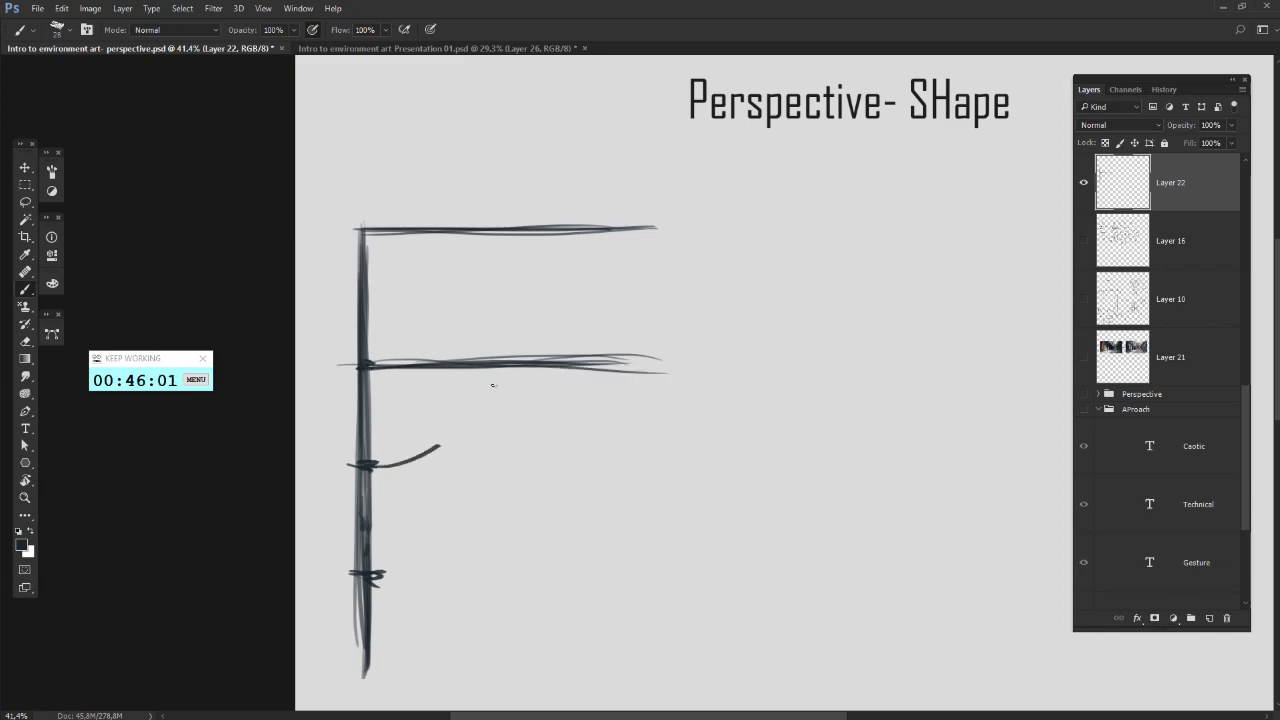
pyautogui.moveTo(376, 464); pyautogui.dragTo(496, 376)
pyautogui.moveTo(376, 465)
pyautogui.mouseDown()
pyautogui.moveTo(505, 380)
pyautogui.moveTo(446, 450)
pyautogui.moveTo(494, 386)
pyautogui.mouseUp()
# - Sketch a thick upward-bending curve from the lowest tick on the vertical line, using repeated overlapping strokes
pyautogui.moveTo(376, 575)
pyautogui.mouseDown()
pyautogui.moveTo(458, 488)
pyautogui.moveTo(406, 565)
pyautogui.moveTo(452, 487)
pyautogui.mouseUp()
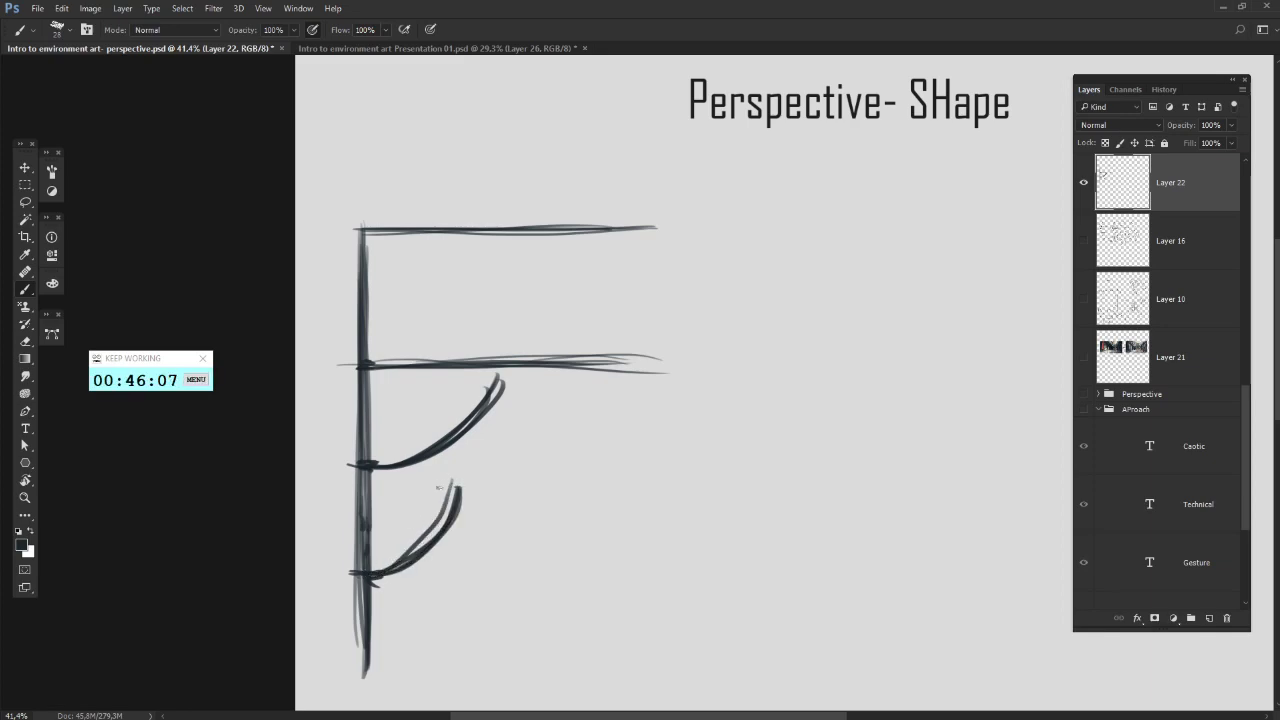
pyautogui.moveTo(386, 573); pyautogui.dragTo(456, 487)
pyautogui.moveTo(425, 561); pyautogui.dragTo(460, 468)
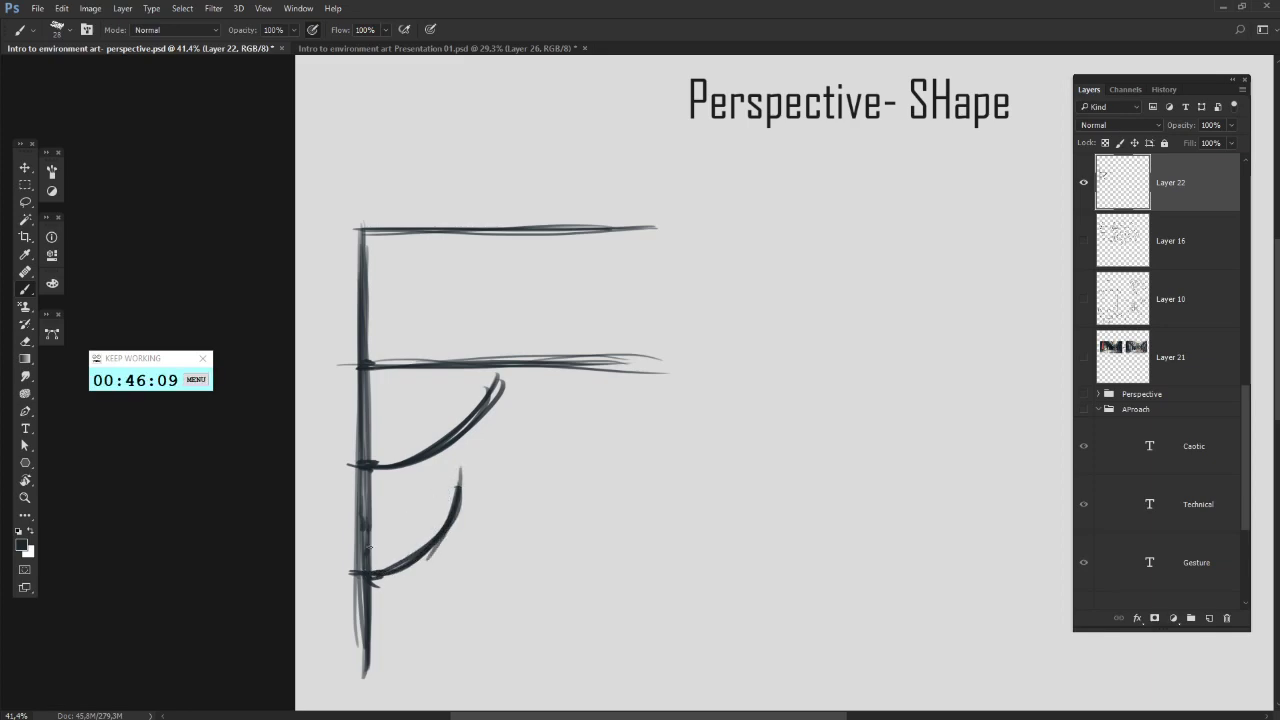
pyautogui.moveTo(374, 574)
pyautogui.mouseDown()
pyautogui.moveTo(412, 562)
pyautogui.moveTo(470, 470)
pyautogui.mouseUp()
pyautogui.hotkey('ctrl', 'z')
pyautogui.moveTo(372, 579)
pyautogui.mouseDown()
pyautogui.moveTo(459, 485)
pyautogui.moveTo(352, 571)
pyautogui.moveTo(363, 580)
pyautogui.moveTo(456, 469)
pyautogui.moveTo(391, 559)
pyautogui.moveTo(361, 574)
pyautogui.moveTo(470, 466)
pyautogui.mouseUp()
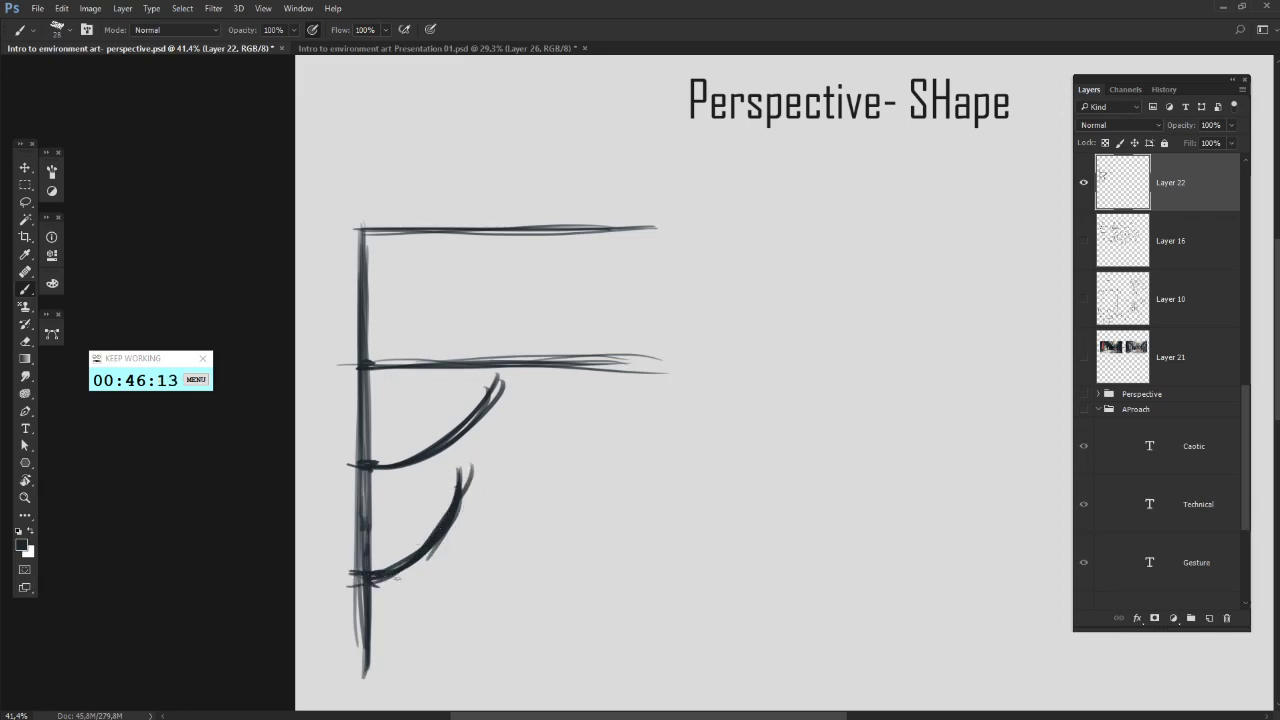
# - Sketch an S-shaped wavy line from near the foot of the vertical line and thicken it with overlapping strokes
pyautogui.moveTo(357, 643); pyautogui.dragTo(458, 592)
pyautogui.hotkey('ctrl', 'z')
pyautogui.moveTo(357, 632)
pyautogui.mouseDown()
pyautogui.moveTo(450, 589)
pyautogui.moveTo(540, 600)
pyautogui.mouseUp()
pyautogui.moveTo(370, 642); pyautogui.dragTo(538, 607)
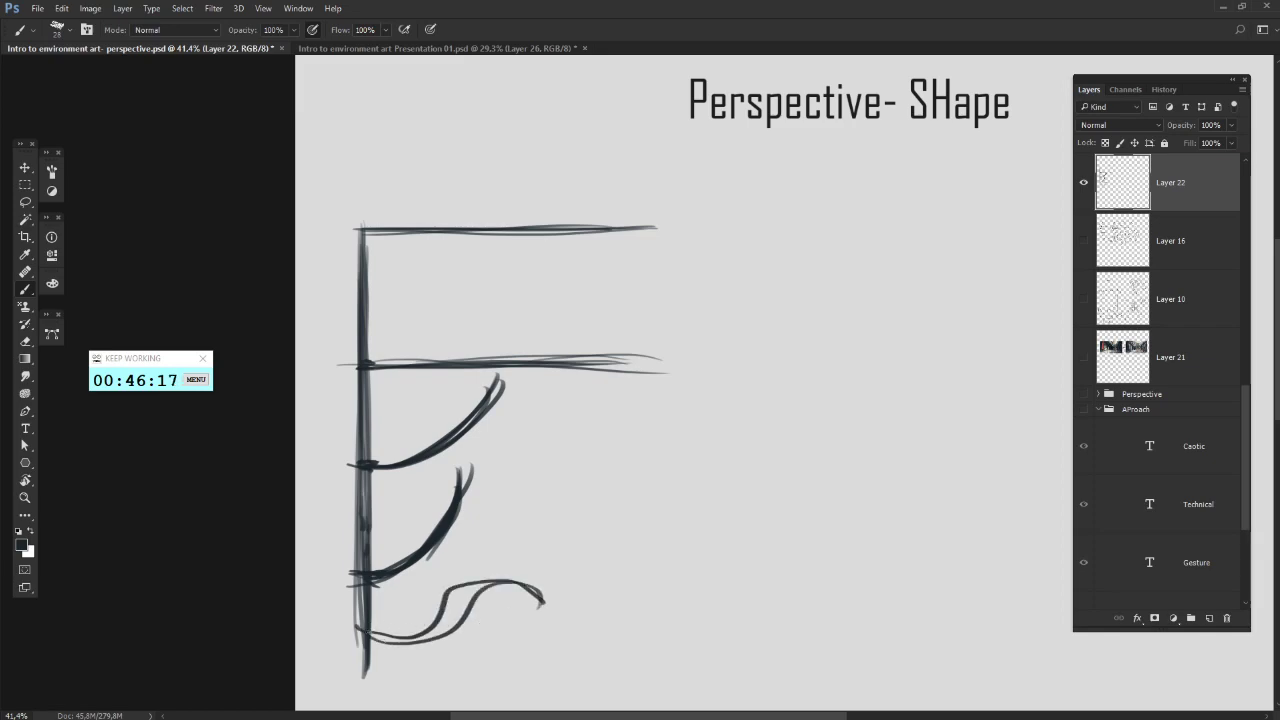
pyautogui.hotkey('ctrl', 'z')
pyautogui.moveTo(370, 634)
pyautogui.mouseDown()
pyautogui.moveTo(462, 597)
pyautogui.moveTo(531, 599)
pyautogui.moveTo(495, 584)
pyautogui.moveTo(531, 602)
pyautogui.mouseUp()
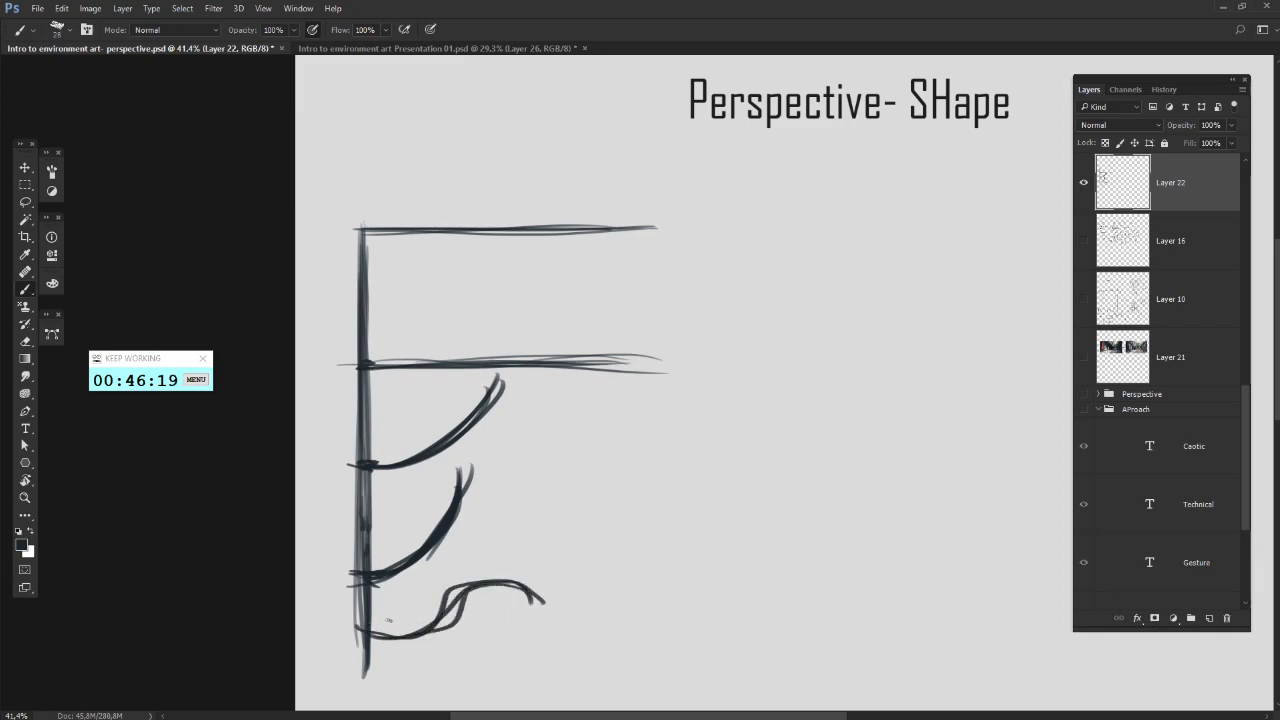
pyautogui.hotkey('ctrl', 'z')
pyautogui.moveTo(355, 634); pyautogui.dragTo(526, 600)
pyautogui.moveTo(365, 638); pyautogui.dragTo(528, 594)
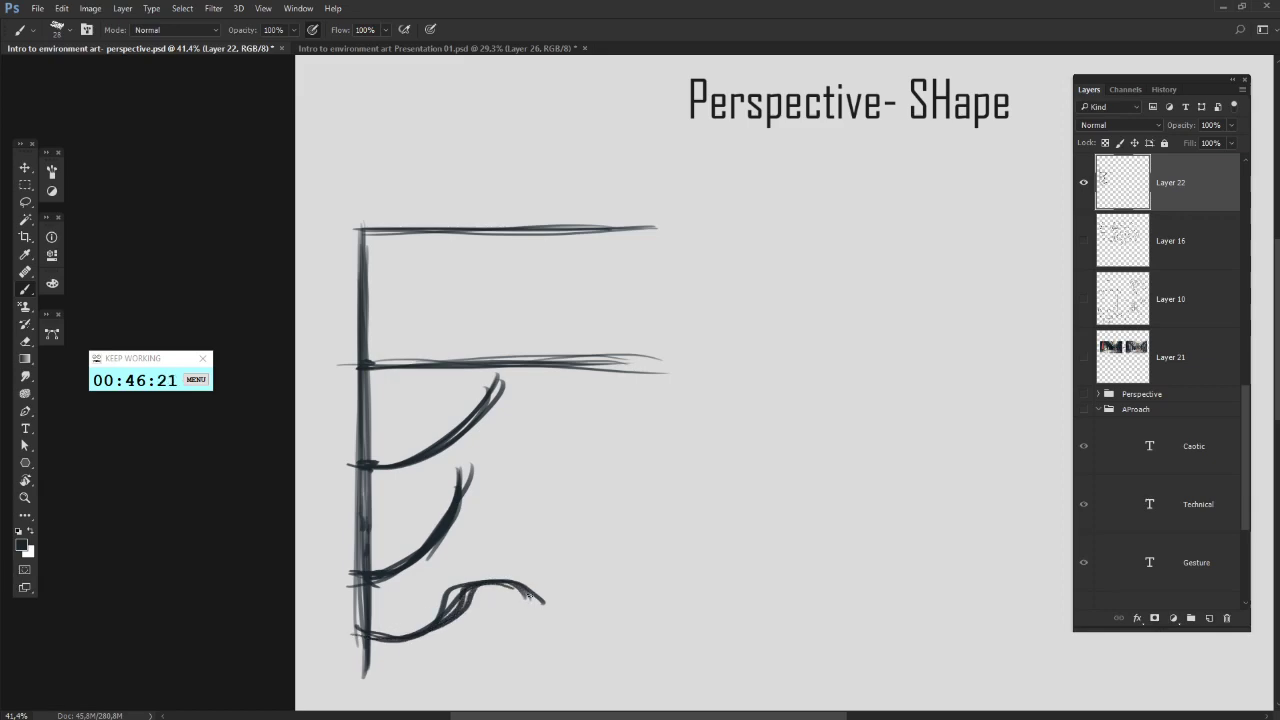
pyautogui.moveTo(352, 634)
pyautogui.mouseDown()
pyautogui.moveTo(540, 588)
pyautogui.moveTo(452, 620)
pyautogui.moveTo(524, 588)
pyautogui.moveTo(486, 602)
pyautogui.moveTo(488, 584)
pyautogui.moveTo(436, 619)
pyautogui.moveTo(528, 600)
pyautogui.moveTo(412, 642)
pyautogui.moveTo(524, 599)
pyautogui.moveTo(468, 600)
pyautogui.moveTo(532, 590)
pyautogui.mouseUp()
pyautogui.moveTo(404, 640)
pyautogui.mouseDown()
pyautogui.moveTo(468, 607)
pyautogui.moveTo(532, 596)
pyautogui.moveTo(535, 583)
pyautogui.mouseUp()
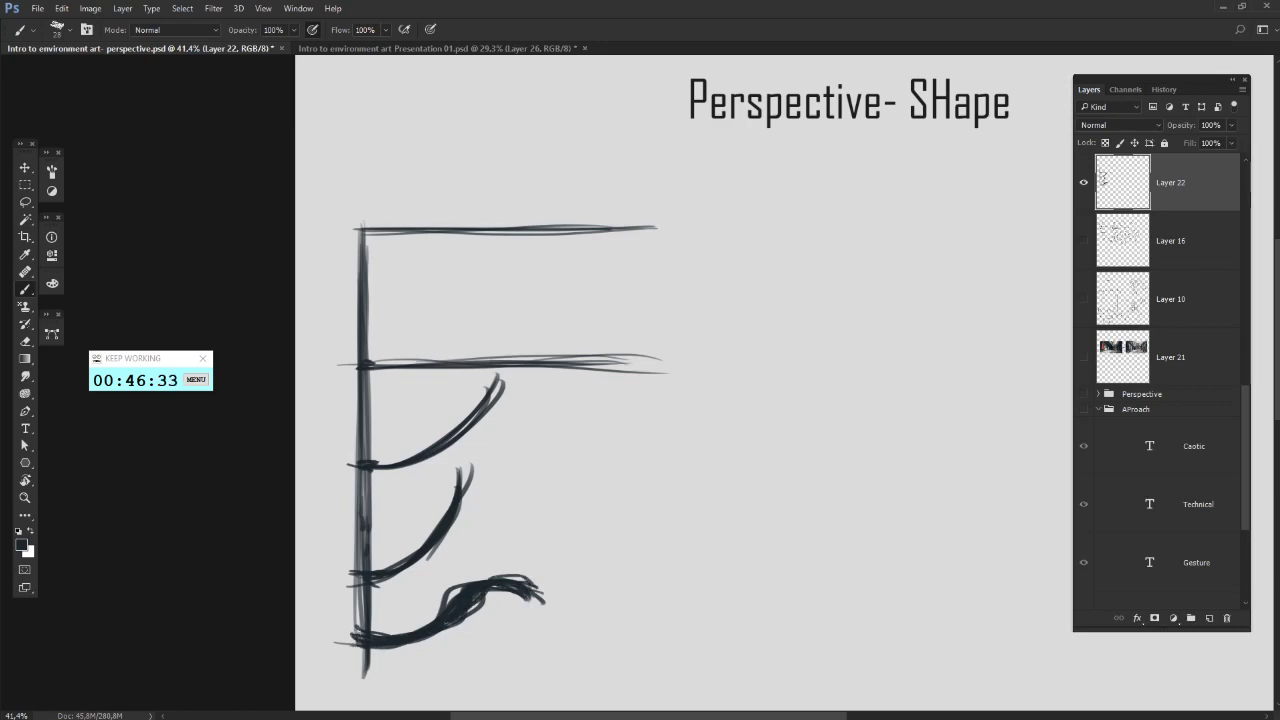
# - Sketch a box in perspective right of the line exercises, drawing its top face, its right face and the outer left edge
pyautogui.moveTo(366, 634); pyautogui.dragTo(540, 598)
pyautogui.hotkey('ctrl', 'z')
pyautogui.moveTo(706, 357)
pyautogui.mouseDown()
pyautogui.moveTo(680, 351)
pyautogui.moveTo(657, 394)
pyautogui.moveTo(649, 366)
pyautogui.moveTo(615, 374)
pyautogui.mouseUp()
pyautogui.click(606, 302)
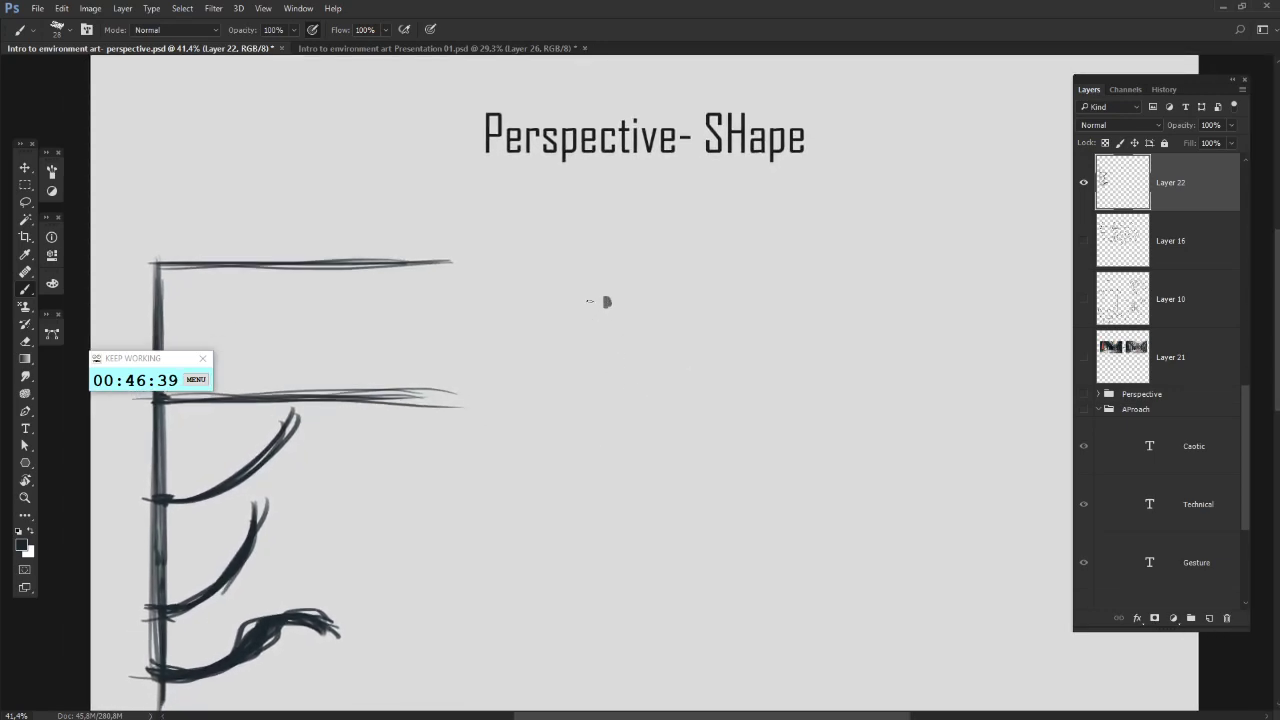
pyautogui.moveTo(566, 266); pyautogui.dragTo(566, 350)
pyautogui.hotkey('ctrl', 'z')
pyautogui.moveTo(570, 304)
pyautogui.mouseDown()
pyautogui.moveTo(570, 364)
pyautogui.moveTo(658, 267)
pyautogui.moveTo(700, 295)
pyautogui.mouseUp()
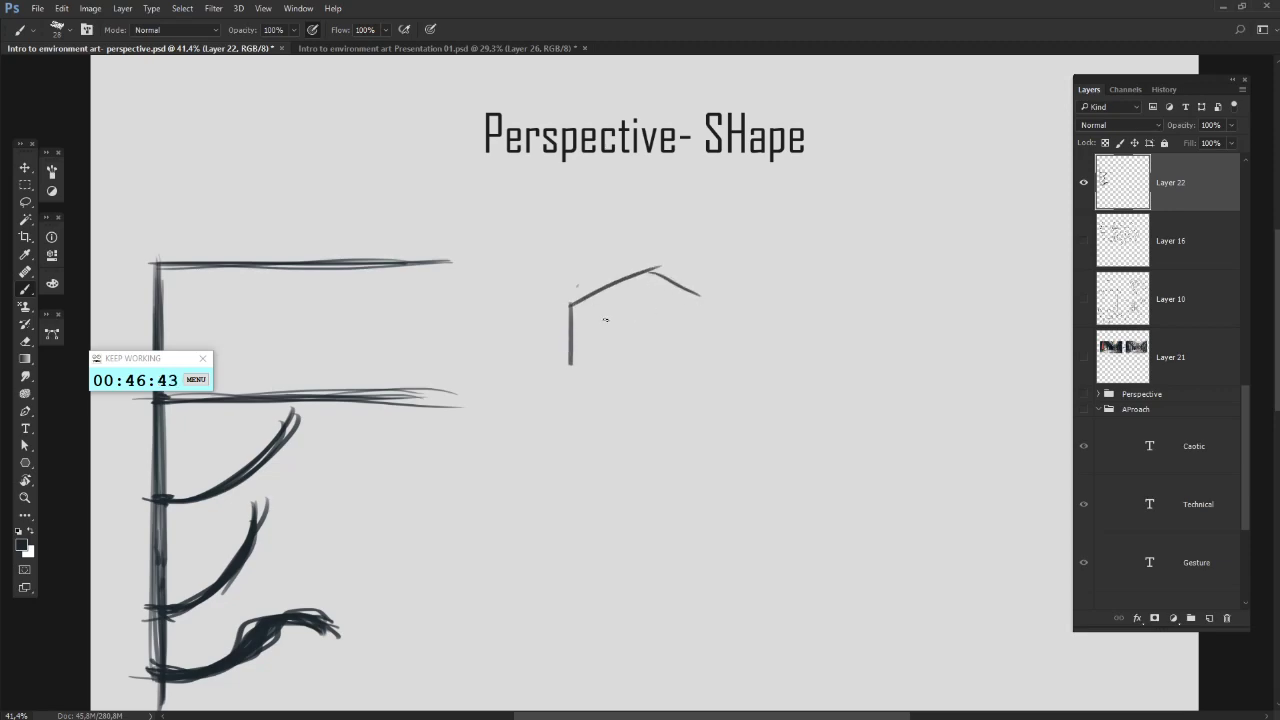
pyautogui.moveTo(572, 306)
pyautogui.mouseDown()
pyautogui.moveTo(626, 340)
pyautogui.moveTo(707, 296)
pyautogui.moveTo(680, 364)
pyautogui.moveTo(617, 402)
pyautogui.moveTo(689, 364)
pyautogui.mouseUp()
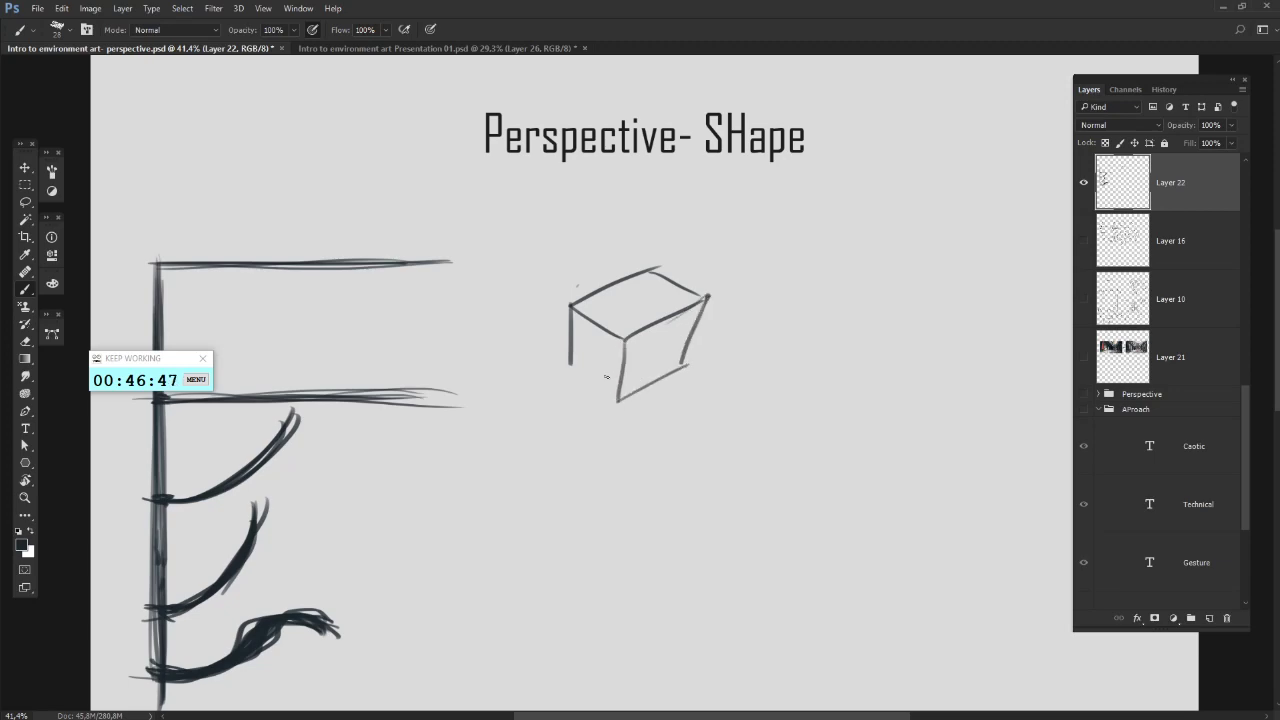
# - Try to close the box's lower left edge and reinforce the edges of its right face
pyautogui.moveTo(598, 388); pyautogui.dragTo(630, 411)
pyautogui.hotkey('ctrl', 'z')
pyautogui.moveTo(568, 363); pyautogui.dragTo(618, 401)
pyautogui.hotkey('ctrl', 'z')
pyautogui.hotkey('ctrl', 'z')
pyautogui.hotkey('ctrl', 'z')
pyautogui.moveTo(623, 341)
pyautogui.mouseDown()
pyautogui.moveTo(614, 403)
pyautogui.moveTo(690, 357)
pyautogui.mouseUp()
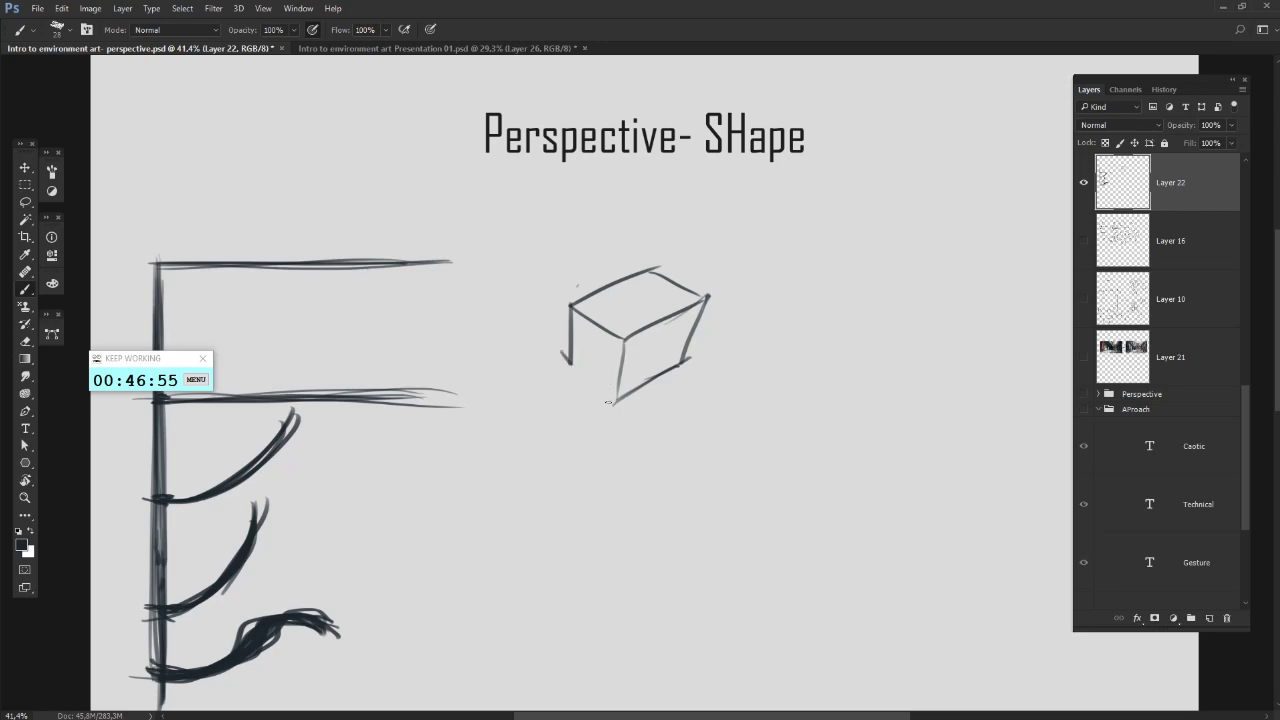
pyautogui.moveTo(871, 277); pyautogui.dragTo(778, 285)
pyautogui.moveTo(762, 226)
pyautogui.mouseDown()
pyautogui.moveTo(766, 270)
pyautogui.moveTo(768, 226)
pyautogui.mouseUp()
pyautogui.moveTo(785, 246)
pyautogui.mouseDown()
pyautogui.moveTo(801, 258)
pyautogui.moveTo(814, 240)
pyautogui.moveTo(822, 279)
pyautogui.mouseUp()
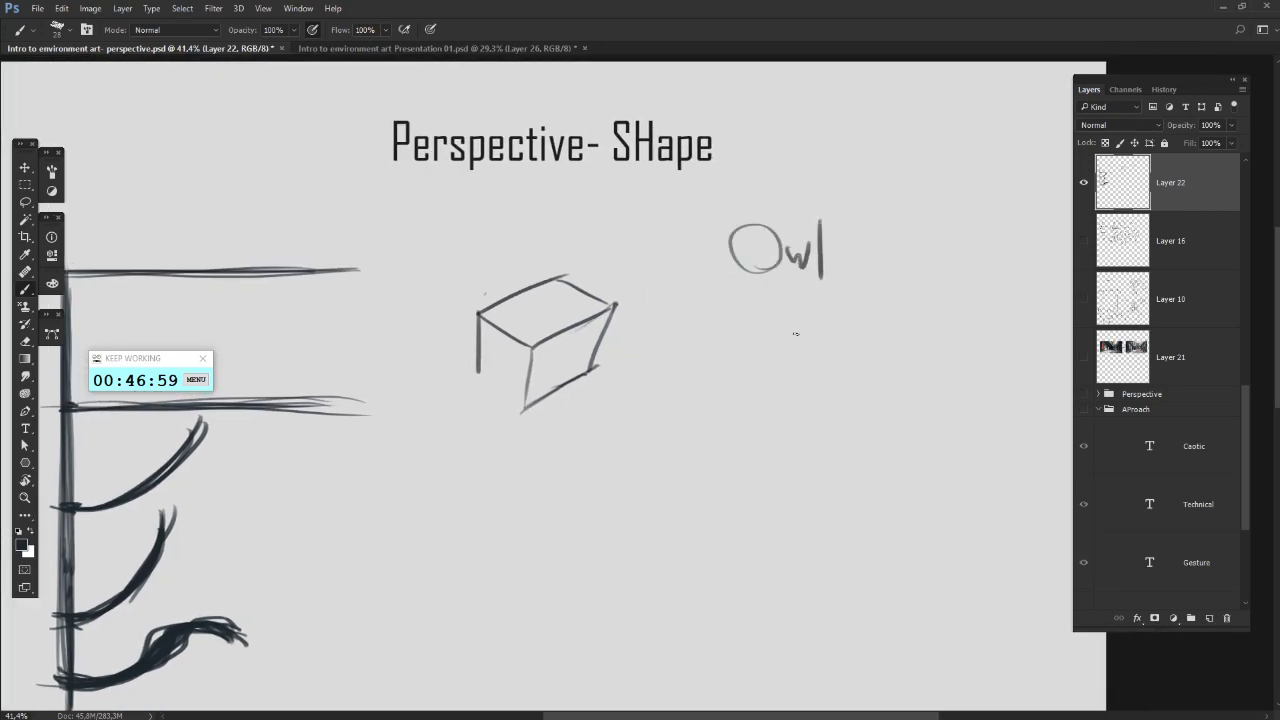
pyautogui.moveTo(770, 318)
pyautogui.mouseDown()
pyautogui.moveTo(828, 340)
pyautogui.moveTo(783, 388)
pyautogui.moveTo(791, 358)
pyautogui.mouseUp()
pyautogui.hotkey('ctrl', 'alt', 'z')
pyautogui.hotkey('ctrl', 'alt', 'z')
pyautogui.hotkey('ctrl', 'alt', 'z')
pyautogui.hotkey('ctrl', 'alt', 'z')
pyautogui.hotkey('ctrl', 'alt', 'z')
pyautogui.hotkey('ctrl', 'alt', 'z')
pyautogui.hotkey('ctrl', 'alt', 'z')
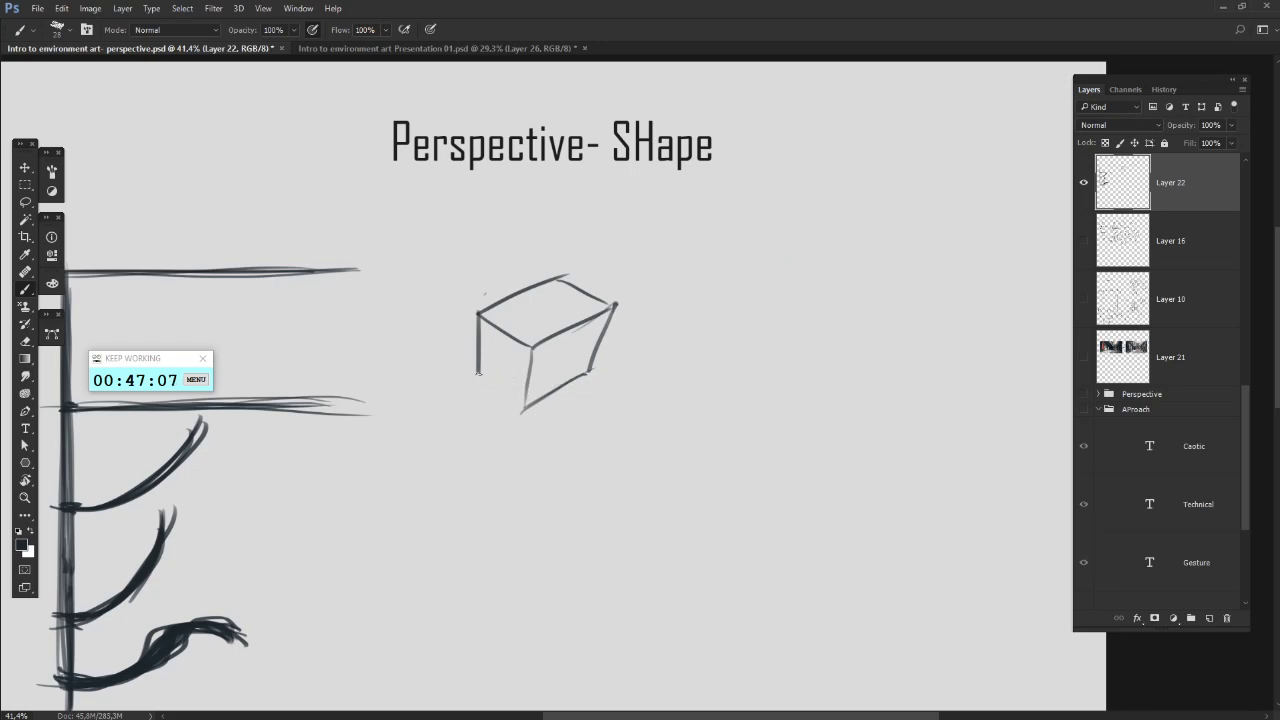
# - Close the box's left face with a heavy bottom edge and reinforce the bottom edge of its right face
pyautogui.moveTo(472, 369); pyautogui.dragTo(521, 413)
pyautogui.click(526, 412)
pyautogui.moveTo(617, 391); pyautogui.dragTo(643, 389)
pyautogui.click(614, 375)
pyautogui.moveTo(551, 407); pyautogui.dragTo(627, 371)
pyautogui.hotkey('ctrl', 'alt', 'z')
pyautogui.hotkey('ctrl', 'alt', 'z')
pyautogui.moveTo(548, 407); pyautogui.dragTo(630, 368)
pyautogui.hotkey('ctrl', 'alt', 'z')
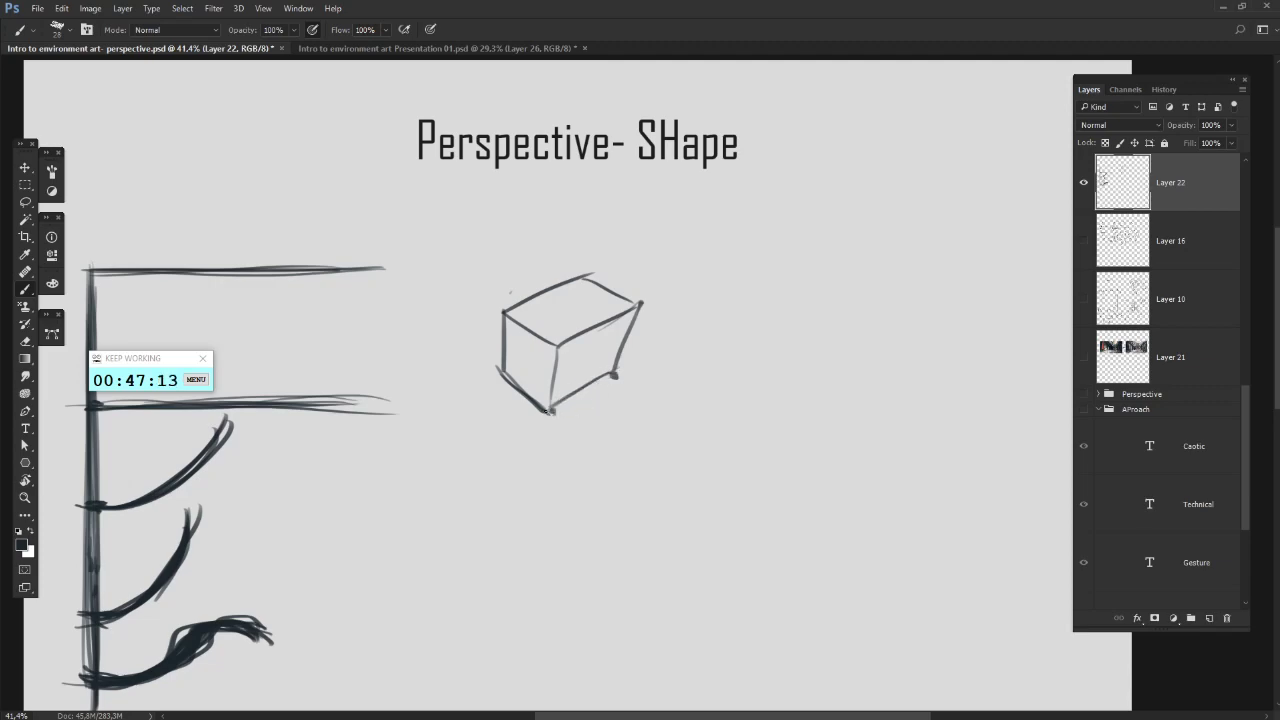
pyautogui.moveTo(544, 410); pyautogui.dragTo(614, 372)
pyautogui.hotkey('ctrl', 'alt', 'z')
pyautogui.moveTo(546, 410); pyautogui.dragTo(616, 372)
# - Thicken the box's upper back edges and its vertical edges with overlapping strokes
pyautogui.moveTo(578, 276); pyautogui.dragTo(641, 305)
pyautogui.moveTo(501, 314)
pyautogui.mouseDown()
pyautogui.moveTo(587, 277)
pyautogui.moveTo(502, 313)
pyautogui.moveTo(503, 369)
pyautogui.mouseUp()
pyautogui.hotkey('ctrl', 'alt', 'z')
pyautogui.hotkey('ctrl', 'alt', 'z')
pyautogui.hotkey('ctrl', 'alt', 'z')
pyautogui.moveTo(505, 315); pyautogui.dragTo(504, 384)
pyautogui.moveTo(557, 346); pyautogui.dragTo(548, 408)
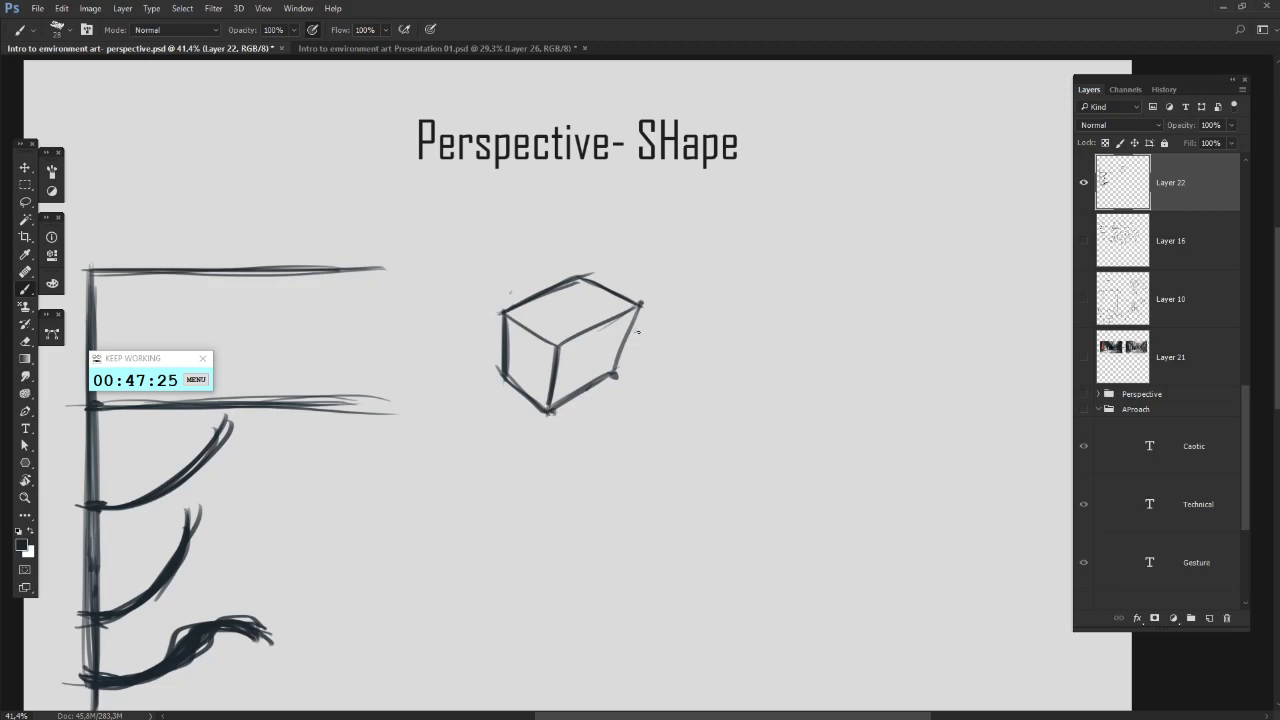
pyautogui.moveTo(642, 305); pyautogui.dragTo(613, 380)
pyautogui.moveTo(674, 321); pyautogui.dragTo(678, 380)
pyautogui.hotkey('ctrl', 'z')
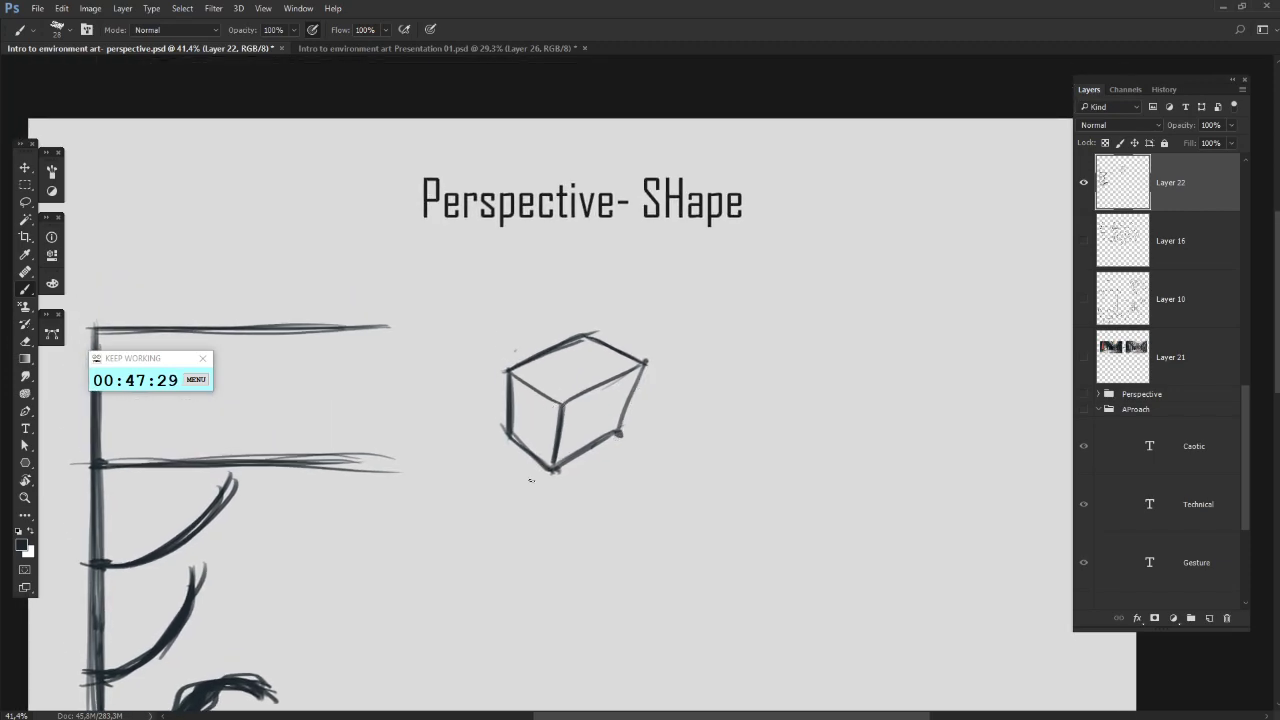
# - Sketch a second, smaller box right of the first one, with its top, front and left faces
pyautogui.moveTo(608, 308); pyautogui.dragTo(636, 250)
pyautogui.moveTo(636, 343); pyautogui.dragTo(638, 356)
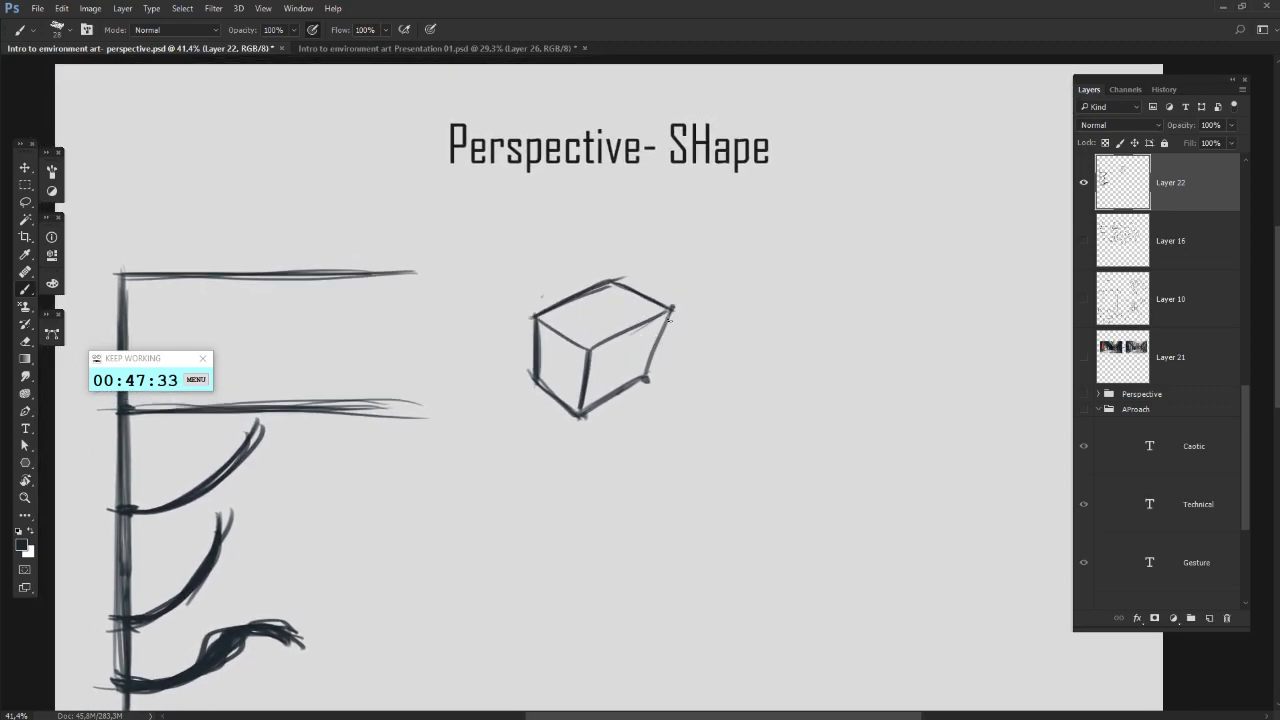
pyautogui.moveTo(757, 286)
pyautogui.mouseDown()
pyautogui.moveTo(696, 309)
pyautogui.moveTo(670, 331)
pyautogui.moveTo(702, 311)
pyautogui.moveTo(732, 352)
pyautogui.mouseUp()
pyautogui.moveTo(636, 320)
pyautogui.mouseDown()
pyautogui.moveTo(668, 368)
pyautogui.moveTo(734, 351)
pyautogui.moveTo(712, 399)
pyautogui.moveTo(662, 411)
pyautogui.moveTo(714, 395)
pyautogui.mouseUp()
pyautogui.hotkey('ctrl', 'z')
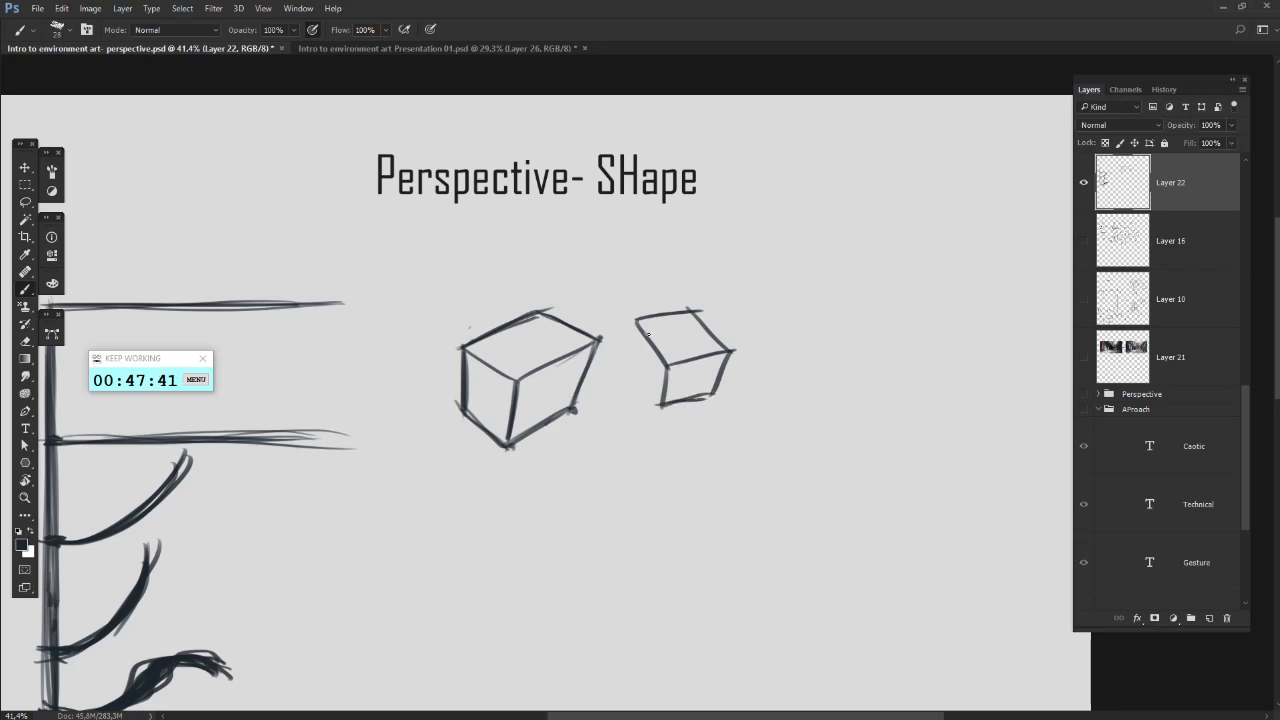
pyautogui.moveTo(639, 322)
pyautogui.mouseDown()
pyautogui.moveTo(637, 373)
pyautogui.moveTo(659, 409)
pyautogui.mouseUp()
pyautogui.moveTo(638, 328)
pyautogui.mouseDown()
pyautogui.moveTo(638, 371)
pyautogui.moveTo(663, 410)
pyautogui.mouseUp()
pyautogui.moveTo(687, 351); pyautogui.dragTo(664, 324)
# - Sketch a third box below the first two, showing only a top and a front face that share a thick edge
pyautogui.moveTo(630, 423); pyautogui.dragTo(551, 455)
pyautogui.hotkey('ctrl', 'z')
pyautogui.moveTo(577, 404)
pyautogui.mouseDown()
pyautogui.moveTo(549, 459)
pyautogui.moveTo(628, 479)
pyautogui.mouseUp()
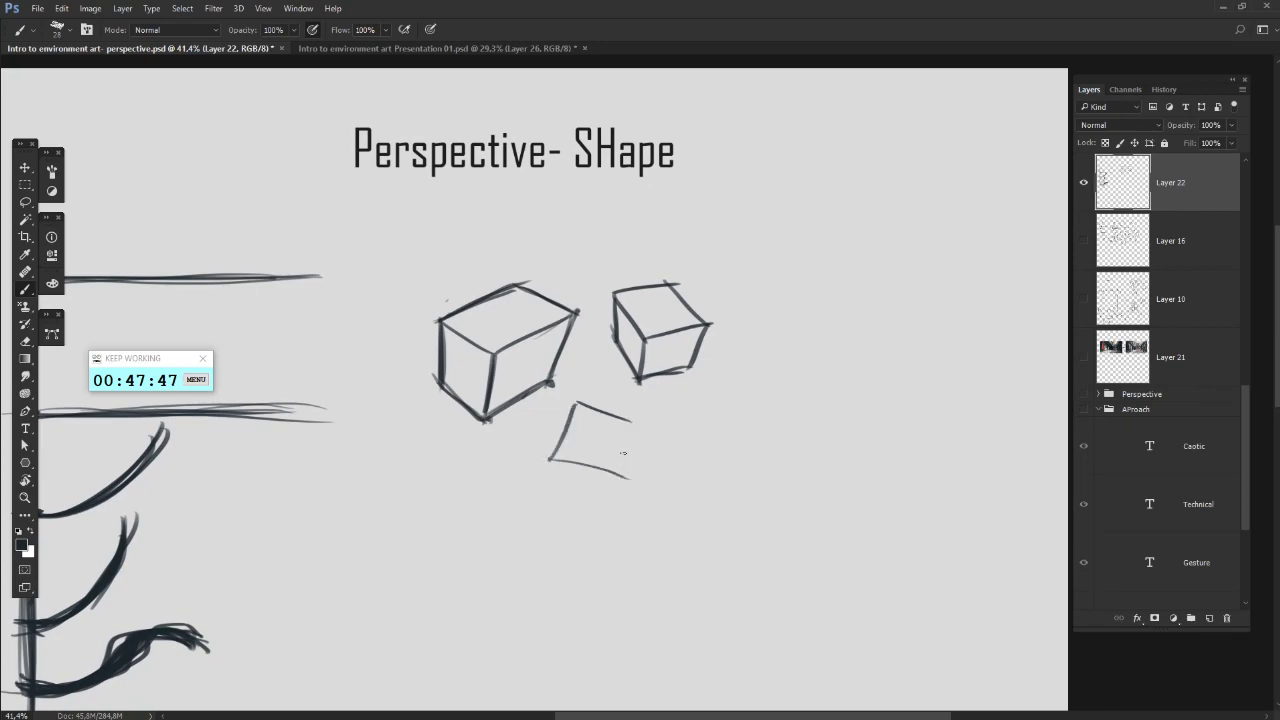
pyautogui.moveTo(626, 422); pyautogui.dragTo(632, 484)
pyautogui.moveTo(553, 459); pyautogui.dragTo(626, 477)
pyautogui.moveTo(549, 458); pyautogui.dragTo(630, 479)
pyautogui.moveTo(554, 464); pyautogui.dragTo(618, 479)
pyautogui.moveTo(574, 404)
pyautogui.mouseDown()
pyautogui.moveTo(545, 461)
pyautogui.moveTo(537, 402)
pyautogui.moveTo(555, 446)
pyautogui.mouseUp()
pyautogui.moveTo(543, 384); pyautogui.dragTo(551, 441)
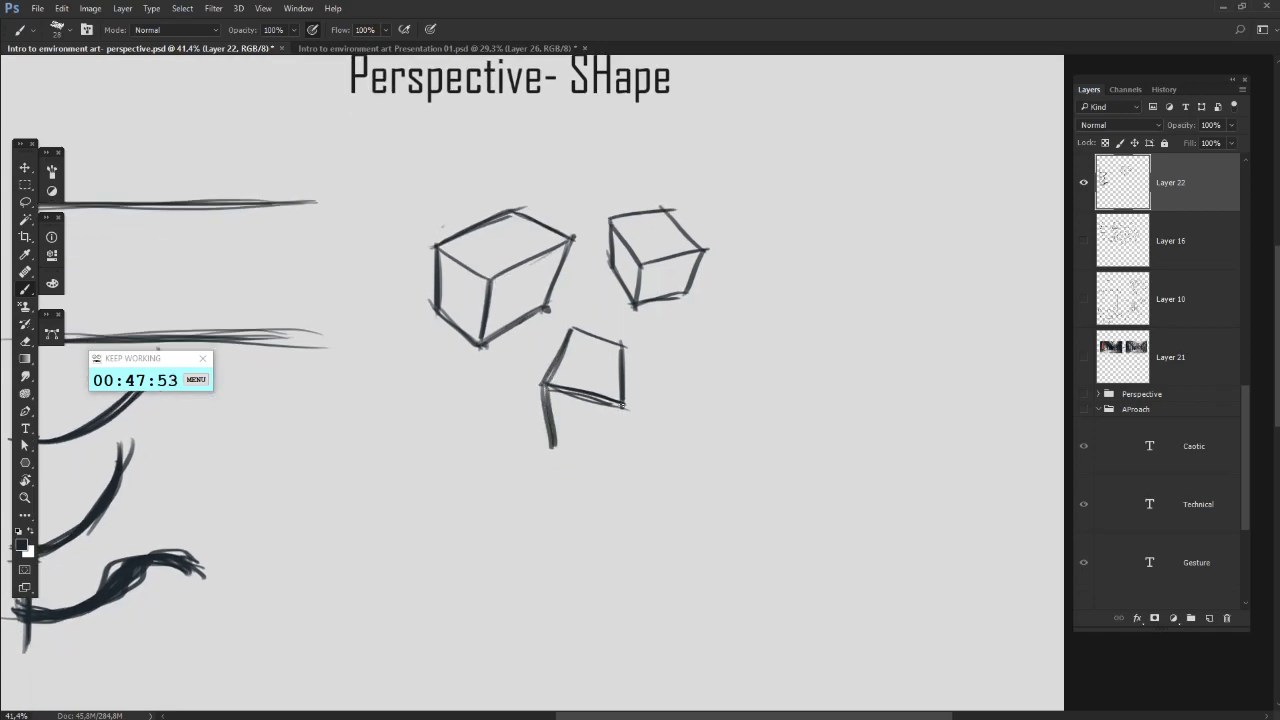
pyautogui.moveTo(624, 405); pyautogui.dragTo(592, 460)
pyautogui.moveTo(646, 412); pyautogui.dragTo(586, 405)
# - Sketch a fourth box right of the two-faced one, with a slanted top face, a front face and a narrow left face
pyautogui.moveTo(598, 352)
pyautogui.mouseDown()
pyautogui.moveTo(652, 344)
pyautogui.moveTo(689, 395)
pyautogui.moveTo(622, 420)
pyautogui.moveTo(692, 398)
pyautogui.mouseUp()
pyautogui.moveTo(612, 420)
pyautogui.mouseDown()
pyautogui.moveTo(696, 398)
pyautogui.moveTo(672, 450)
pyautogui.moveTo(620, 464)
pyautogui.moveTo(682, 454)
pyautogui.moveTo(670, 454)
pyautogui.mouseUp()
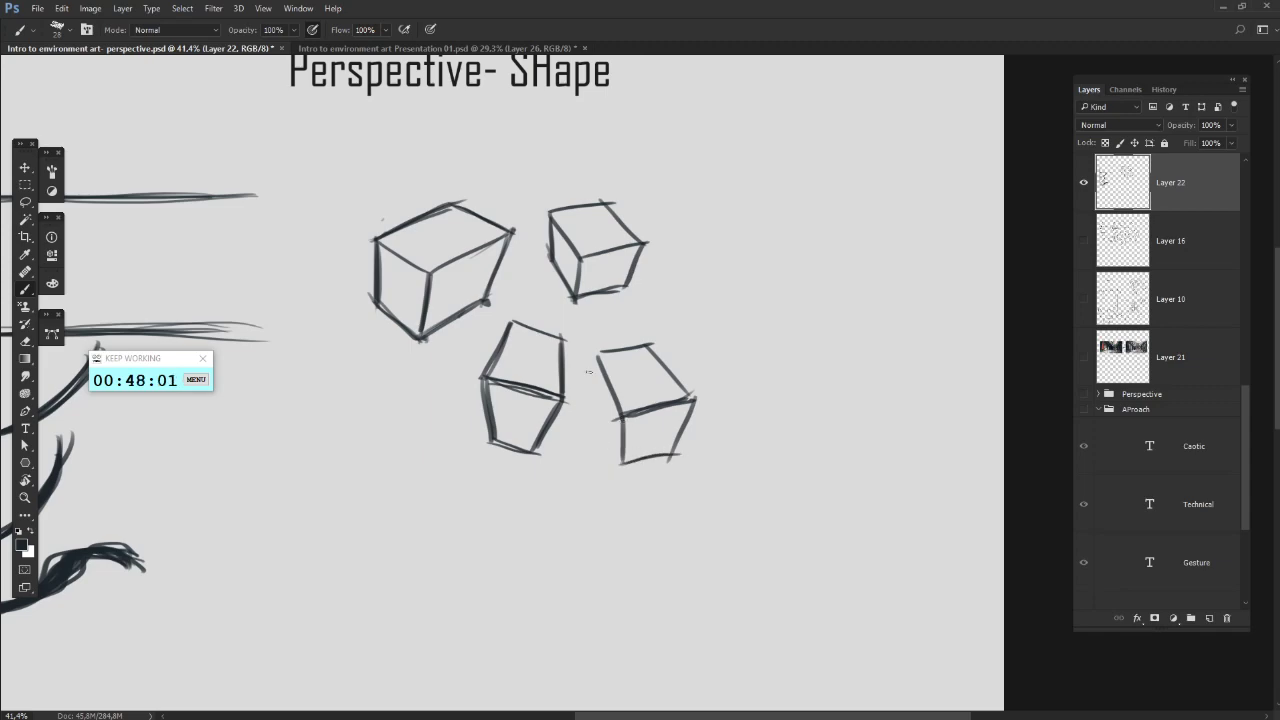
pyautogui.moveTo(598, 356)
pyautogui.mouseDown()
pyautogui.moveTo(598, 413)
pyautogui.moveTo(625, 470)
pyautogui.mouseUp()
pyautogui.moveTo(599, 402); pyautogui.dragTo(621, 460)
pyautogui.moveTo(686, 364); pyautogui.dragTo(601, 417)
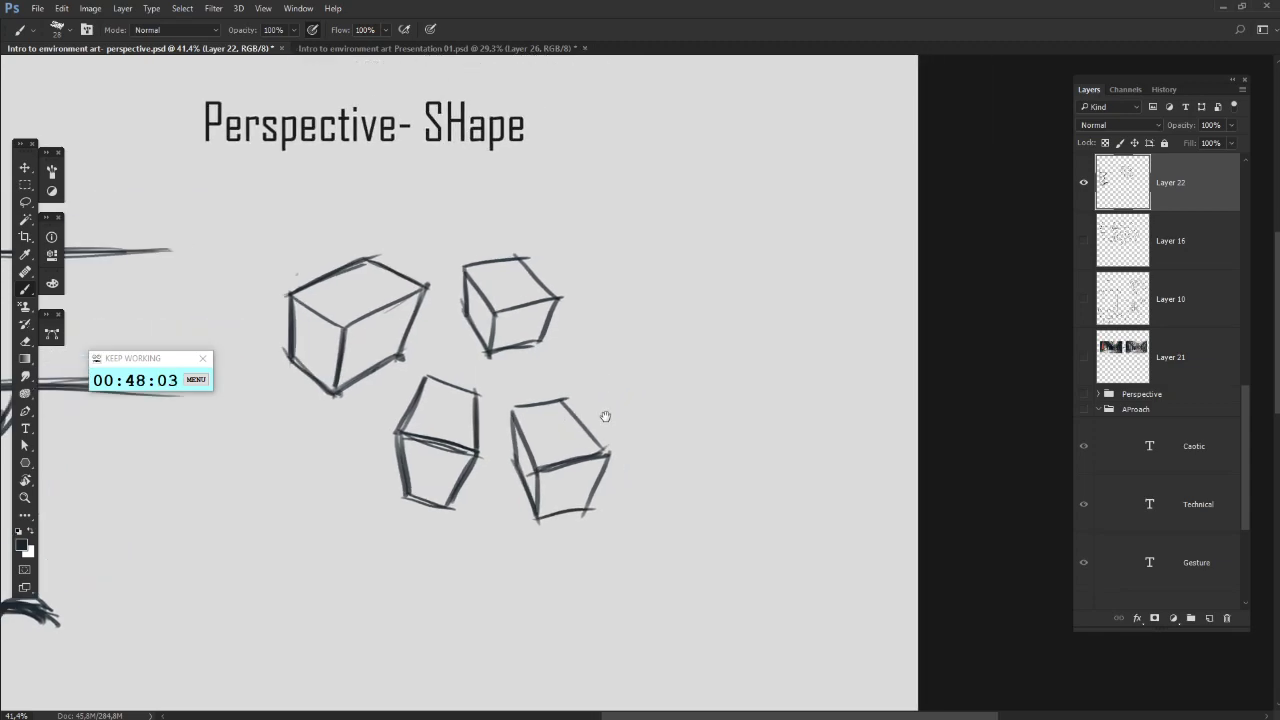
pyautogui.moveTo(634, 321); pyautogui.dragTo(681, 316)
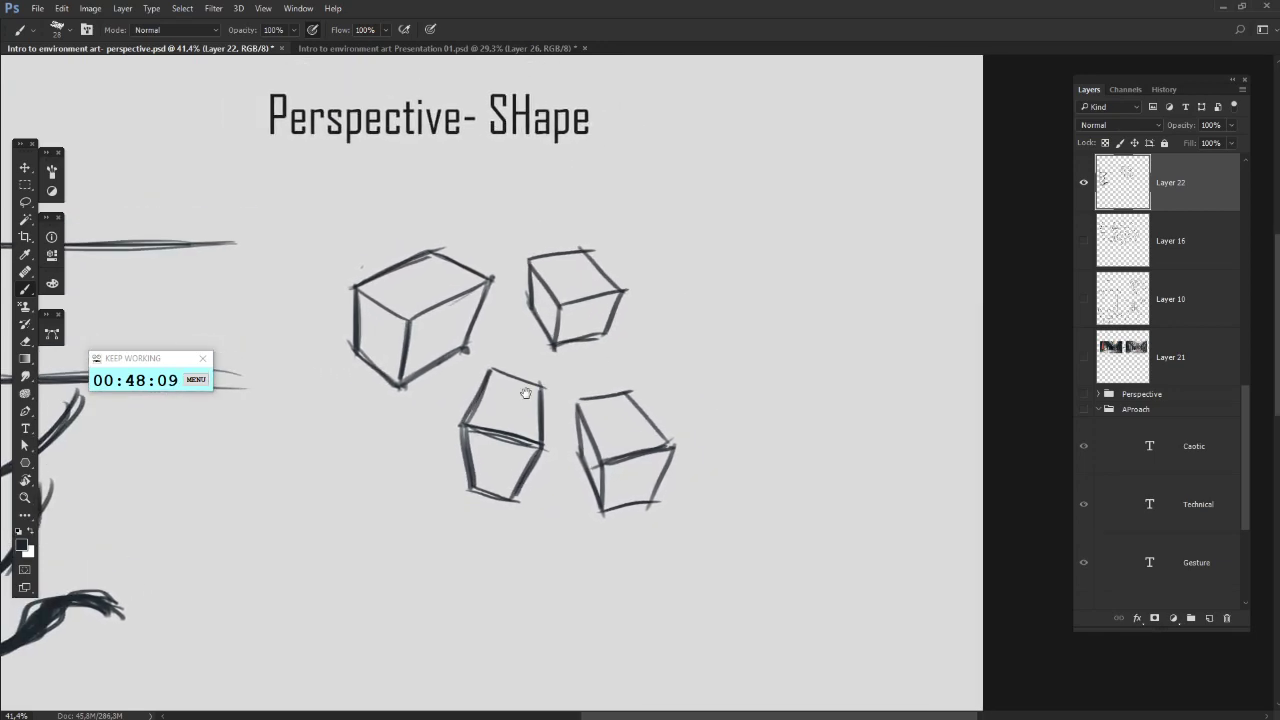
pyautogui.moveTo(525, 393); pyautogui.dragTo(567, 389)
pyautogui.moveTo(562, 317); pyautogui.dragTo(645, 257)
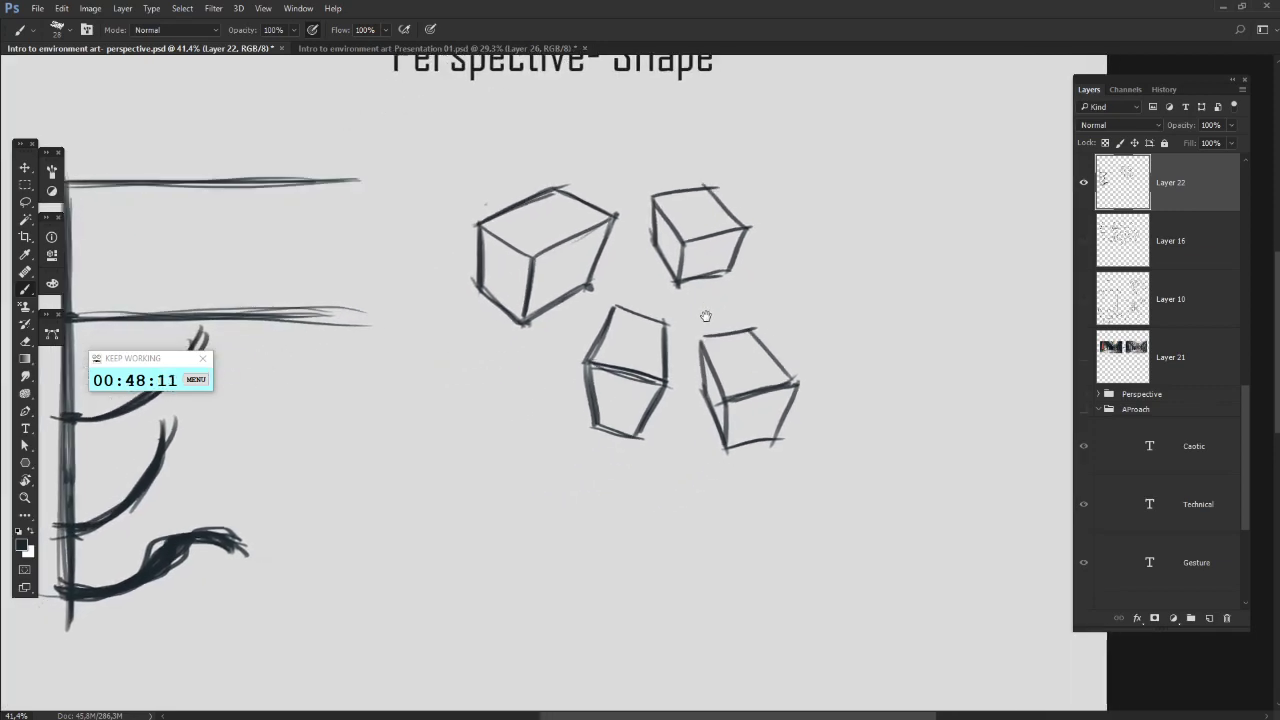
pyautogui.moveTo(468, 350)
pyautogui.mouseDown()
pyautogui.moveTo(541, 361)
pyautogui.moveTo(523, 366)
pyautogui.moveTo(516, 426)
pyautogui.mouseUp()
pyautogui.hotkey('ctrl', 'z')
pyautogui.hotkey('ctrl', 'z')
pyautogui.hotkey('ctrl', 'z')
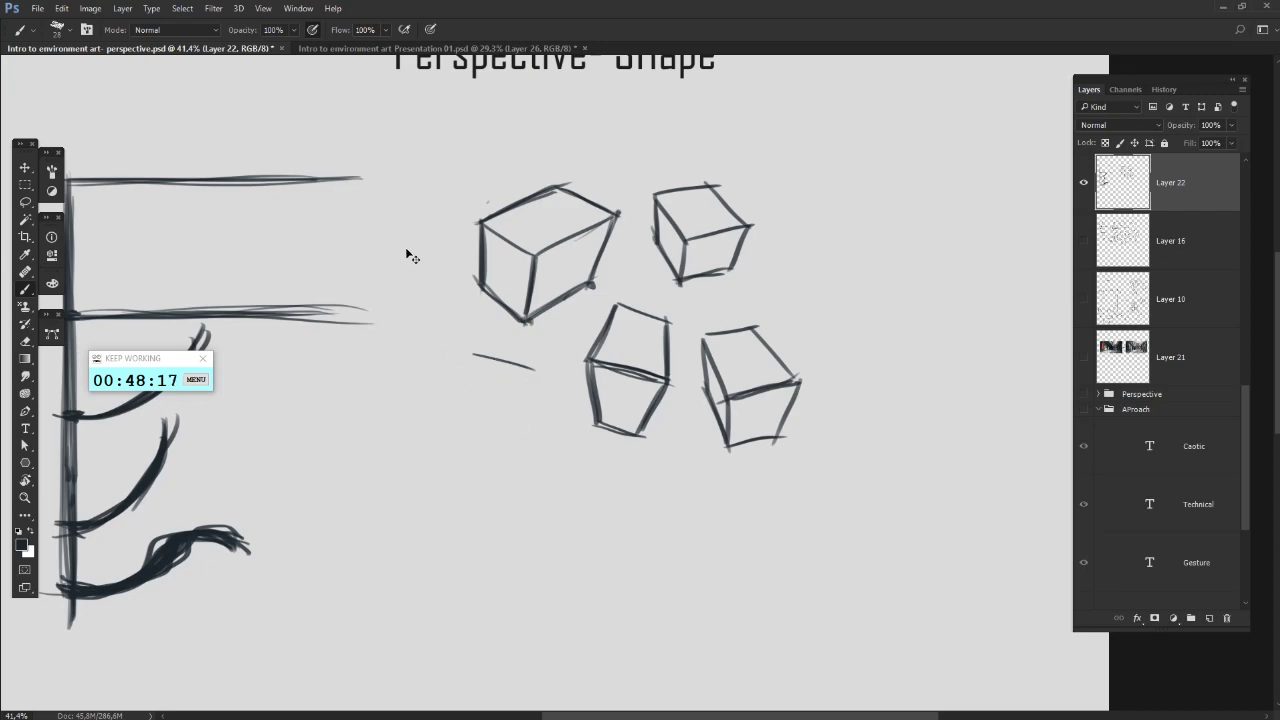
pyautogui.hotkey('ctrl', 'z')
pyautogui.moveTo(625, 366); pyautogui.dragTo(633, 388)
# - Sketch a fifth box left of the two-faced one, showing three faces, and darken its edges
pyautogui.moveTo(478, 398); pyautogui.dragTo(550, 438)
pyautogui.hotkey('ctrl', 'z')
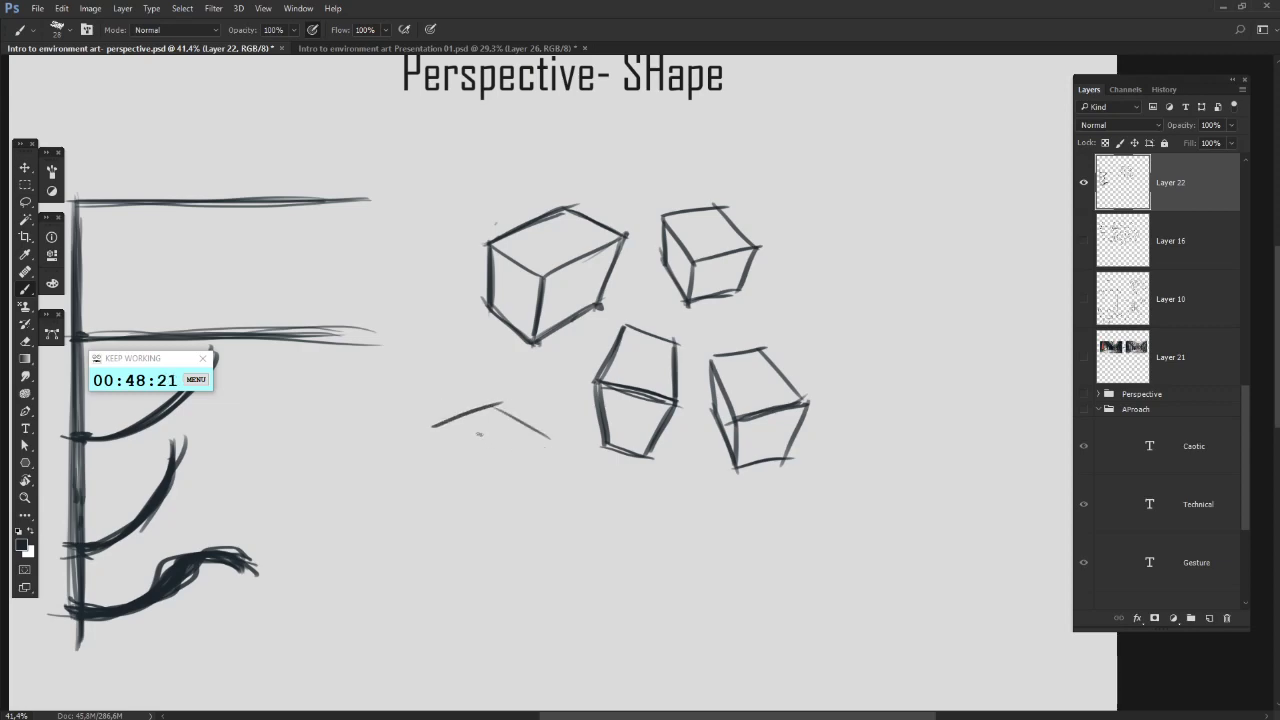
pyautogui.hotkey('ctrl', 'z')
pyautogui.moveTo(497, 403)
pyautogui.mouseDown()
pyautogui.moveTo(560, 440)
pyautogui.moveTo(488, 461)
pyautogui.mouseUp()
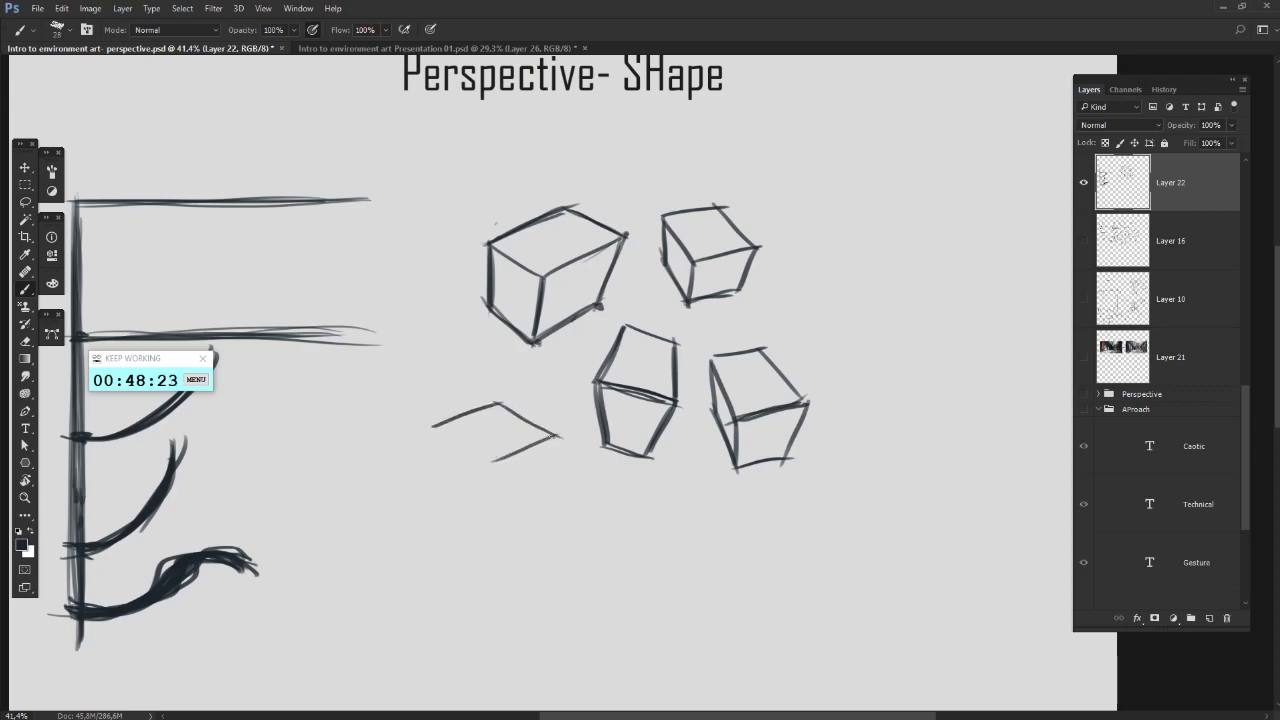
pyautogui.moveTo(555, 436); pyautogui.dragTo(491, 462)
pyautogui.moveTo(430, 428)
pyautogui.mouseDown()
pyautogui.moveTo(518, 477)
pyautogui.moveTo(500, 466)
pyautogui.moveTo(494, 518)
pyautogui.mouseUp()
pyautogui.press('e')
pyautogui.press('b')
pyautogui.moveTo(497, 460); pyautogui.dragTo(494, 515)
pyautogui.moveTo(431, 430)
pyautogui.mouseDown()
pyautogui.moveTo(436, 488)
pyautogui.moveTo(494, 518)
pyautogui.mouseUp()
pyautogui.moveTo(442, 482)
pyautogui.mouseDown()
pyautogui.moveTo(492, 518)
pyautogui.moveTo(546, 490)
pyautogui.mouseUp()
pyautogui.moveTo(556, 438); pyautogui.dragTo(542, 494)
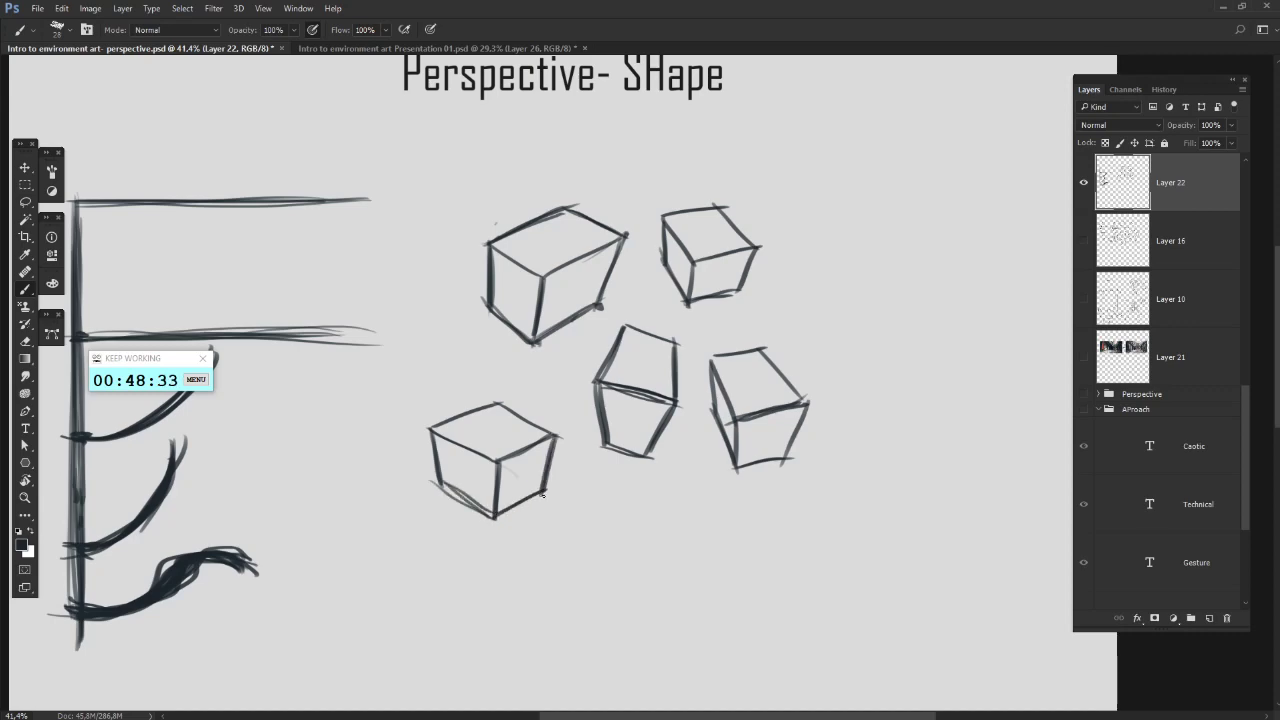
# - Sketch a sixth, small box between the second and fourth boxes, on their outer right side
pyautogui.moveTo(706, 423); pyautogui.dragTo(563, 460)
pyautogui.moveTo(674, 331); pyautogui.dragTo(760, 344)
pyautogui.moveTo(688, 179); pyautogui.dragTo(649, 202)
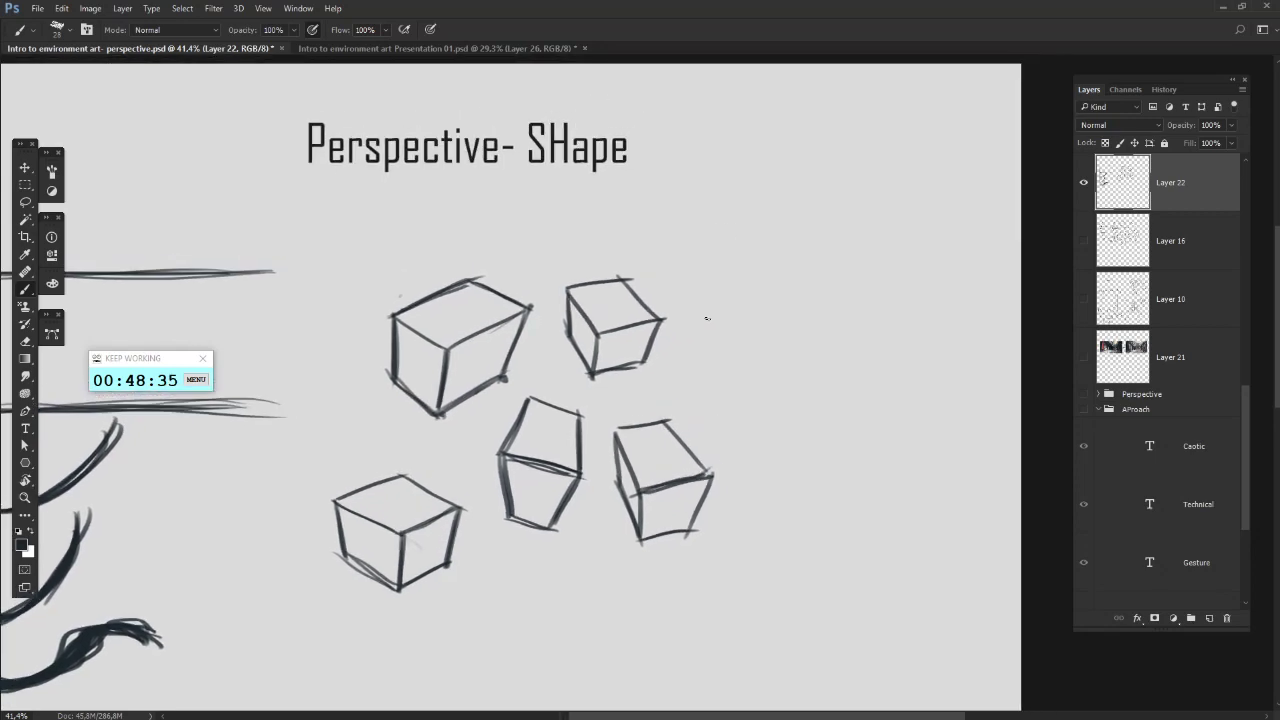
pyautogui.moveTo(684, 368)
pyautogui.mouseDown()
pyautogui.moveTo(732, 354)
pyautogui.moveTo(770, 398)
pyautogui.moveTo(720, 414)
pyautogui.moveTo(768, 400)
pyautogui.moveTo(760, 426)
pyautogui.moveTo(724, 439)
pyautogui.mouseUp()
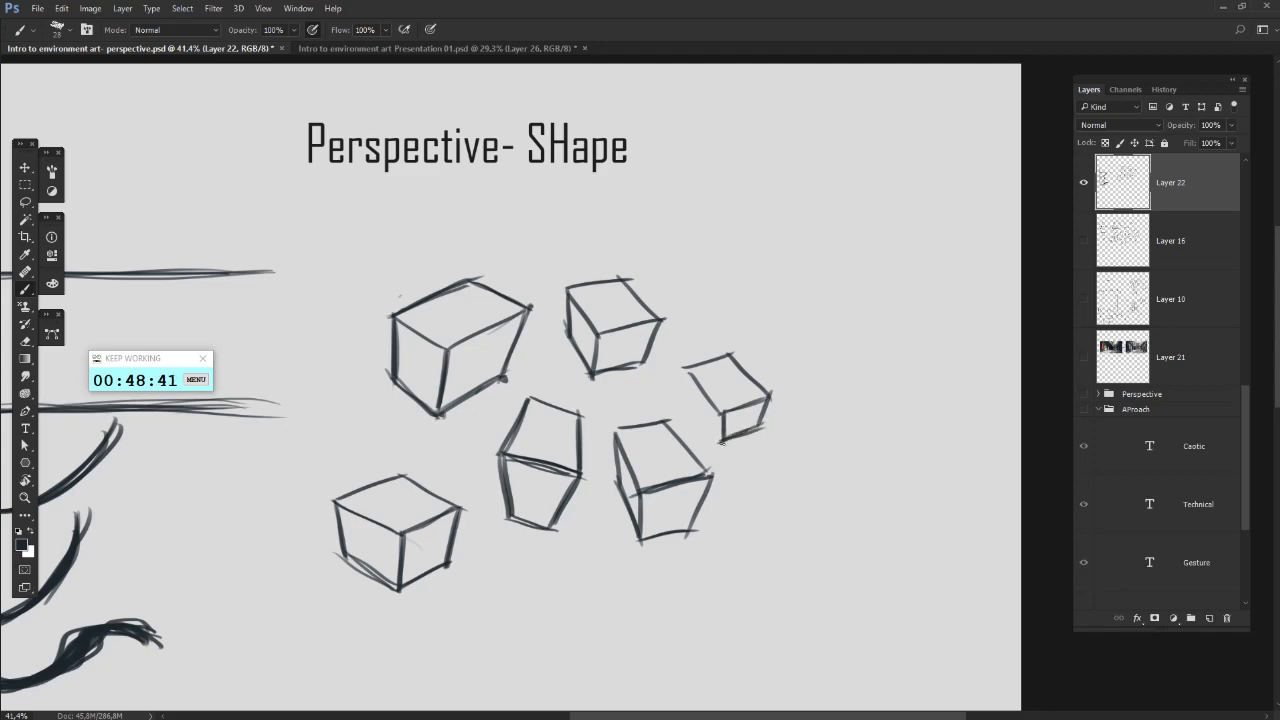
pyautogui.moveTo(688, 395); pyautogui.dragTo(724, 440)
# - Sketch a tilted cylinder below the boxes, joining the ellipses at both ends with straight sides
pyautogui.moveTo(655, 637)
pyautogui.mouseDown()
pyautogui.moveTo(626, 514)
pyautogui.moveTo(669, 508)
pyautogui.mouseUp()
pyautogui.moveTo(537, 511)
pyautogui.mouseDown()
pyautogui.moveTo(590, 432)
pyautogui.moveTo(644, 432)
pyautogui.moveTo(690, 565)
pyautogui.moveTo(640, 560)
pyautogui.moveTo(668, 578)
pyautogui.mouseUp()
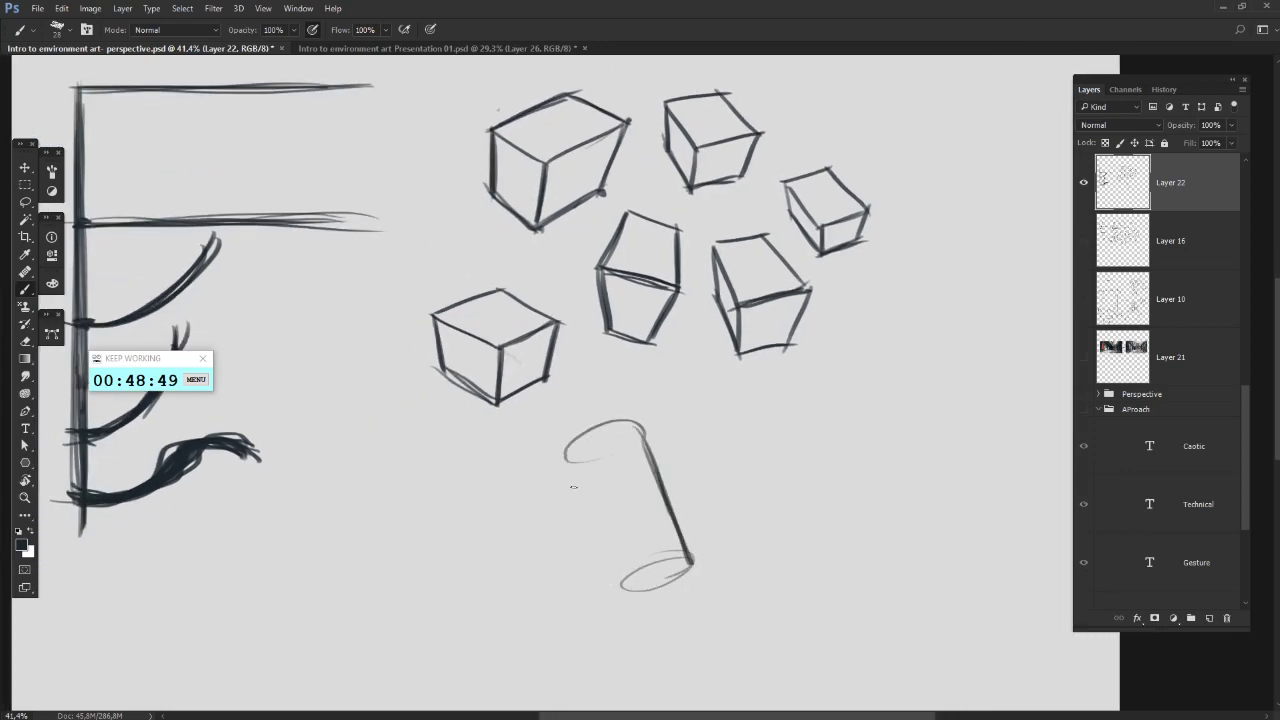
pyautogui.moveTo(566, 462); pyautogui.dragTo(622, 586)
# - Sketch a second, nearly upright cylinder right of the tilted one, erasing and redrawing its bottom ellipse
pyautogui.moveTo(679, 447)
pyautogui.mouseDown()
pyautogui.moveTo(613, 447)
pyautogui.moveTo(712, 429)
pyautogui.moveTo(698, 552)
pyautogui.mouseUp()
pyautogui.moveTo(636, 420)
pyautogui.mouseDown()
pyautogui.moveTo(636, 550)
pyautogui.moveTo(702, 563)
pyautogui.moveTo(643, 556)
pyautogui.moveTo(704, 549)
pyautogui.moveTo(641, 541)
pyautogui.moveTo(702, 560)
pyautogui.moveTo(654, 560)
pyautogui.moveTo(706, 546)
pyautogui.moveTo(680, 556)
pyautogui.moveTo(638, 540)
pyautogui.moveTo(638, 525)
pyautogui.mouseUp()
pyautogui.press('e')
pyautogui.press('b')
pyautogui.press('e')
pyautogui.press('b')
pyautogui.press('b')
pyautogui.press('e')
pyautogui.press('b')
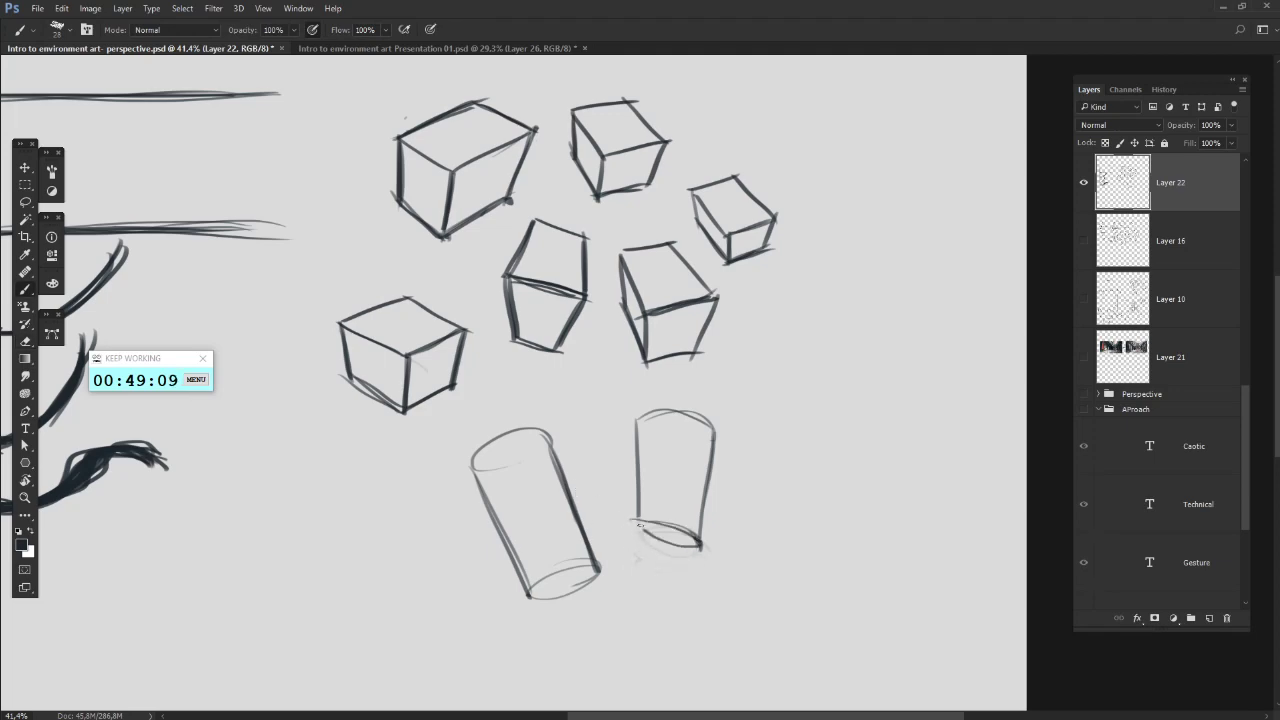
# - Erase the left side of the second cylinder and redraw it slanting so the cylinder is narrower
pyautogui.press('e')
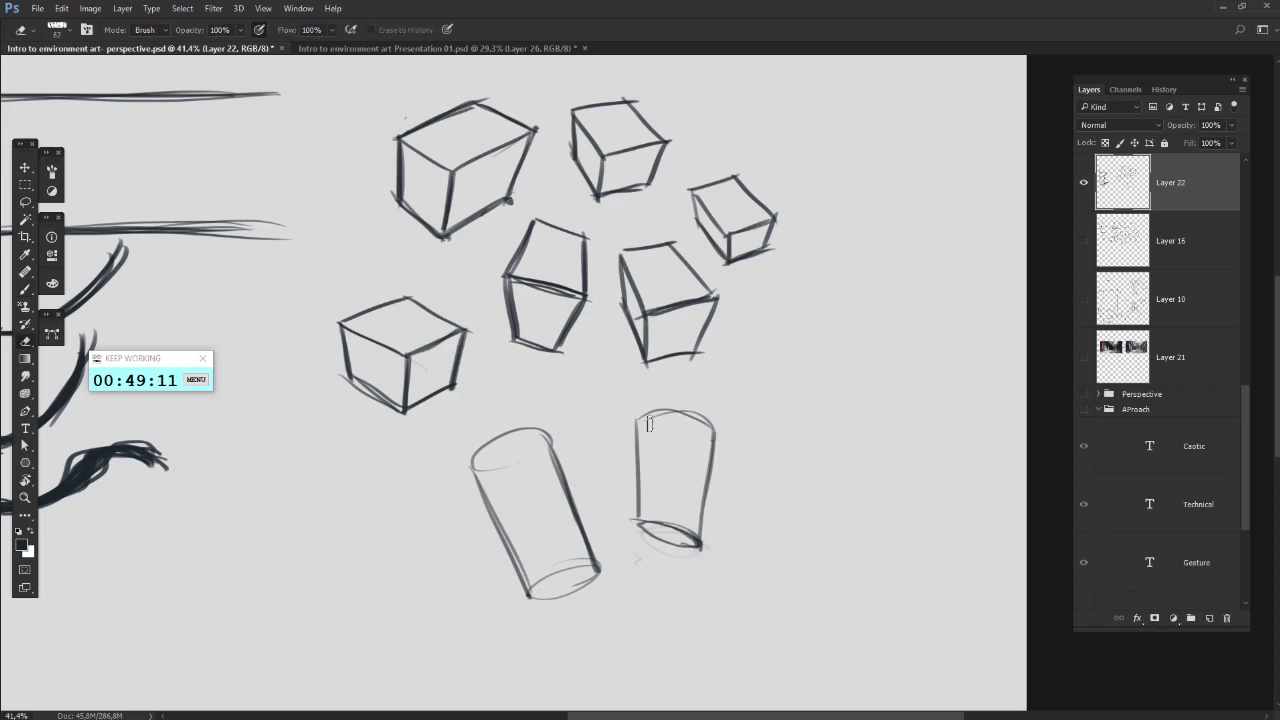
pyautogui.moveTo(650, 420); pyautogui.dragTo(636, 511)
pyautogui.press('b')
pyautogui.moveTo(660, 411)
pyautogui.mouseDown()
pyautogui.moveTo(712, 432)
pyautogui.moveTo(640, 512)
pyautogui.mouseUp()
pyautogui.moveTo(734, 451); pyautogui.dragTo(694, 441)
# - Sketch a long tapered cylinder on the far right around a slanted centre line, with a small top and a large bottom ellipse
pyautogui.moveTo(728, 357)
pyautogui.mouseDown()
pyautogui.moveTo(835, 503)
pyautogui.moveTo(855, 508)
pyautogui.moveTo(830, 466)
pyautogui.mouseUp()
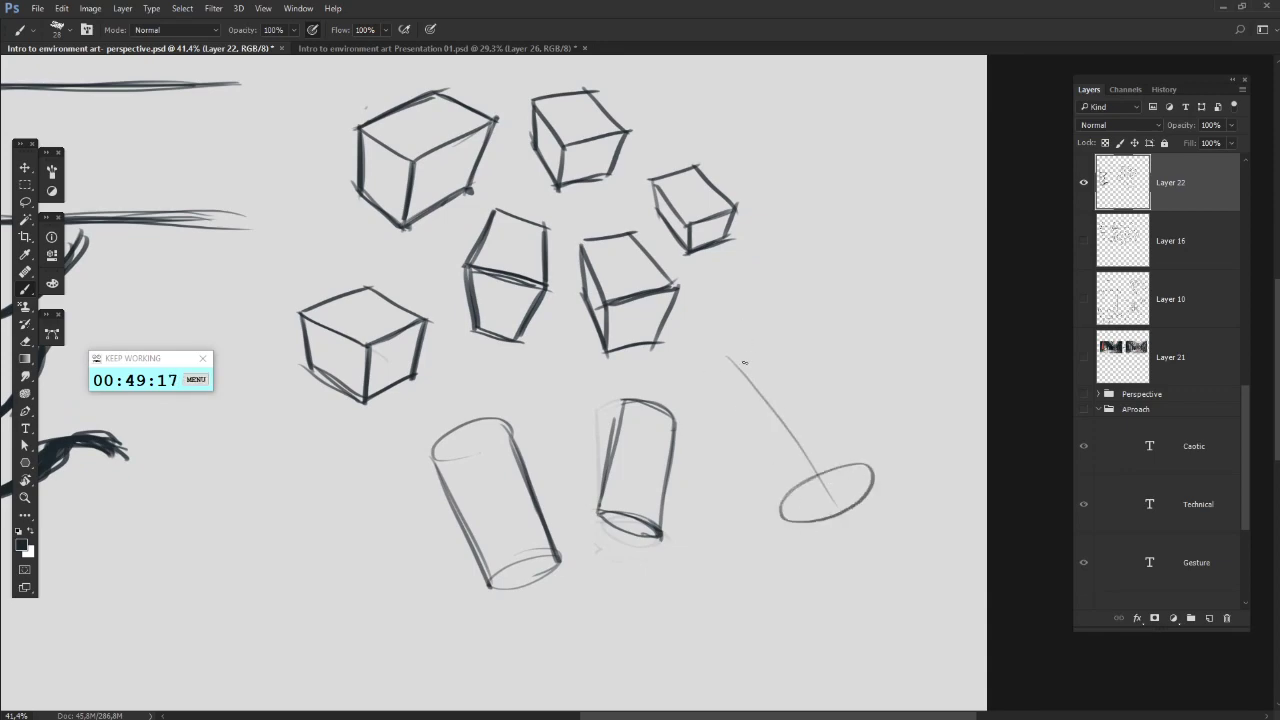
pyautogui.moveTo(744, 362)
pyautogui.mouseDown()
pyautogui.moveTo(764, 343)
pyautogui.moveTo(868, 470)
pyautogui.mouseUp()
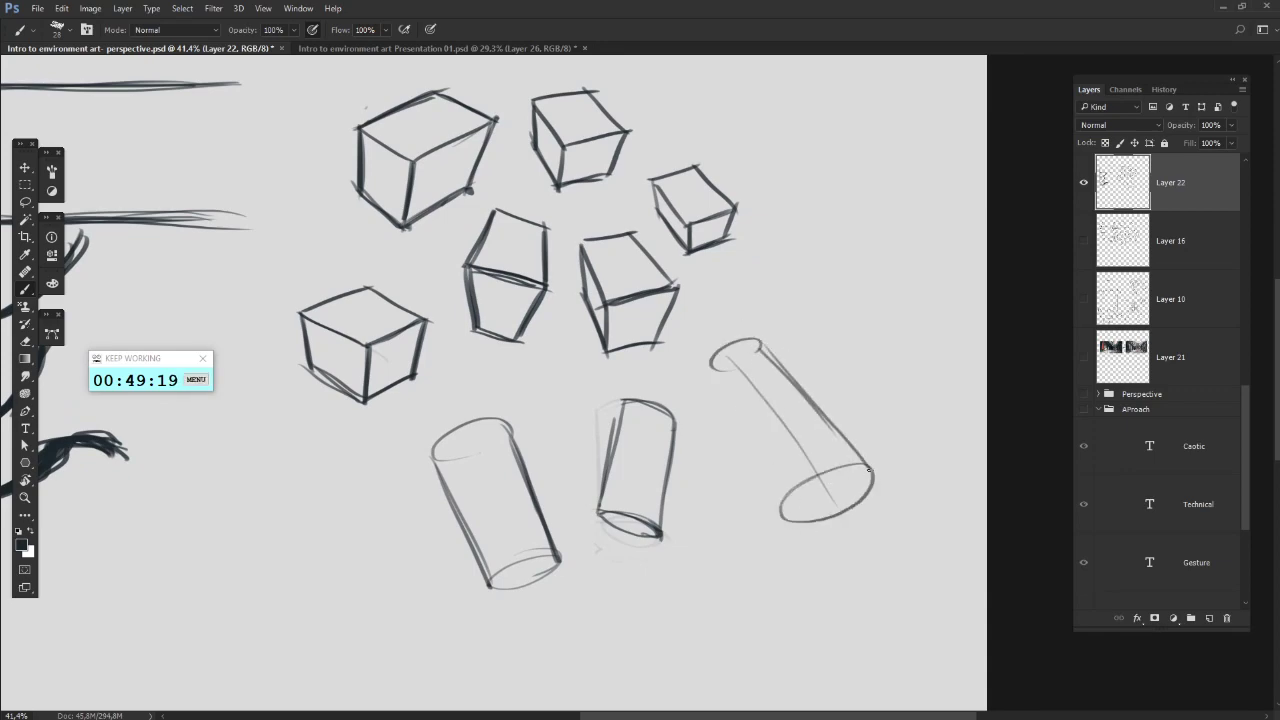
pyautogui.moveTo(713, 370); pyautogui.dragTo(781, 514)
pyautogui.moveTo(716, 376); pyautogui.dragTo(780, 508)
# - Fade the centre line inside the tapered cylinder with the eraser and redraw the upper rim of its bottom ellipse
pyautogui.press('e')
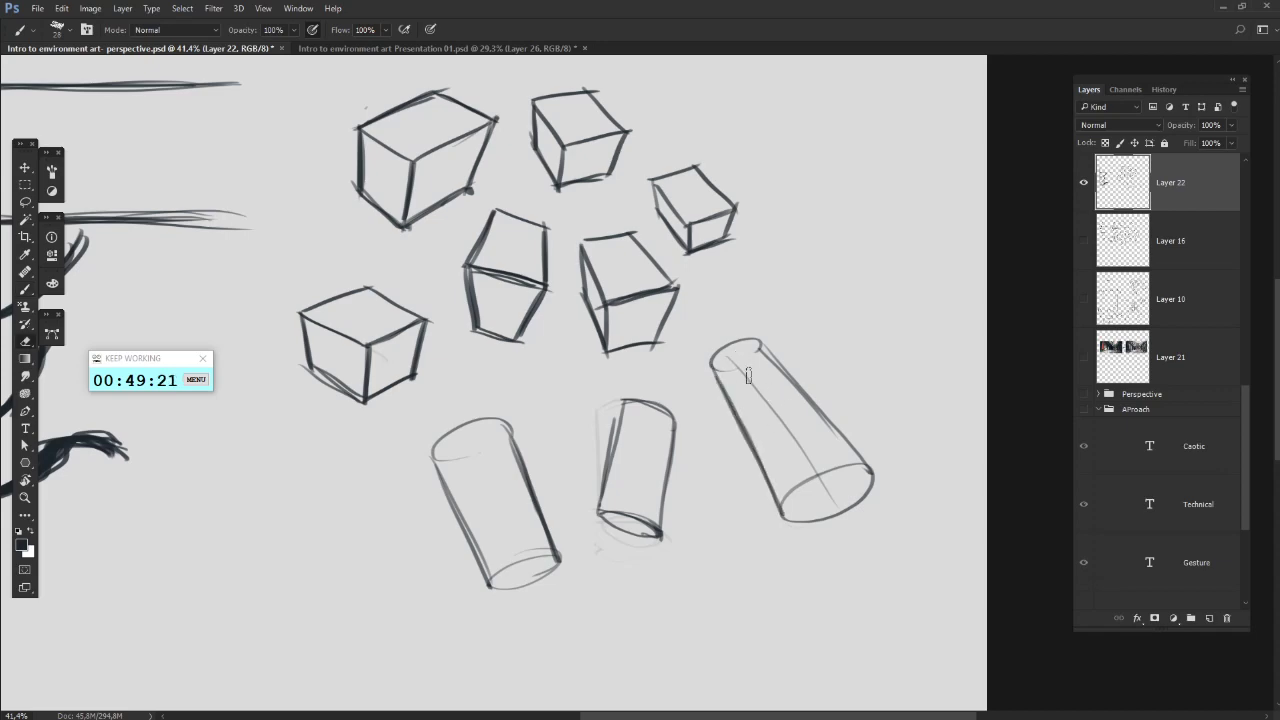
pyautogui.moveTo(734, 360); pyautogui.dragTo(820, 480)
pyautogui.moveTo(759, 348)
pyautogui.mouseDown()
pyautogui.moveTo(804, 419)
pyautogui.moveTo(871, 469)
pyautogui.mouseUp()
pyautogui.press('b')
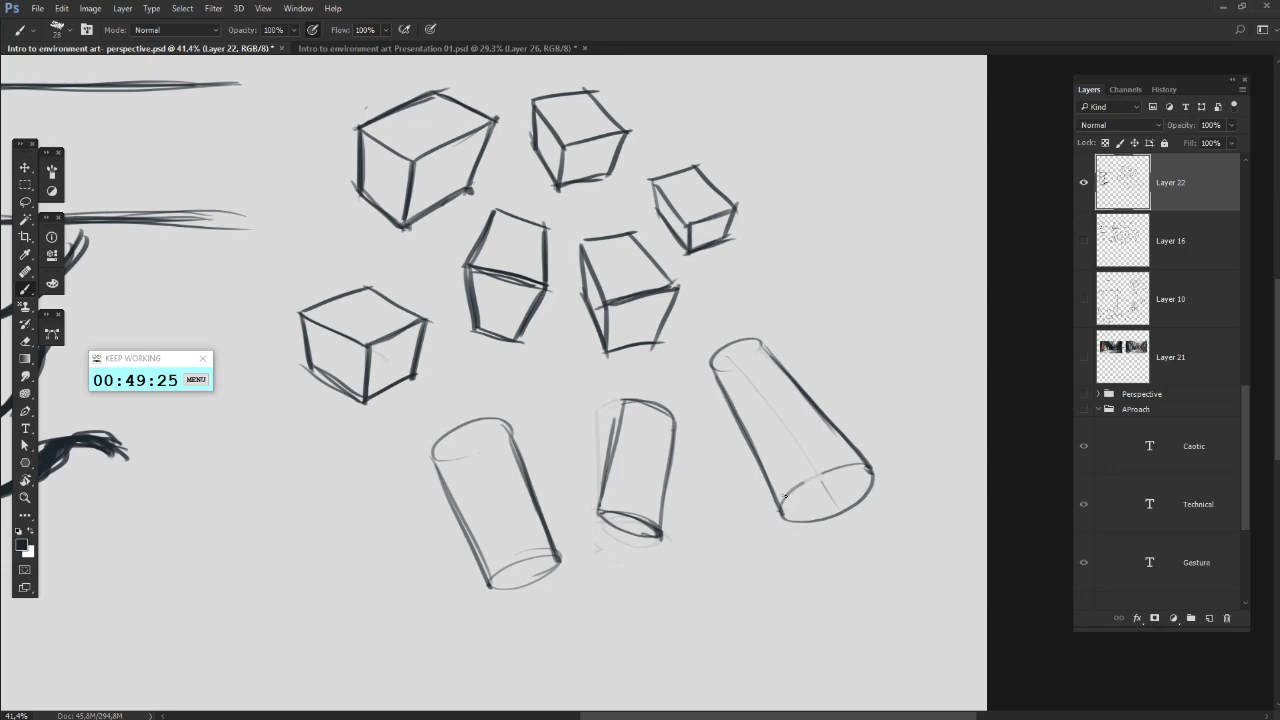
pyautogui.moveTo(785, 497); pyautogui.dragTo(848, 467)
# - Erase the stray construction lines beside and below the middle cylinder
pyautogui.moveTo(742, 554); pyautogui.dragTo(723, 502)
pyautogui.moveTo(631, 443); pyautogui.dragTo(739, 379)
pyautogui.moveTo(659, 393)
pyautogui.mouseDown()
pyautogui.moveTo(648, 481)
pyautogui.moveTo(597, 428)
pyautogui.moveTo(608, 362)
pyautogui.mouseUp()
pyautogui.moveTo(622, 549)
pyautogui.mouseDown()
pyautogui.moveTo(600, 517)
pyautogui.moveTo(609, 452)
pyautogui.moveTo(697, 507)
pyautogui.mouseUp()
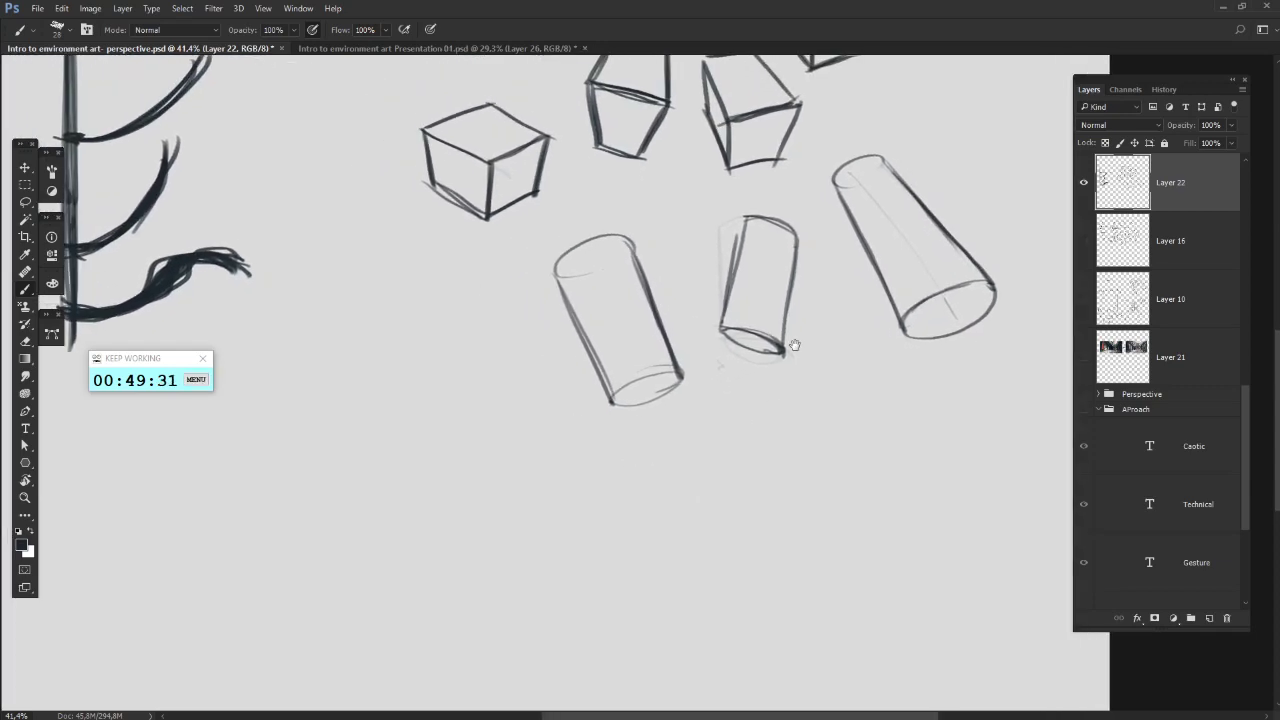
pyautogui.moveTo(794, 345); pyautogui.dragTo(734, 415)
pyautogui.press('e')
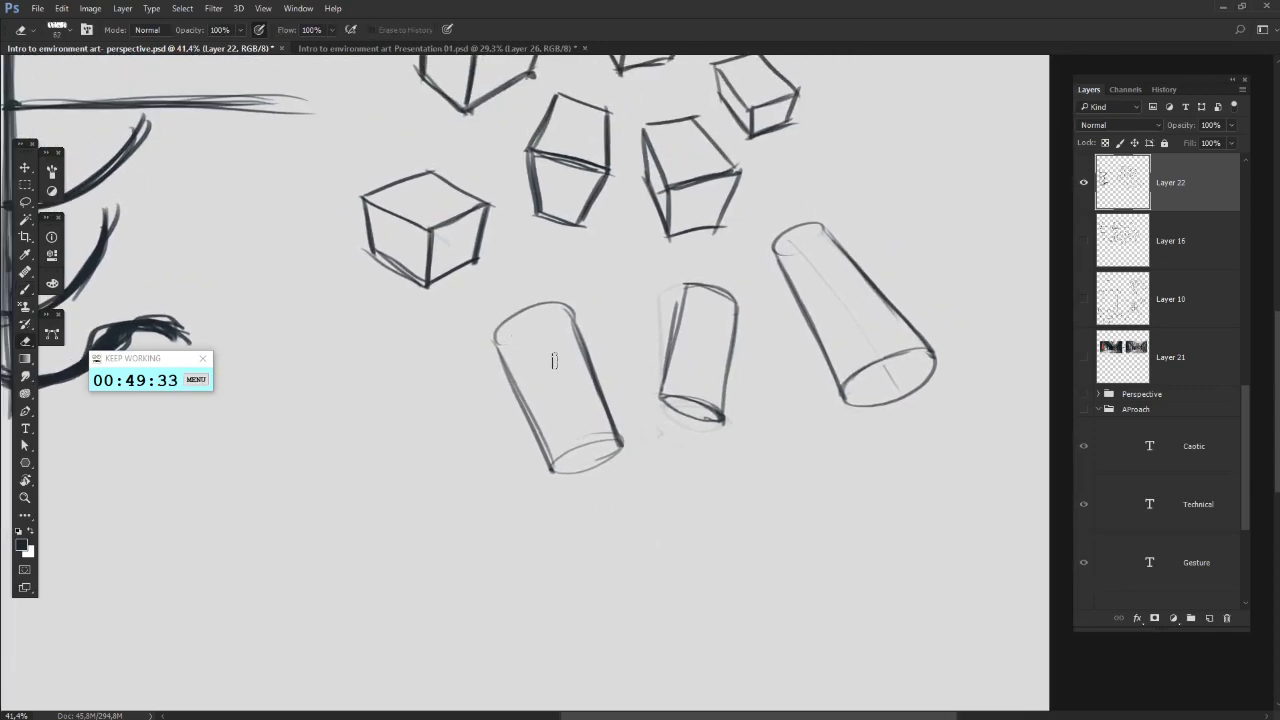
pyautogui.moveTo(660, 300)
pyautogui.mouseDown()
pyautogui.moveTo(660, 360)
pyautogui.moveTo(578, 360)
pyautogui.mouseUp()
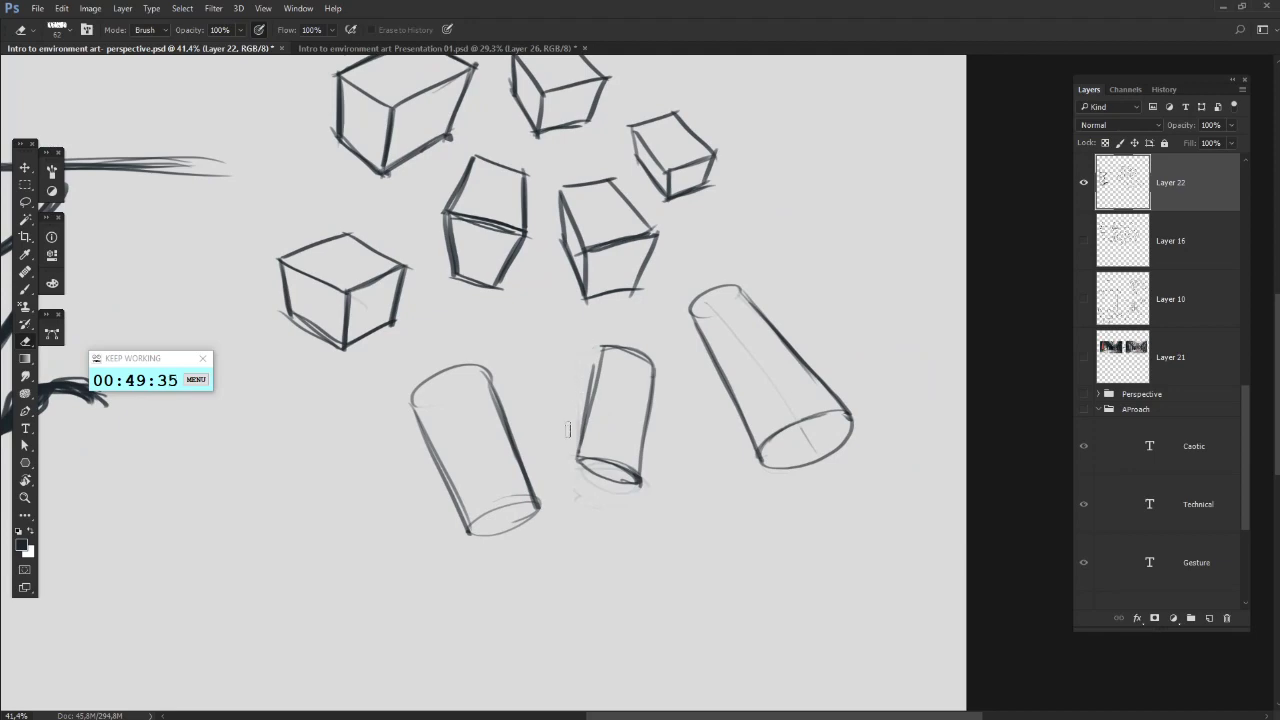
pyautogui.moveTo(574, 517); pyautogui.dragTo(591, 463)
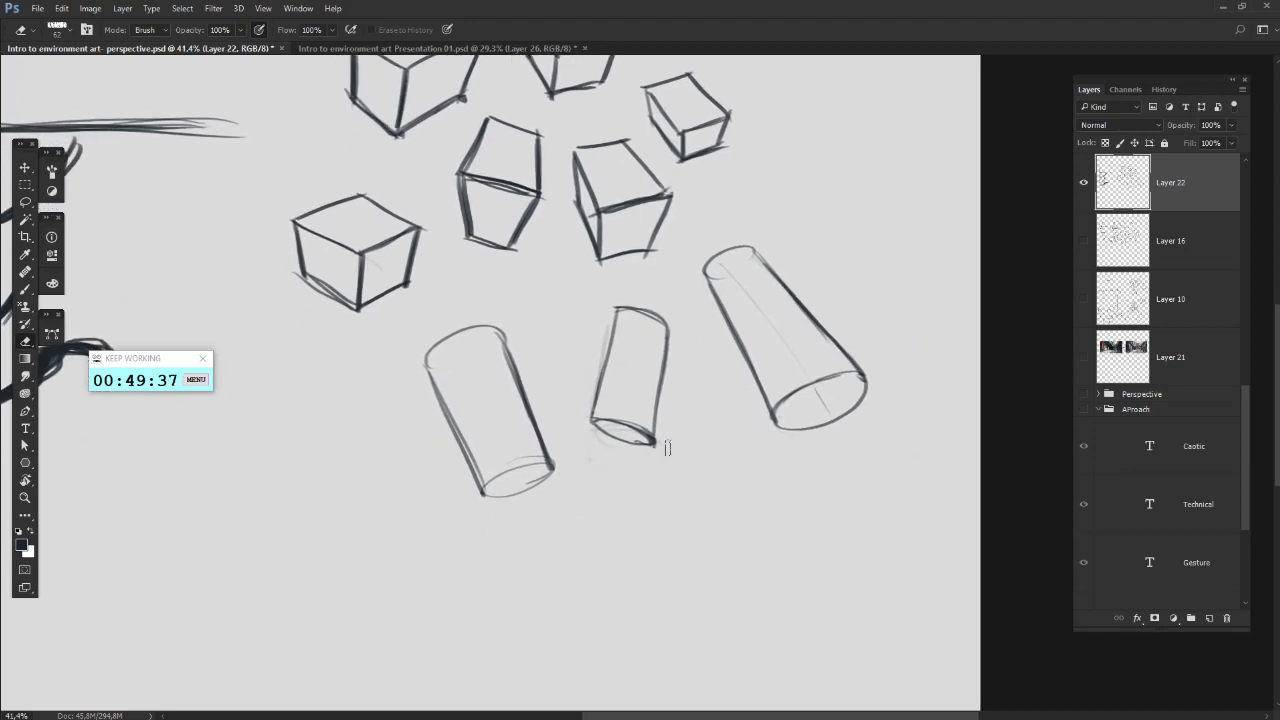
pyautogui.press('b')
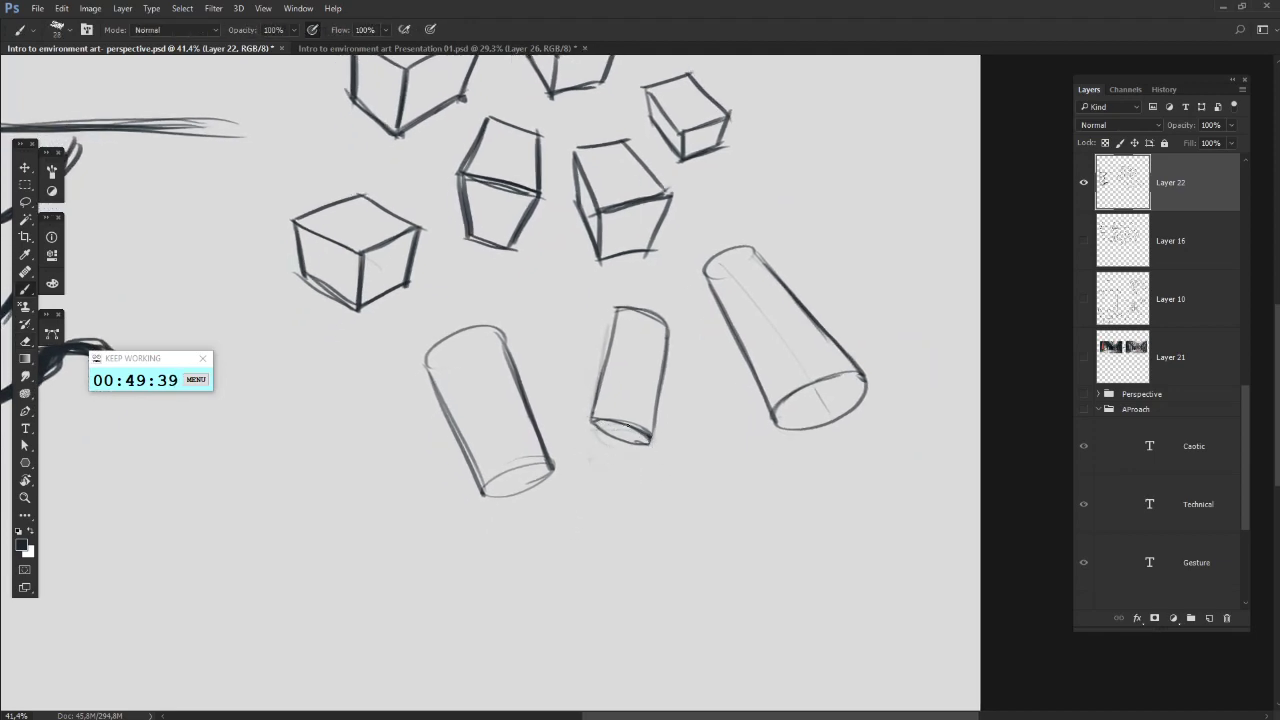
# - Fill the bottom ellipse of the middle cylinder with dense dark hatching
pyautogui.moveTo(628, 425)
pyautogui.mouseDown()
pyautogui.moveTo(648, 438)
pyautogui.moveTo(624, 432)
pyautogui.mouseUp()
pyautogui.moveTo(751, 456); pyautogui.dragTo(693, 479)
pyautogui.moveTo(583, 463); pyautogui.dragTo(589, 457)
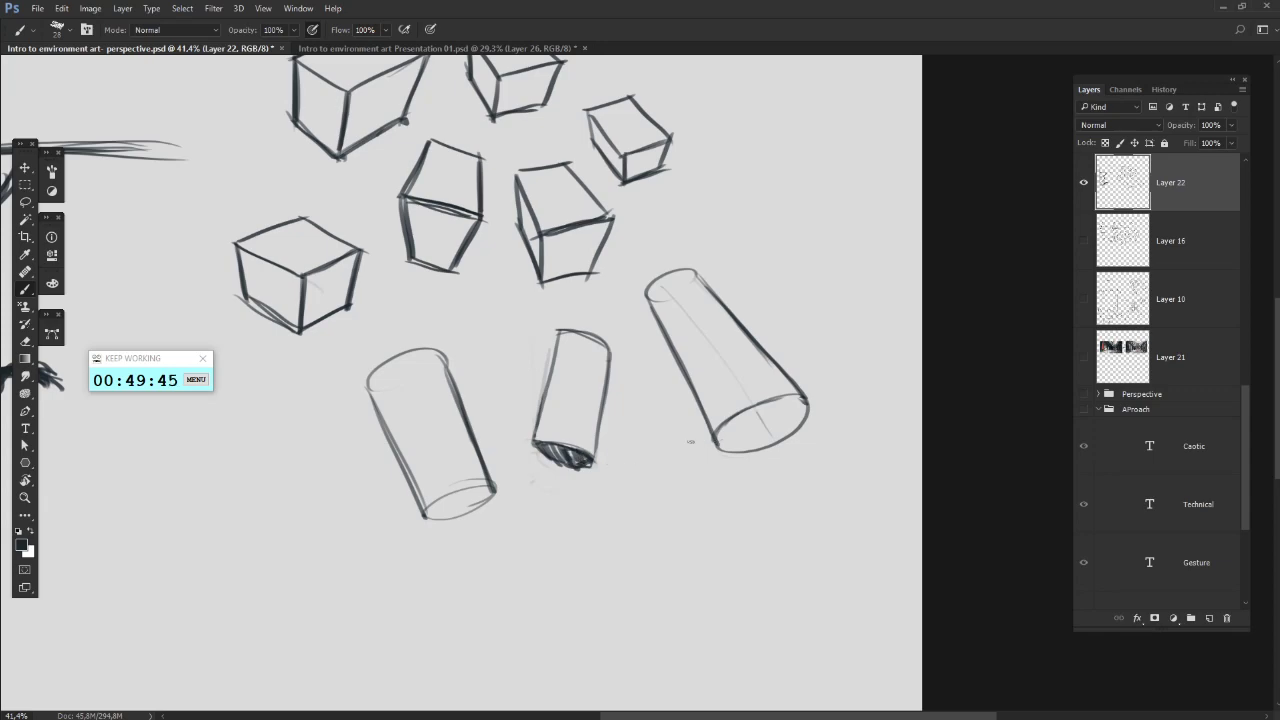
# - Try adding inner rim strokes to the bottom ellipse of the tapered cylinder, and undo them
pyautogui.moveTo(750, 424)
pyautogui.mouseDown()
pyautogui.moveTo(666, 448)
pyautogui.moveTo(642, 470)
pyautogui.moveTo(710, 434)
pyautogui.mouseUp()
pyautogui.hotkey('ctrl', 'z')
pyautogui.hotkey('ctrl', 'z')
pyautogui.hotkey('ctrl', 'z')
pyautogui.hotkey('ctrl', 'z')
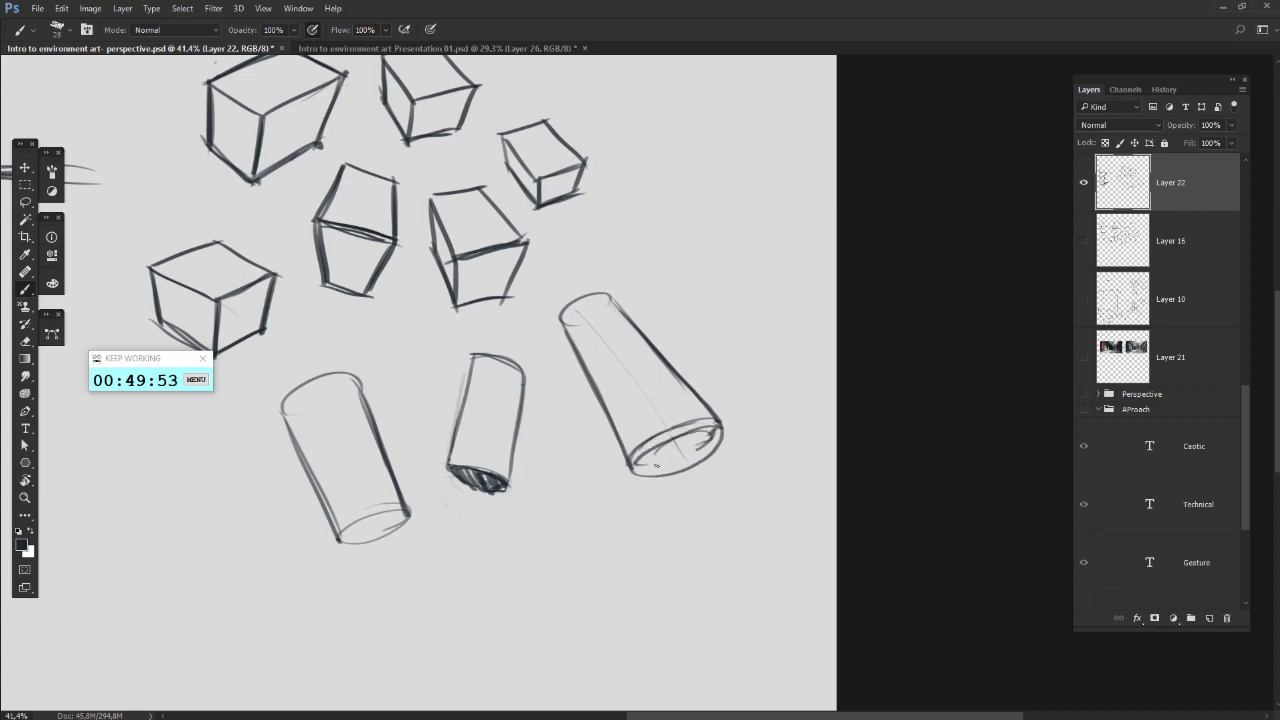
pyautogui.moveTo(656, 465)
pyautogui.mouseDown()
pyautogui.moveTo(708, 440)
pyautogui.moveTo(641, 465)
pyautogui.moveTo(715, 436)
pyautogui.moveTo(670, 470)
pyautogui.moveTo(642, 464)
pyautogui.mouseUp()
pyautogui.hotkey('ctrl', 'z')
pyautogui.hotkey('ctrl', 'z')
pyautogui.hotkey('ctrl', 'z')
pyautogui.hotkey('ctrl', 'z')
# - Draw three curved contour lines across the body of the tapered cylinder
pyautogui.moveTo(615, 422); pyautogui.dragTo(692, 392)
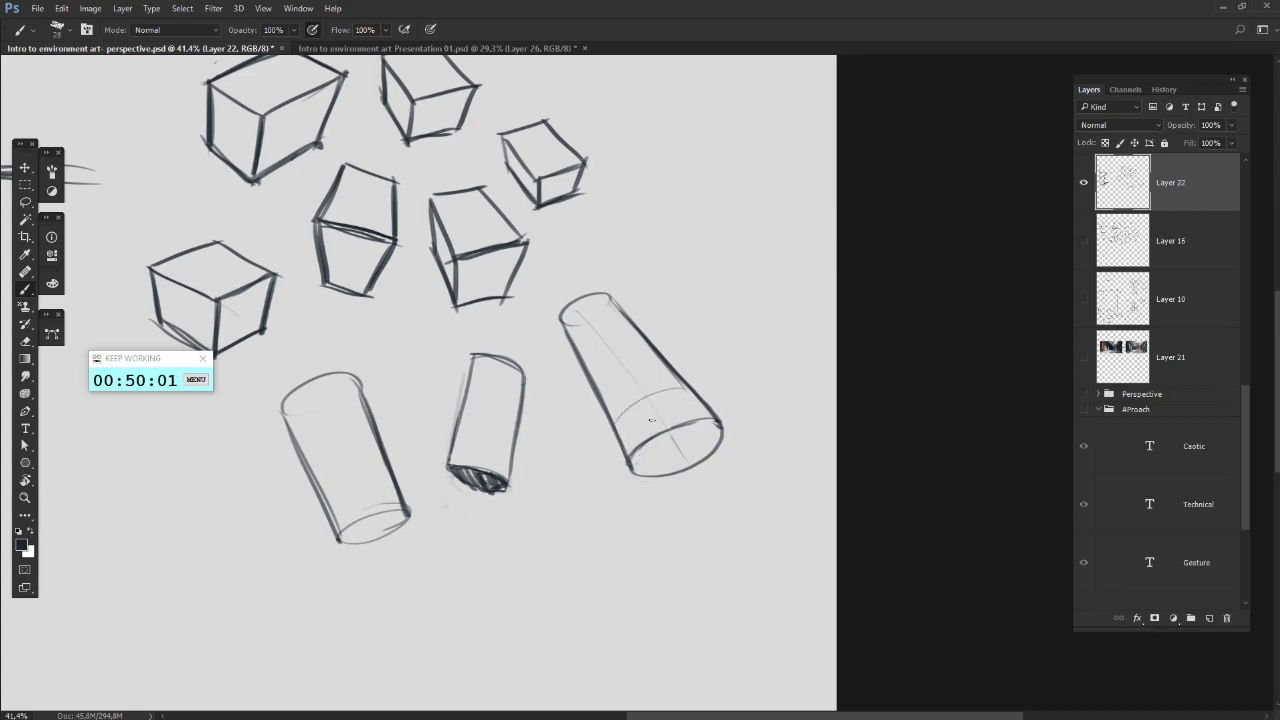
pyautogui.moveTo(590, 378); pyautogui.dragTo(656, 352)
pyautogui.moveTo(566, 346); pyautogui.dragTo(620, 320)
pyautogui.moveTo(564, 421); pyautogui.dragTo(674, 323)
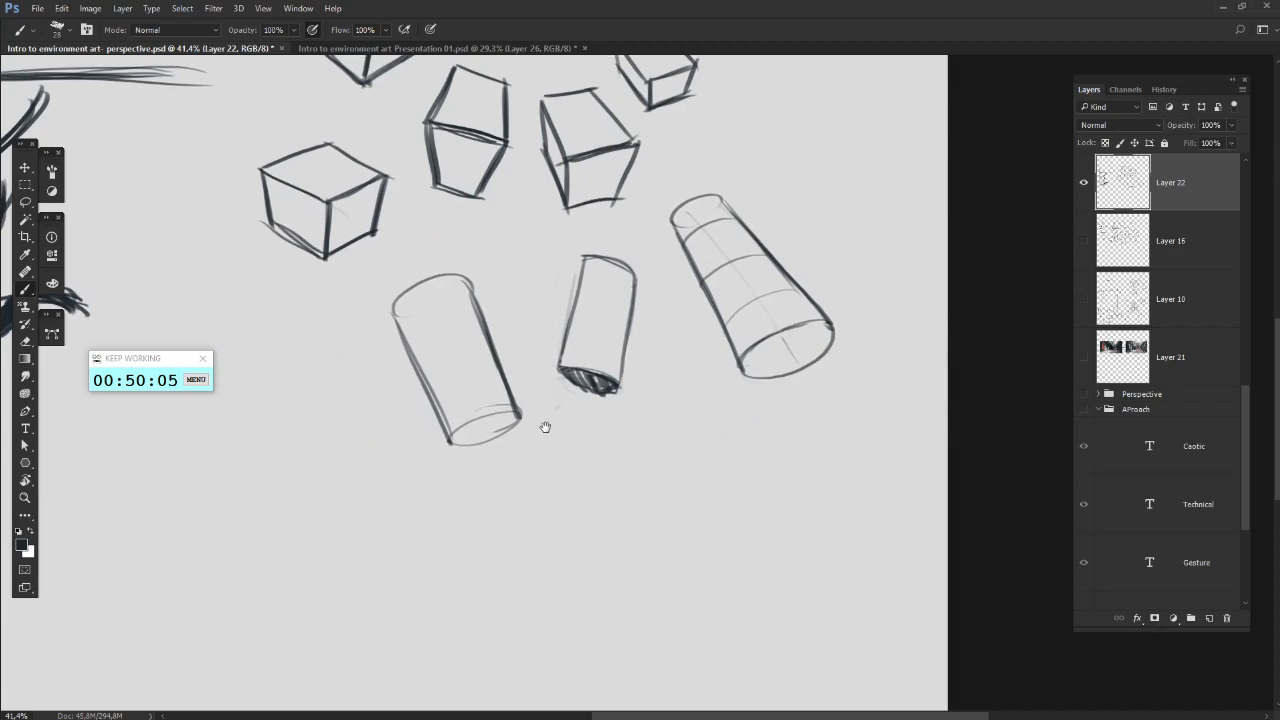
# - Darken the left side and the top ellipse of the tapered cylinder with heavier strokes
pyautogui.moveTo(522, 431); pyautogui.dragTo(598, 391)
pyautogui.moveTo(680, 424); pyautogui.dragTo(736, 411)
pyautogui.moveTo(735, 327); pyautogui.dragTo(779, 390)
pyautogui.moveTo(387, 439); pyautogui.dragTo(411, 449)
pyautogui.moveTo(542, 533)
pyautogui.mouseDown()
pyautogui.moveTo(474, 494)
pyautogui.moveTo(457, 502)
pyautogui.mouseUp()
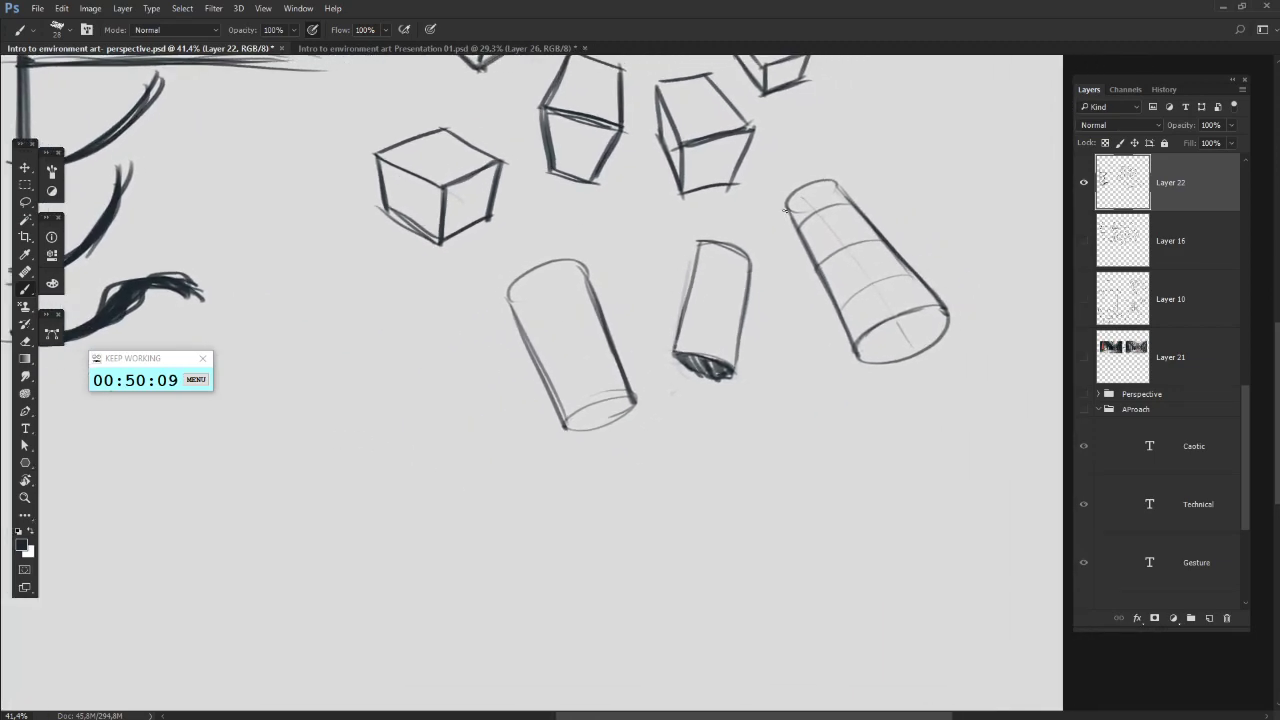
pyautogui.moveTo(782, 205)
pyautogui.mouseDown()
pyautogui.moveTo(832, 184)
pyautogui.moveTo(866, 229)
pyautogui.mouseUp()
pyautogui.hotkey('ctrl', 'z')
pyautogui.hotkey('ctrl', 'z')
pyautogui.hotkey('ctrl', 'z')
pyautogui.moveTo(803, 186); pyautogui.dragTo(838, 182)
pyautogui.hotkey('ctrl', 'z')
# - Sketch a slanted centre line below the middle cylinder with a large tilted ellipse around its lower end
pyautogui.moveTo(748, 475); pyautogui.dragTo(700, 378)
pyautogui.moveTo(766, 338)
pyautogui.mouseDown()
pyautogui.moveTo(756, 353)
pyautogui.moveTo(740, 345)
pyautogui.mouseUp()
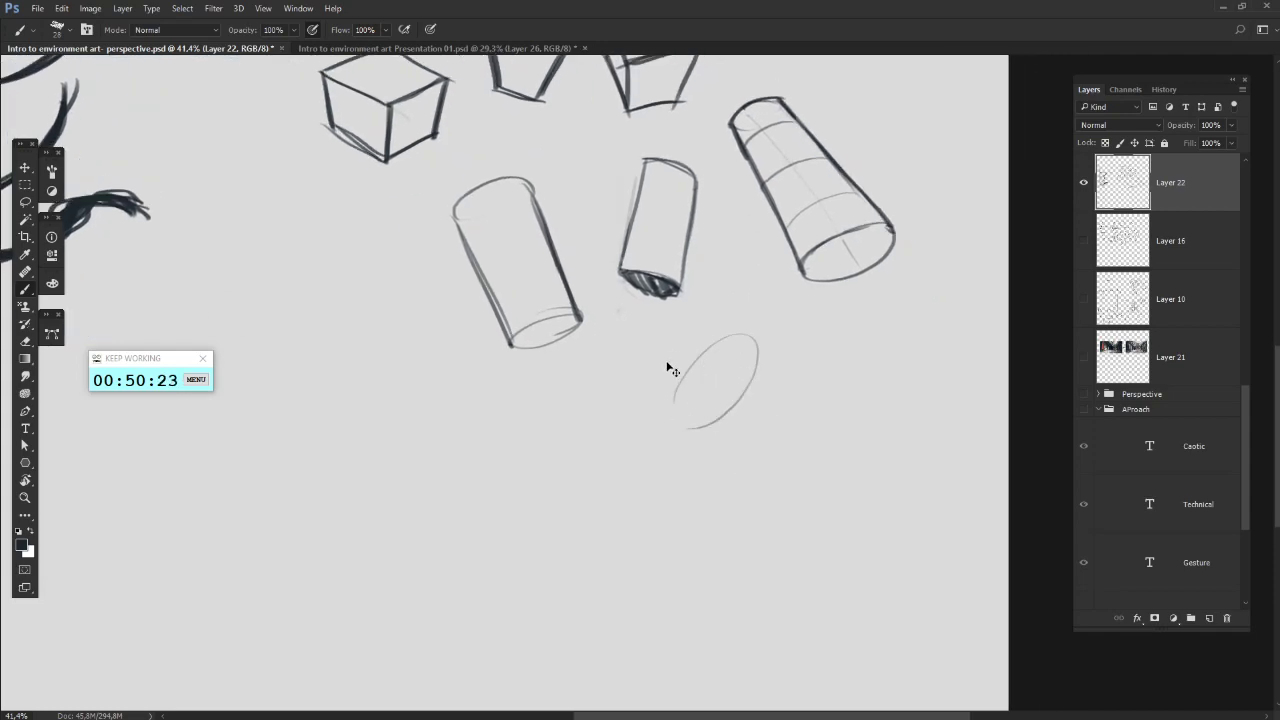
pyautogui.hotkey('ctrl', 'z')
pyautogui.moveTo(652, 341)
pyautogui.mouseDown()
pyautogui.moveTo(809, 461)
pyautogui.moveTo(752, 495)
pyautogui.moveTo(741, 481)
pyautogui.mouseUp()
pyautogui.hotkey('ctrl', 'z')
pyautogui.moveTo(835, 398)
pyautogui.mouseDown()
pyautogui.moveTo(790, 512)
pyautogui.moveTo(780, 508)
pyautogui.mouseUp()
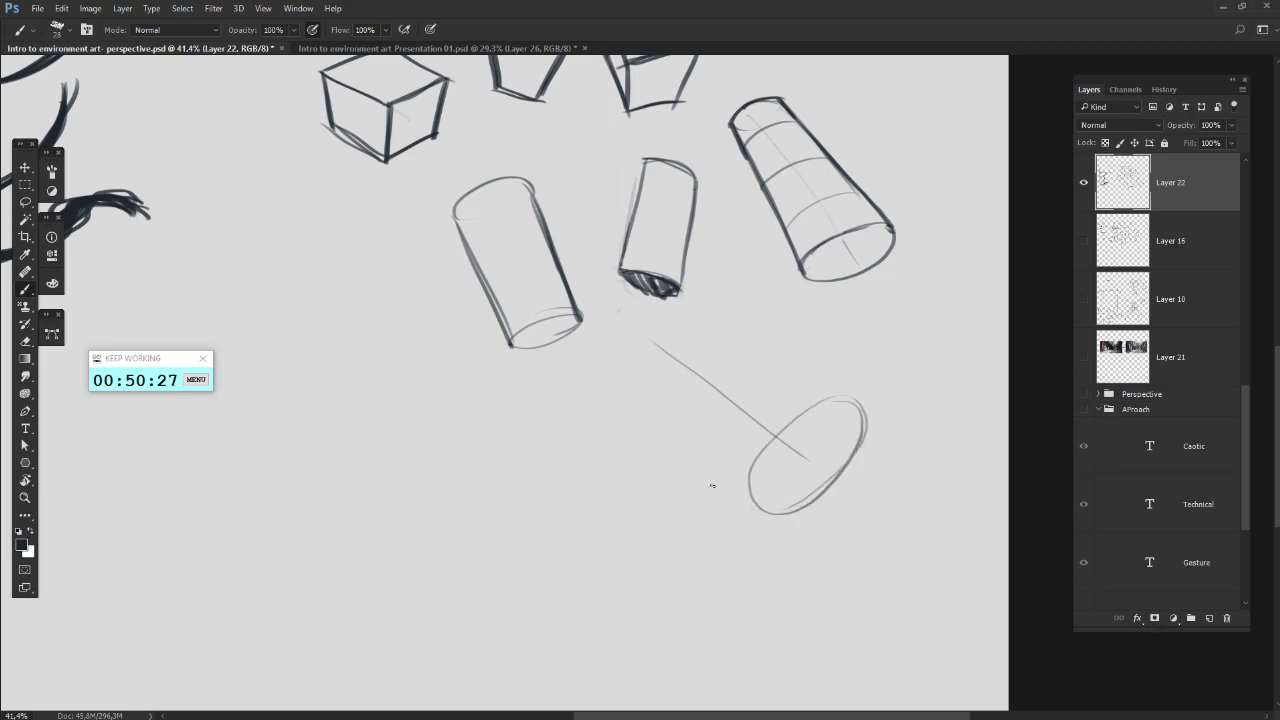
# - Draw the small upper end arc and both flaring sides to complete the new tilted cylinder
pyautogui.moveTo(722, 317)
pyautogui.mouseDown()
pyautogui.moveTo(642, 332)
pyautogui.moveTo(629, 376)
pyautogui.mouseUp()
pyautogui.hotkey('ctrl', 'z')
pyautogui.moveTo(688, 323)
pyautogui.mouseDown()
pyautogui.moveTo(652, 342)
pyautogui.moveTo(637, 370)
pyautogui.moveTo(776, 518)
pyautogui.mouseUp()
pyautogui.moveTo(700, 329); pyautogui.dragTo(784, 373)
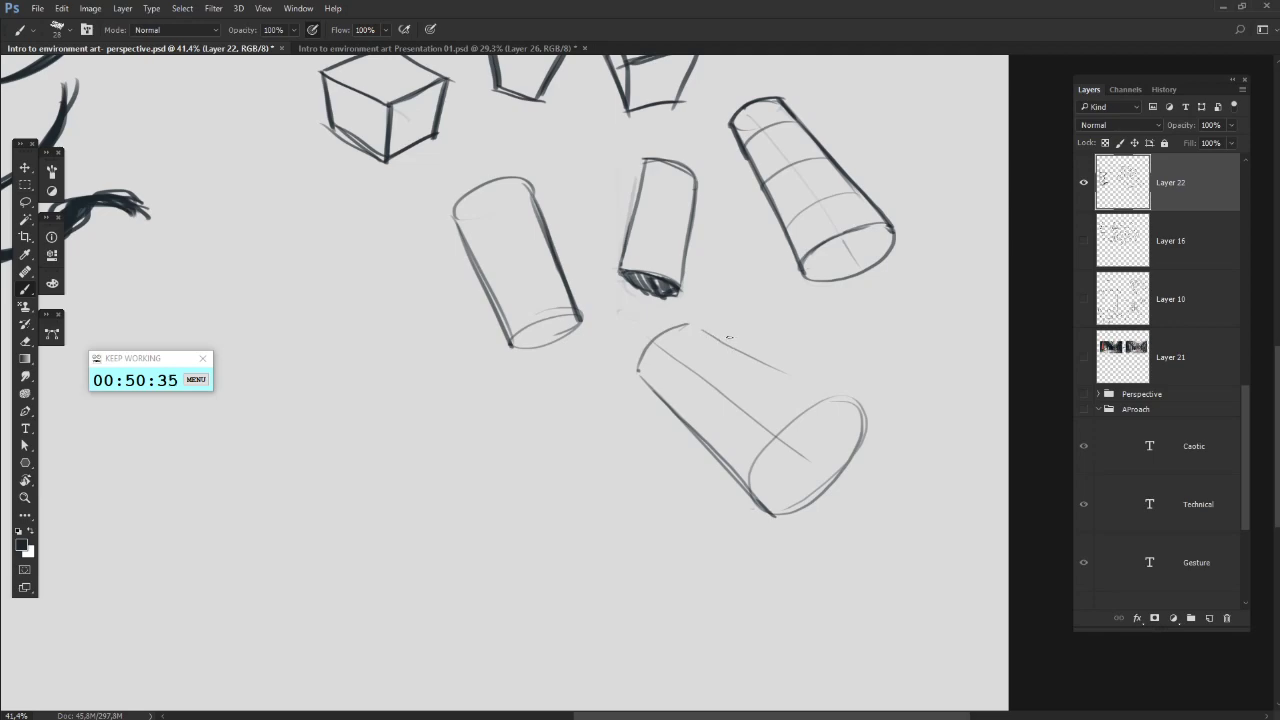
pyautogui.hotkey('ctrl', 'z')
pyautogui.moveTo(688, 323); pyautogui.dragTo(852, 396)
pyautogui.moveTo(737, 297); pyautogui.dragTo(698, 275)
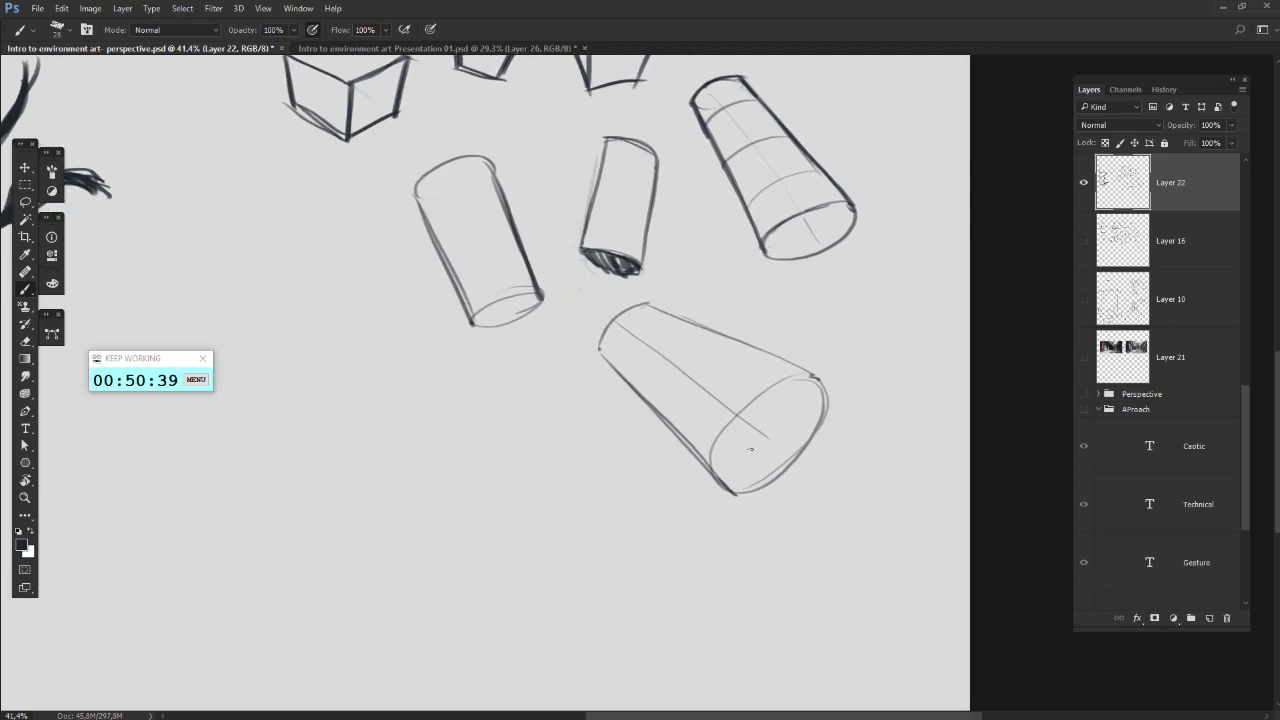
# - Add an inner rim ellipse to the tilted cylinder's large end and two curved contour lines across its body
pyautogui.moveTo(797, 386)
pyautogui.mouseDown()
pyautogui.moveTo(760, 472)
pyautogui.moveTo(709, 458)
pyautogui.mouseUp()
pyautogui.moveTo(748, 337); pyautogui.dragTo(680, 408)
pyautogui.hotkey('ctrl', 'z')
pyautogui.moveTo(752, 346); pyautogui.dragTo(675, 432)
pyautogui.moveTo(652, 314)
pyautogui.mouseDown()
pyautogui.moveTo(628, 380)
pyautogui.moveTo(642, 339)
pyautogui.mouseUp()
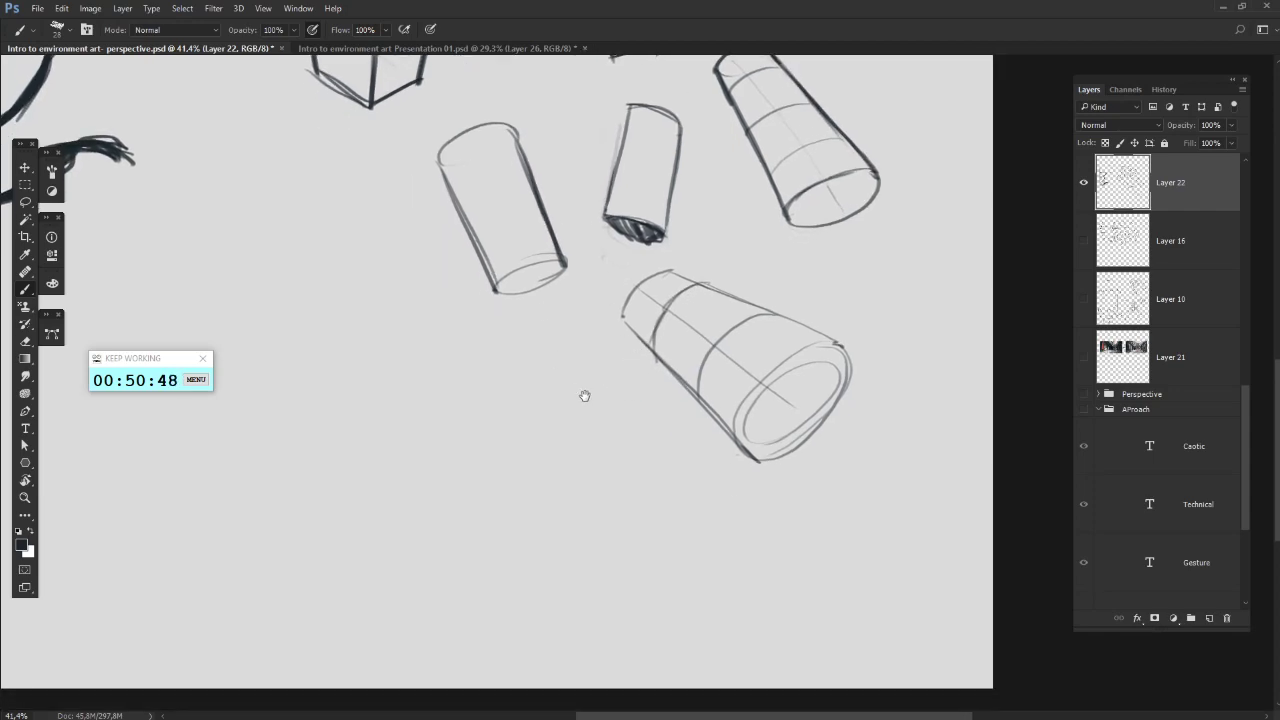
# - Try hatching the inside of the tilted cylinder's open end with vertical strokes, and undo the hatching
pyautogui.scroll(2, 674, 391)
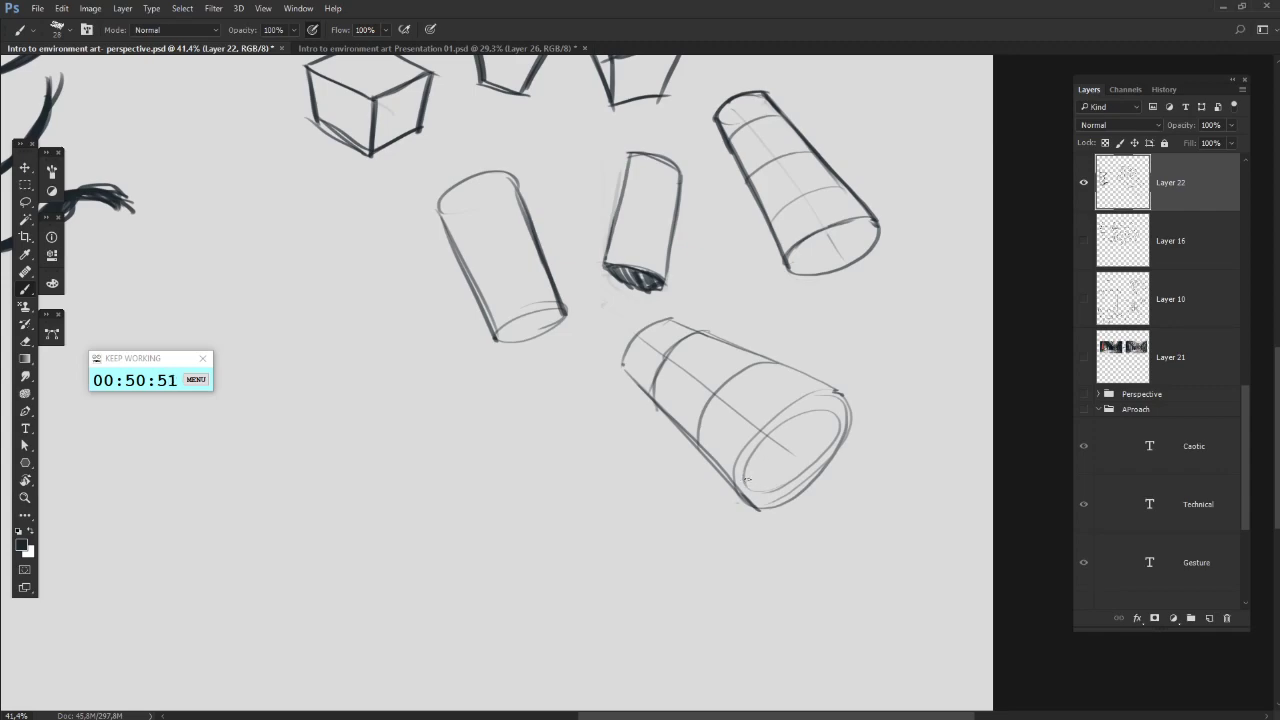
pyautogui.moveTo(752, 461); pyautogui.dragTo(767, 496)
pyautogui.moveTo(771, 432); pyautogui.dragTo(770, 494)
pyautogui.moveTo(783, 425)
pyautogui.mouseDown()
pyautogui.moveTo(785, 484)
pyautogui.moveTo(815, 418)
pyautogui.moveTo(800, 468)
pyautogui.mouseUp()
pyautogui.moveTo(818, 416); pyautogui.dragTo(813, 462)
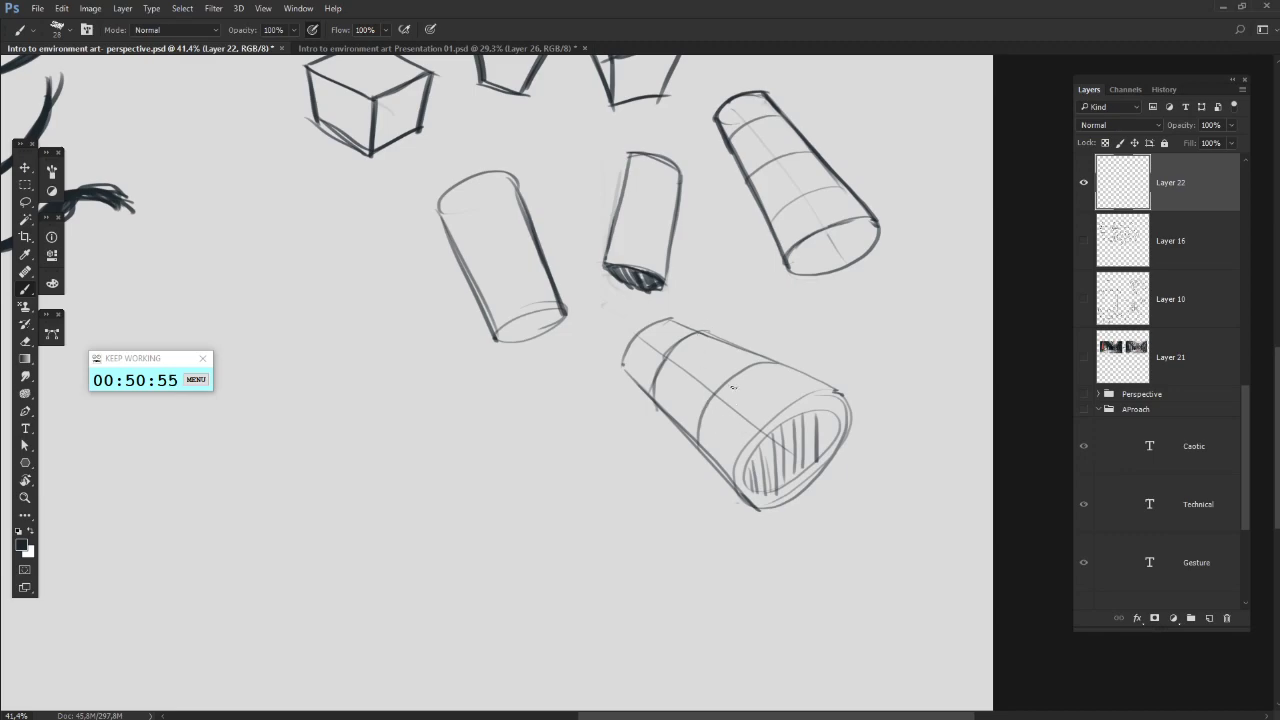
pyautogui.hotkey('ctrl', 'alt', 'z')
pyautogui.hotkey('ctrl', 'alt', 'z')
pyautogui.hotkey('ctrl', 'alt', 'z')
pyautogui.hotkey('ctrl', 'alt', 'z')
pyautogui.hotkey('ctrl', 'alt', 'z')
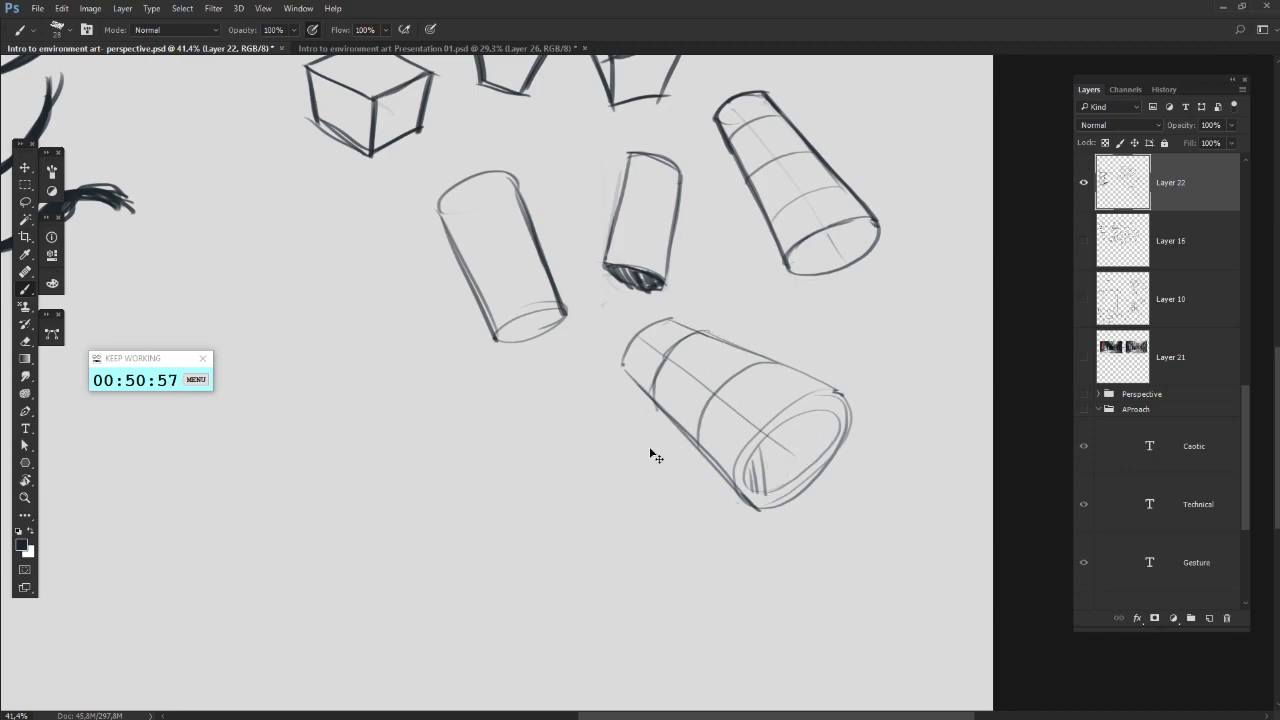
pyautogui.hotkey('ctrl', 'alt', 'z')
pyautogui.hotkey('ctrl', 'alt', 'z')
# - Sketch an oppositely slanted centre line beside the first cylinder, with a large tilted ellipse at its lower end
pyautogui.press('space')
pyautogui.moveTo(512, 474); pyautogui.dragTo(614, 457)
pyautogui.moveTo(473, 356); pyautogui.dragTo(520, 378)
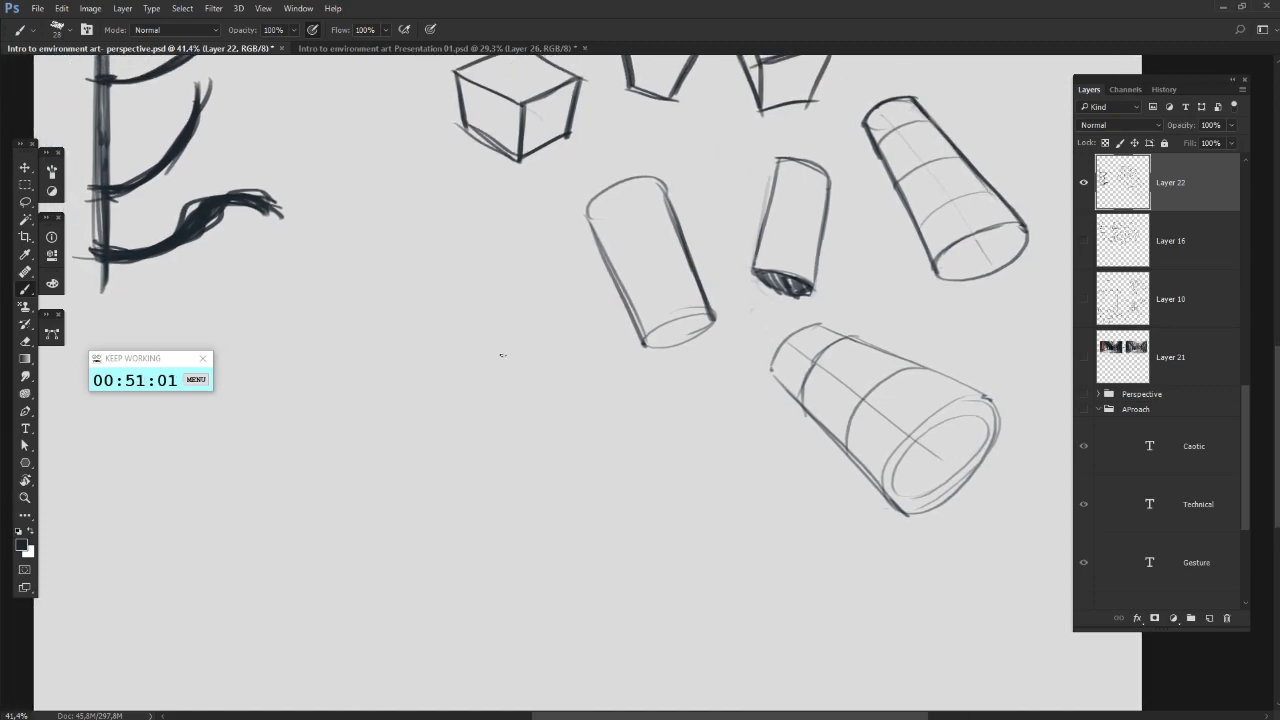
pyautogui.moveTo(543, 245)
pyautogui.mouseDown()
pyautogui.moveTo(418, 410)
pyautogui.moveTo(455, 460)
pyautogui.moveTo(412, 434)
pyautogui.mouseUp()
pyautogui.hotkey('ctrl', 'z')
pyautogui.moveTo(377, 372)
pyautogui.mouseDown()
pyautogui.moveTo(464, 468)
pyautogui.moveTo(373, 377)
pyautogui.mouseUp()
pyautogui.hotkey('ctrl', 'z')
pyautogui.moveTo(453, 471)
pyautogui.mouseDown()
pyautogui.moveTo(482, 469)
pyautogui.moveTo(436, 454)
pyautogui.moveTo(477, 476)
pyautogui.mouseUp()
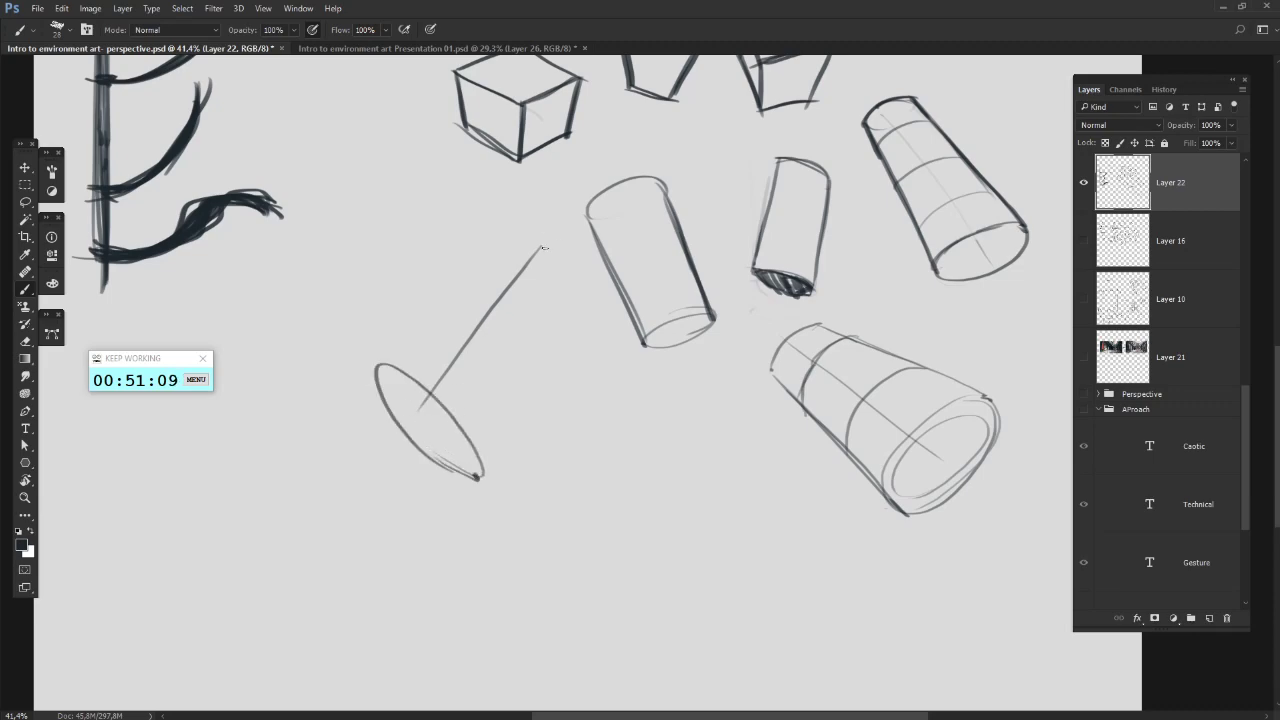
# - Draw the upper end arc and both long sides of the new slanted cylinder
pyautogui.moveTo(498, 224)
pyautogui.mouseDown()
pyautogui.moveTo(575, 273)
pyautogui.moveTo(577, 291)
pyautogui.moveTo(466, 497)
pyautogui.mouseUp()
pyautogui.moveTo(580, 292); pyautogui.dragTo(497, 456)
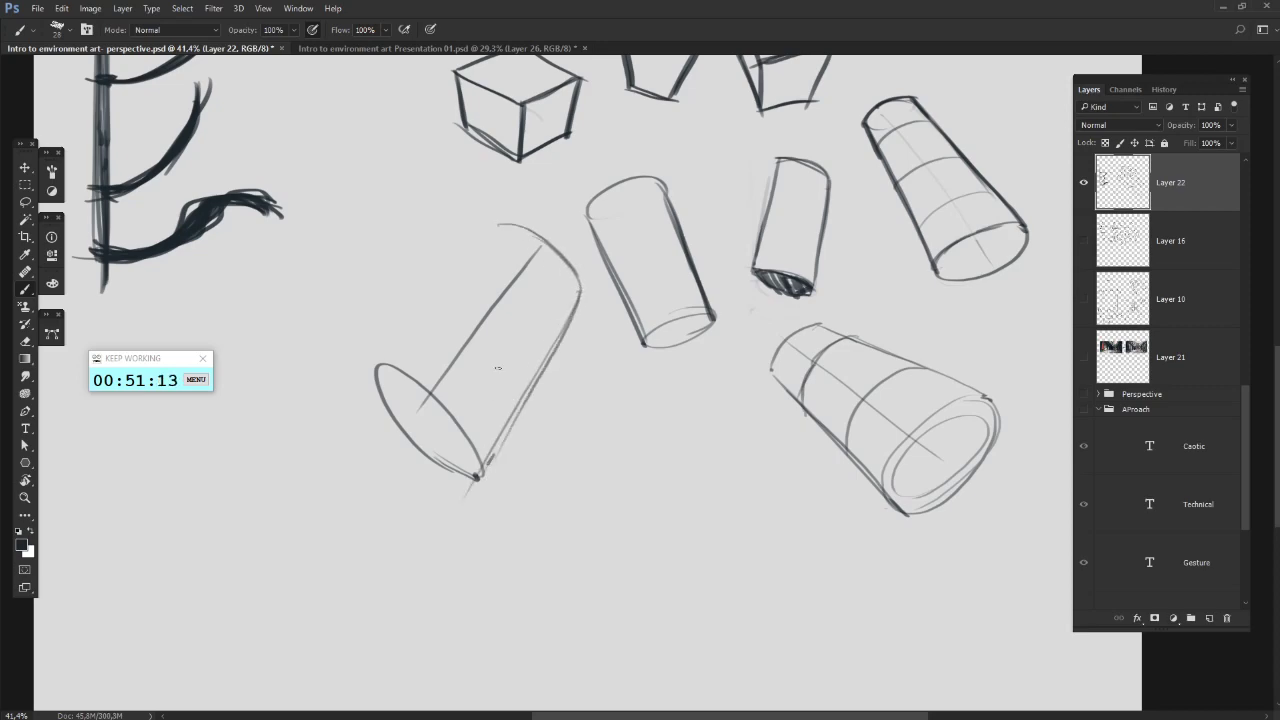
pyautogui.moveTo(491, 268)
pyautogui.mouseDown()
pyautogui.moveTo(549, 296)
pyautogui.moveTo(506, 305)
pyautogui.moveTo(442, 386)
pyautogui.mouseUp()
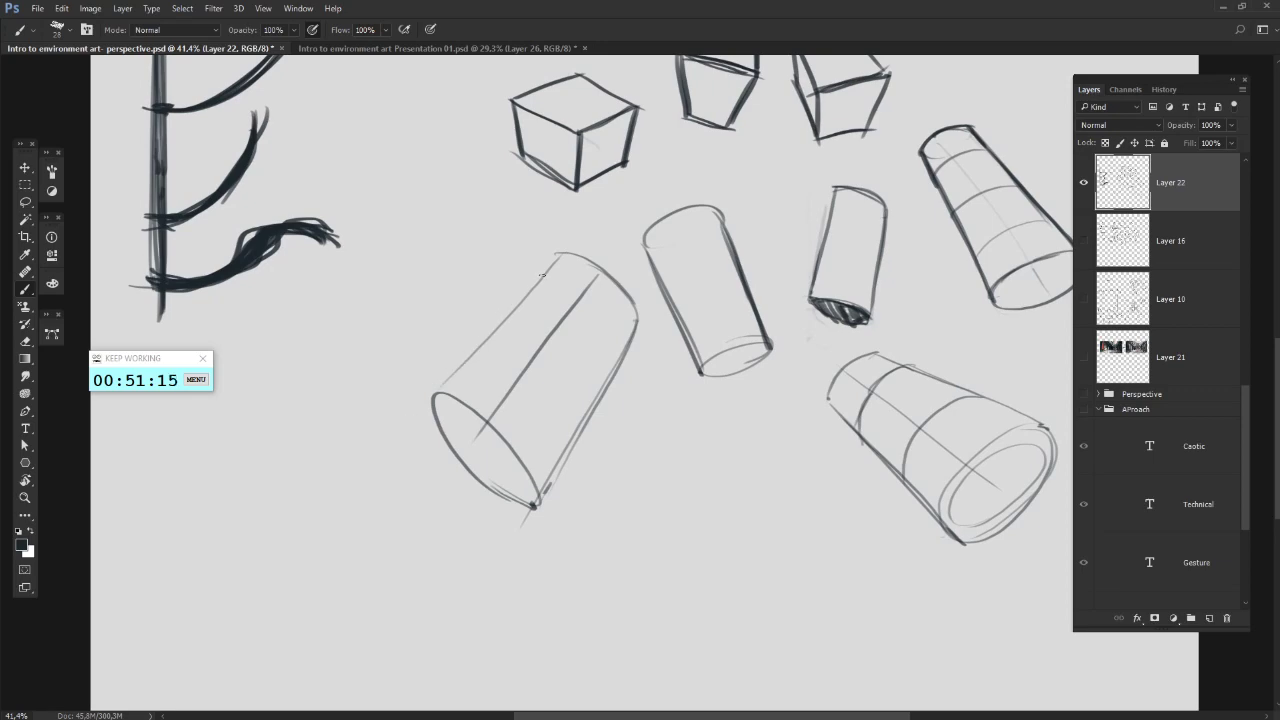
pyautogui.moveTo(562, 254); pyautogui.dragTo(434, 398)
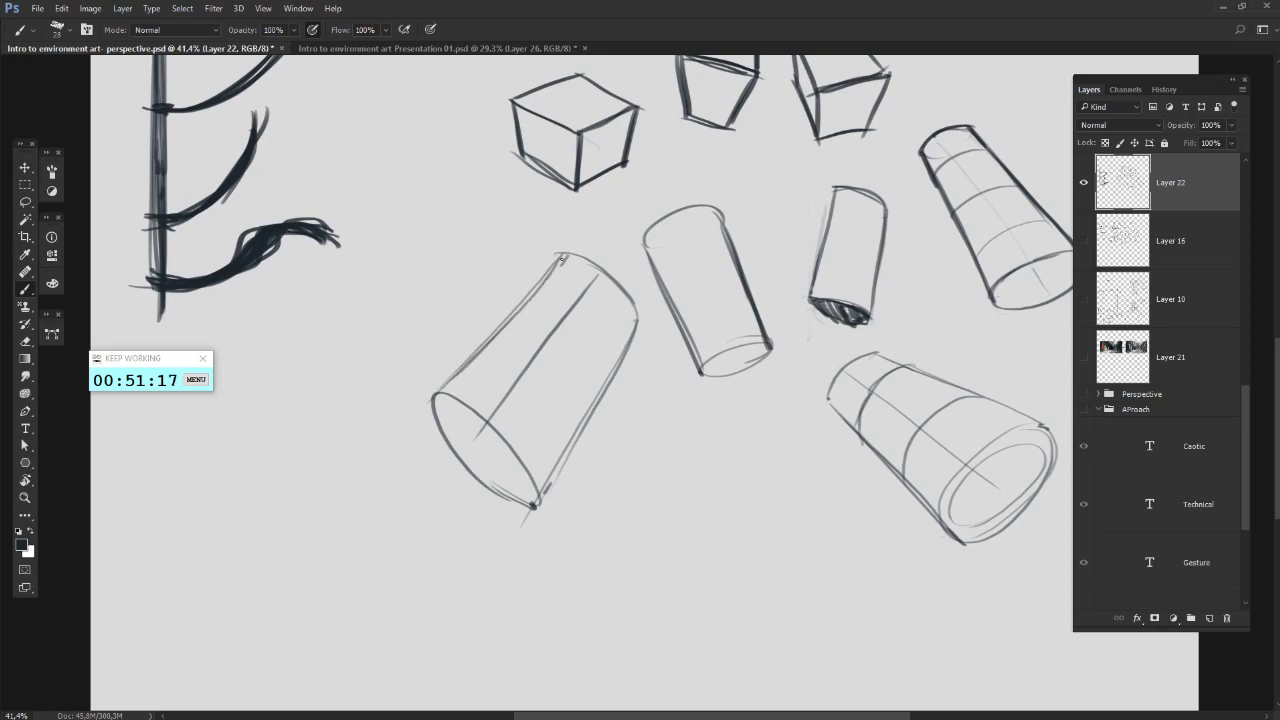
# - Sketch an S-shaped centre curve in the space between the two large cylinders, with ellipses at its lower end and bends
pyautogui.moveTo(702, 413)
pyautogui.mouseDown()
pyautogui.moveTo(791, 434)
pyautogui.moveTo(654, 363)
pyautogui.moveTo(671, 437)
pyautogui.moveTo(630, 501)
pyautogui.moveTo(628, 536)
pyautogui.mouseUp()
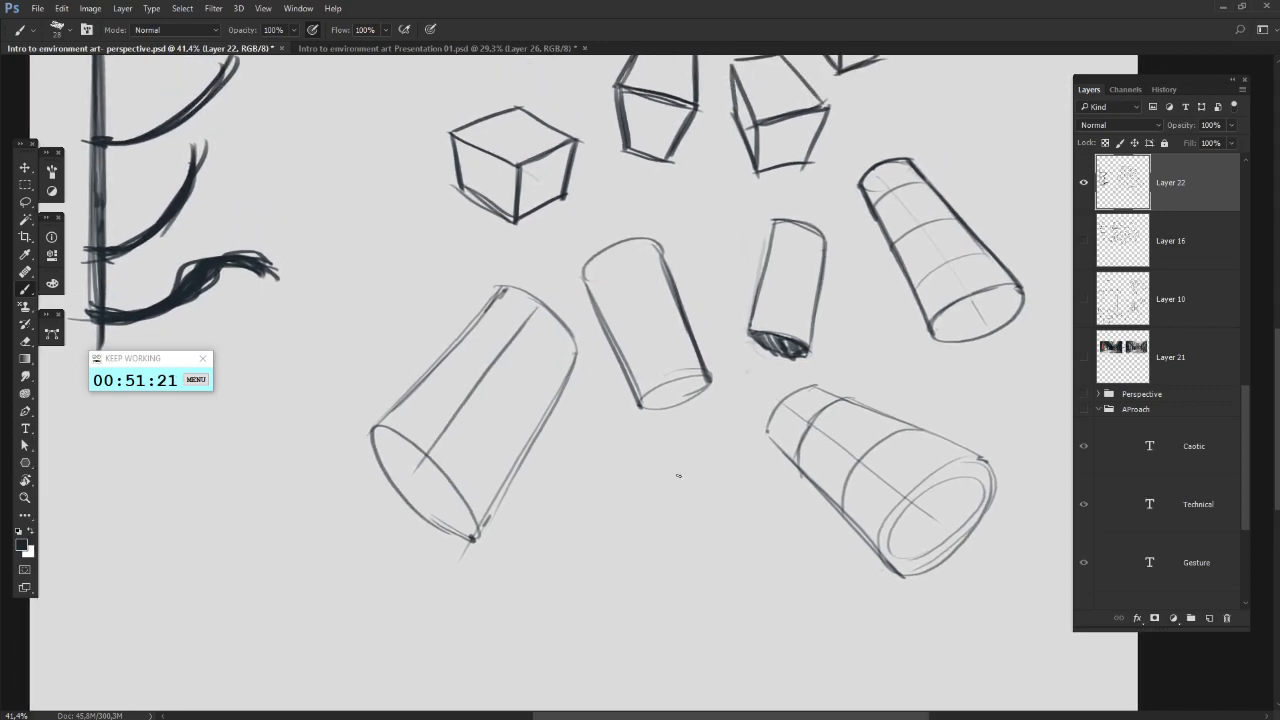
pyautogui.moveTo(708, 468)
pyautogui.mouseDown()
pyautogui.moveTo(600, 505)
pyautogui.moveTo(578, 590)
pyautogui.moveTo(592, 626)
pyautogui.moveTo(576, 559)
pyautogui.mouseUp()
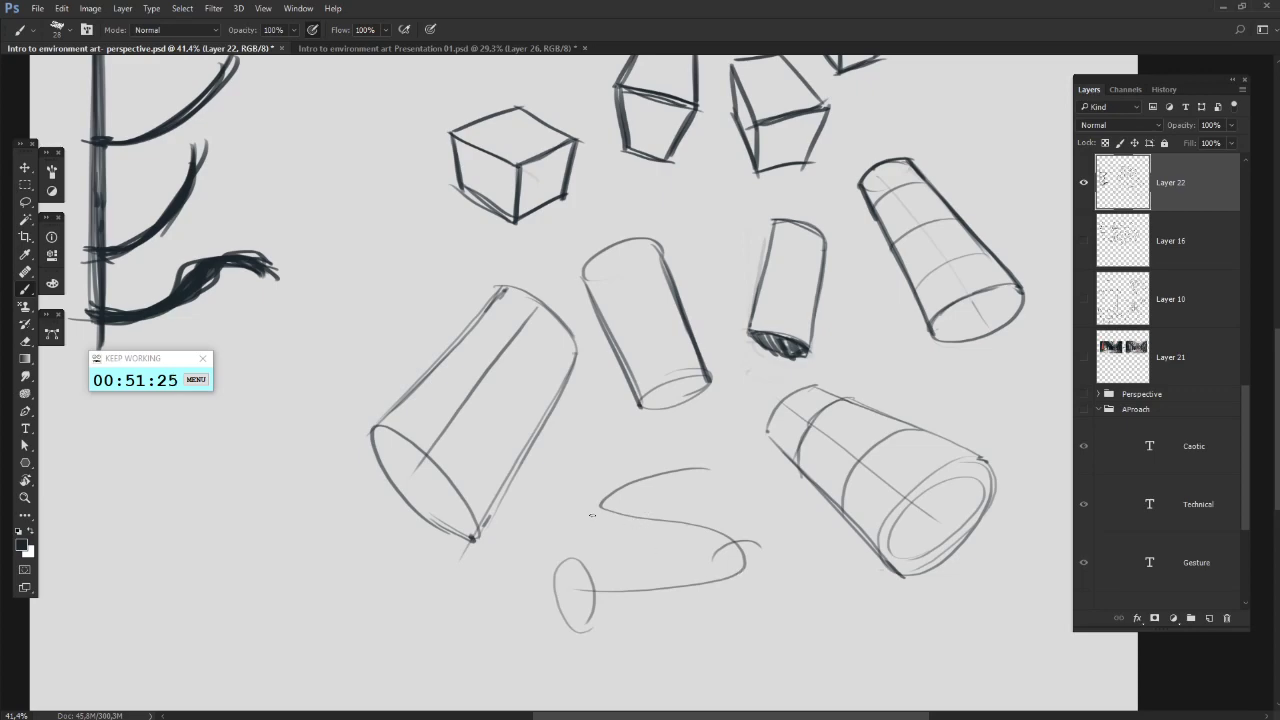
pyautogui.moveTo(641, 500)
pyautogui.mouseDown()
pyautogui.moveTo(606, 533)
pyautogui.moveTo(606, 510)
pyautogui.mouseUp()
pyautogui.moveTo(744, 565); pyautogui.dragTo(752, 570)
# - Join the ellipses along the S-curve with outer contours to form a bent tube
pyautogui.moveTo(585, 630)
pyautogui.mouseDown()
pyautogui.moveTo(777, 561)
pyautogui.moveTo(651, 615)
pyautogui.moveTo(759, 576)
pyautogui.moveTo(740, 591)
pyautogui.moveTo(765, 563)
pyautogui.moveTo(738, 594)
pyautogui.mouseUp()
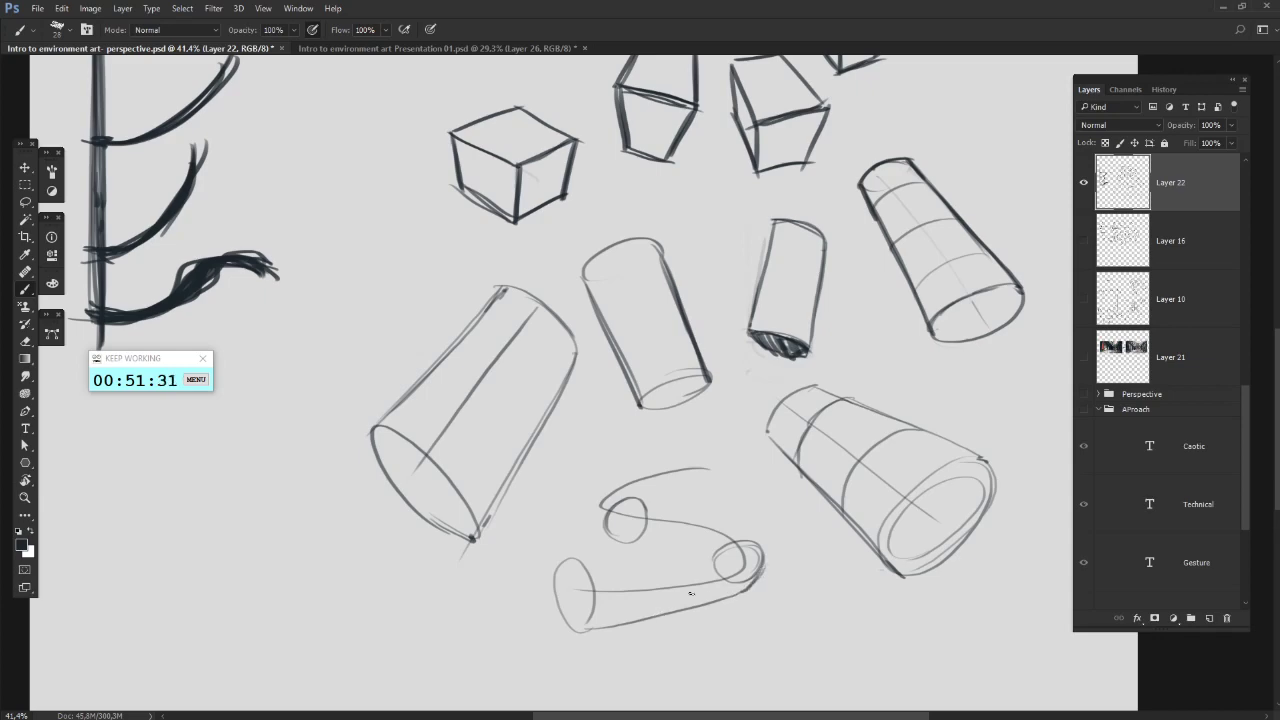
pyautogui.moveTo(564, 561); pyautogui.dragTo(698, 555)
pyautogui.moveTo(642, 500); pyautogui.dragTo(754, 543)
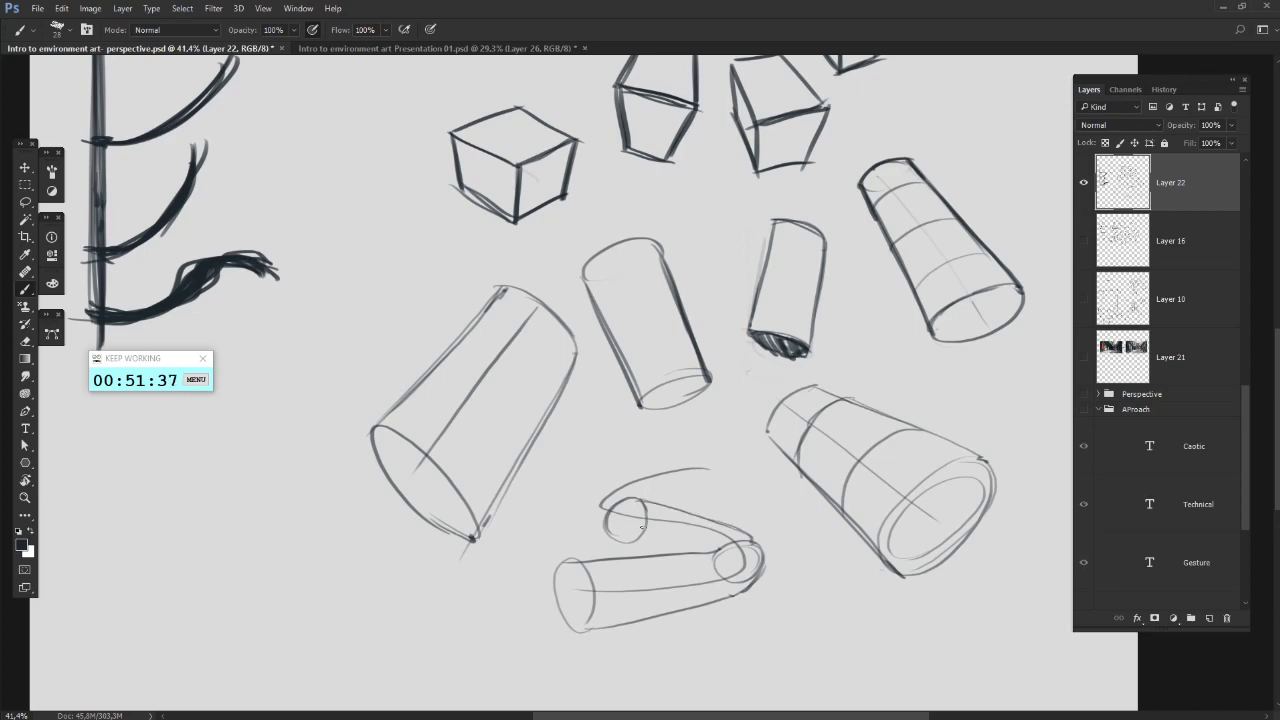
pyautogui.hotkey('ctrl', 'z')
pyautogui.moveTo(639, 501); pyautogui.dragTo(744, 536)
pyautogui.moveTo(611, 537)
pyautogui.mouseDown()
pyautogui.moveTo(670, 554)
pyautogui.moveTo(708, 350)
pyautogui.mouseUp()
# - Sketch a square maze plan with straight inner walls in the space below the bent tube
pyautogui.moveTo(728, 459)
pyautogui.mouseDown()
pyautogui.moveTo(731, 551)
pyautogui.moveTo(803, 444)
pyautogui.moveTo(810, 533)
pyautogui.mouseUp()
pyautogui.hotkey('ctrl', 'alt', 'z')
pyautogui.hotkey('ctrl', 'alt', 'z')
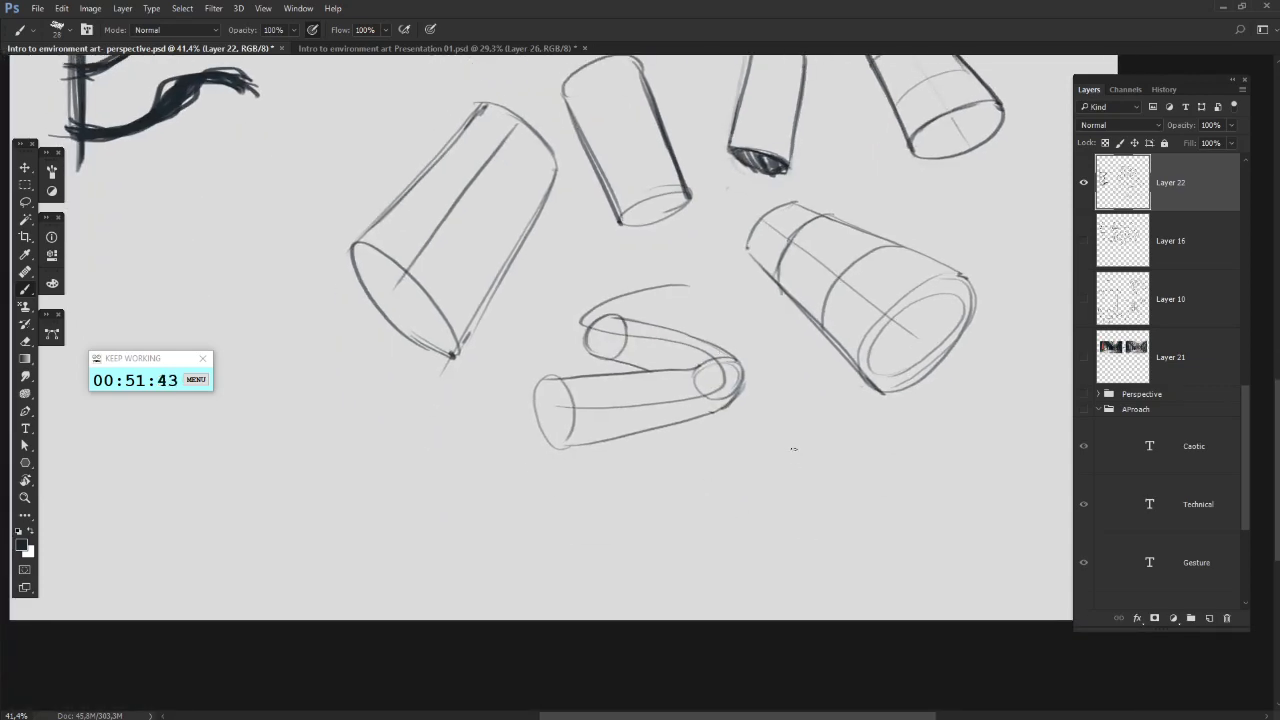
pyautogui.moveTo(726, 457)
pyautogui.mouseDown()
pyautogui.moveTo(704, 571)
pyautogui.moveTo(807, 563)
pyautogui.moveTo(801, 447)
pyautogui.mouseUp()
pyautogui.hotkey('ctrl', 'alt', 'z')
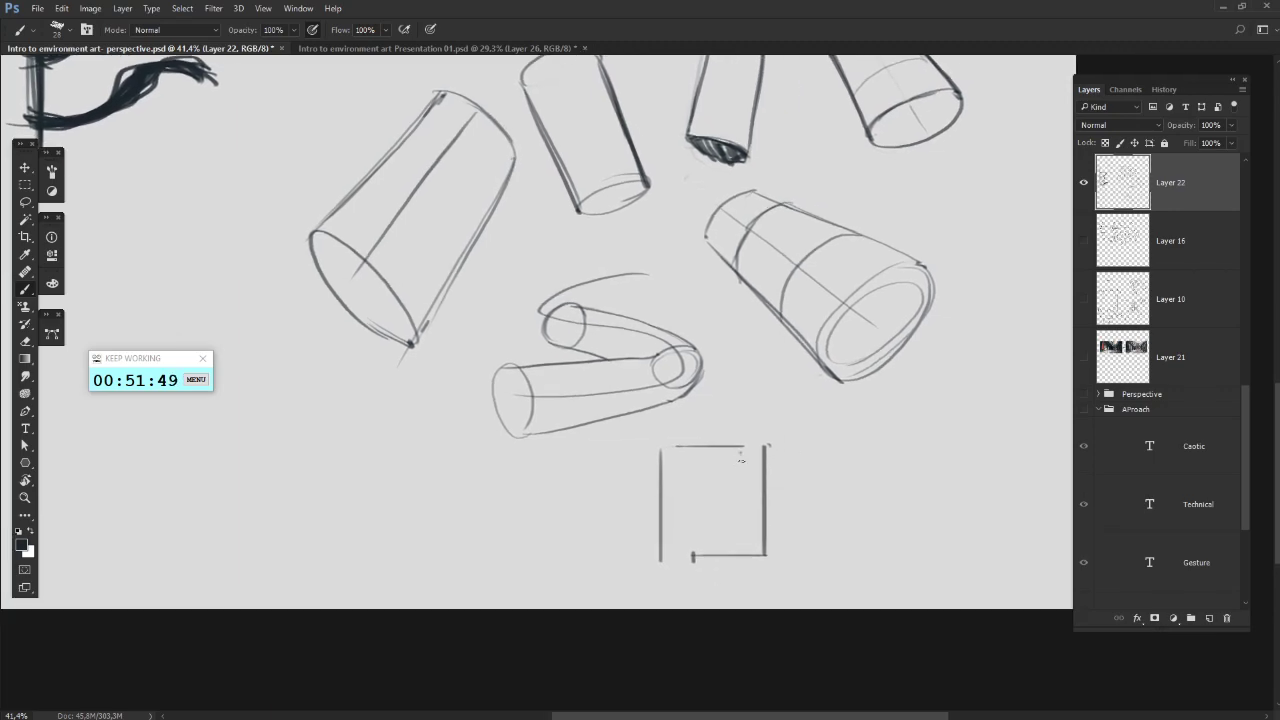
pyautogui.moveTo(680, 463)
pyautogui.mouseDown()
pyautogui.moveTo(737, 484)
pyautogui.moveTo(737, 516)
pyautogui.moveTo(678, 516)
pyautogui.moveTo(706, 549)
pyautogui.moveTo(697, 537)
pyautogui.moveTo(722, 534)
pyautogui.moveTo(743, 550)
pyautogui.moveTo(754, 549)
pyautogui.moveTo(754, 476)
pyautogui.mouseUp()
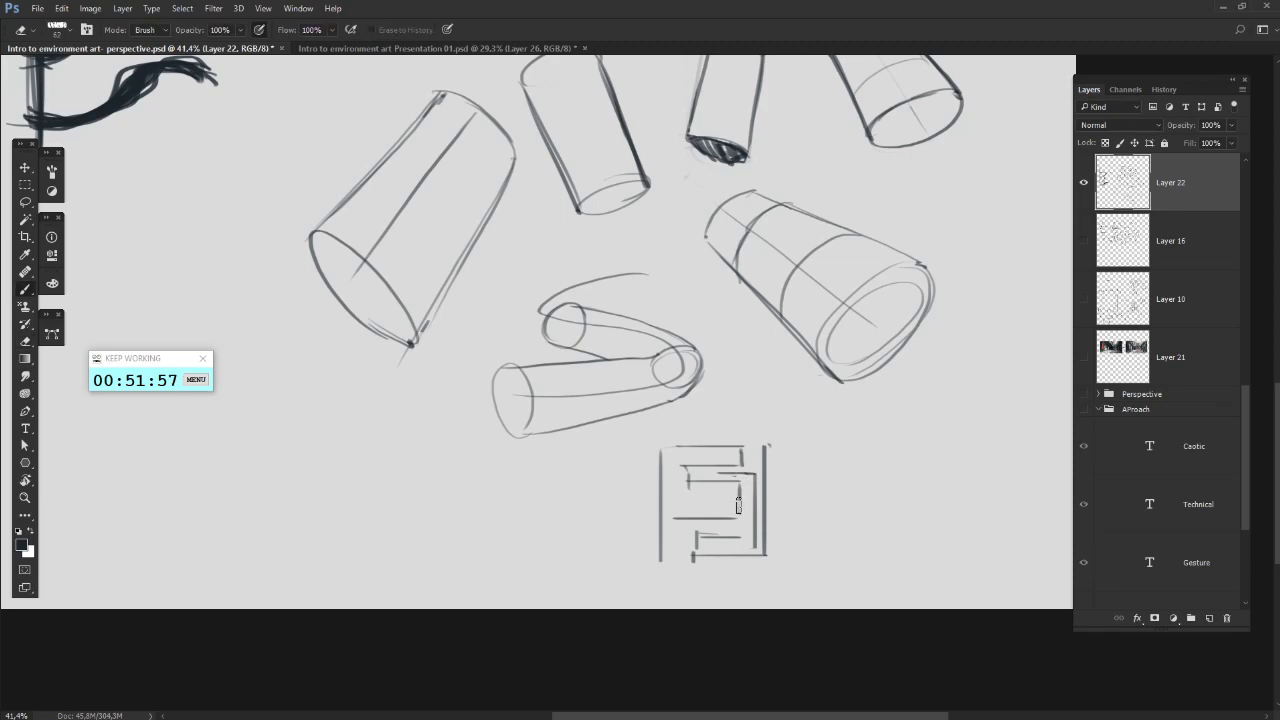
pyautogui.moveTo(745, 497)
pyautogui.mouseDown()
pyautogui.moveTo(676, 508)
pyautogui.moveTo(736, 478)
pyautogui.mouseUp()
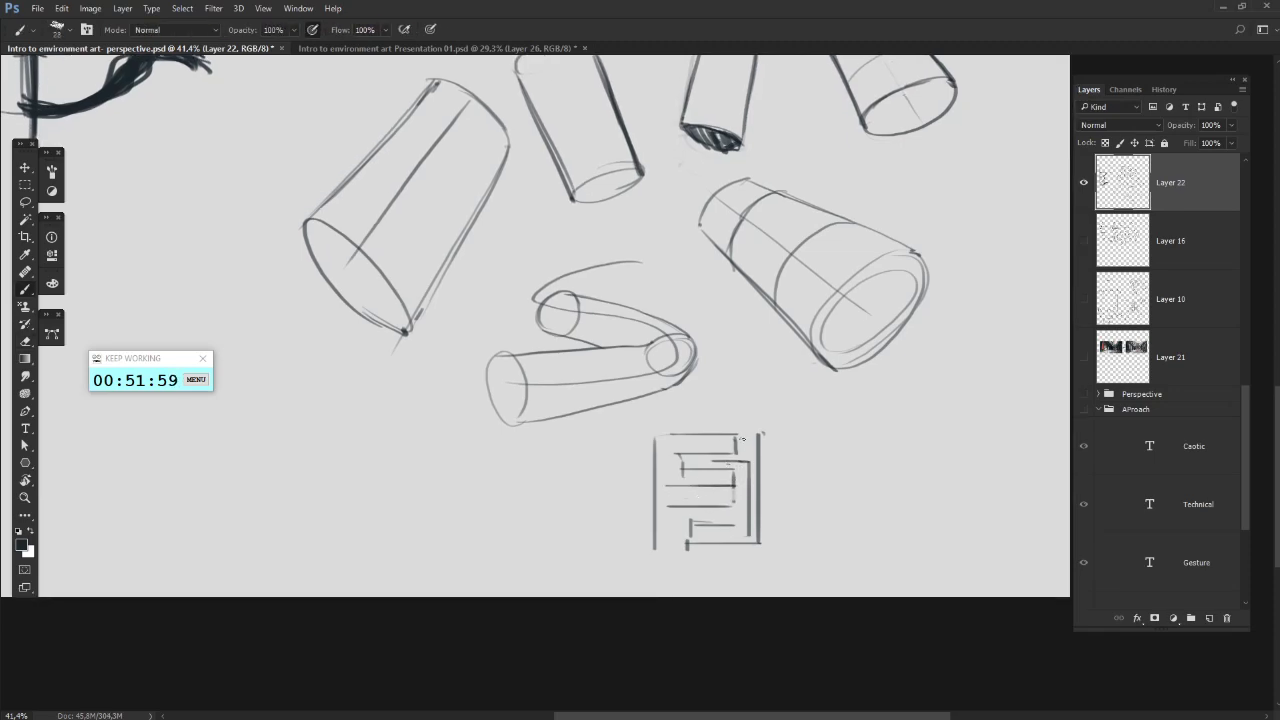
# - Trace a winding path from above the maze through its corridors to an exit below the opposite side
pyautogui.moveTo(747, 422)
pyautogui.mouseDown()
pyautogui.moveTo(735, 467)
pyautogui.moveTo(679, 478)
pyautogui.moveTo(725, 506)
pyautogui.mouseUp()
pyautogui.hotkey('ctrl', 'z')
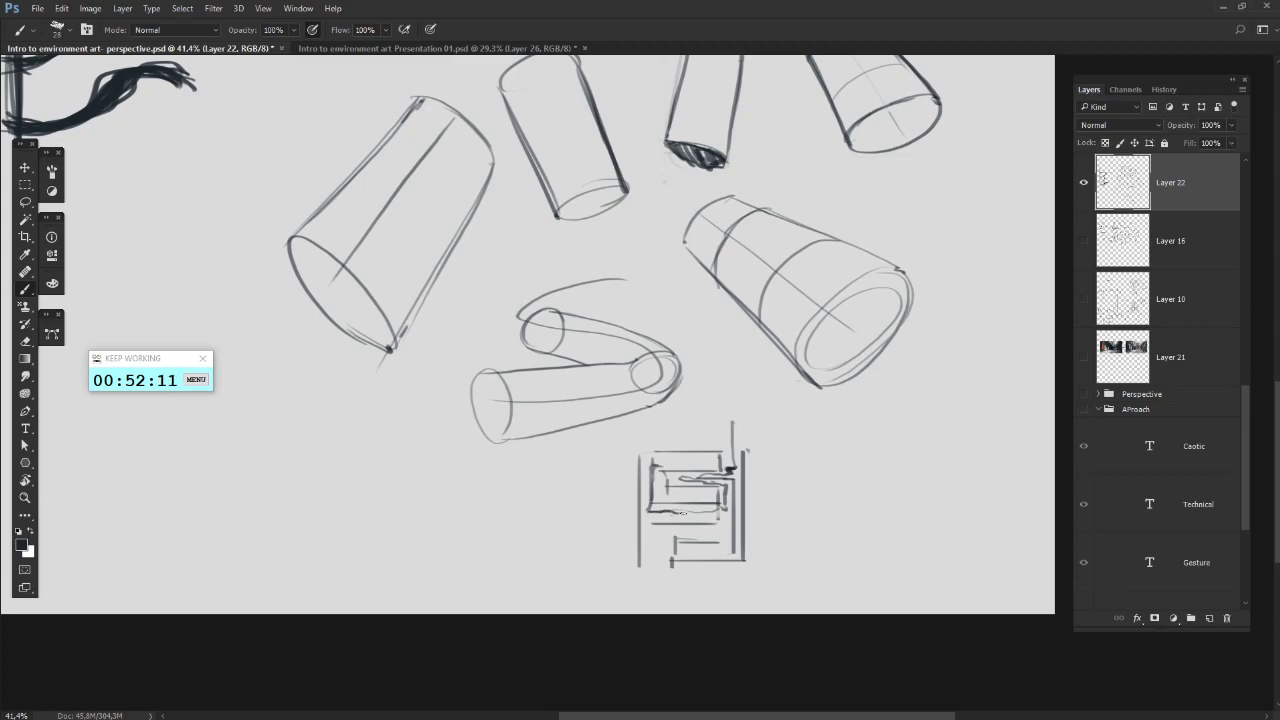
pyautogui.moveTo(717, 517); pyautogui.dragTo(722, 550)
pyautogui.moveTo(719, 535)
pyautogui.mouseDown()
pyautogui.moveTo(659, 529)
pyautogui.moveTo(657, 567)
pyautogui.mouseUp()
pyautogui.moveTo(811, 503); pyautogui.dragTo(736, 495)
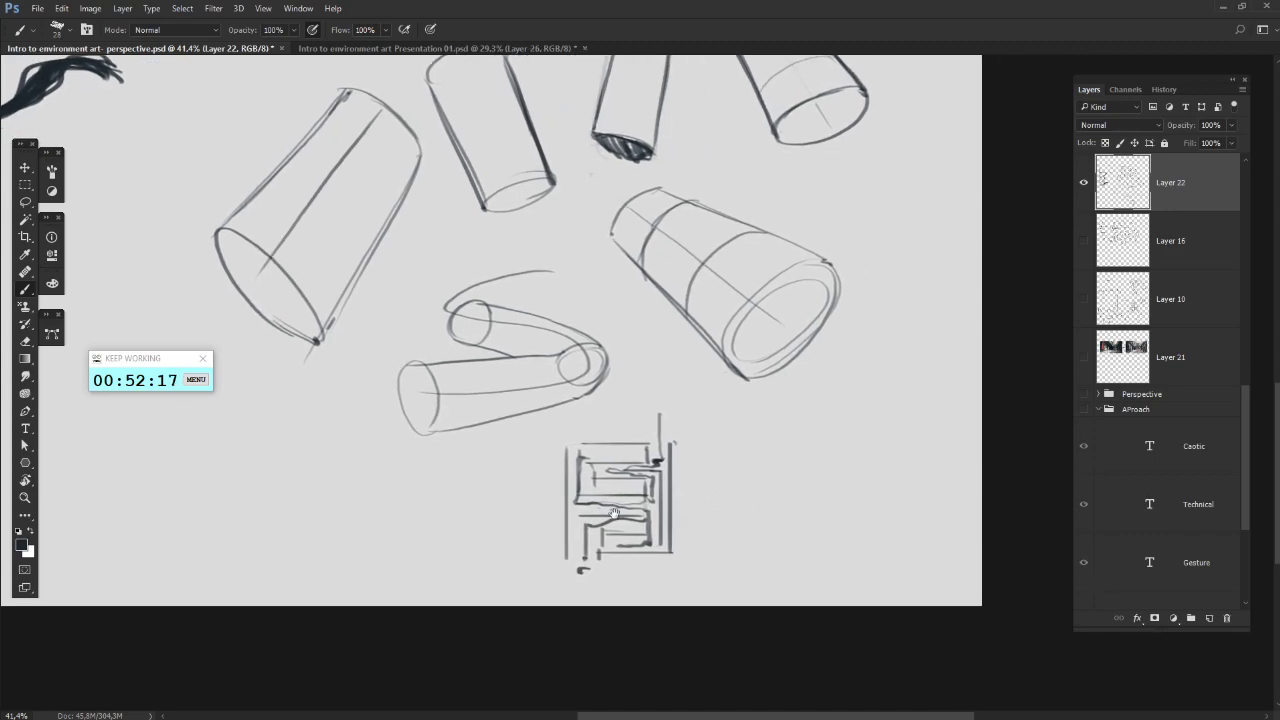
# - Enclose the maze sketch in a rectangular selection, delete it and deselect
pyautogui.moveTo(537, 603)
pyautogui.mouseDown()
pyautogui.moveTo(468, 554)
pyautogui.moveTo(708, 426)
pyautogui.mouseUp()
pyautogui.hotkey('ctrl', 'z')
pyautogui.press('m')
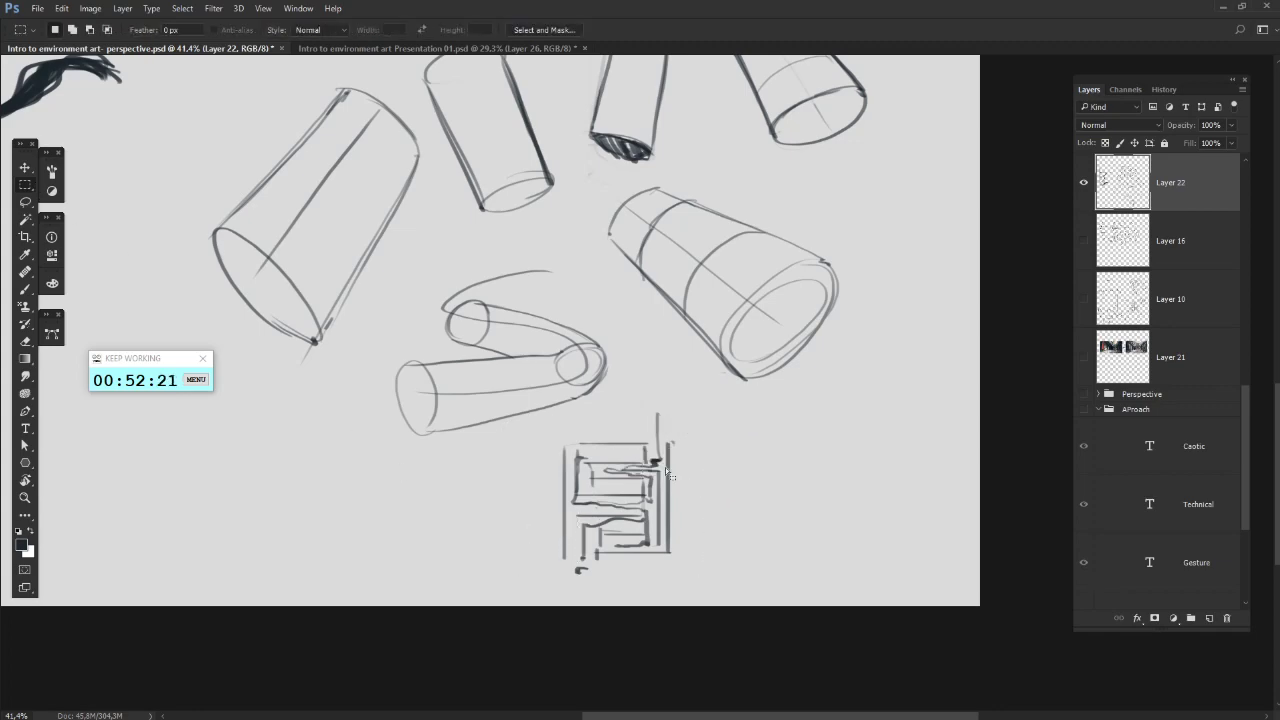
pyautogui.moveTo(541, 590); pyautogui.dragTo(714, 428)
pyautogui.moveTo(622, 402); pyautogui.dragTo(674, 495)
pyautogui.press('Delete')
pyautogui.hotkey('ctrl', 'd')
# - Sketch a new square floor plan below the bent tube, with openings in its outer walls and angular inner walls
pyautogui.moveTo(648, 424)
pyautogui.mouseDown()
pyautogui.moveTo(652, 251)
pyautogui.moveTo(704, 380)
pyautogui.moveTo(686, 408)
pyautogui.mouseUp()
pyautogui.press('b')
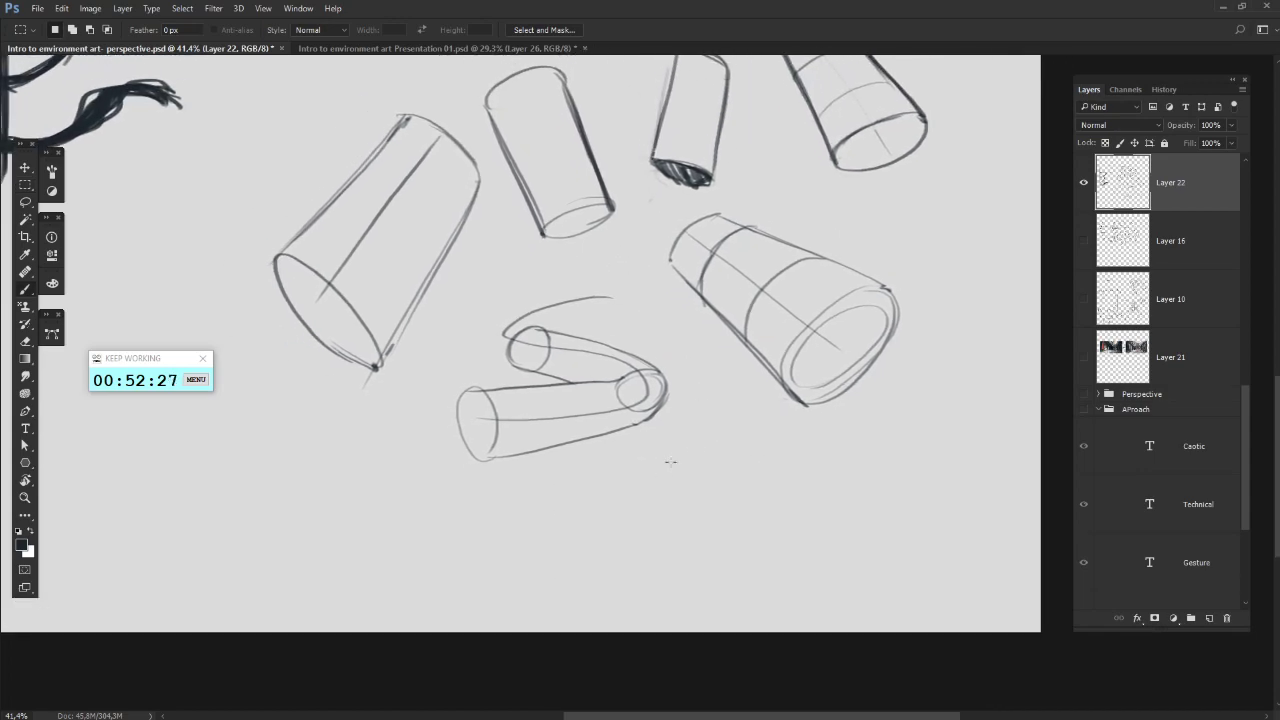
pyautogui.moveTo(689, 458)
pyautogui.mouseDown()
pyautogui.moveTo(643, 490)
pyautogui.moveTo(697, 467)
pyautogui.moveTo(685, 589)
pyautogui.moveTo(792, 594)
pyautogui.mouseUp()
pyautogui.press('e')
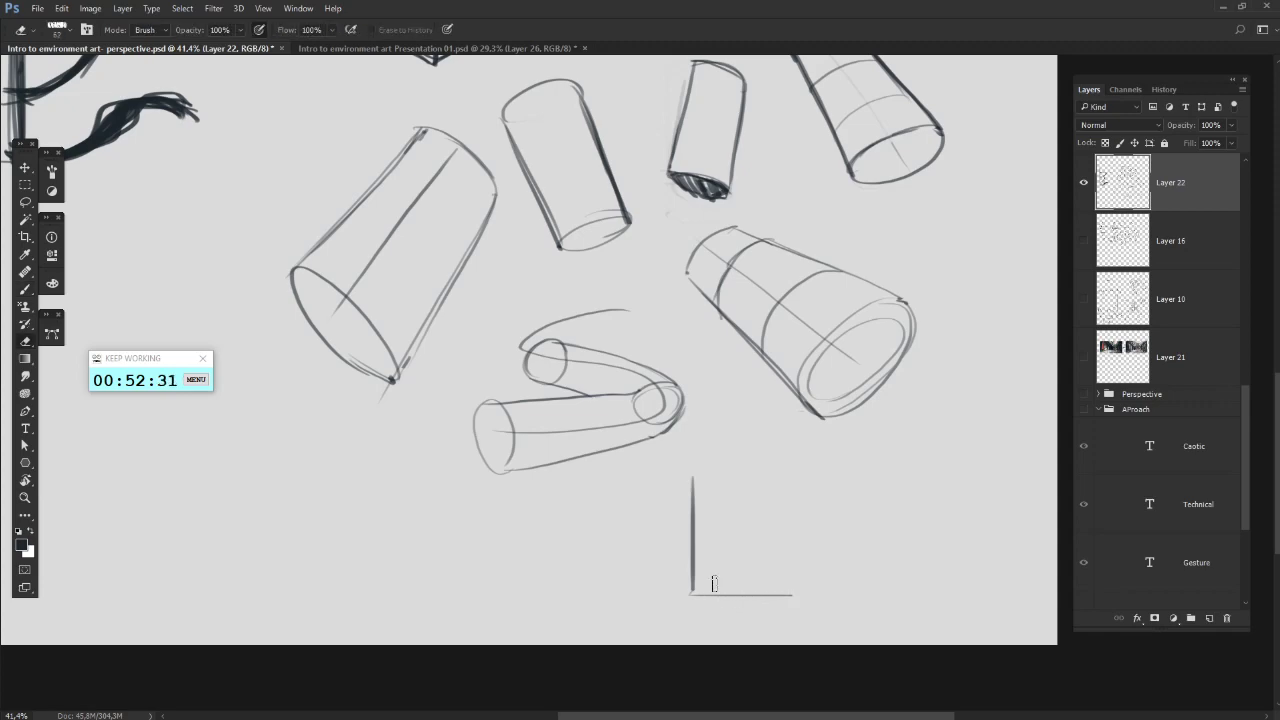
pyautogui.moveTo(704, 595)
pyautogui.mouseDown()
pyautogui.moveTo(762, 576)
pyautogui.moveTo(698, 577)
pyautogui.moveTo(757, 573)
pyautogui.moveTo(757, 518)
pyautogui.moveTo(758, 545)
pyautogui.moveTo(754, 523)
pyautogui.moveTo(743, 541)
pyautogui.moveTo(707, 540)
pyautogui.moveTo(730, 495)
pyautogui.mouseUp()
pyautogui.press('b')
pyautogui.moveTo(730, 496)
pyautogui.mouseDown()
pyautogui.moveTo(700, 474)
pyautogui.moveTo(803, 466)
pyautogui.moveTo(802, 594)
pyautogui.mouseUp()
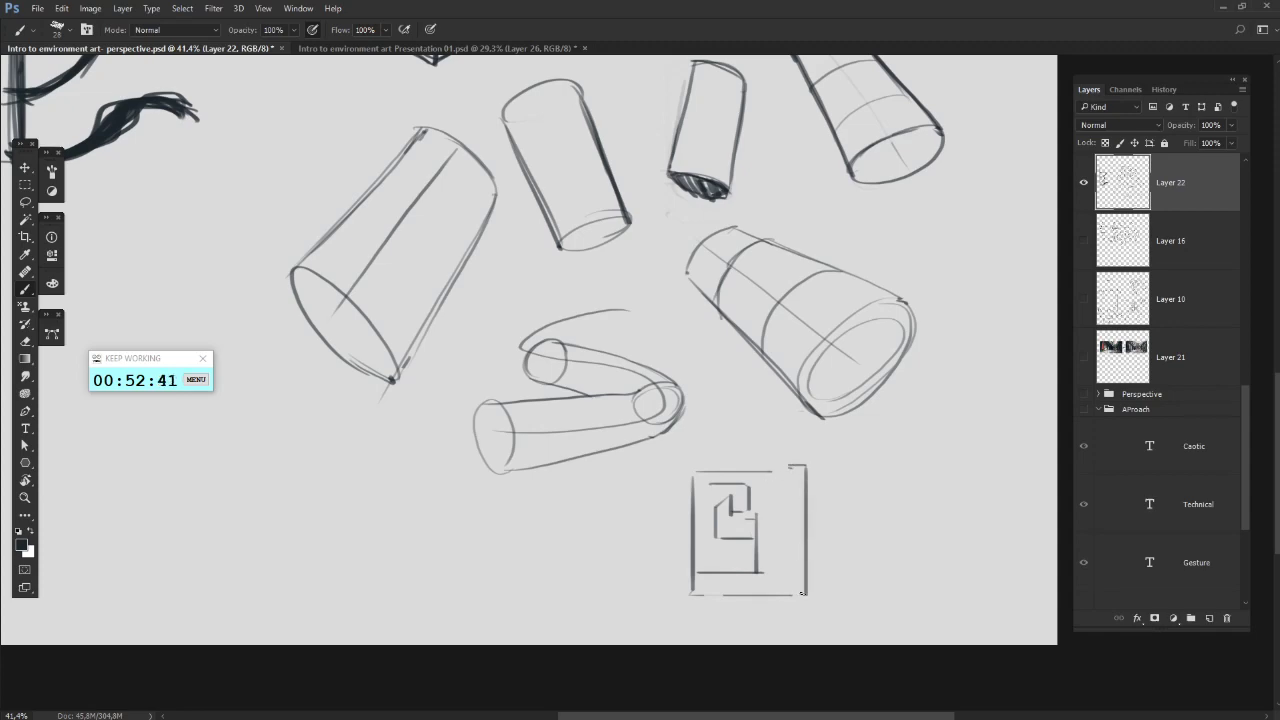
# - Hide Layer 22 and switch to the Intro to environment art Presentation 01 document
pyautogui.click(1083, 182)
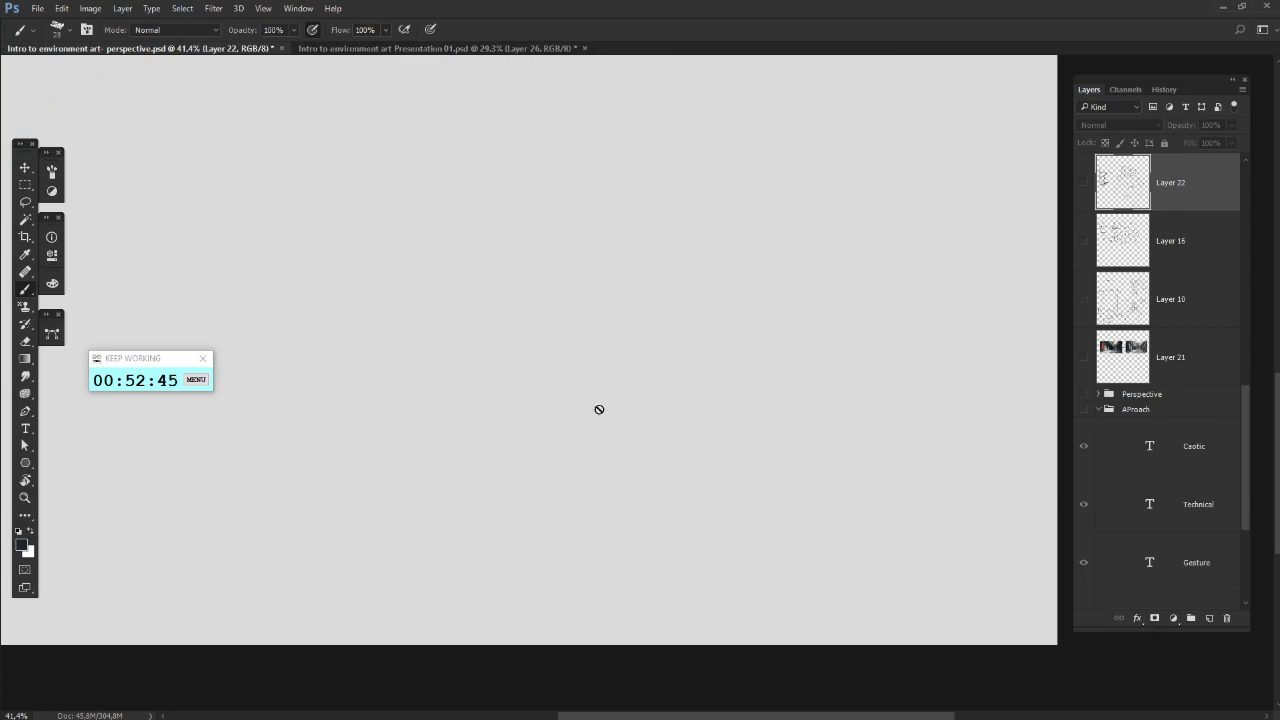
pyautogui.click(466, 48)
pyautogui.moveTo(909, 423); pyautogui.dragTo(904, 381)
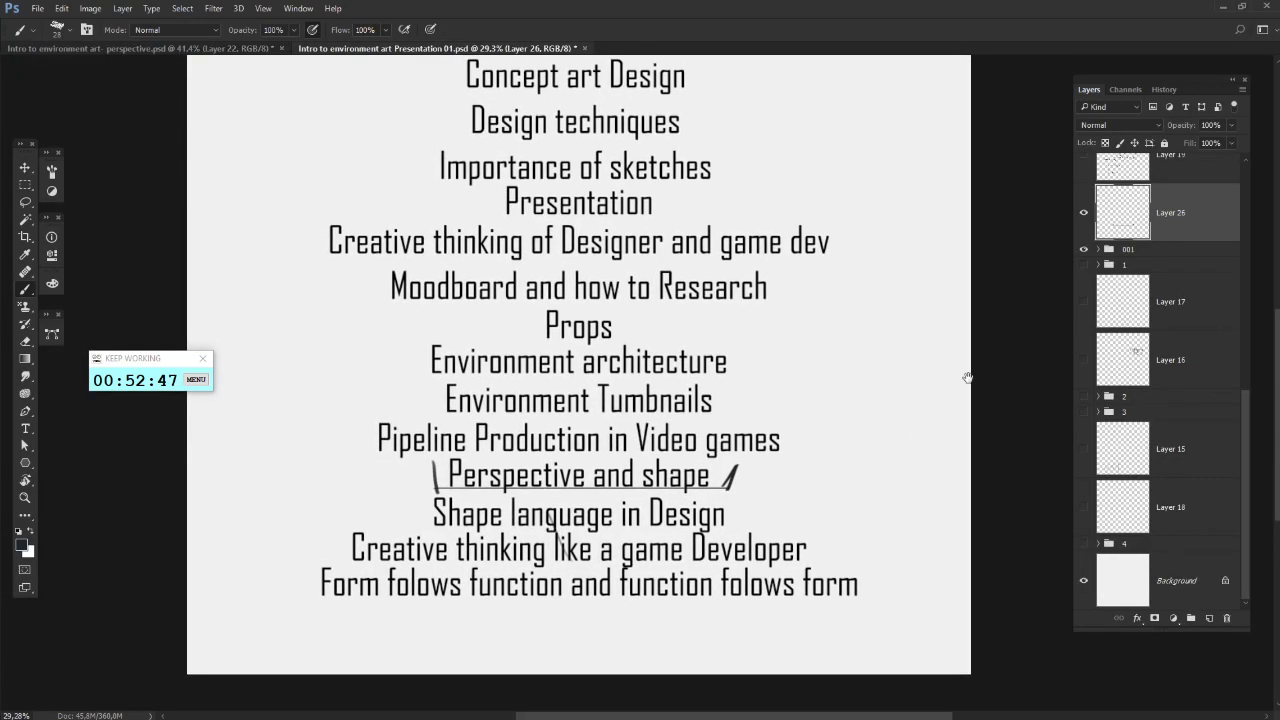
# - Hide Layer 26 and group 001, and display group 2 with the props, thumbnails and iteration references
pyautogui.click(1083, 213)
pyautogui.click(1084, 397)
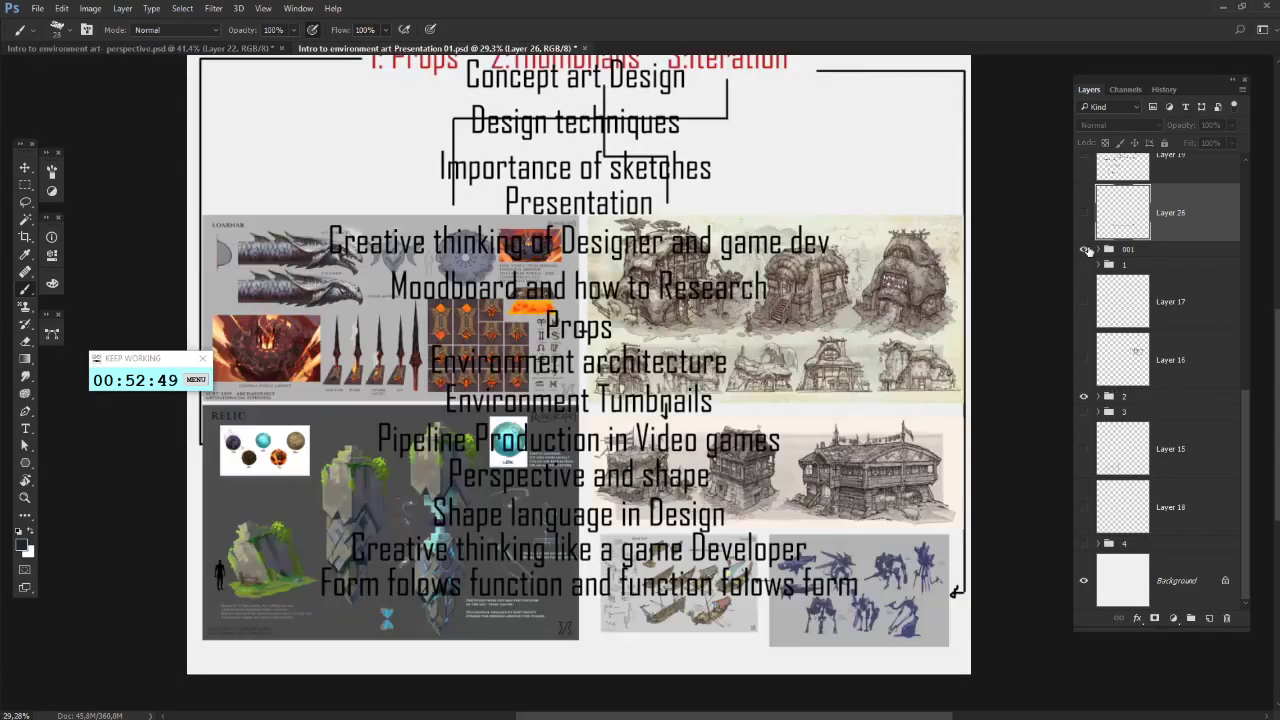
pyautogui.click(1084, 250)
pyautogui.moveTo(815, 410); pyautogui.dragTo(808, 537)
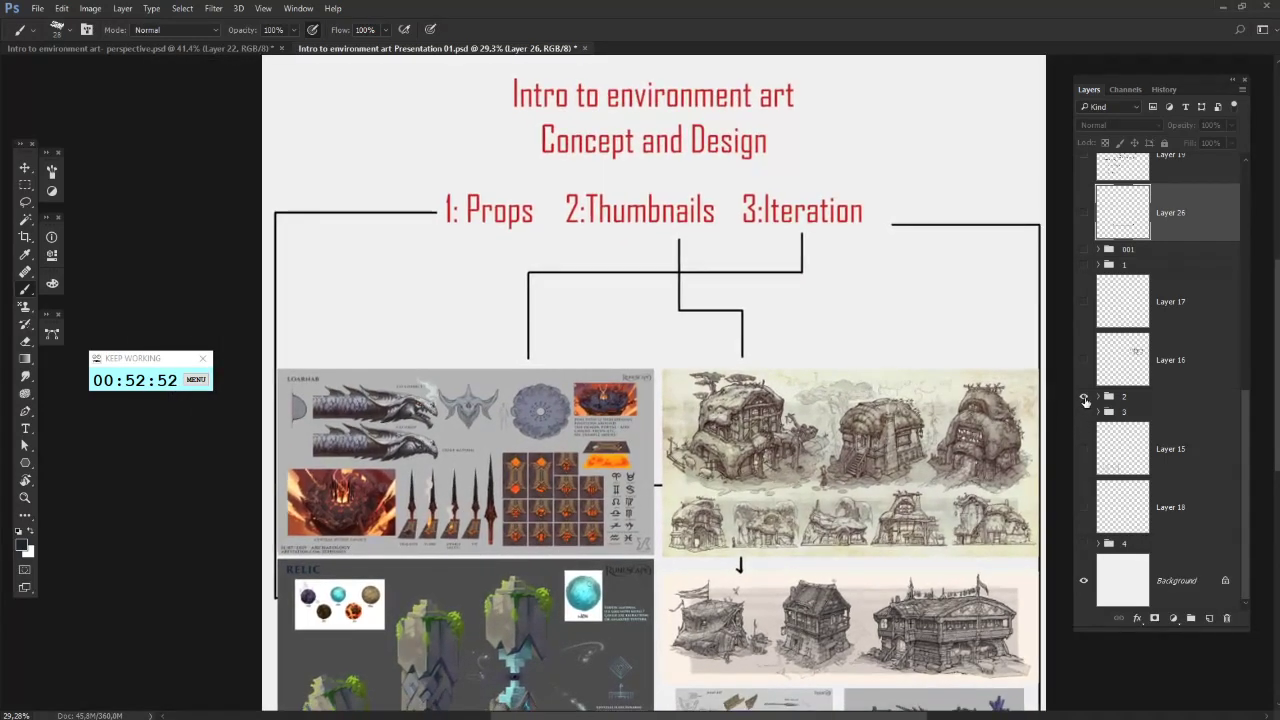
# - Hide group 2, and look through groups 3 and 4 in turn, leaving both hidden
pyautogui.click(1083, 397)
pyautogui.click(1084, 412)
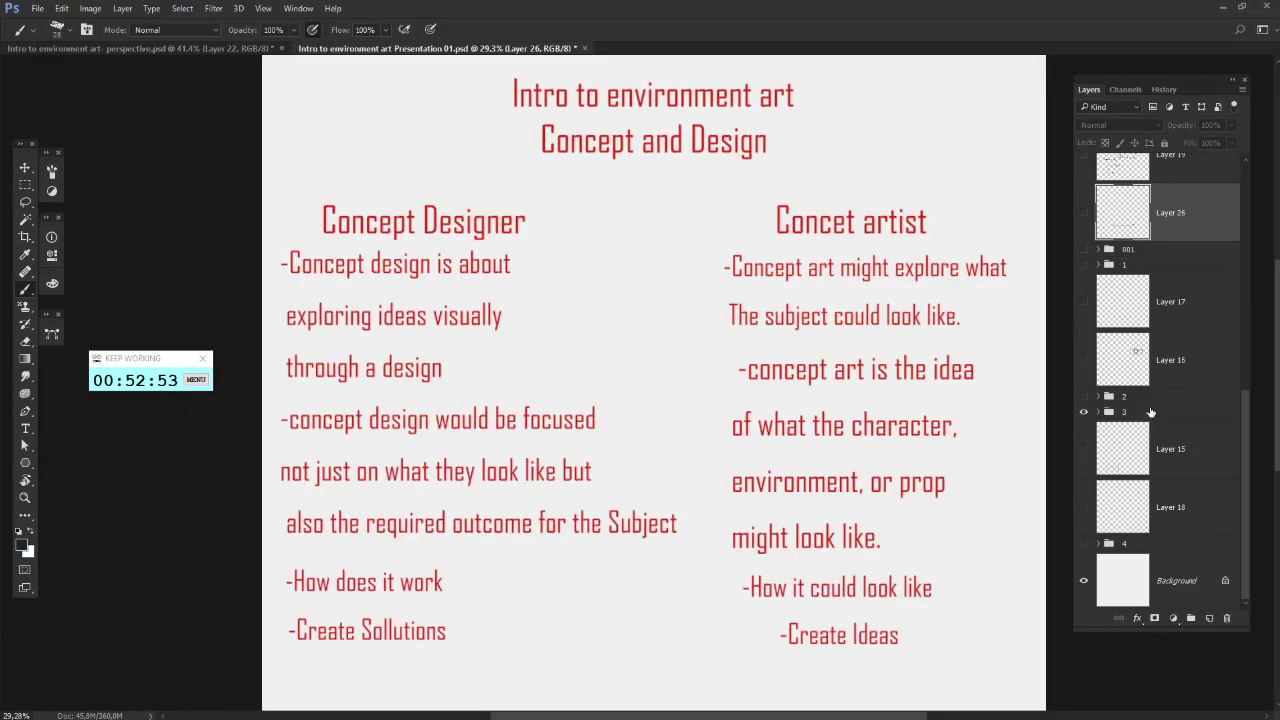
pyautogui.click(1130, 412)
pyautogui.click(1083, 412)
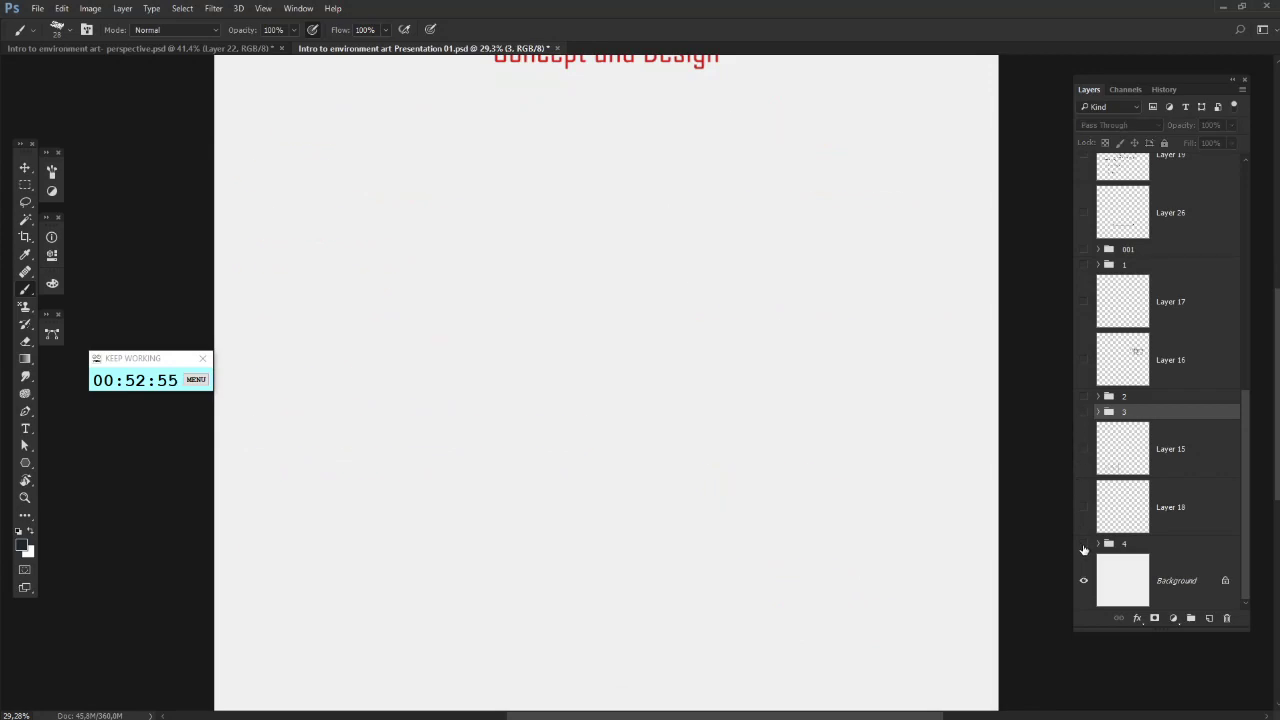
pyautogui.click(1083, 543)
pyautogui.moveTo(940, 490); pyautogui.dragTo(926, 535)
pyautogui.click(1085, 543)
pyautogui.click(1084, 543)
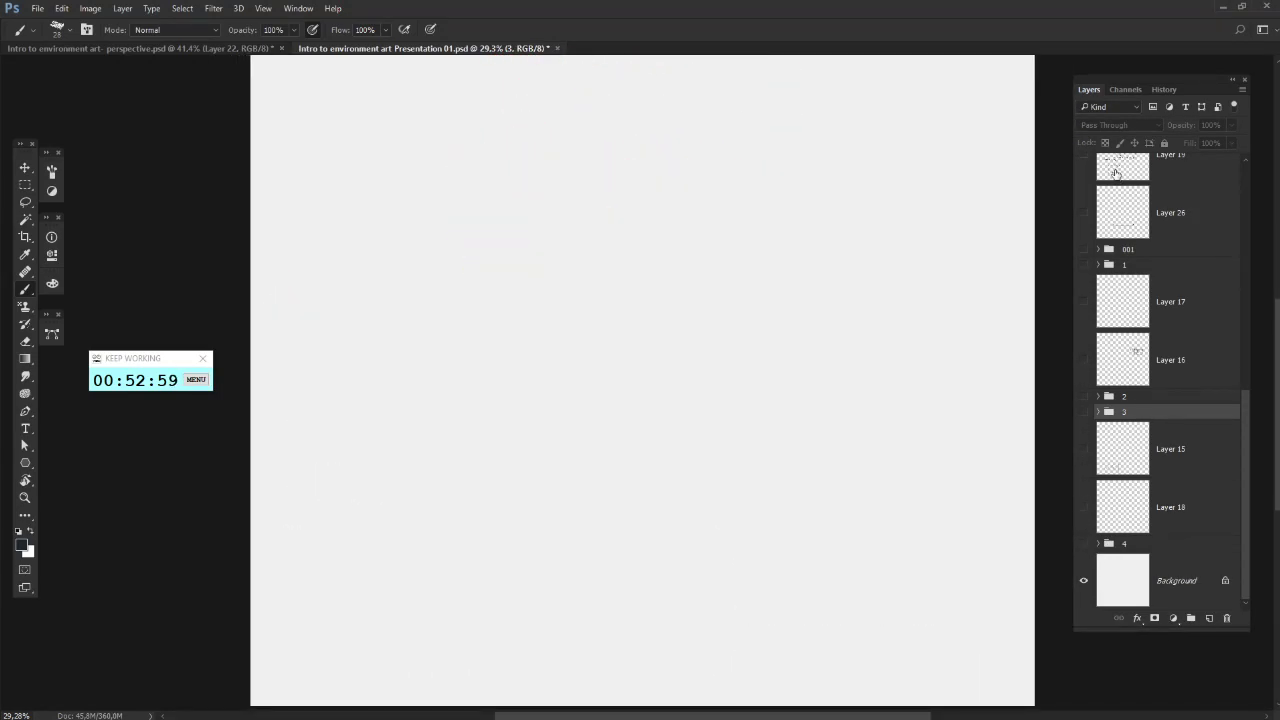
# - Look through the sketches on Layer 19 and Layer 25 in turn, leaving both hidden
pyautogui.click(1084, 156)
pyautogui.moveTo(826, 406); pyautogui.dragTo(866, 341)
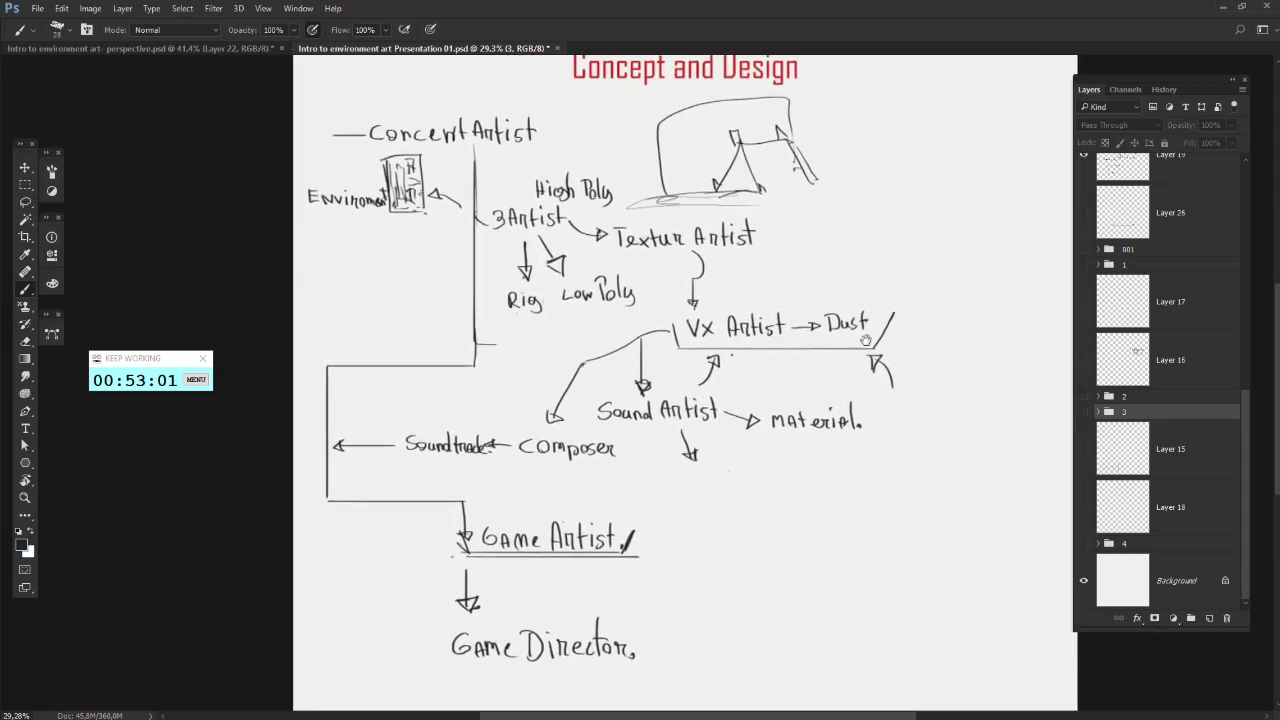
pyautogui.moveTo(1250, 426); pyautogui.dragTo(1252, 369)
pyautogui.scroll(4, 1248, 380)
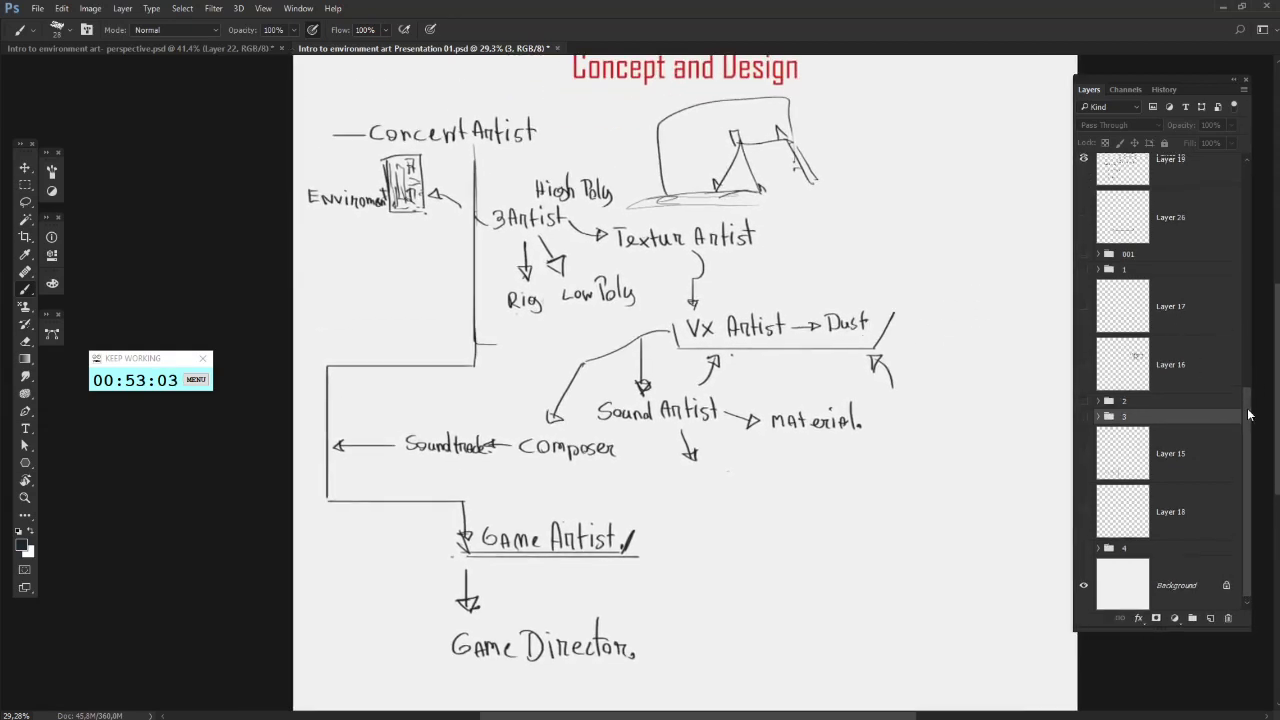
pyautogui.click(1085, 352)
pyautogui.click(1084, 233)
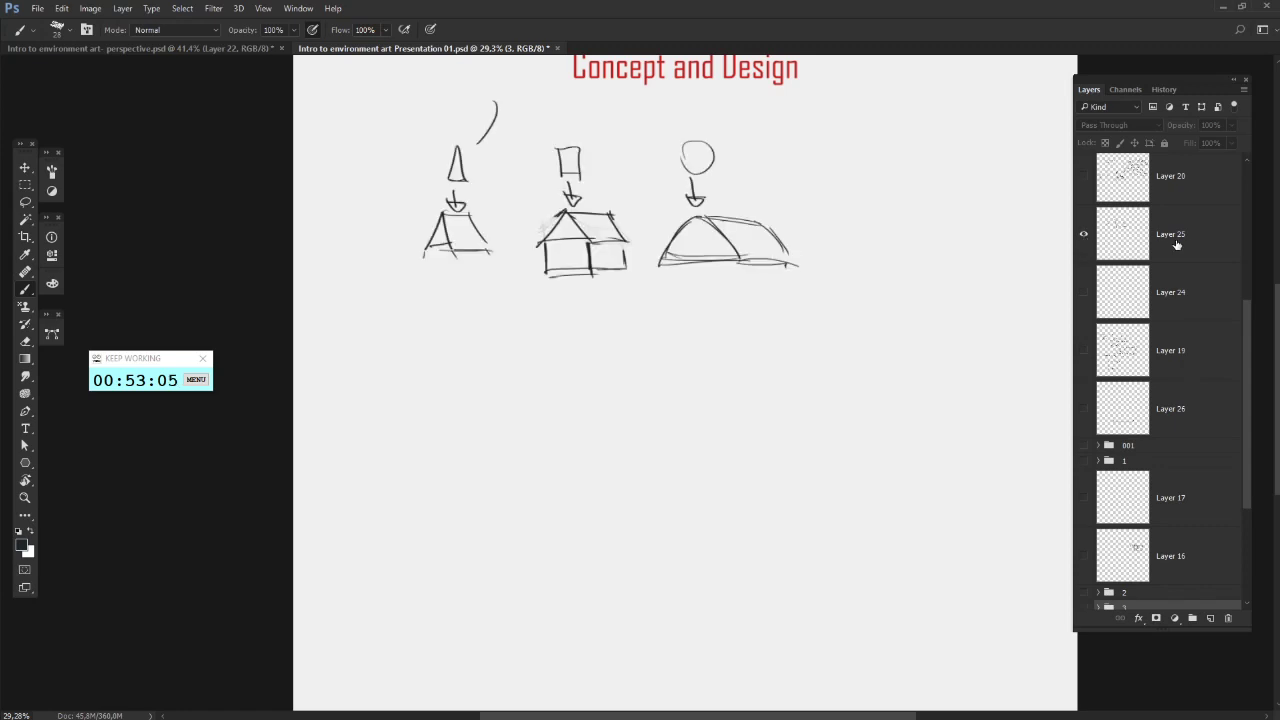
pyautogui.click(1090, 233)
# - Review the concept artist workflow notes on Layer 20 and hide that layer again
pyautogui.click(1085, 188)
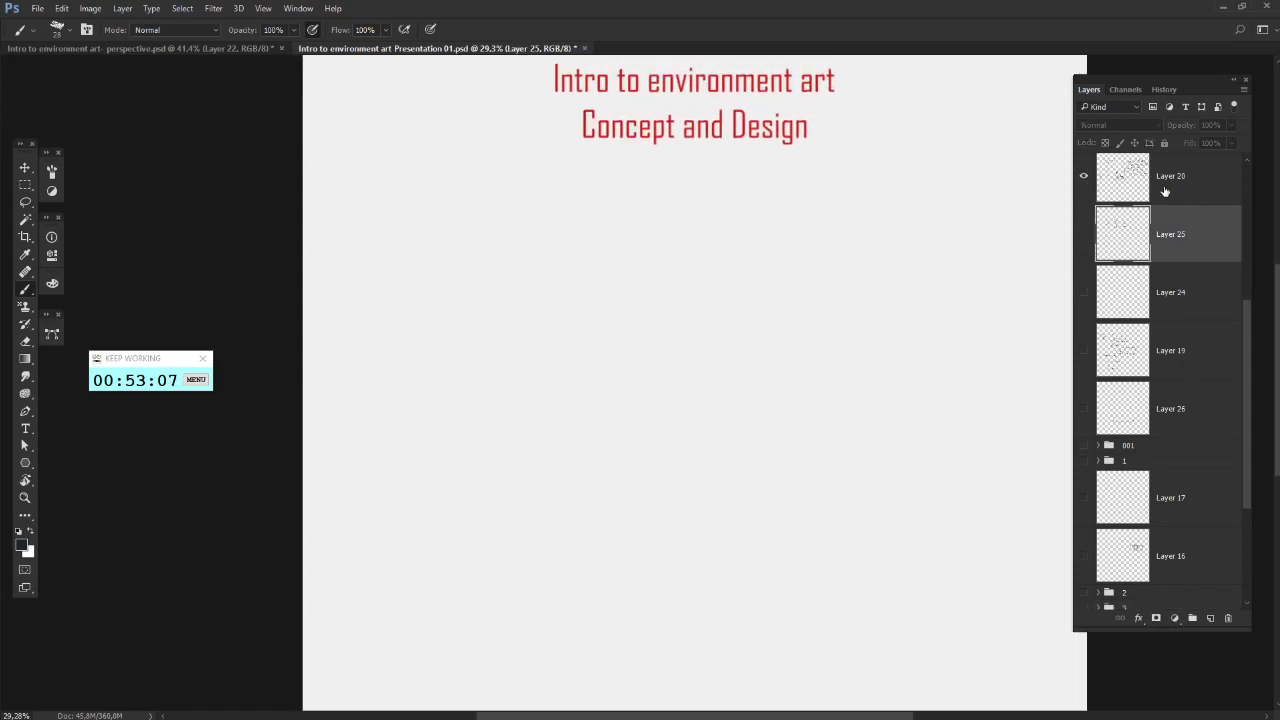
pyautogui.click(1164, 190)
pyautogui.moveTo(858, 404); pyautogui.dragTo(836, 387)
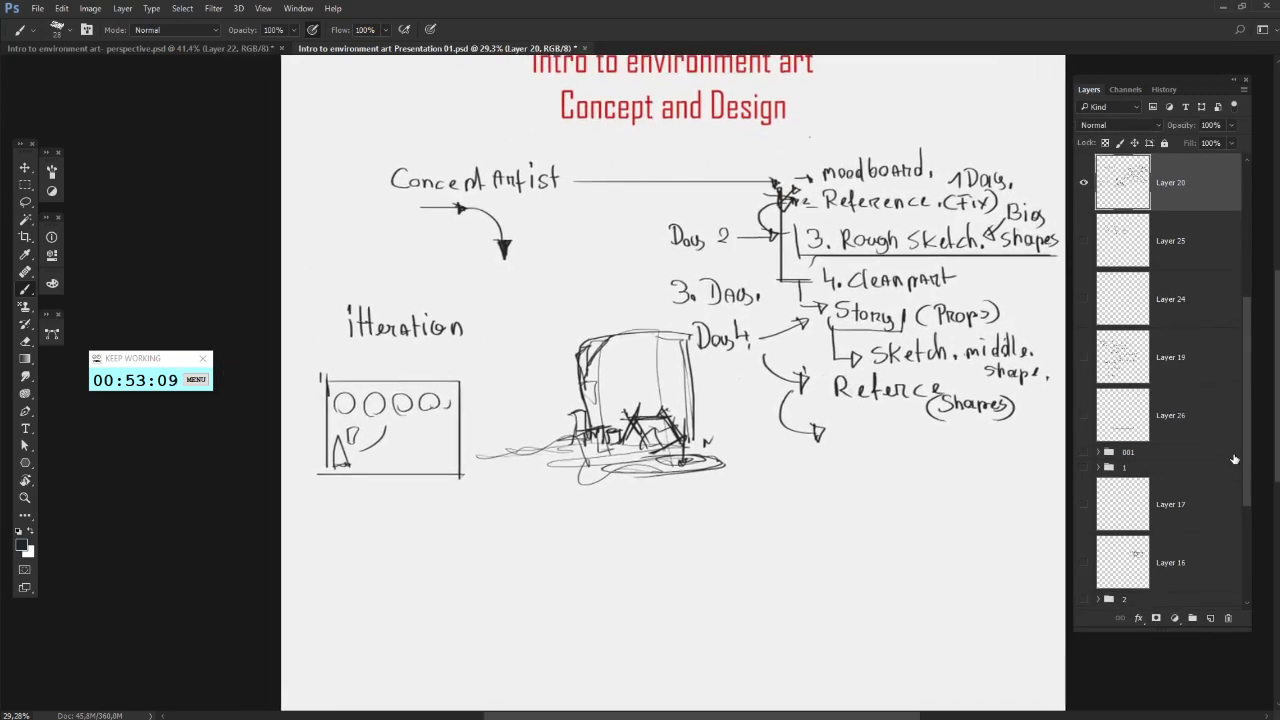
pyautogui.scroll(3, 1108, 249)
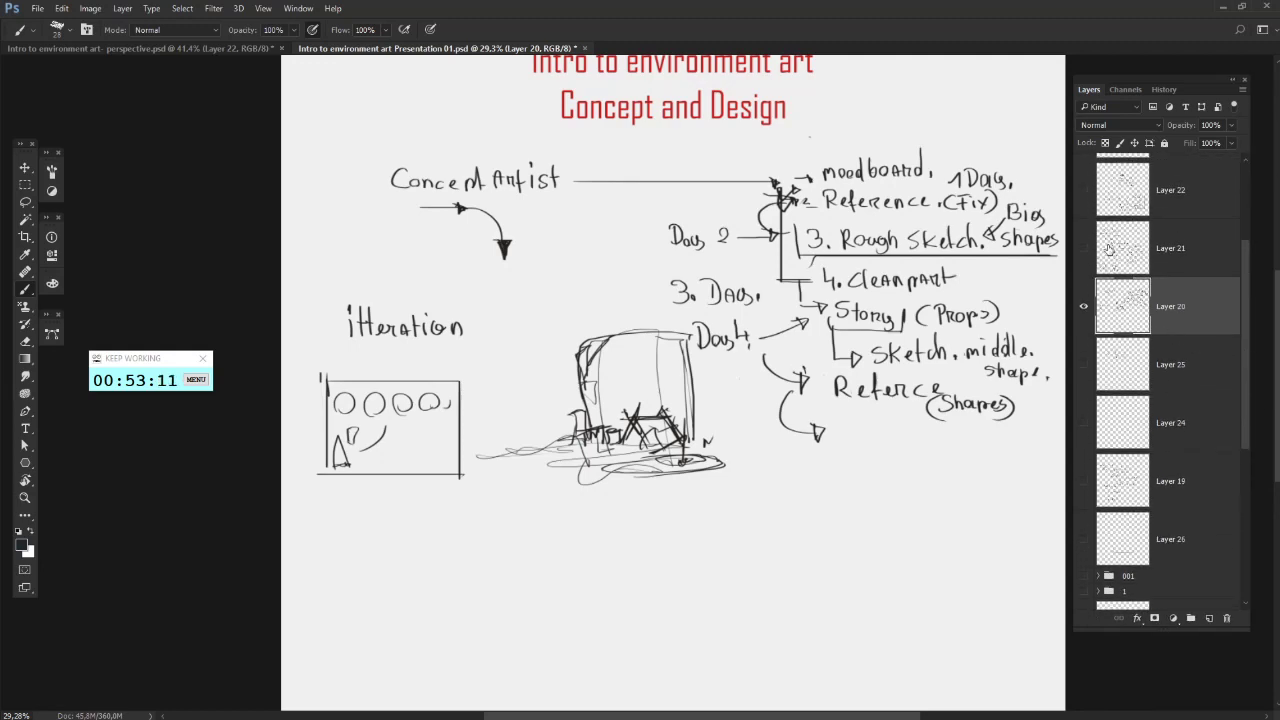
pyautogui.click(1084, 302)
# - Display the setting and gameplay notes on Layer 21 and make that layer active
pyautogui.click(1084, 248)
pyautogui.scroll(3, 1170, 300)
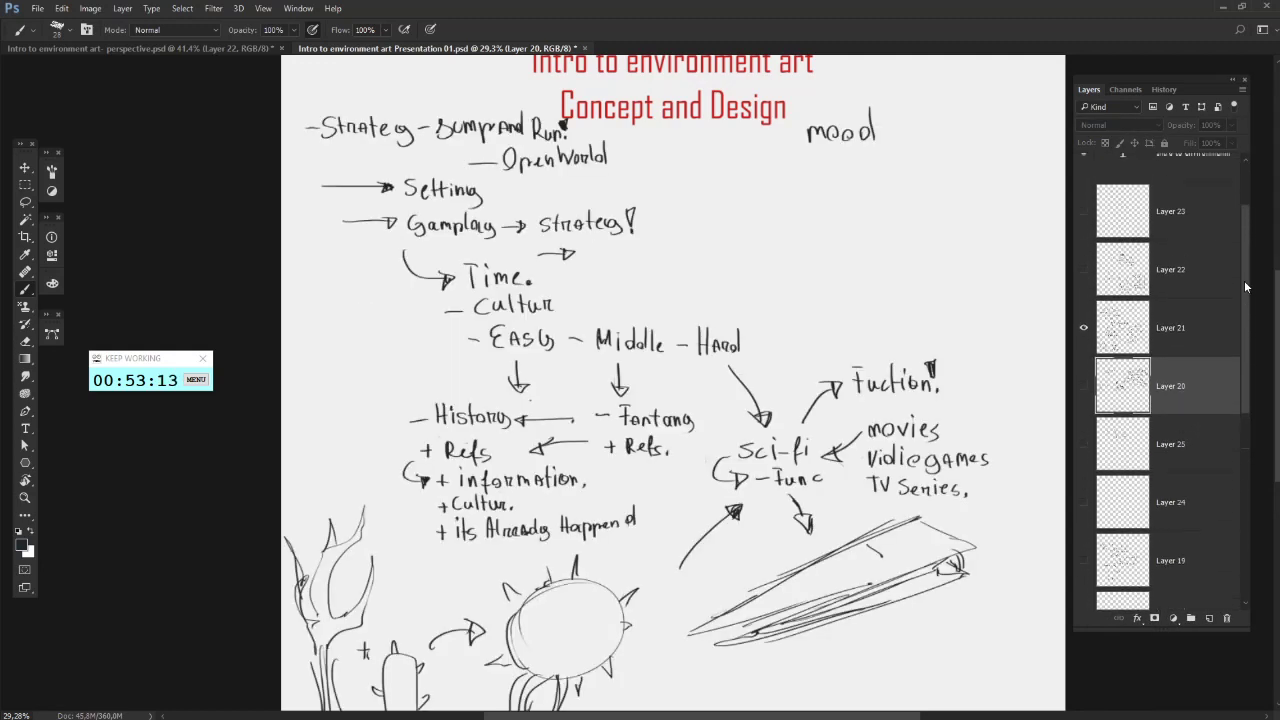
pyautogui.moveTo(729, 443); pyautogui.dragTo(704, 372)
pyautogui.moveTo(643, 329); pyautogui.dragTo(663, 349)
pyautogui.click(1190, 333)
# - Mark the Easy branch of the notes with temporary brush strokes and undo them
pyautogui.moveTo(535, 342)
pyautogui.mouseDown()
pyautogui.moveTo(468, 295)
pyautogui.moveTo(487, 345)
pyautogui.mouseUp()
pyautogui.hotkey('ctrl', 'z')
pyautogui.moveTo(468, 292)
pyautogui.mouseDown()
pyautogui.moveTo(574, 328)
pyautogui.moveTo(478, 336)
pyautogui.moveTo(540, 338)
pyautogui.moveTo(464, 285)
pyautogui.mouseUp()
pyautogui.hotkey('ctrl', 'z')
pyautogui.hotkey('ctrl', 'z')
pyautogui.moveTo(530, 325); pyautogui.dragTo(566, 356)
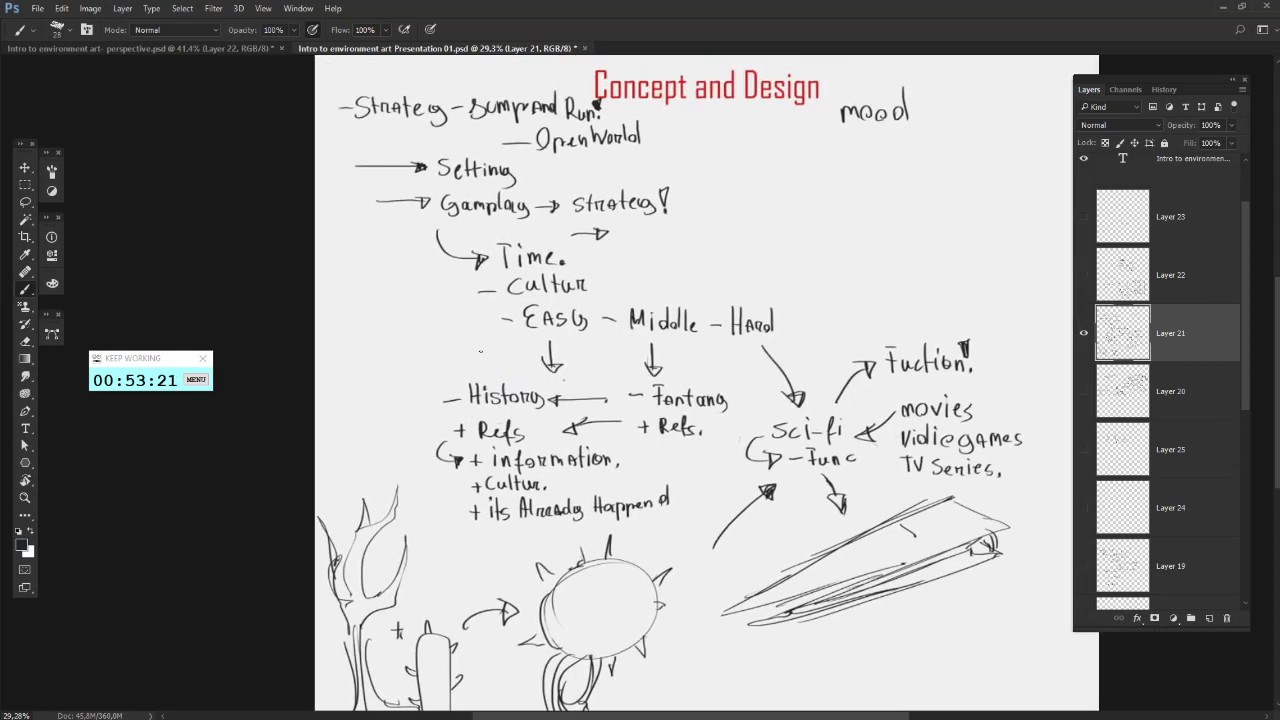
pyautogui.moveTo(509, 299)
pyautogui.mouseDown()
pyautogui.moveTo(588, 347)
pyautogui.moveTo(546, 386)
pyautogui.mouseUp()
pyautogui.hotkey('ctrl', 'z')
# - Circle the word Middle in the notes as temporary emphasis and undo the strokes
pyautogui.moveTo(702, 289); pyautogui.dragTo(673, 281)
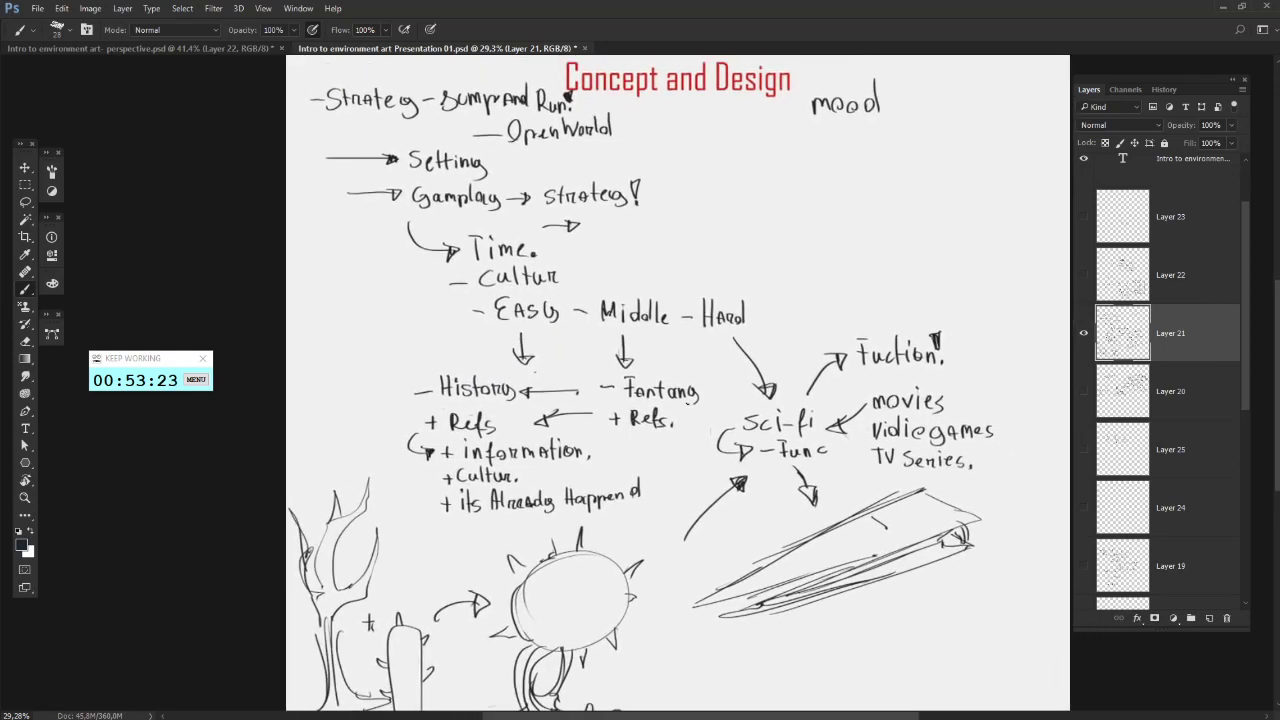
pyautogui.moveTo(632, 363); pyautogui.dragTo(686, 439)
pyautogui.hotkey('ctrl', 'z')
pyautogui.moveTo(670, 292); pyautogui.dragTo(655, 338)
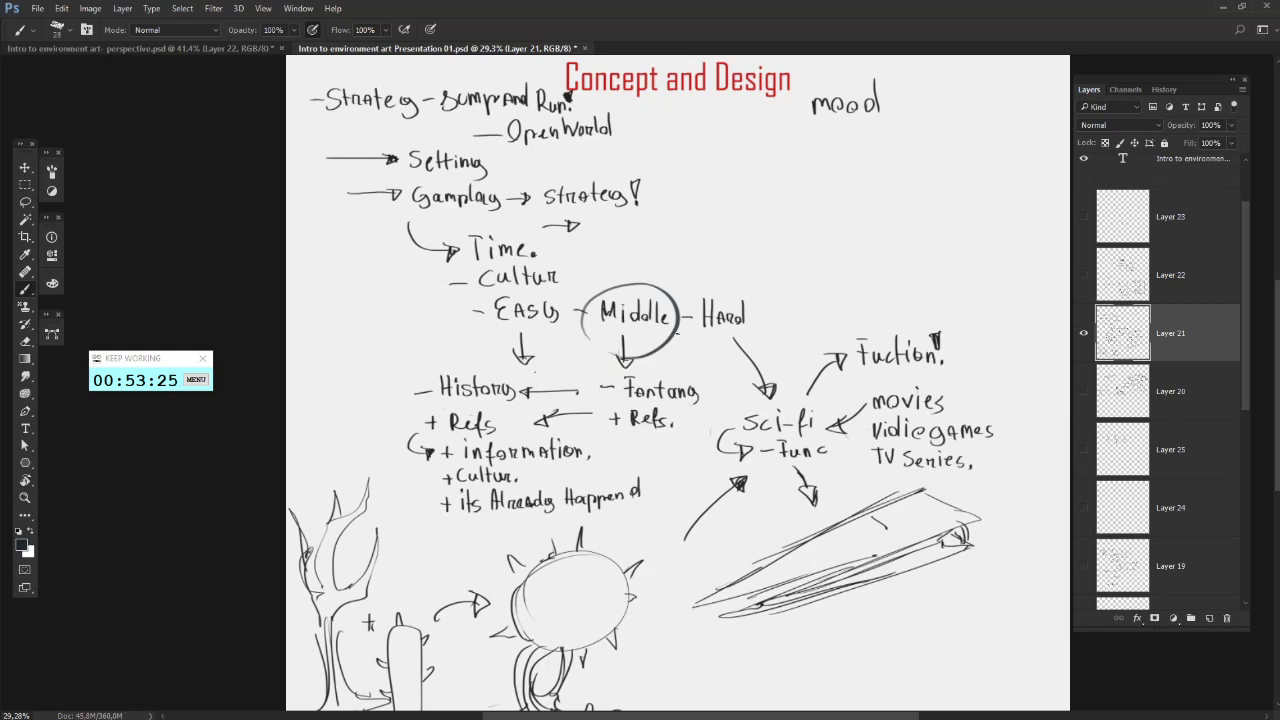
pyautogui.hotkey('ctrl', 'z')
# - Draw a temporary divider after Middle and arrows down to the fantasy branch, and undo them
pyautogui.moveTo(674, 287)
pyautogui.mouseDown()
pyautogui.moveTo(675, 342)
pyautogui.moveTo(711, 400)
pyautogui.moveTo(692, 424)
pyautogui.mouseUp()
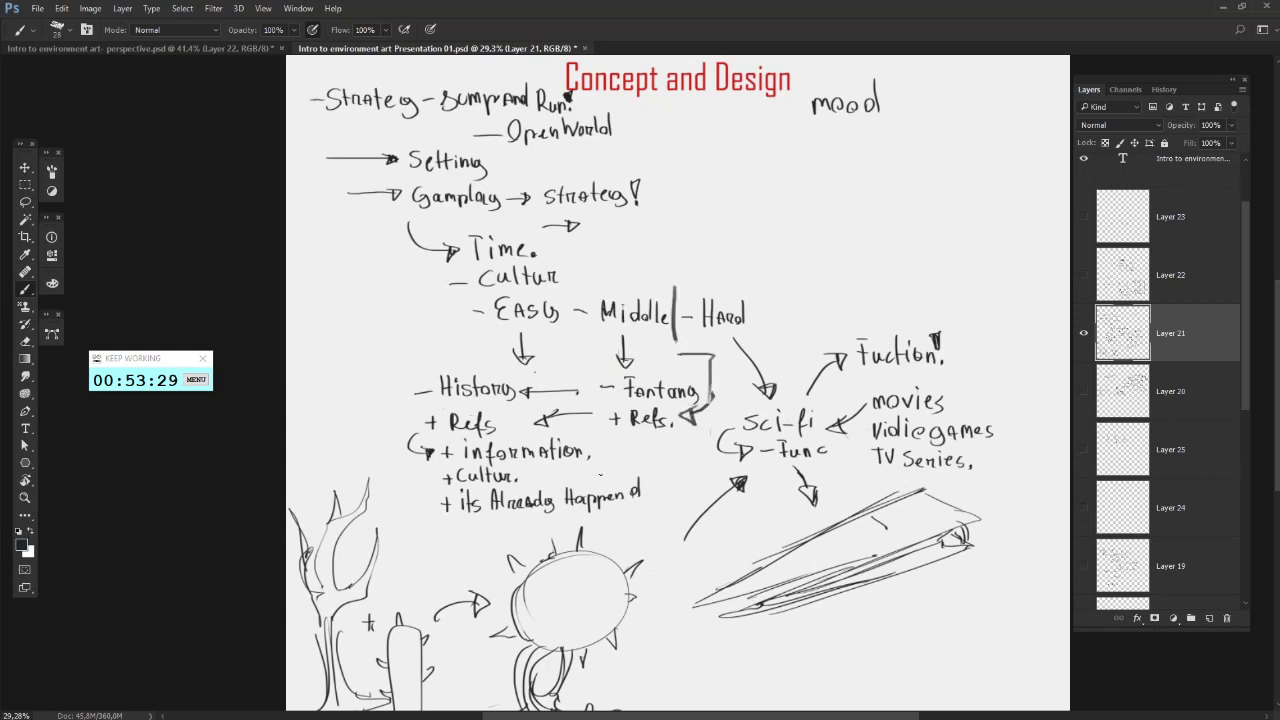
pyautogui.hotkey('ctrl', 'z')
pyautogui.hotkey('ctrl', 'z')
pyautogui.hotkey('ctrl', 'z')
pyautogui.moveTo(649, 338)
pyautogui.mouseDown()
pyautogui.moveTo(688, 378)
pyautogui.moveTo(662, 430)
pyautogui.moveTo(704, 443)
pyautogui.mouseUp()
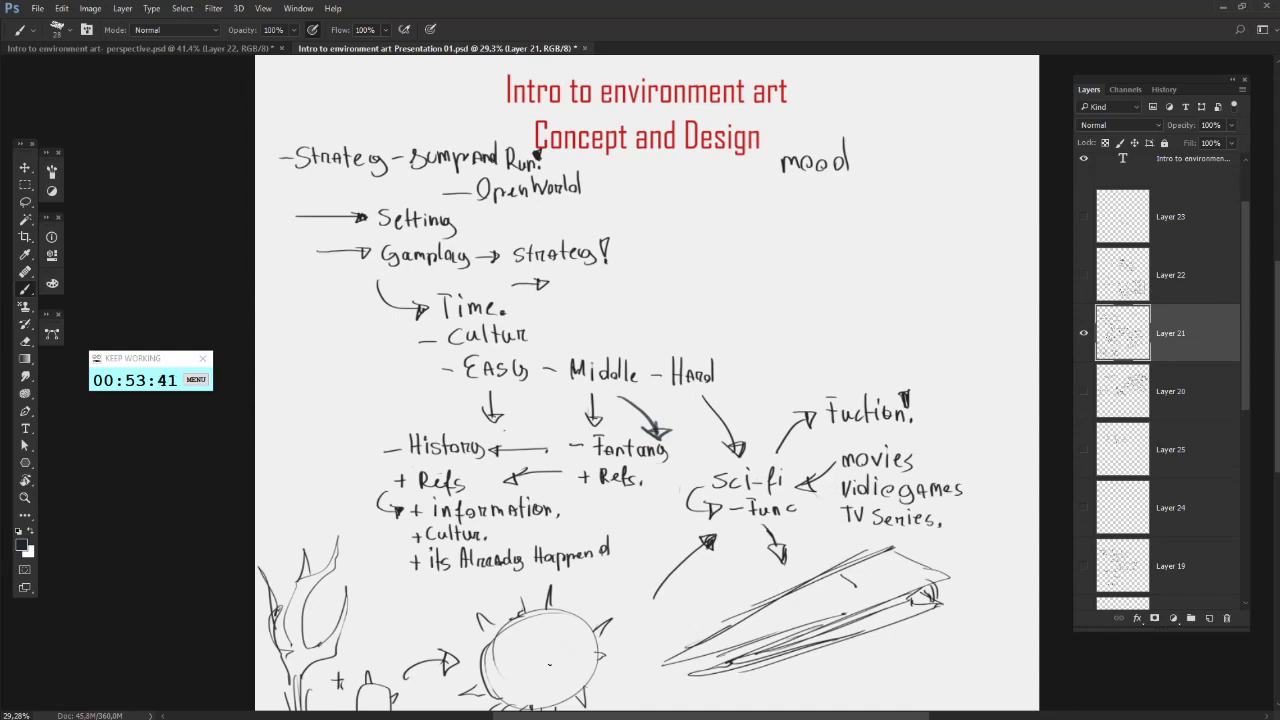
pyautogui.hotkey('ctrl', 'z')
pyautogui.hotkey('ctrl', 'z')
# - Emphasize the word Hard and its sci-fi branch with temporary strokes and undo them
pyautogui.moveTo(748, 362)
pyautogui.mouseDown()
pyautogui.moveTo(659, 361)
pyautogui.moveTo(685, 435)
pyautogui.moveTo(668, 522)
pyautogui.moveTo(810, 536)
pyautogui.moveTo(786, 548)
pyautogui.mouseUp()
pyautogui.hotkey('ctrl', 'z')
pyautogui.hotkey('ctrl', 'z')
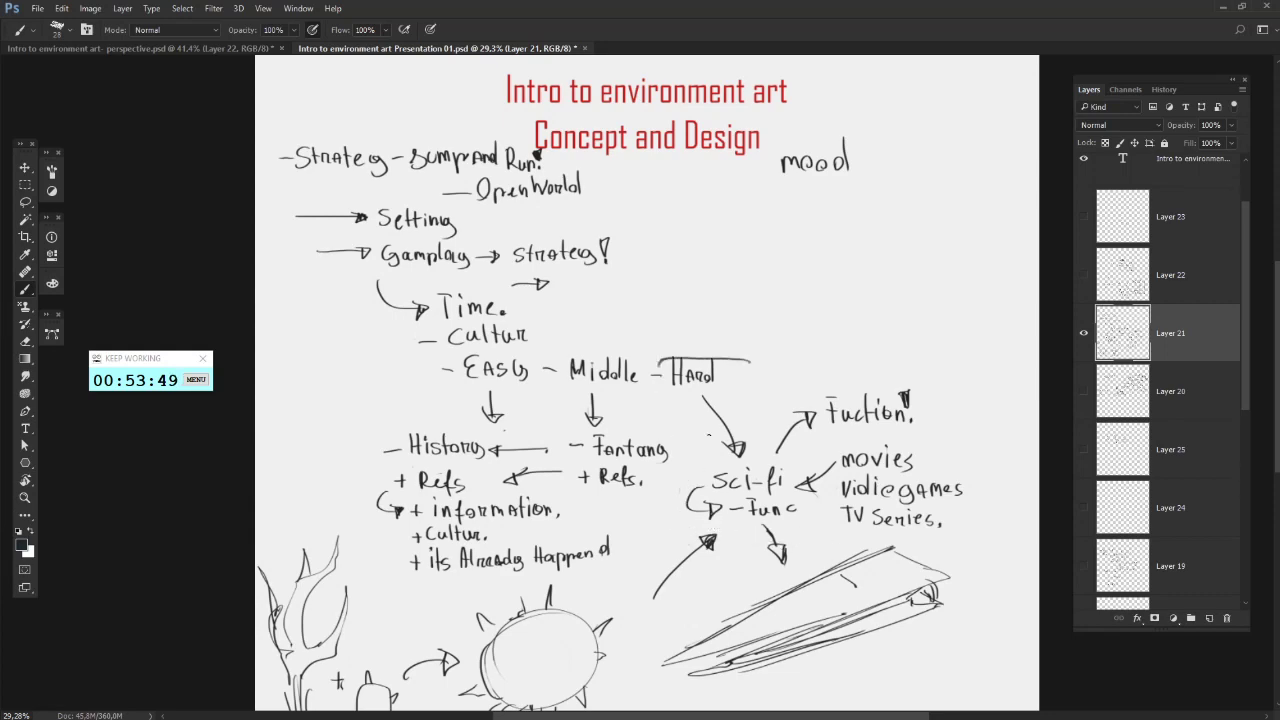
pyautogui.hotkey('ctrl', 'z')
pyautogui.moveTo(685, 332)
pyautogui.mouseDown()
pyautogui.moveTo(753, 287)
pyautogui.moveTo(762, 329)
pyautogui.mouseUp()
pyautogui.moveTo(810, 566)
pyautogui.mouseDown()
pyautogui.moveTo(806, 436)
pyautogui.moveTo(730, 552)
pyautogui.mouseUp()
pyautogui.hotkey('ctrl', 'z')
# - Draw a curved arrow beside Hard pointing down toward the sci-fi branch, and undo it
pyautogui.moveTo(732, 365); pyautogui.dragTo(668, 358)
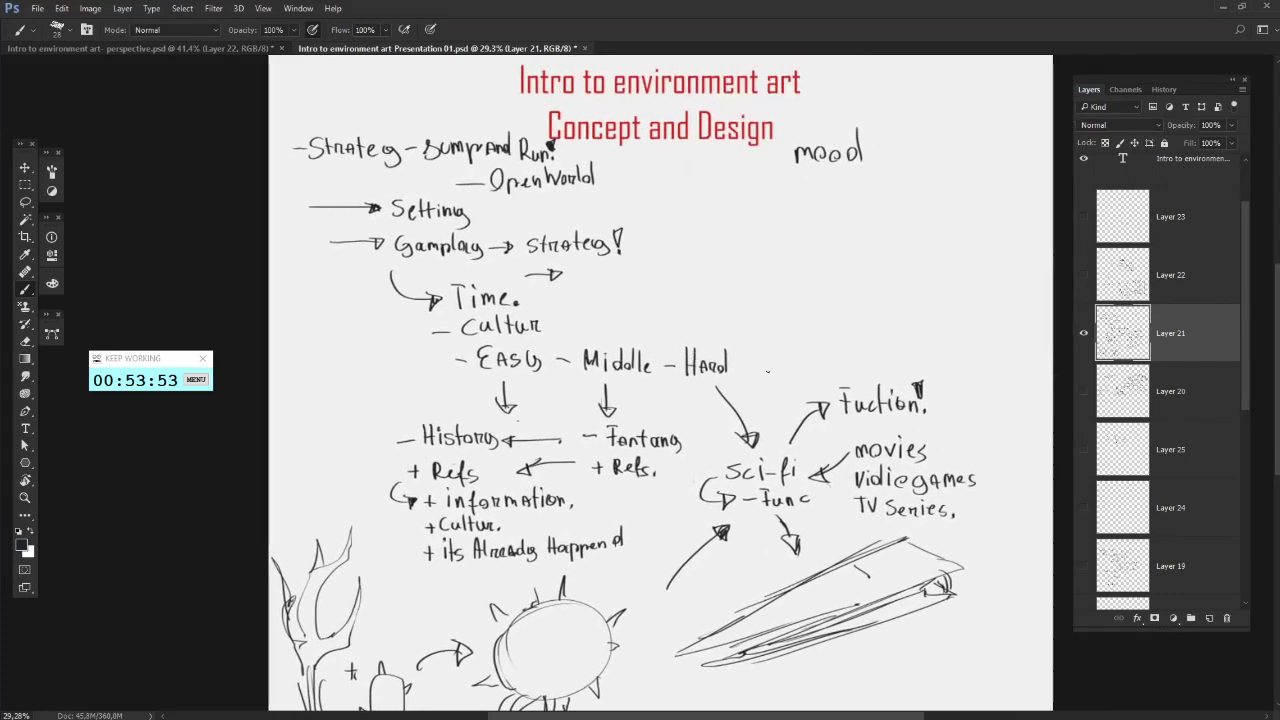
pyautogui.moveTo(770, 325)
pyautogui.mouseDown()
pyautogui.moveTo(763, 378)
pyautogui.moveTo(746, 378)
pyautogui.moveTo(767, 398)
pyautogui.mouseUp()
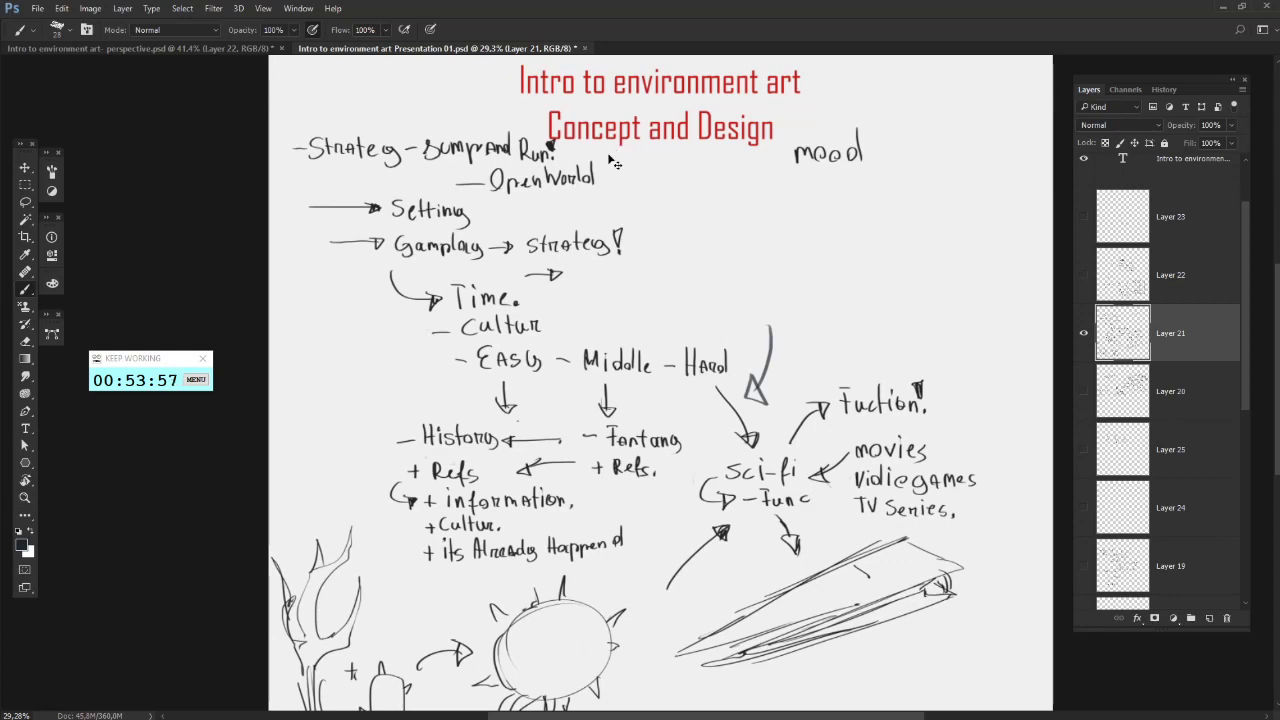
pyautogui.hotkey('ctrl', 'alt', 'z')
pyautogui.hotkey('ctrl', 'alt', 'z')
# - Hide the setting and gameplay notes on Layer 21
pyautogui.moveTo(727, 265)
pyautogui.mouseDown()
pyautogui.moveTo(701, 299)
pyautogui.moveTo(729, 322)
pyautogui.moveTo(766, 300)
pyautogui.moveTo(716, 295)
pyautogui.moveTo(724, 286)
pyautogui.moveTo(706, 315)
pyautogui.mouseUp()
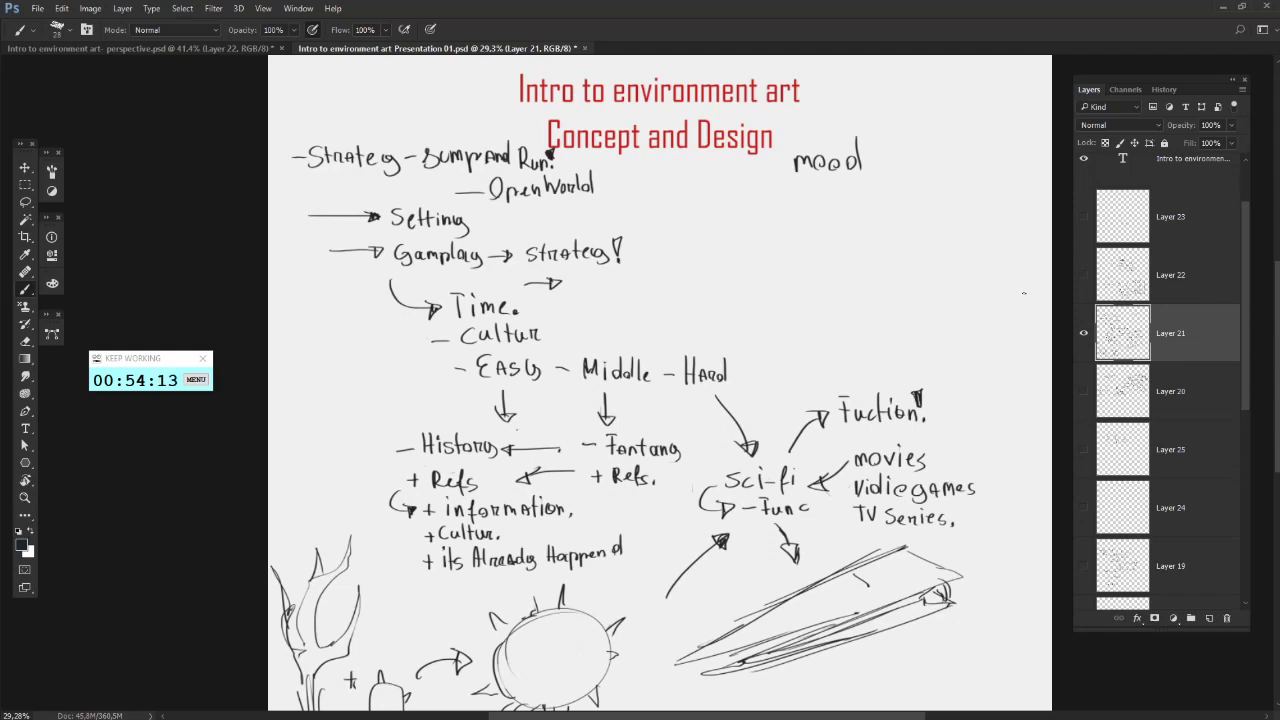
pyautogui.moveTo(772, 257); pyautogui.dragTo(782, 223)
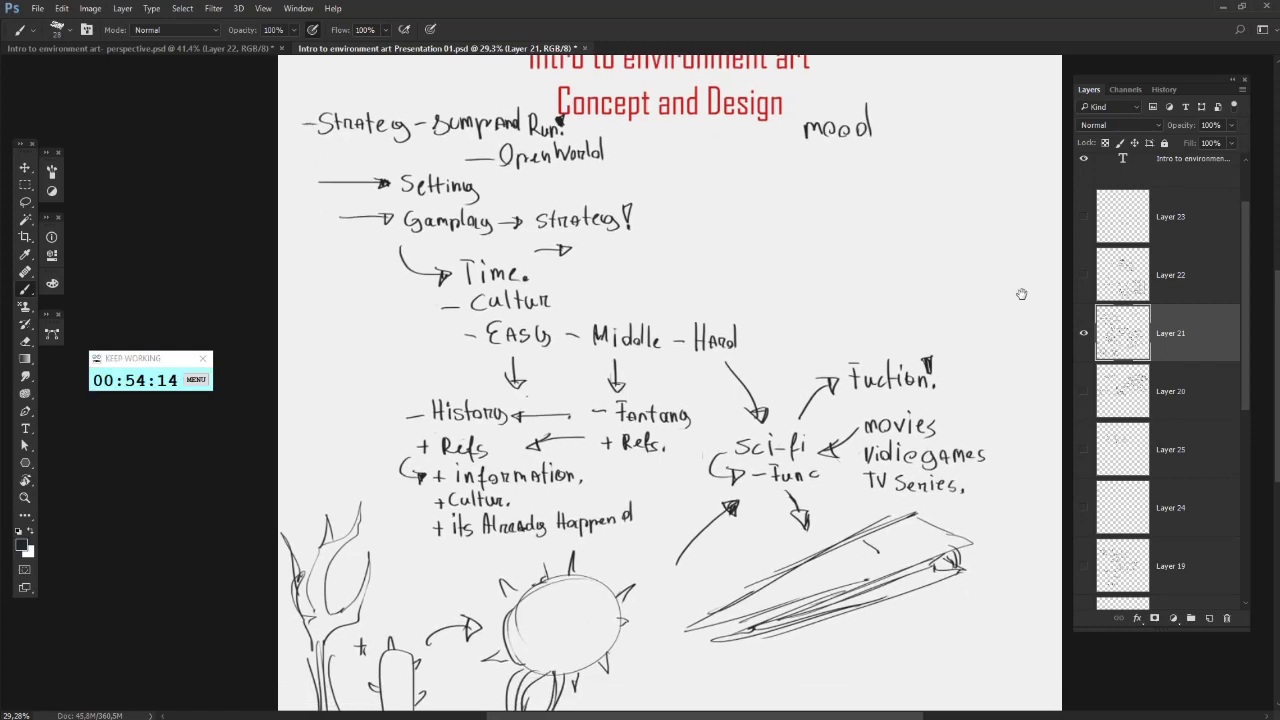
pyautogui.click(1083, 333)
# - Switch to the Intro to environment art perspective document and show the shape sketches on Layer 22
pyautogui.click(231, 49)
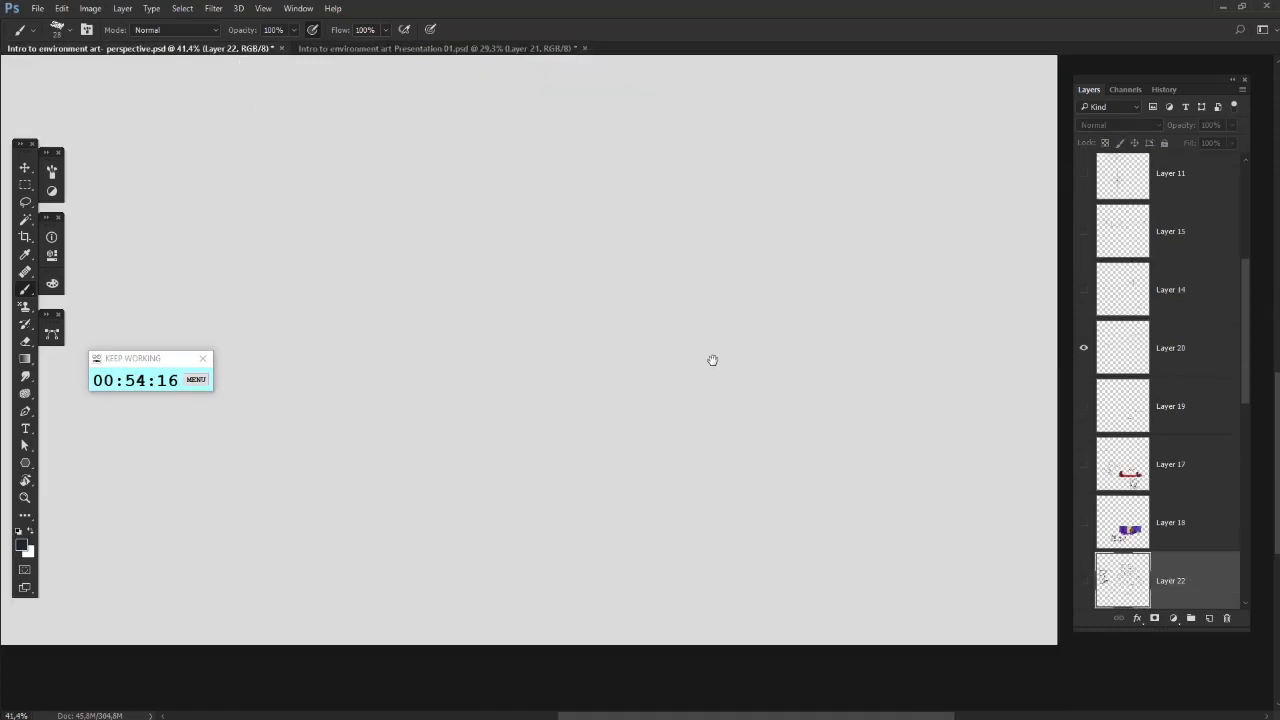
pyautogui.moveTo(851, 377); pyautogui.dragTo(908, 396)
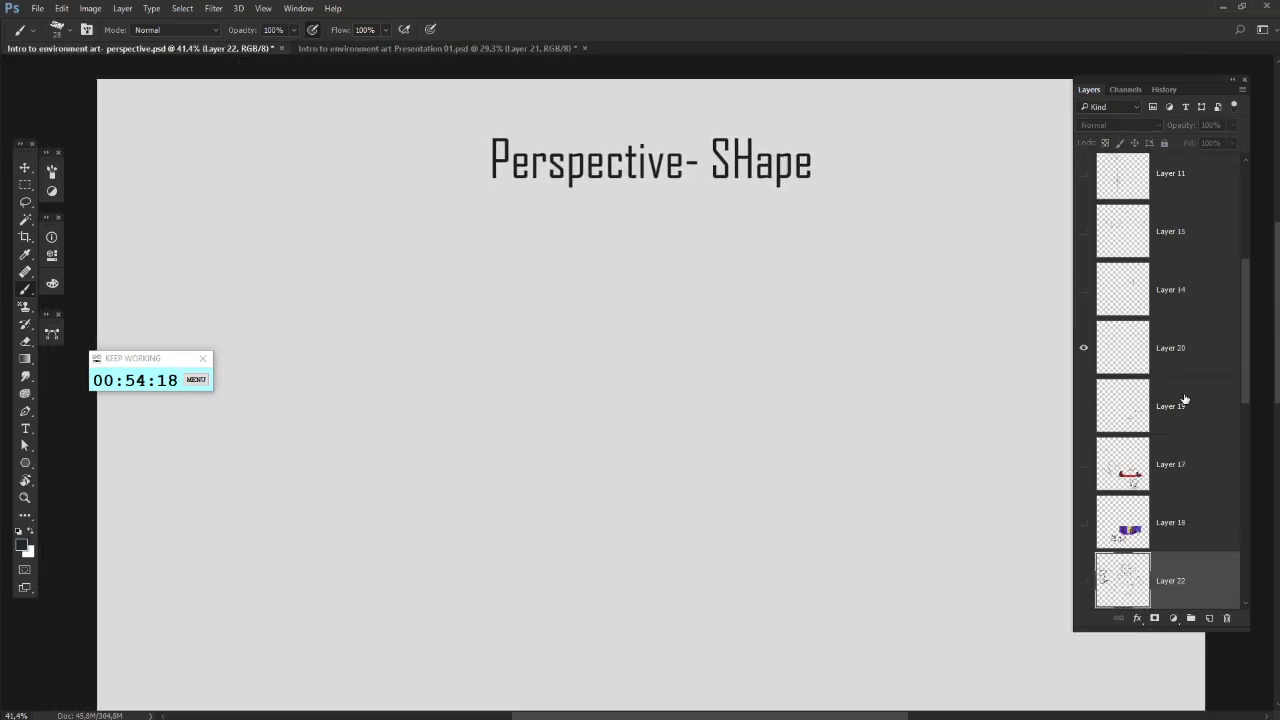
pyautogui.click(1083, 580)
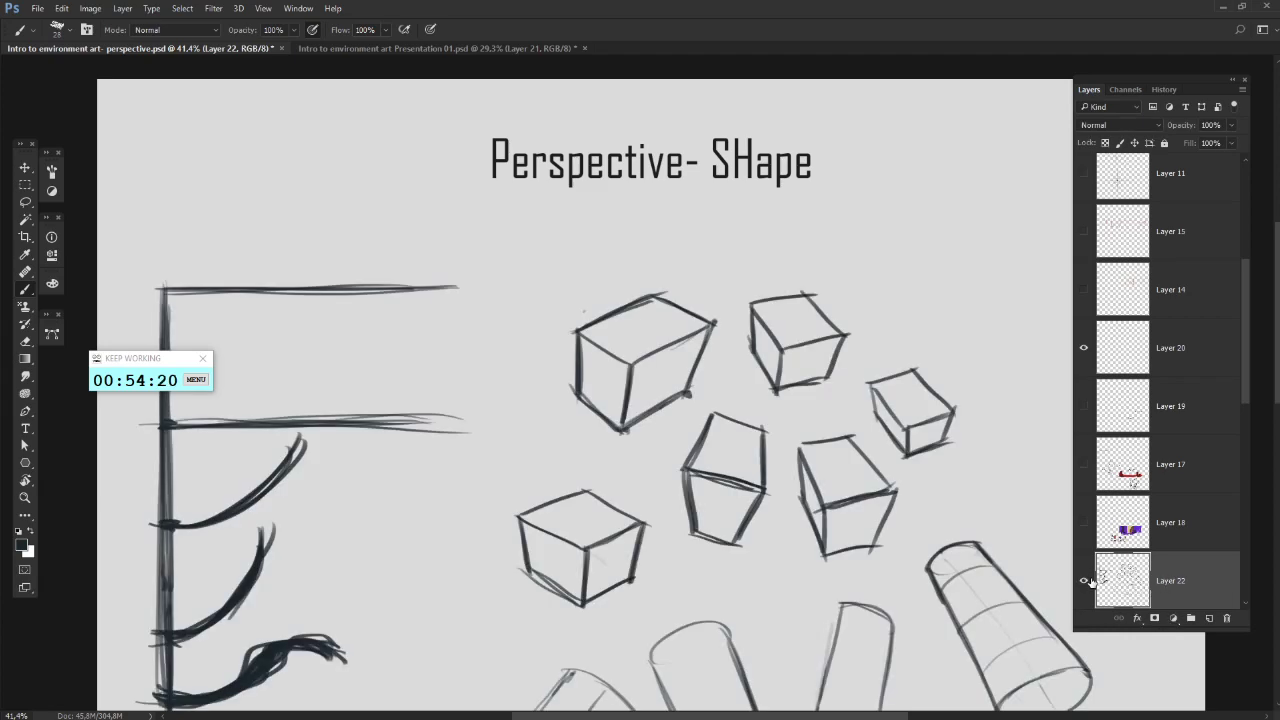
pyautogui.moveTo(837, 477); pyautogui.dragTo(737, 183)
pyautogui.moveTo(527, 627)
pyautogui.mouseDown()
pyautogui.moveTo(555, 379)
pyautogui.moveTo(699, 360)
pyautogui.moveTo(644, 346)
pyautogui.mouseUp()
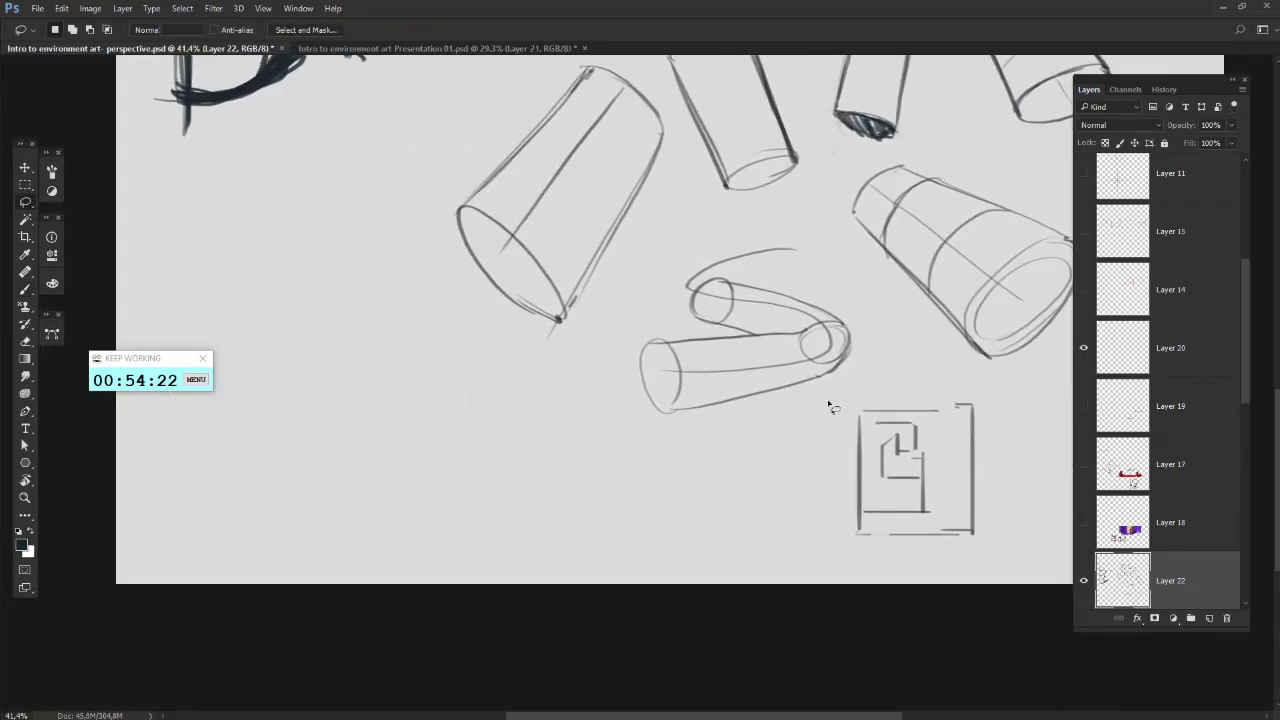